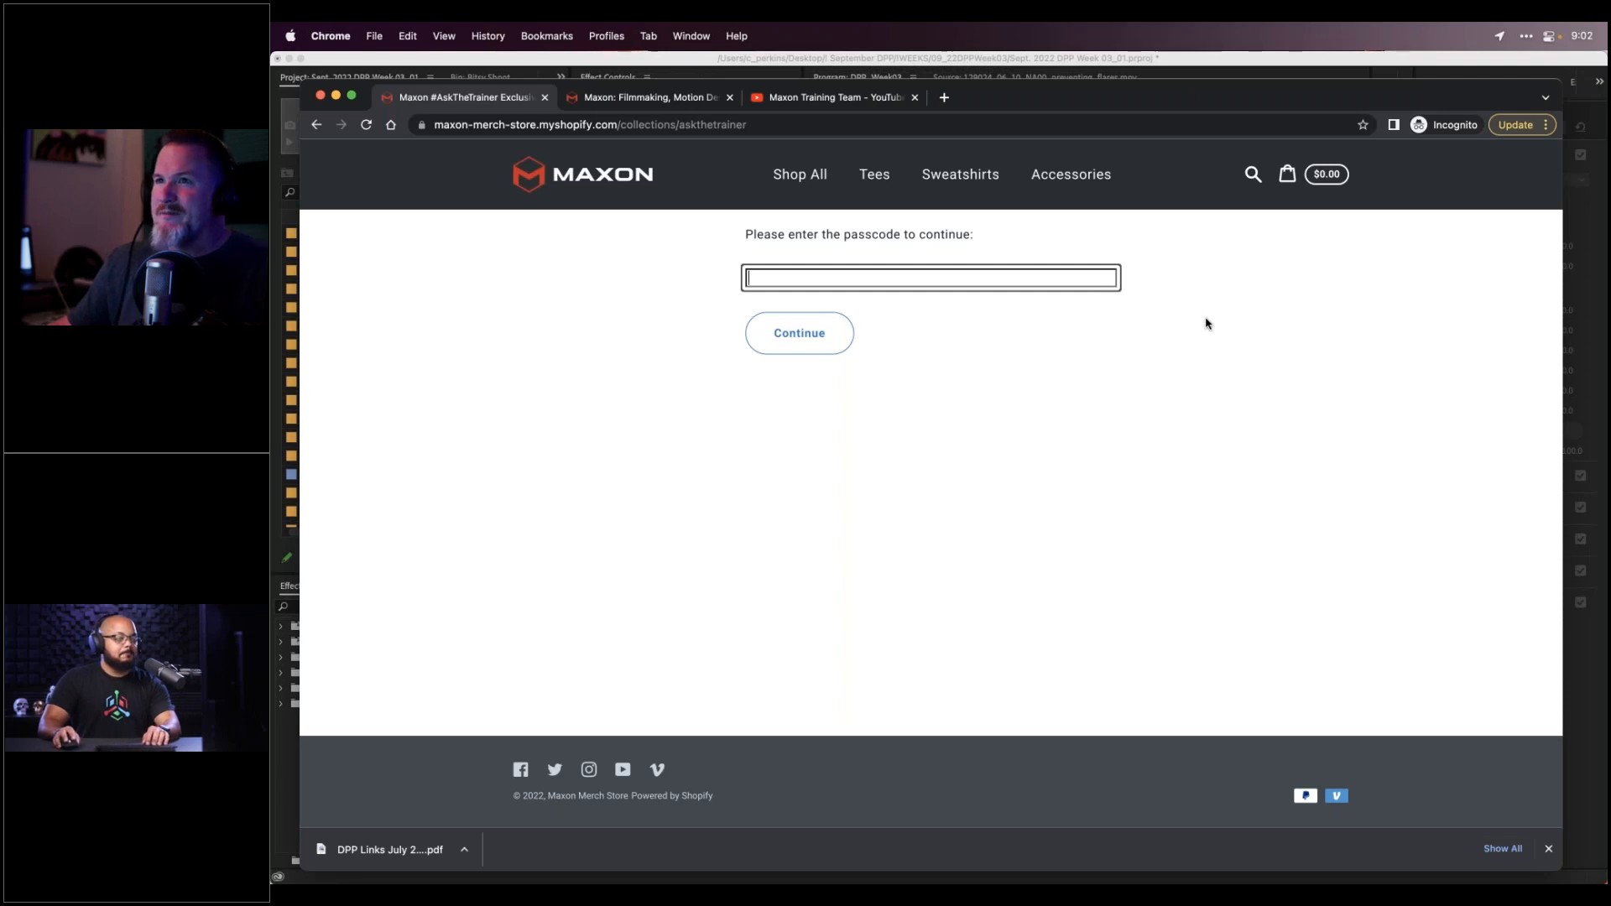
Enter the store passcode and submit it to unlock the collection
{"action": "left_click_drag", "start_coordinate": [1070, 97], "coordinate": [1070, 71]}
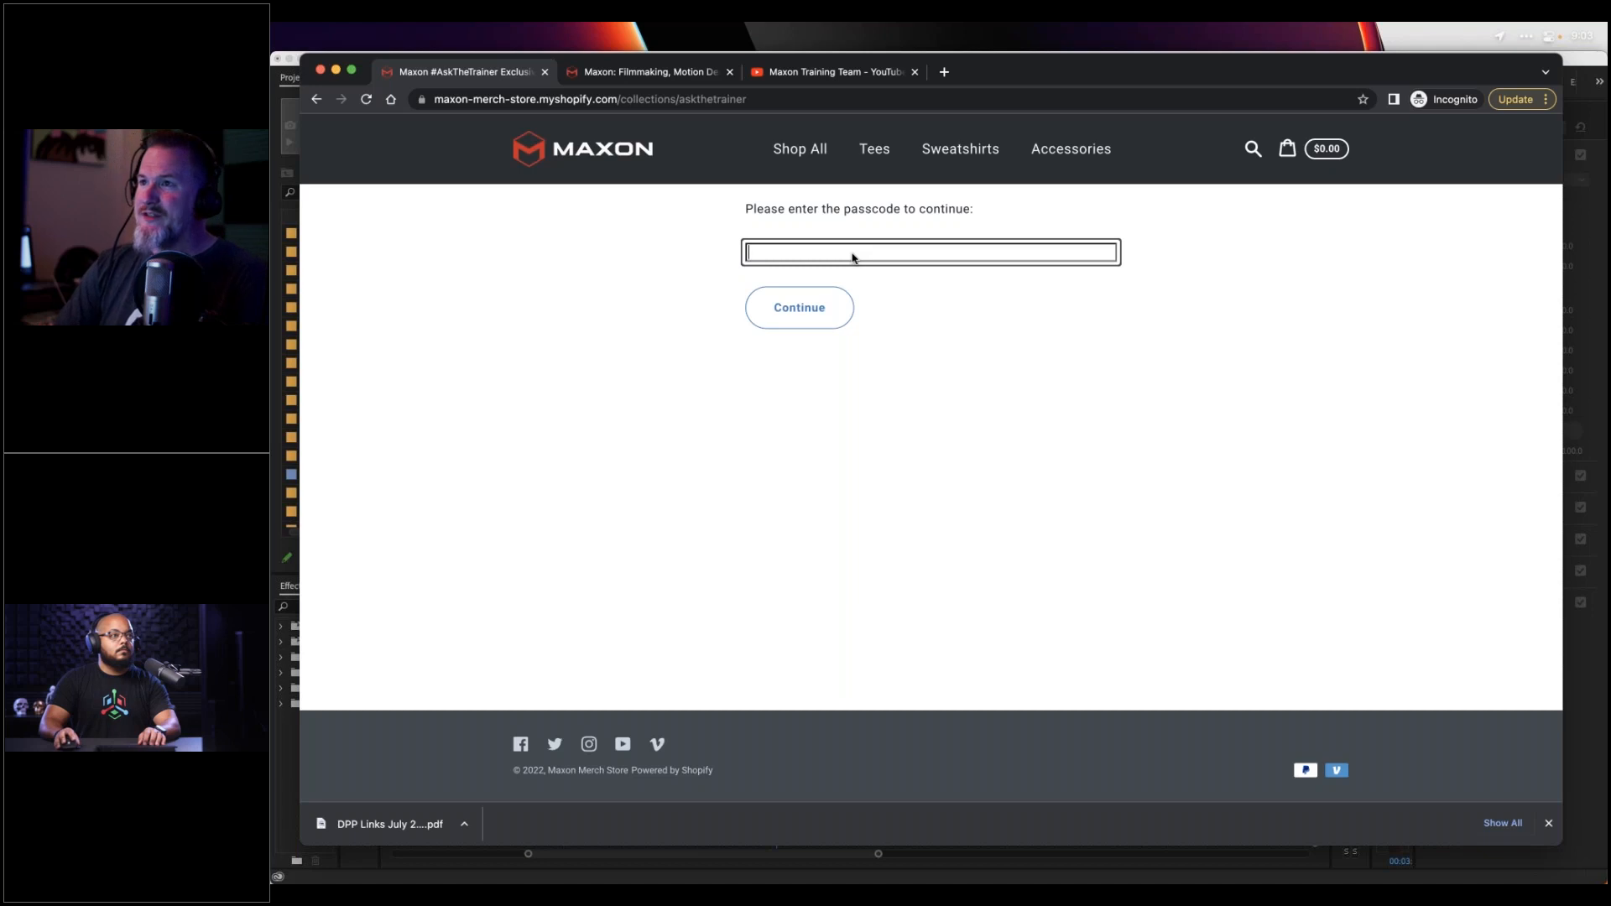
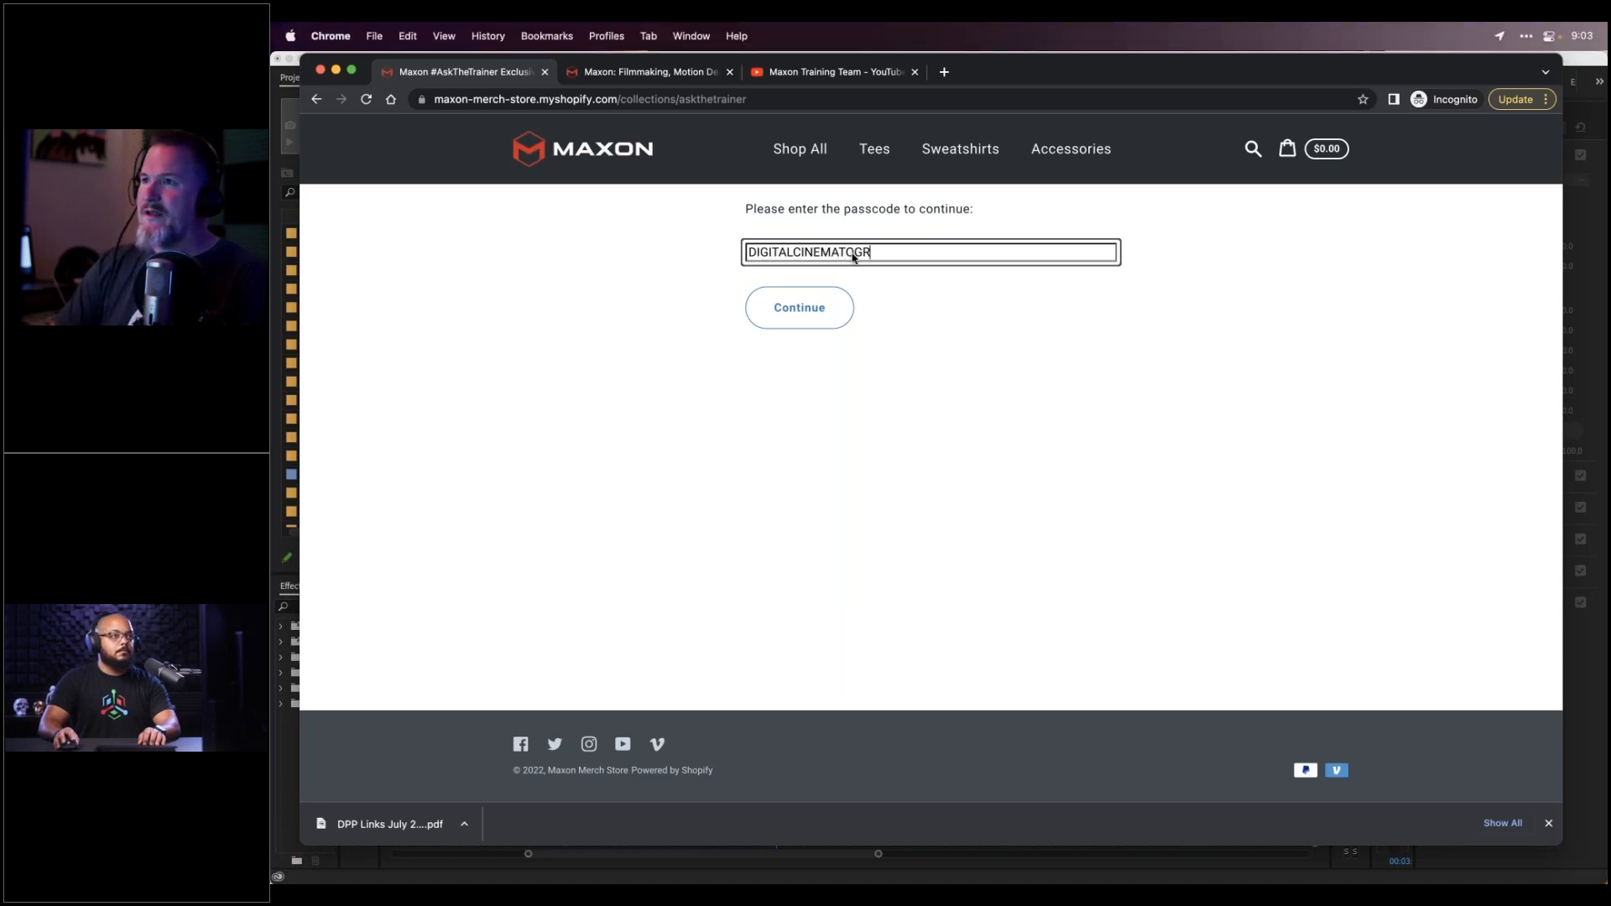
{"action": "left_click", "coordinate": [830, 324]}
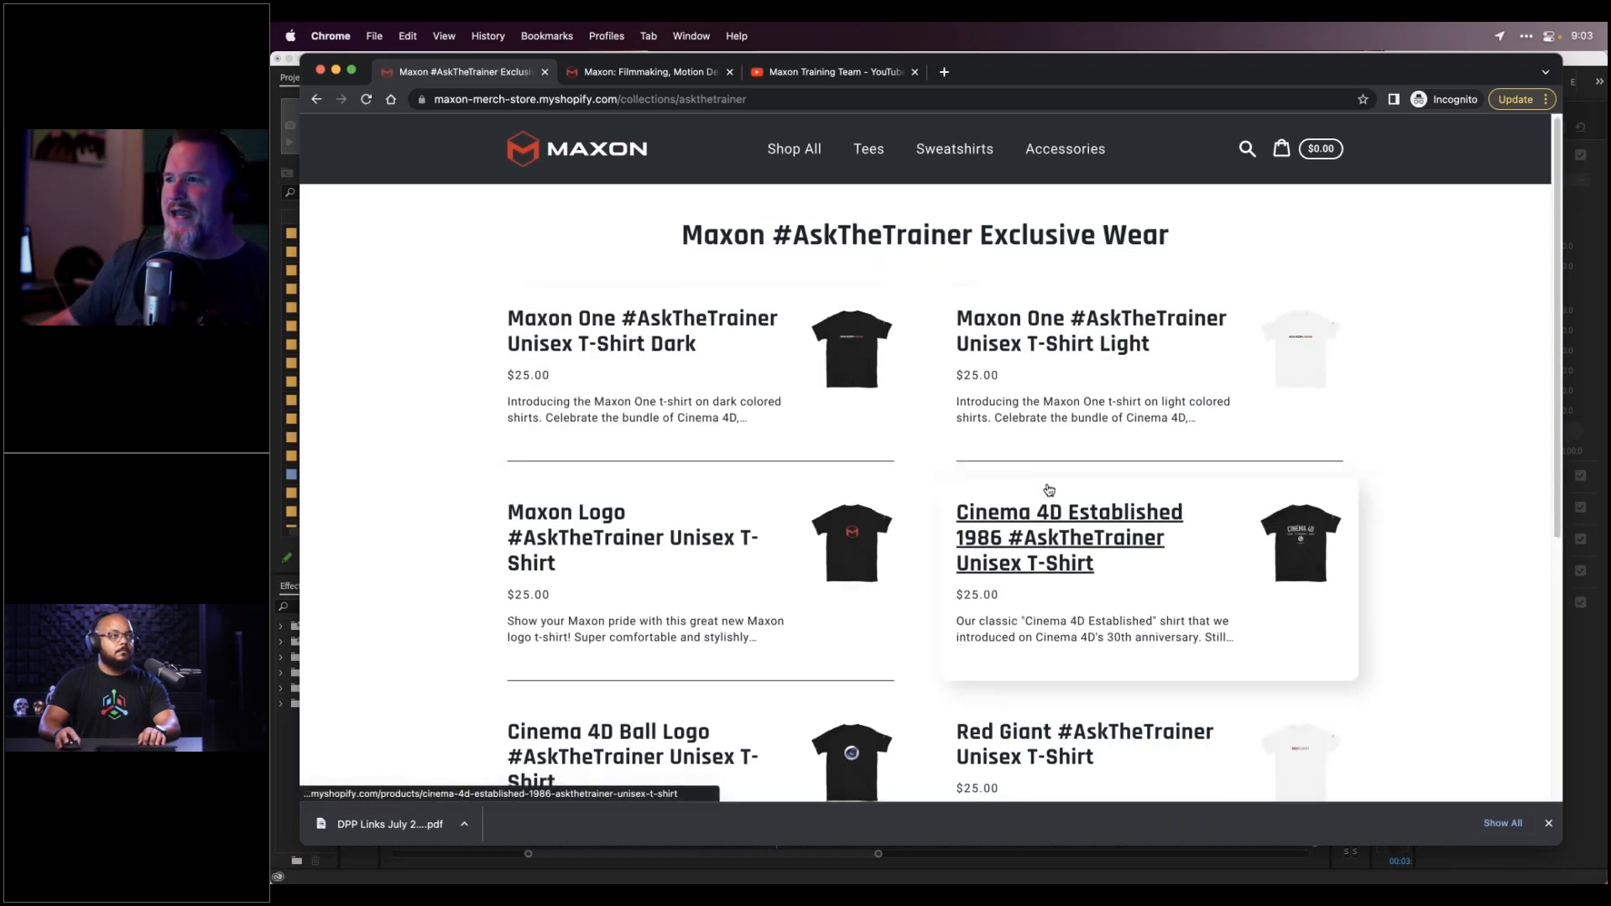
Scroll through the #AskTheTrainer Exclusive Wear collection's seven T-shirts
{"action": "scroll", "coordinate": [1049, 491], "scroll_direction": "down", "scroll_amount": 2}
{"action": "scroll", "coordinate": [1057, 478], "scroll_direction": "down", "scroll_amount": 4}
{"action": "scroll", "coordinate": [1064, 480], "scroll_direction": "up", "scroll_amount": 4}
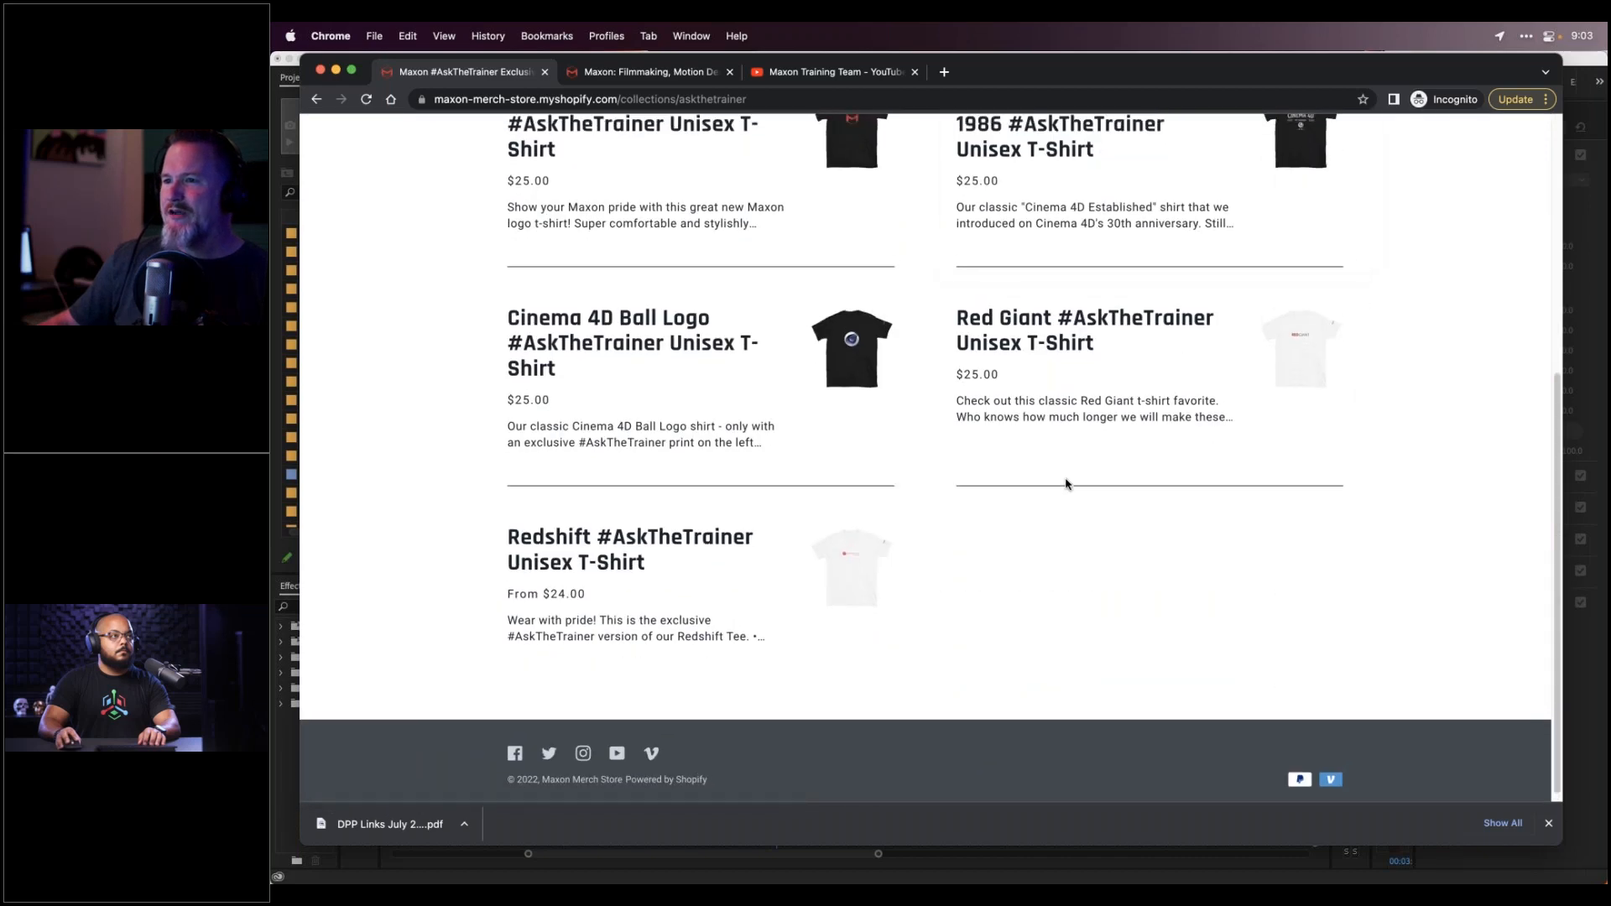
{"action": "scroll", "coordinate": [1067, 485], "scroll_direction": "up", "scroll_amount": 2}
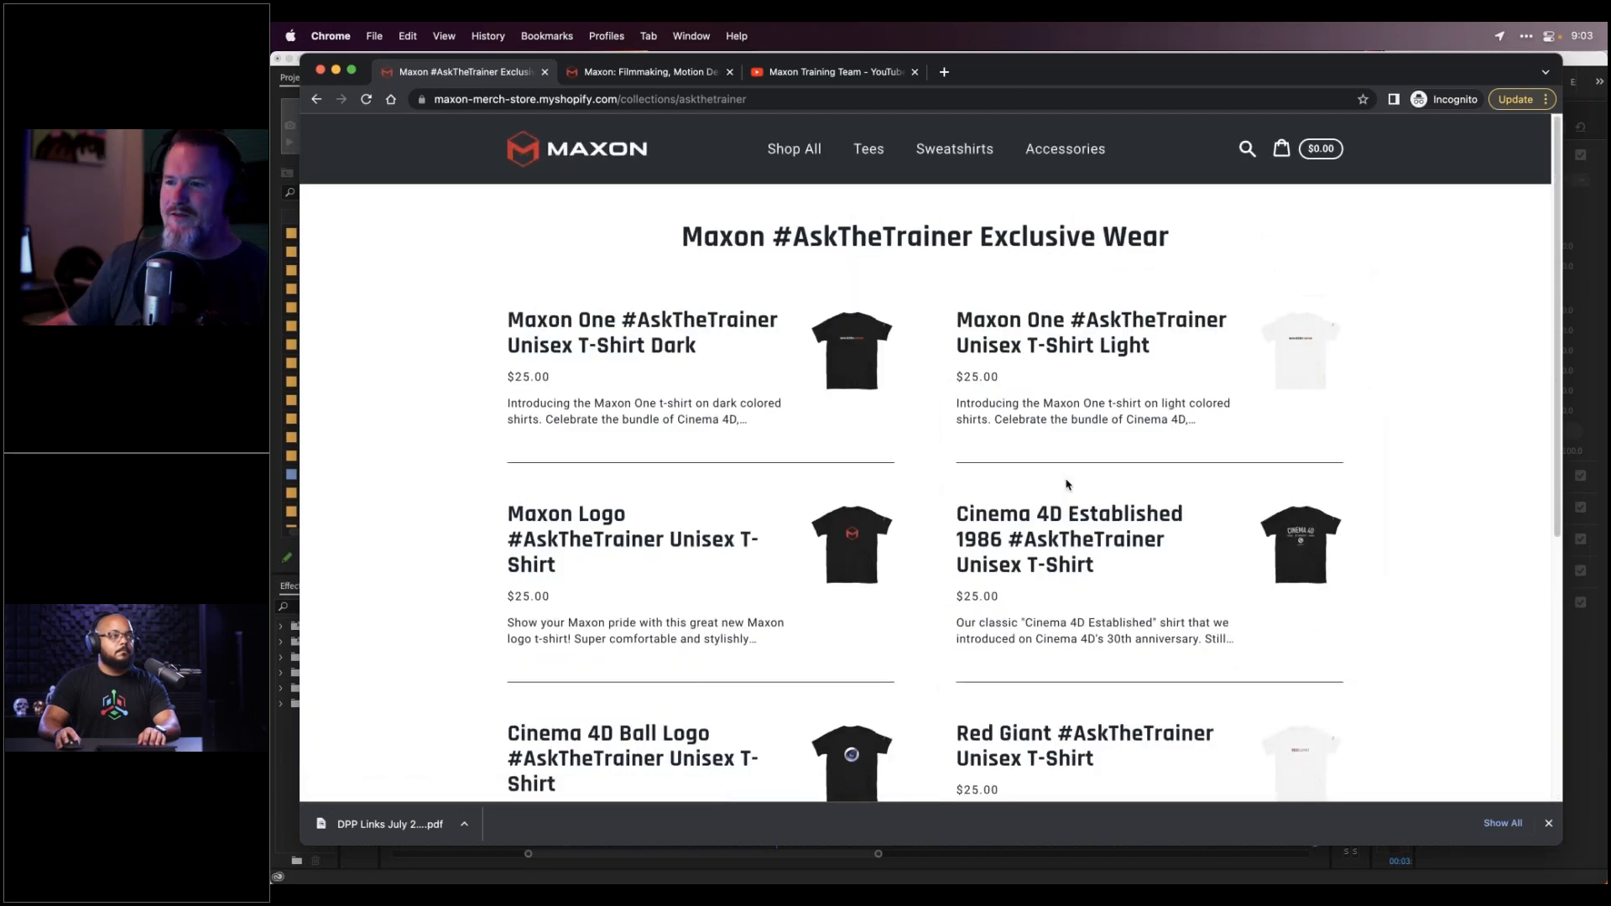
{"action": "scroll", "coordinate": [1067, 485], "scroll_direction": "down", "scroll_amount": 2}
{"action": "scroll", "coordinate": [1067, 485], "scroll_direction": "down", "scroll_amount": 2}
{"action": "scroll", "coordinate": [1067, 485], "scroll_direction": "up", "scroll_amount": 4}
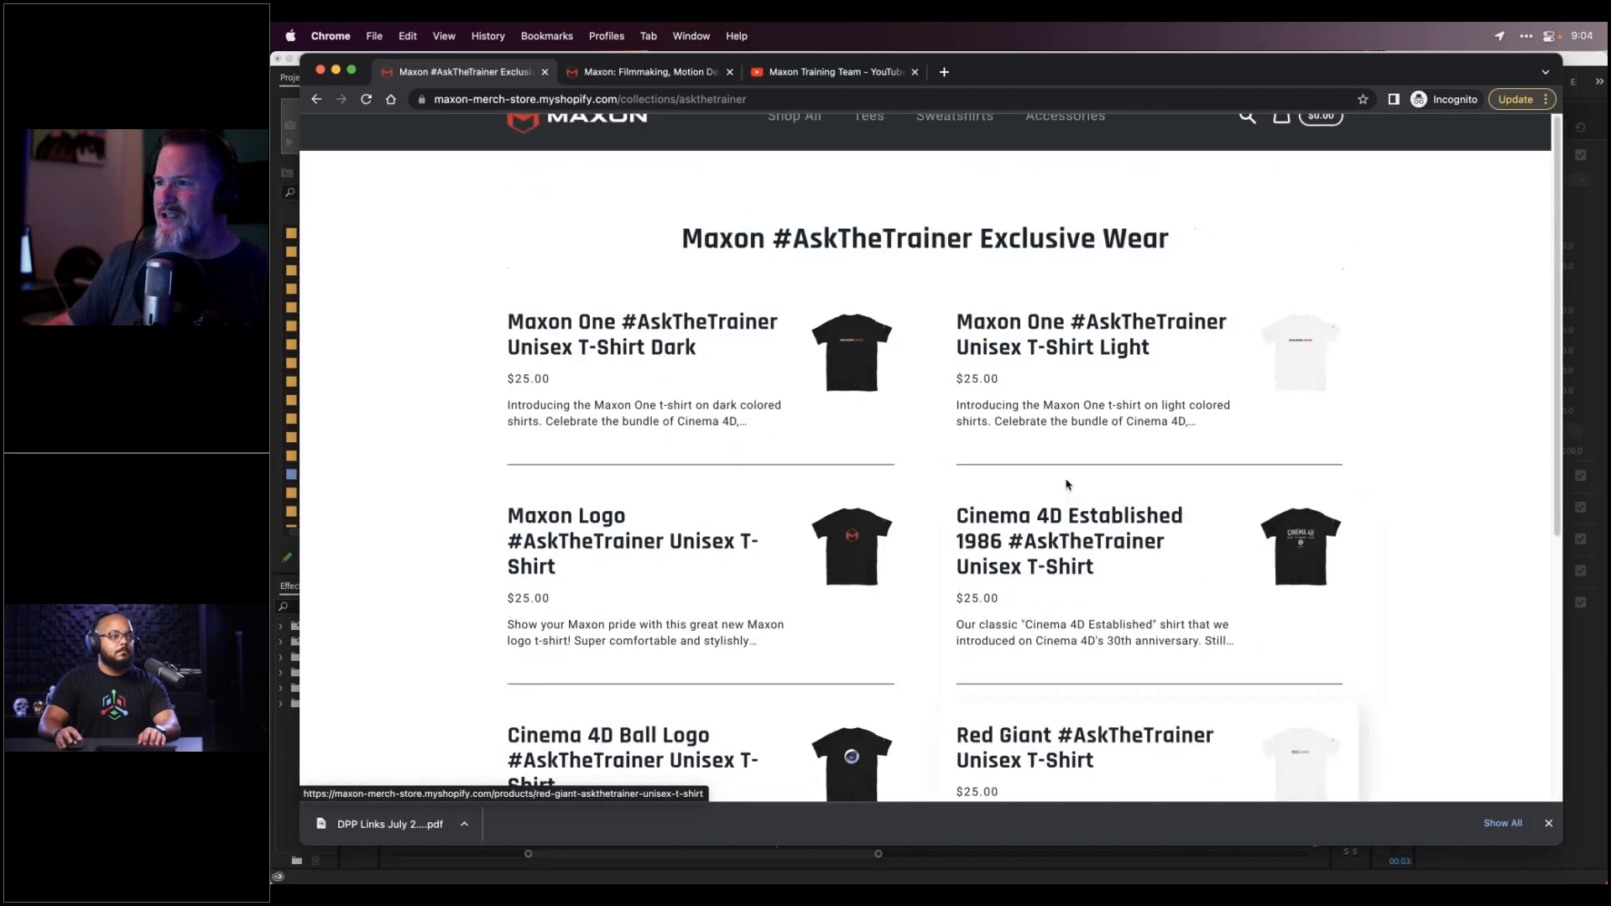
Browse the maxon.net Events cards and the Maxon Training Team YouTube channel, then return to Premiere Pro
{"action": "left_click", "coordinate": [654, 72]}
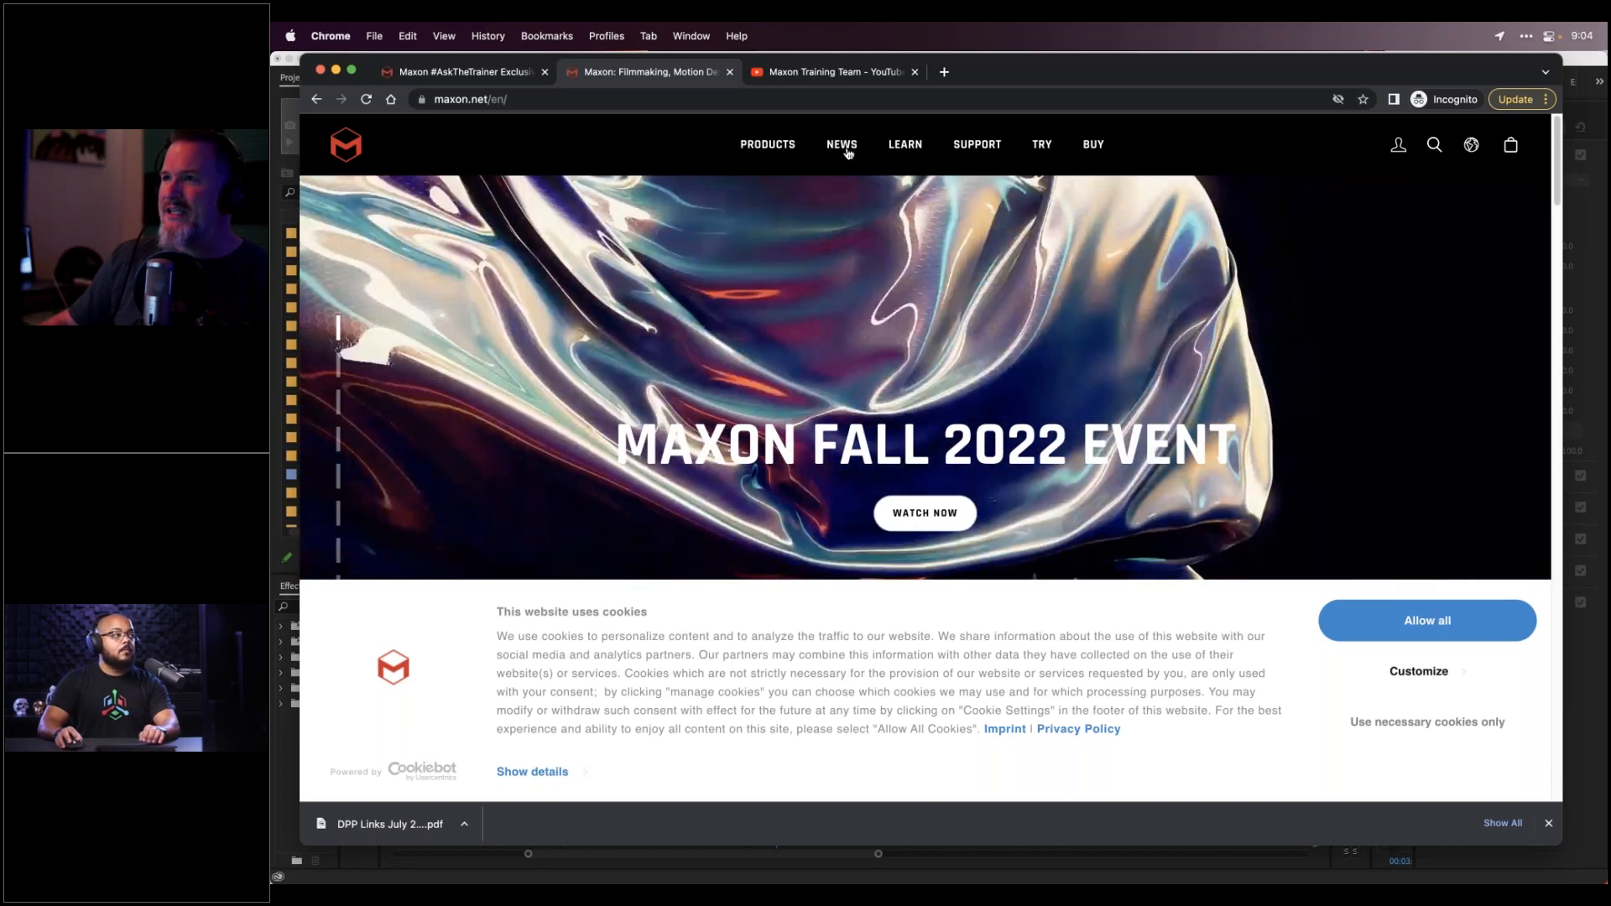
{"action": "mouse_move", "coordinate": [848, 162]}
{"action": "left_click", "coordinate": [841, 217]}
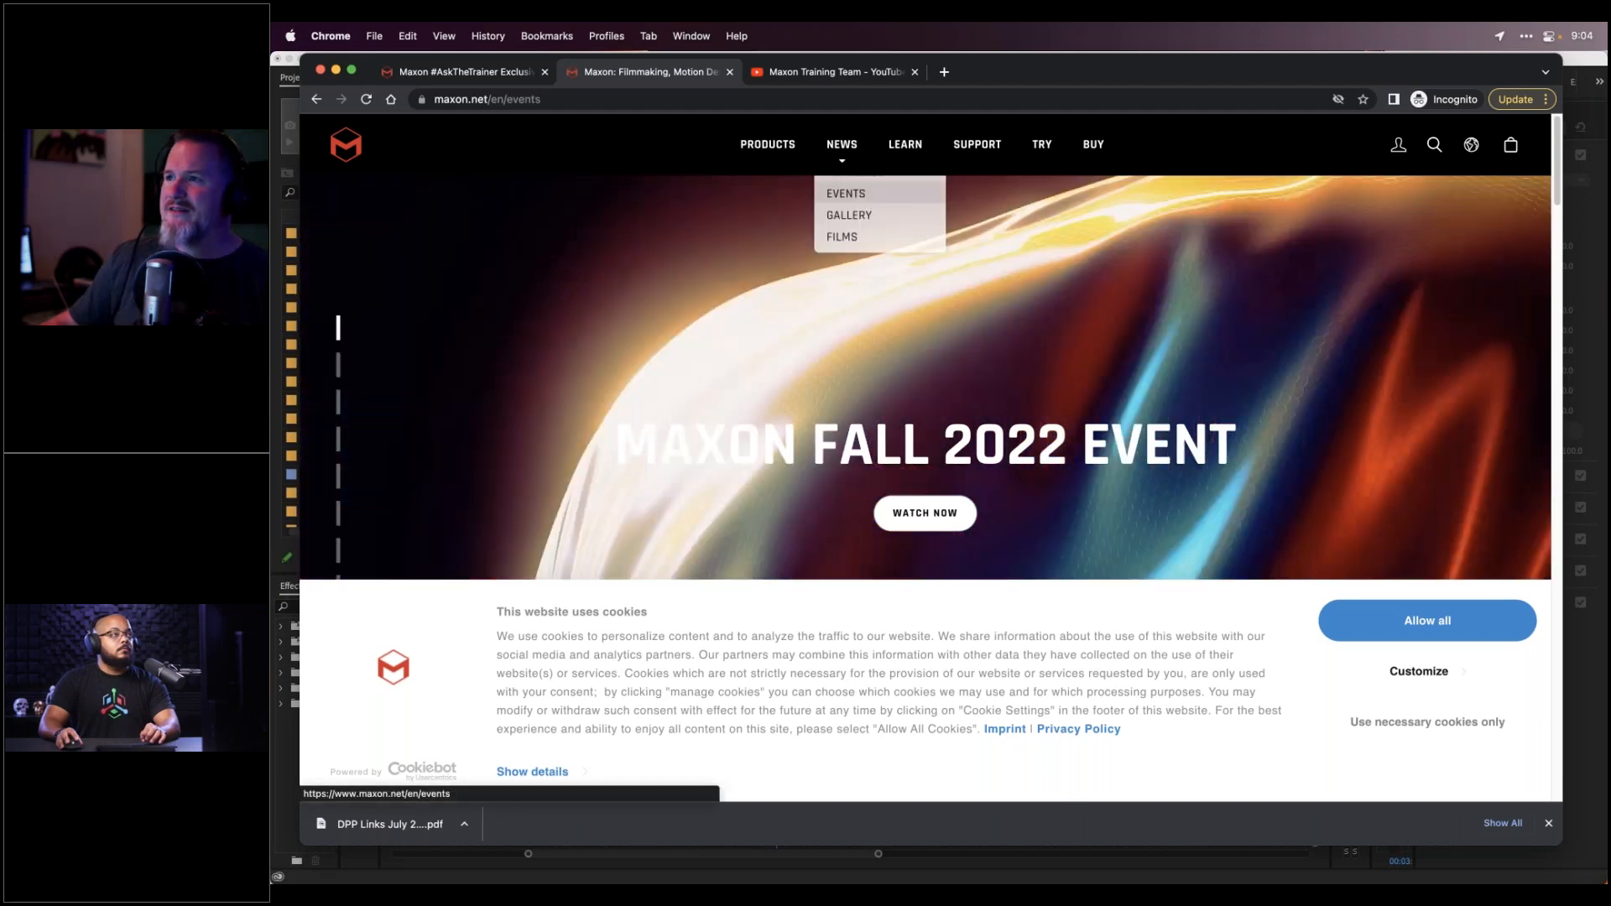
{"action": "scroll", "coordinate": [1006, 429], "scroll_direction": "down", "scroll_amount": 5}
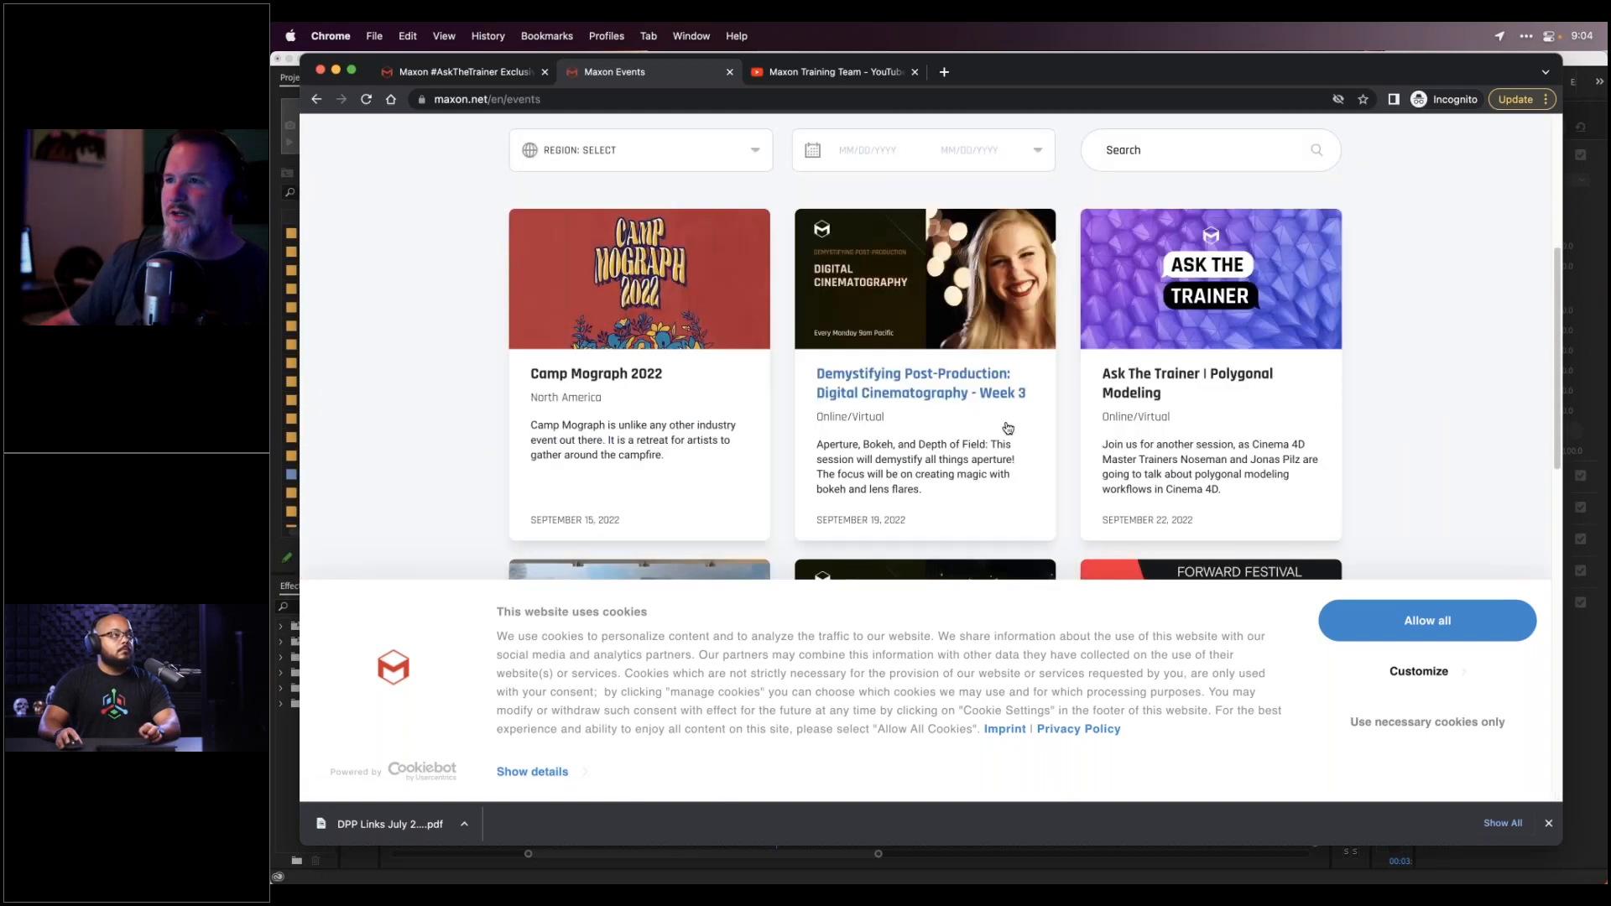
{"action": "scroll", "coordinate": [1013, 426], "scroll_direction": "down", "scroll_amount": 1}
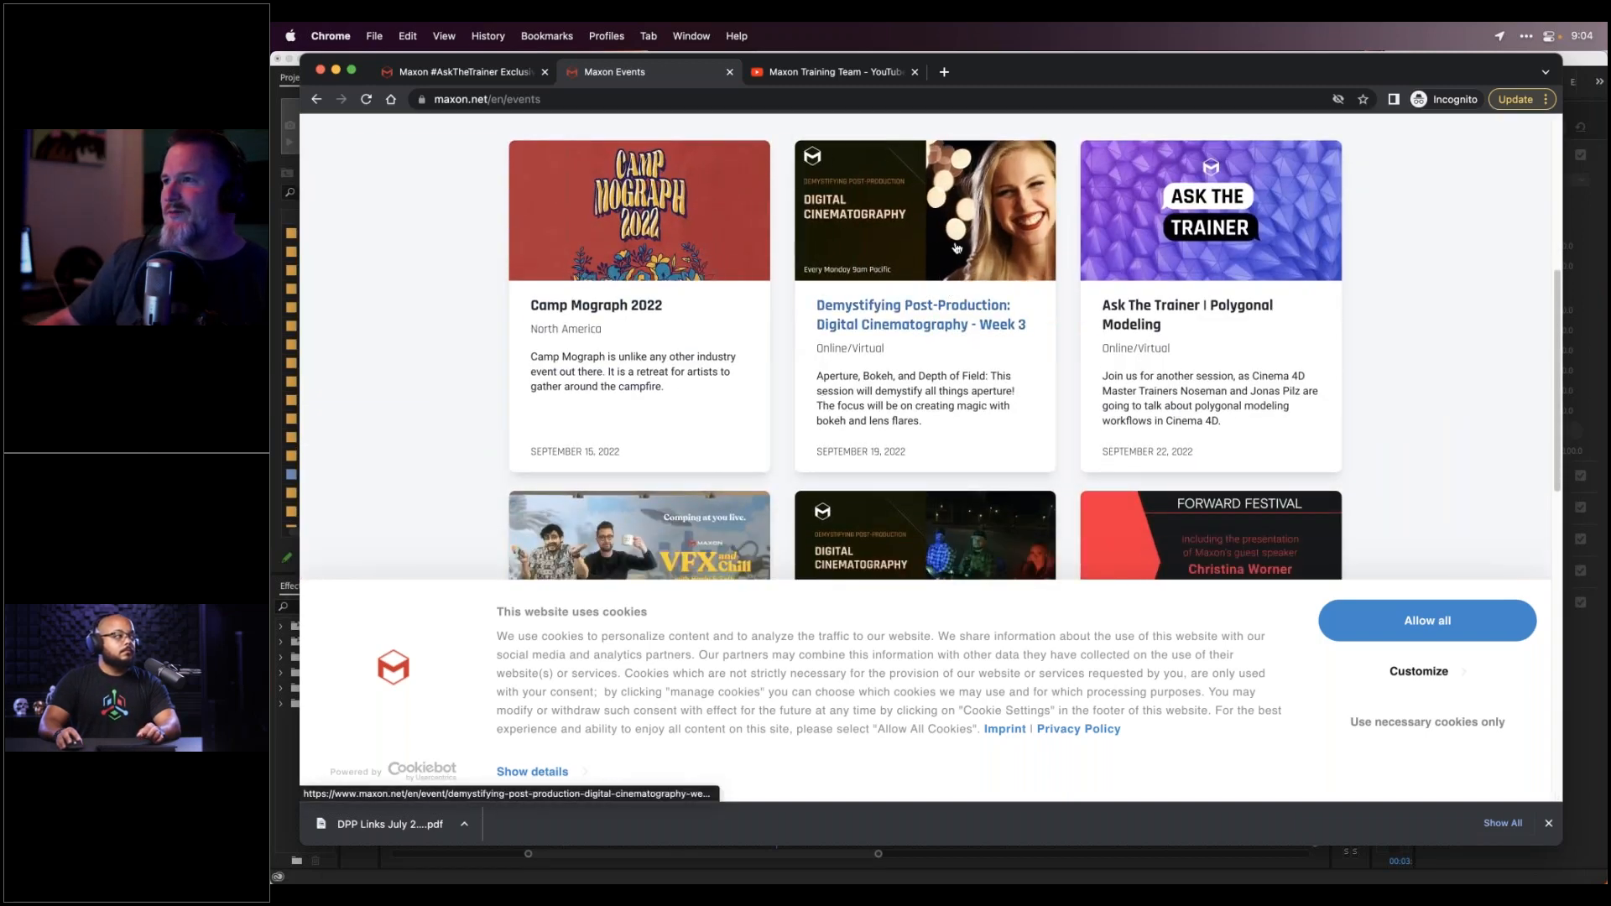
{"action": "scroll", "coordinate": [1231, 213], "scroll_direction": "down", "scroll_amount": 3}
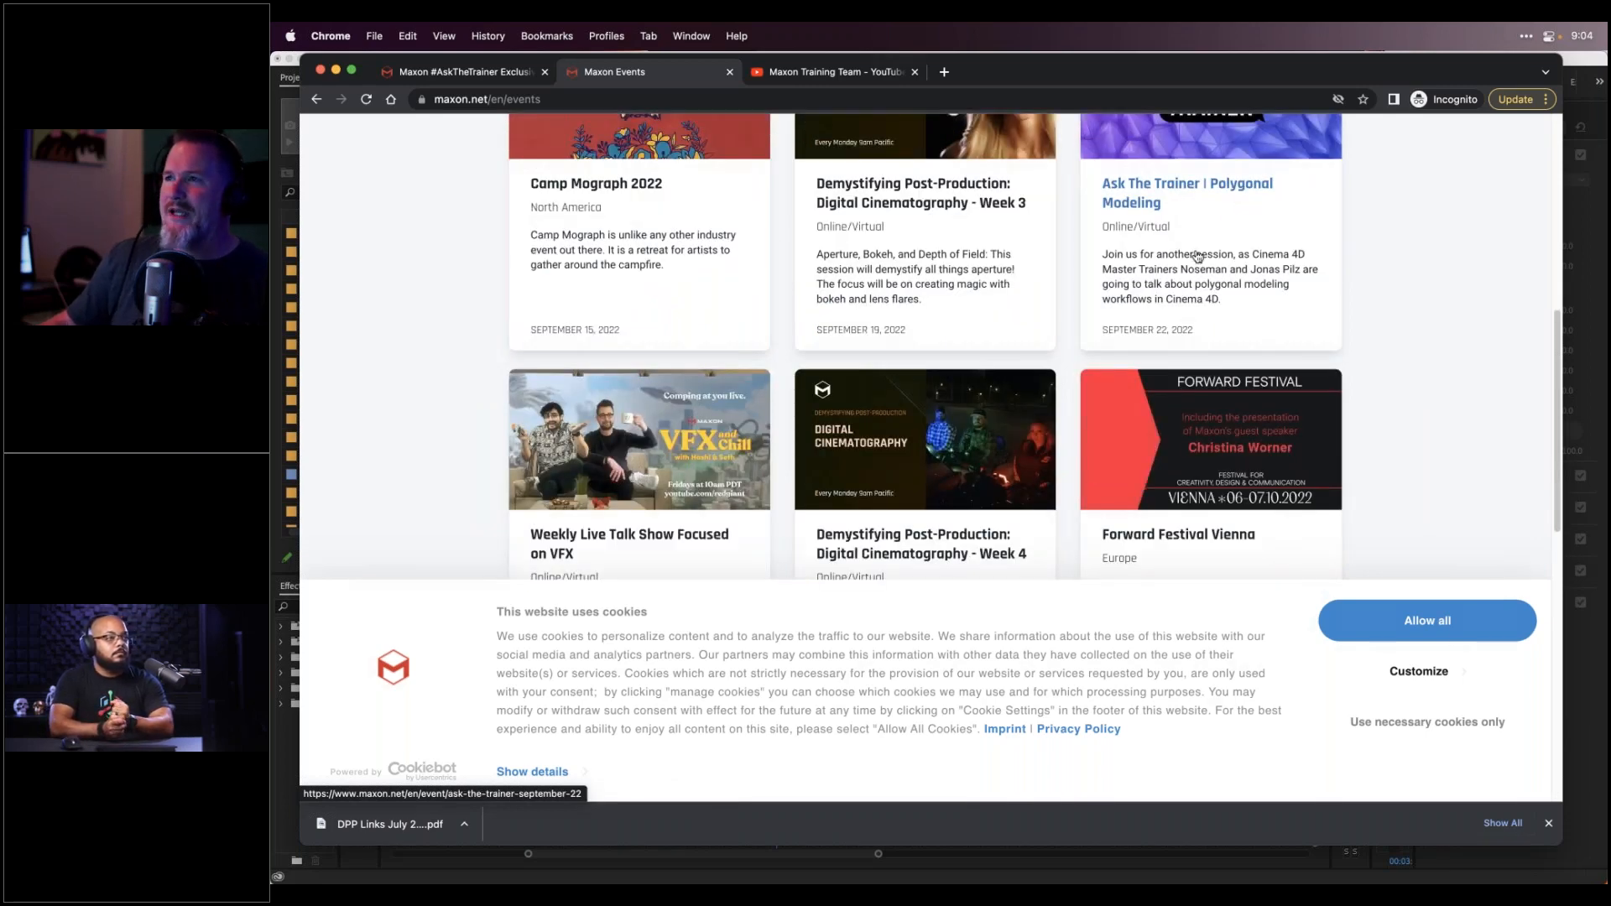
{"action": "scroll", "coordinate": [1197, 256], "scroll_direction": "down", "scroll_amount": 3}
{"action": "scroll", "coordinate": [1138, 454], "scroll_direction": "up", "scroll_amount": 8}
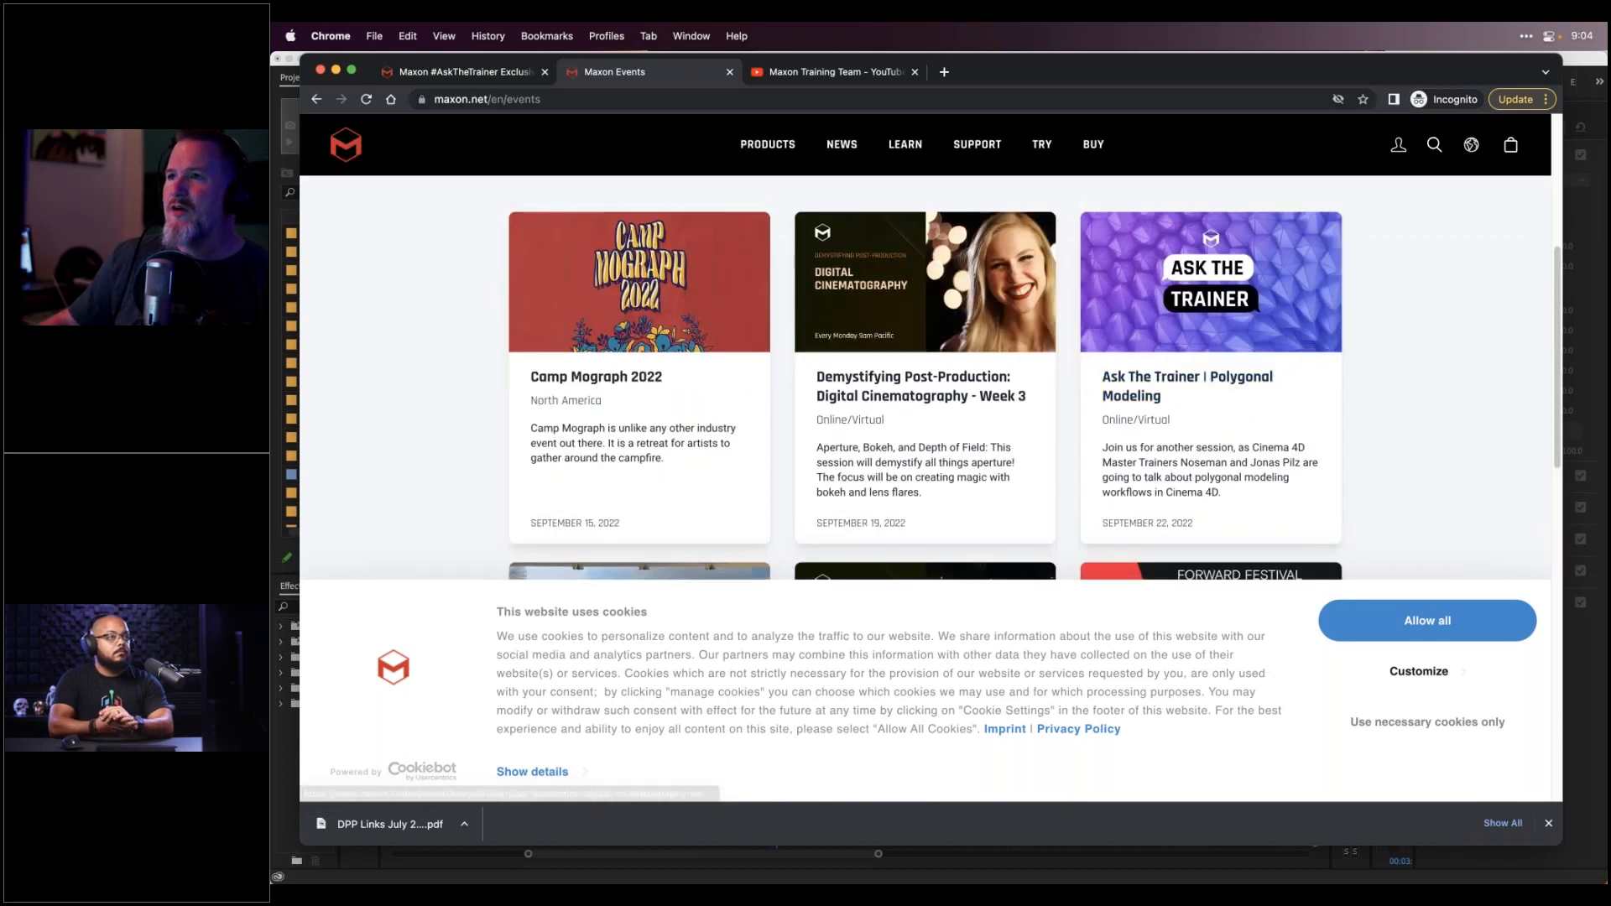
{"action": "left_click", "coordinate": [826, 72]}
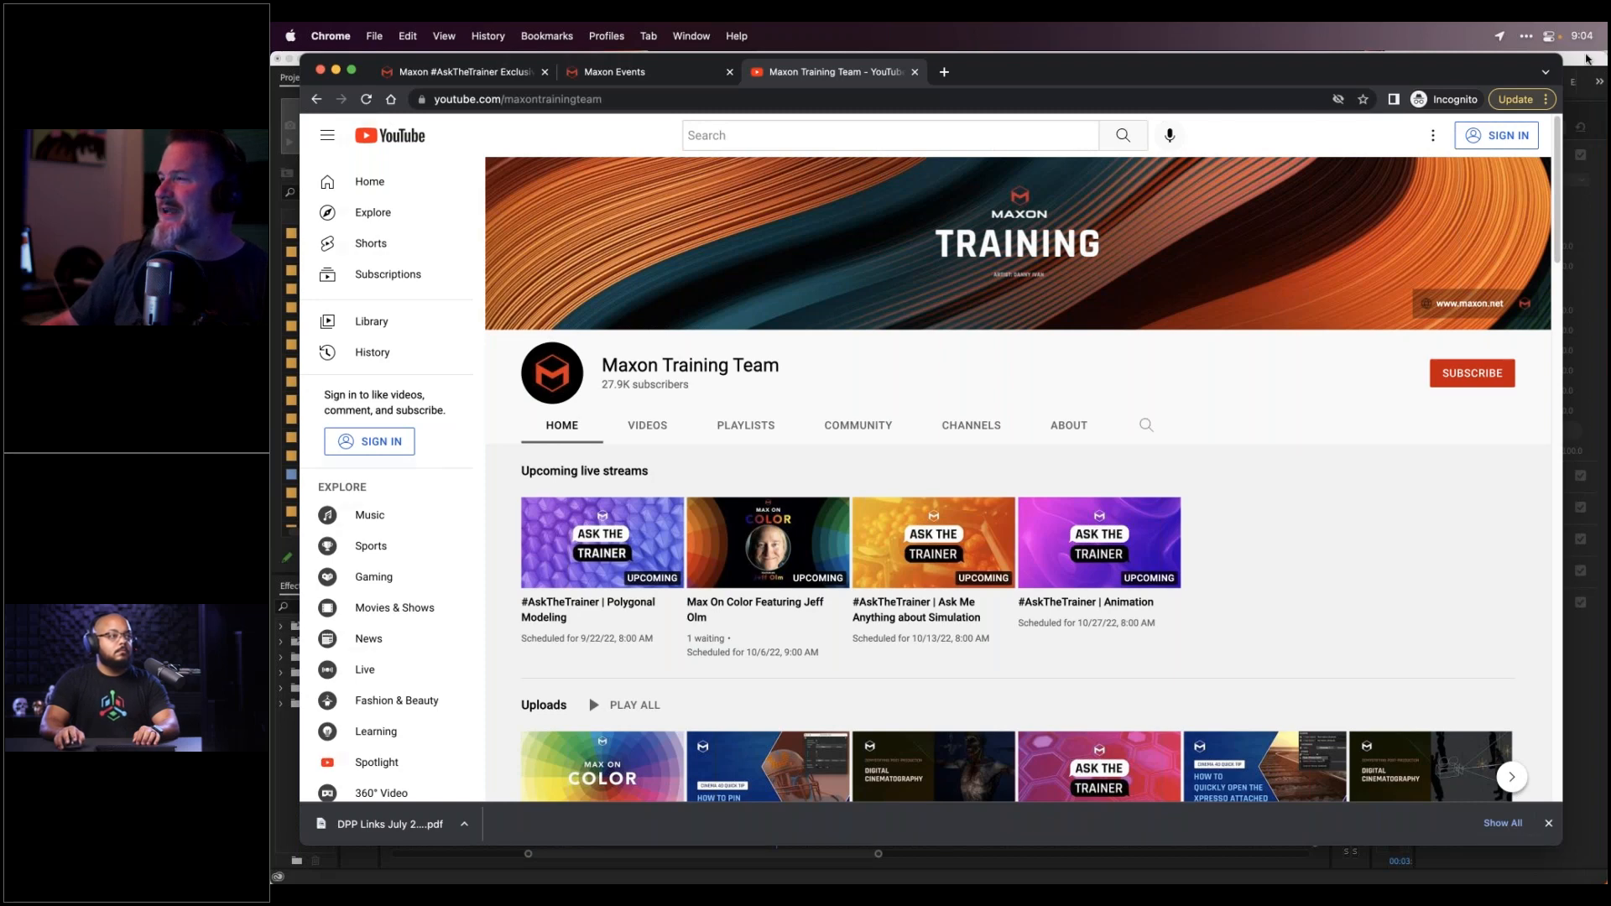
{"action": "left_click", "coordinate": [1586, 57]}
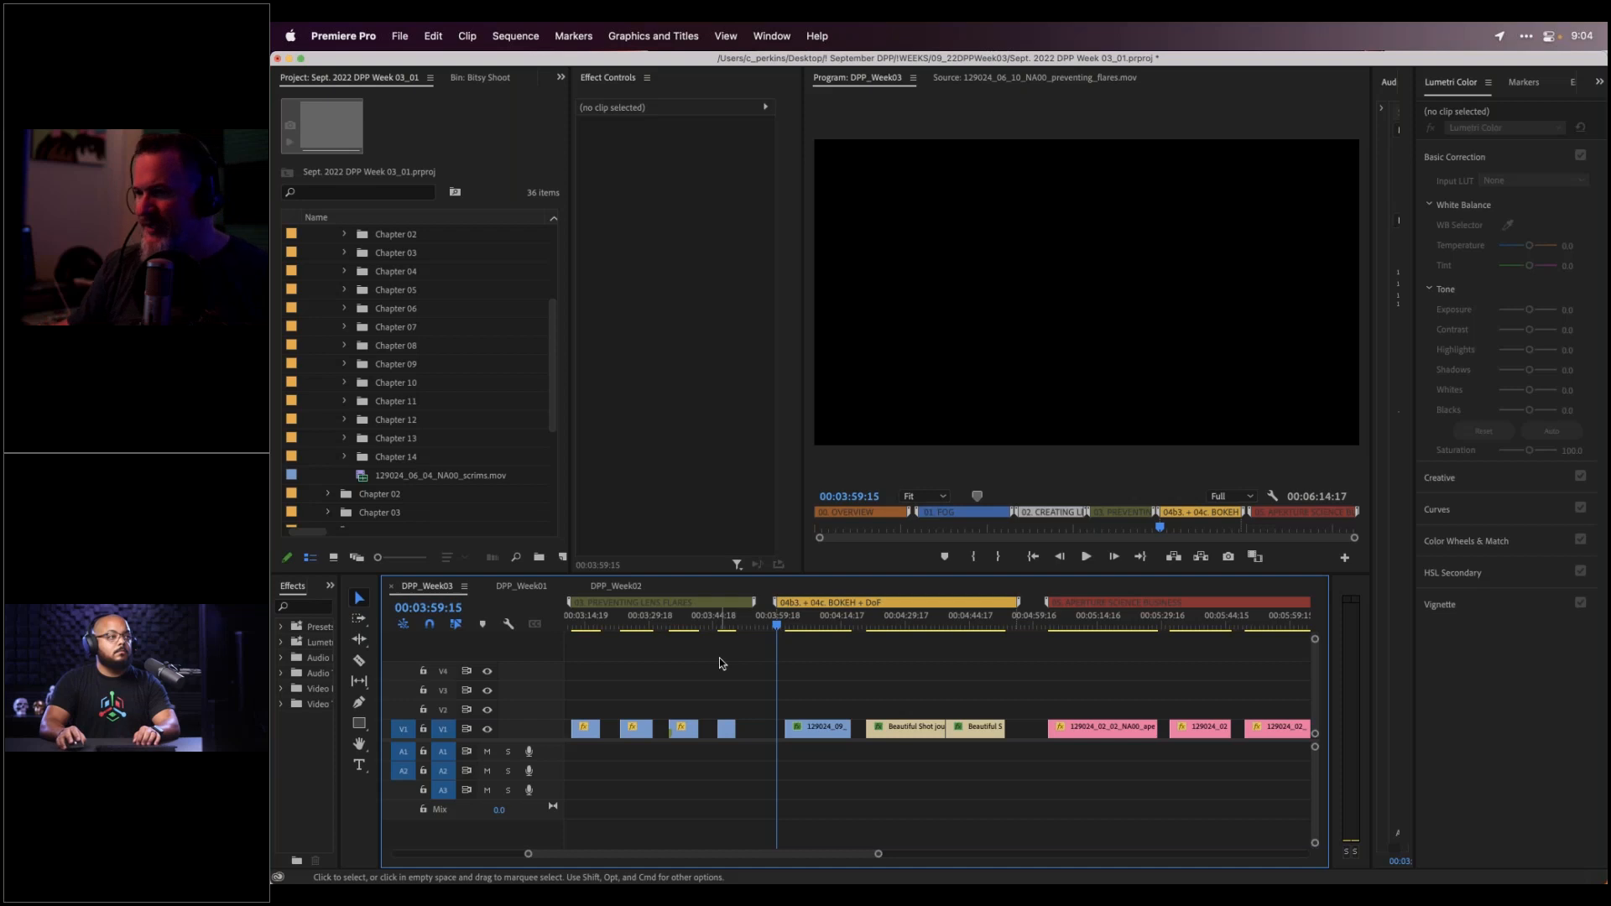
Scrub from the sequence start to the SIDE EFFECTS exposure-triangle title at 00:00:04:17
{"action": "key", "text": "Home"}
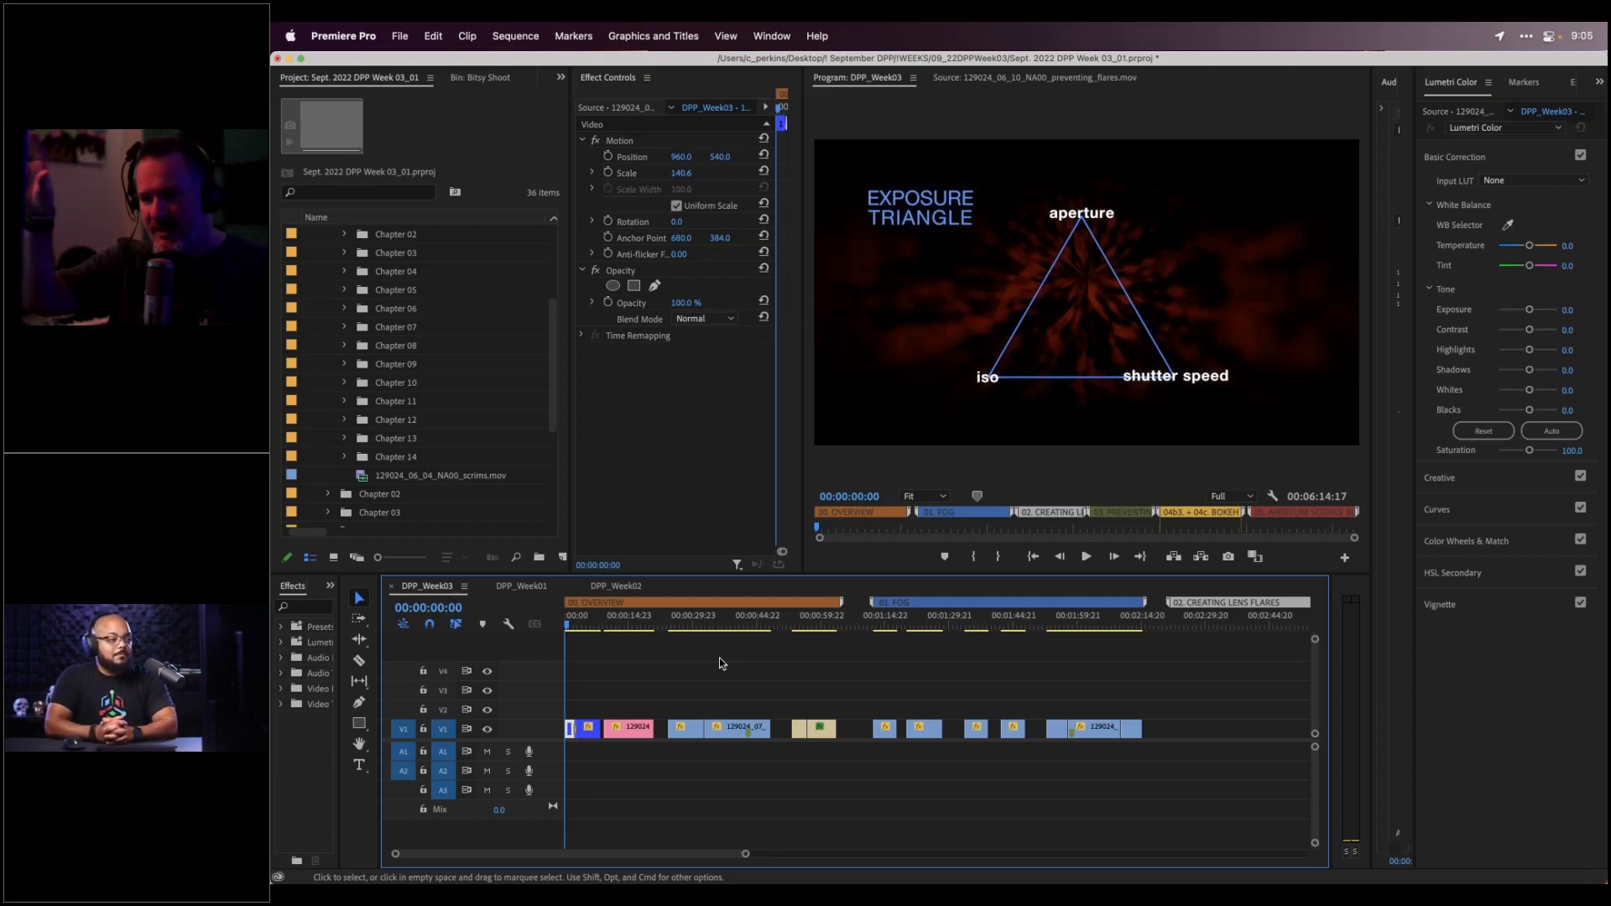
{"action": "left_click", "coordinate": [568, 630]}
{"action": "left_click_drag", "start_coordinate": [568, 629], "coordinate": [569, 629]}
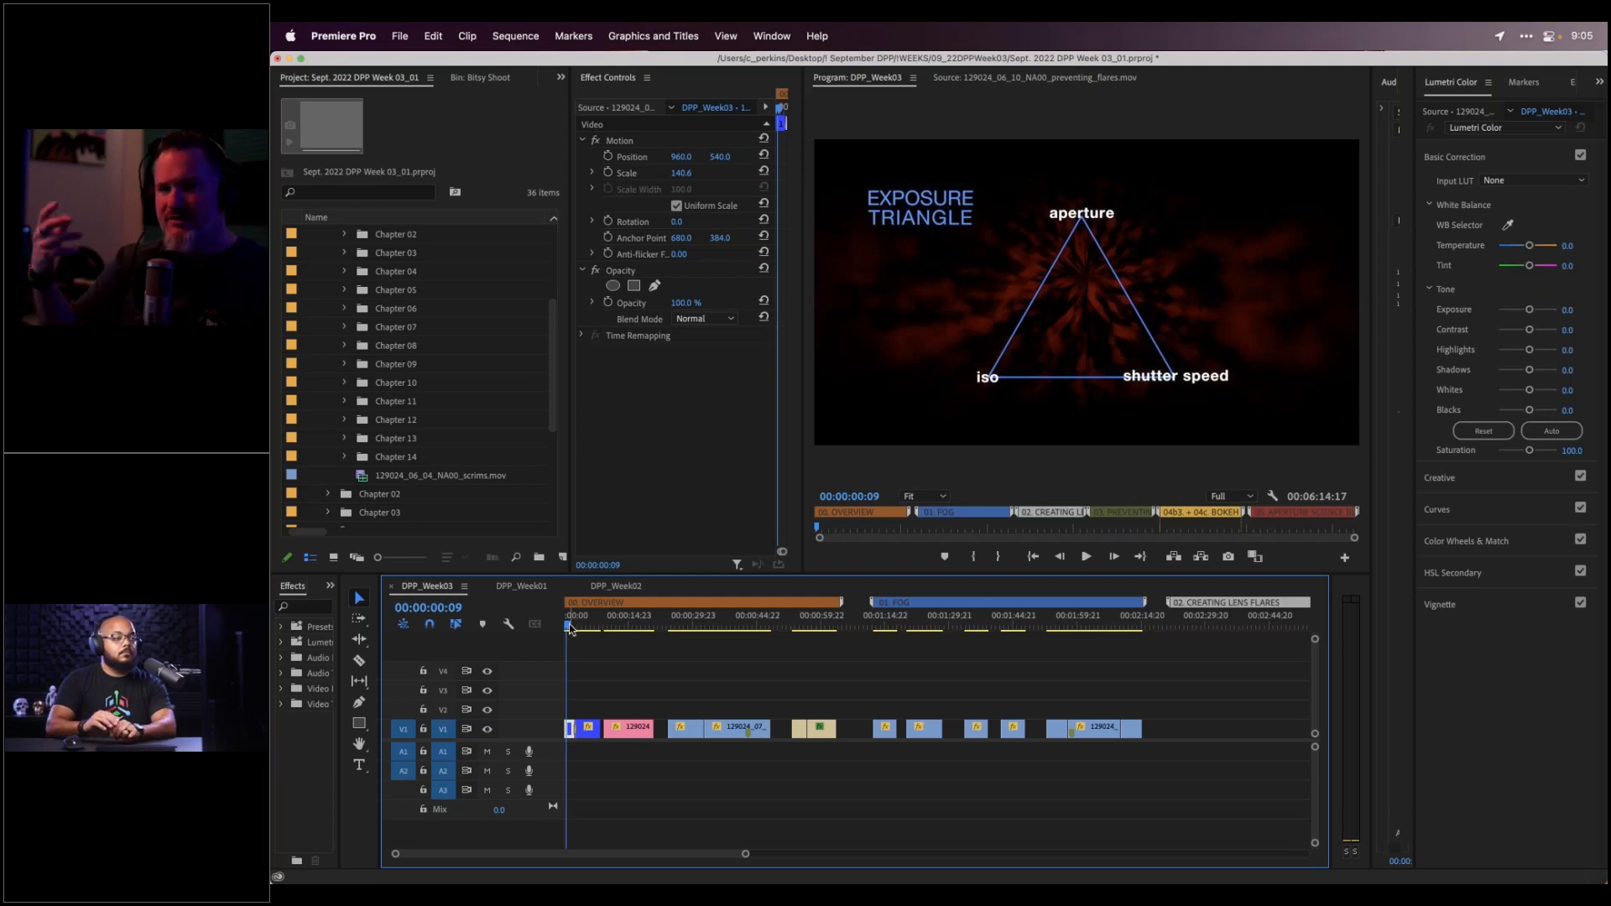
{"action": "left_click_drag", "start_coordinate": [569, 630], "coordinate": [589, 631]}
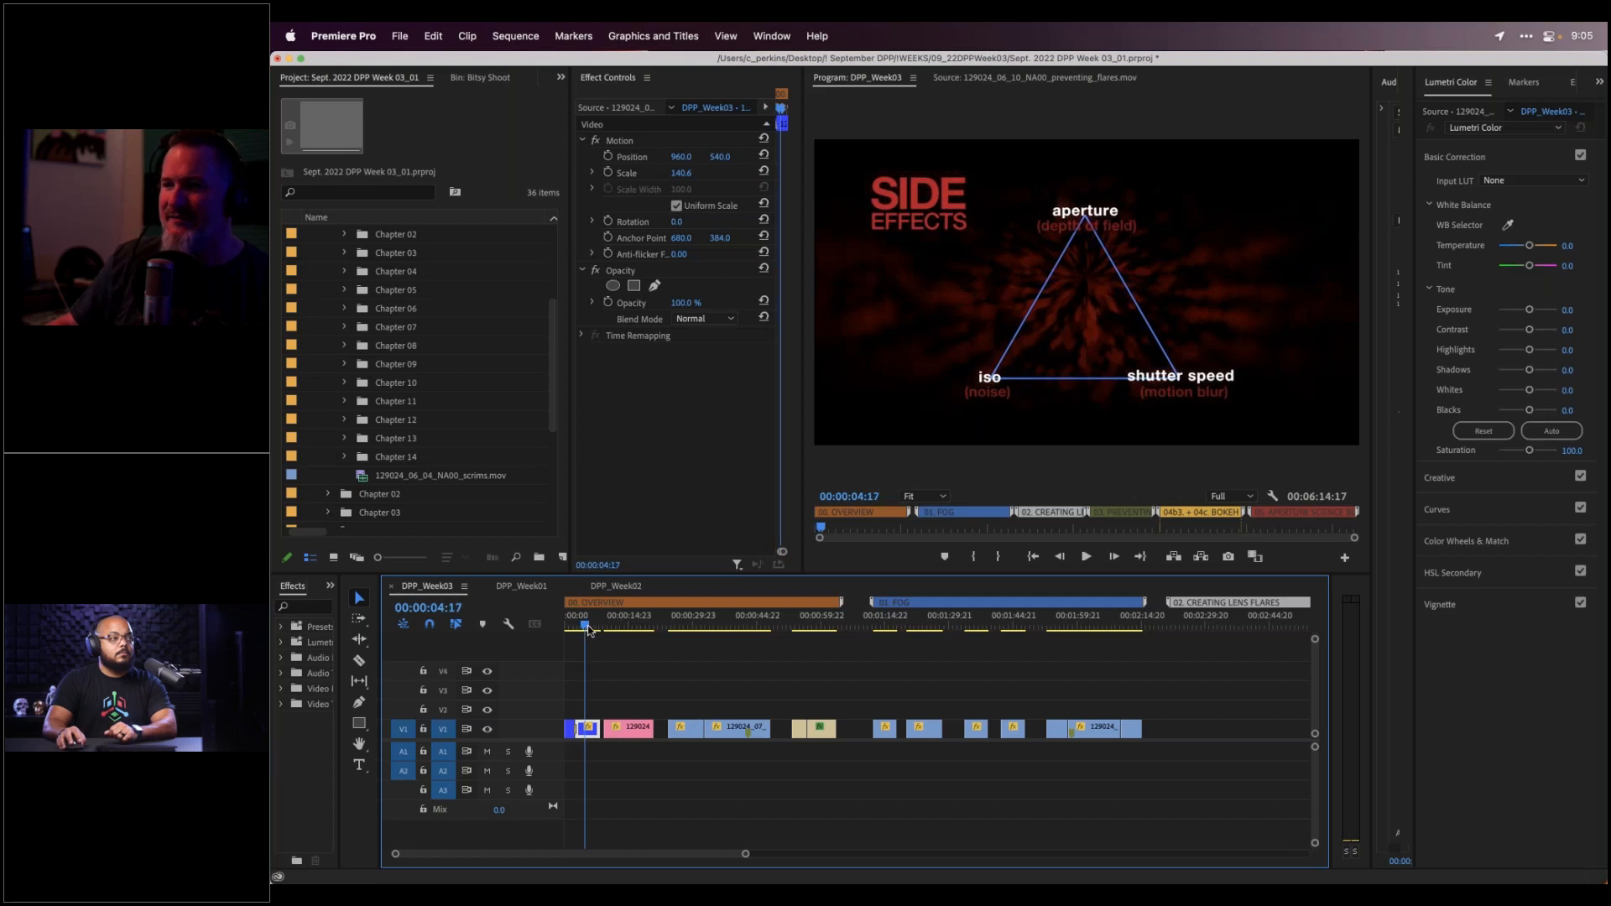
Enlarge the Program Monitor by widening and heightening its panel
{"action": "left_click_drag", "start_coordinate": [797, 568], "coordinate": [390, 526]}
{"action": "left_click_drag", "start_coordinate": [584, 551], "coordinate": [405, 565]}
{"action": "left_click_drag", "start_coordinate": [610, 574], "coordinate": [628, 665]}
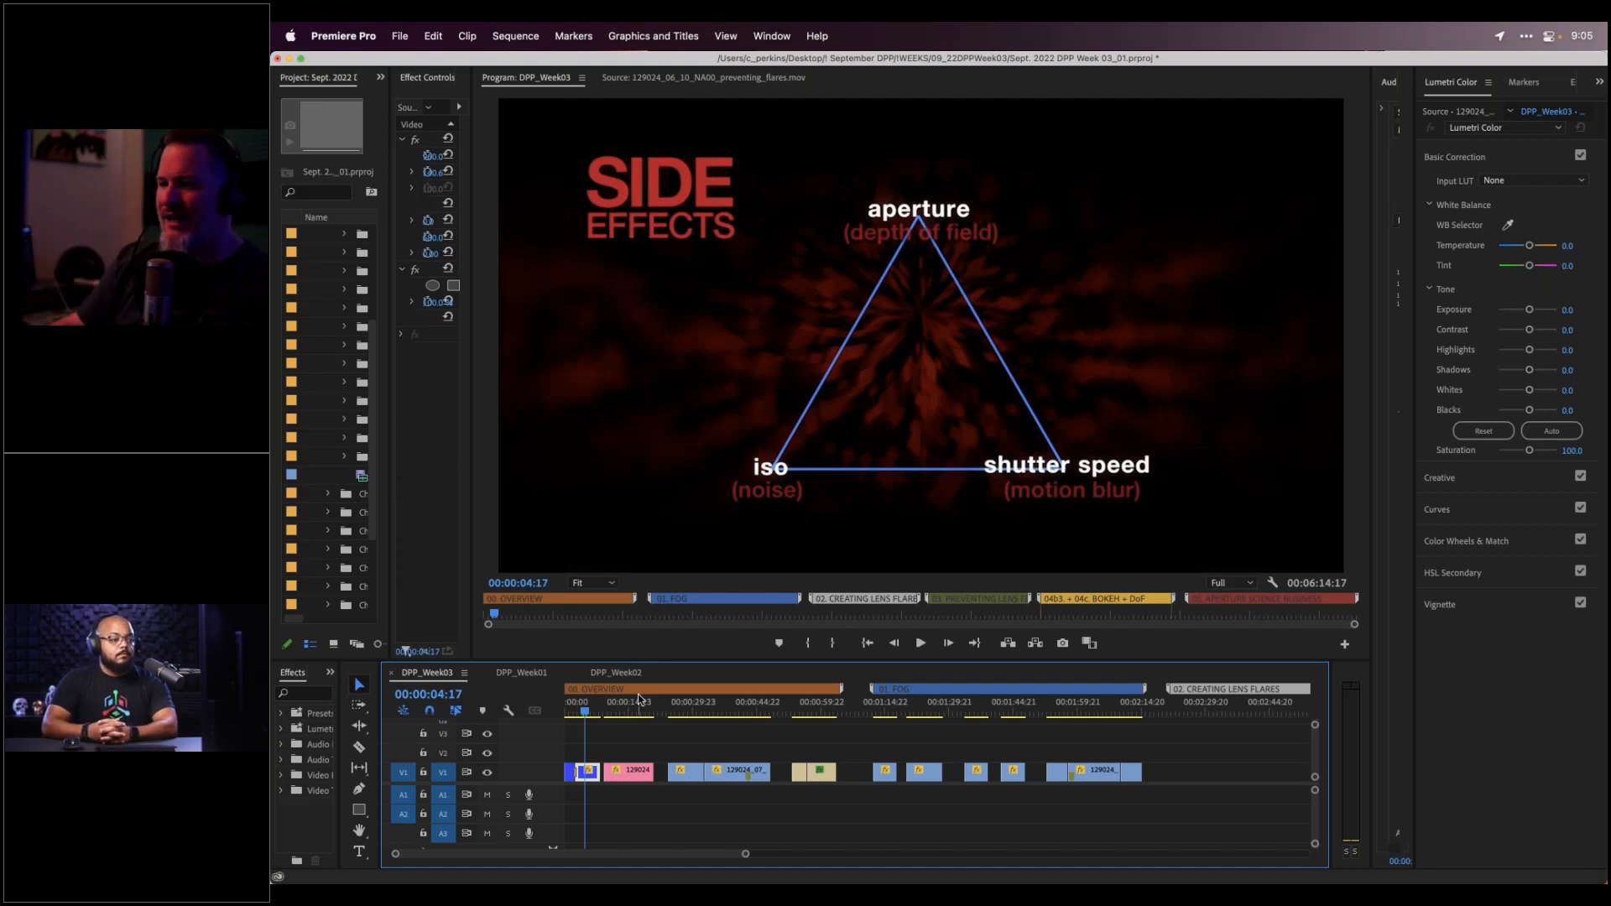
Scrub past the studio portrait to the bokeh portrait clip at 00:01:00:11
{"action": "left_click", "coordinate": [608, 711]}
{"action": "left_click_drag", "start_coordinate": [607, 711], "coordinate": [798, 717]}
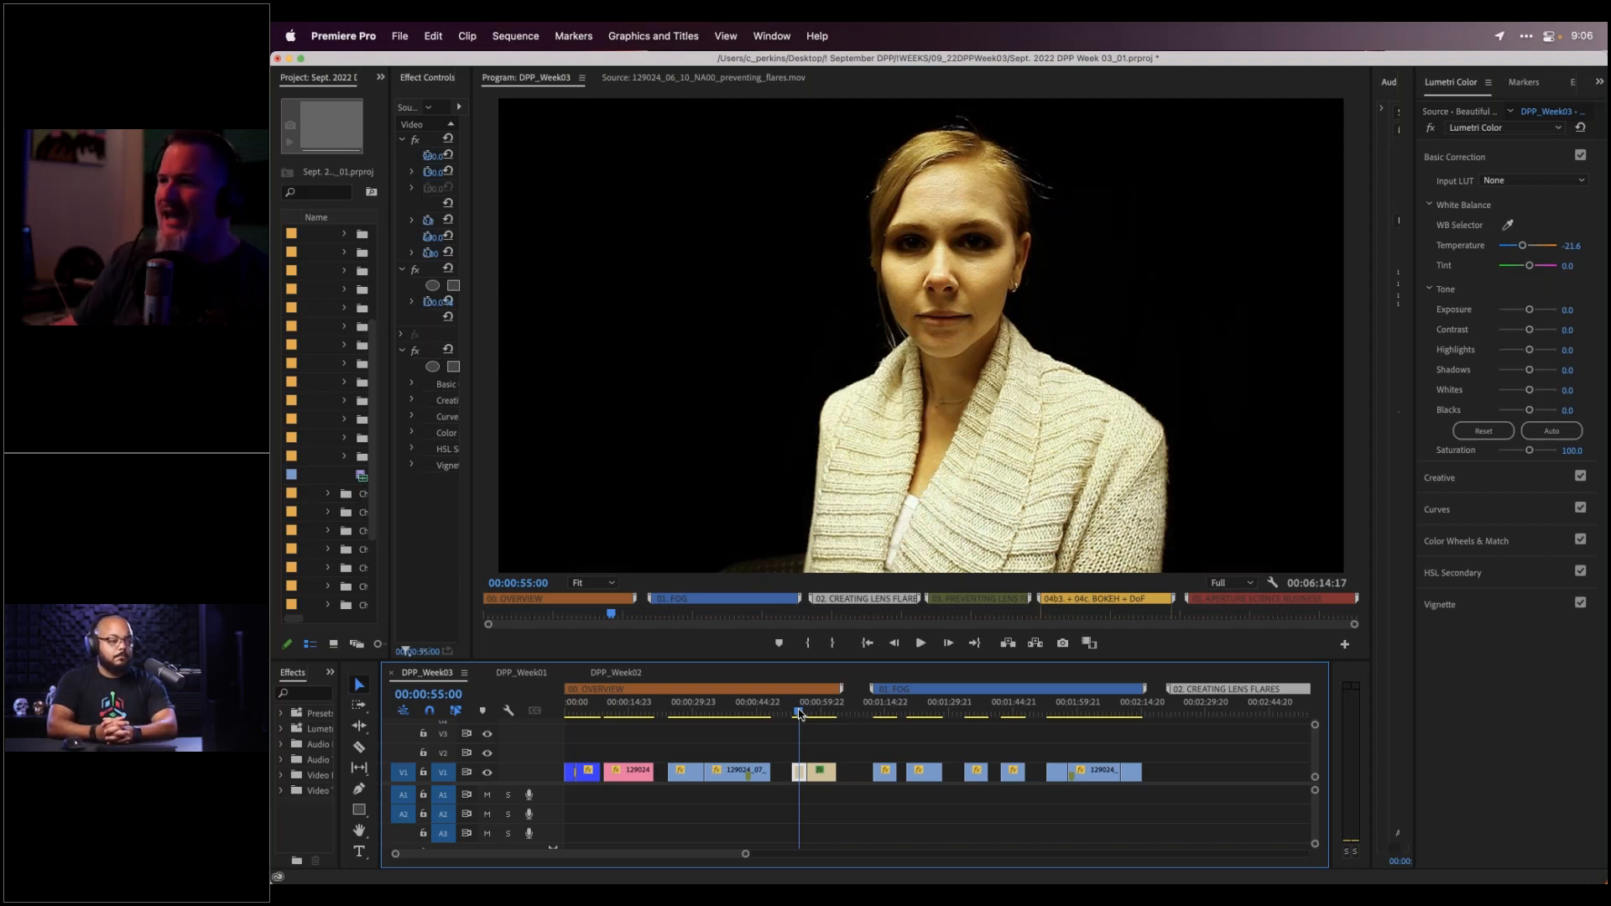
{"action": "left_click_drag", "start_coordinate": [798, 714], "coordinate": [823, 711]}
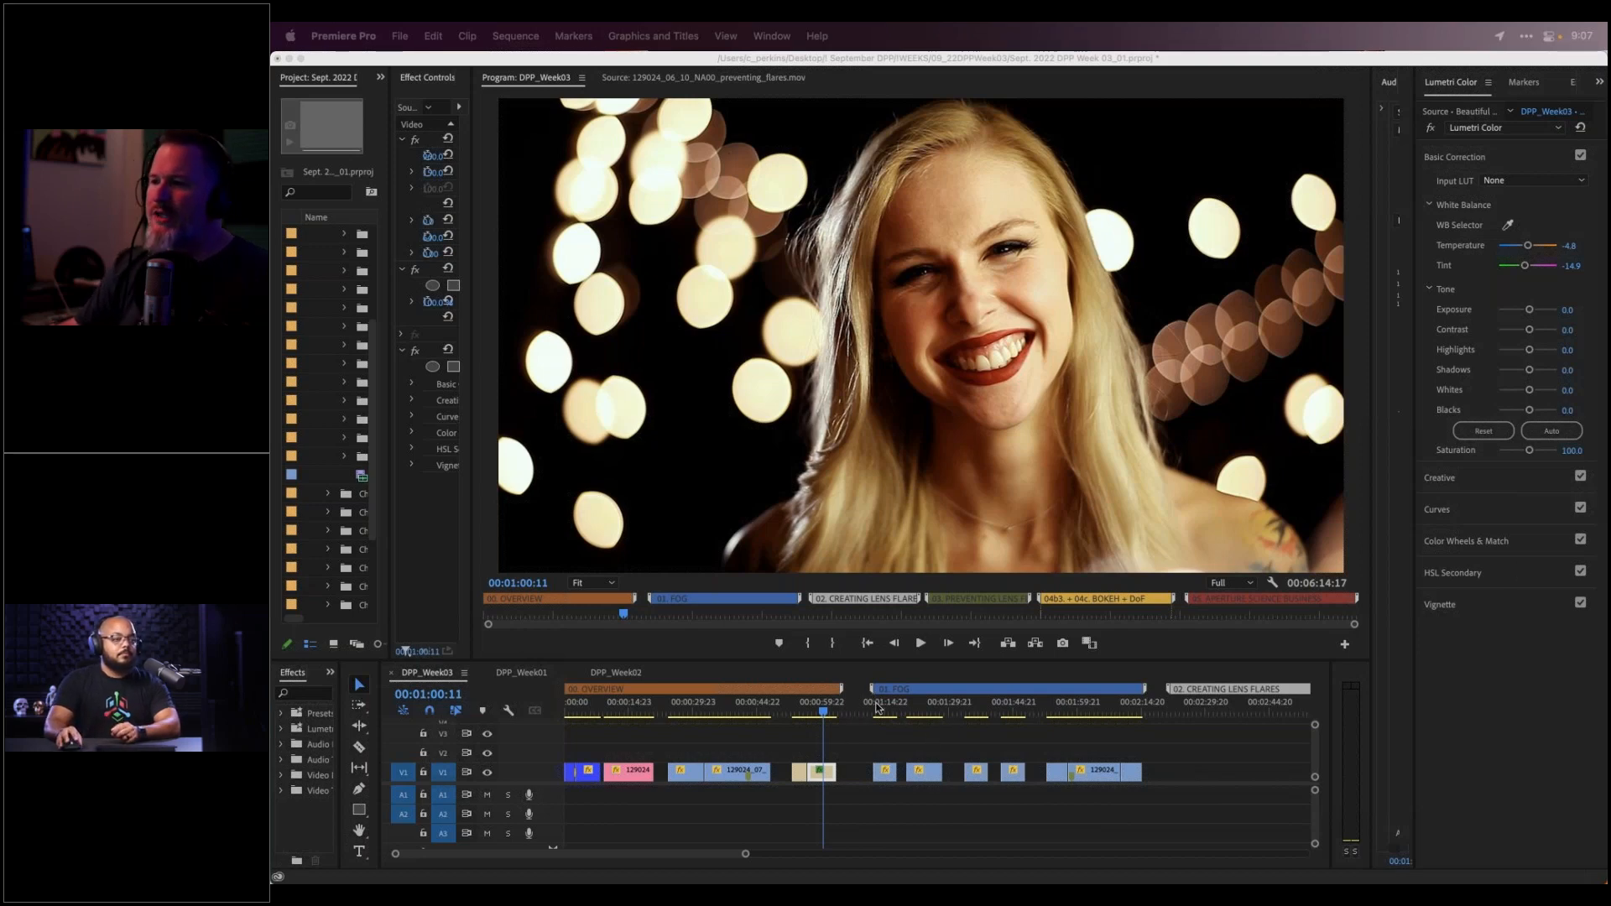
{"action": "left_click", "coordinate": [874, 710]}
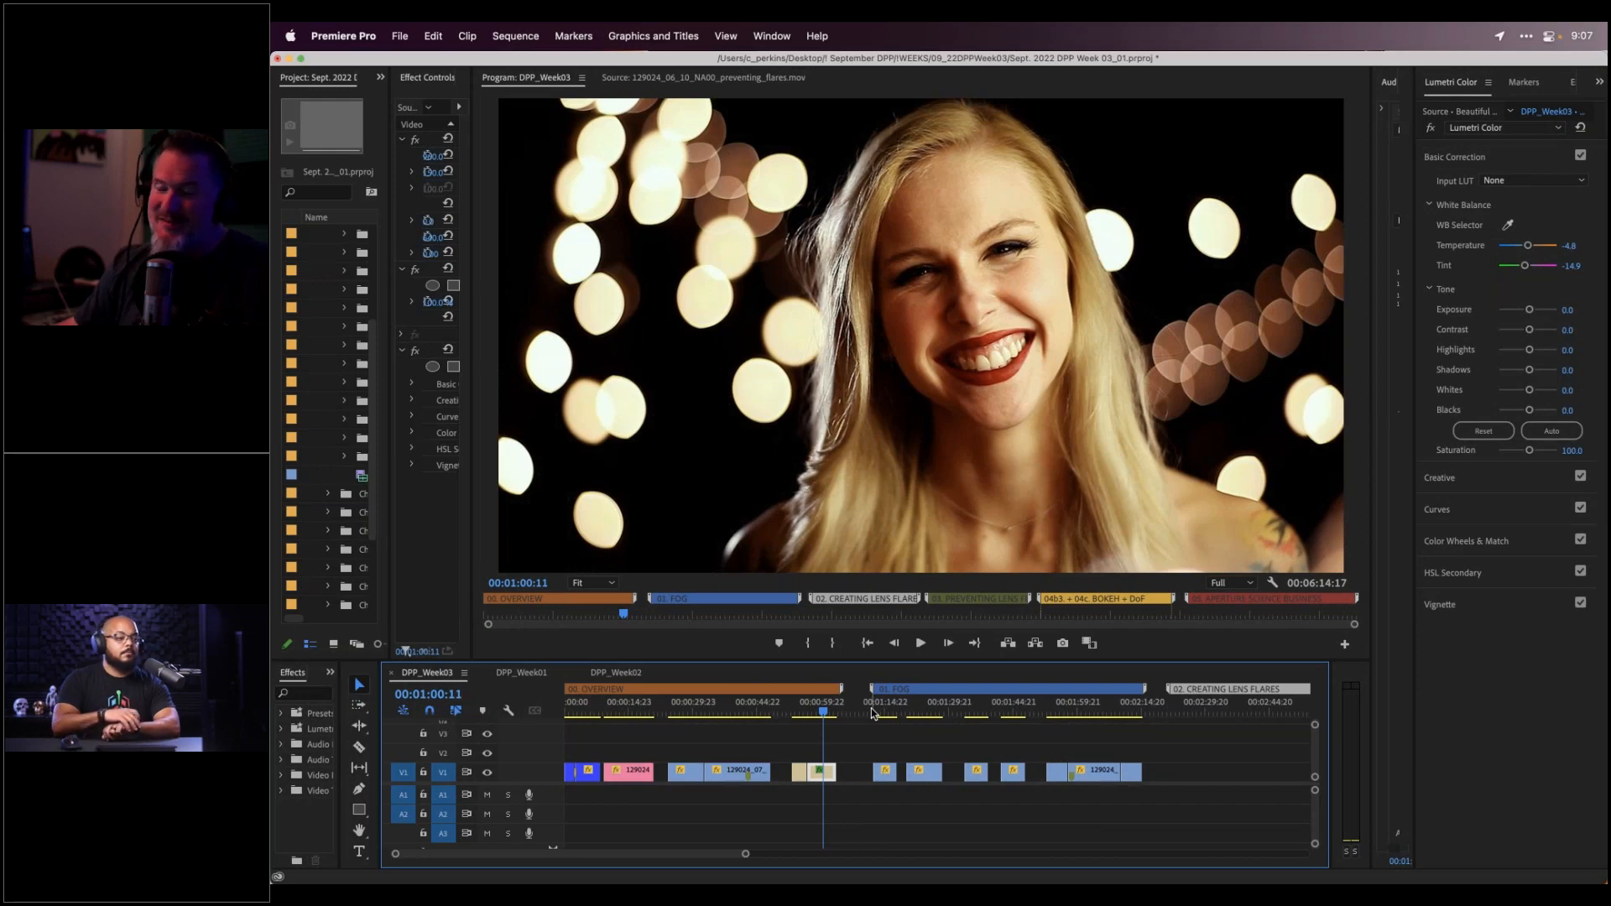
{"action": "left_click", "coordinate": [875, 712]}
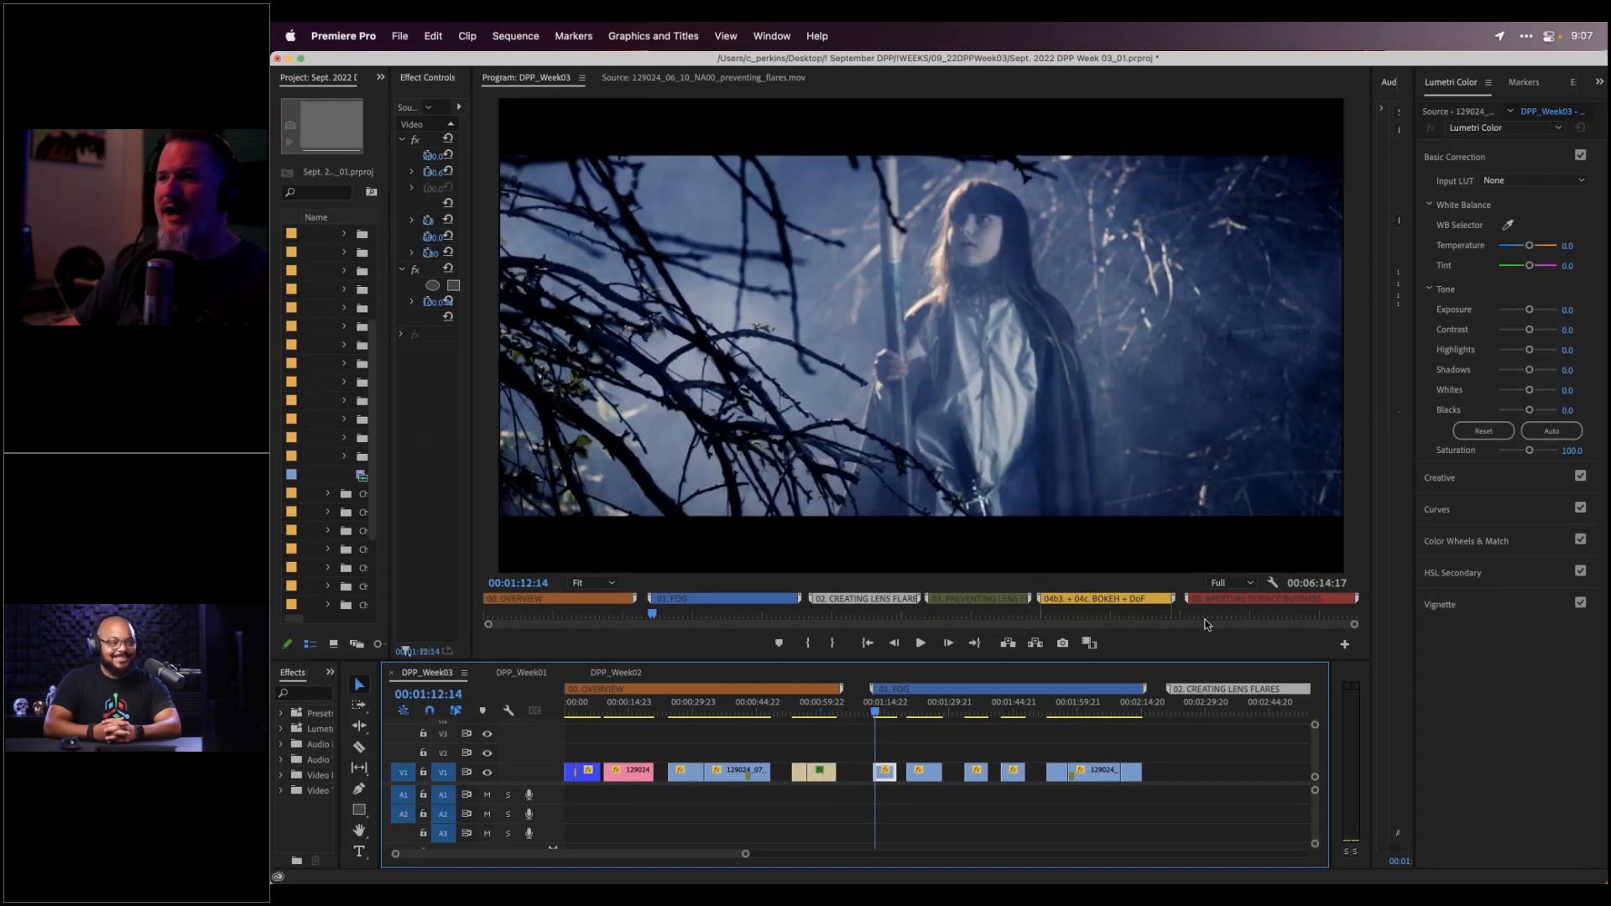
{"action": "left_click_drag", "start_coordinate": [1375, 539], "coordinate": [1423, 538]}
{"action": "left_click_drag", "start_coordinate": [1331, 715], "coordinate": [1362, 703]}
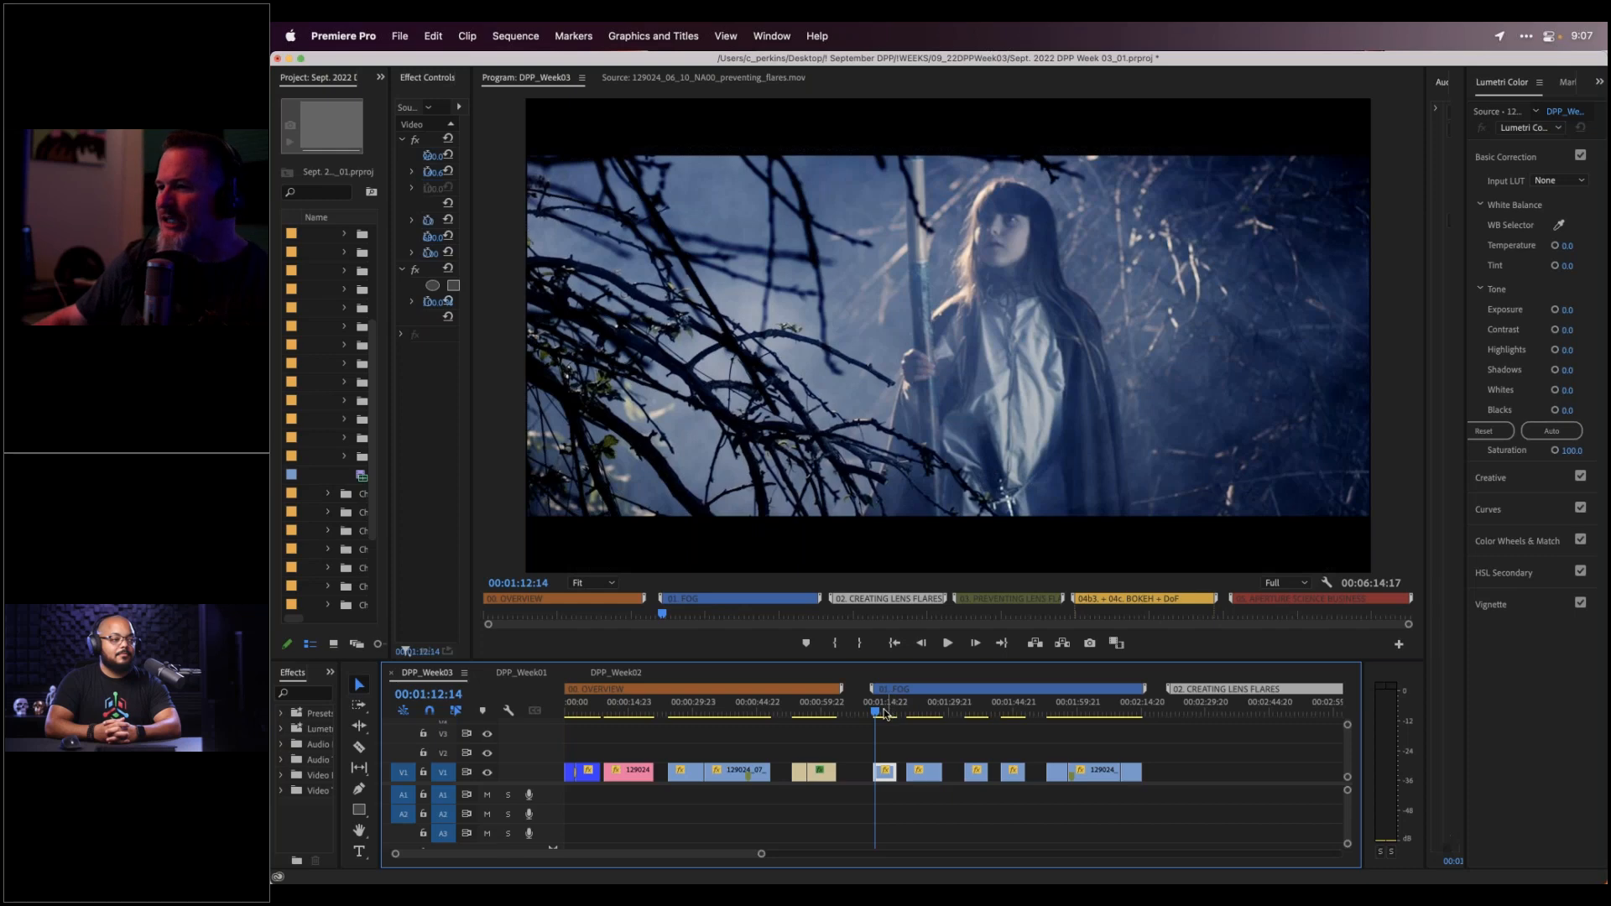
Nudge the playhead to 00:01:12:22 in the blue fog shot
{"action": "left_click_drag", "start_coordinate": [876, 714], "coordinate": [876, 715]}
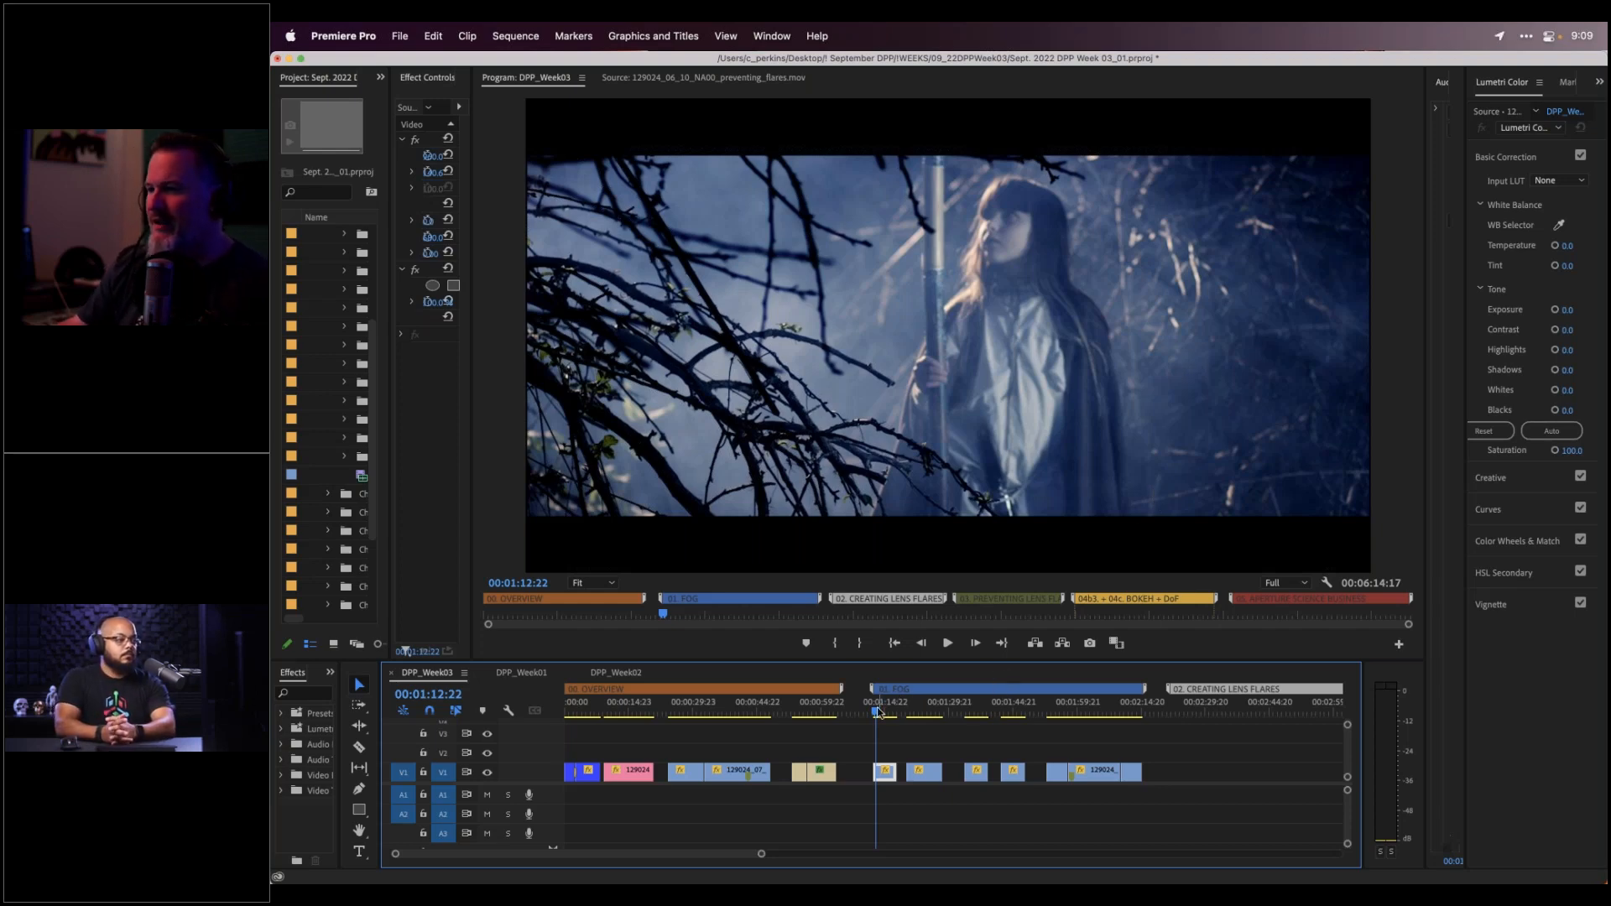
Scrub through the torch-and-slate and foggy forest shots into The Last Emperor example
{"action": "left_click_drag", "start_coordinate": [879, 712], "coordinate": [913, 708]}
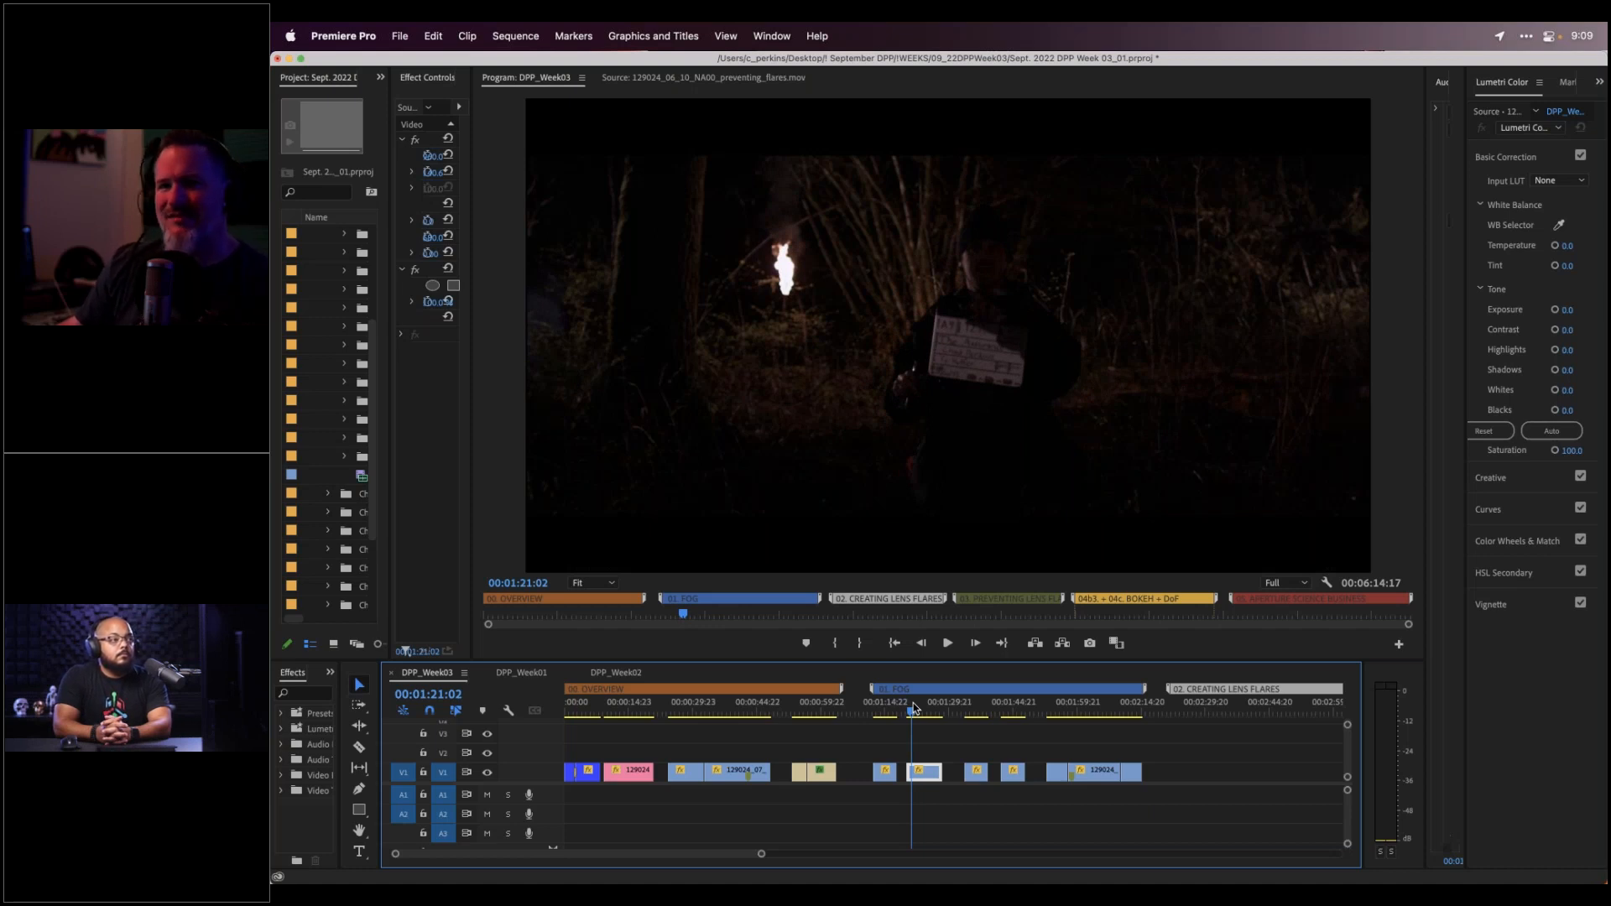
{"action": "left_click_drag", "start_coordinate": [913, 707], "coordinate": [927, 705]}
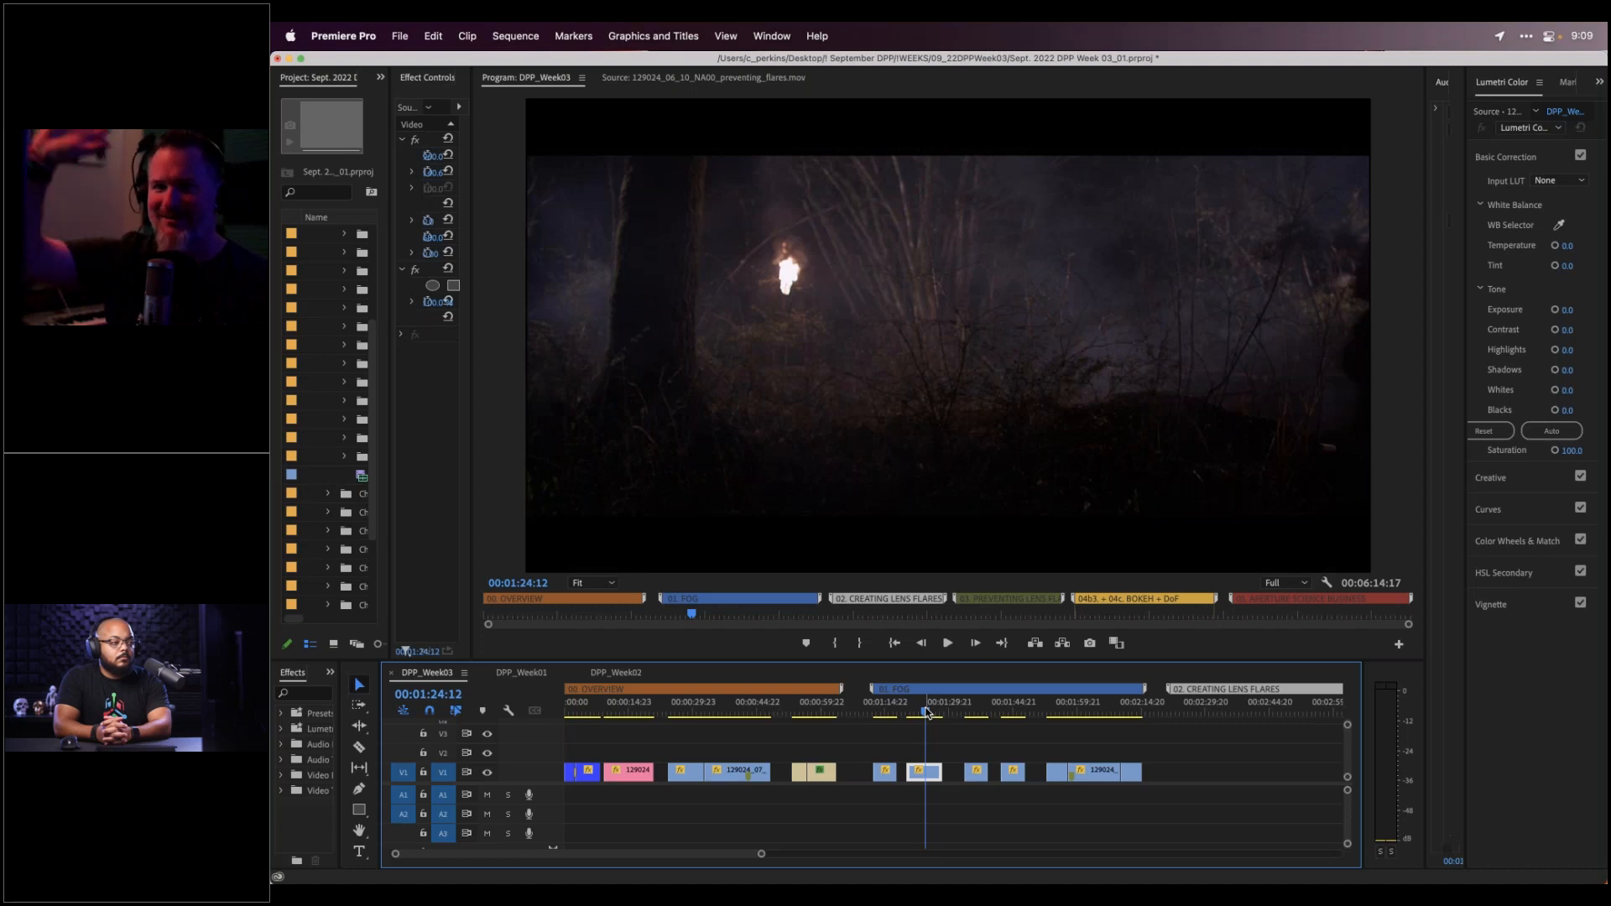
{"action": "left_click_drag", "start_coordinate": [950, 711], "coordinate": [972, 711]}
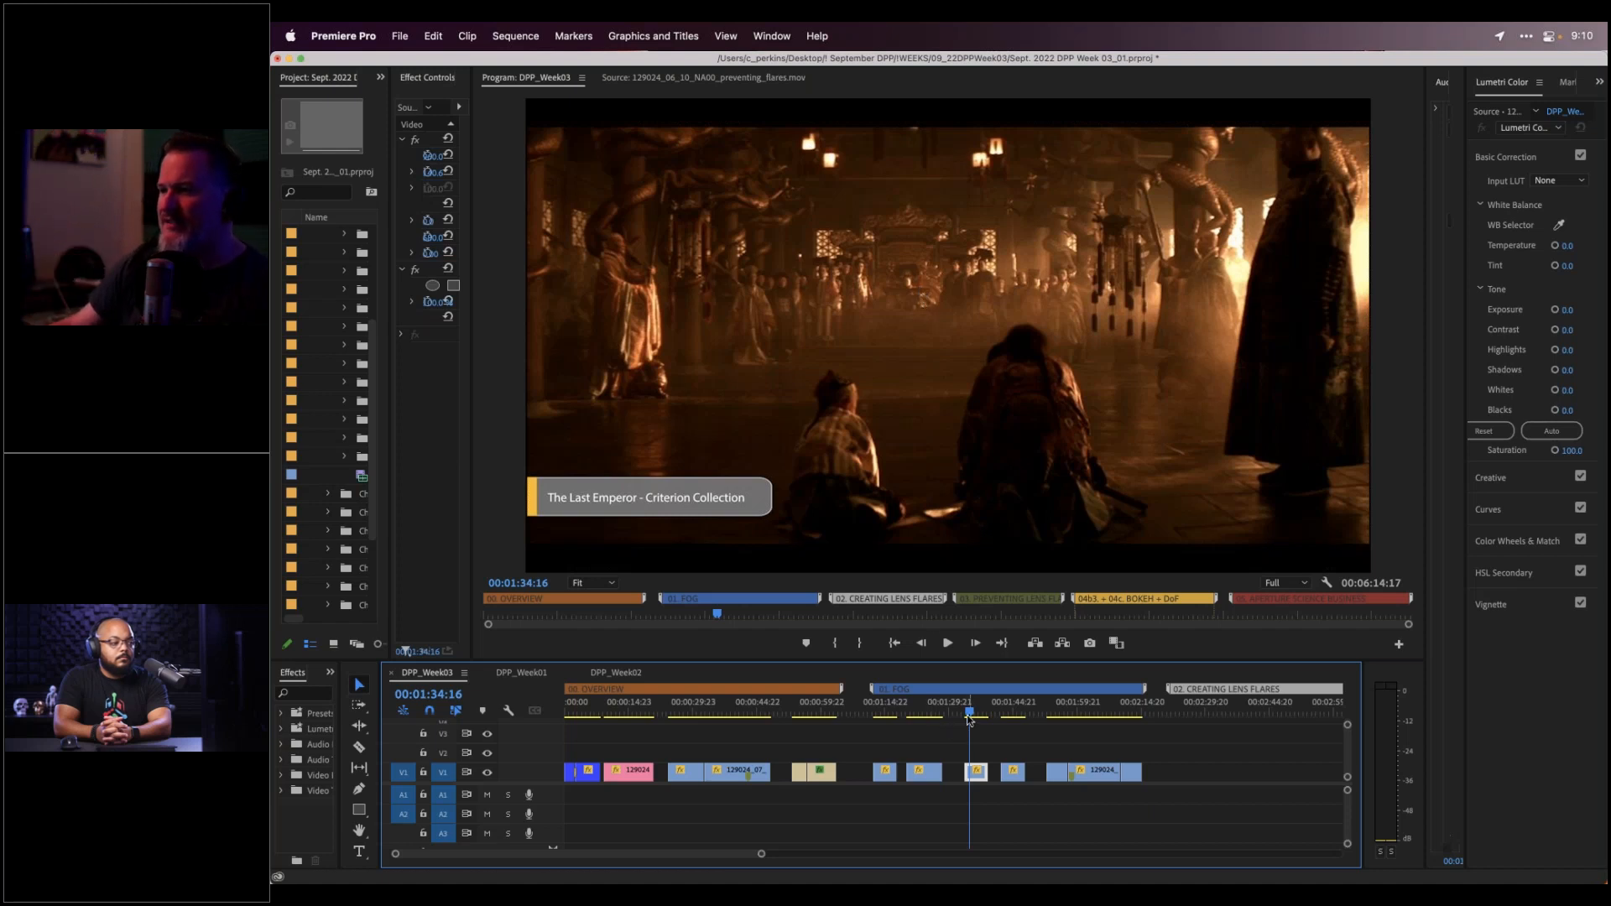
{"action": "left_click", "coordinate": [973, 710]}
{"action": "left_click_drag", "start_coordinate": [973, 710], "coordinate": [980, 709]}
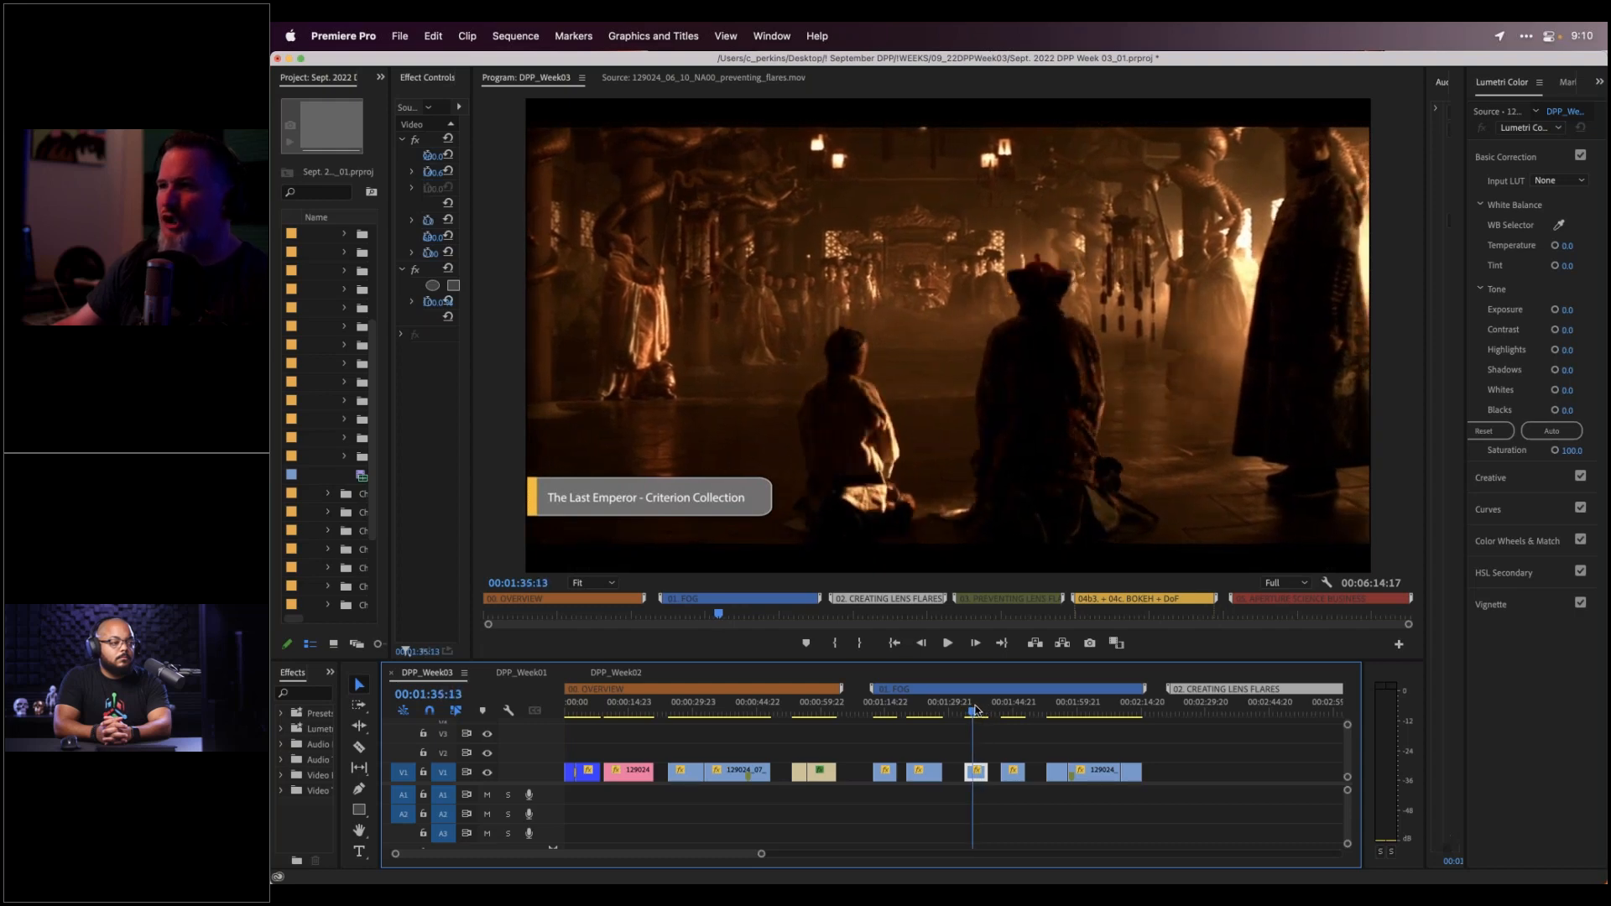
{"action": "left_click_drag", "start_coordinate": [982, 710], "coordinate": [985, 715]}
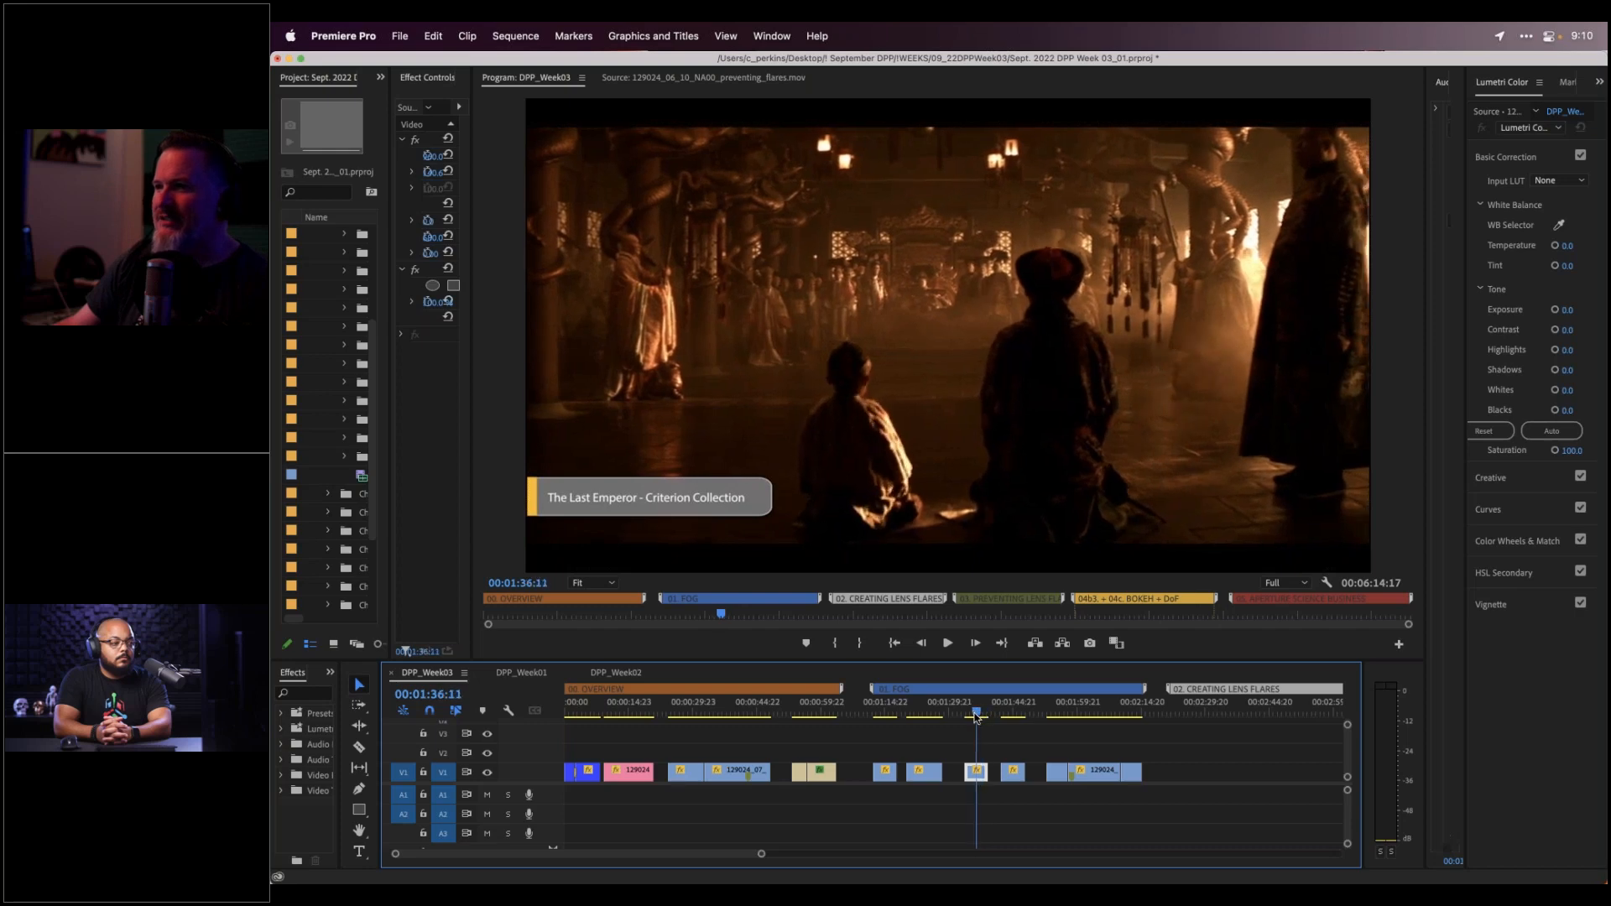
Advance past the Jurassic Park example to the dark Insidious reference at 00:01:55:07
{"action": "left_click_drag", "start_coordinate": [983, 714], "coordinate": [1013, 712]}
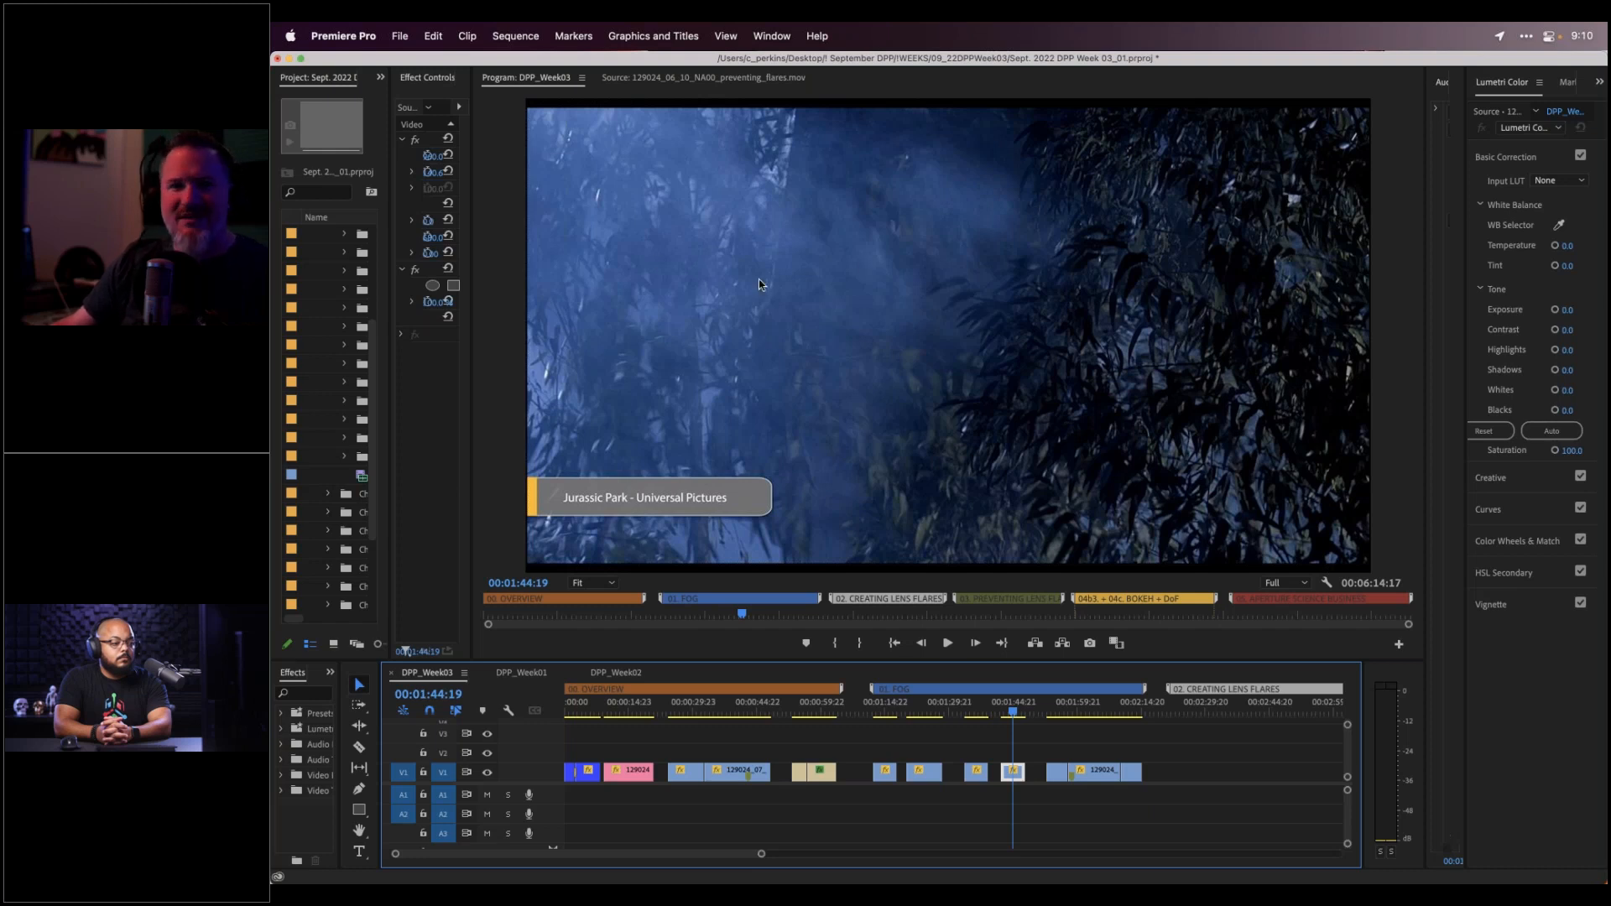
{"action": "left_click", "coordinate": [1016, 713]}
{"action": "left_click_drag", "start_coordinate": [1016, 712], "coordinate": [1022, 714]}
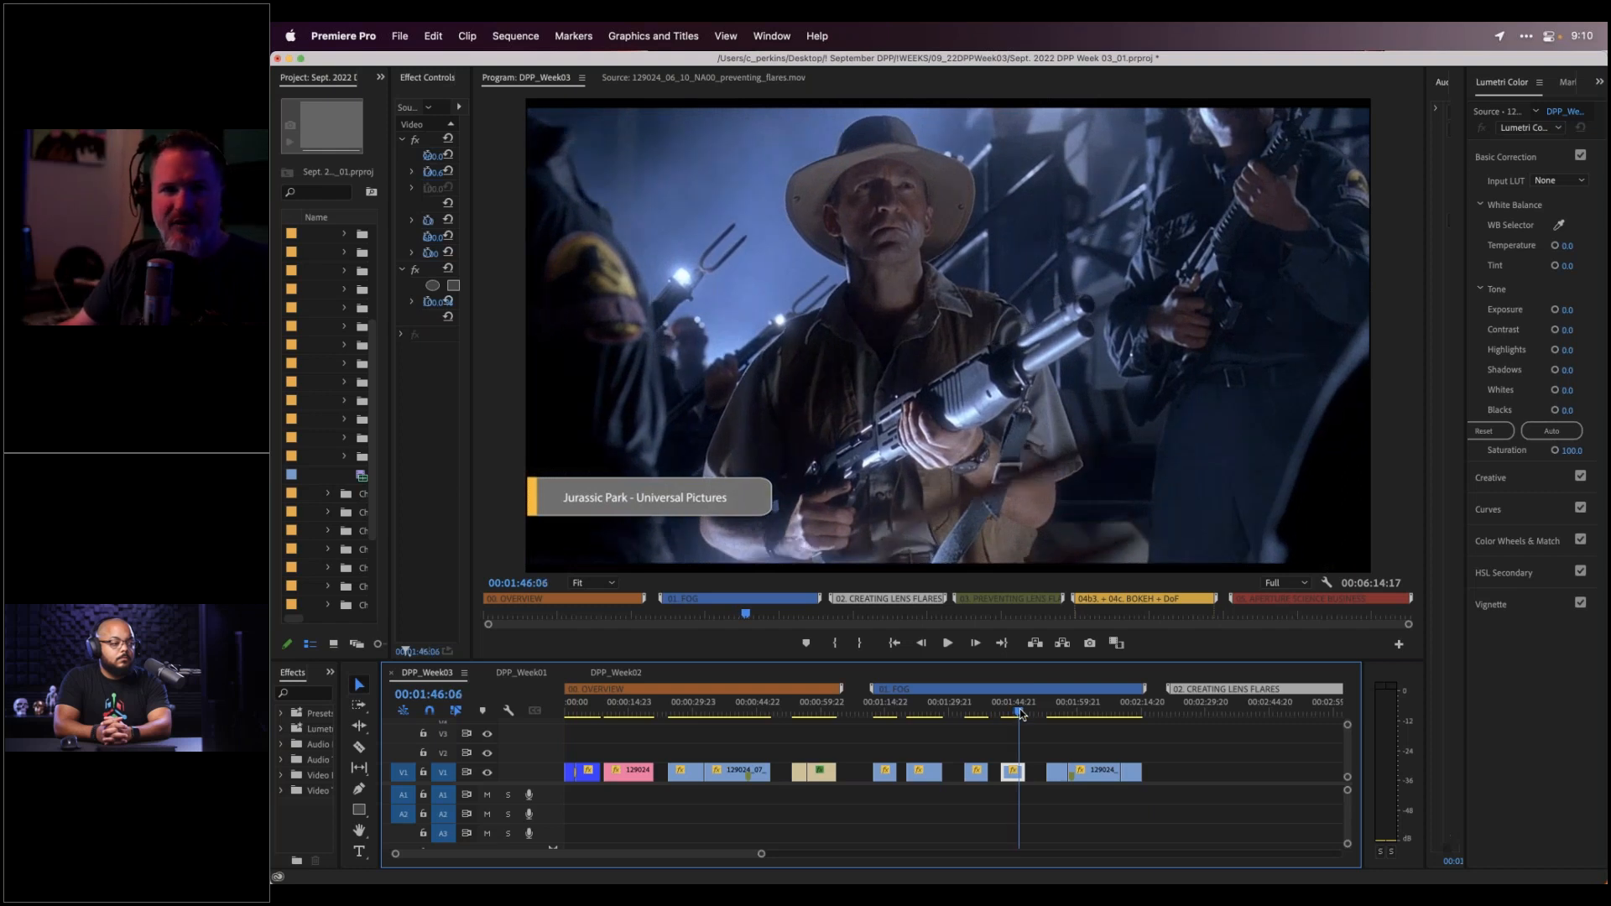
{"action": "left_click_drag", "start_coordinate": [1022, 713], "coordinate": [1059, 709]}
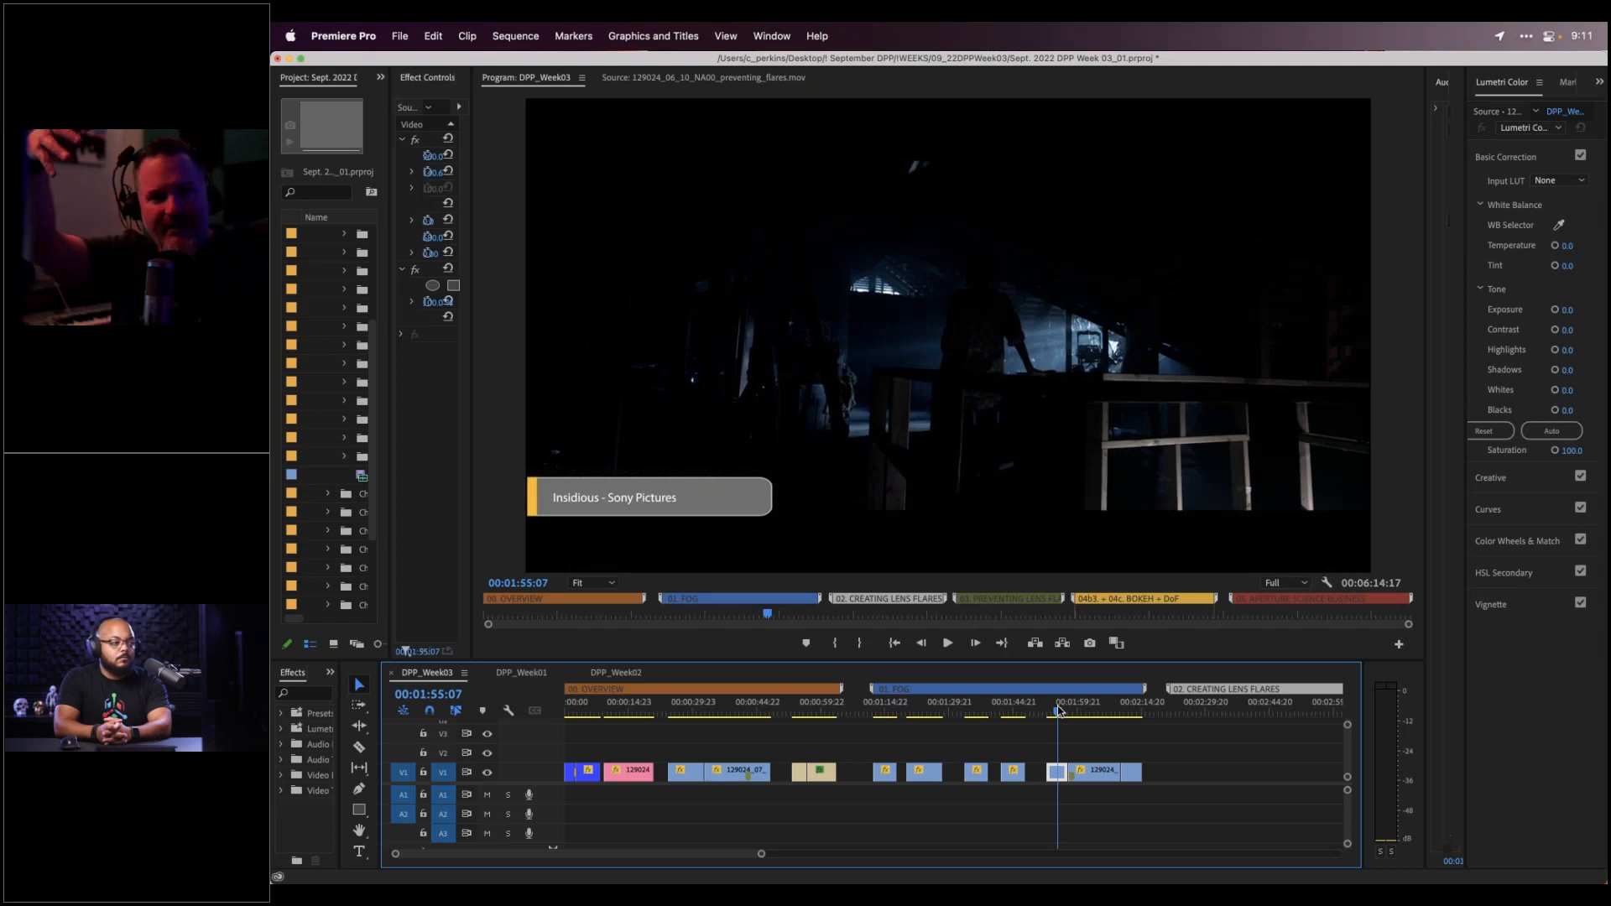
Play on from Insidious and frame-step to the green-dress woman raising her arms
{"action": "left_click_drag", "start_coordinate": [1059, 714], "coordinate": [1073, 711]}
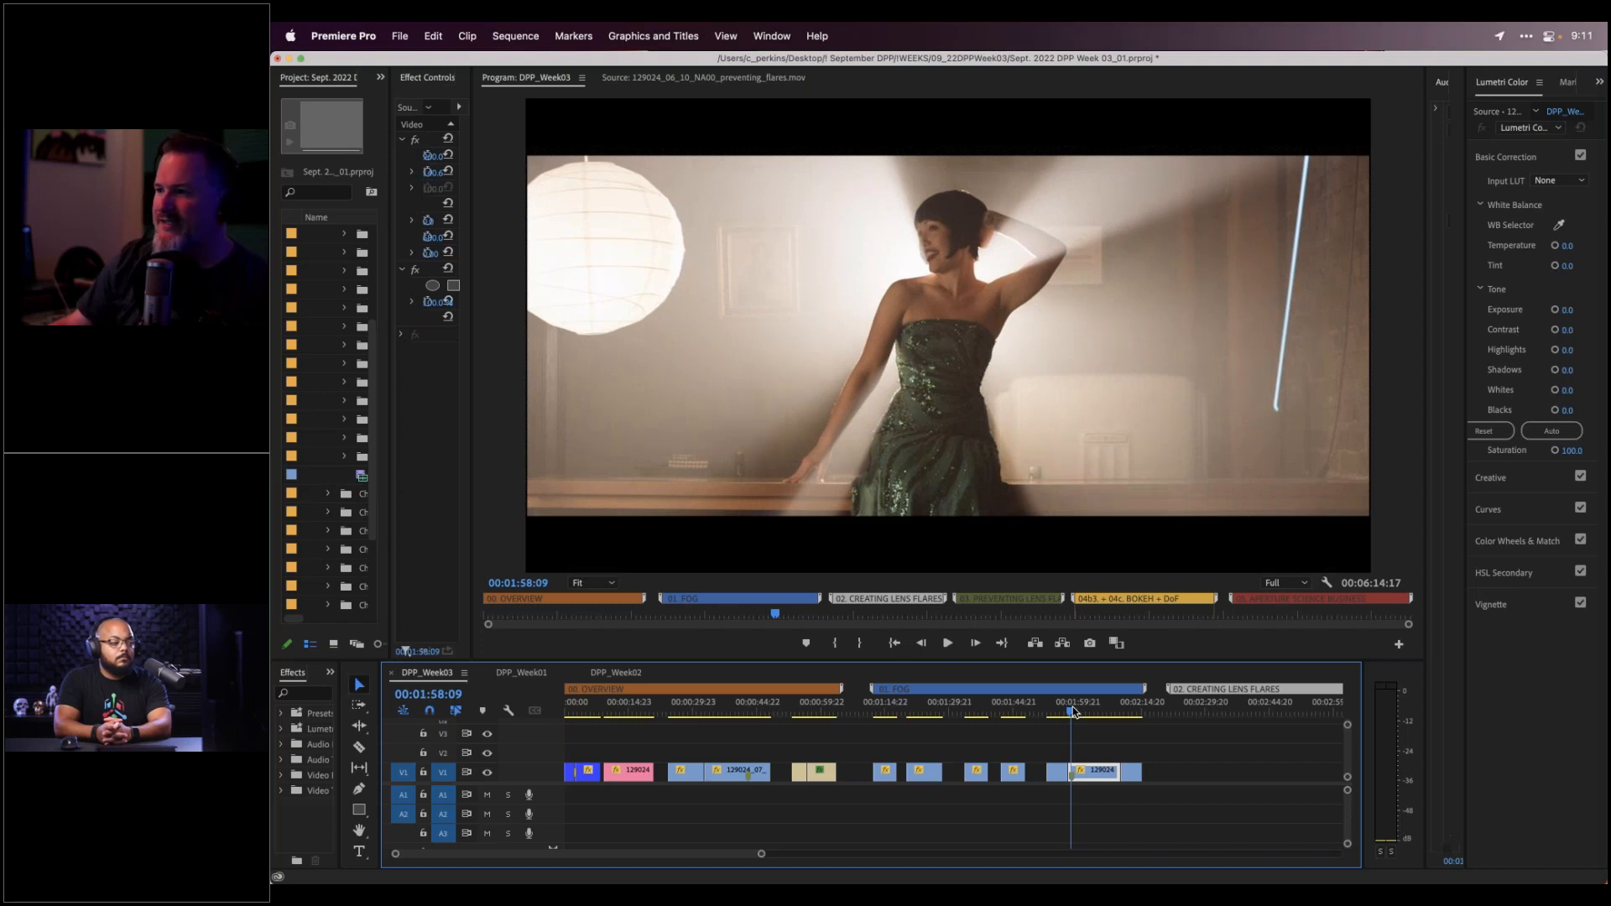
{"action": "key", "text": "space"}
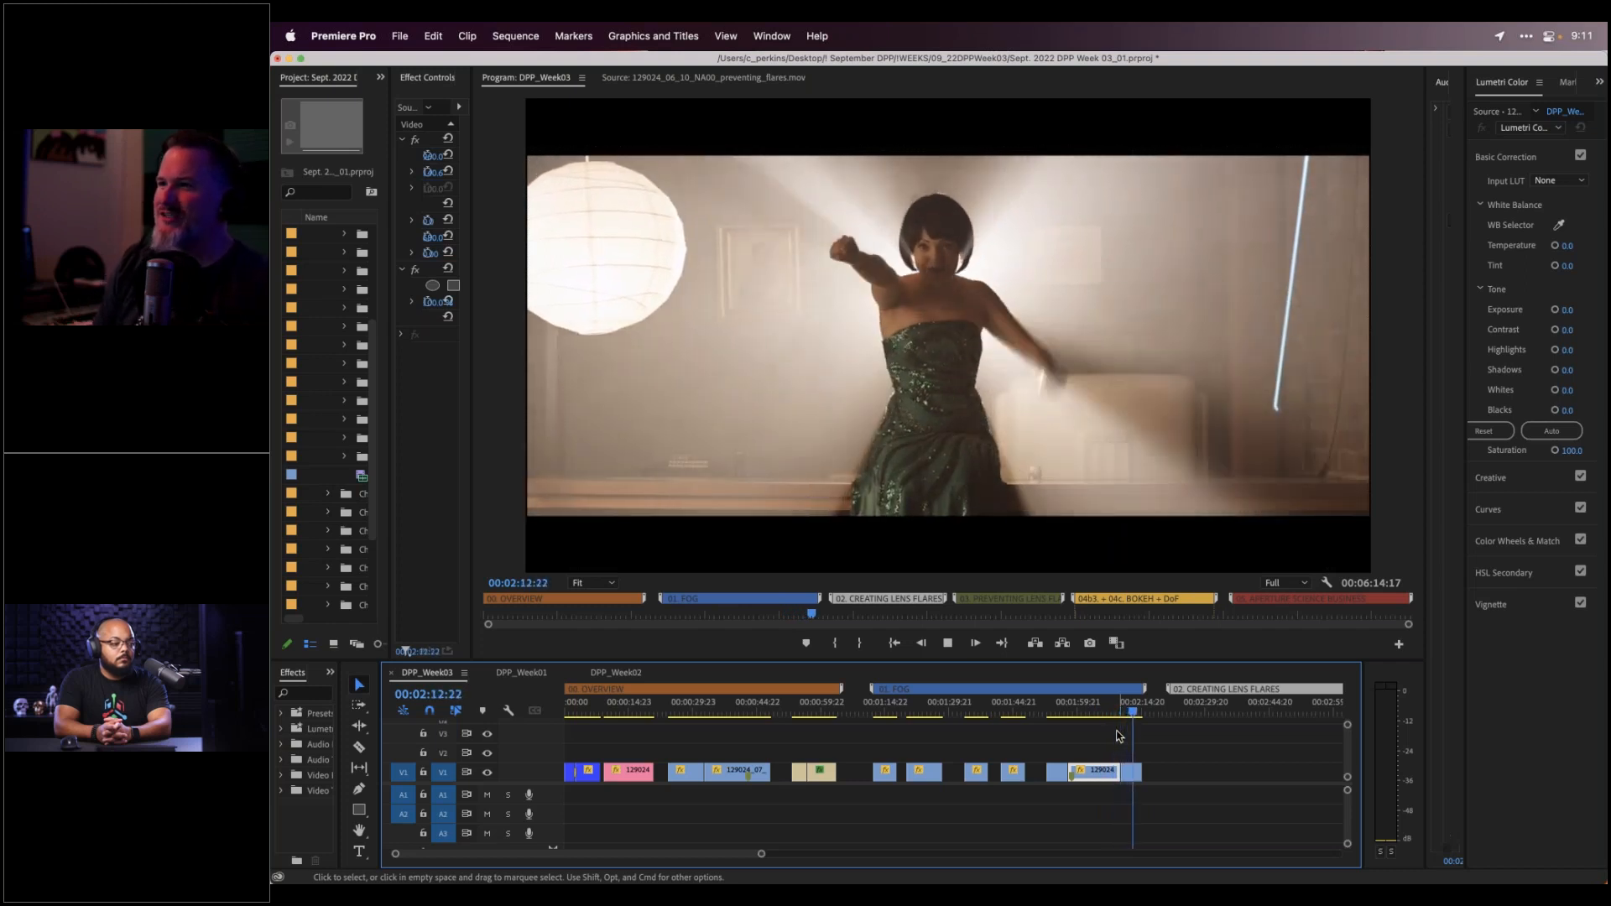
{"action": "key", "text": "space"}
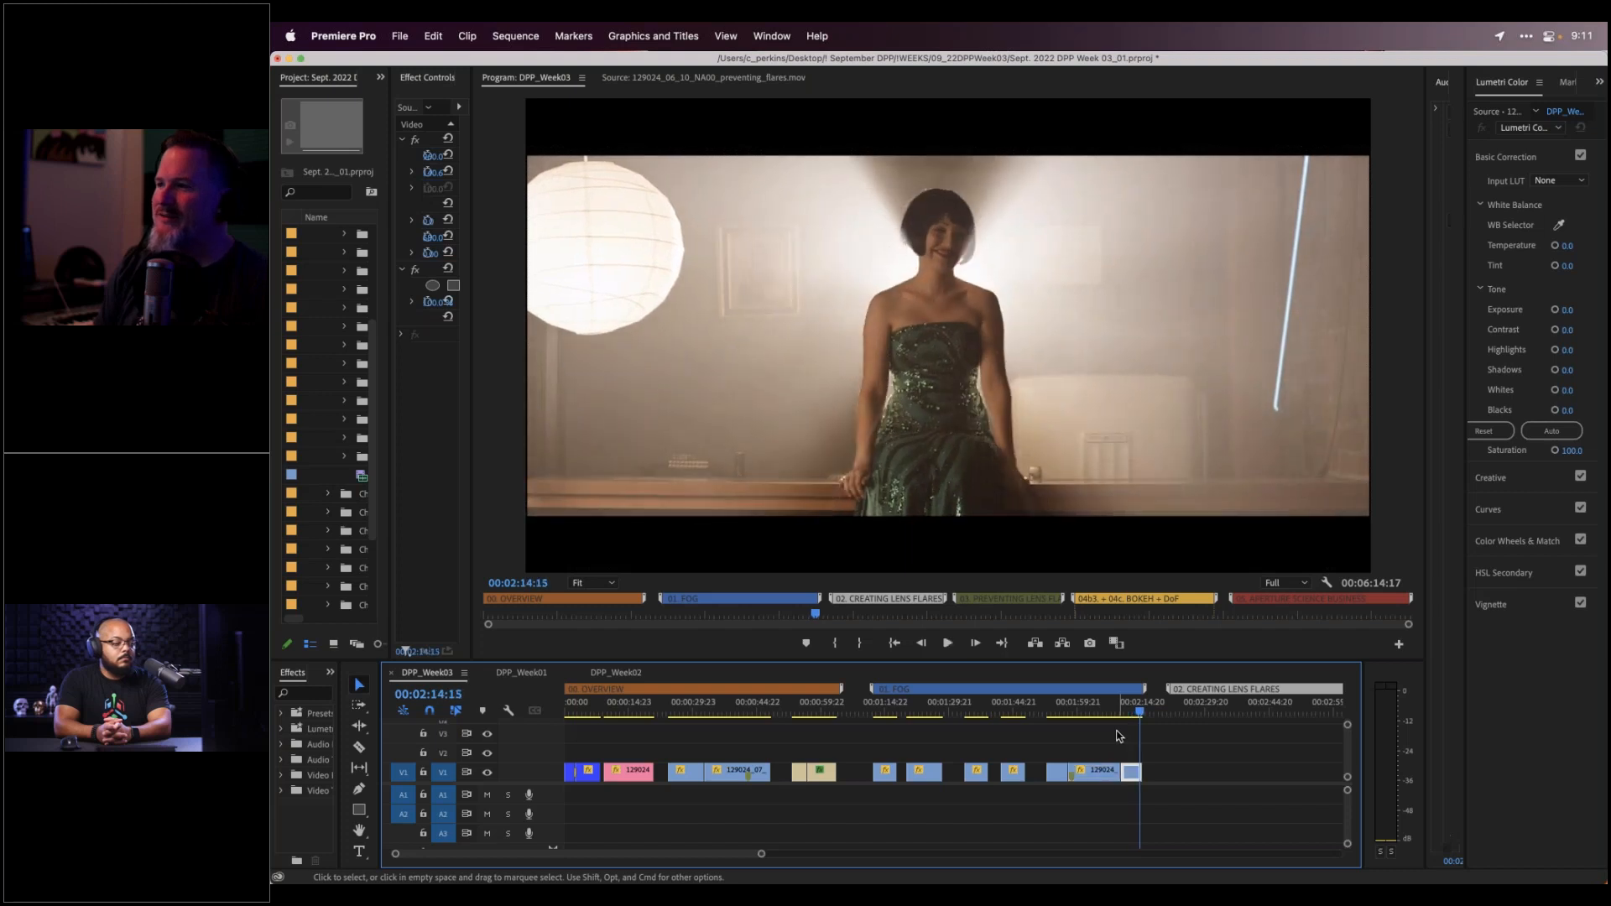
{"action": "key", "text": "Left"}
{"action": "key", "text": "Left"}
{"action": "key", "text": "Left"}
{"action": "key", "text": "Left"}
{"action": "key", "text": "Left"}
{"action": "key", "text": "Left"}
{"action": "key", "text": "Left"}
{"action": "key", "text": "Left"}
{"action": "key", "text": "Left"}
{"action": "key", "text": "Left"}
{"action": "key", "text": "Left"}
{"action": "key", "text": "Left"}
{"action": "key", "text": "Left"}
{"action": "key", "text": "Left"}
{"action": "key", "text": "Left"}
{"action": "key", "text": "Left"}
{"action": "key", "text": "Left"}
{"action": "key", "text": "Left"}
{"action": "key", "text": "Left"}
{"action": "key", "text": "Left"}
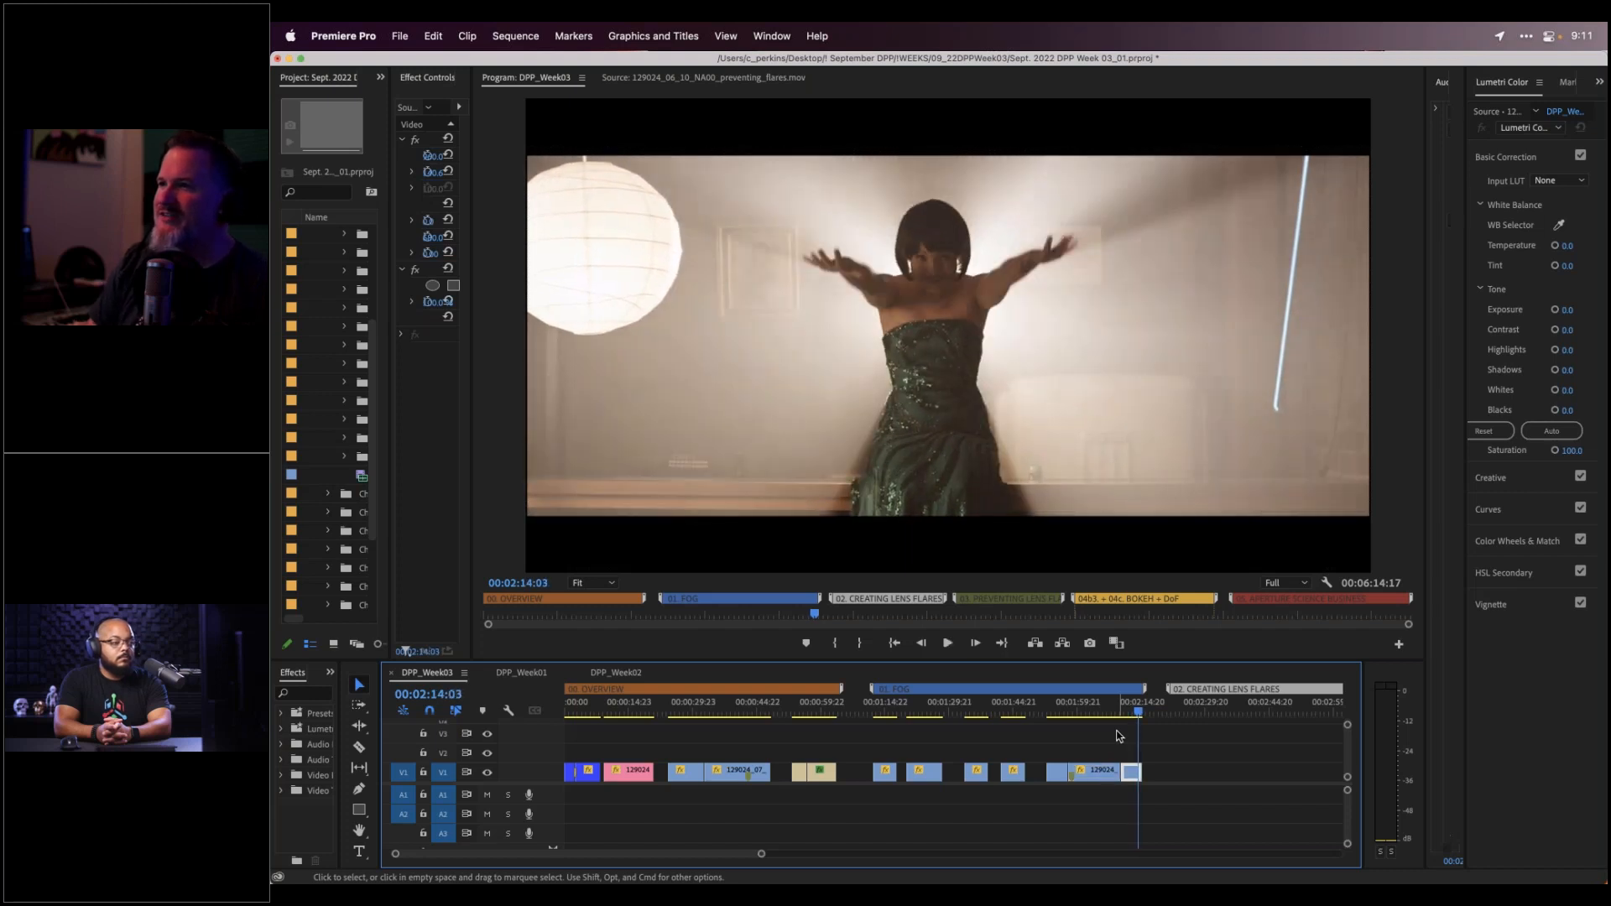
{"action": "key", "text": "Right"}
{"action": "key", "text": "Right"}
{"action": "key", "text": "Right"}
{"action": "key", "text": "Right"}
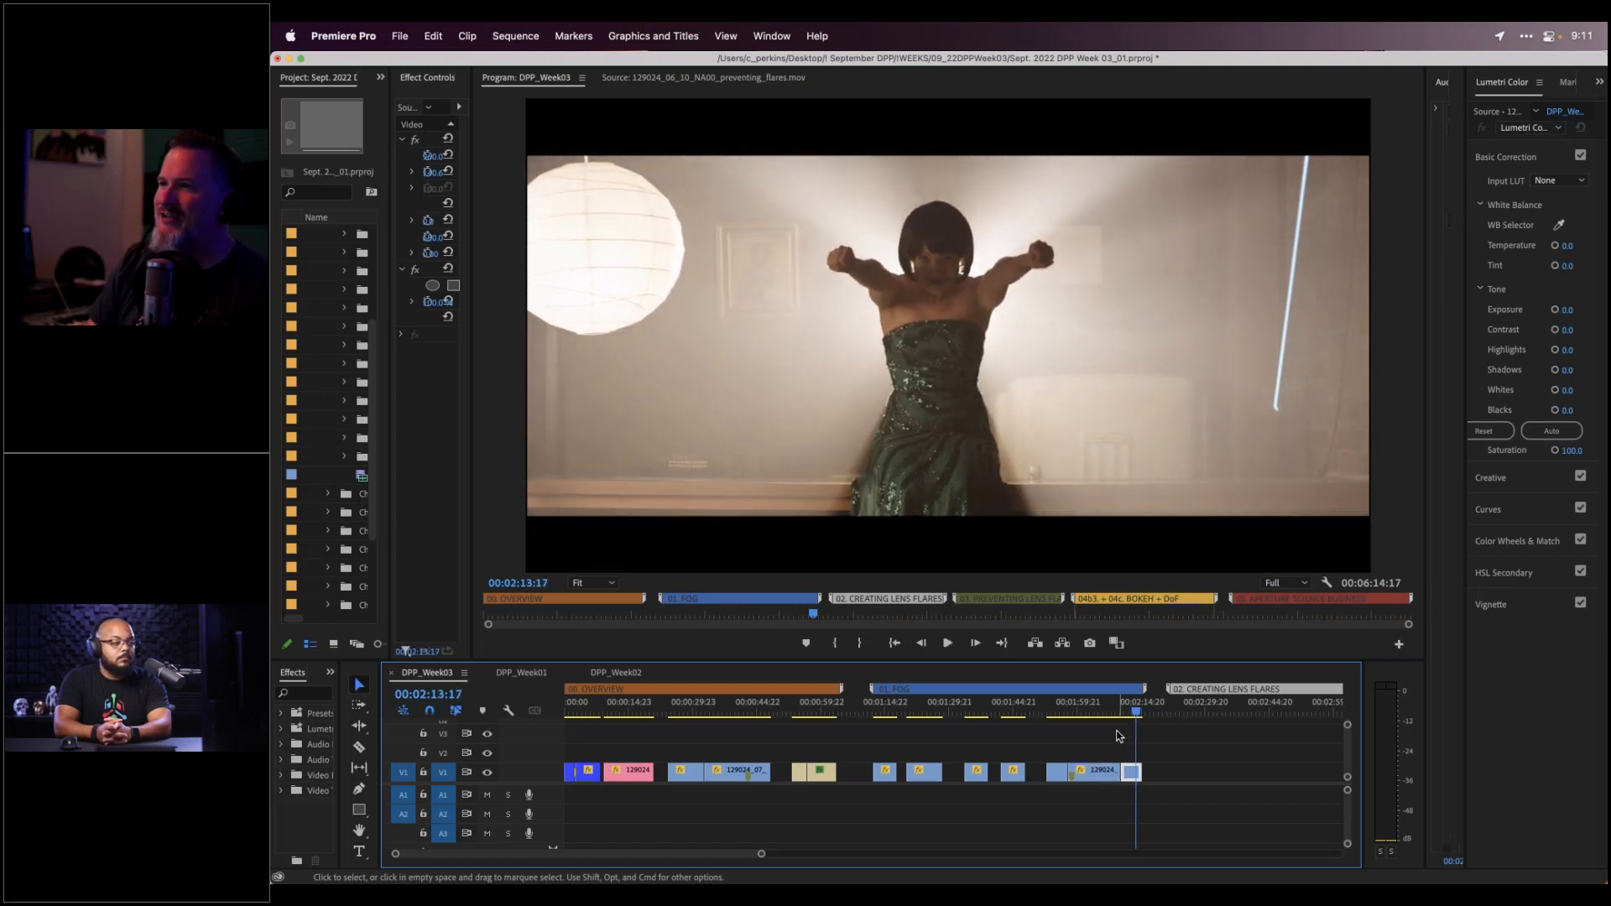
{"action": "key", "text": "Right"}
{"action": "key", "text": "Right"}
{"action": "key", "text": "Right"}
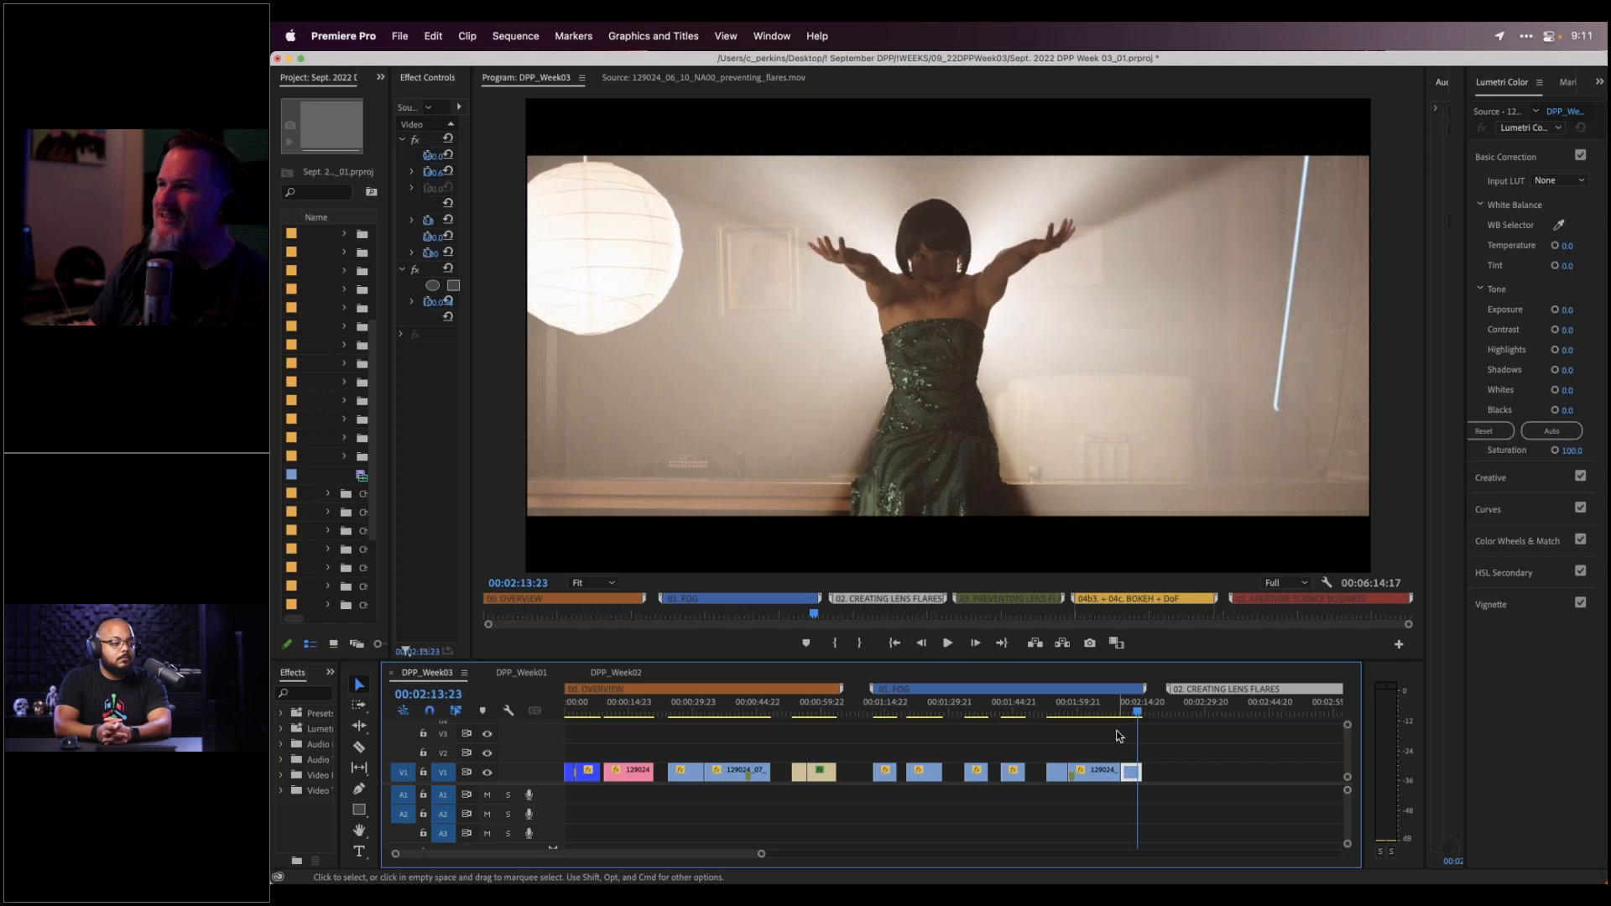
{"action": "key", "text": "Left"}
{"action": "key", "text": "Left"}
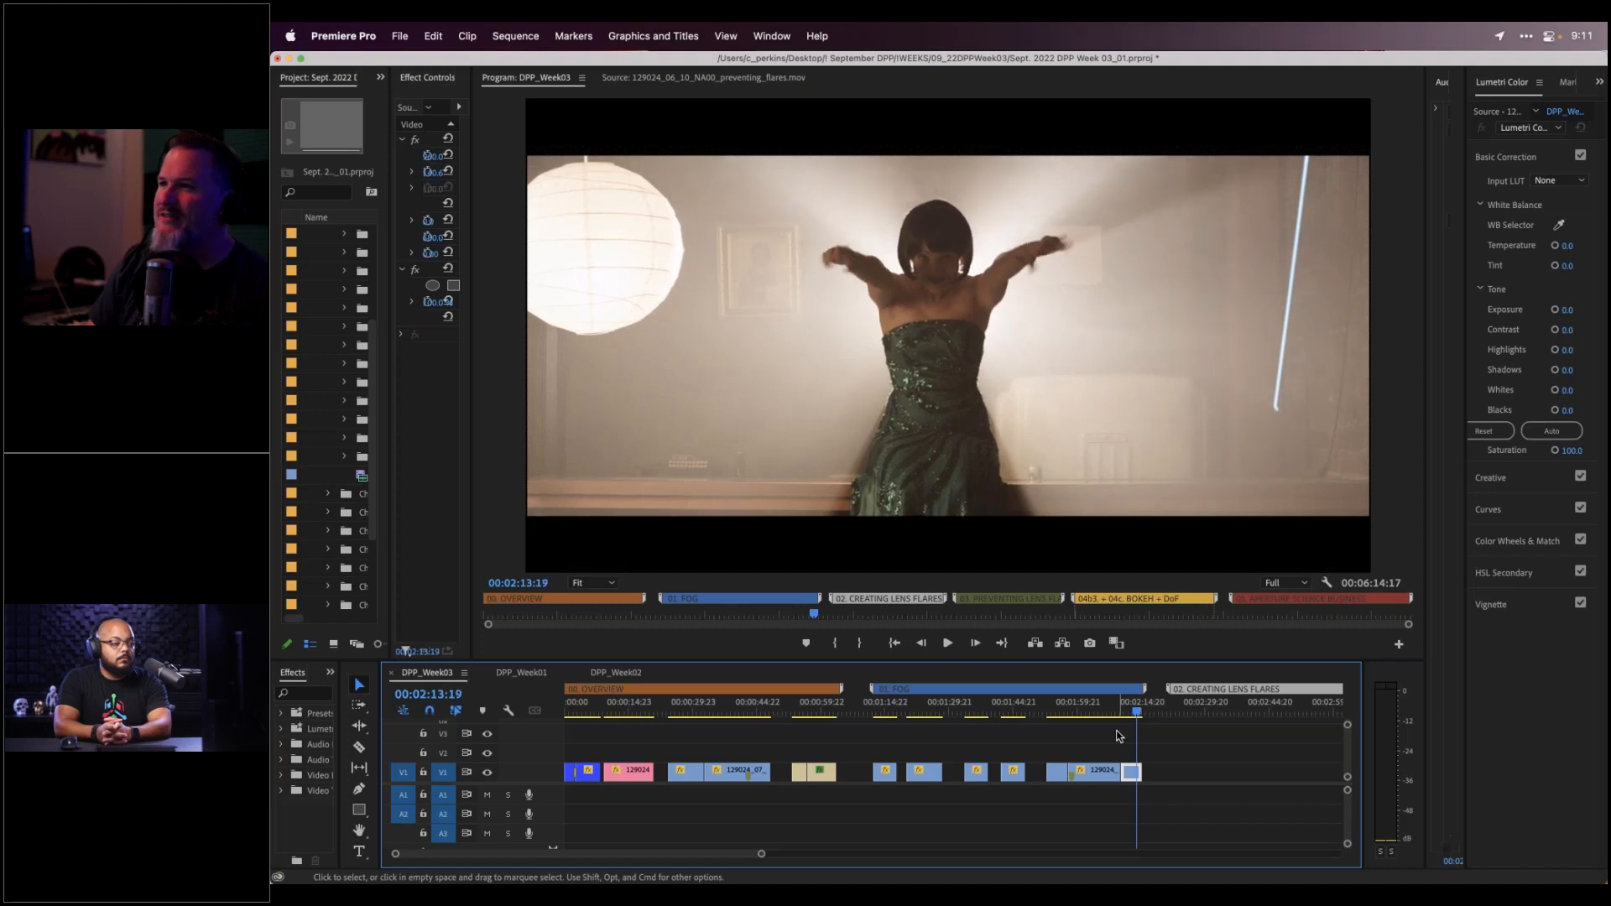
{"action": "key", "text": "Right"}
{"action": "key", "text": "Right"}
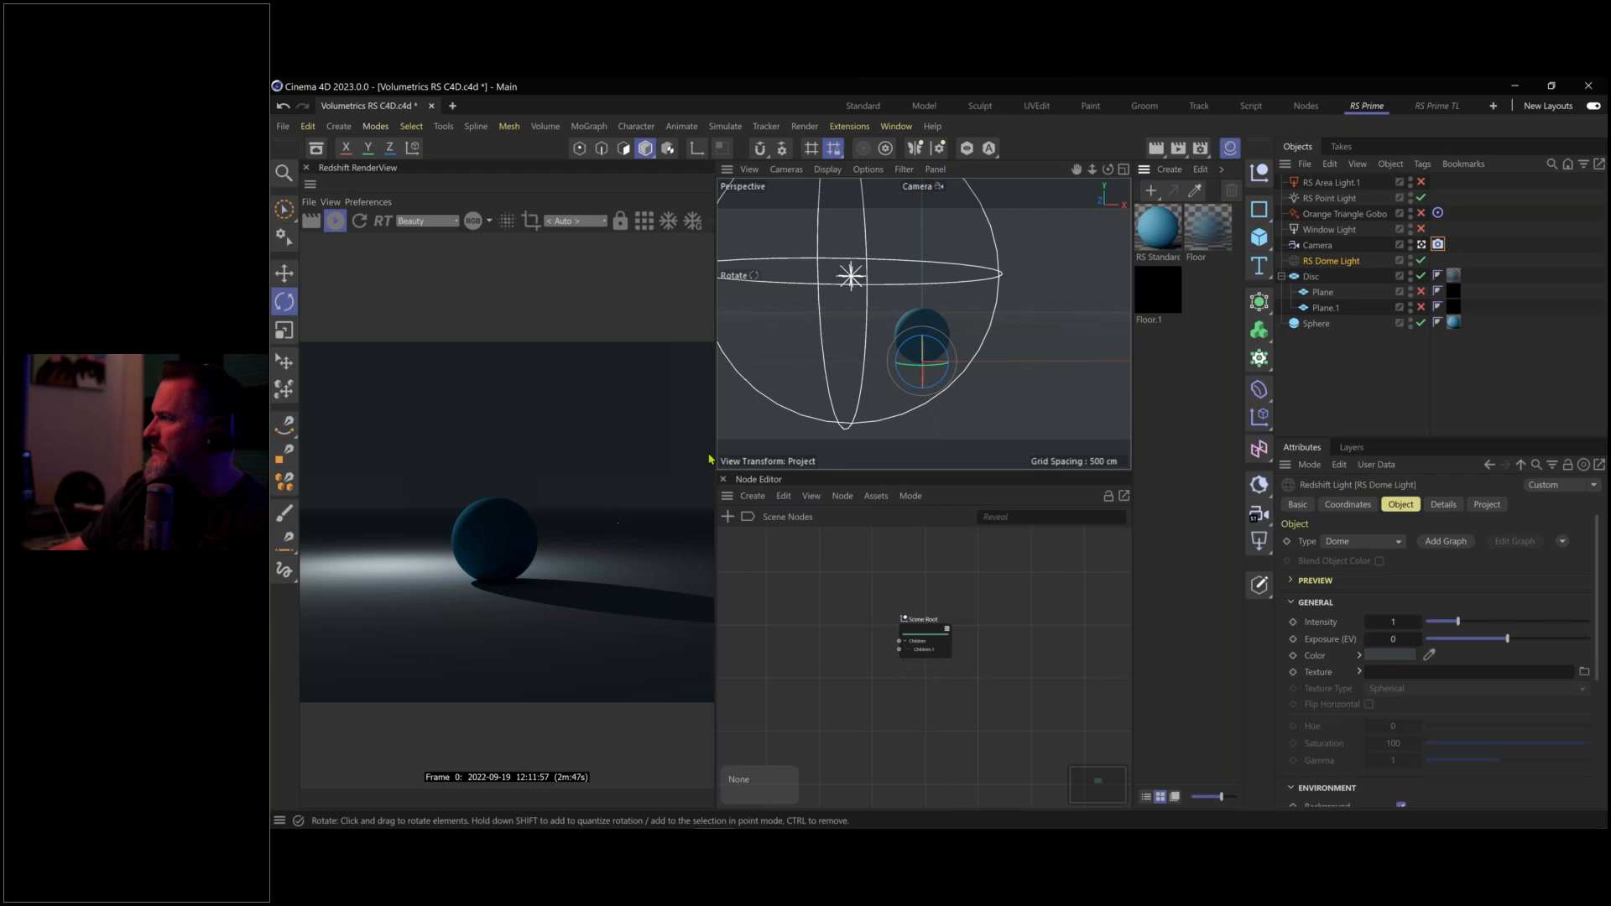
Orbit and pan the Camera view so the sphere sits right of centre
{"action": "left_click_drag", "start_coordinate": [905, 338], "coordinate": [1024, 327]}
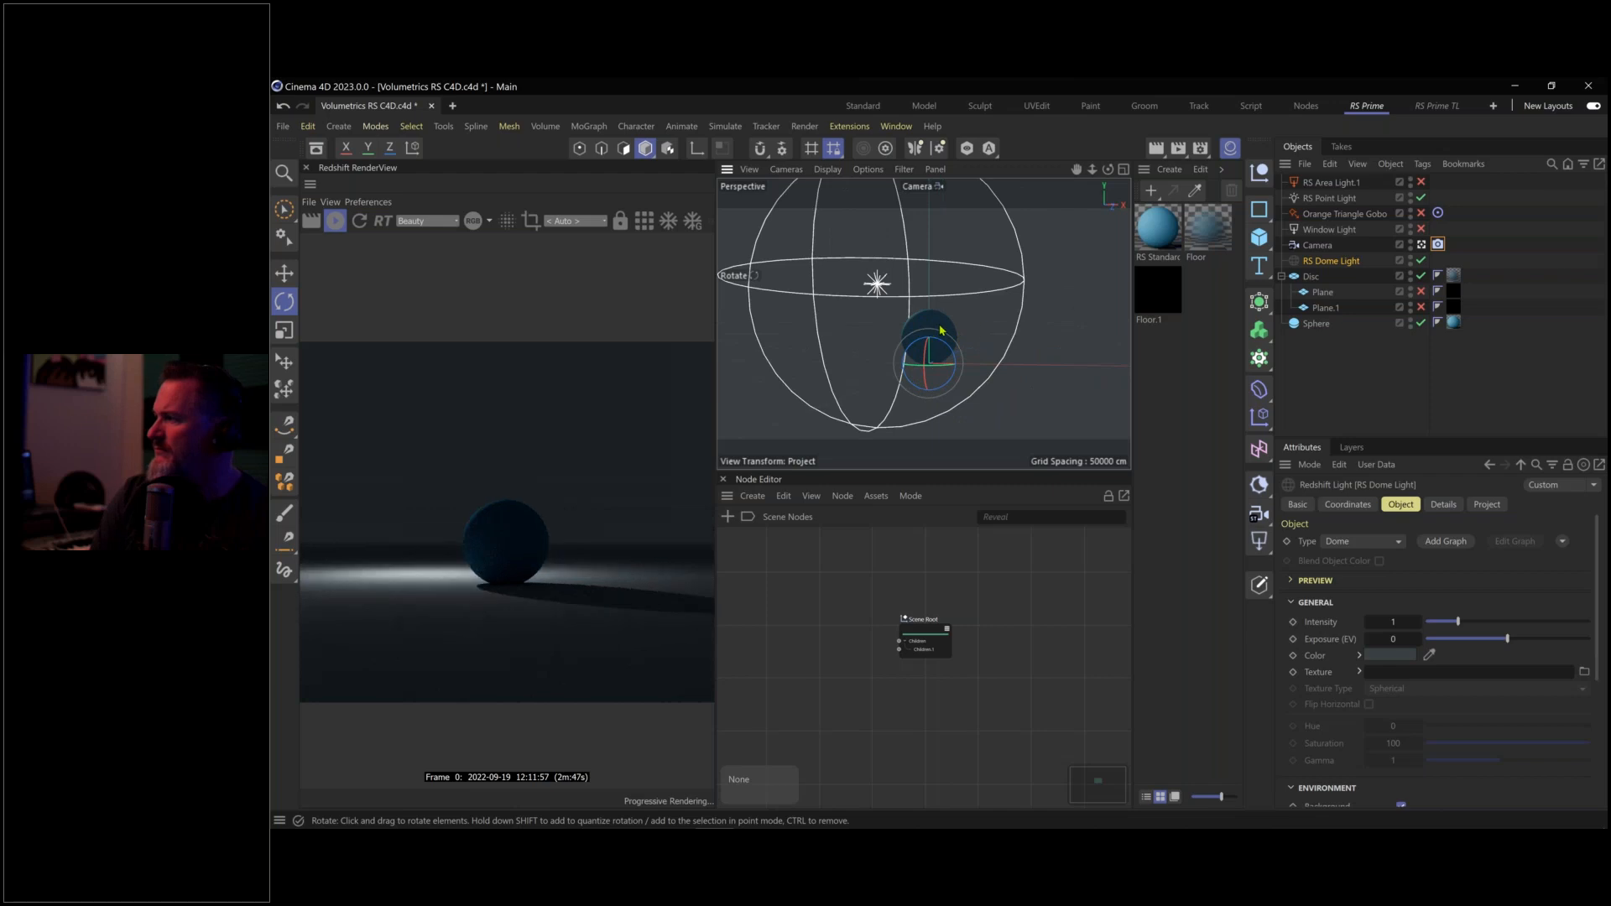
{"action": "left_click_drag", "start_coordinate": [983, 331], "coordinate": [1040, 336]}
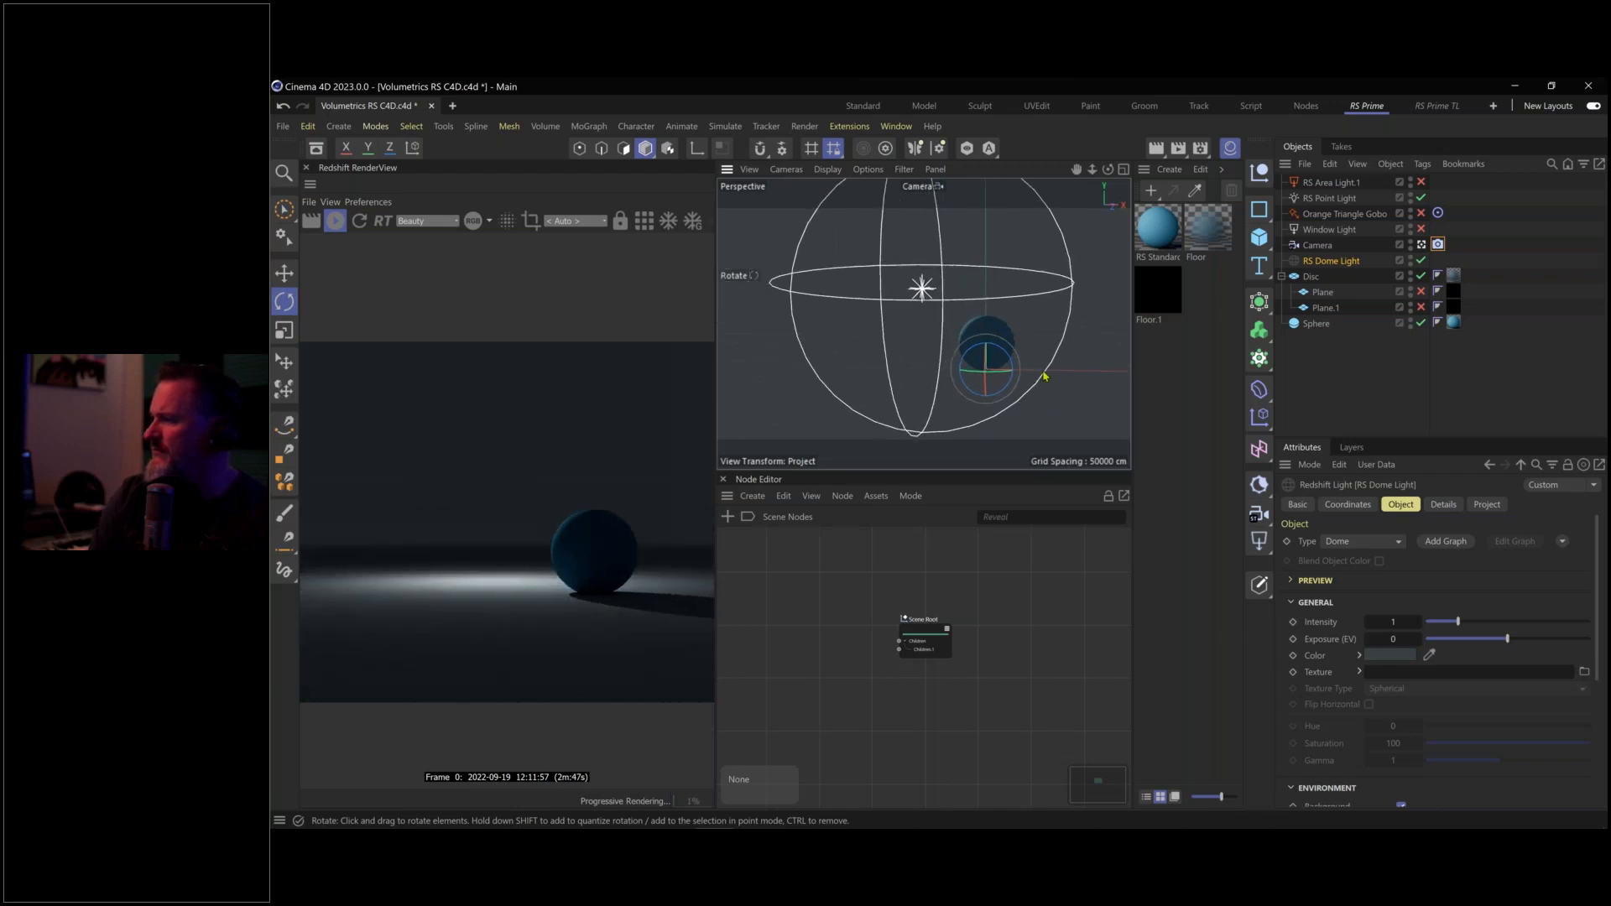
{"action": "left_click_drag", "start_coordinate": [995, 338], "coordinate": [967, 361]}
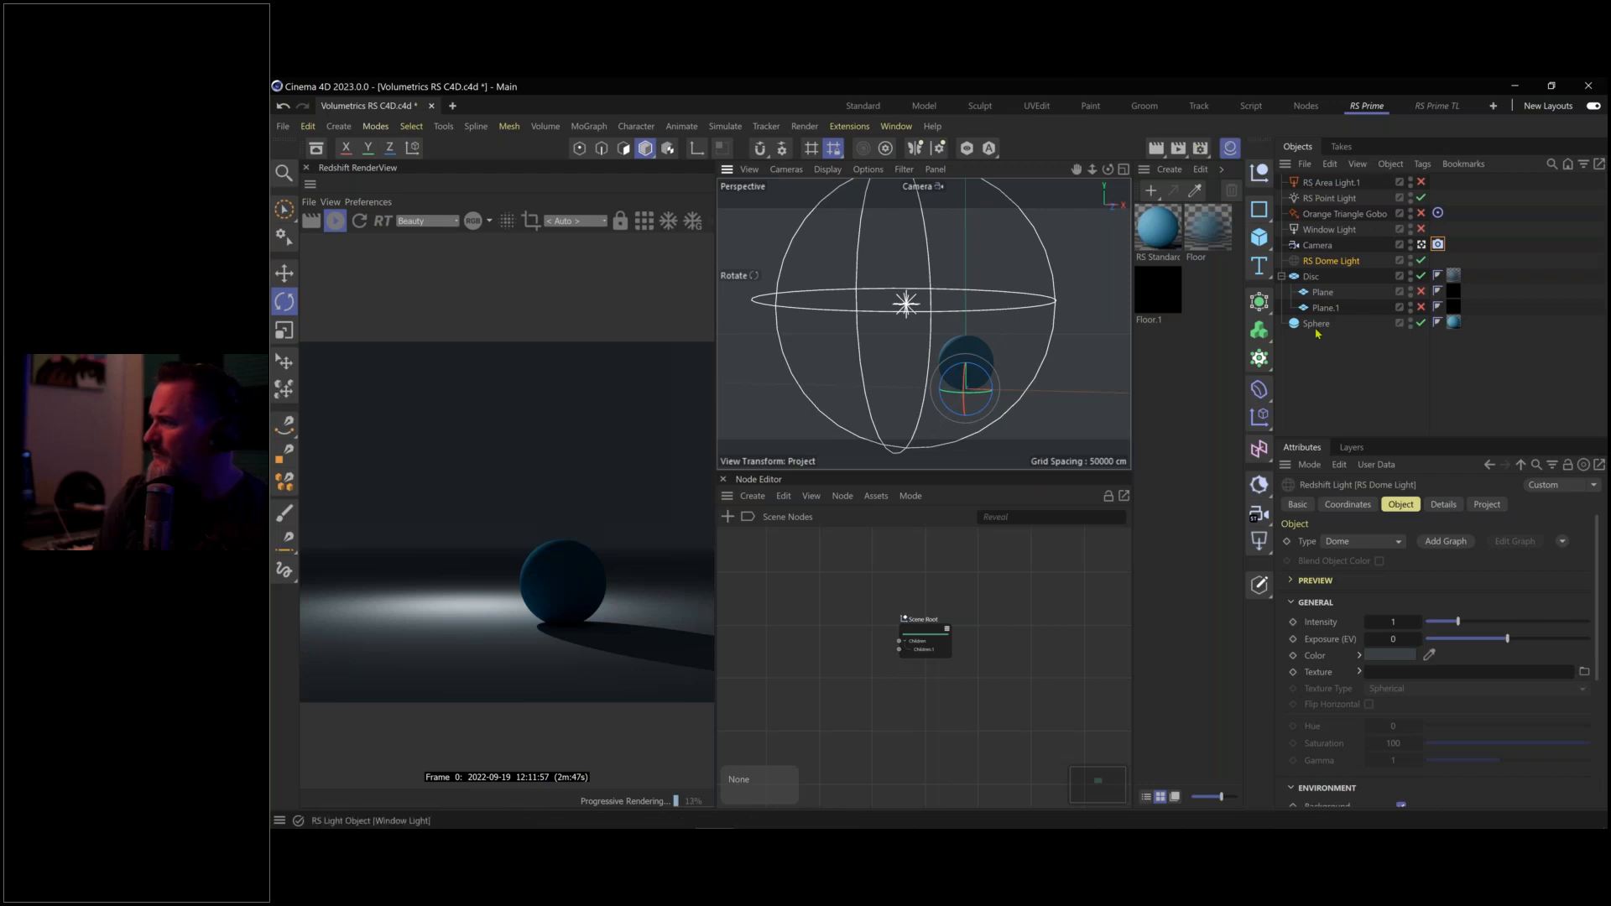
Add an RS Environment to fill the scene with volumetric fog
{"action": "left_click", "coordinate": [1259, 484]}
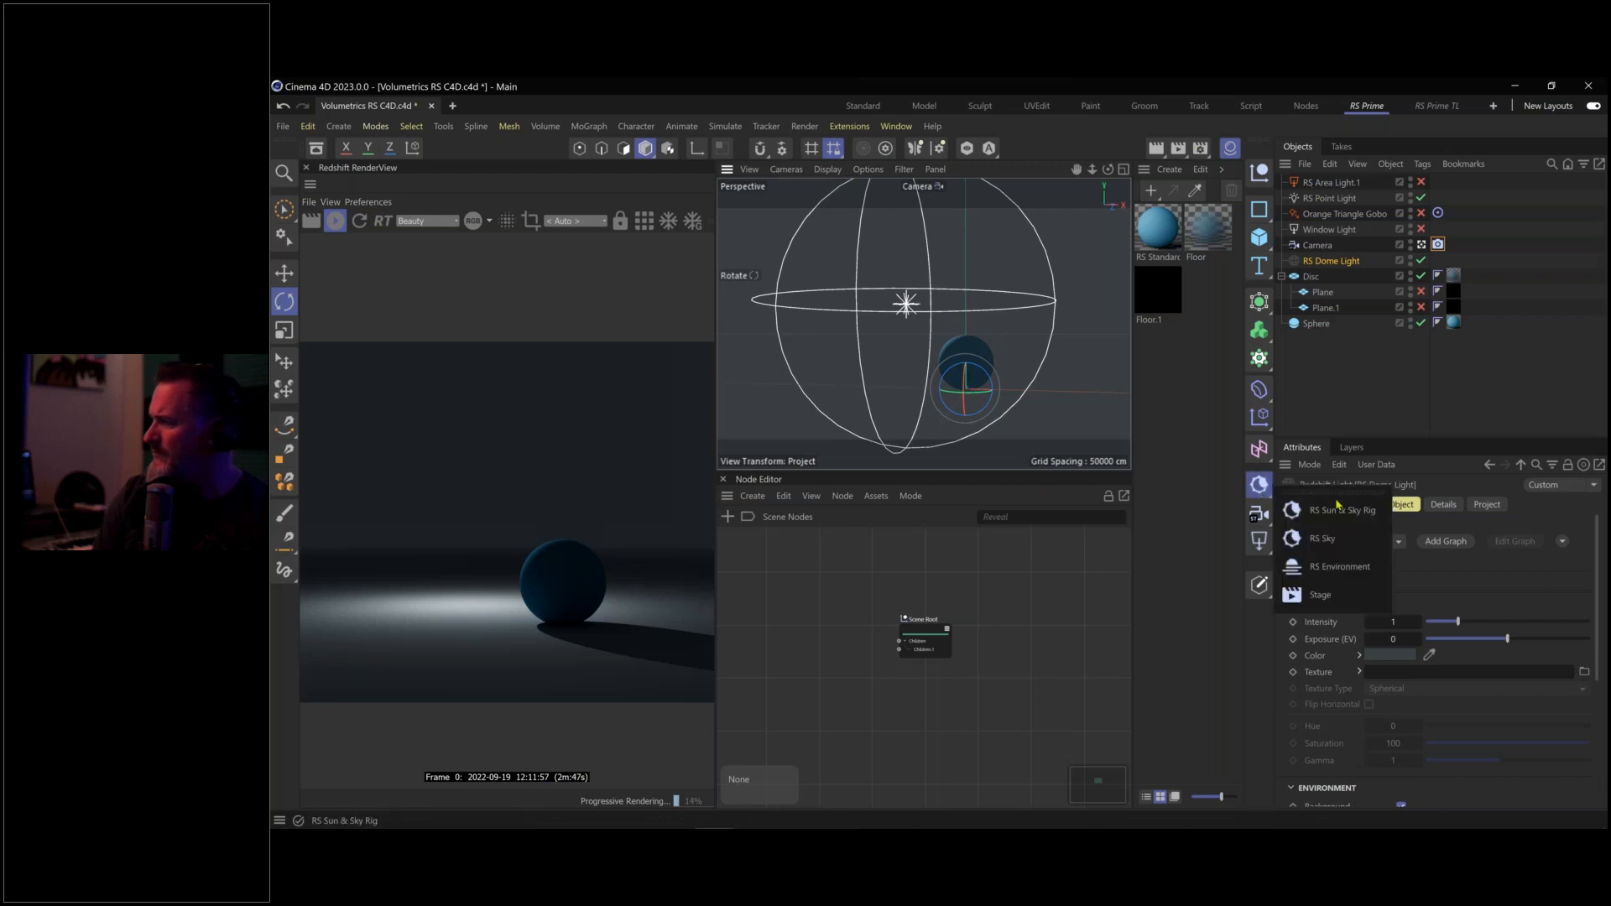
{"action": "left_click", "coordinate": [1338, 568]}
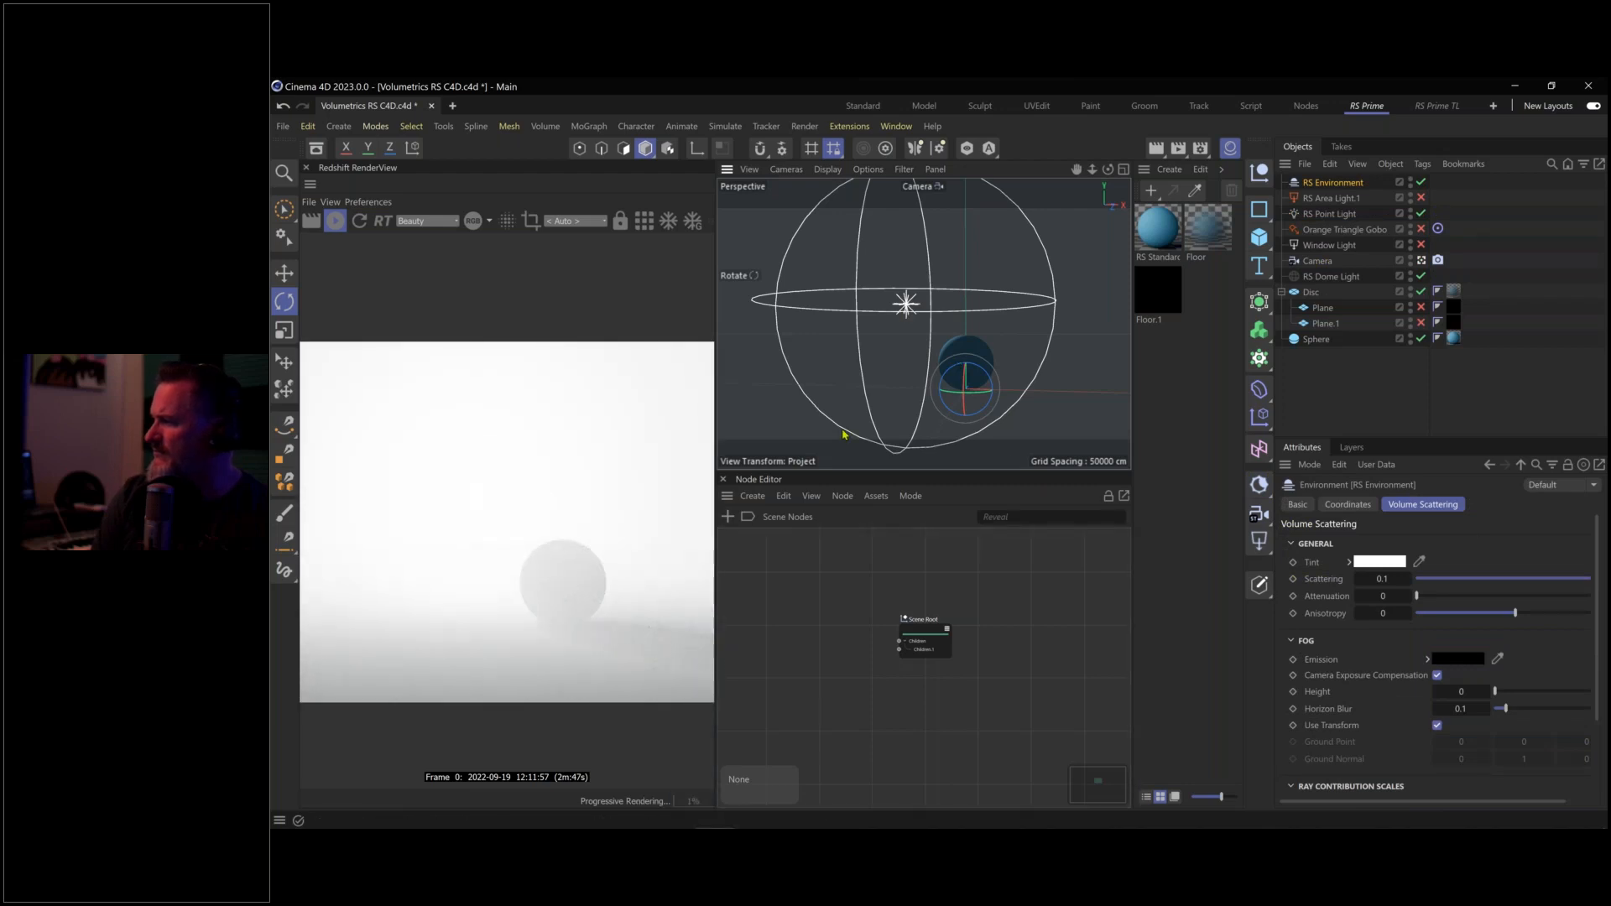
{"action": "left_click_drag", "start_coordinate": [955, 354], "coordinate": [978, 359]}
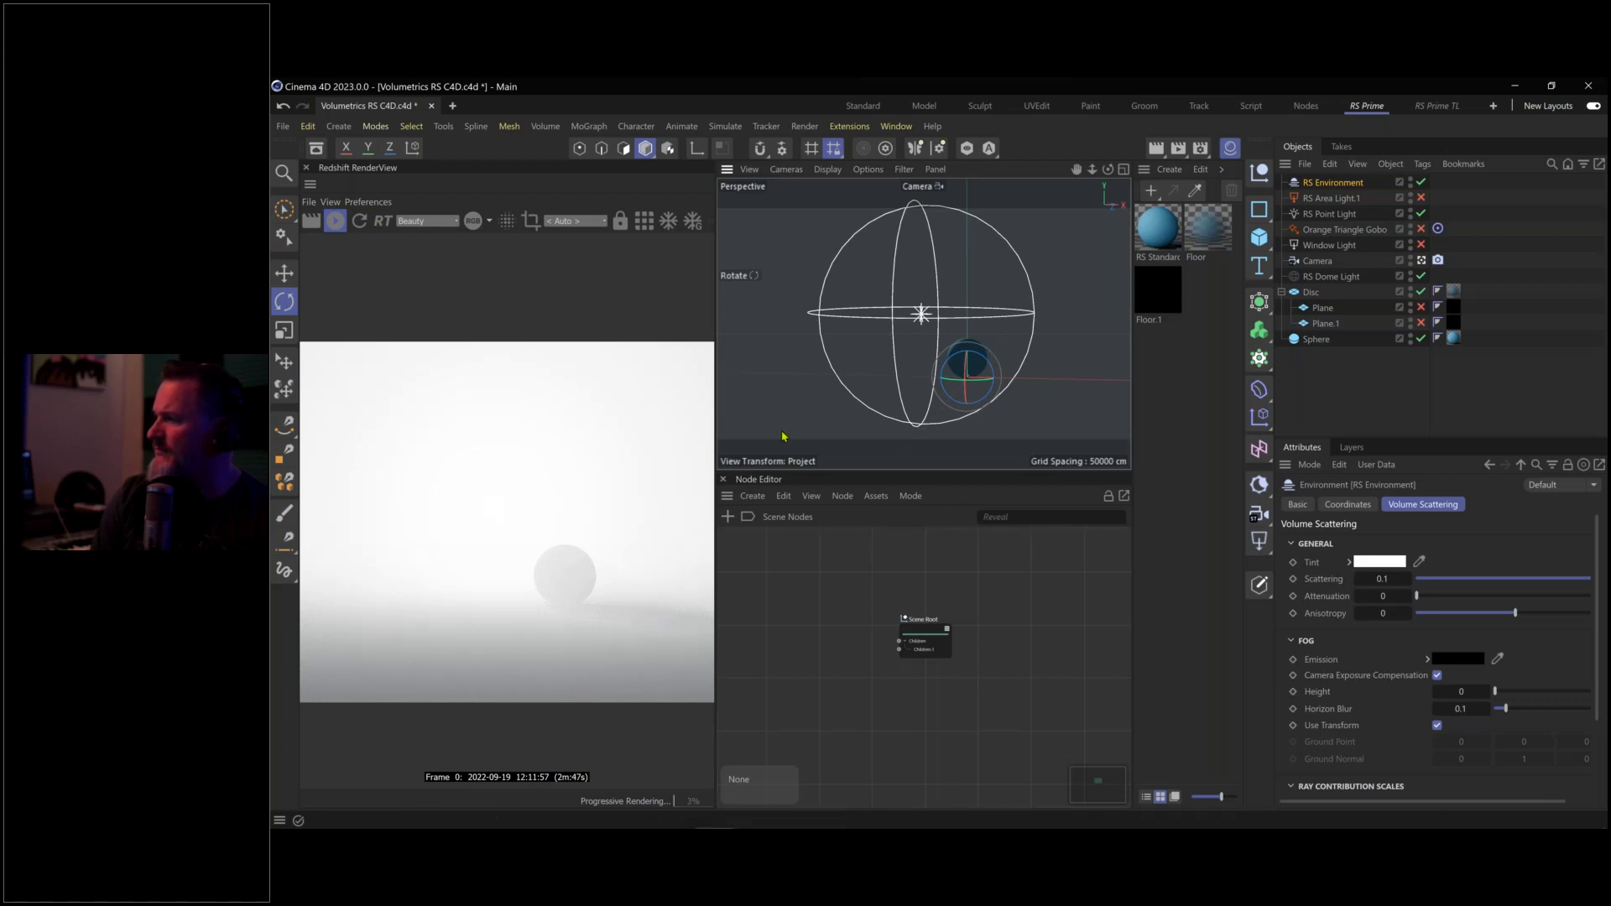
{"action": "left_click_drag", "start_coordinate": [970, 357], "coordinate": [991, 347]}
Lower the fog's Volume Scattering from 0.1 to 0.0029
{"action": "scroll", "coordinate": [973, 351], "scroll_direction": "up", "scroll_amount": 2}
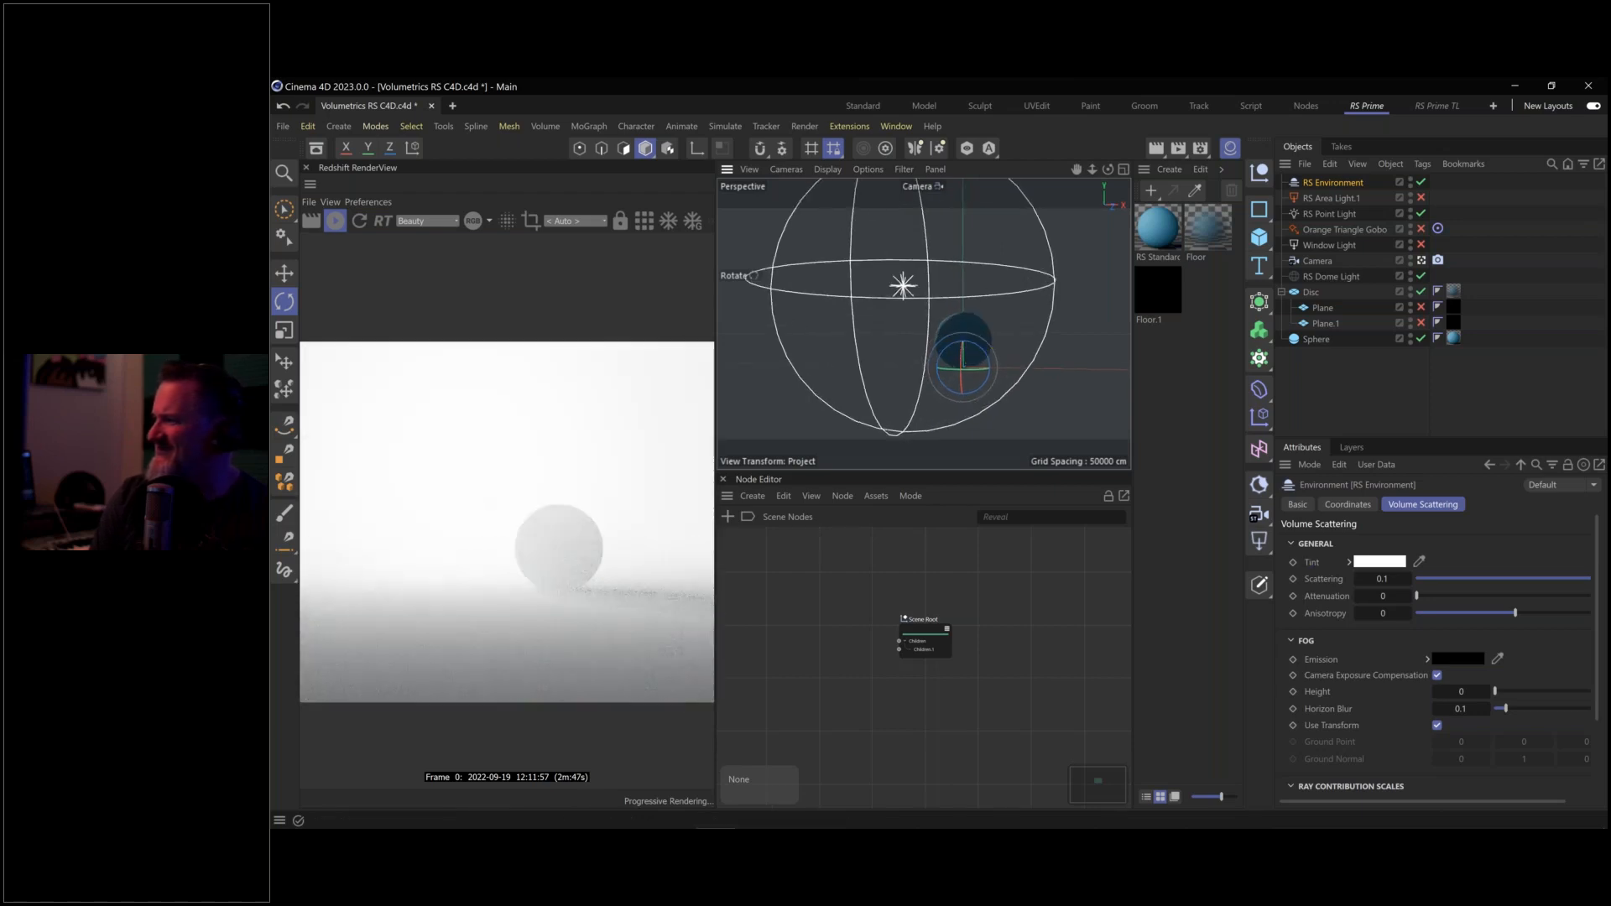
{"action": "left_click", "coordinate": [1380, 579]}
{"action": "left_click_drag", "start_coordinate": [1450, 580], "coordinate": [1429, 587]}
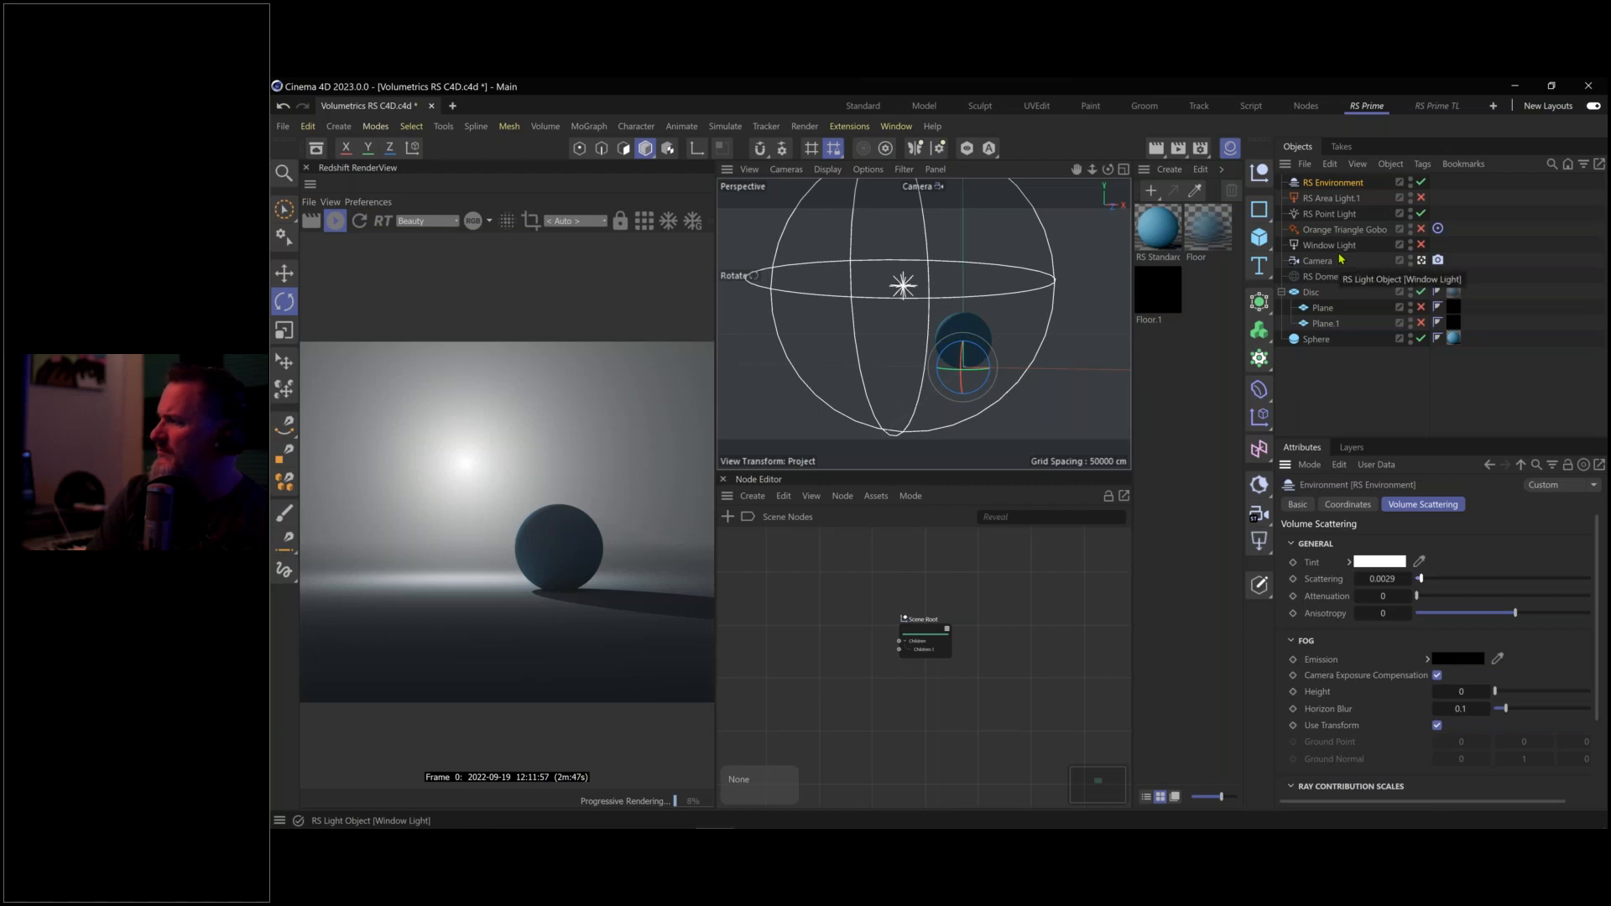
Set Gobo Abstract (CGHacks)-02.jpg as the RS Point Light's texture without copying it
{"action": "left_click", "coordinate": [1340, 216]}
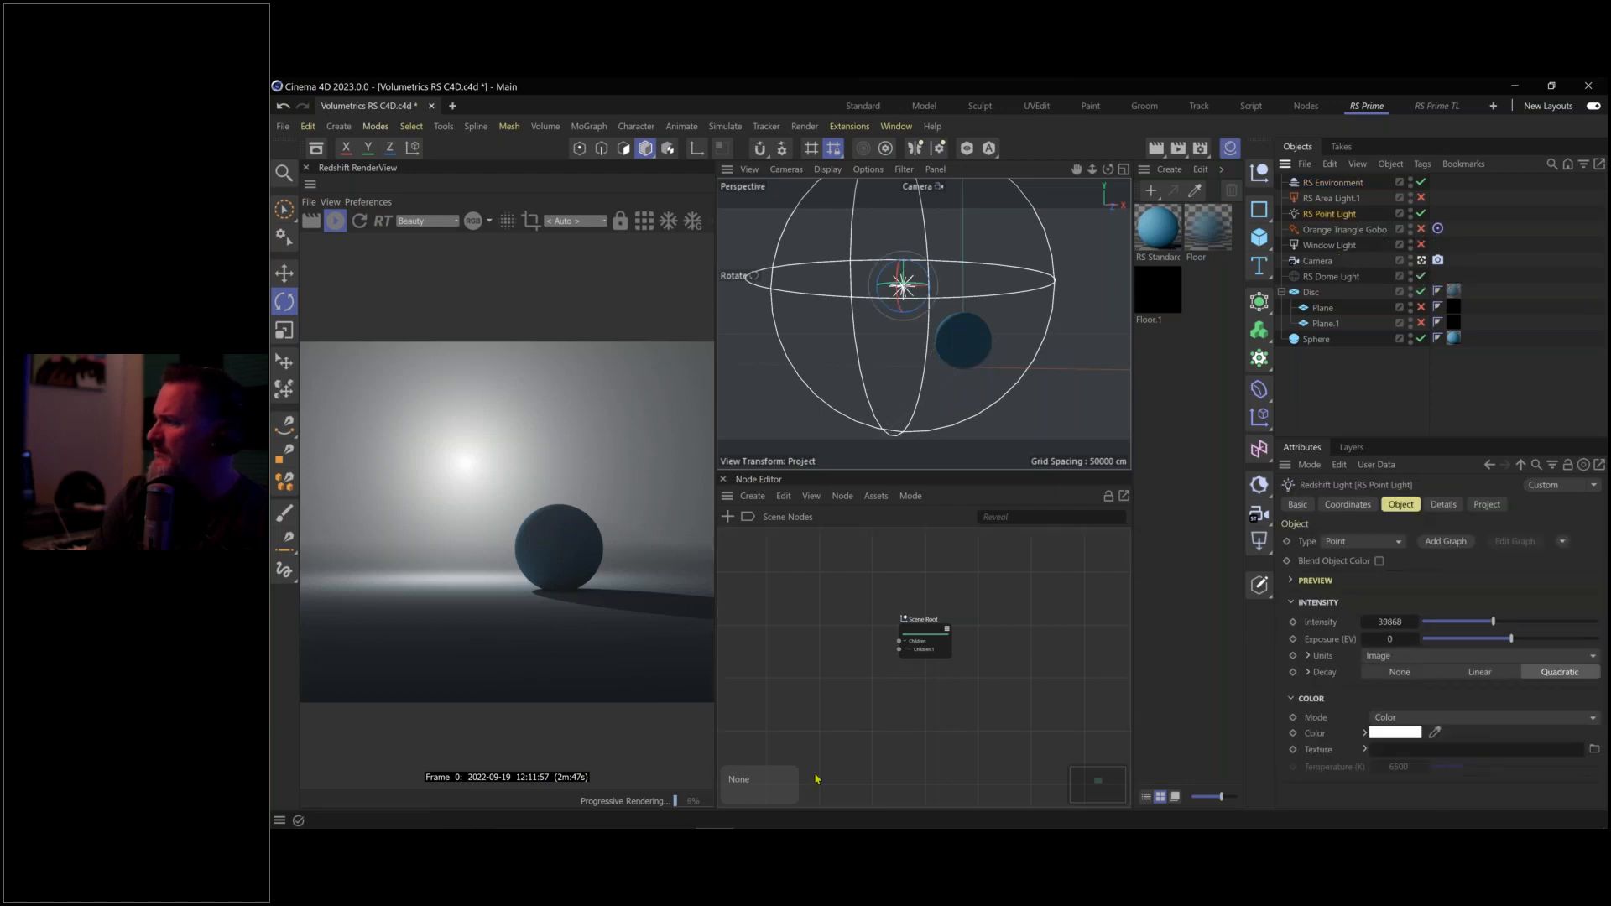
{"action": "left_click", "coordinate": [613, 821]}
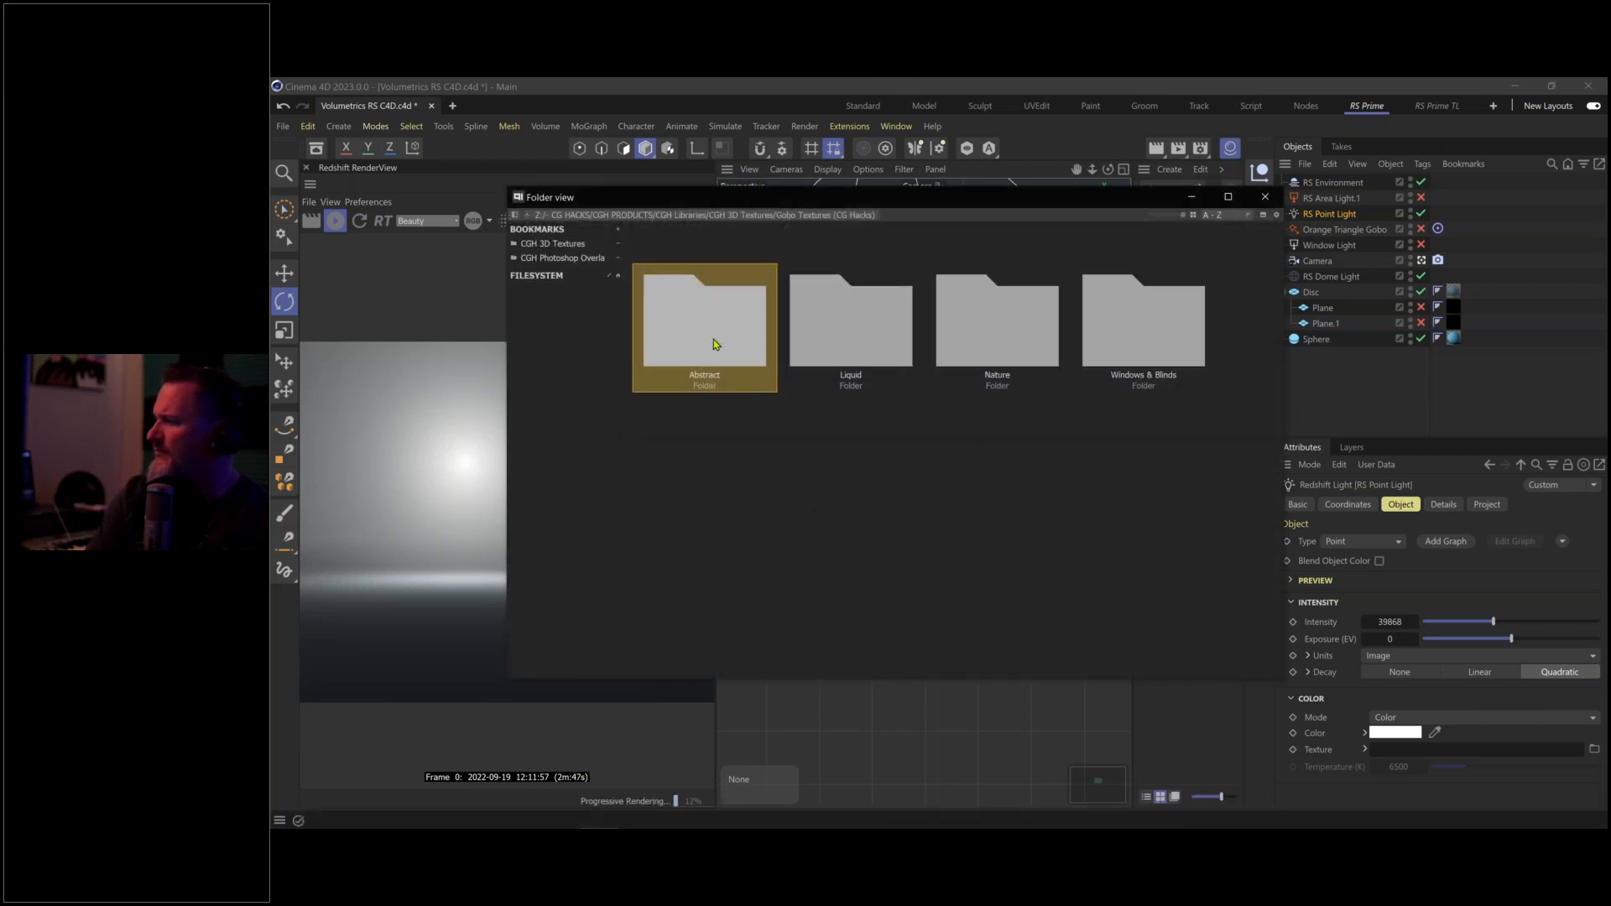
{"action": "key", "text": "Return"}
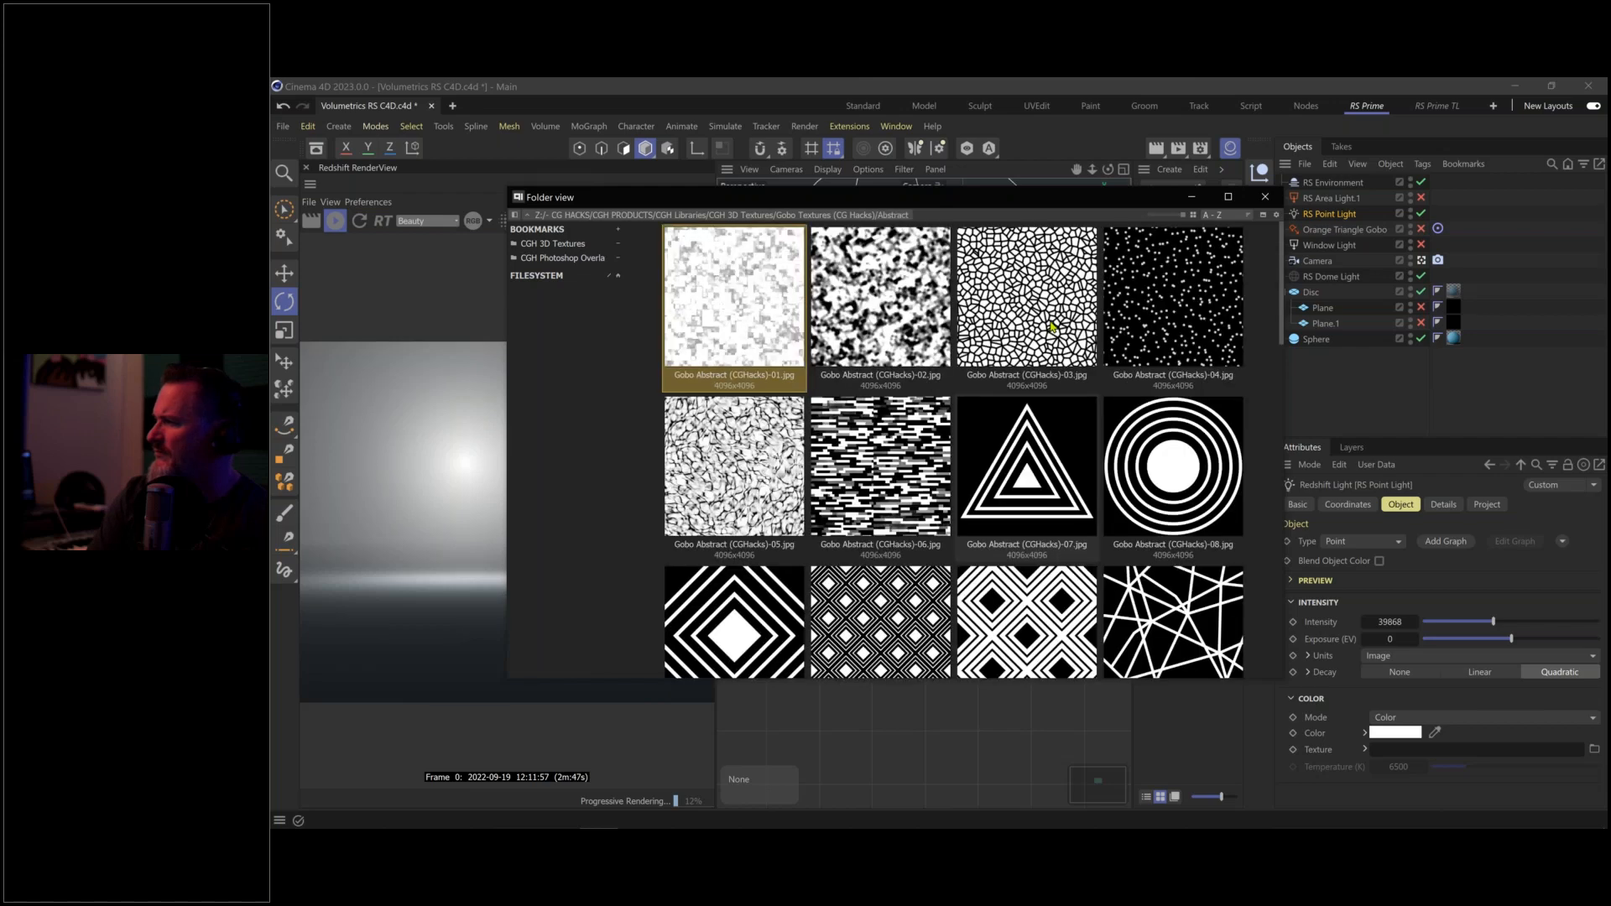
{"action": "left_click", "coordinate": [904, 310]}
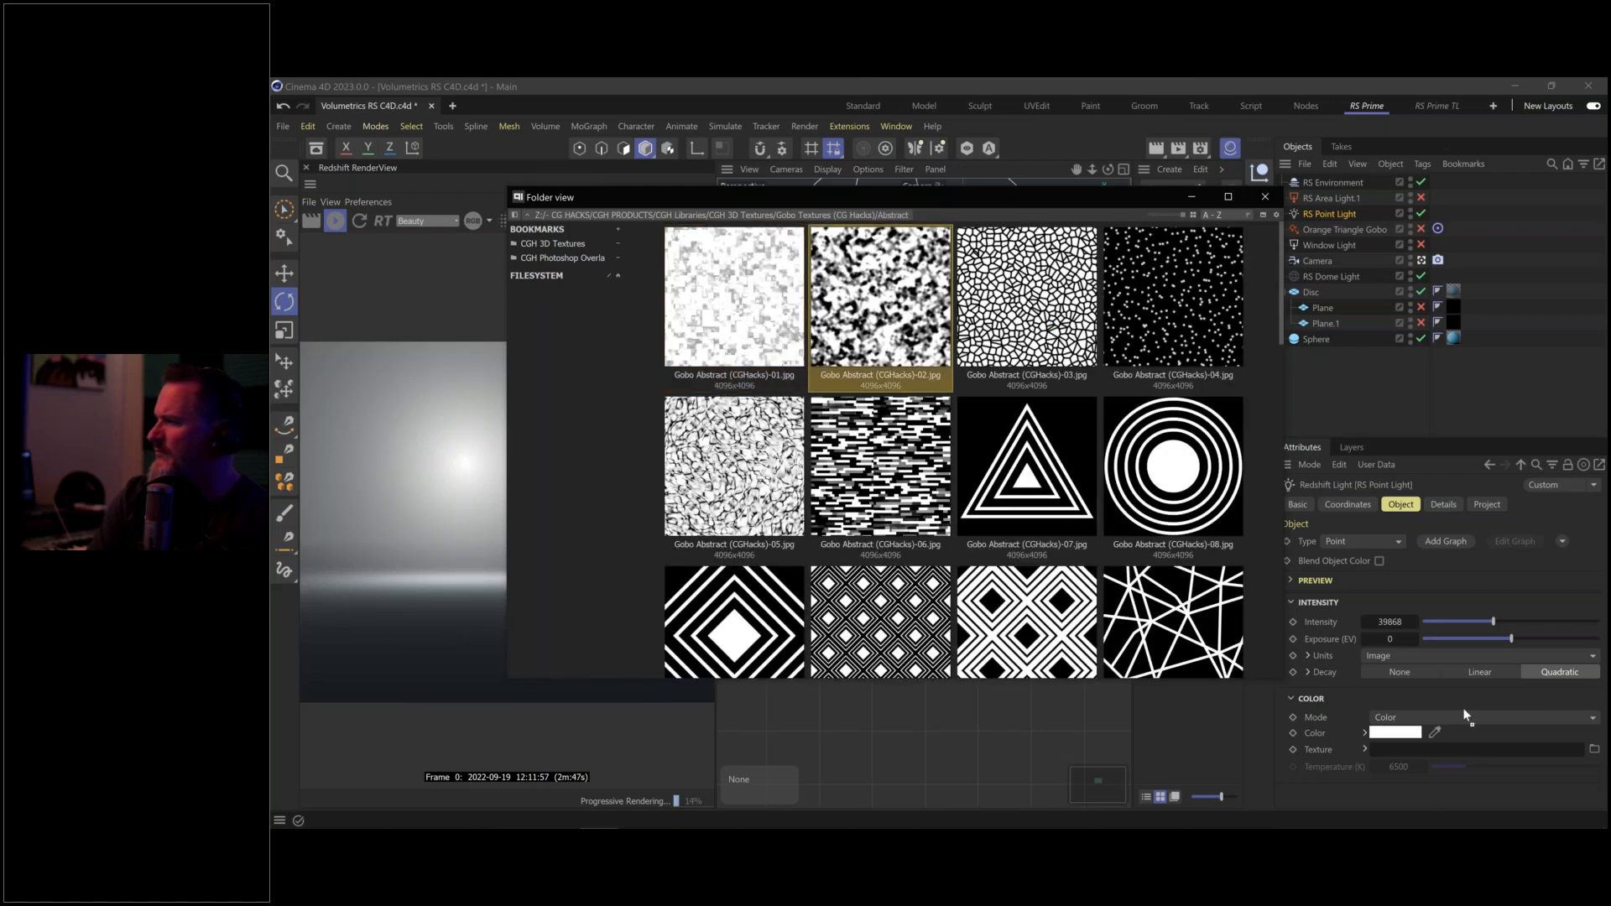
{"action": "left_click_drag", "start_coordinate": [1454, 712], "coordinate": [1458, 749]}
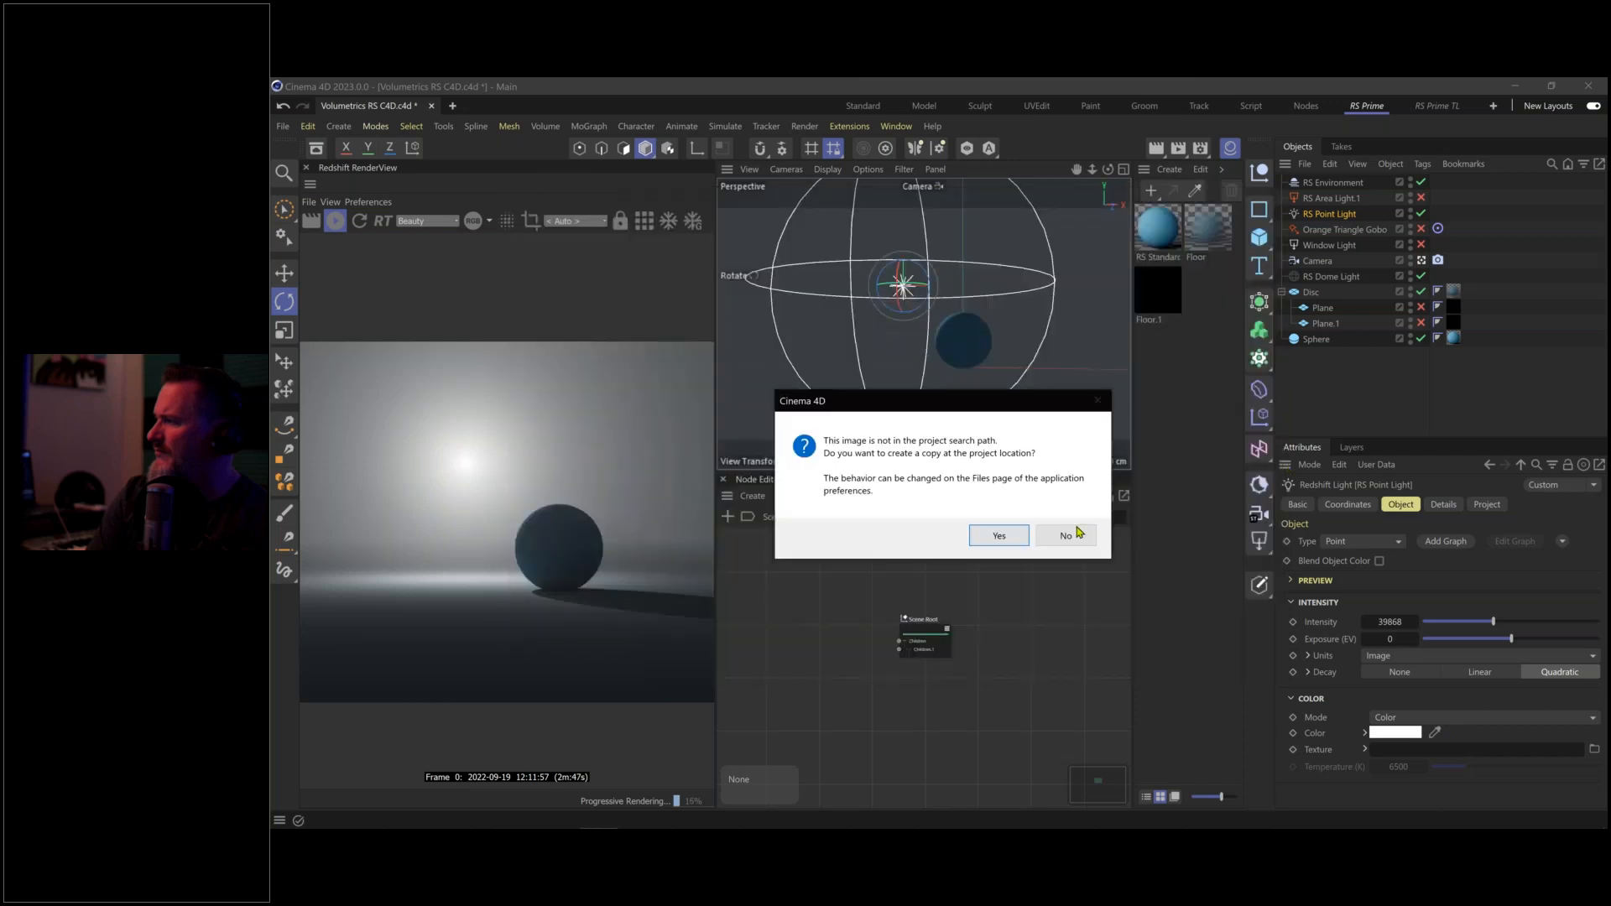
{"action": "left_click", "coordinate": [1075, 540]}
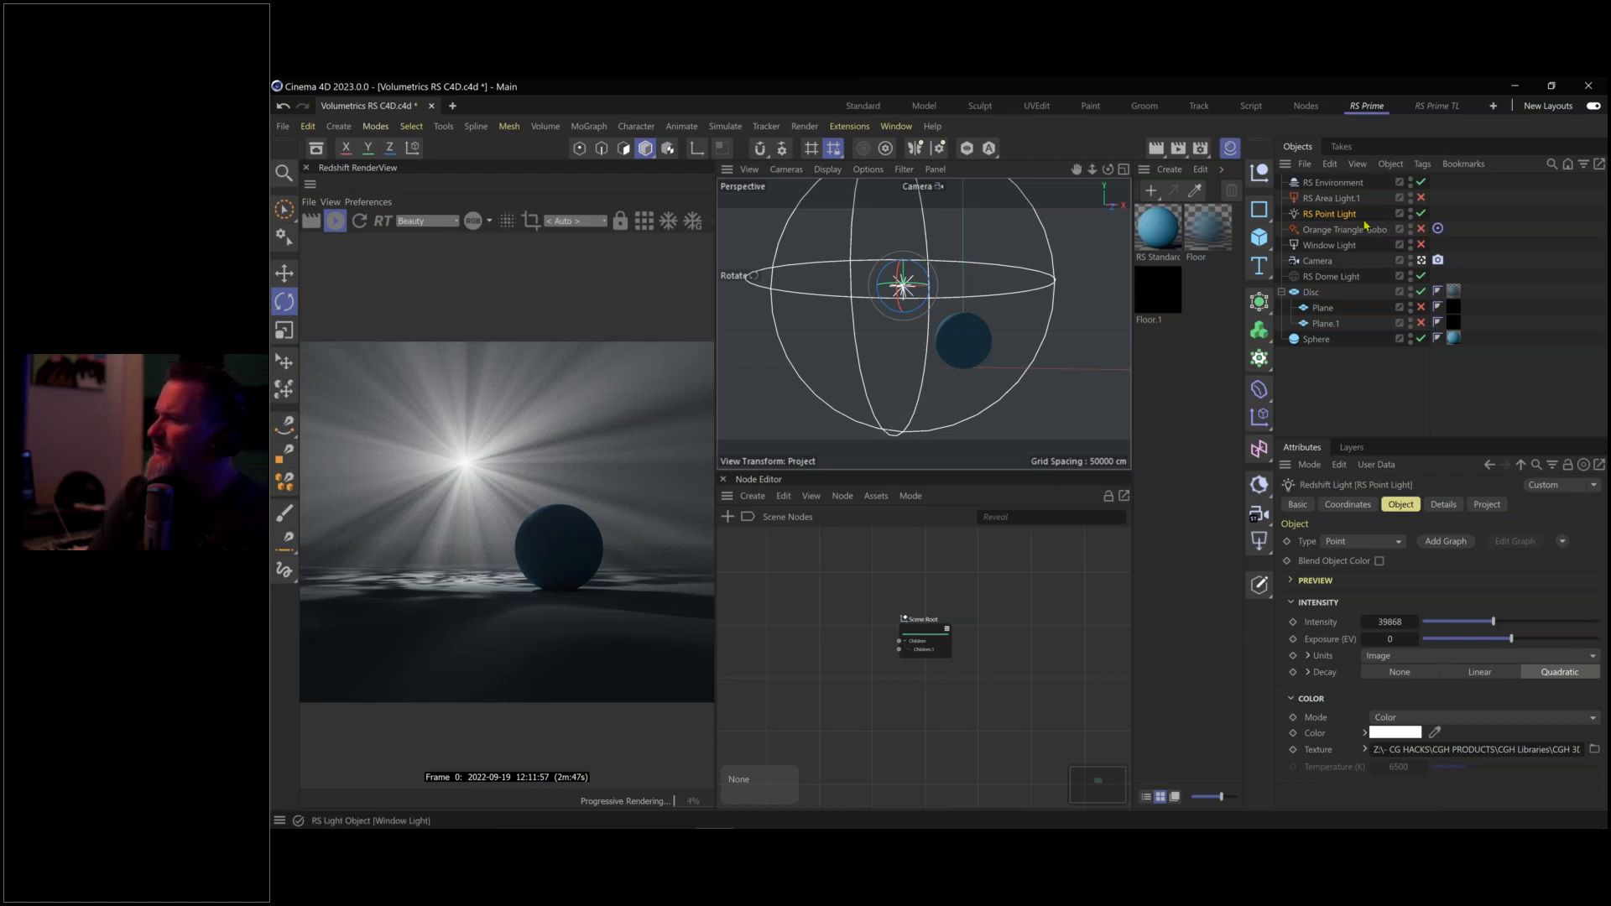
Switch off RS Point Light, test RS Area Light.1 on and off, and select RS Environment
{"action": "left_click", "coordinate": [1421, 214]}
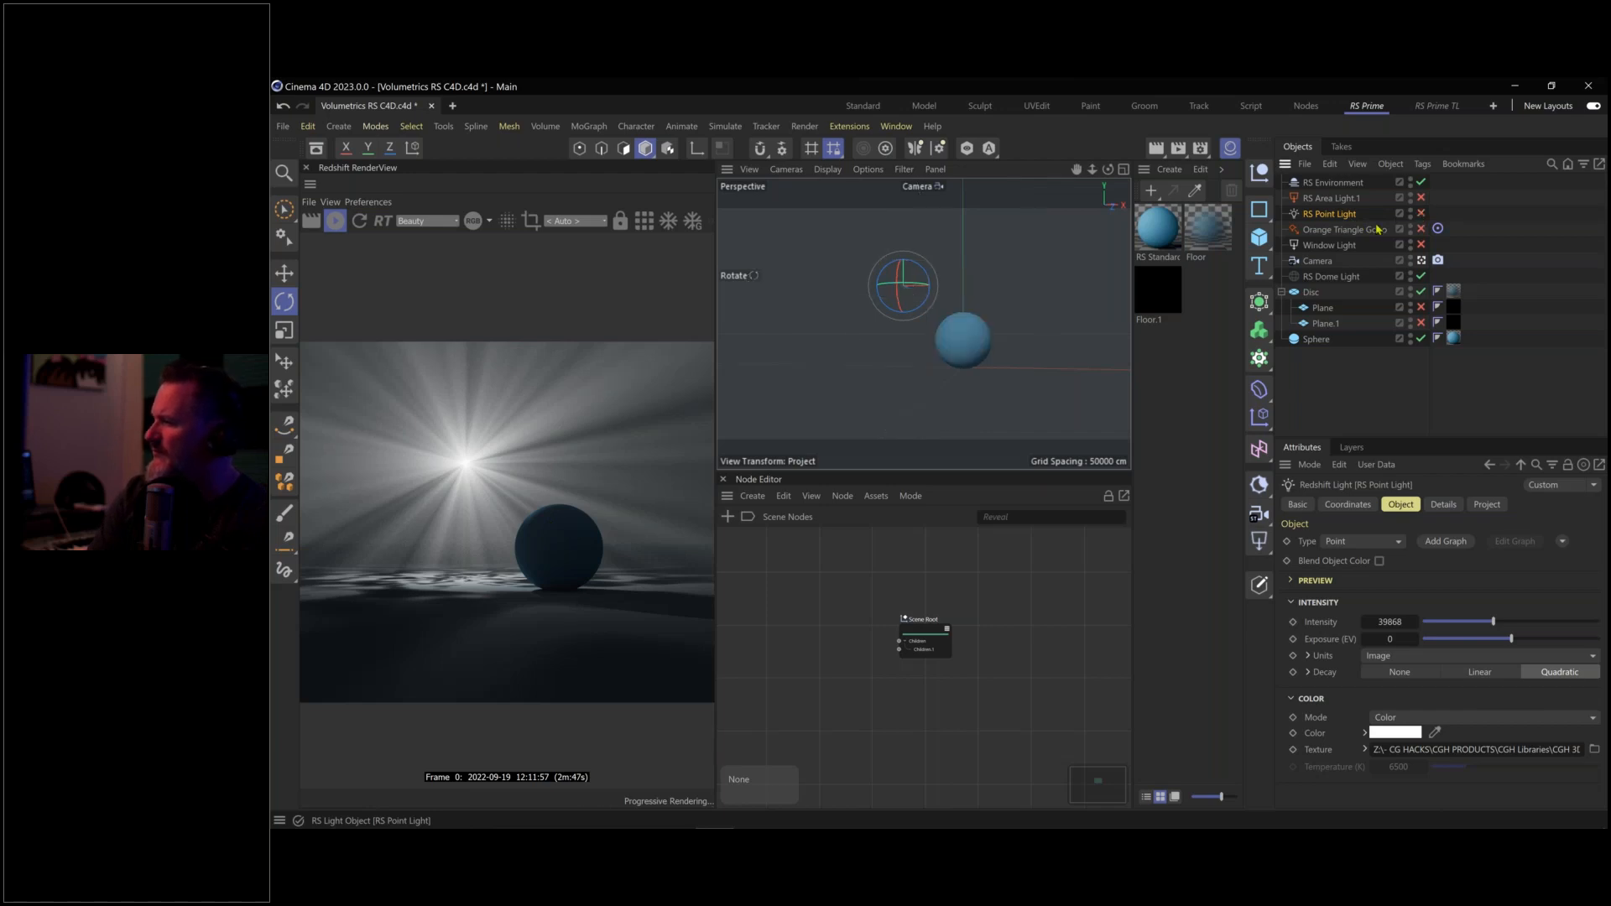
{"action": "left_click", "coordinate": [1420, 198]}
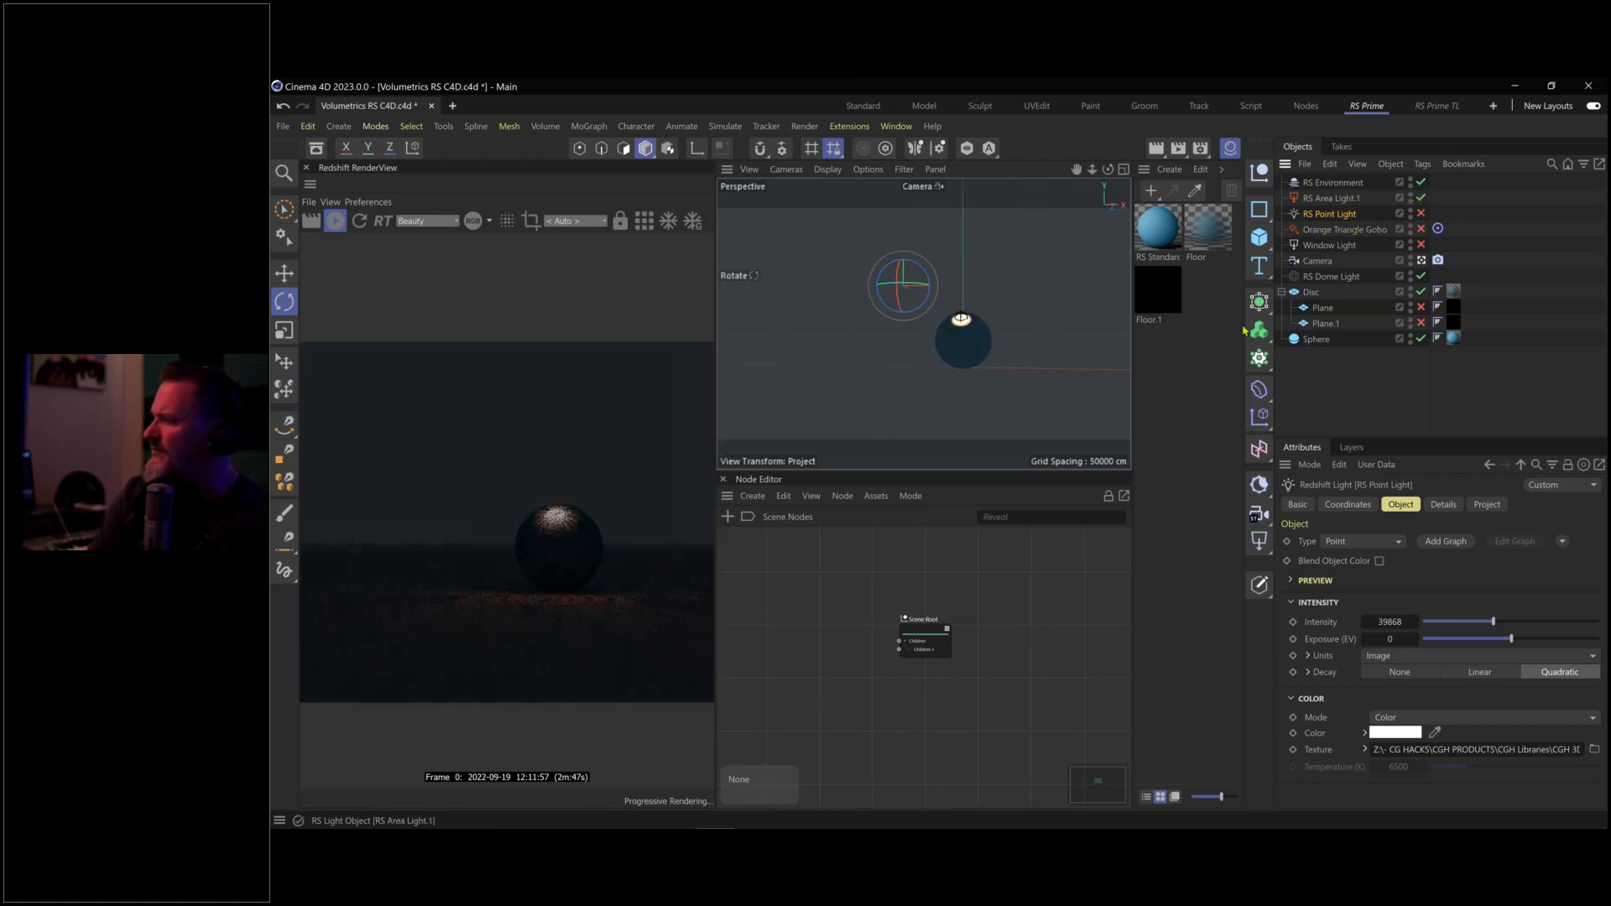
{"action": "left_click", "coordinate": [1420, 198]}
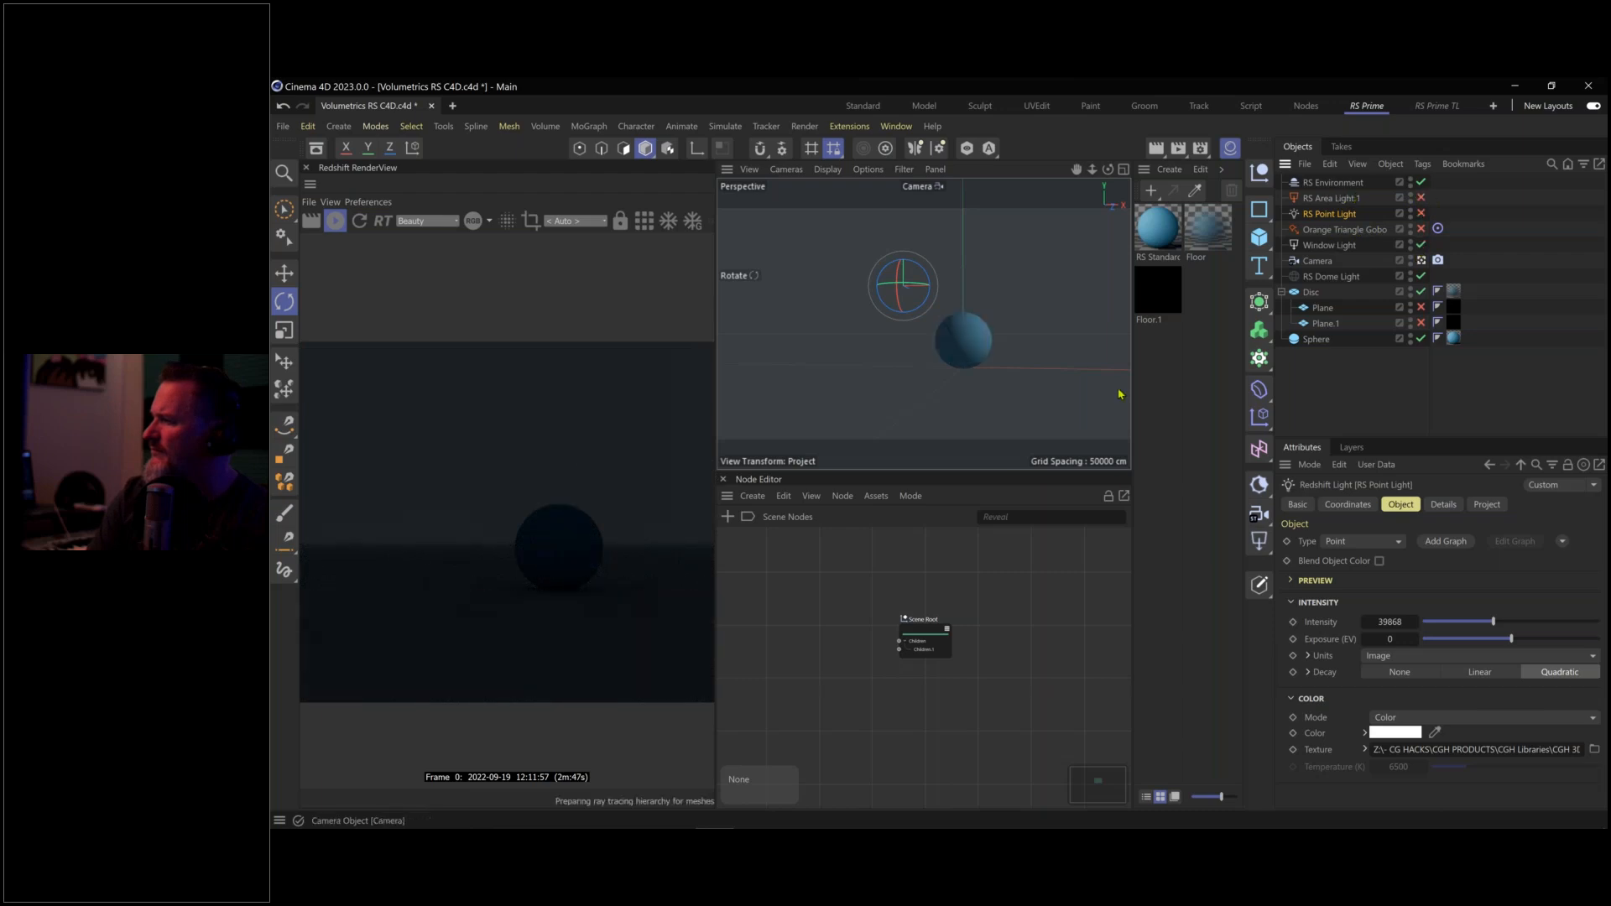
{"action": "left_click_drag", "start_coordinate": [945, 352], "coordinate": [978, 362]}
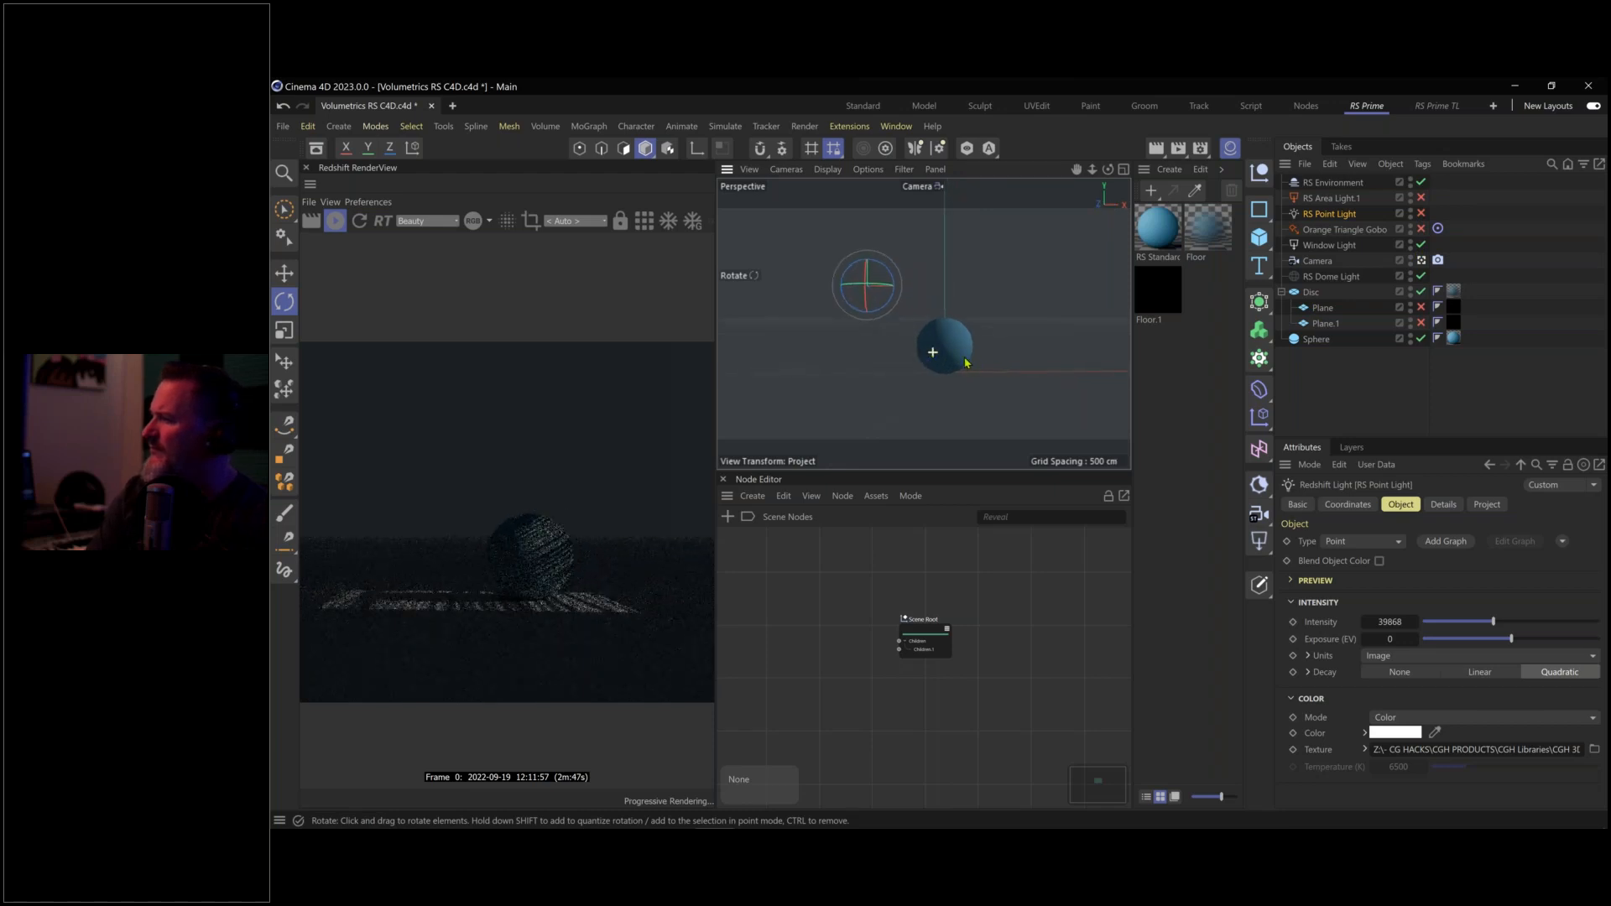
{"action": "left_click", "coordinate": [1319, 186]}
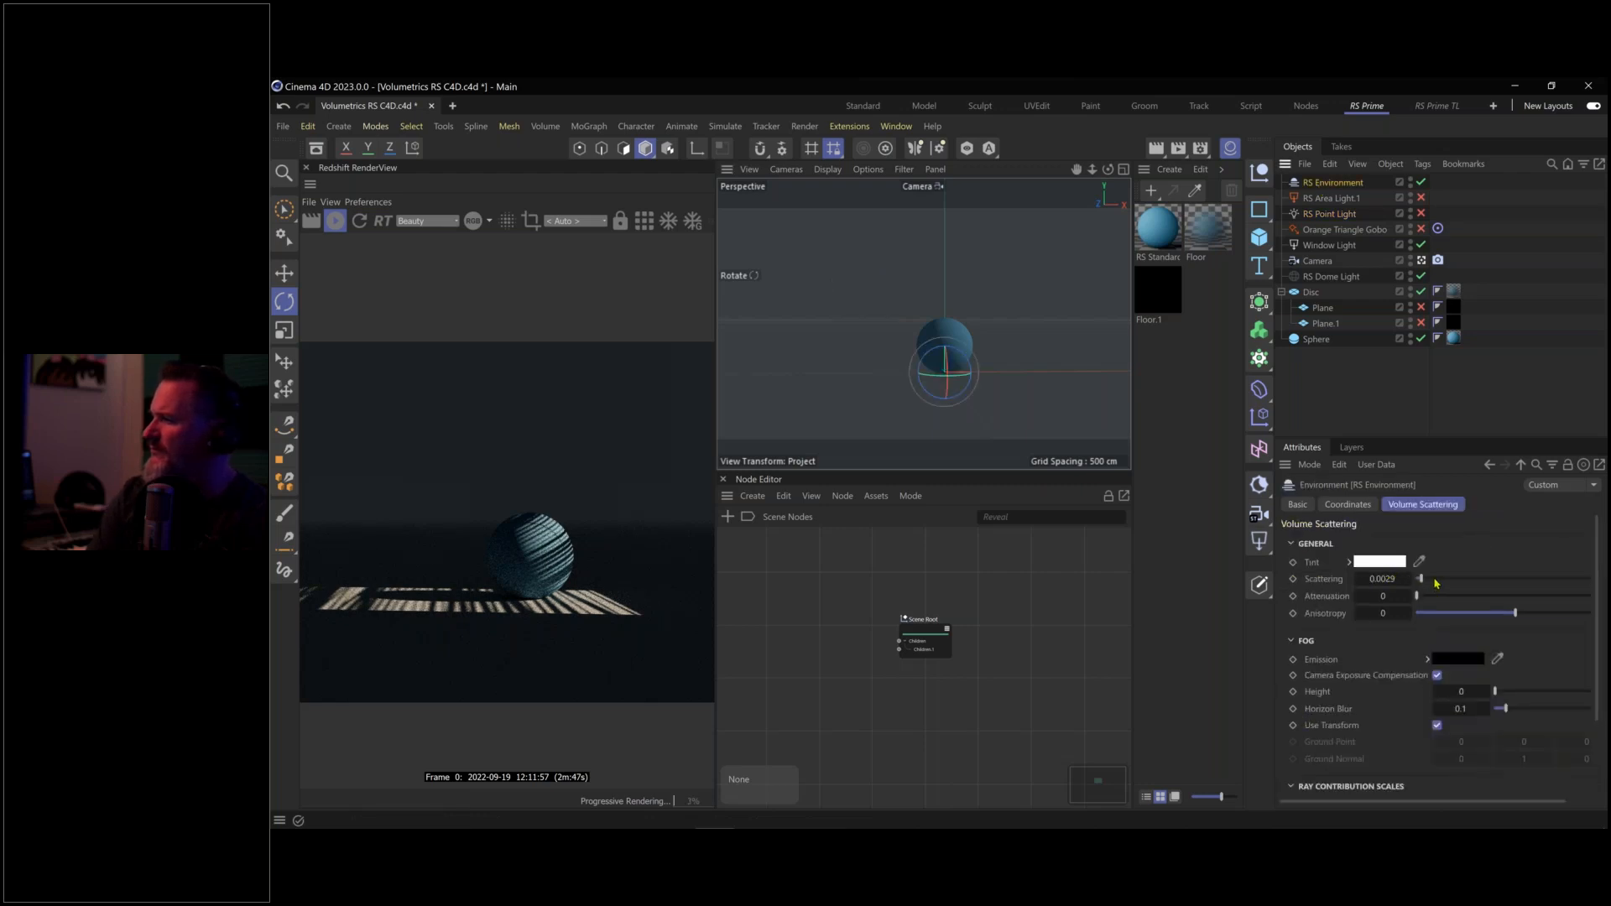
Set the environment fog's Volume Scattering to 0.1 and orbit to reveal the window light beams
{"action": "left_click_drag", "start_coordinate": [1434, 582], "coordinate": [1477, 580]}
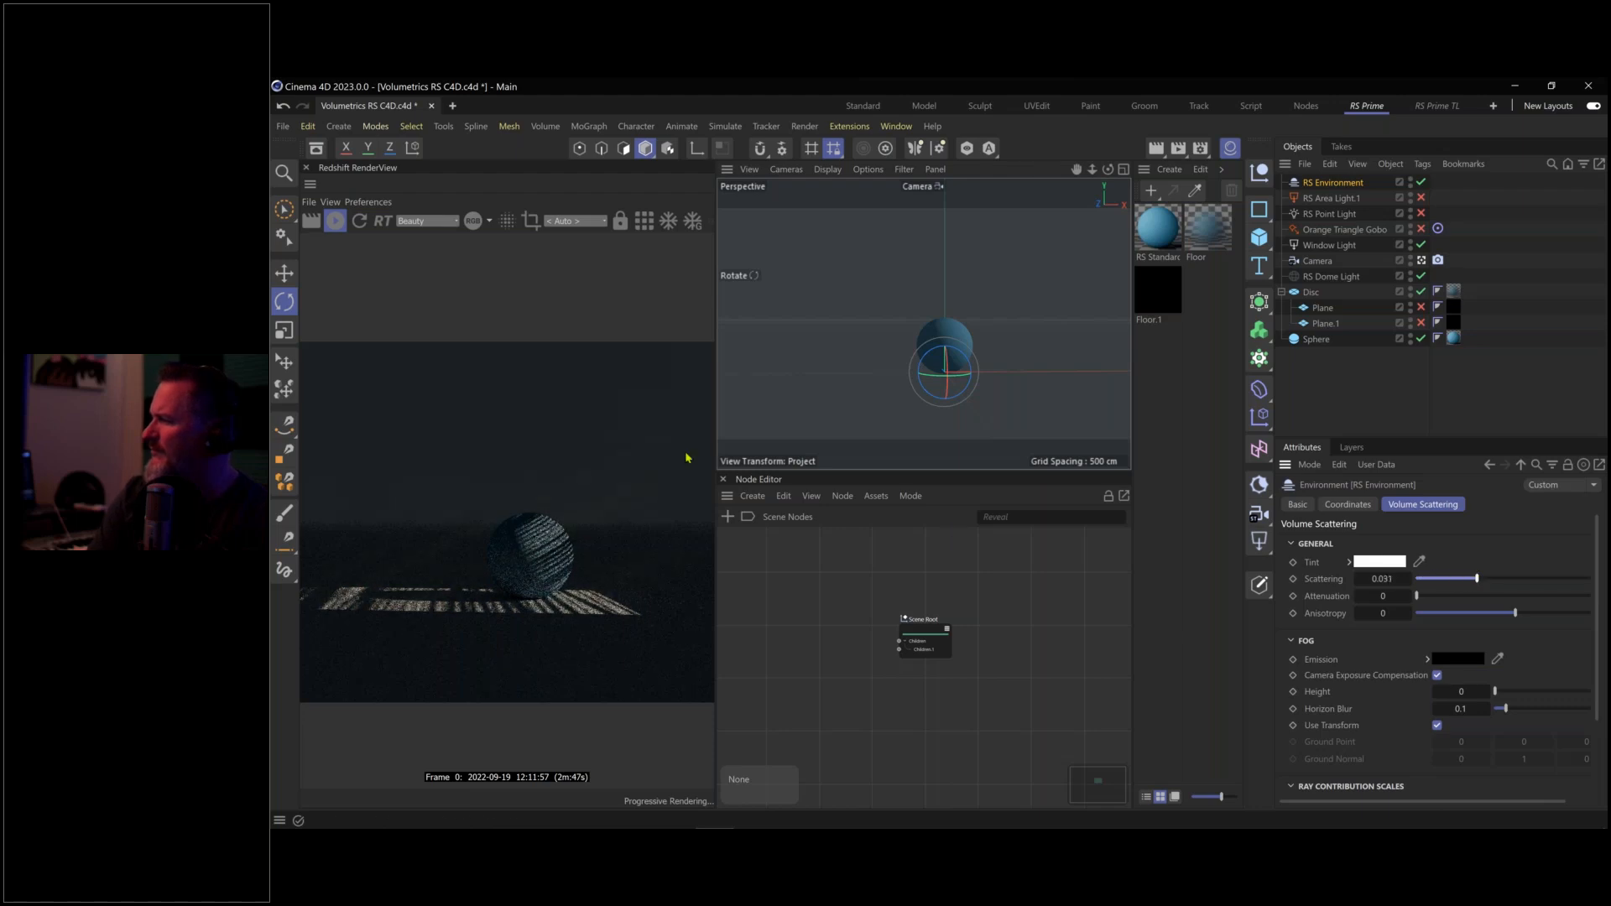
{"action": "double_click", "coordinate": [1385, 579]}
{"action": "type", "text": ".1"}
{"action": "key", "text": "Return"}
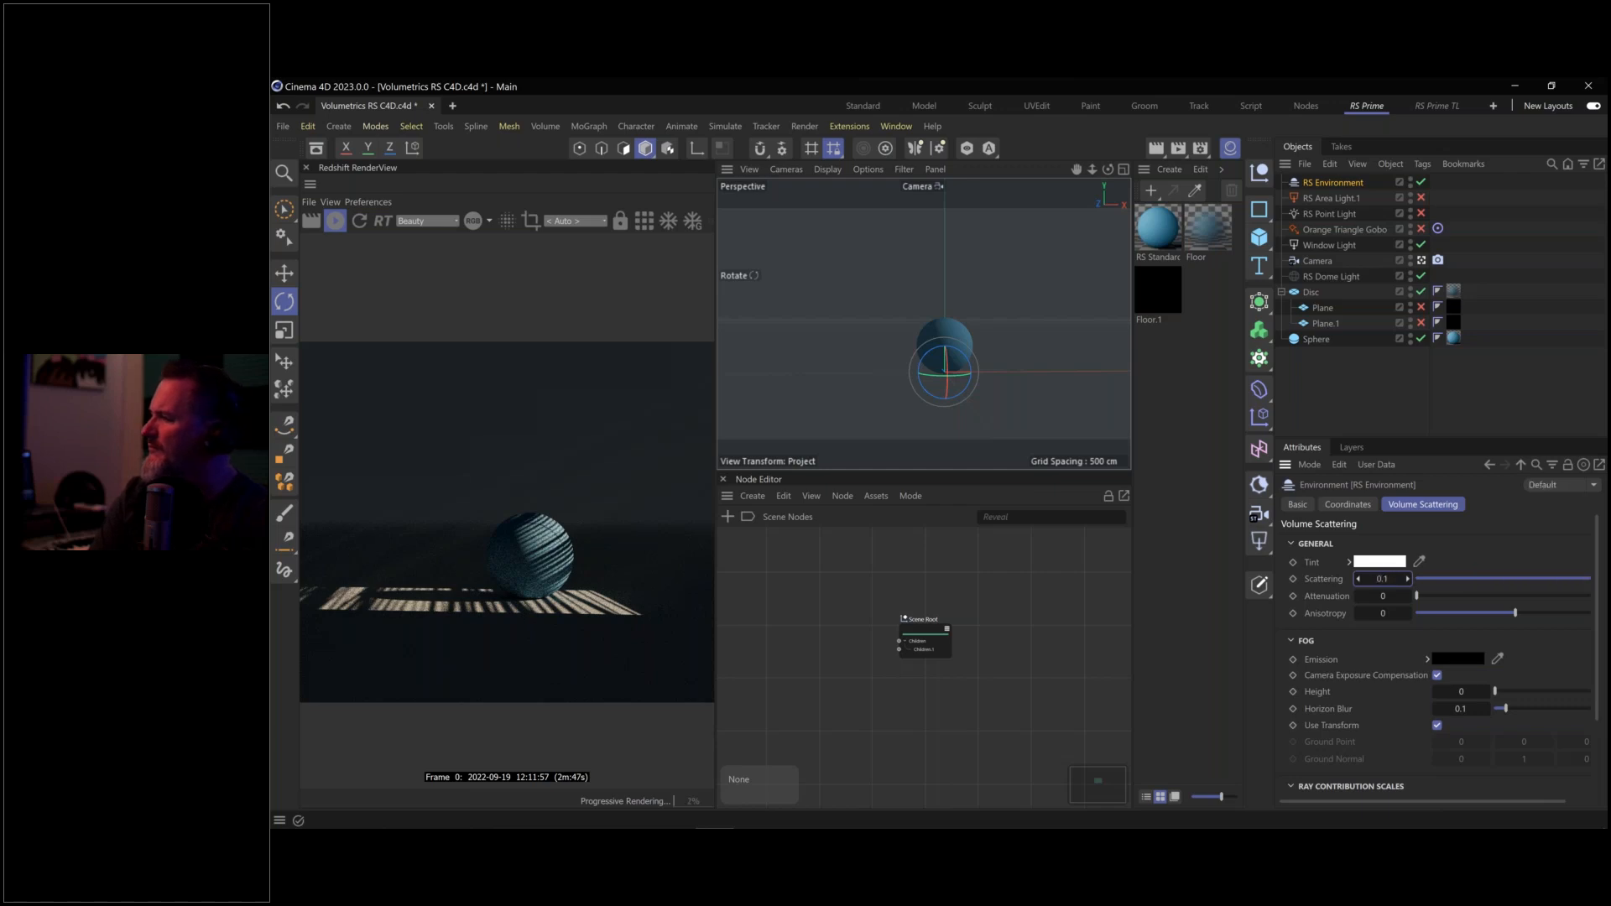
{"action": "left_click_drag", "start_coordinate": [944, 361], "coordinate": [1096, 360]}
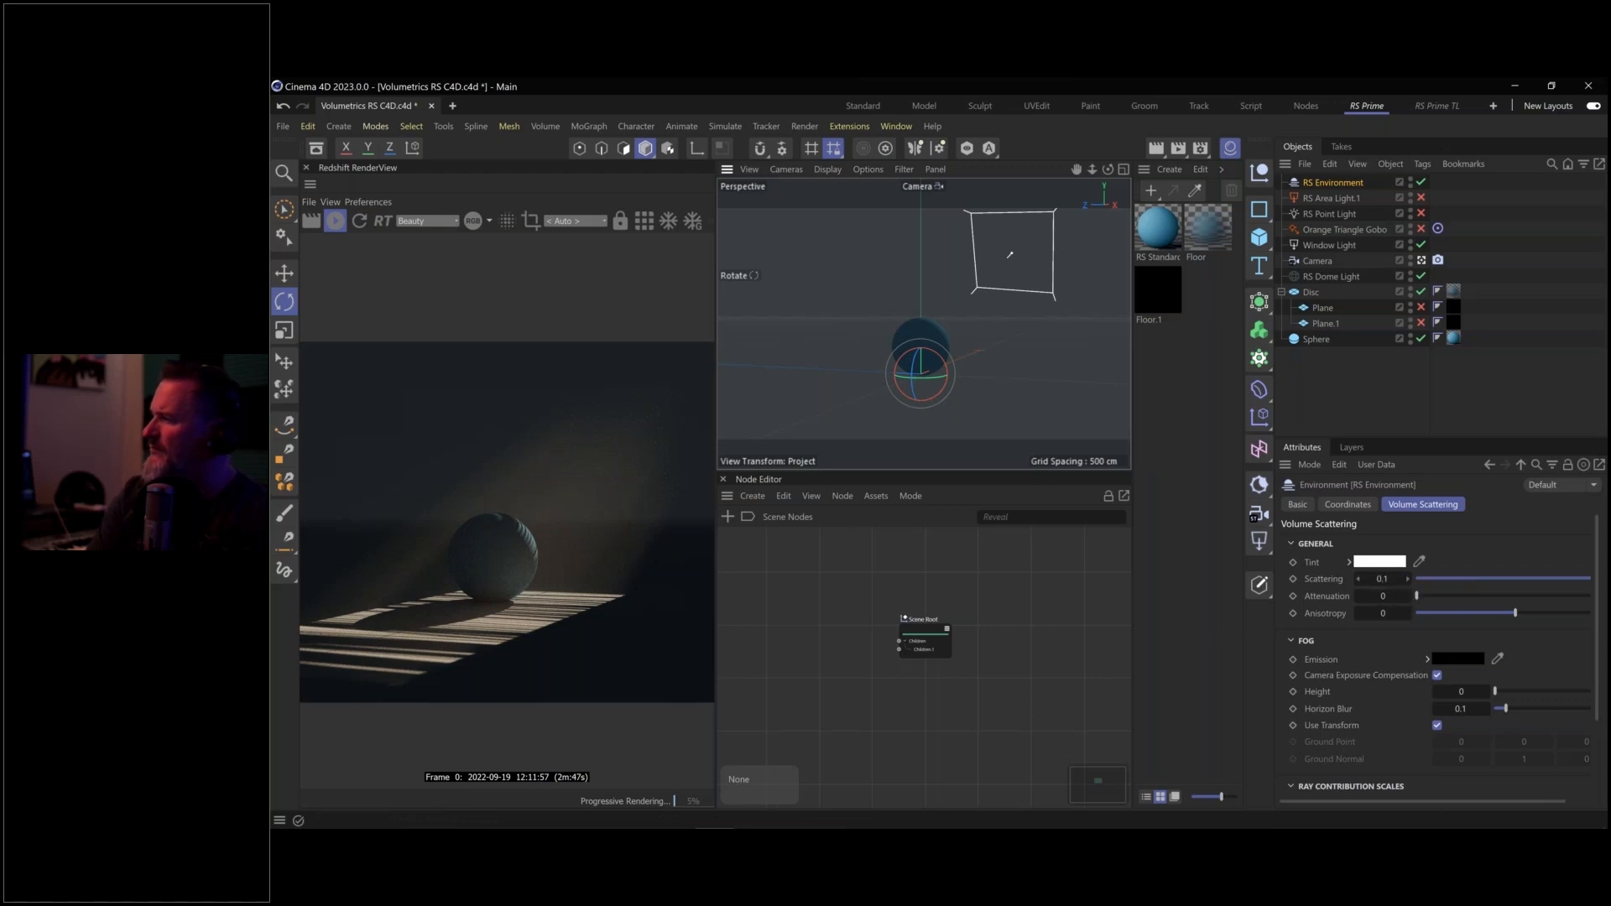
Rotate Window Light toward the sphere and set its Spread to 0 for crisp stripes
{"action": "left_click", "coordinate": [1337, 247]}
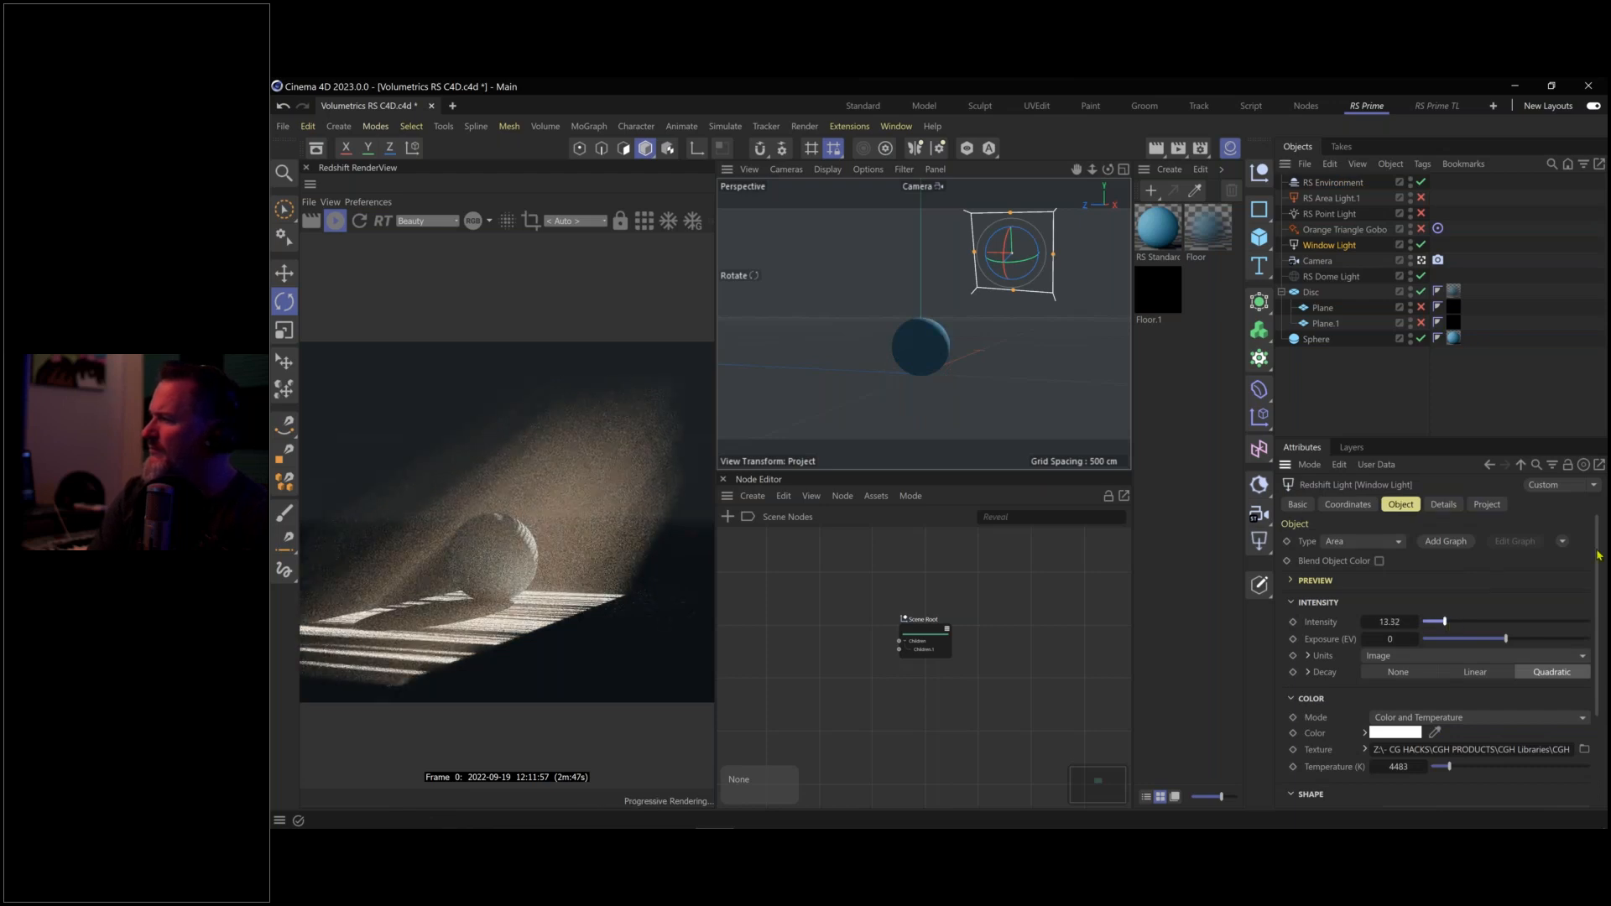
{"action": "scroll", "coordinate": [1603, 615], "scroll_direction": "down", "scroll_amount": 3}
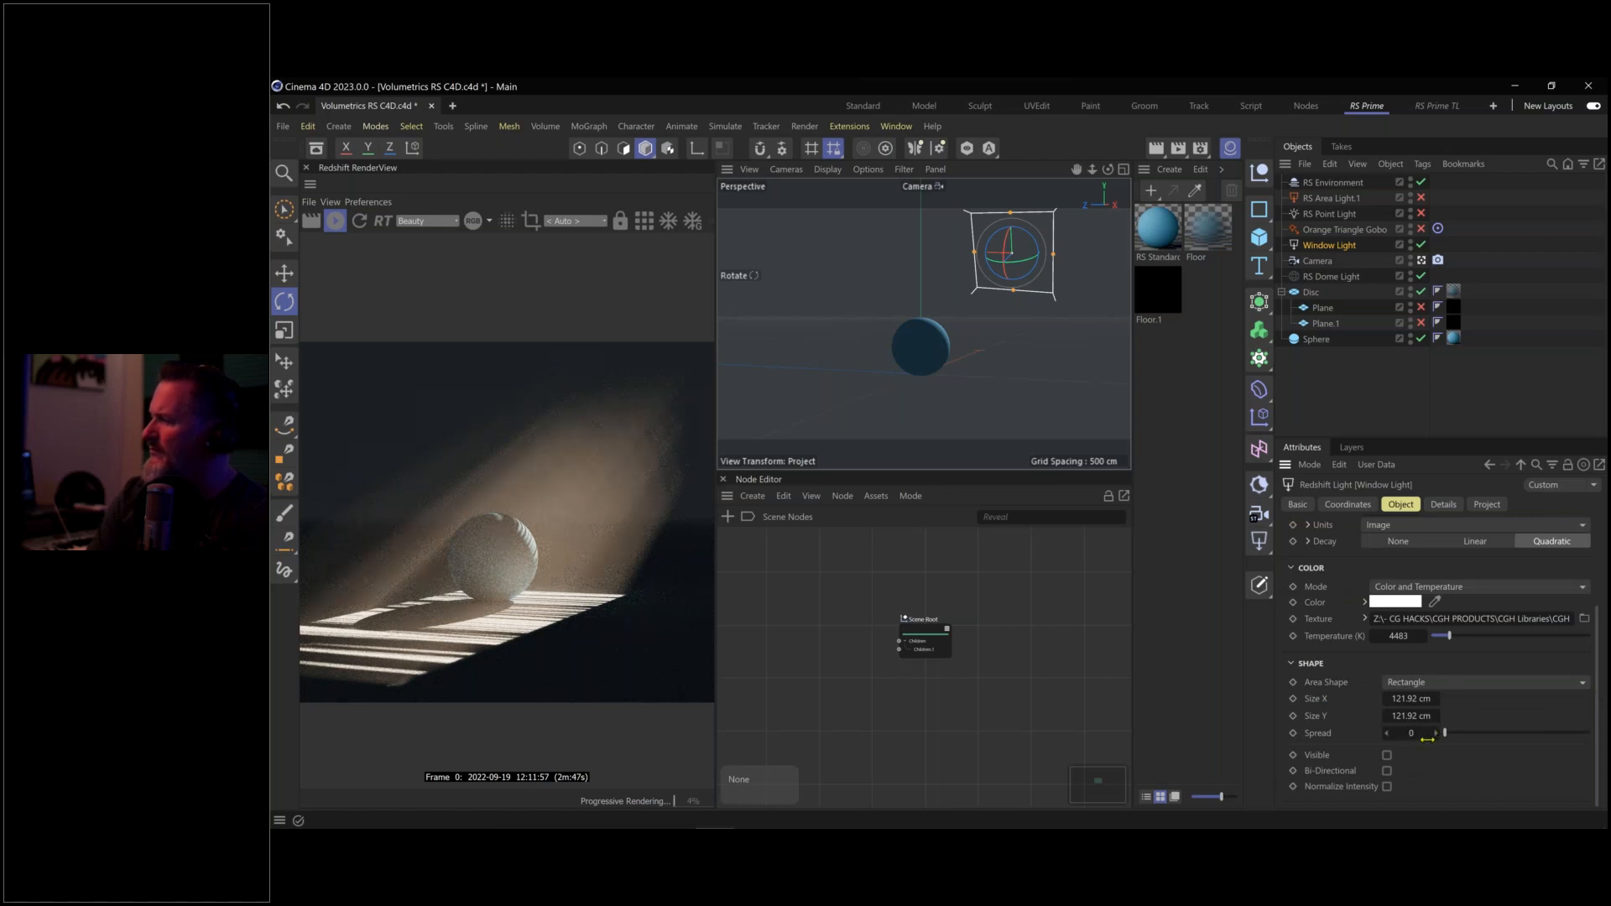
{"action": "left_click_drag", "start_coordinate": [1453, 737], "coordinate": [1456, 734]}
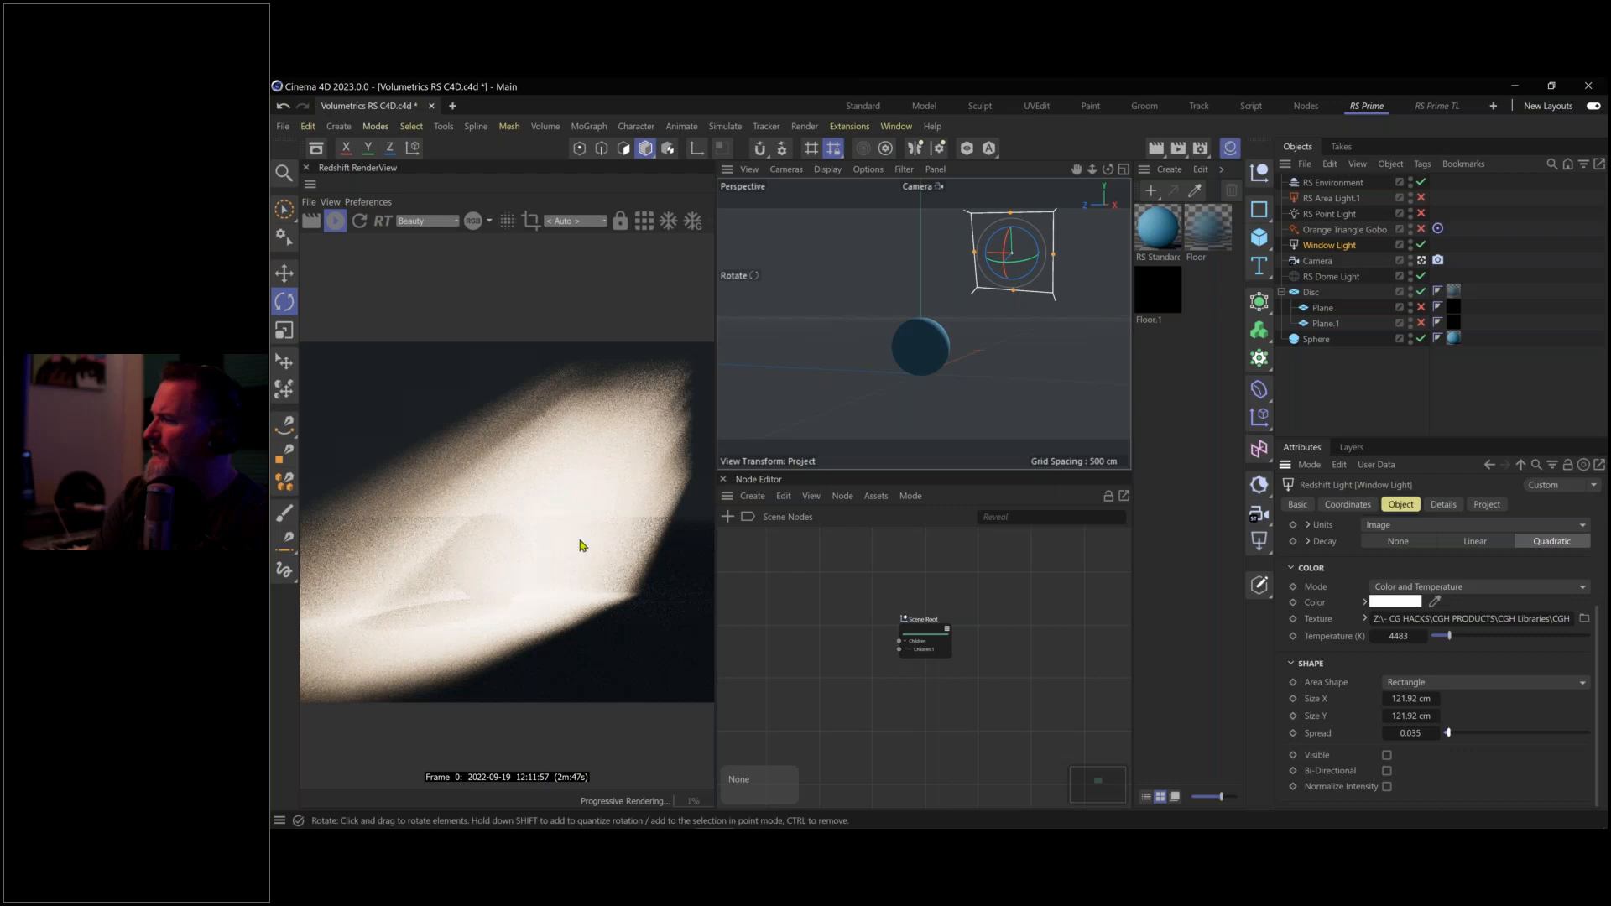
{"action": "left_click_drag", "start_coordinate": [967, 339], "coordinate": [871, 357]}
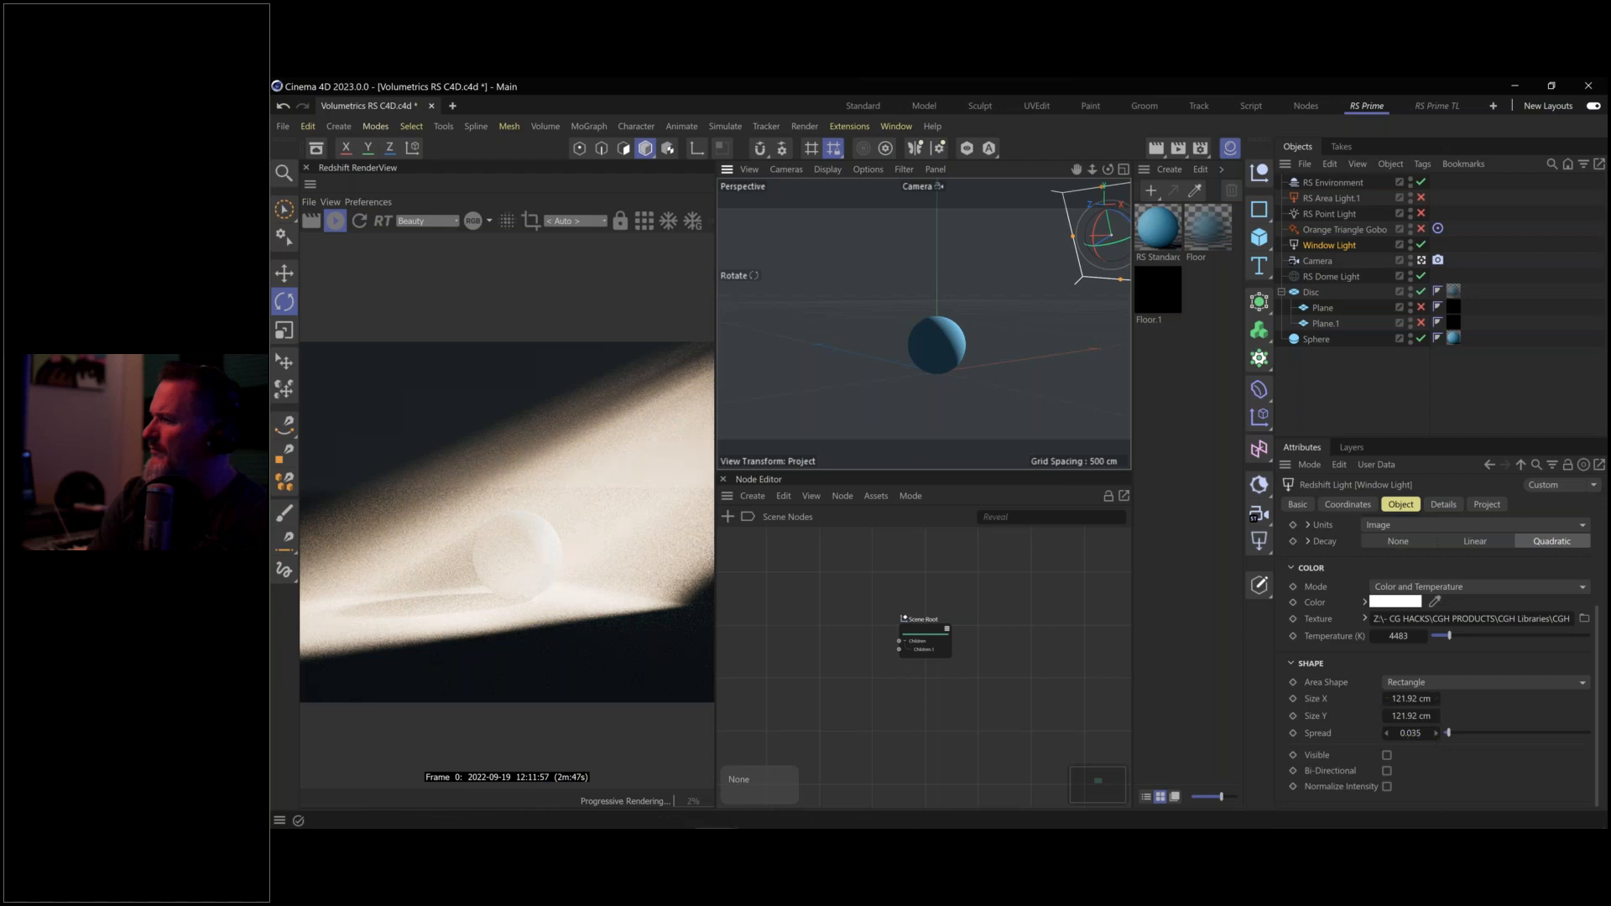
{"action": "double_click", "coordinate": [1411, 733]}
{"action": "type", "text": "0"}
{"action": "key", "text": "Return"}
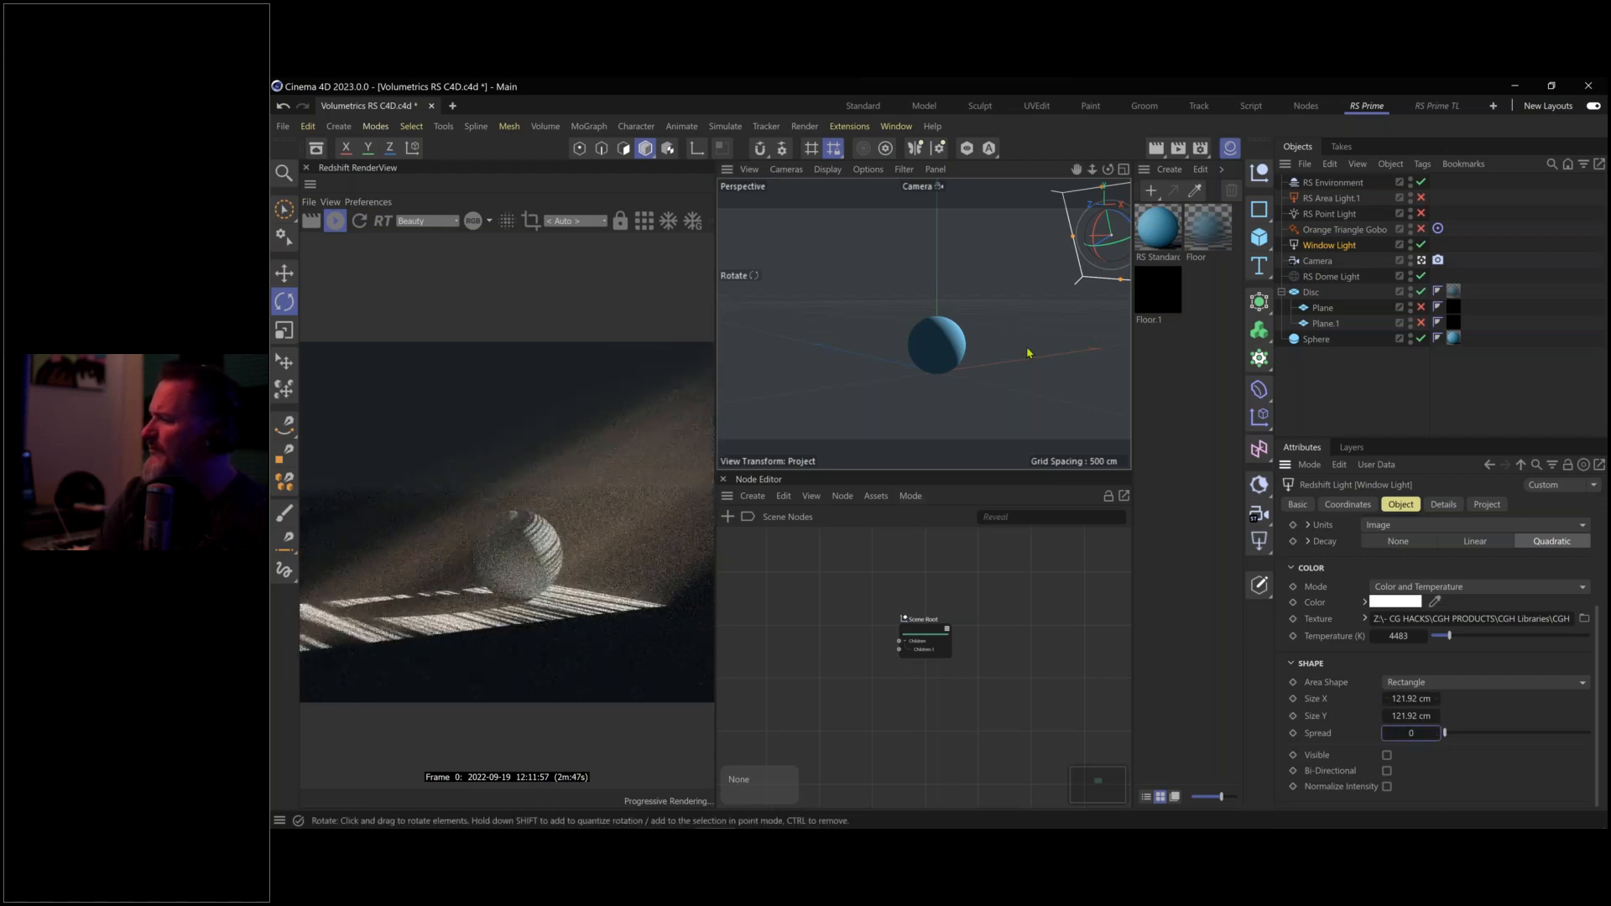
Turn off Window Light and review the Orange Triangle Gobo spot light and fog settings
{"action": "left_click", "coordinate": [1420, 244]}
{"action": "left_click", "coordinate": [1345, 229]}
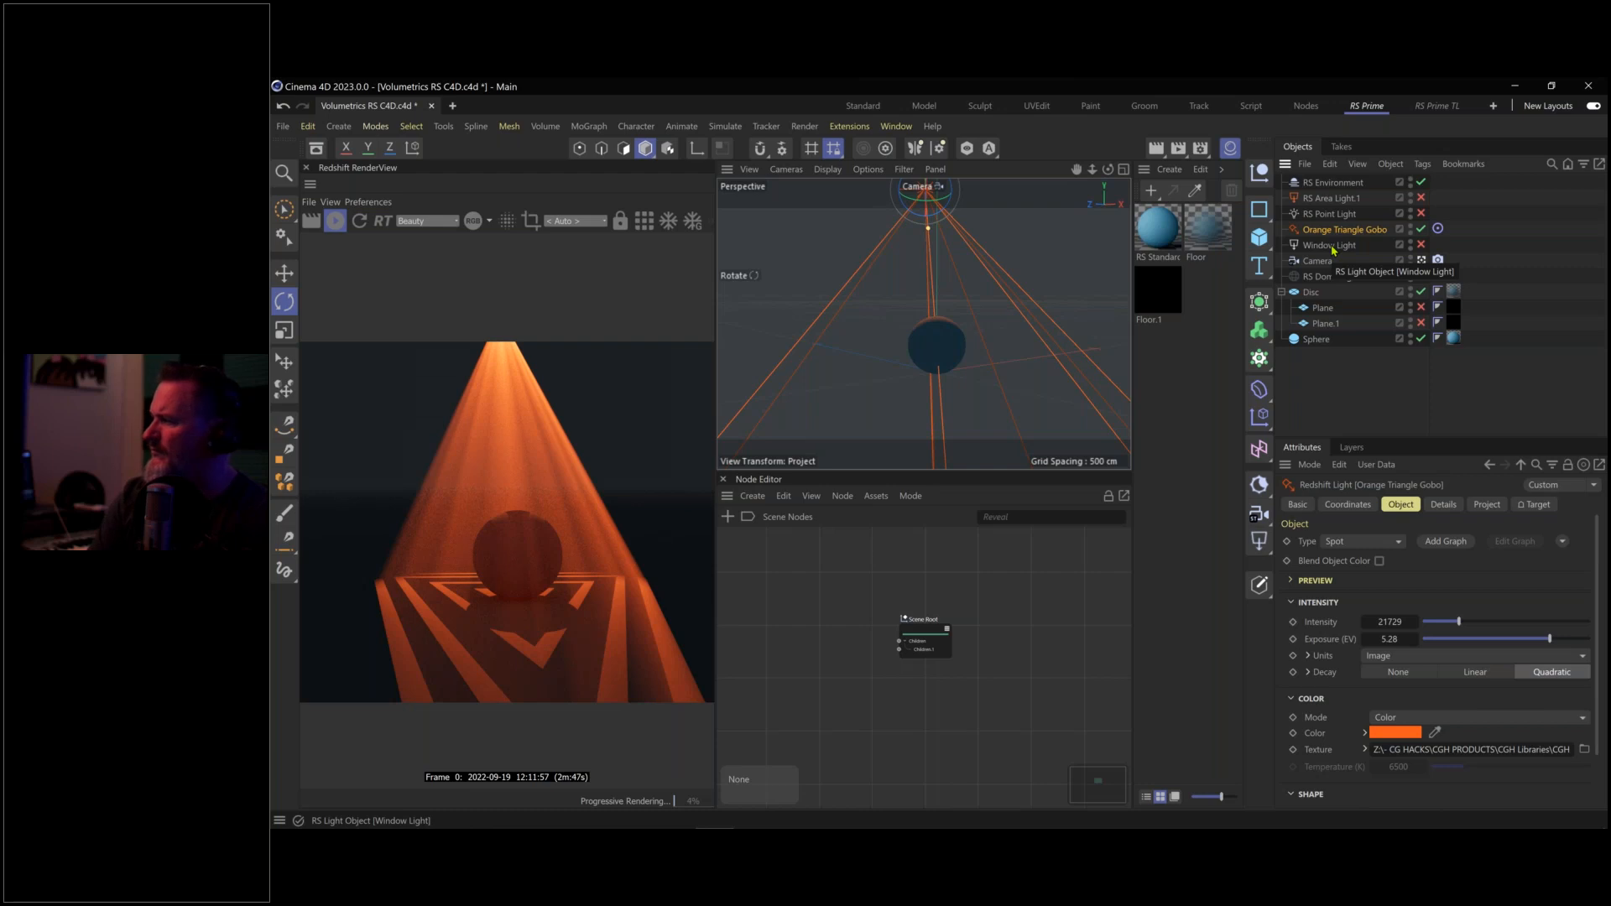
{"action": "left_click", "coordinate": [1344, 184]}
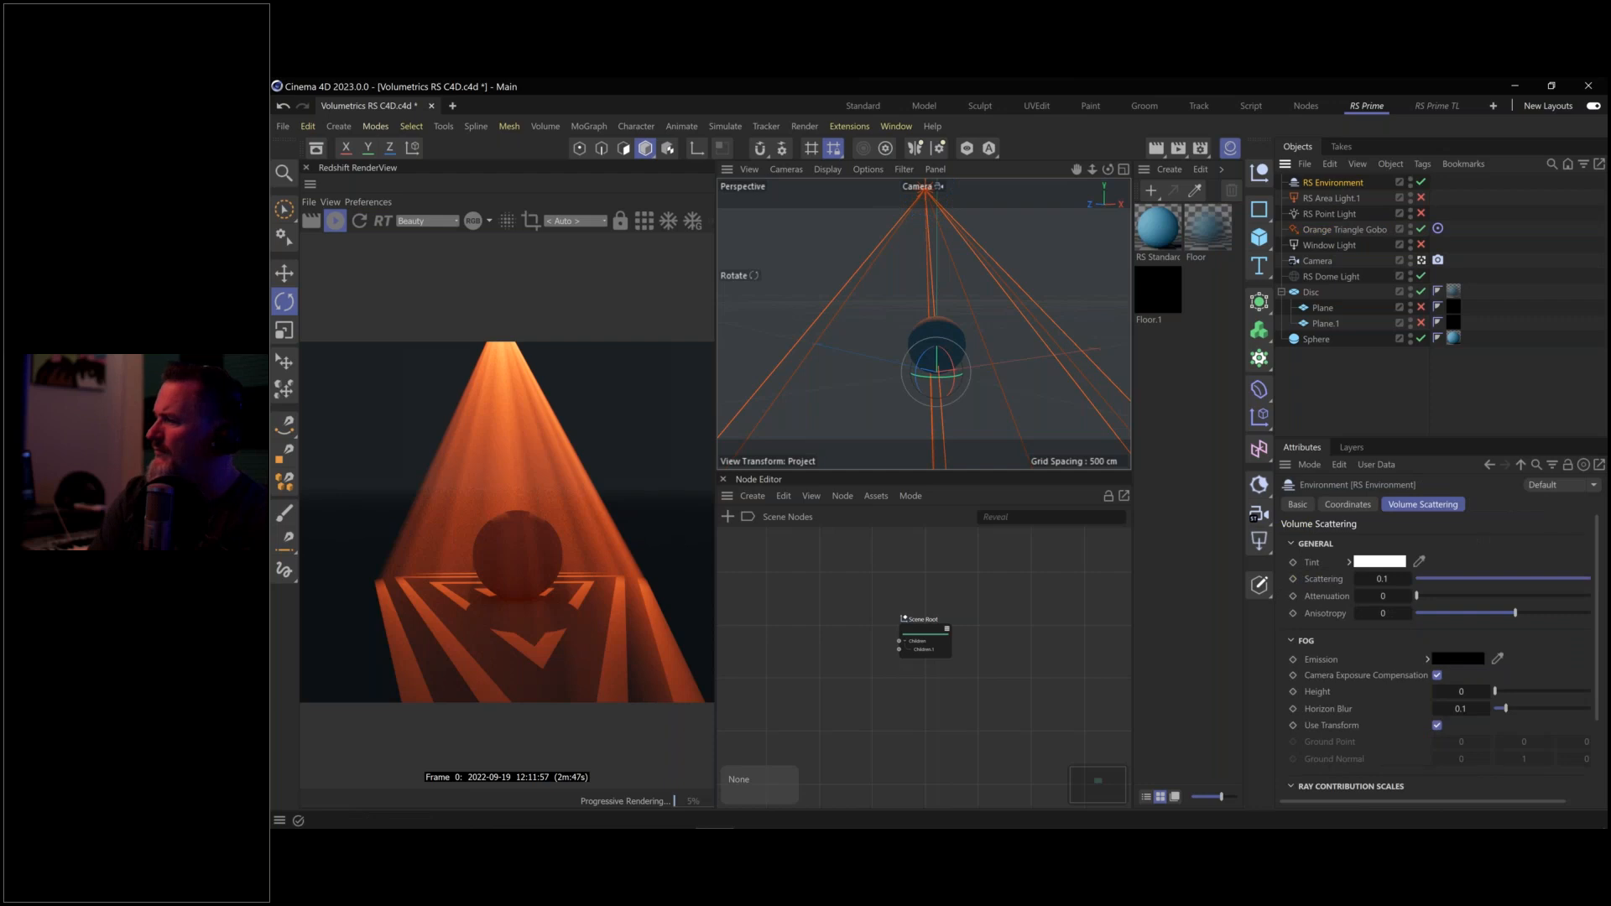
{"action": "left_click", "coordinate": [1347, 230]}
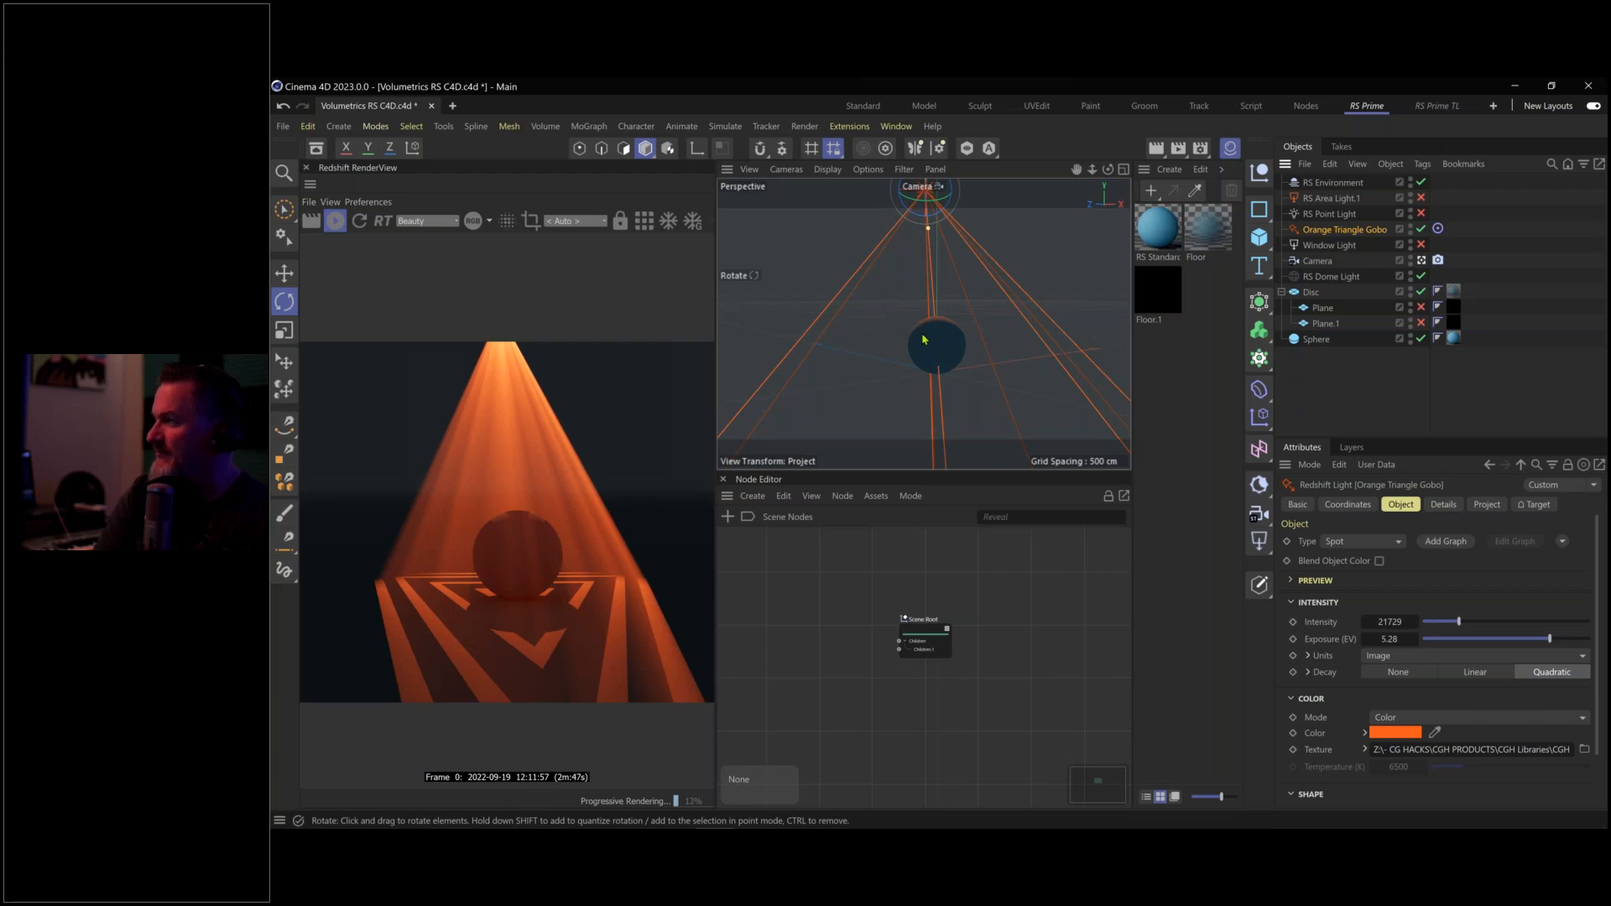
Orbit slightly around the sphere and bring up the Windows Task View
{"action": "left_click_drag", "start_coordinate": [892, 352], "coordinate": [962, 353]}
{"action": "scroll", "coordinate": [959, 357], "scroll_direction": "down", "scroll_amount": 3}
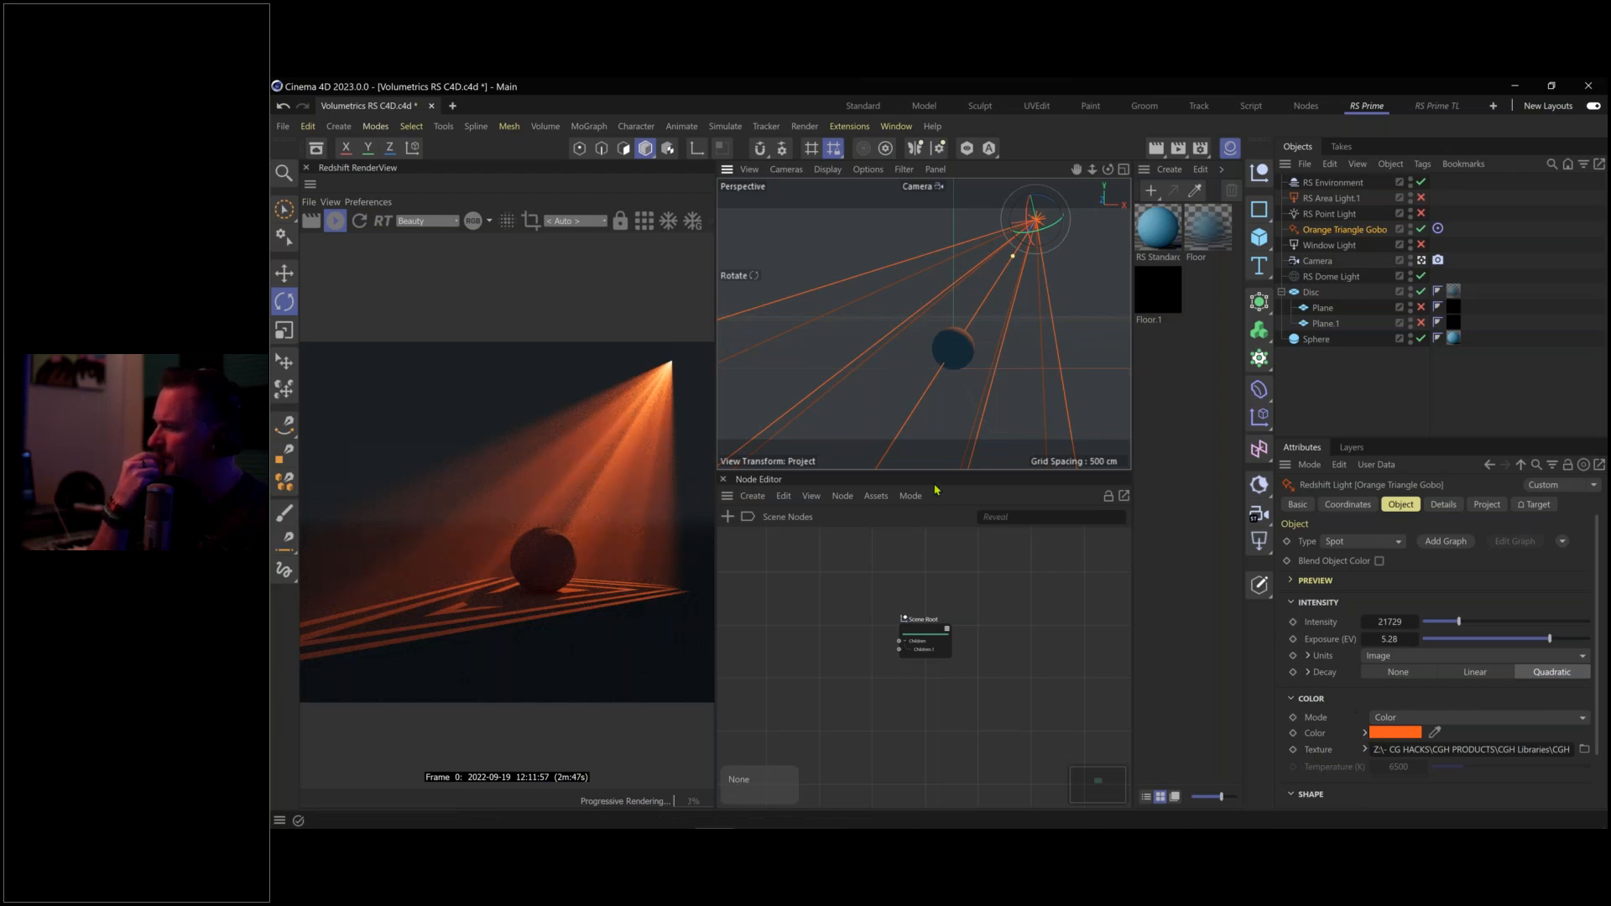
{"action": "left_click_drag", "start_coordinate": [929, 386], "coordinate": [934, 383]}
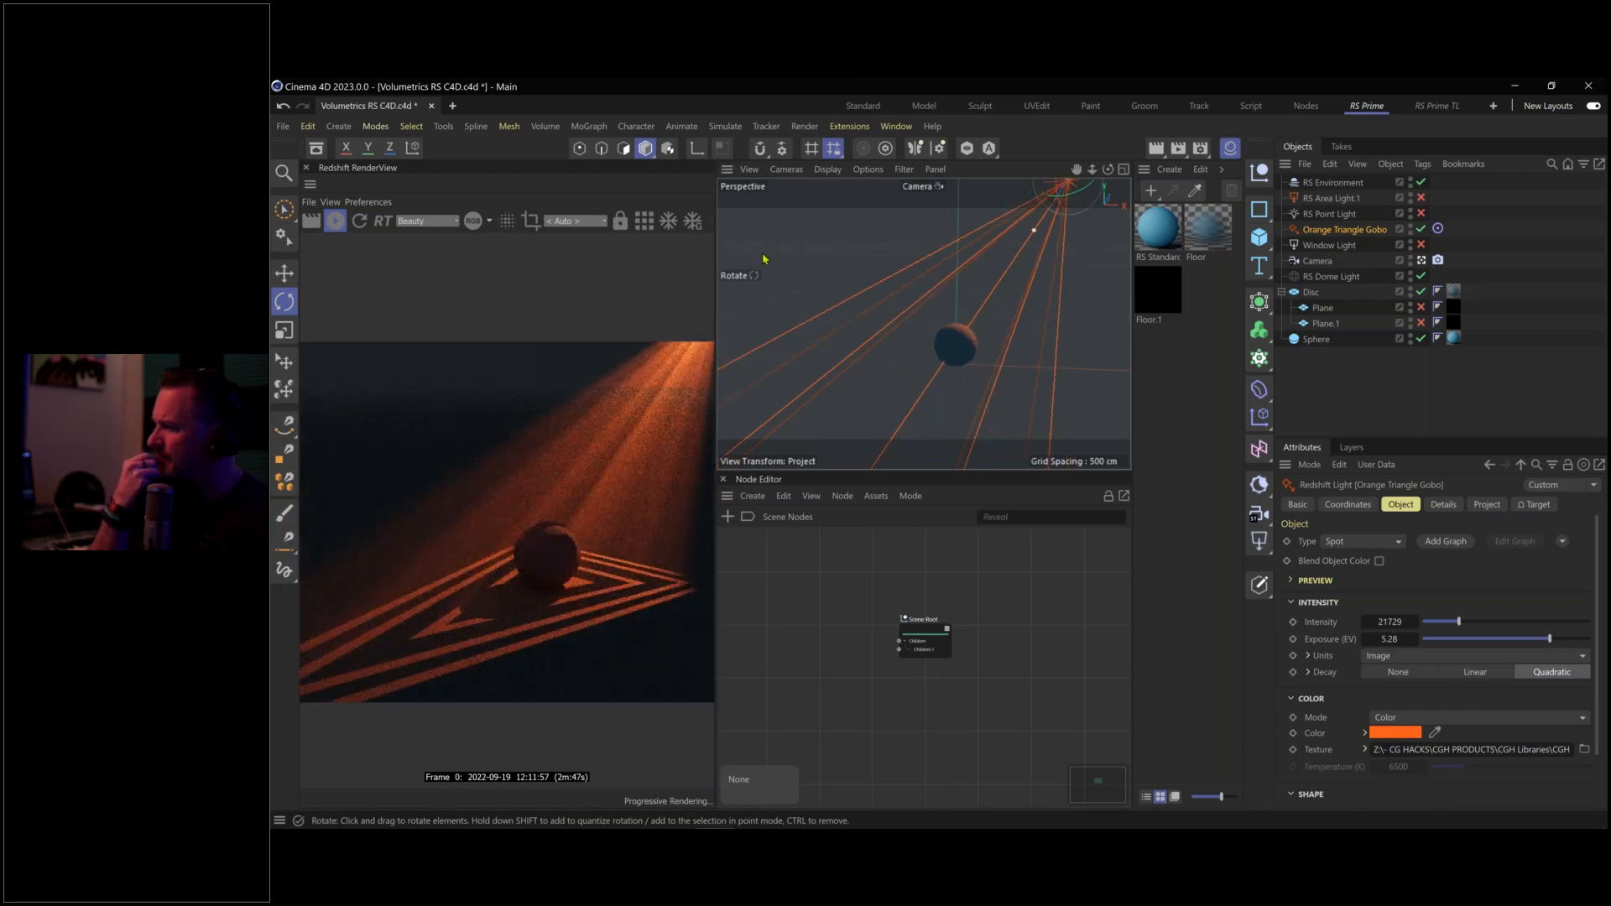
{"action": "key", "text": "super+Tab"}
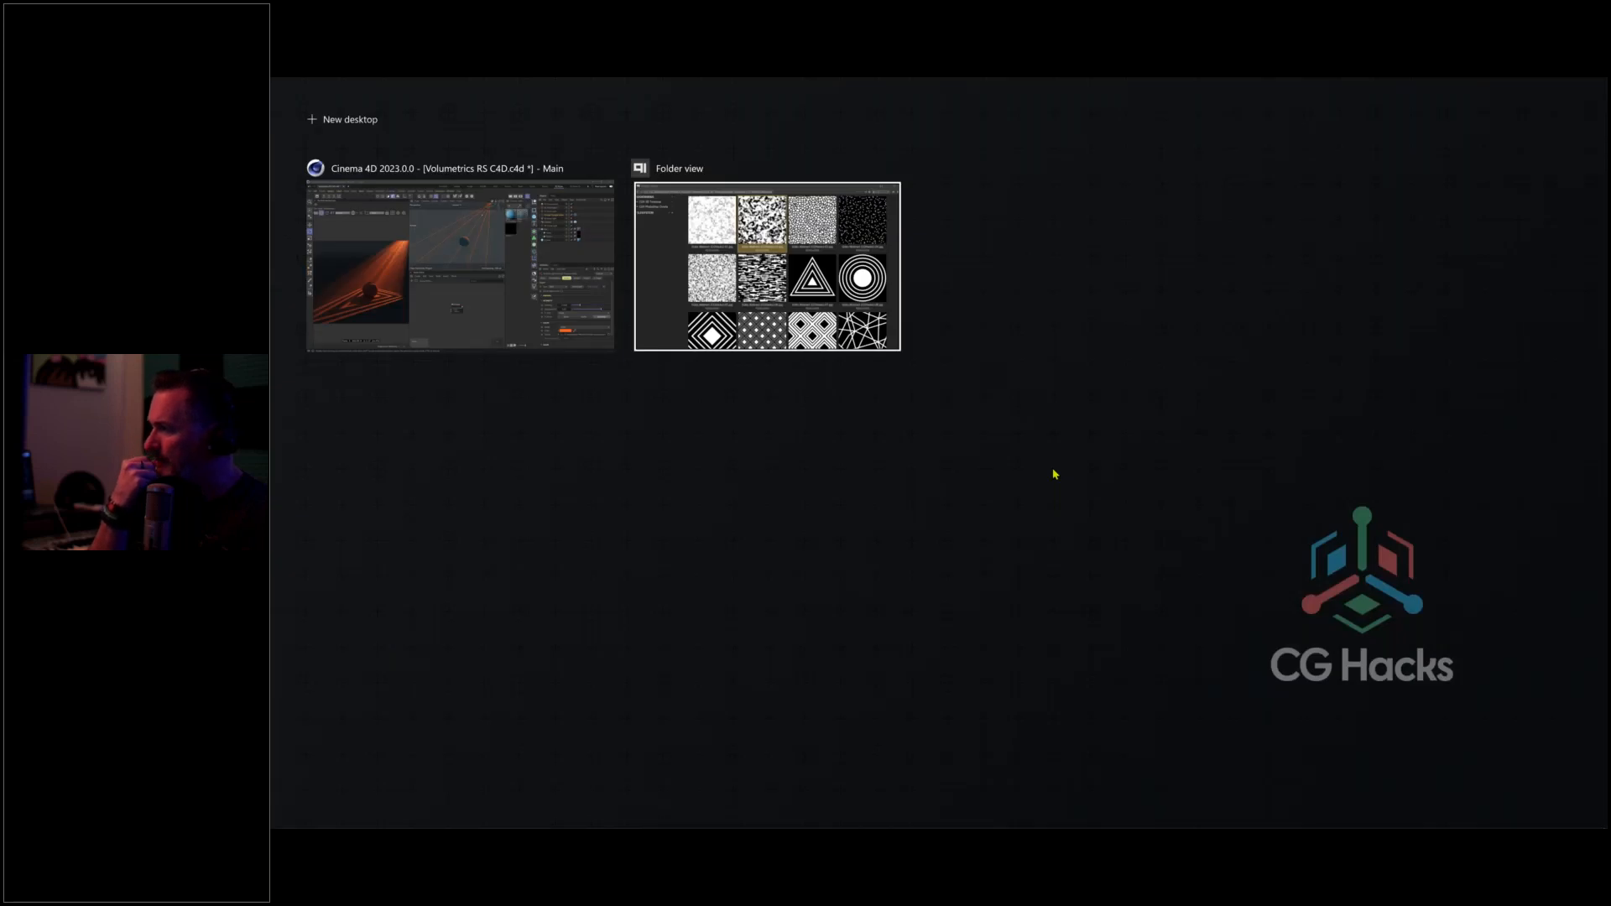
Bring the gobo texture folder forward, select the triangle gobo thumbnail, then return to Cinema 4D
{"action": "key", "text": "Return"}
{"action": "left_click", "coordinate": [1059, 466]}
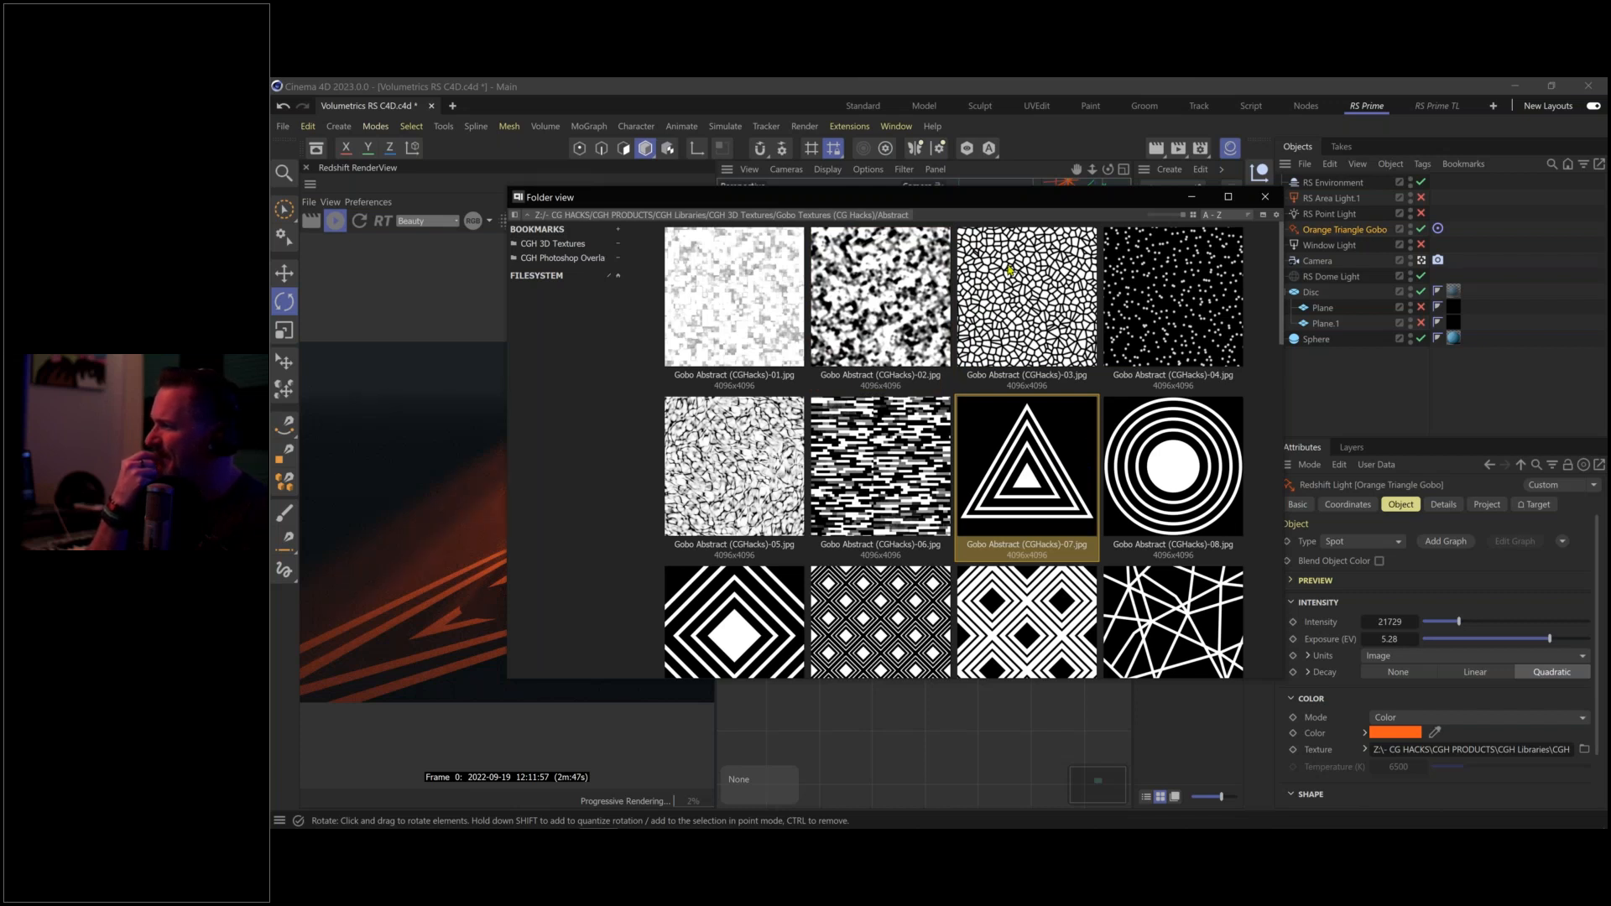
{"action": "left_click", "coordinate": [1044, 137]}
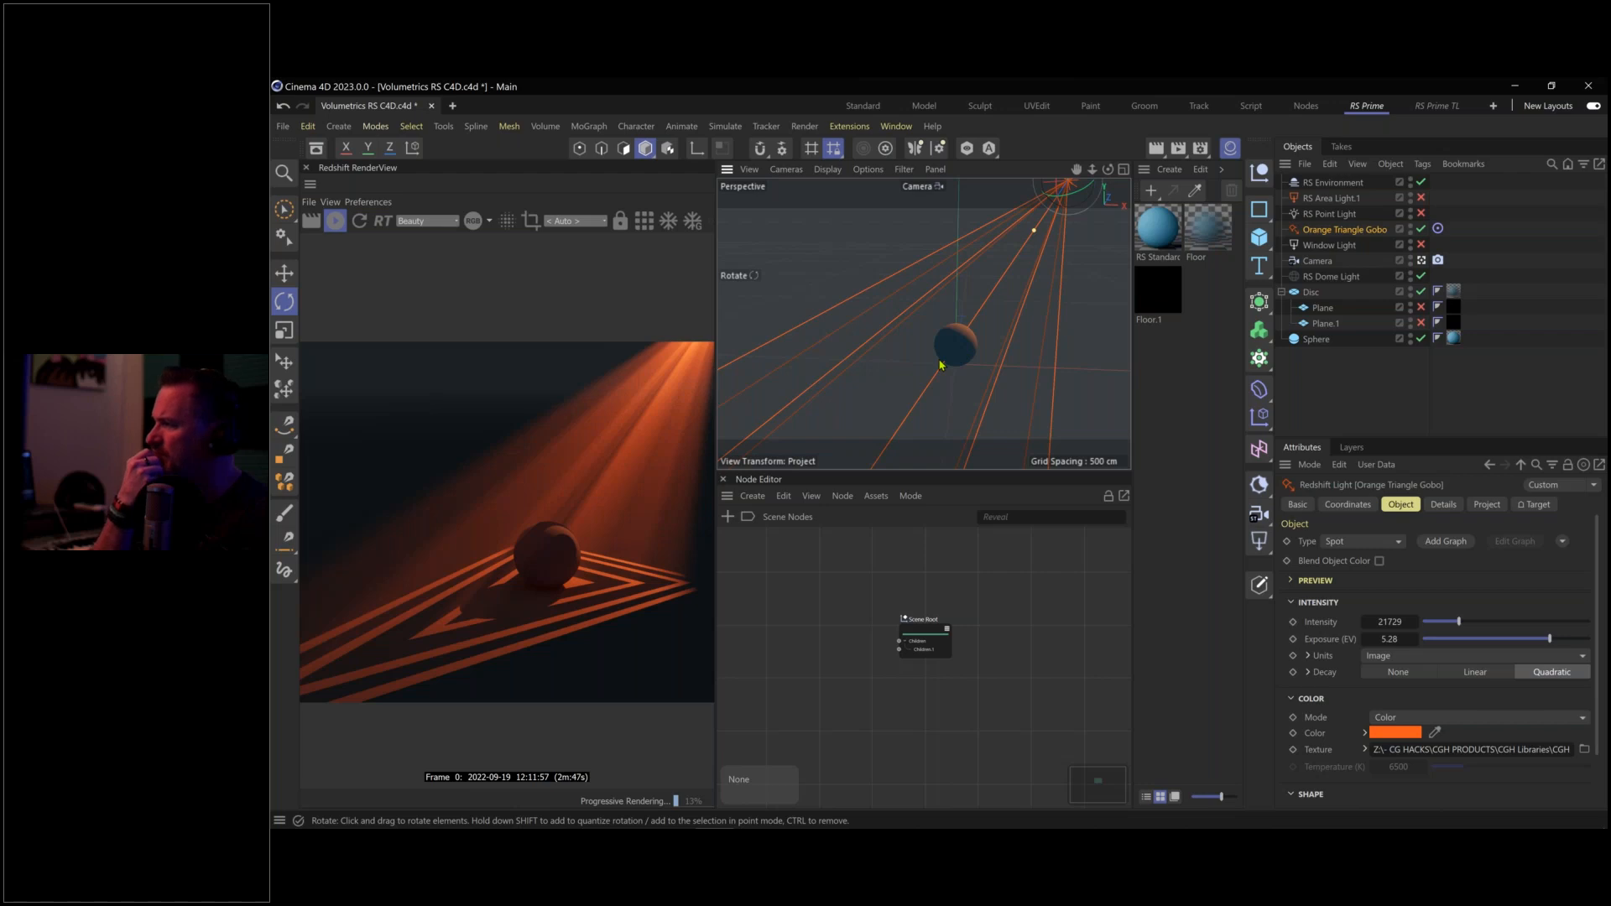
Zoom out, switch Window Light on, and toggle RS Area Light.1 on and back off
{"action": "scroll", "coordinate": [940, 366], "scroll_direction": "down", "scroll_amount": 3}
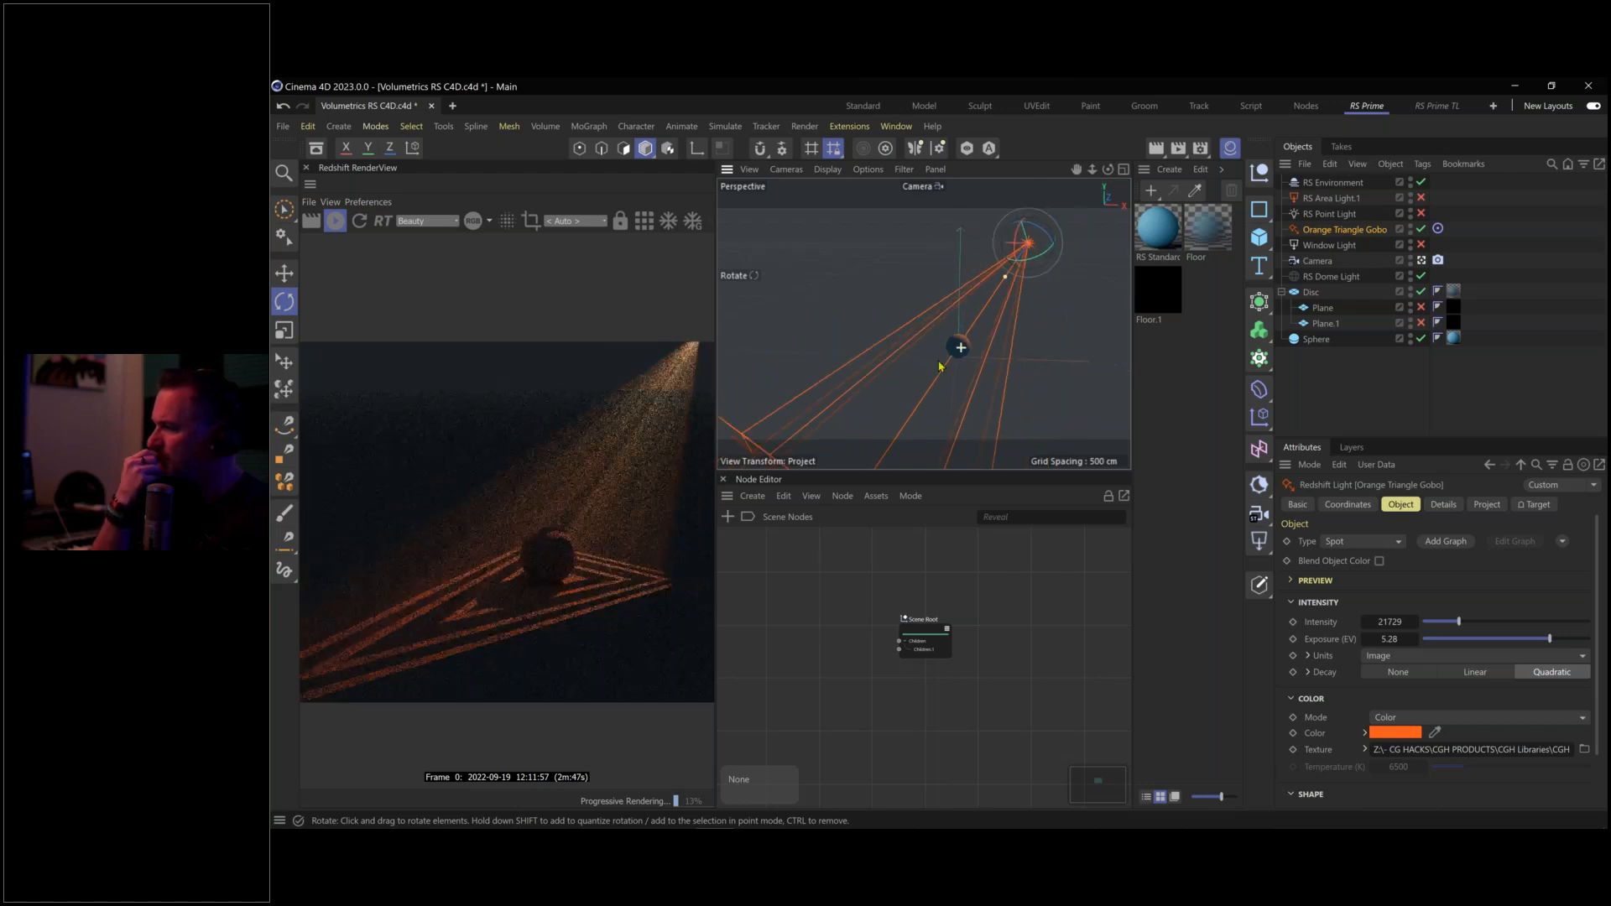
{"action": "scroll", "coordinate": [944, 359], "scroll_direction": "down", "scroll_amount": 1}
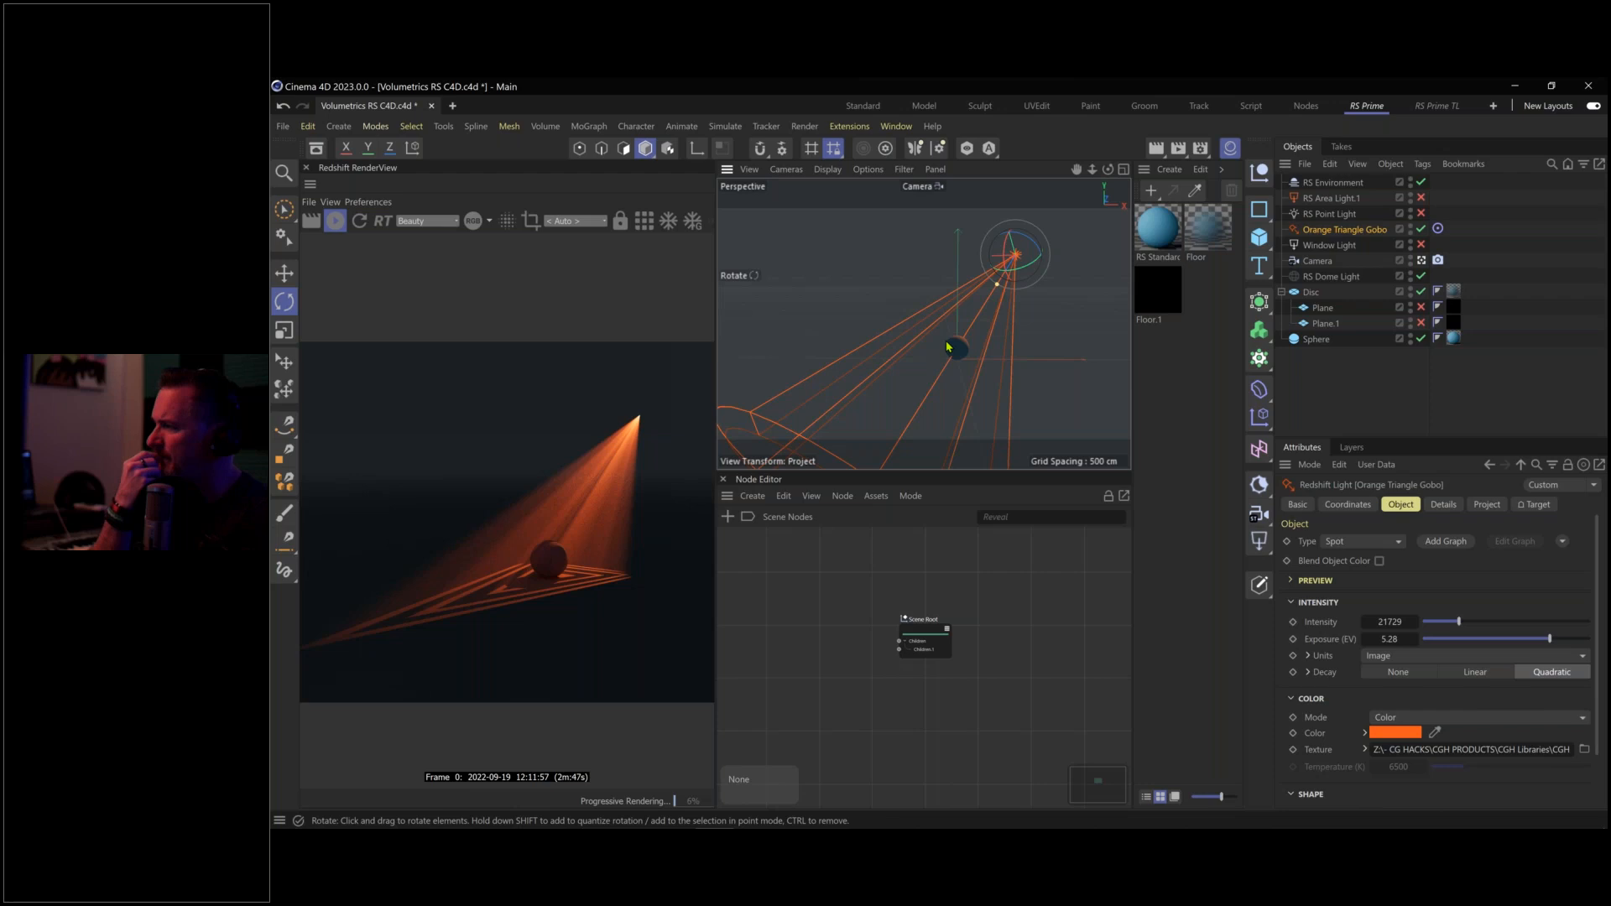
{"action": "left_click", "coordinate": [1421, 244]}
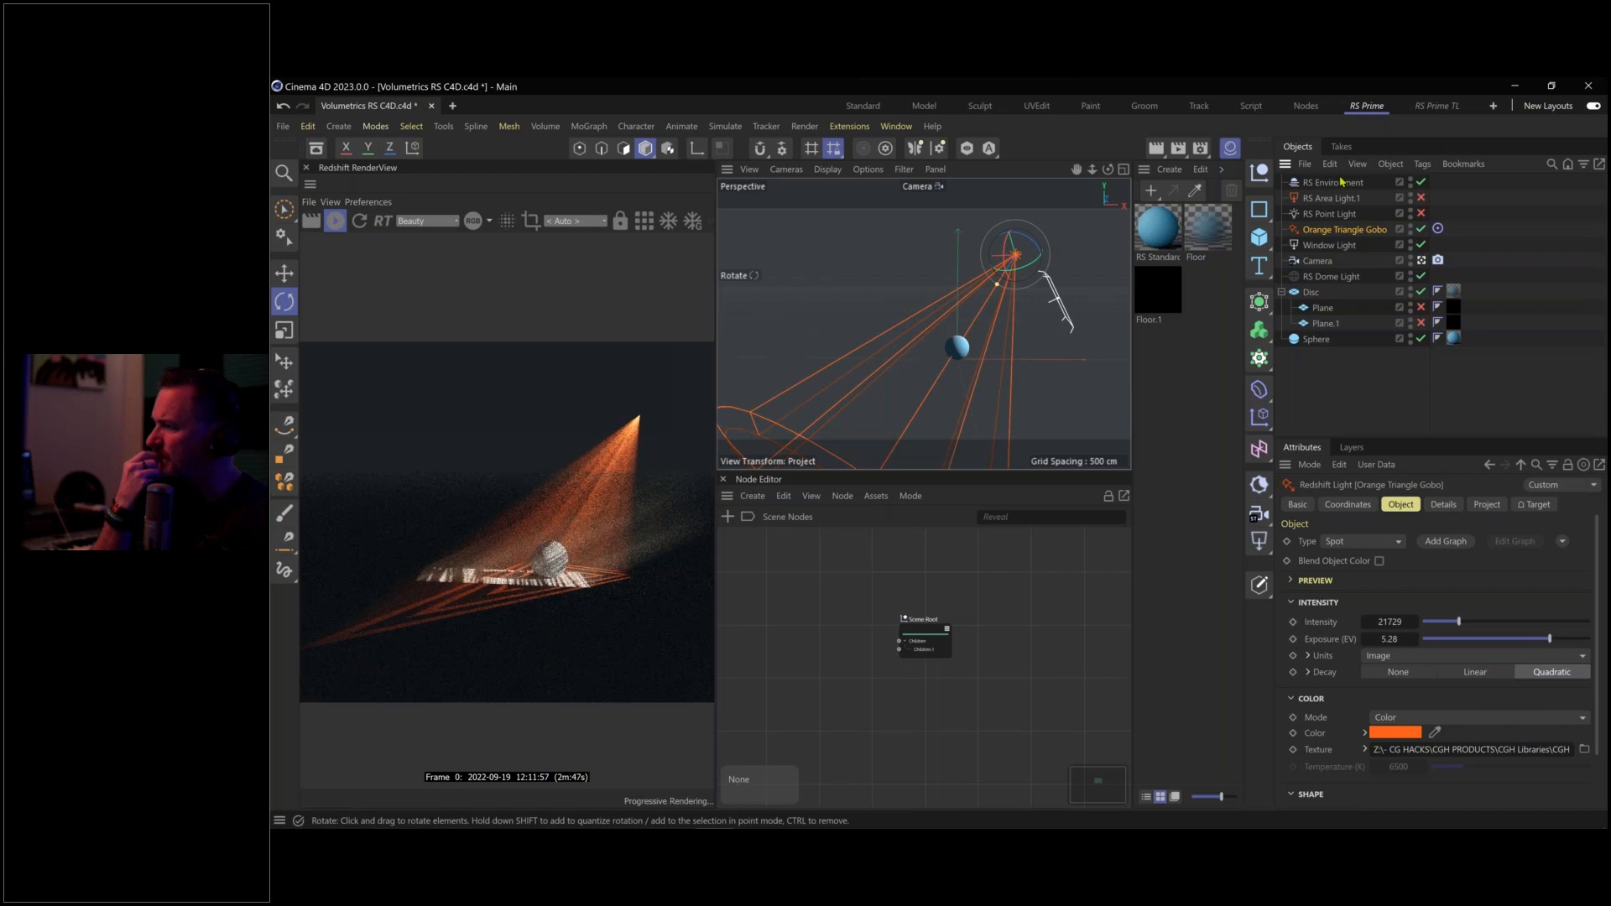
{"action": "left_click", "coordinate": [1420, 198]}
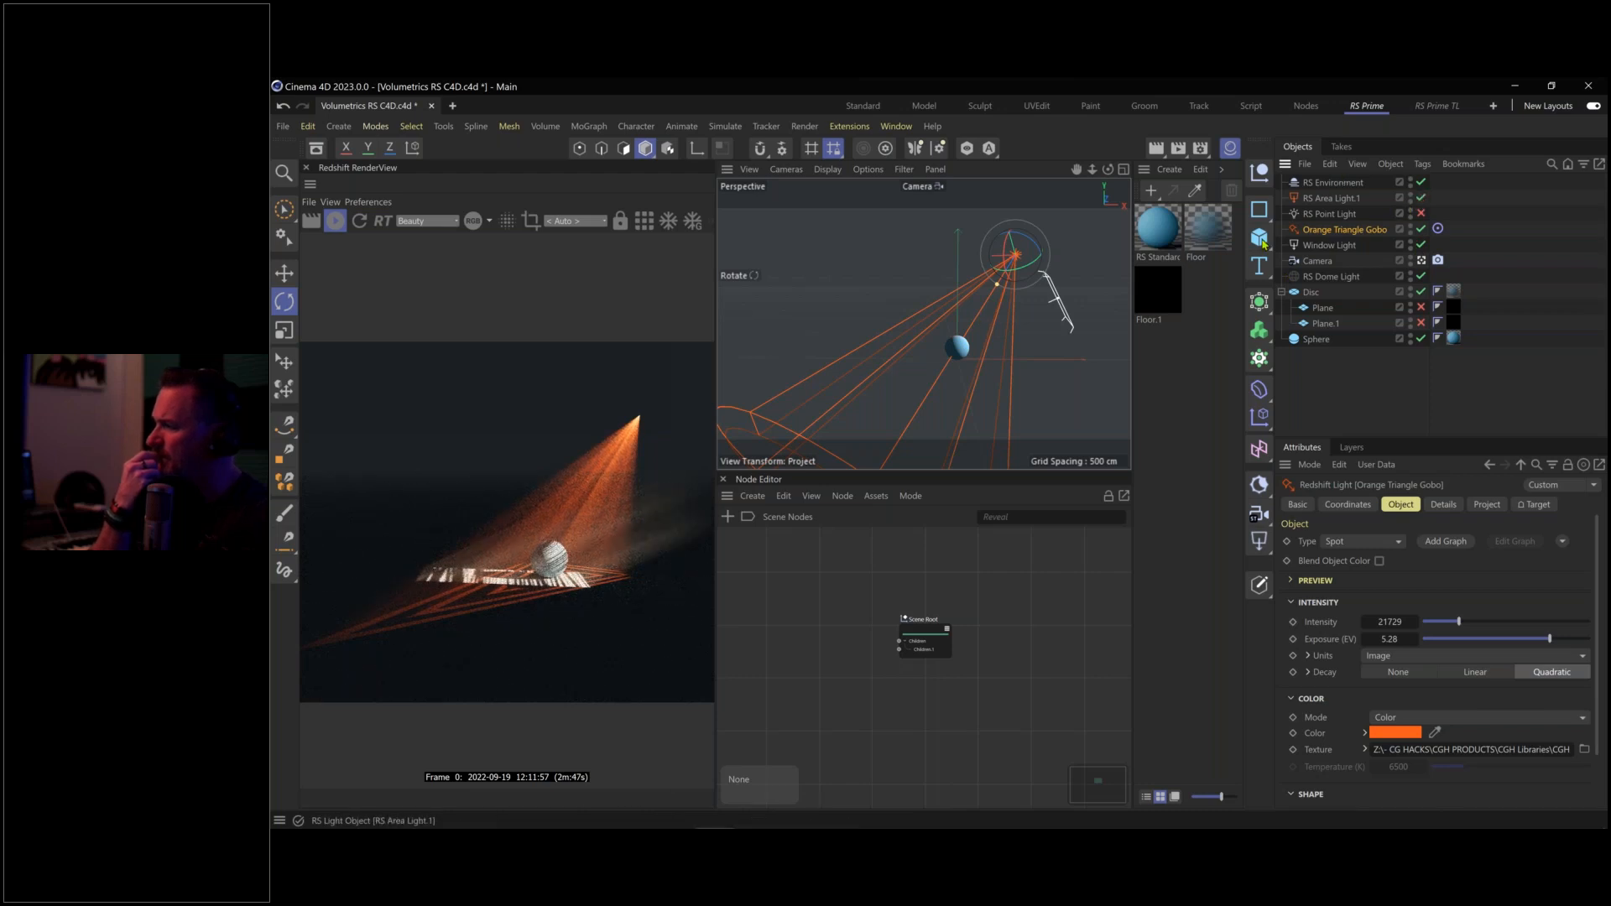
{"action": "left_click", "coordinate": [1421, 198]}
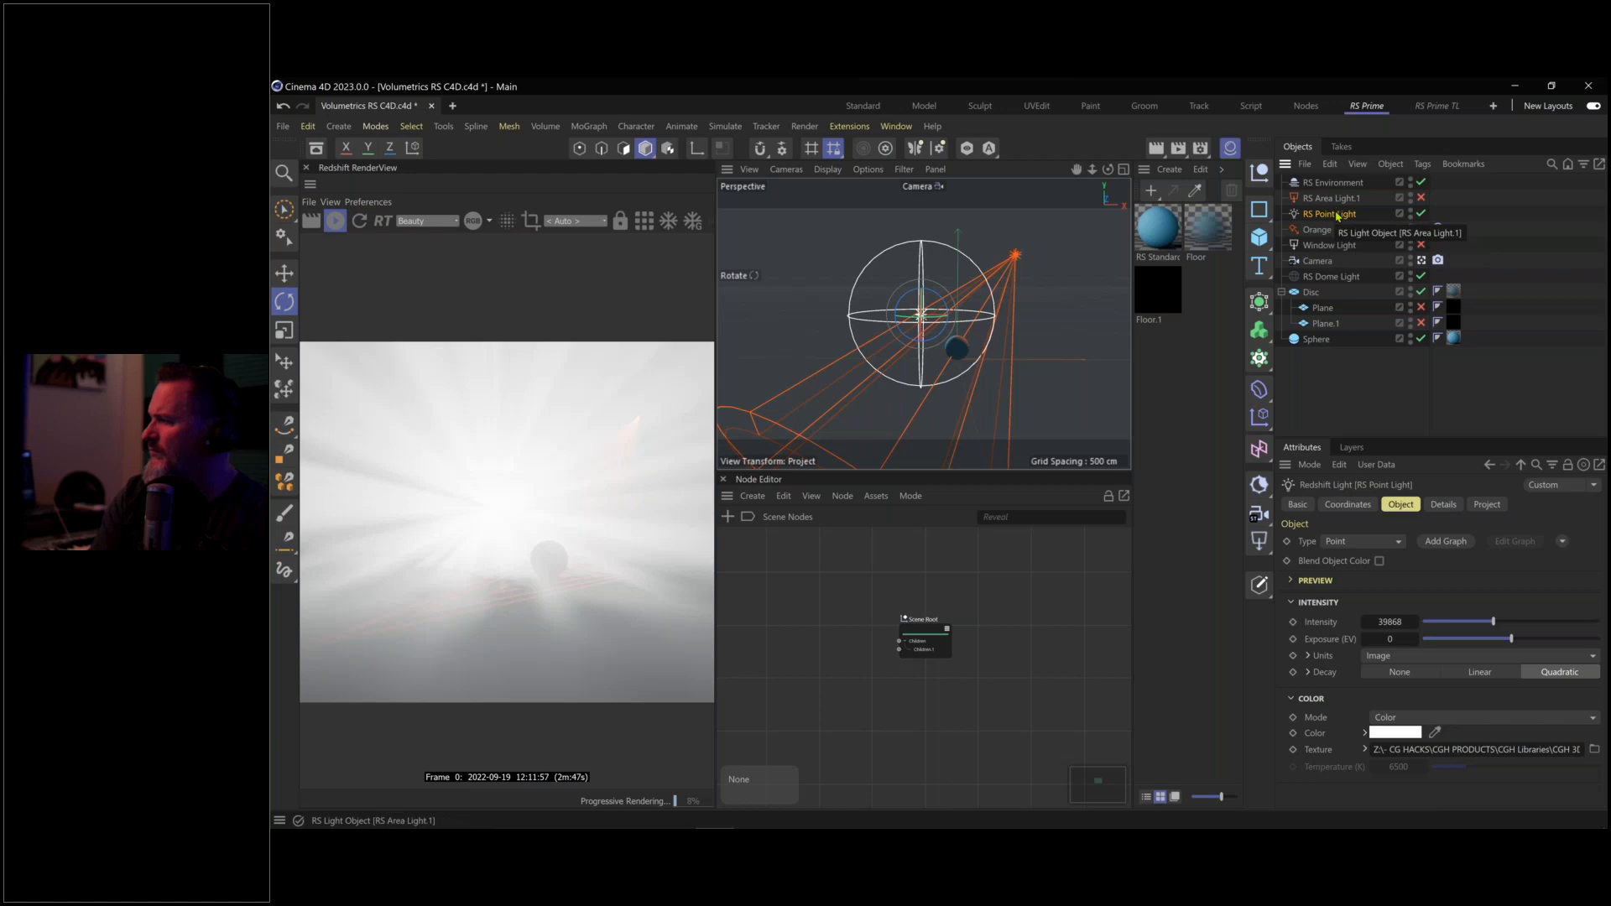
In RS Point Light's Details, drop Volume contribution to 0, then raise it to 0.055
{"action": "left_click", "coordinate": [1445, 504]}
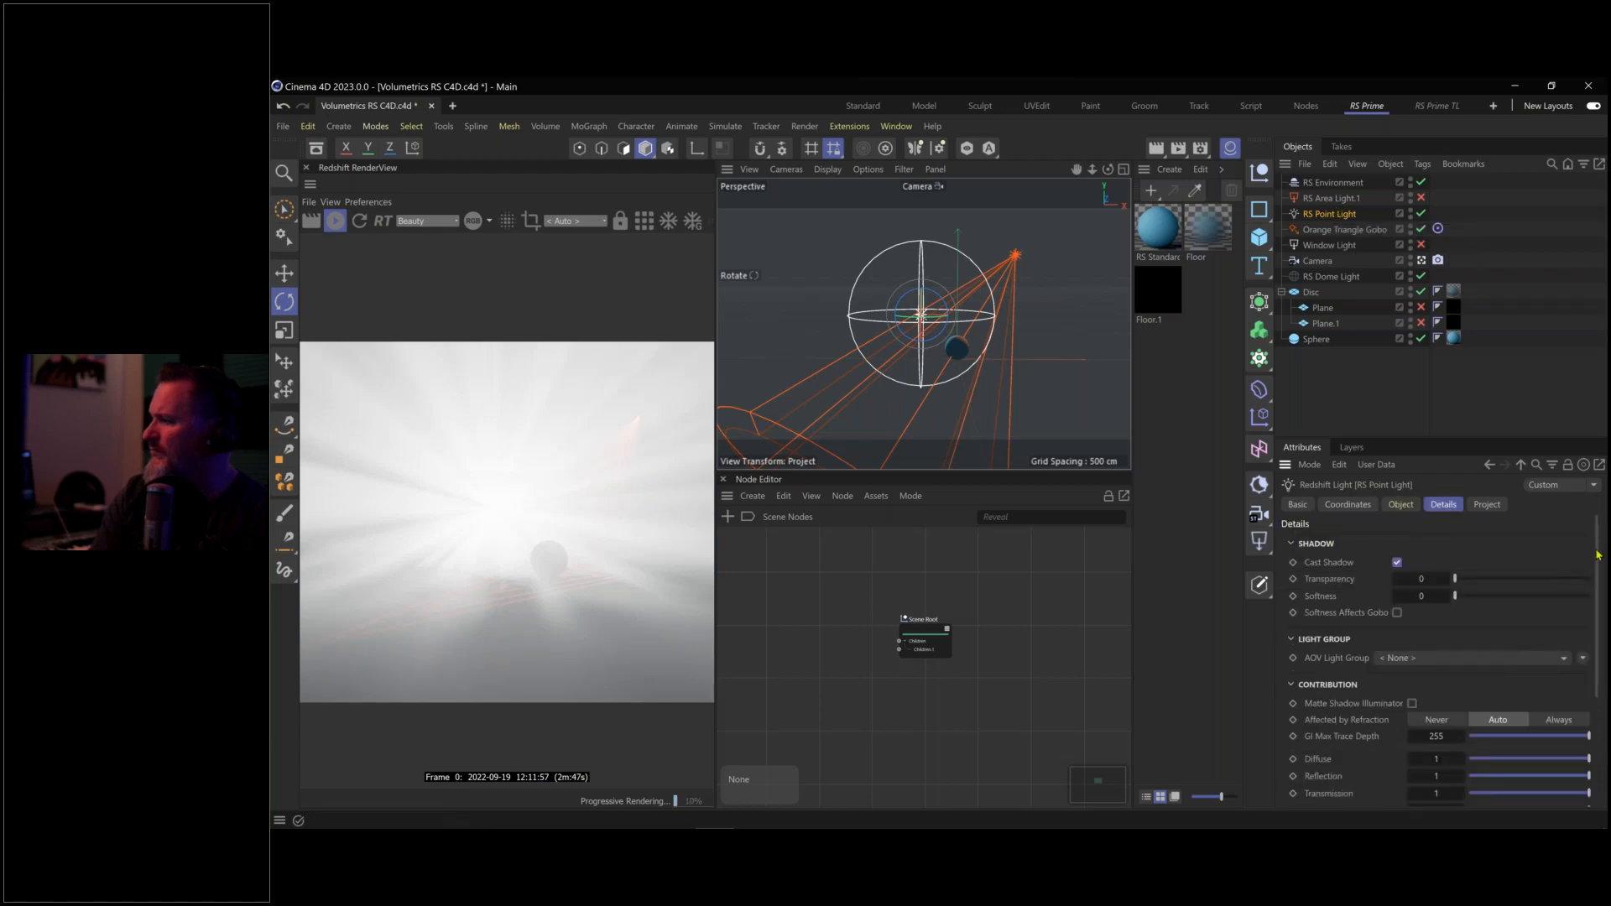
{"action": "left_click_drag", "start_coordinate": [1593, 550], "coordinate": [1376, 711]}
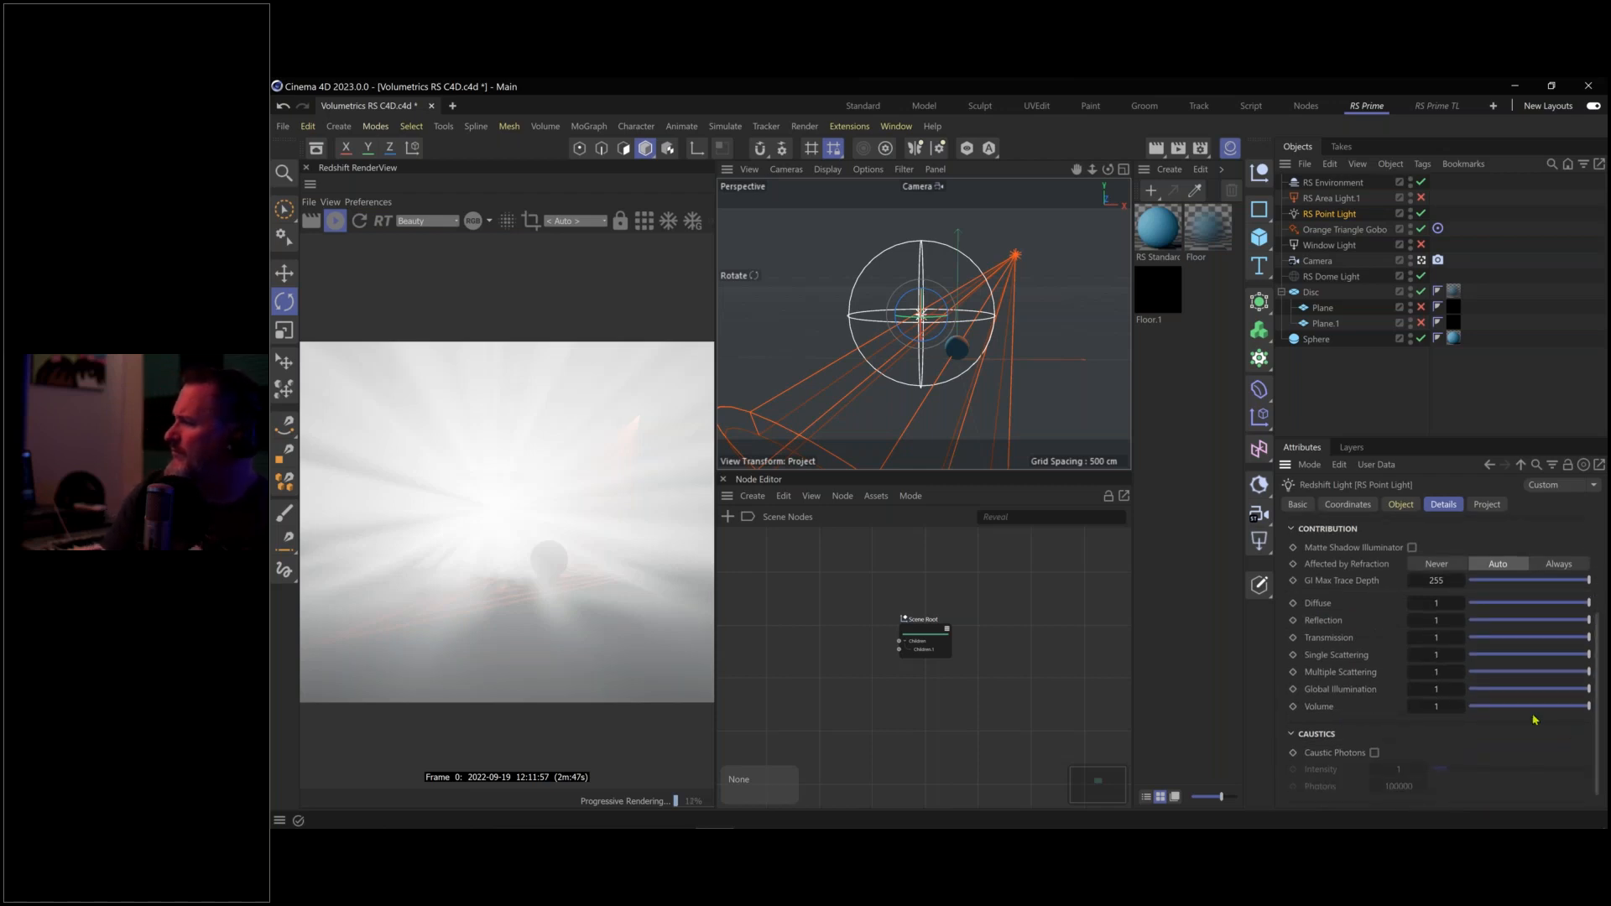
{"action": "left_click_drag", "start_coordinate": [1515, 713], "coordinate": [1360, 716]}
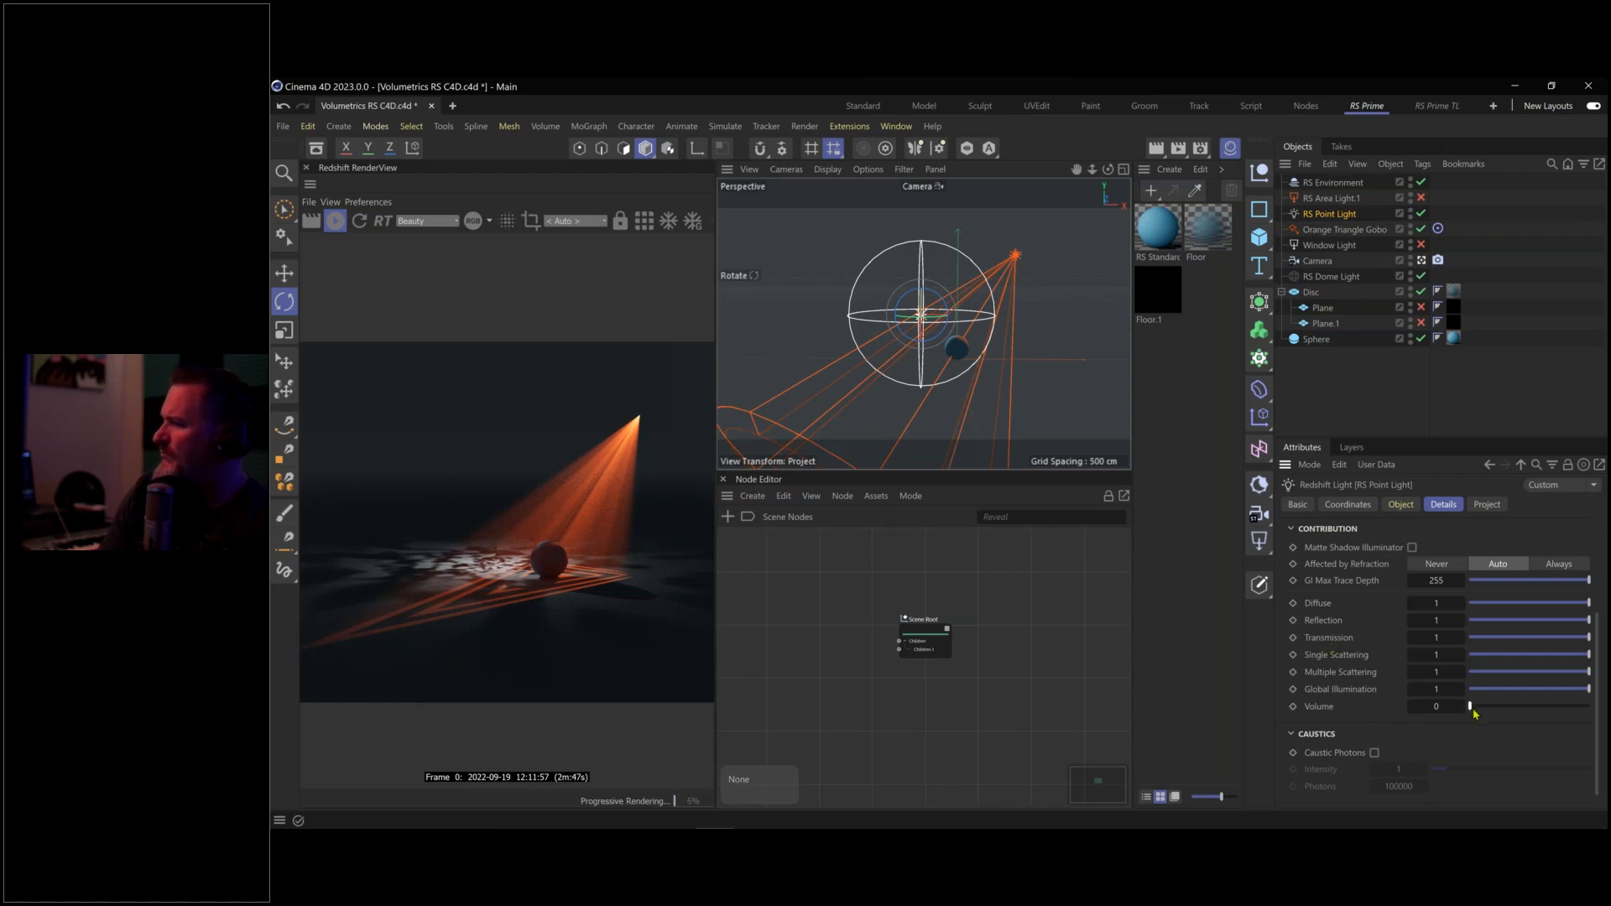
{"action": "left_click_drag", "start_coordinate": [1471, 710], "coordinate": [1478, 710]}
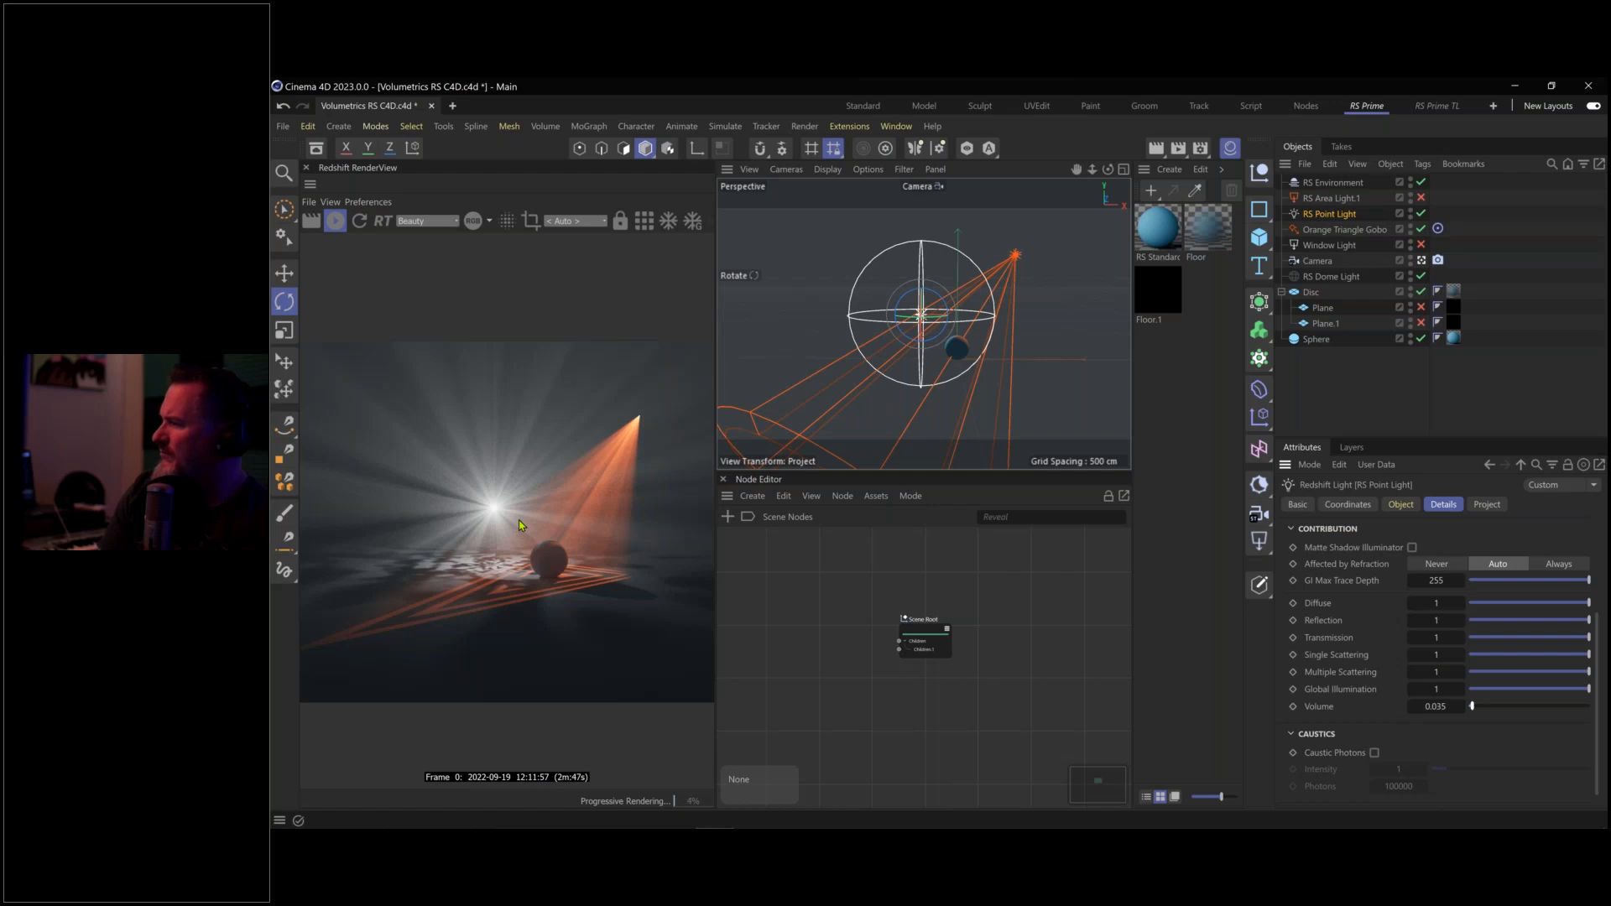
{"action": "left_click_drag", "start_coordinate": [1471, 707], "coordinate": [1475, 708]}
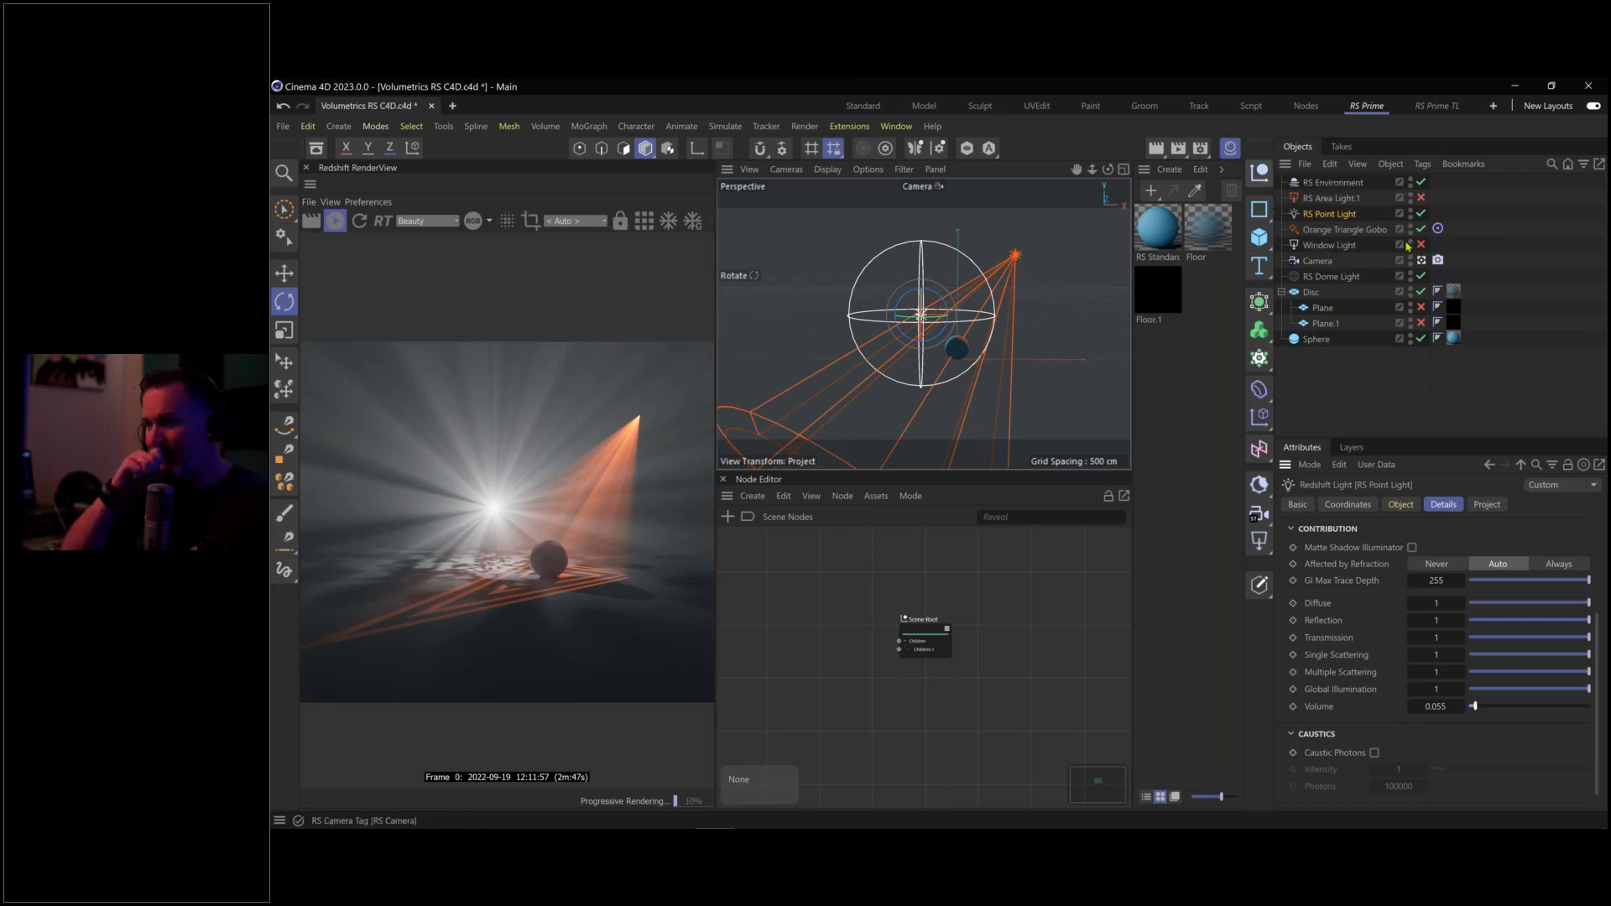
Compare RS Point Light off and on, move in close to the sphere, and show its intensity and colour settings
{"action": "left_click", "coordinate": [1421, 213]}
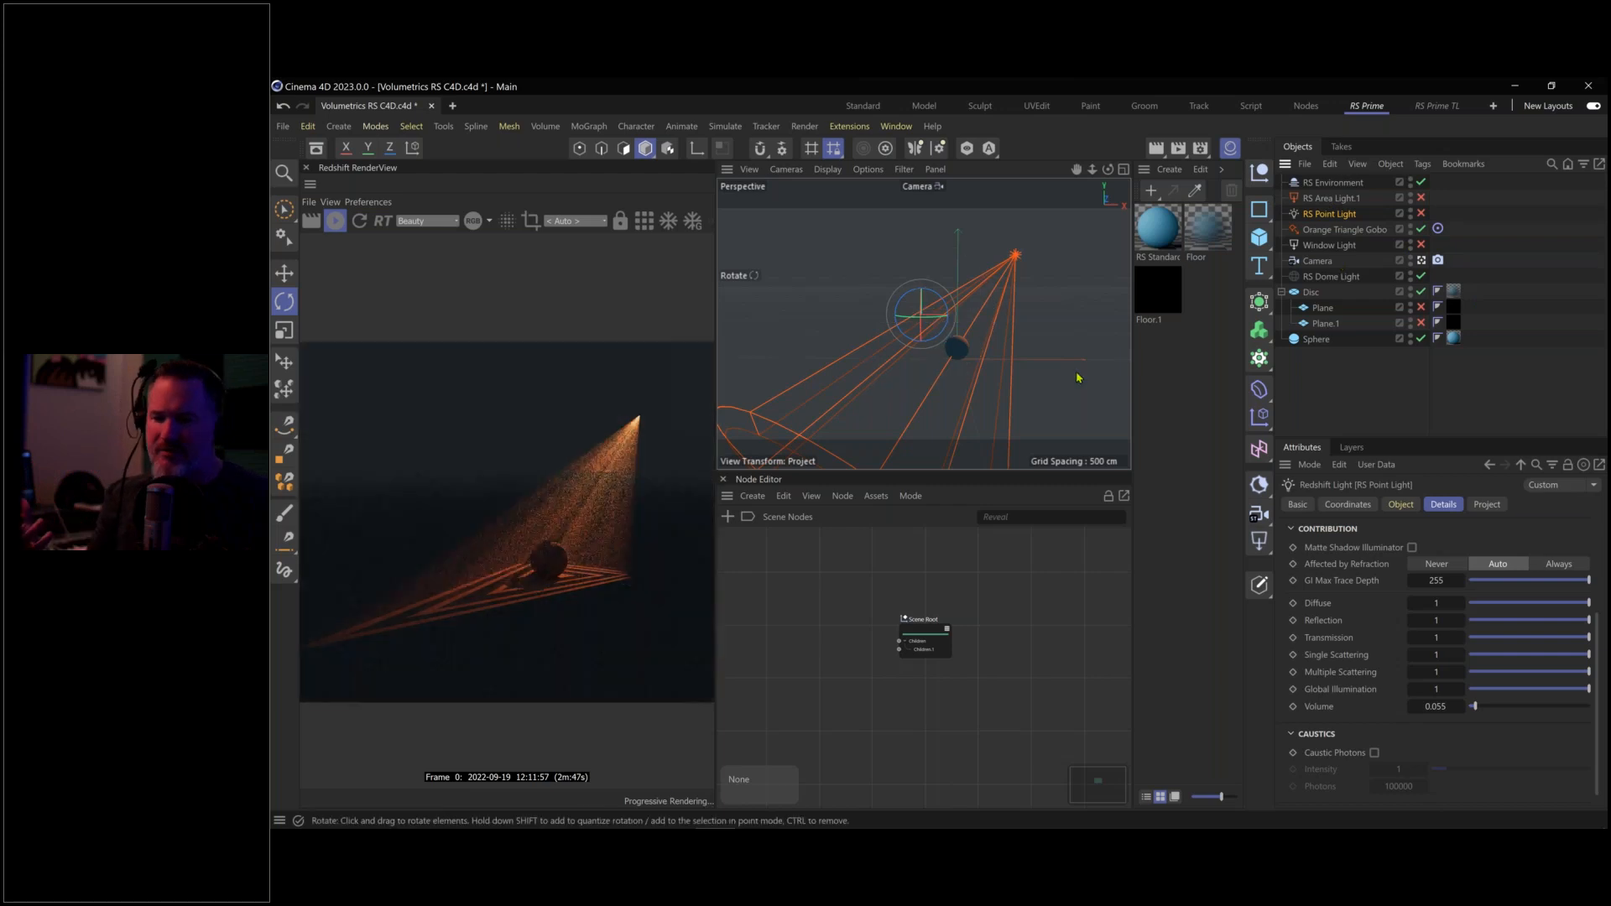
{"action": "left_click", "coordinate": [1420, 214]}
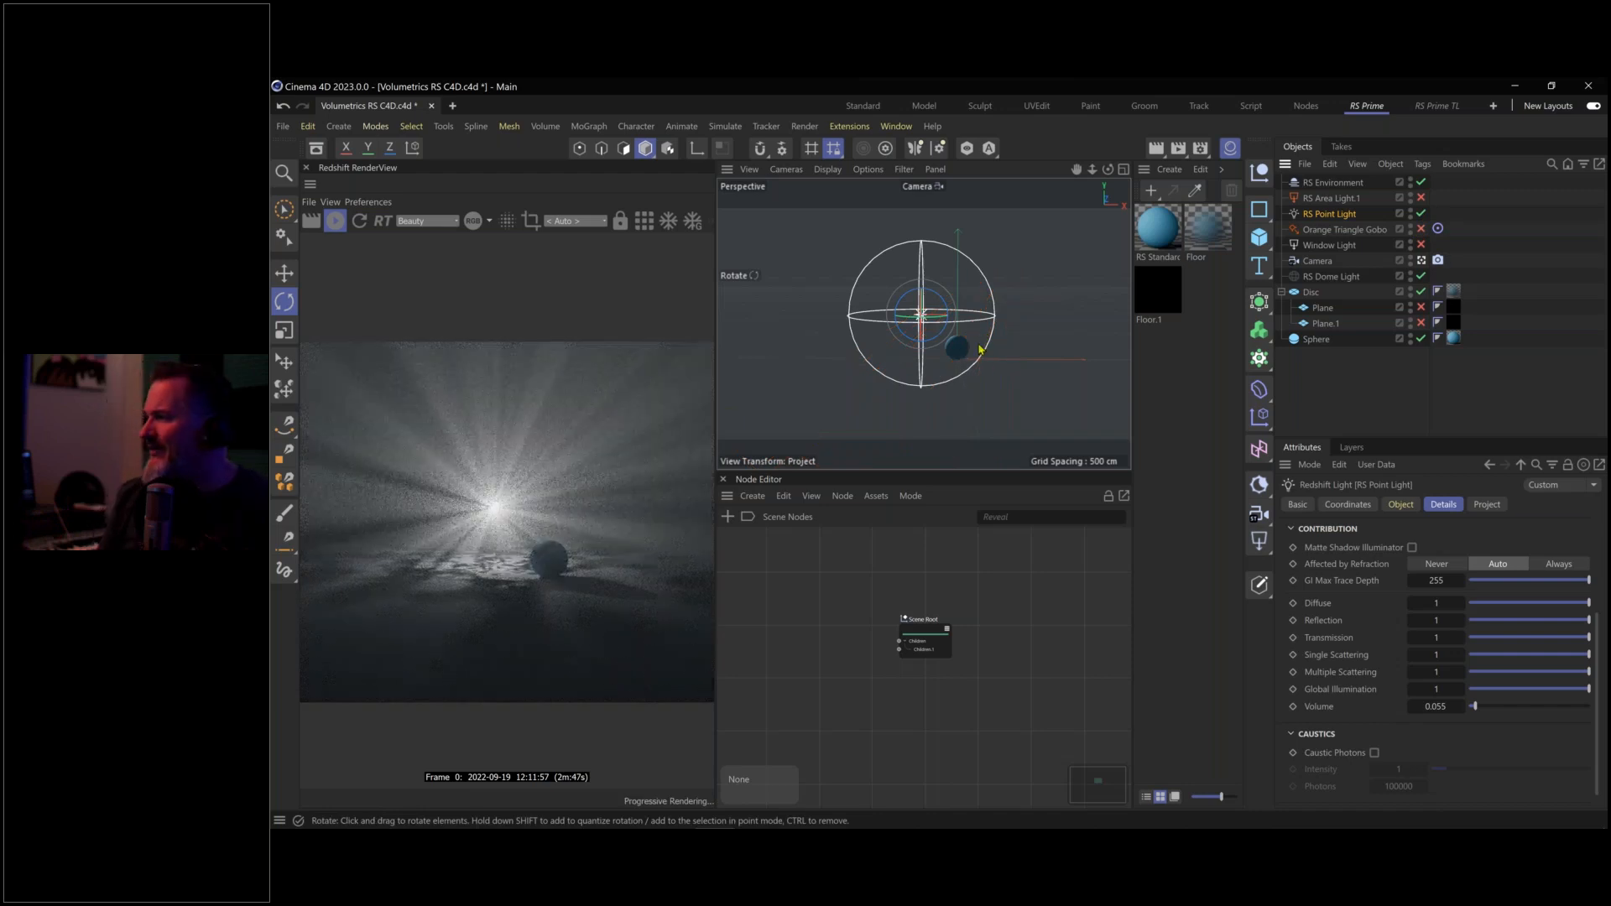
{"action": "mouse_move", "coordinate": [959, 349]}
{"action": "left_mouse_down"}
{"action": "mouse_move", "coordinate": [999, 339]}
{"action": "mouse_move", "coordinate": [961, 338]}
{"action": "mouse_move", "coordinate": [1001, 375]}
{"action": "left_mouse_up"}
{"action": "scroll", "coordinate": [993, 341], "scroll_direction": "up", "scroll_amount": 2}
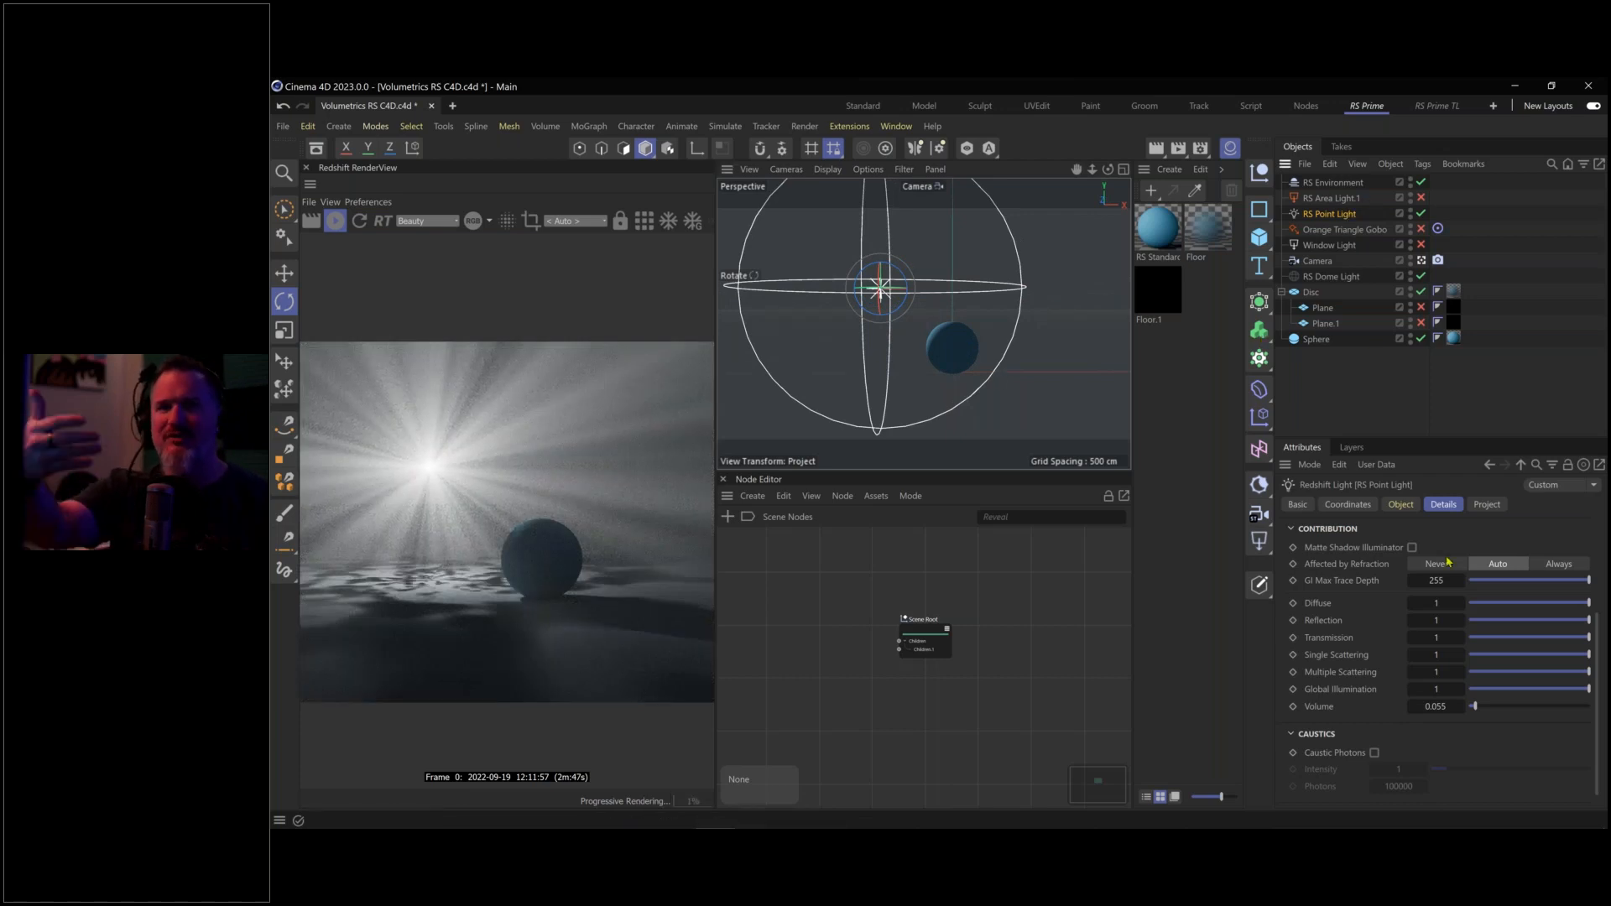
{"action": "left_click", "coordinate": [1414, 511]}
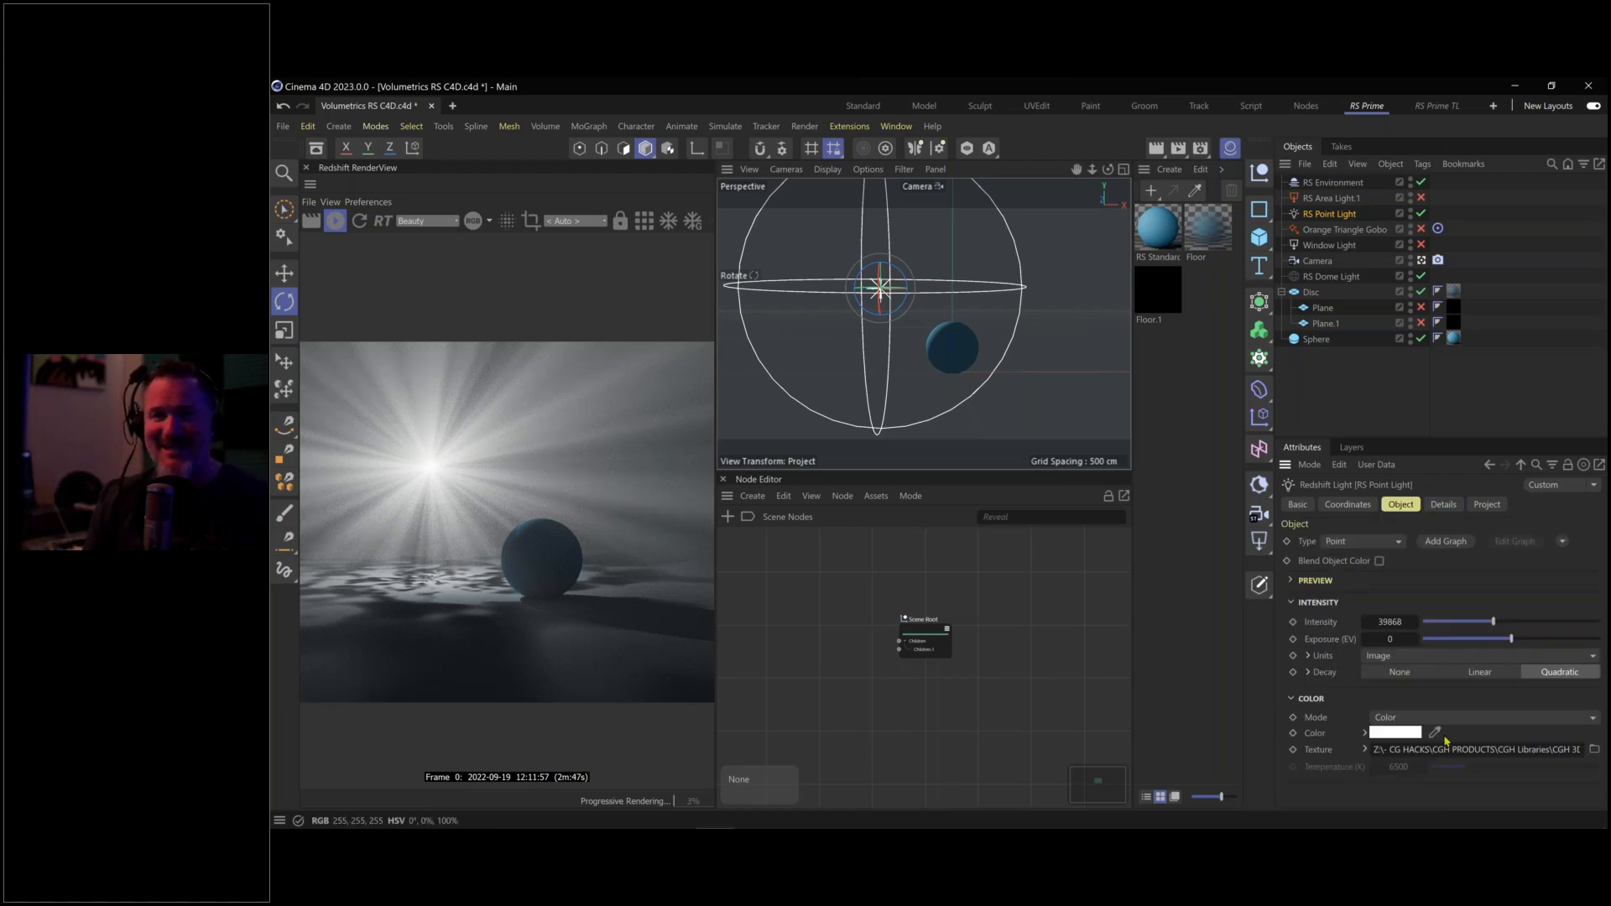
Make RS Point Light cyan at hue 186° and lower its intensity to 5947
{"action": "left_click", "coordinate": [1396, 733]}
{"action": "left_click_drag", "start_coordinate": [1451, 779], "coordinate": [1515, 792]}
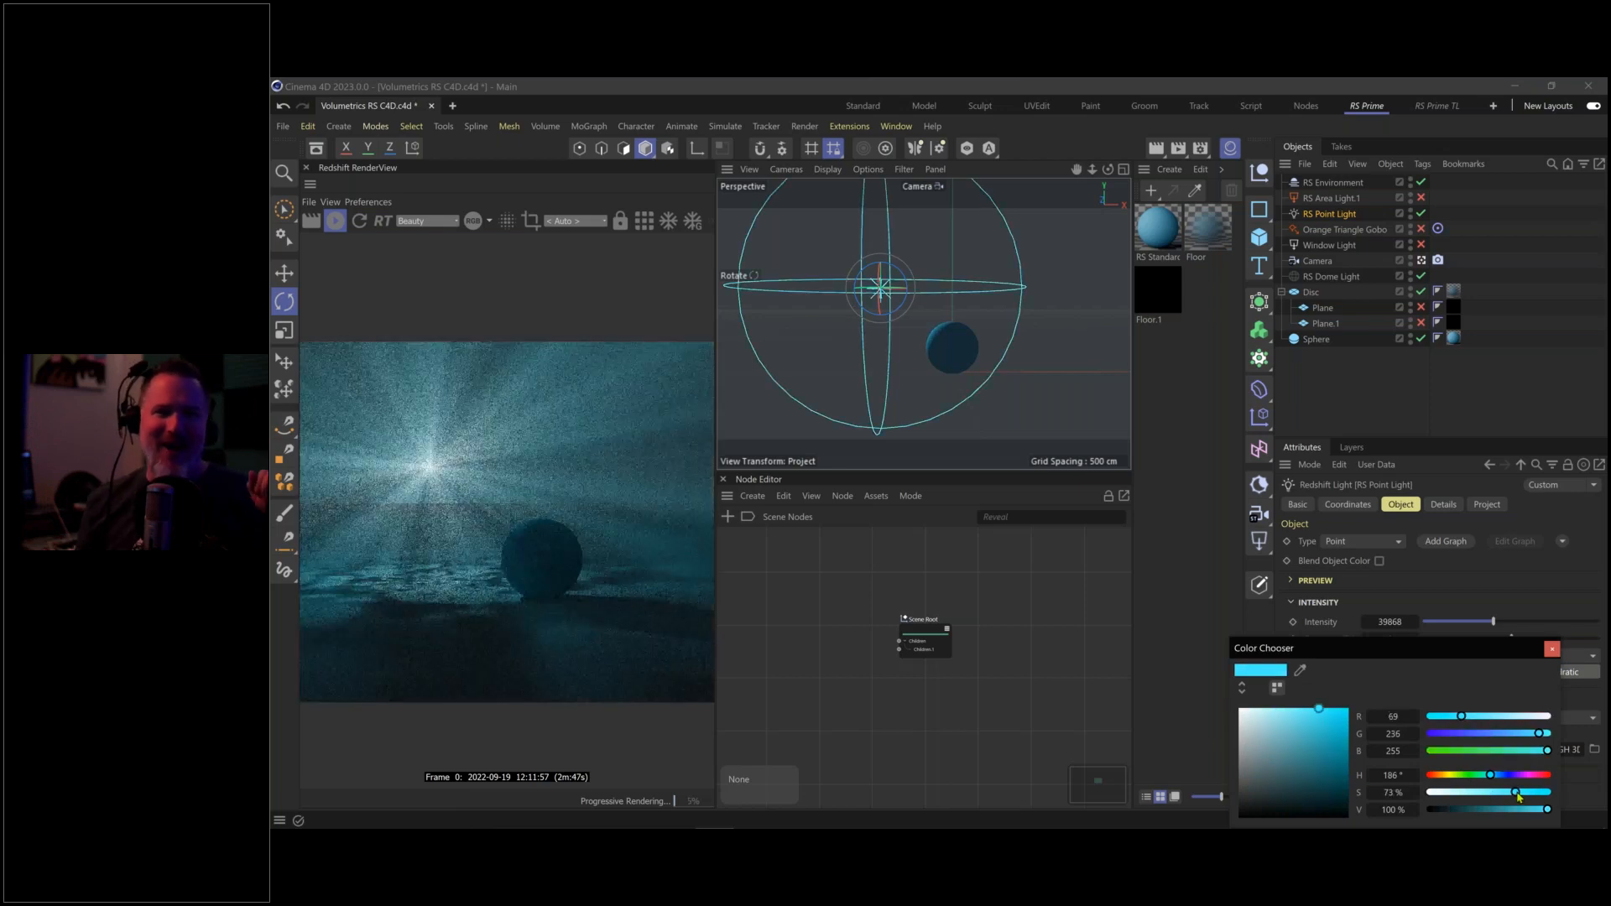
{"action": "left_click", "coordinate": [1554, 655]}
{"action": "left_click_drag", "start_coordinate": [1492, 622], "coordinate": [1434, 627]}
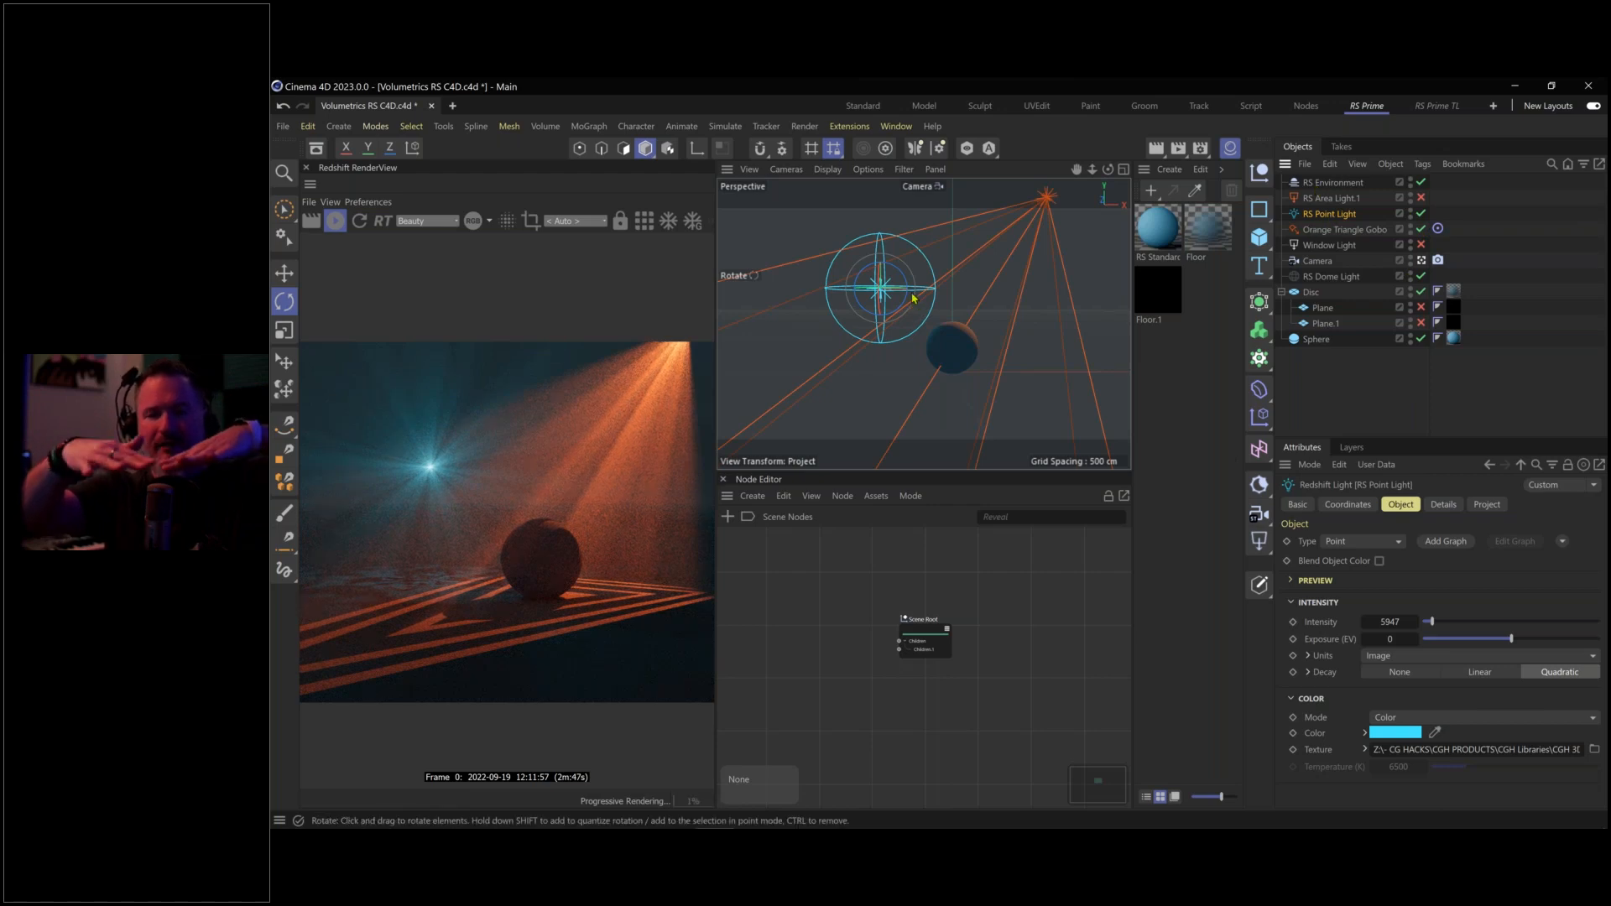
Nudge the cyan point light left and Ctrl-drag a duplicate, RS Point Light.1, to the right
{"action": "key", "text": "e"}
{"action": "left_click_drag", "start_coordinate": [895, 296], "coordinate": [895, 296]}
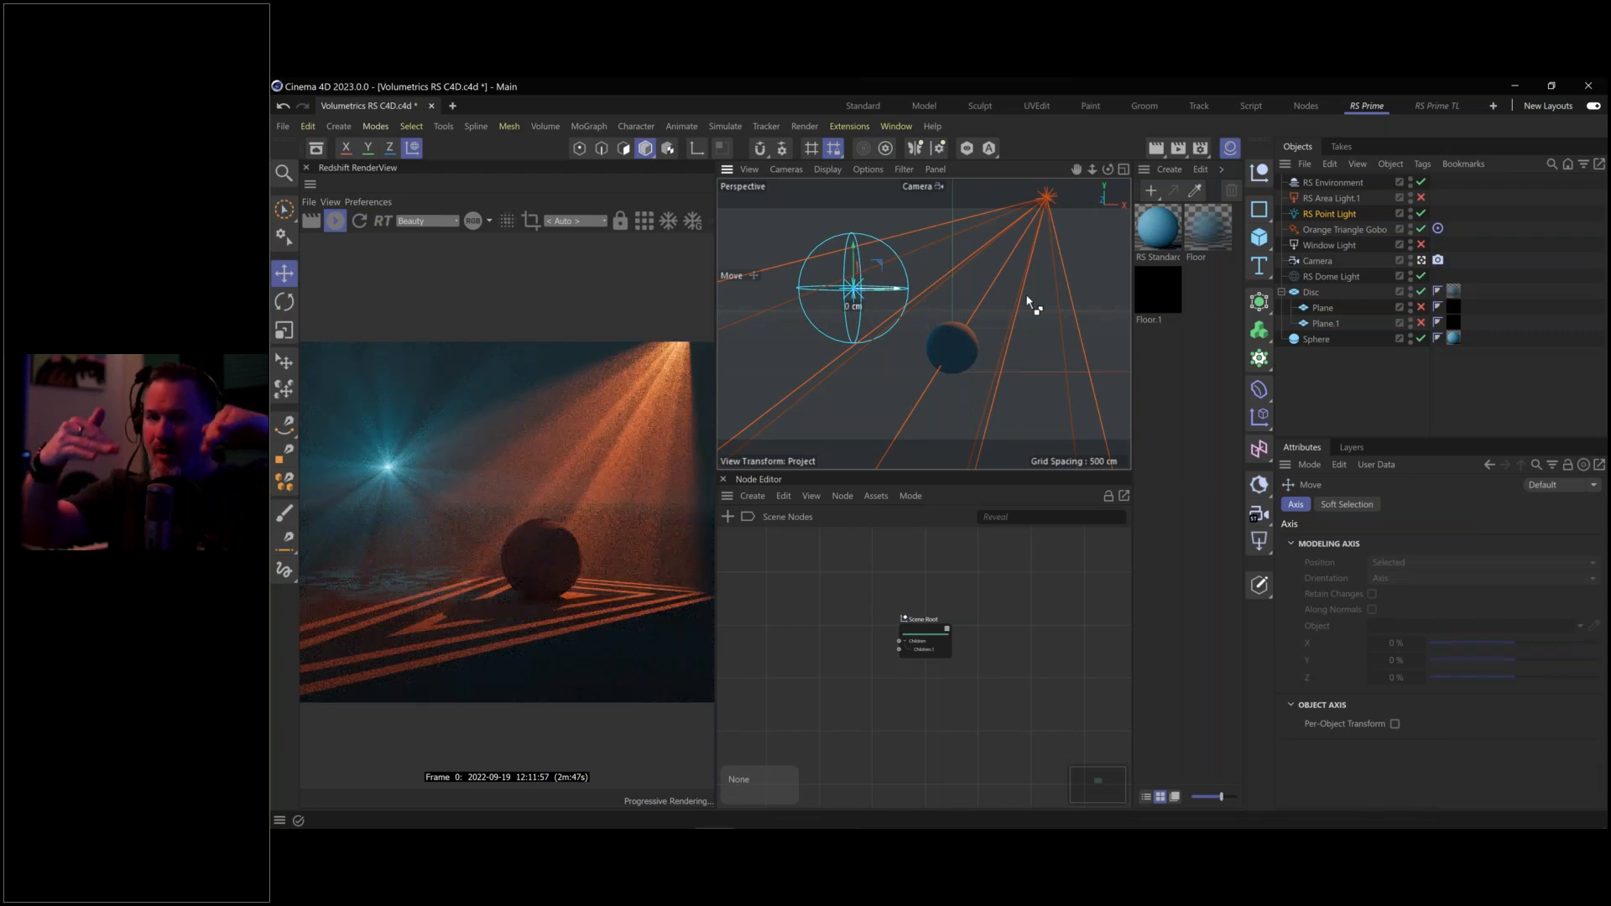
{"action": "left_click_drag", "start_coordinate": [1028, 299], "coordinate": [1092, 295]}
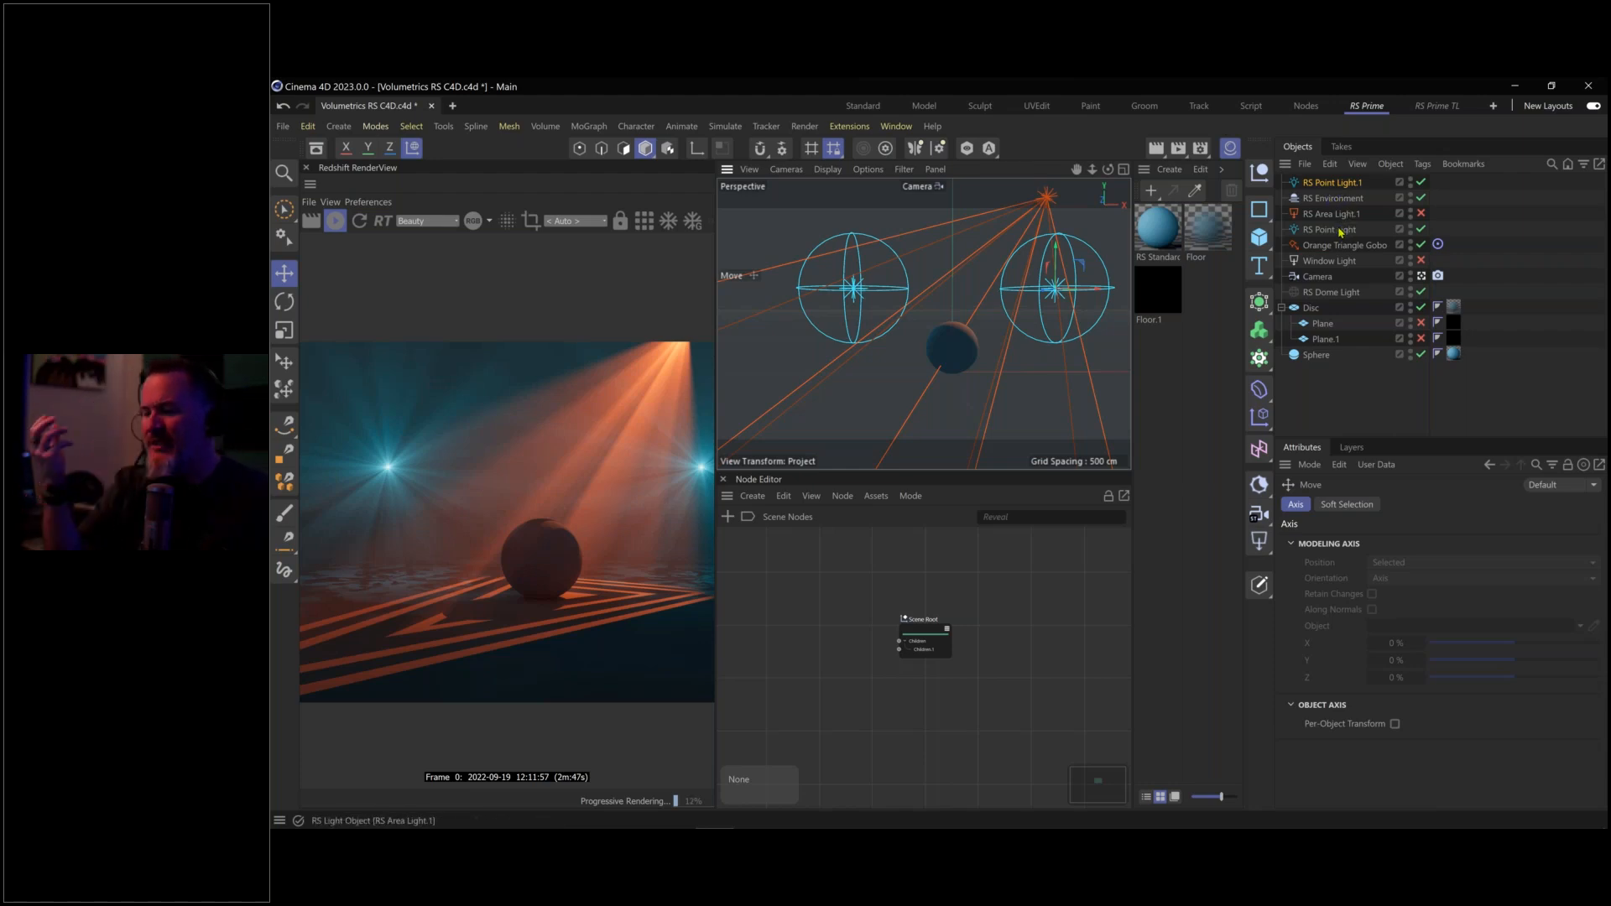
{"action": "left_click_drag", "start_coordinate": [1329, 229], "coordinate": [1340, 193]}
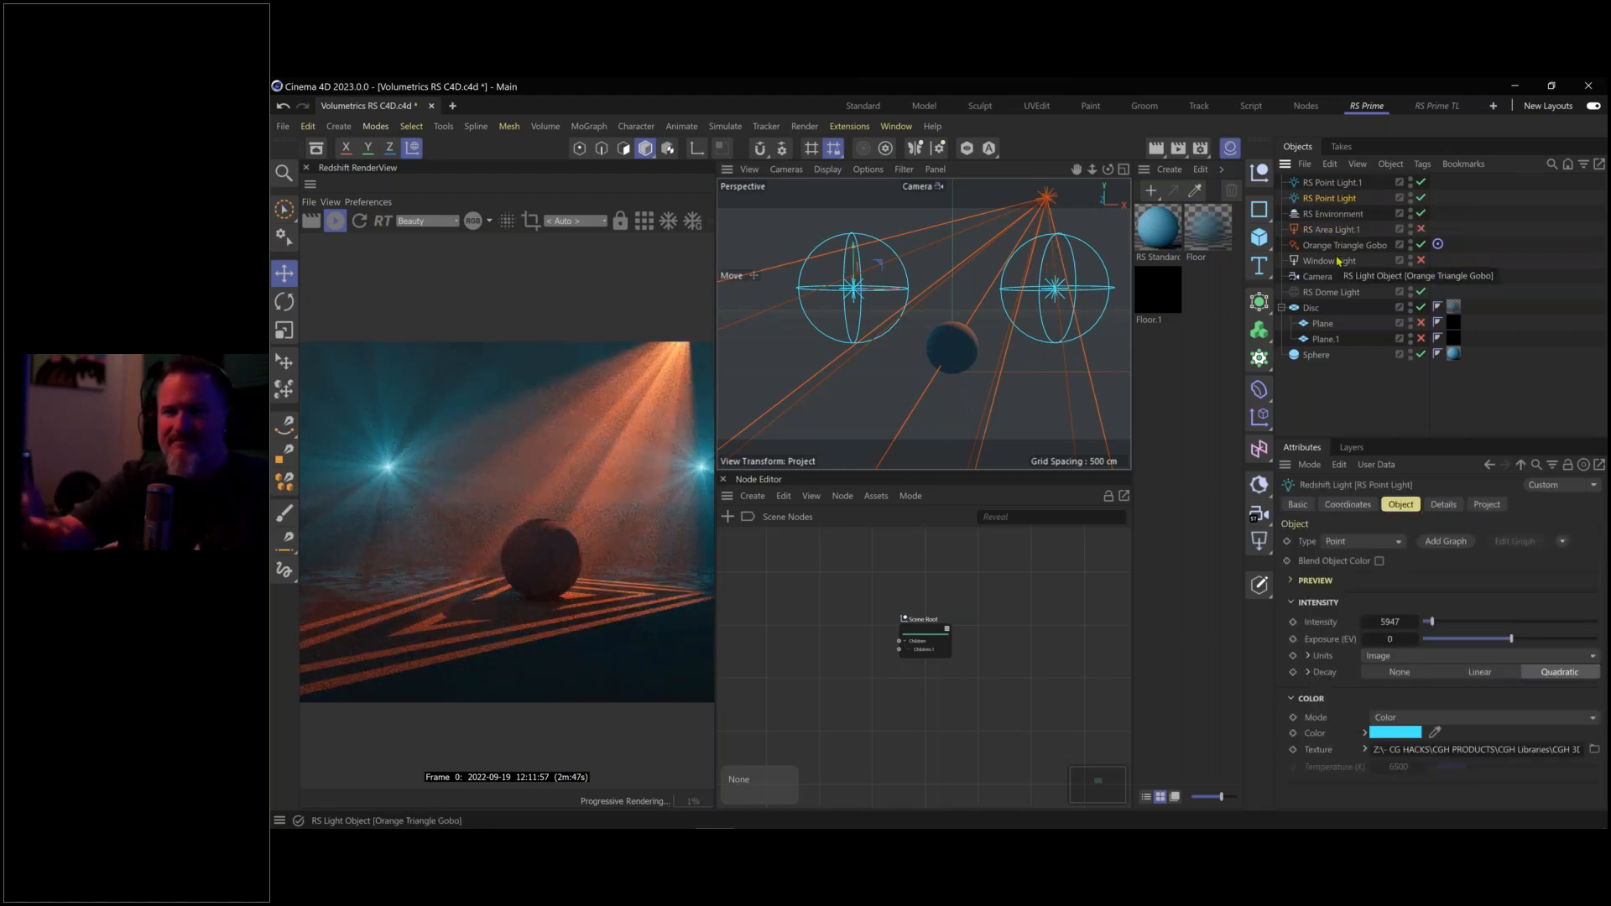
{"action": "left_click", "coordinate": [1334, 183], "text": "shift"}
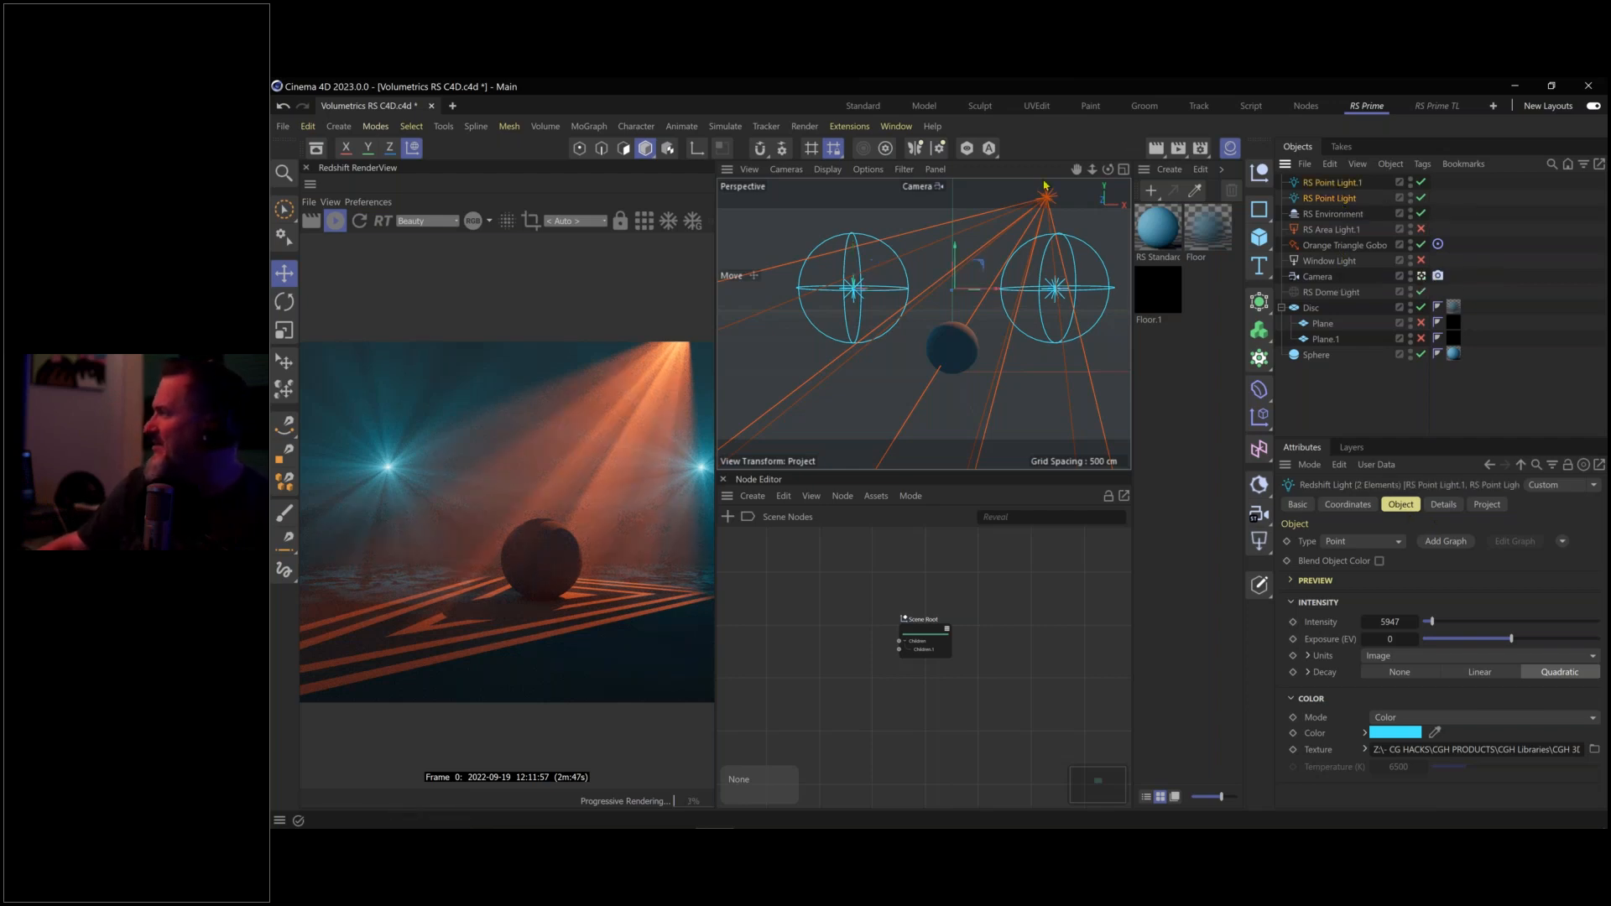
{"action": "scroll", "coordinate": [589, 405], "scroll_direction": "down", "scroll_amount": 3}
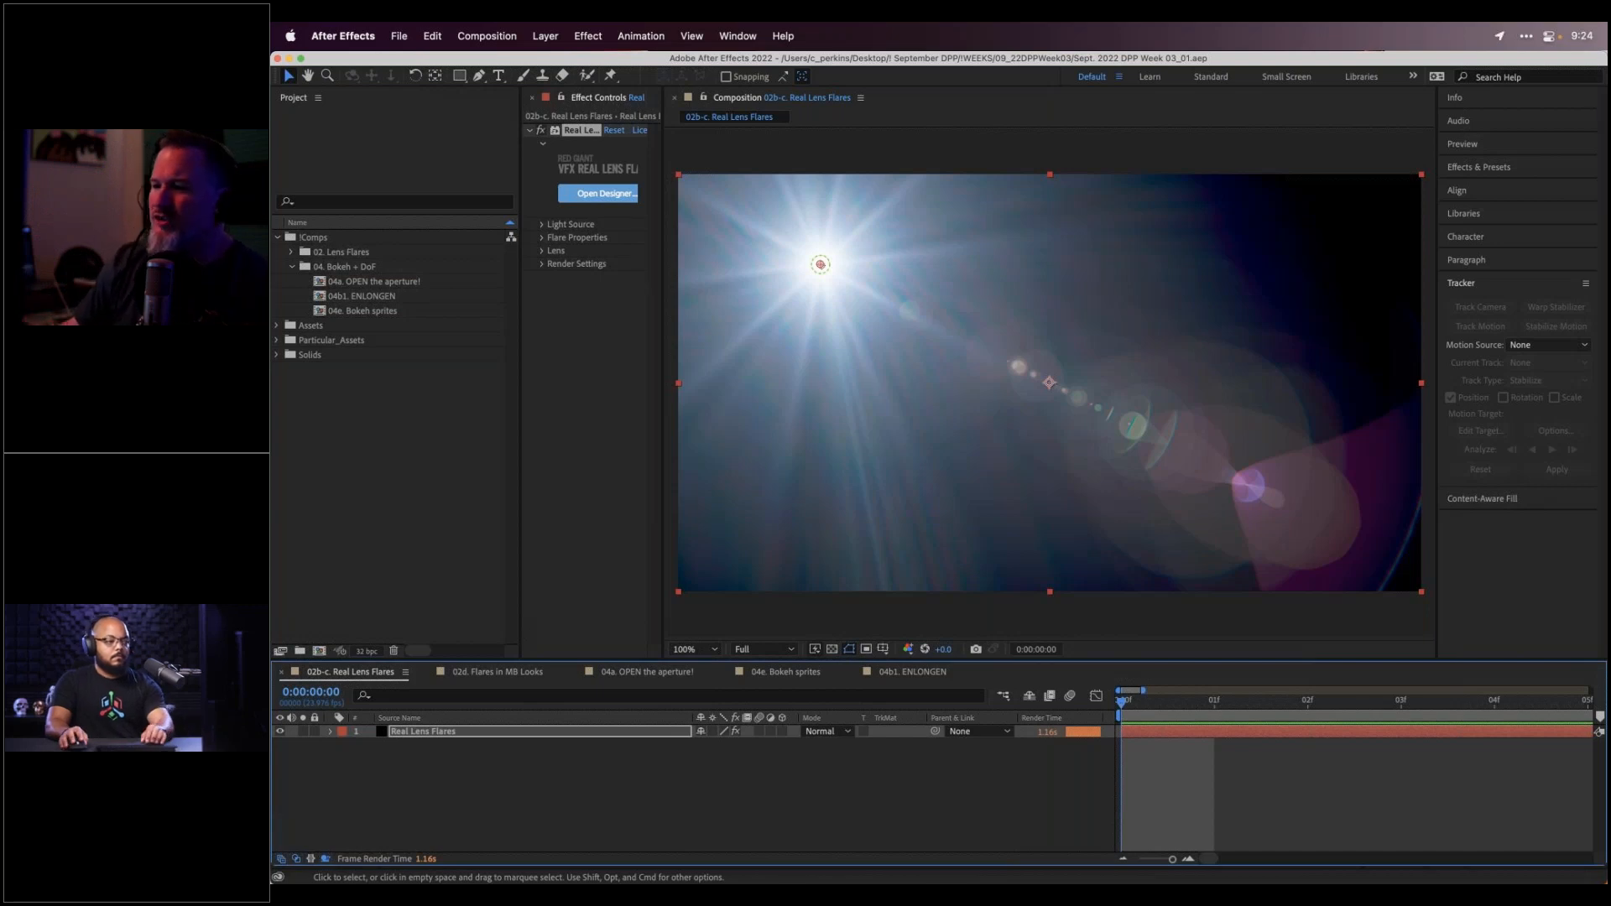
Select the Real Lens Flares layer and widen Effect Controls by narrowing the Project panel
{"action": "left_click", "coordinate": [593, 730]}
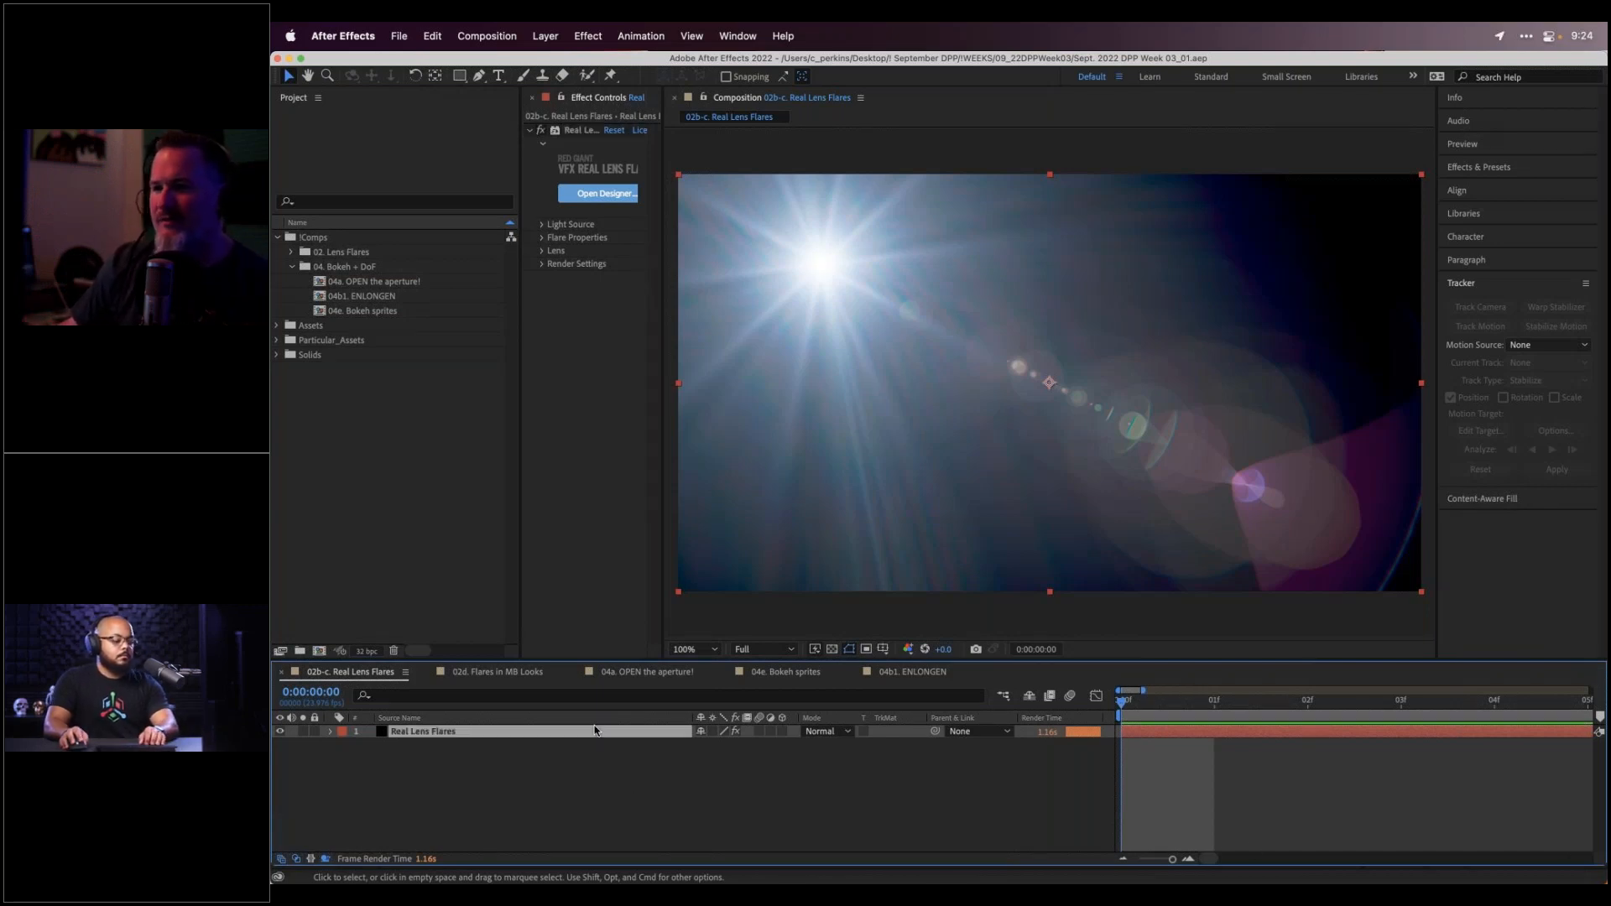
{"action": "left_click_drag", "start_coordinate": [522, 502], "coordinate": [379, 500]}
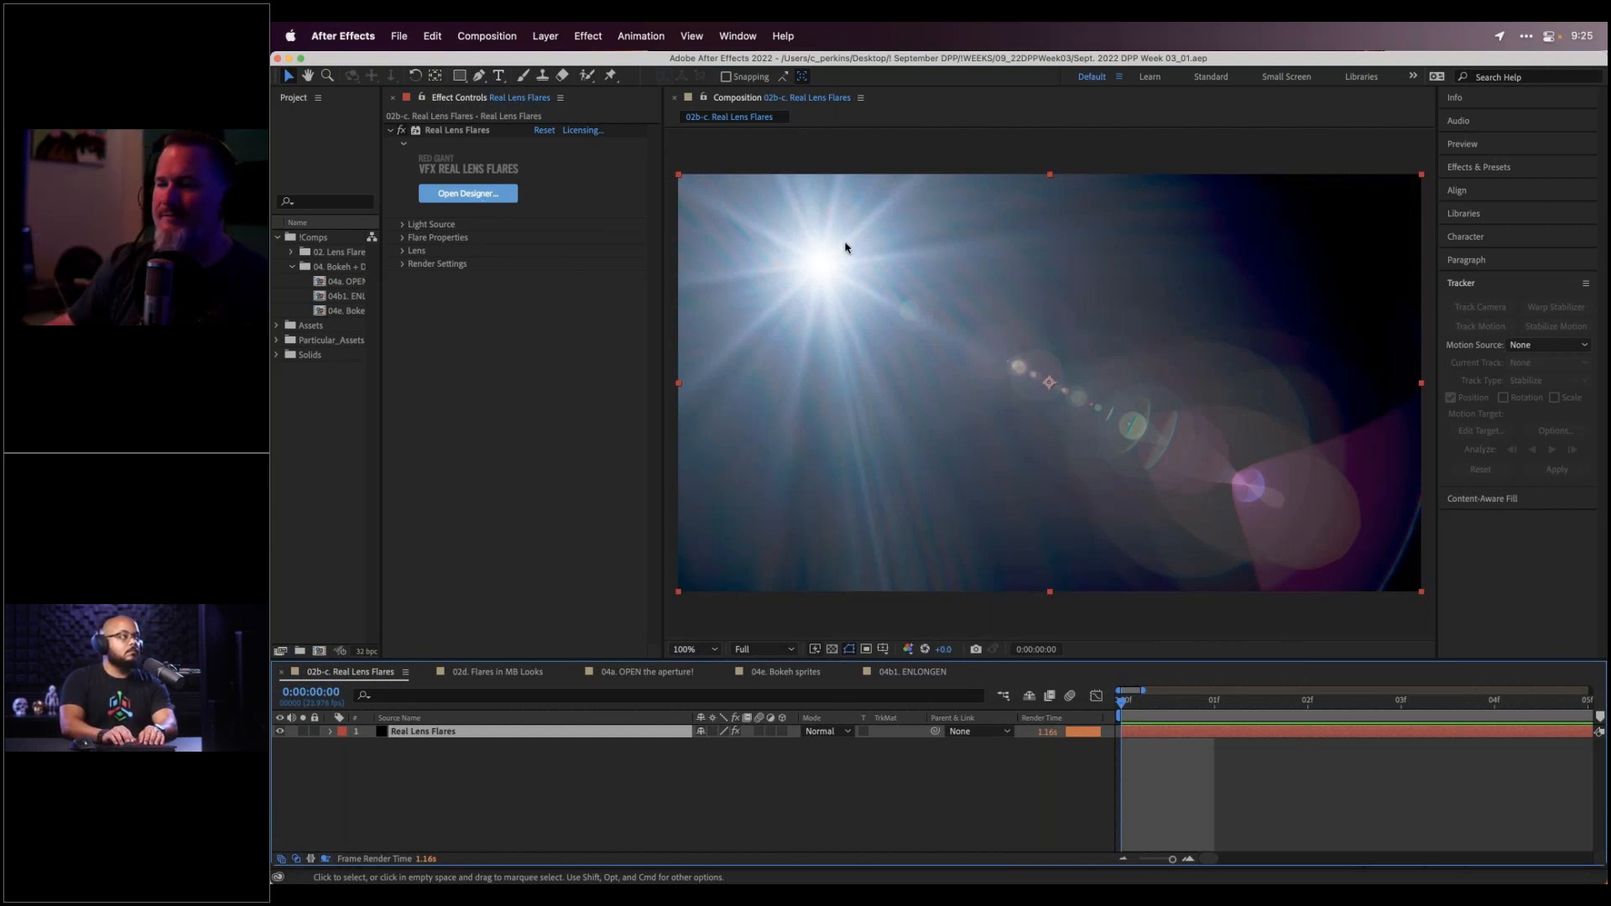
Under Light Source, set the flare's 2D Position to 906.3, 302.1, just right of top centre
{"action": "left_click", "coordinate": [403, 227]}
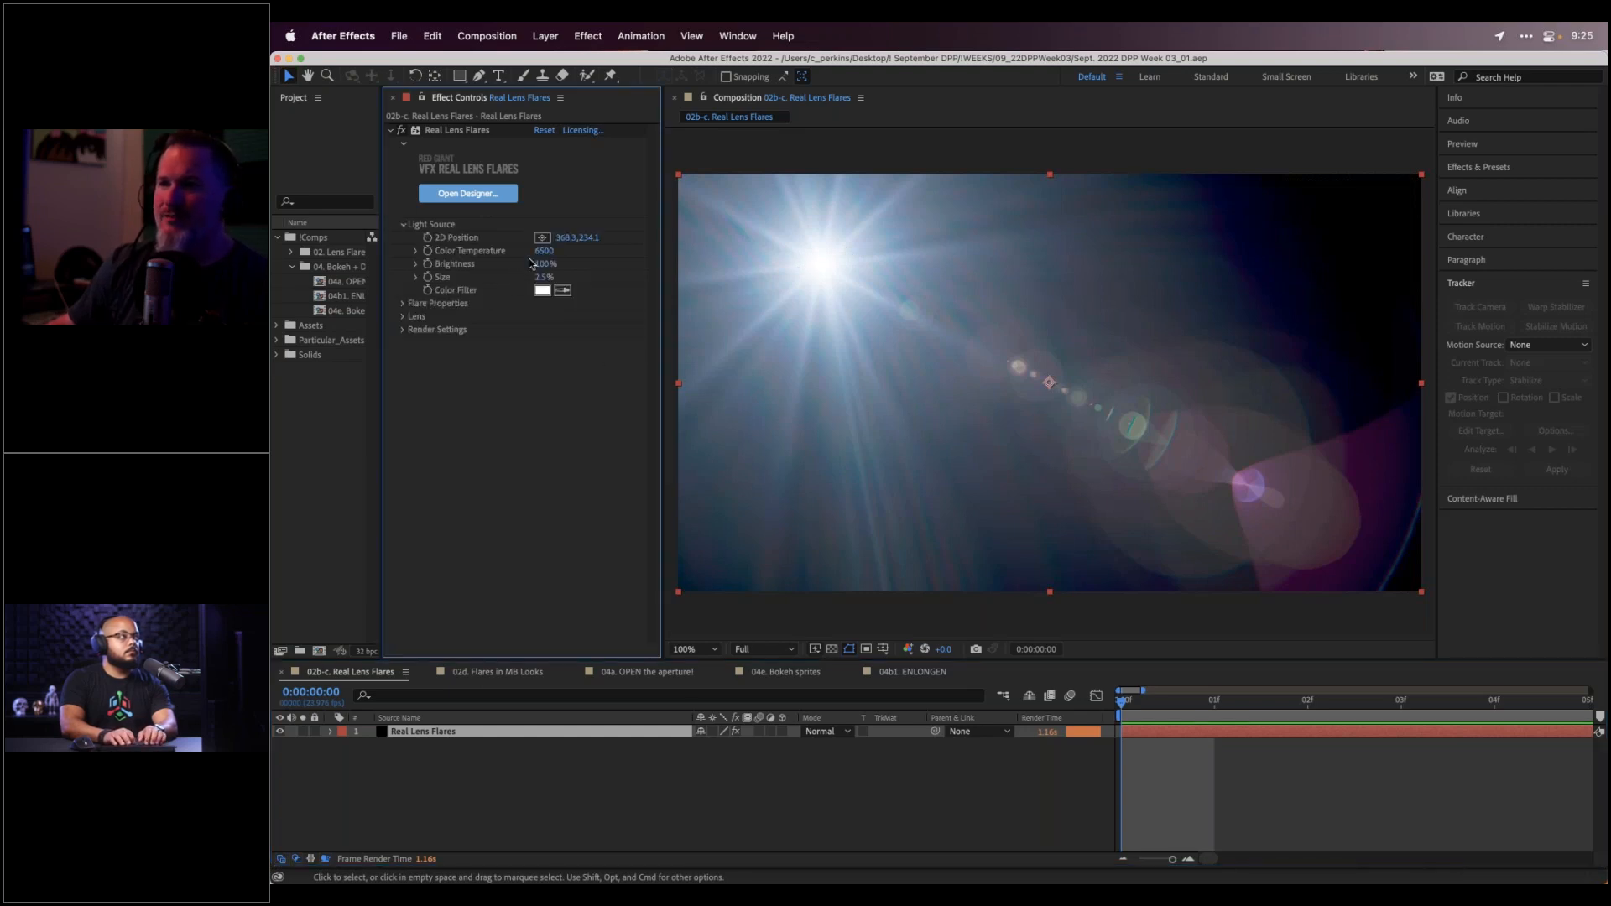
{"action": "left_click_drag", "start_coordinate": [556, 238], "coordinate": [590, 239]}
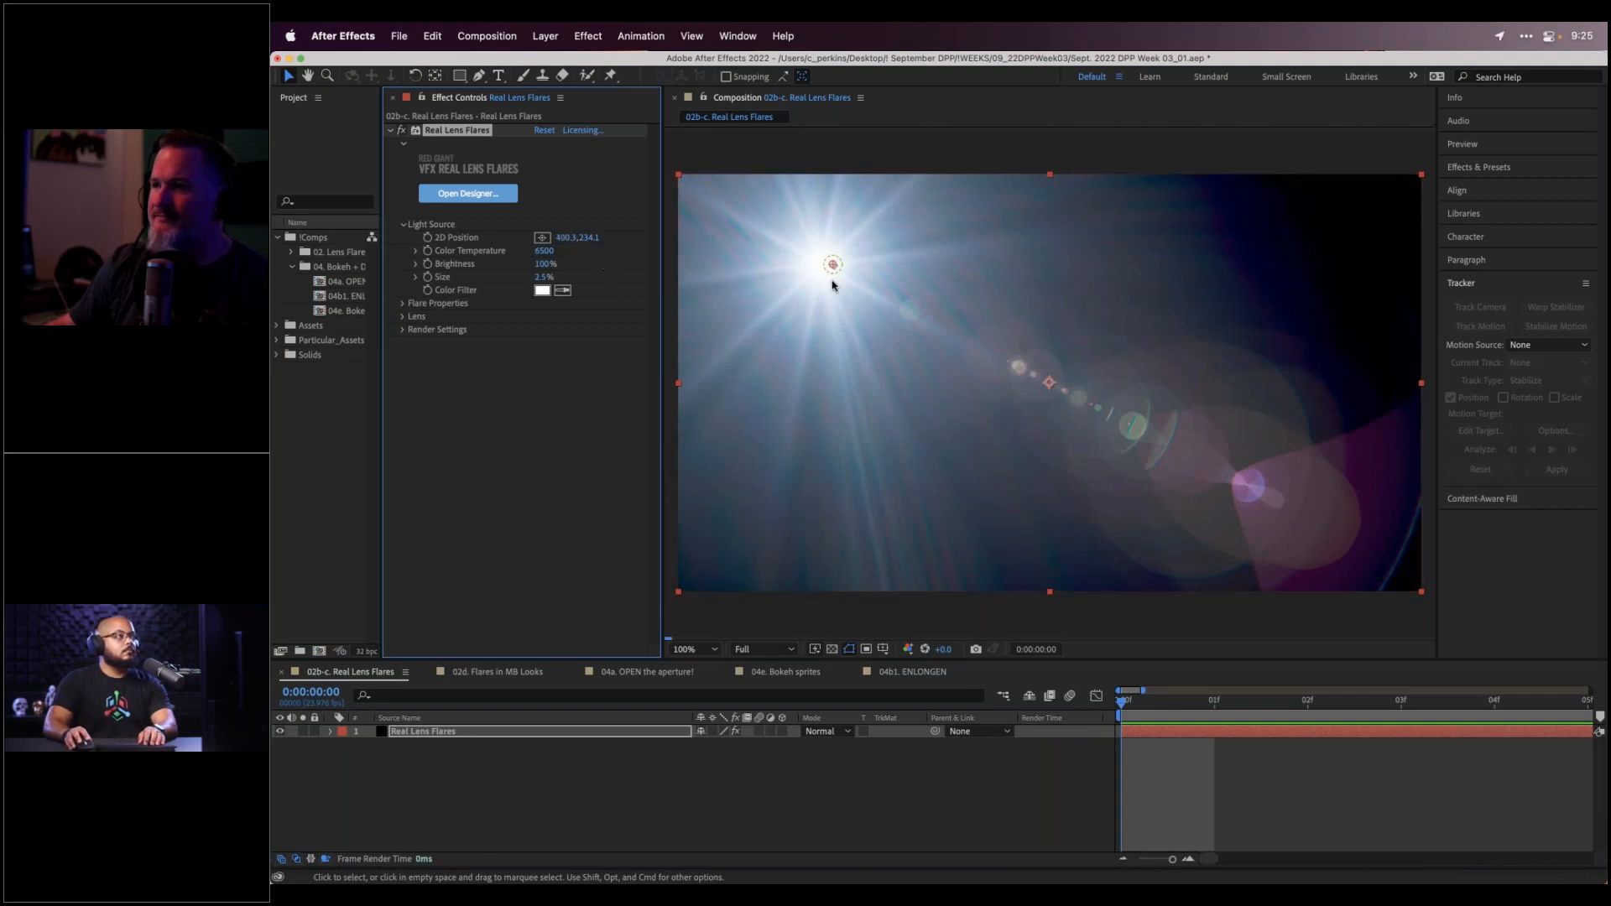
{"action": "left_click_drag", "start_coordinate": [834, 263], "coordinate": [864, 263]}
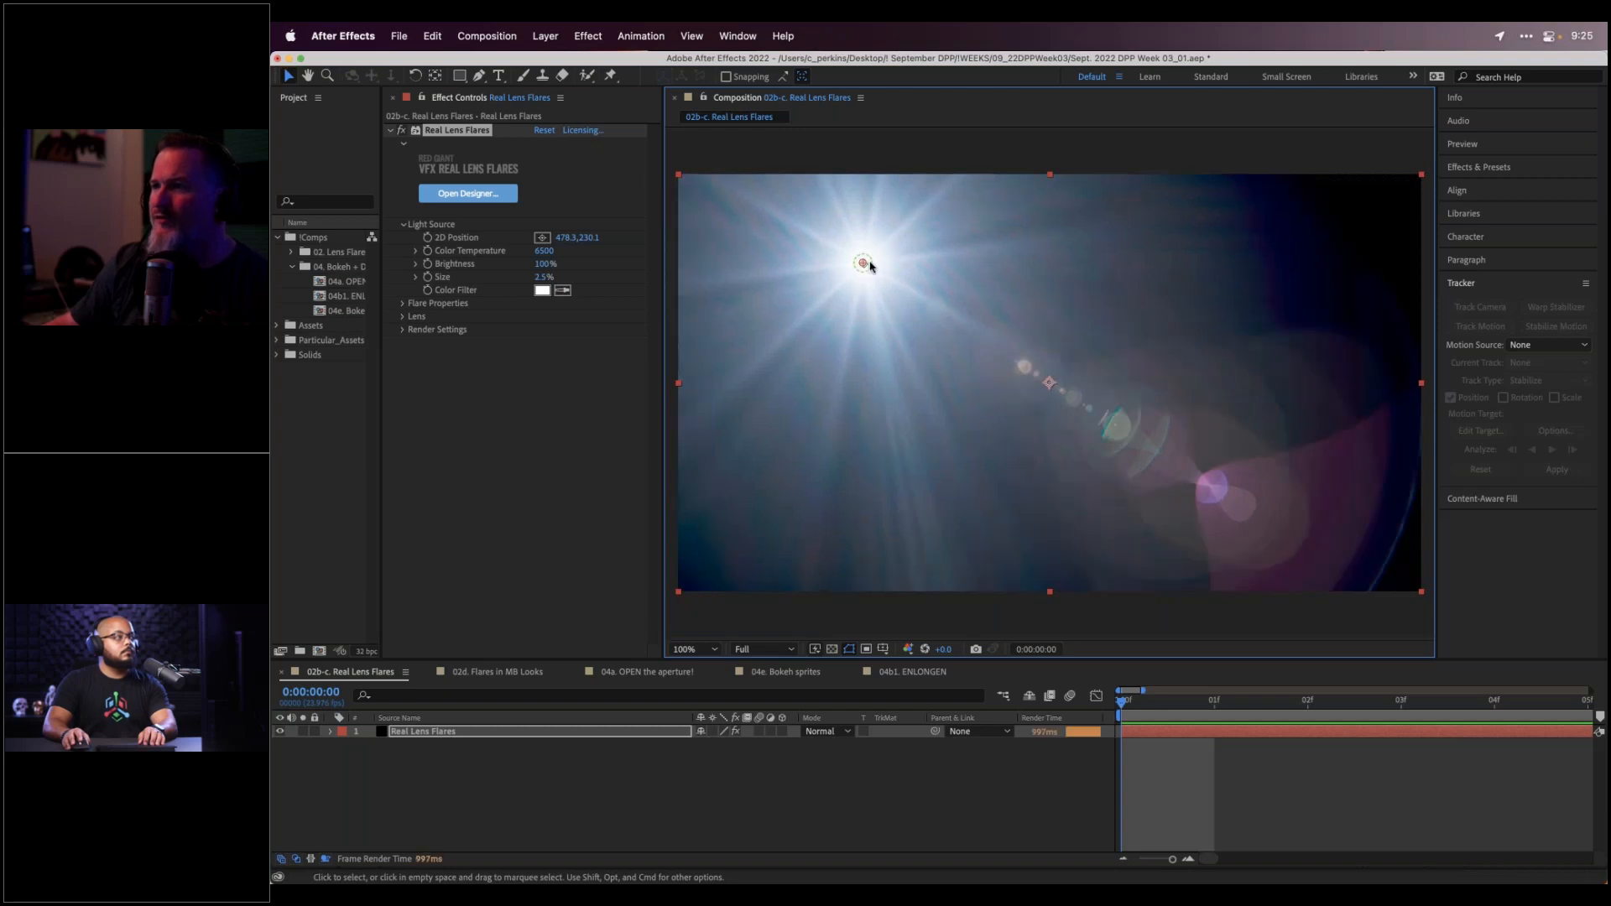
{"action": "left_click_drag", "start_coordinate": [864, 262], "coordinate": [1002, 269]}
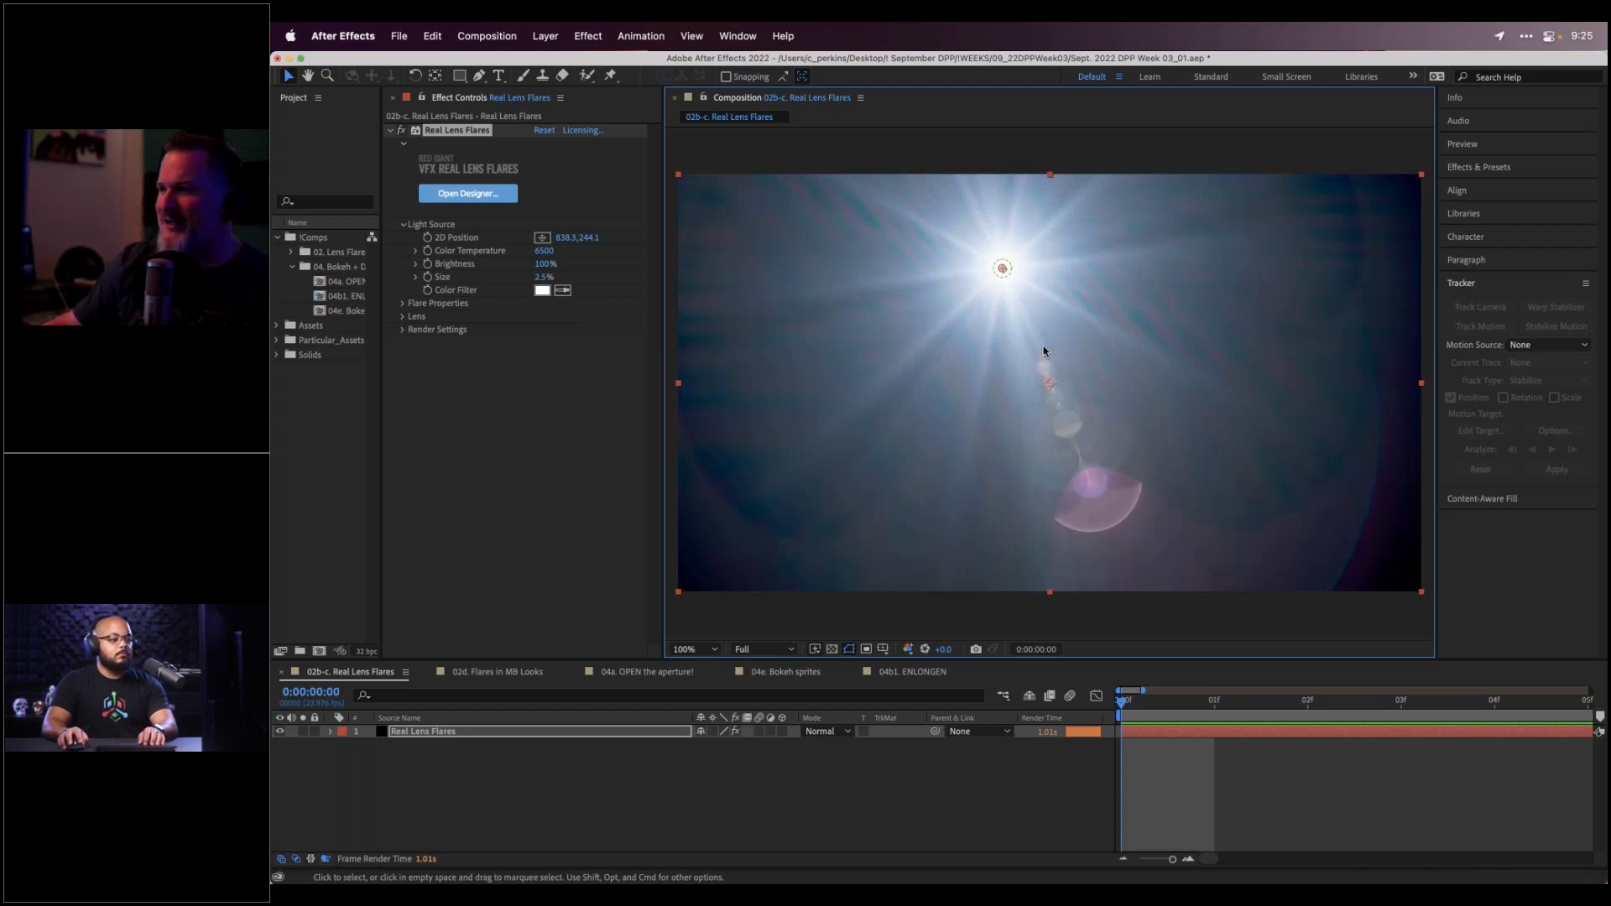
{"action": "left_click_drag", "start_coordinate": [1003, 270], "coordinate": [869, 270]}
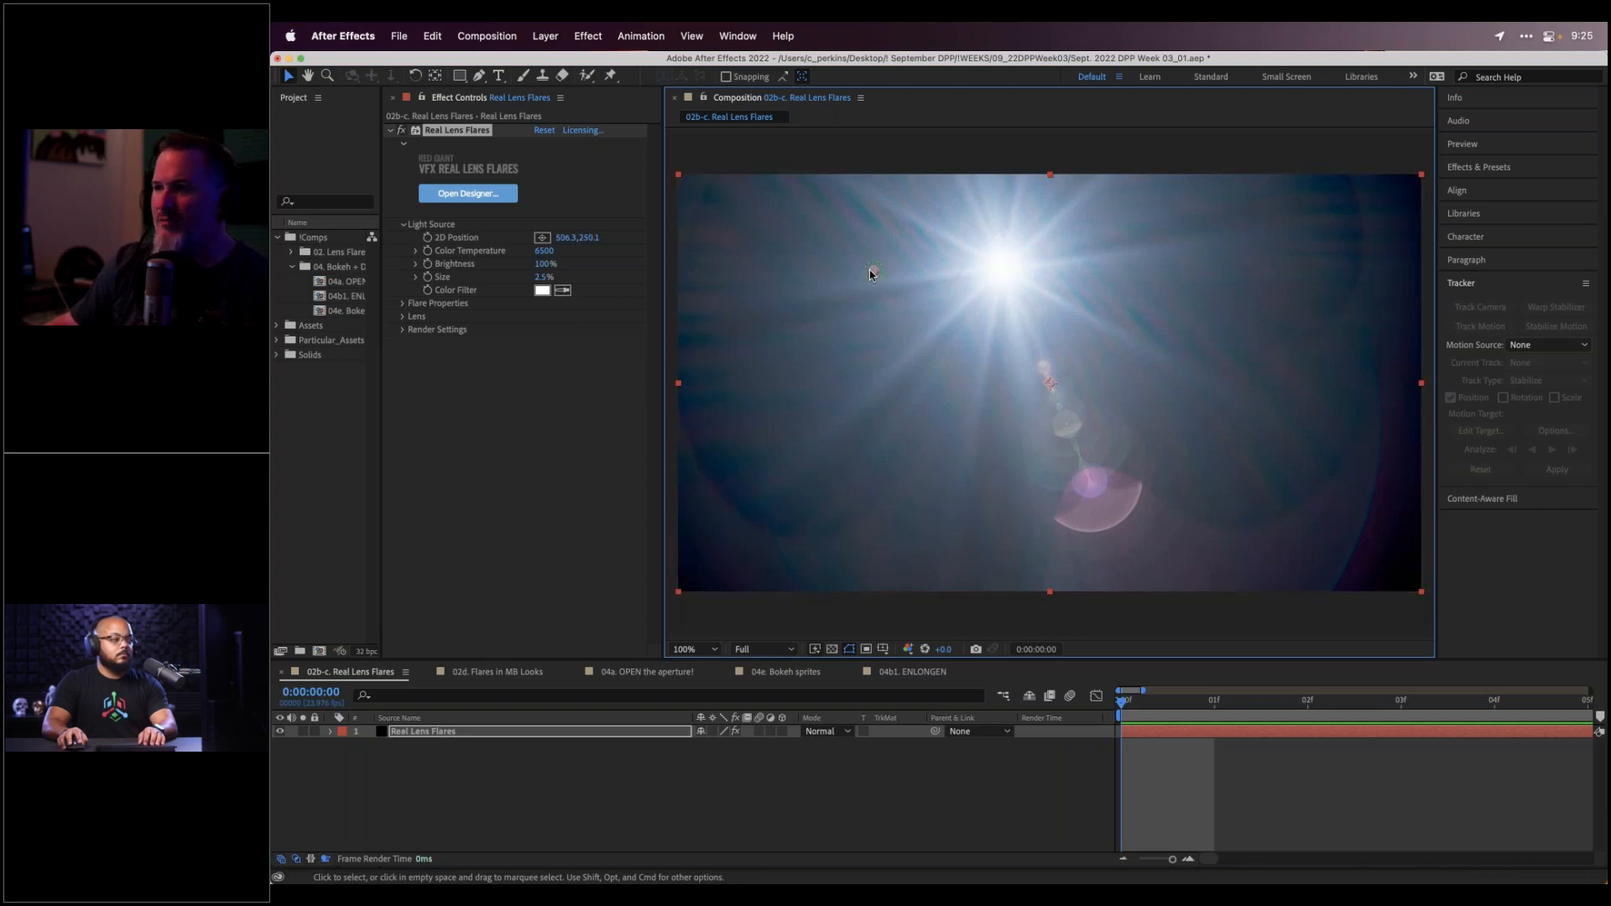
{"action": "left_click_drag", "start_coordinate": [871, 274], "coordinate": [846, 272]}
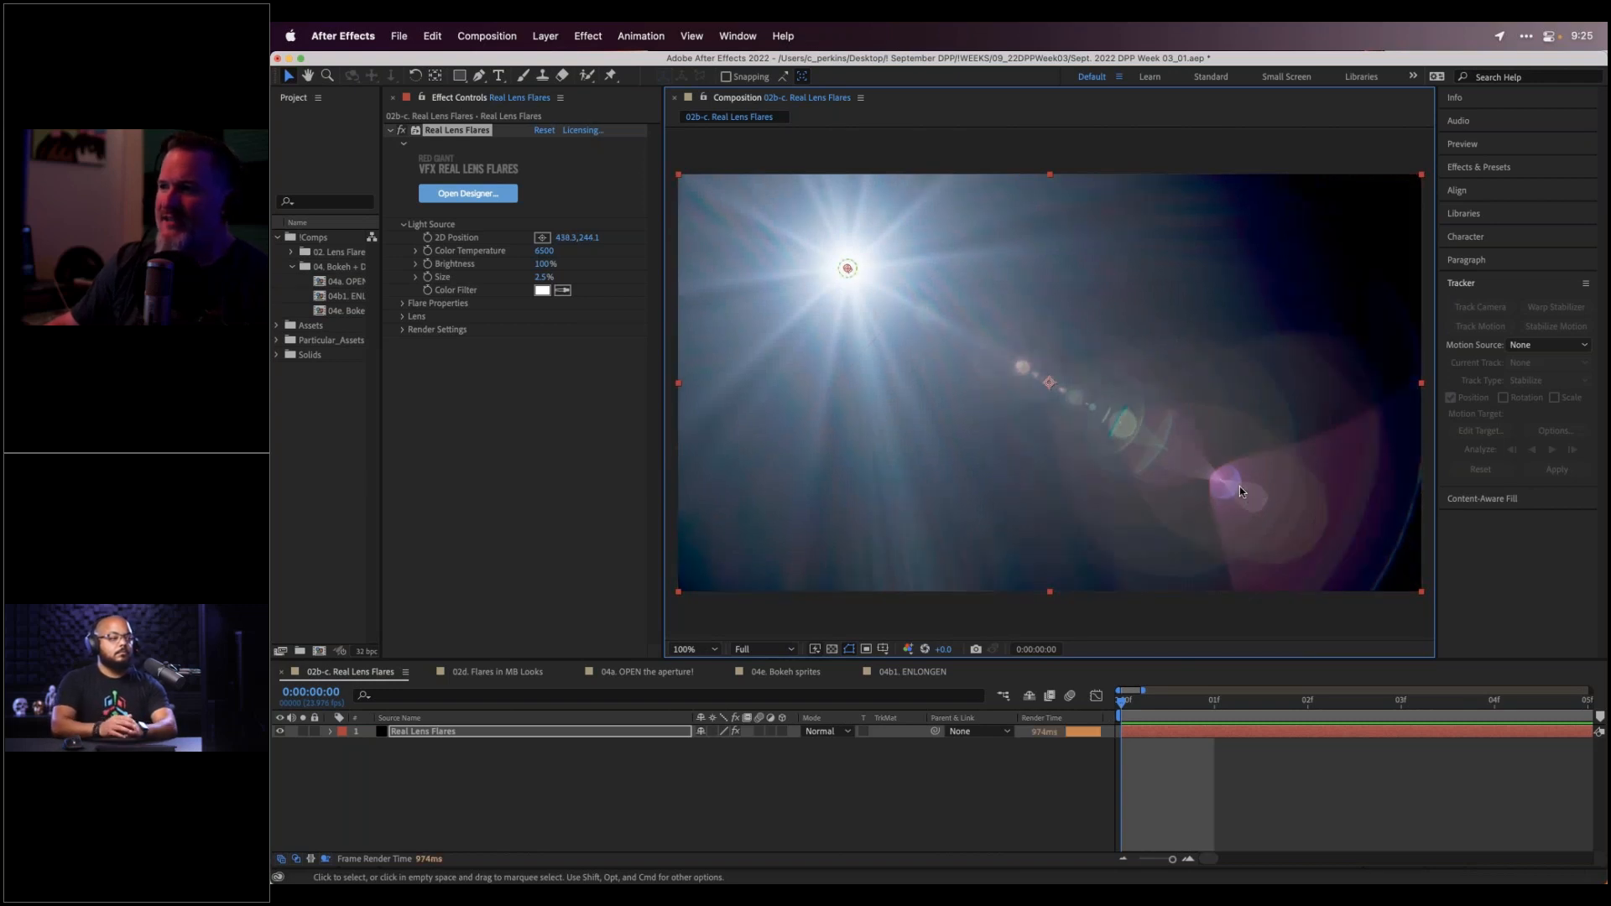
{"action": "left_click_drag", "start_coordinate": [848, 267], "coordinate": [1152, 283]}
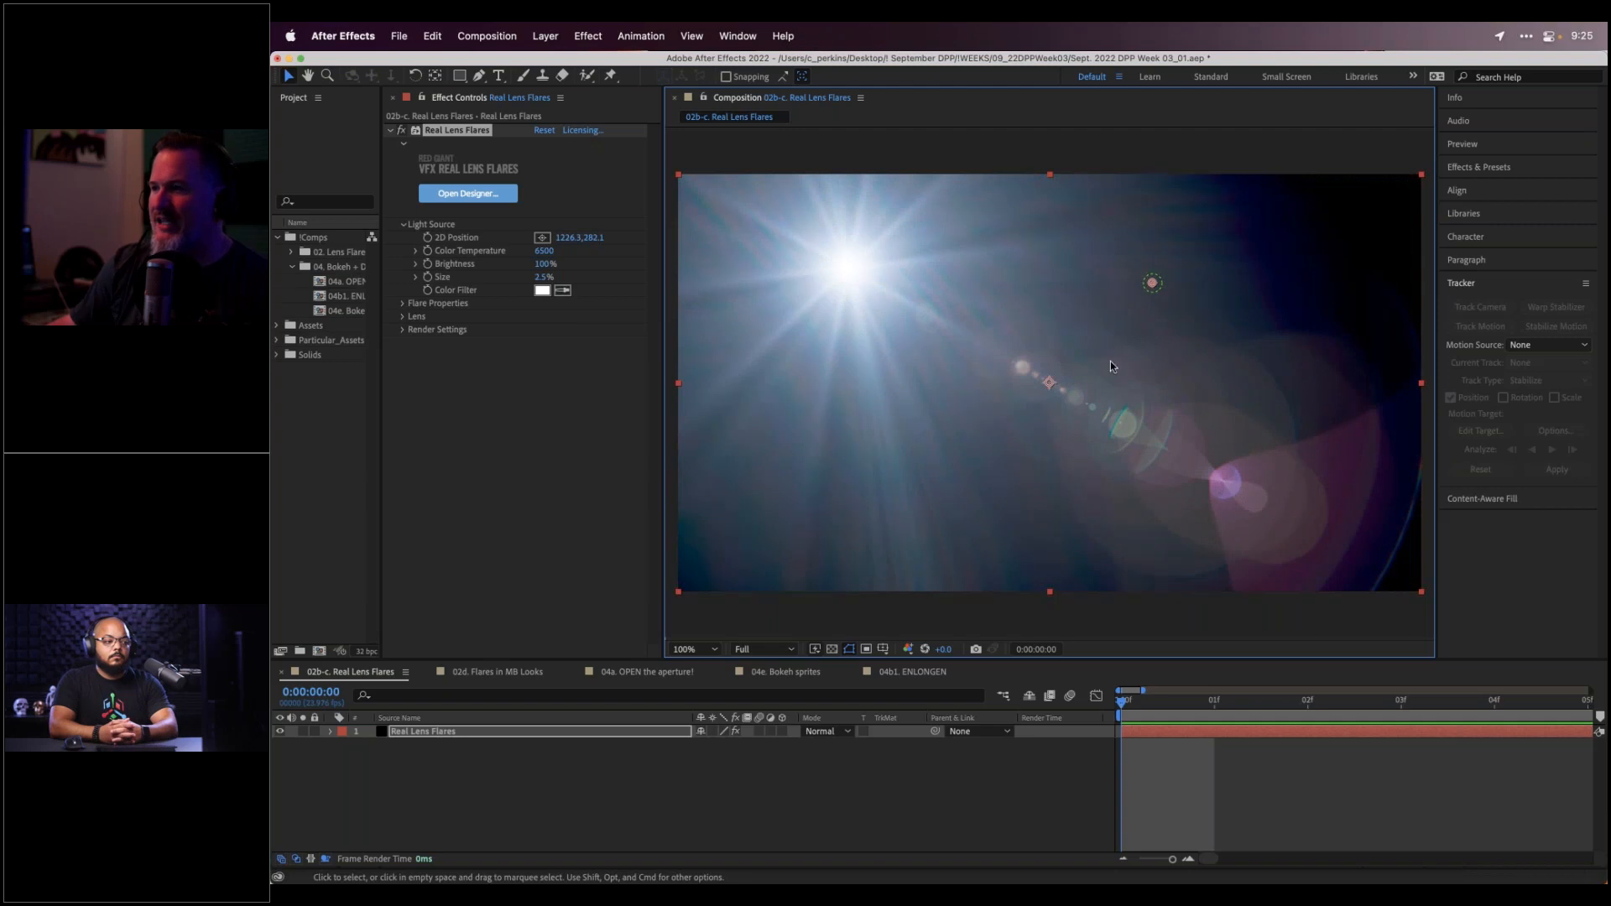
{"action": "left_click_drag", "start_coordinate": [1152, 283], "coordinate": [1020, 389]}
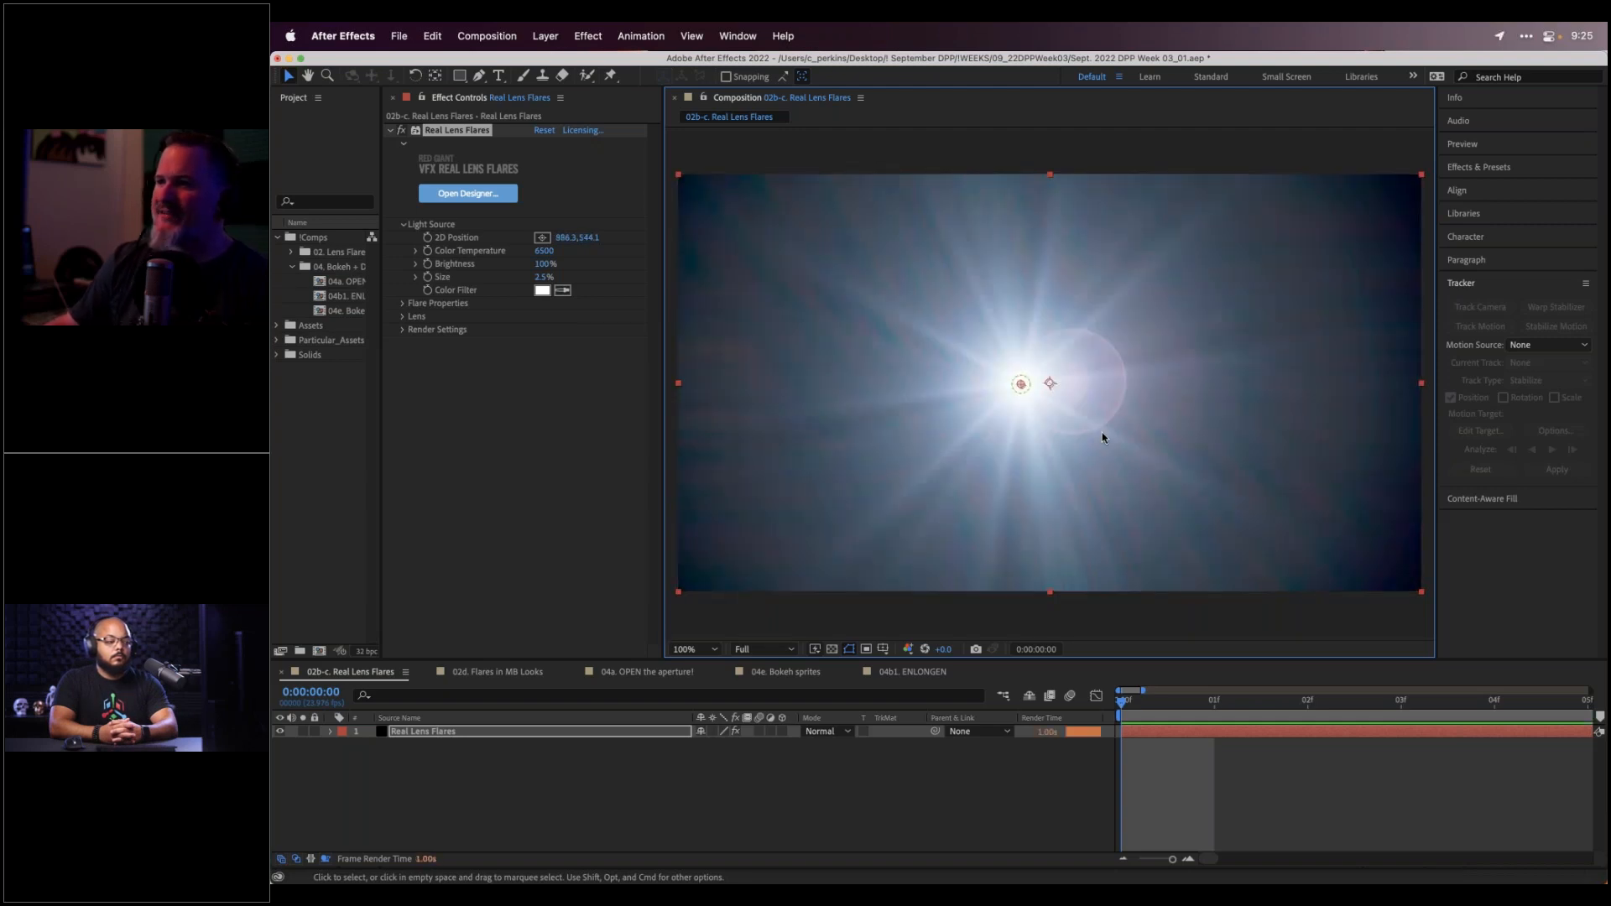
{"action": "left_click_drag", "start_coordinate": [1023, 383], "coordinate": [1031, 296]}
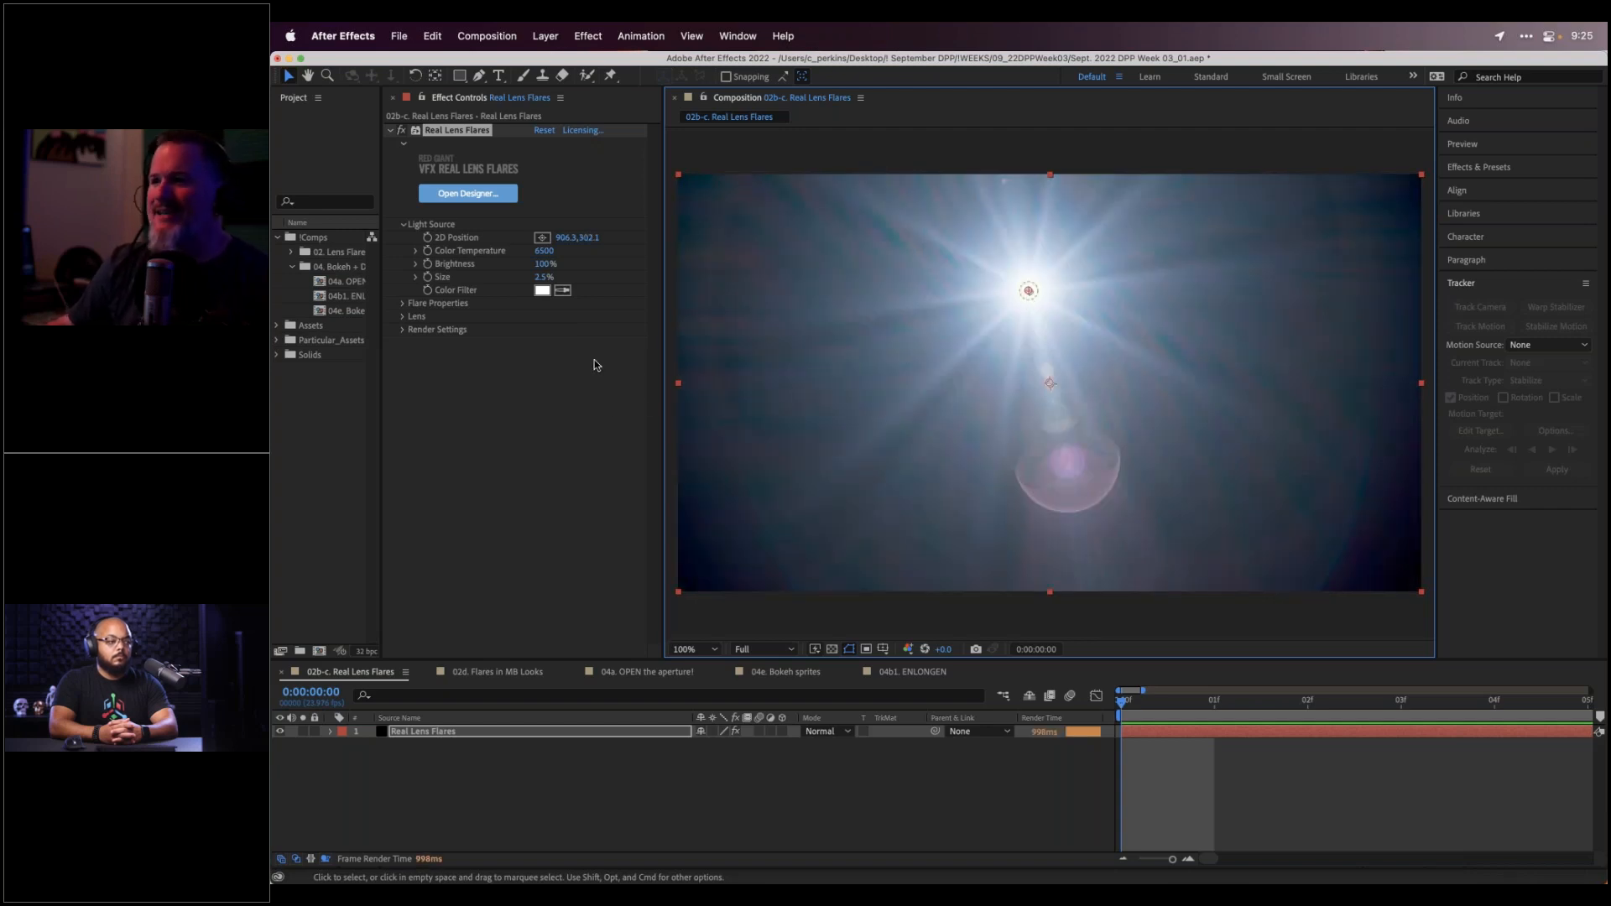
In the flare designer, load the Canon 28-70mm (28mm) lens simulation (size 2.0, F-stop 2.80)
{"action": "left_click", "coordinate": [468, 194]}
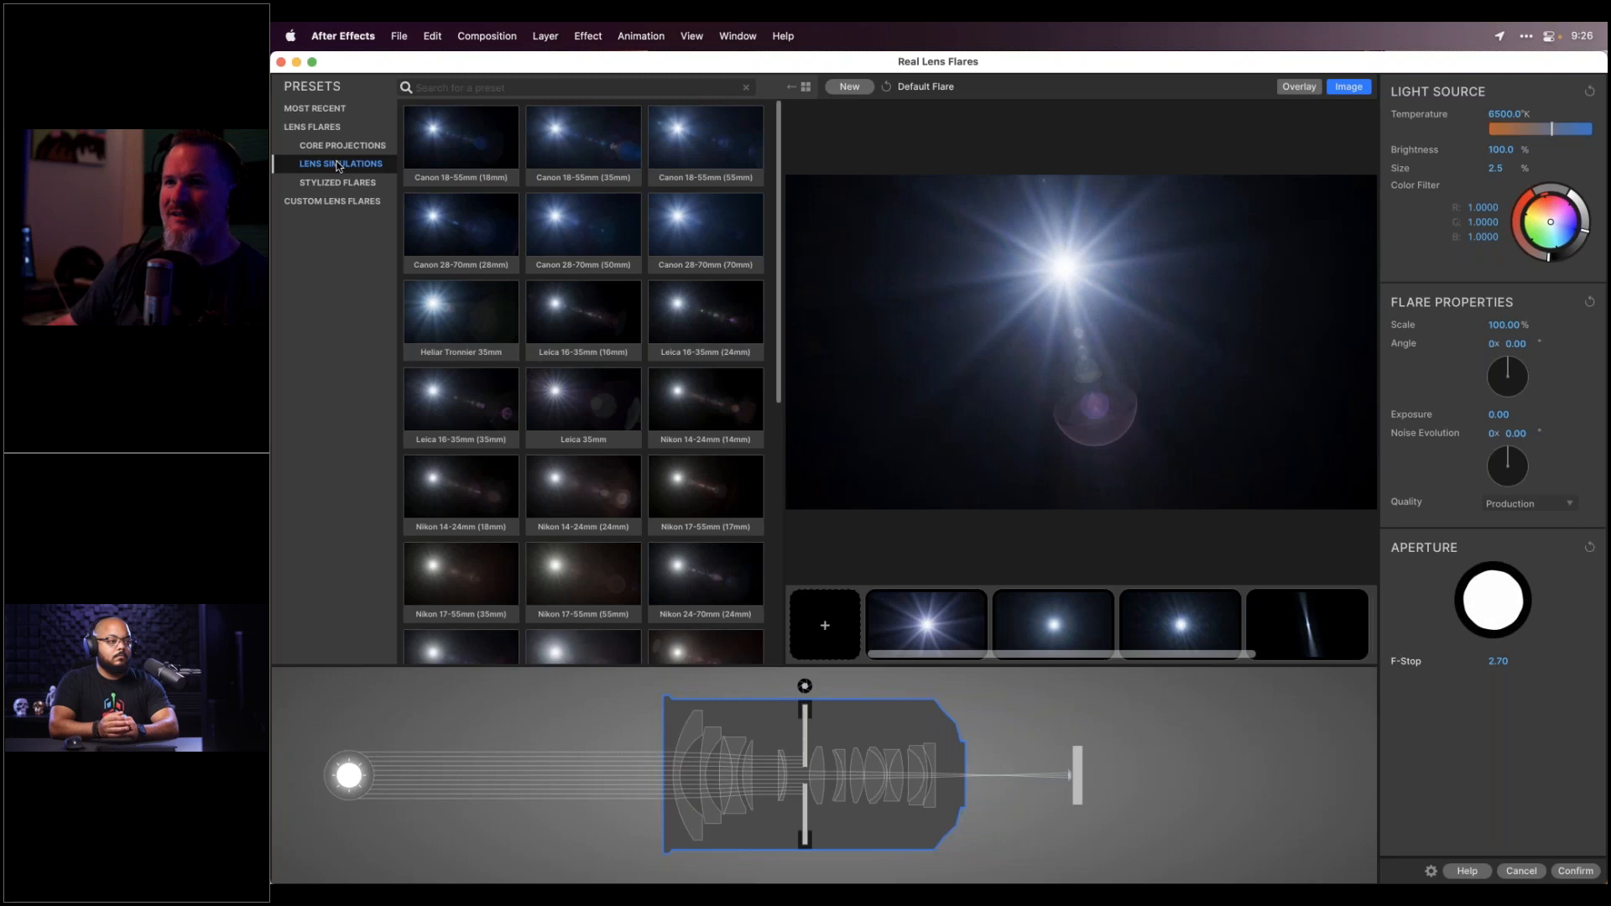
{"action": "mouse_move", "coordinate": [781, 164]}
{"action": "left_mouse_down"}
{"action": "mouse_move", "coordinate": [776, 319]}
{"action": "mouse_move", "coordinate": [777, 141]}
{"action": "left_mouse_up"}
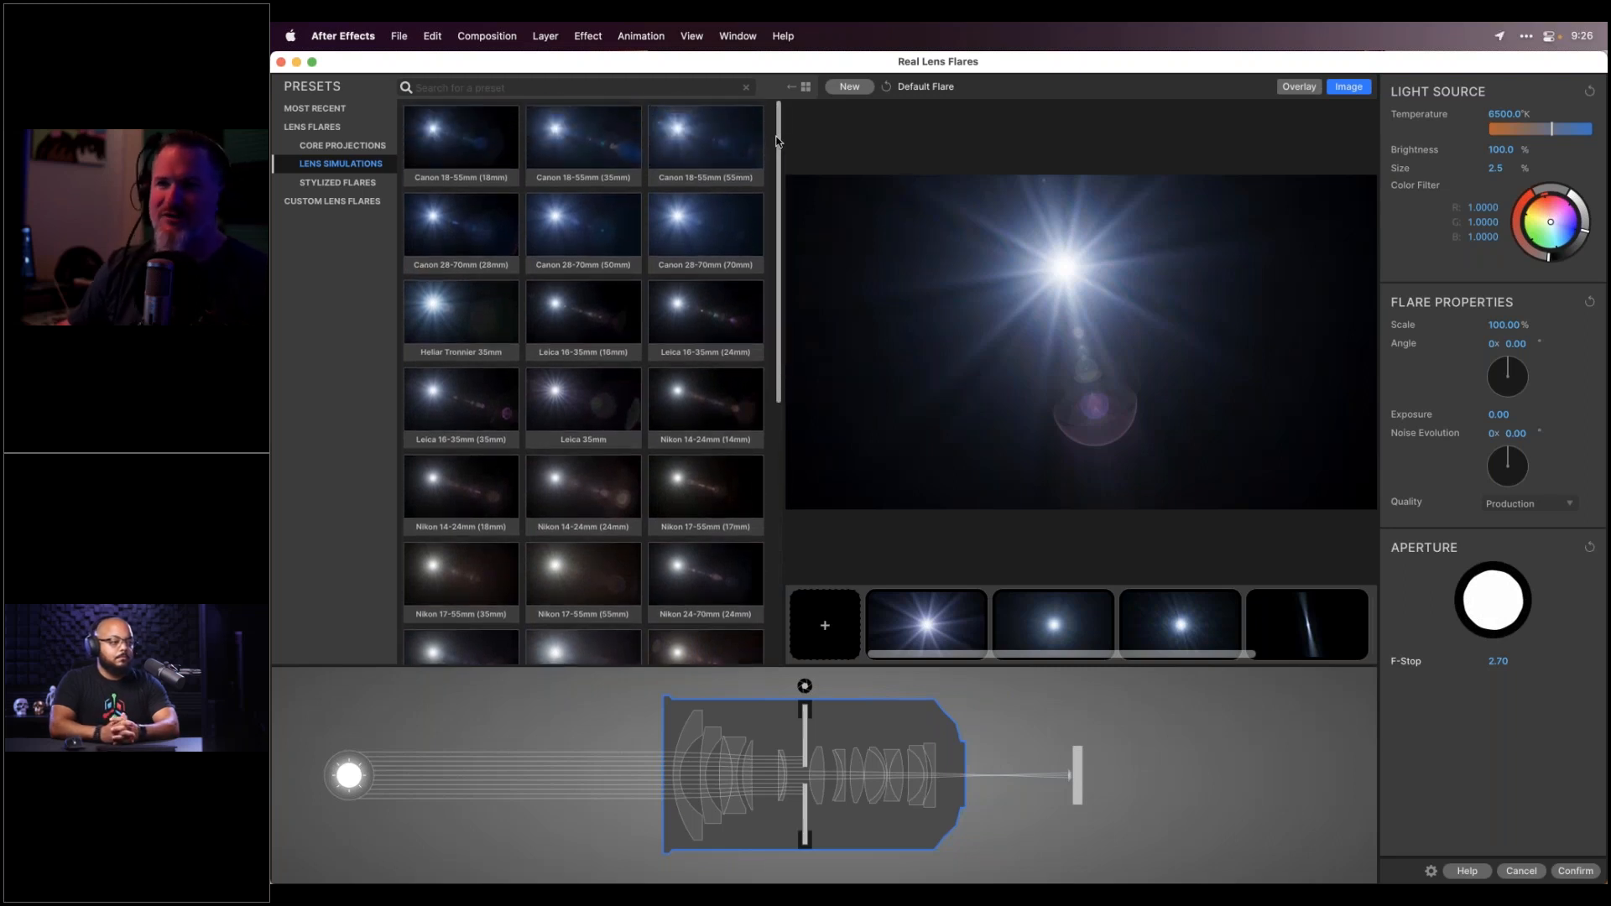
{"action": "left_click", "coordinate": [478, 243]}
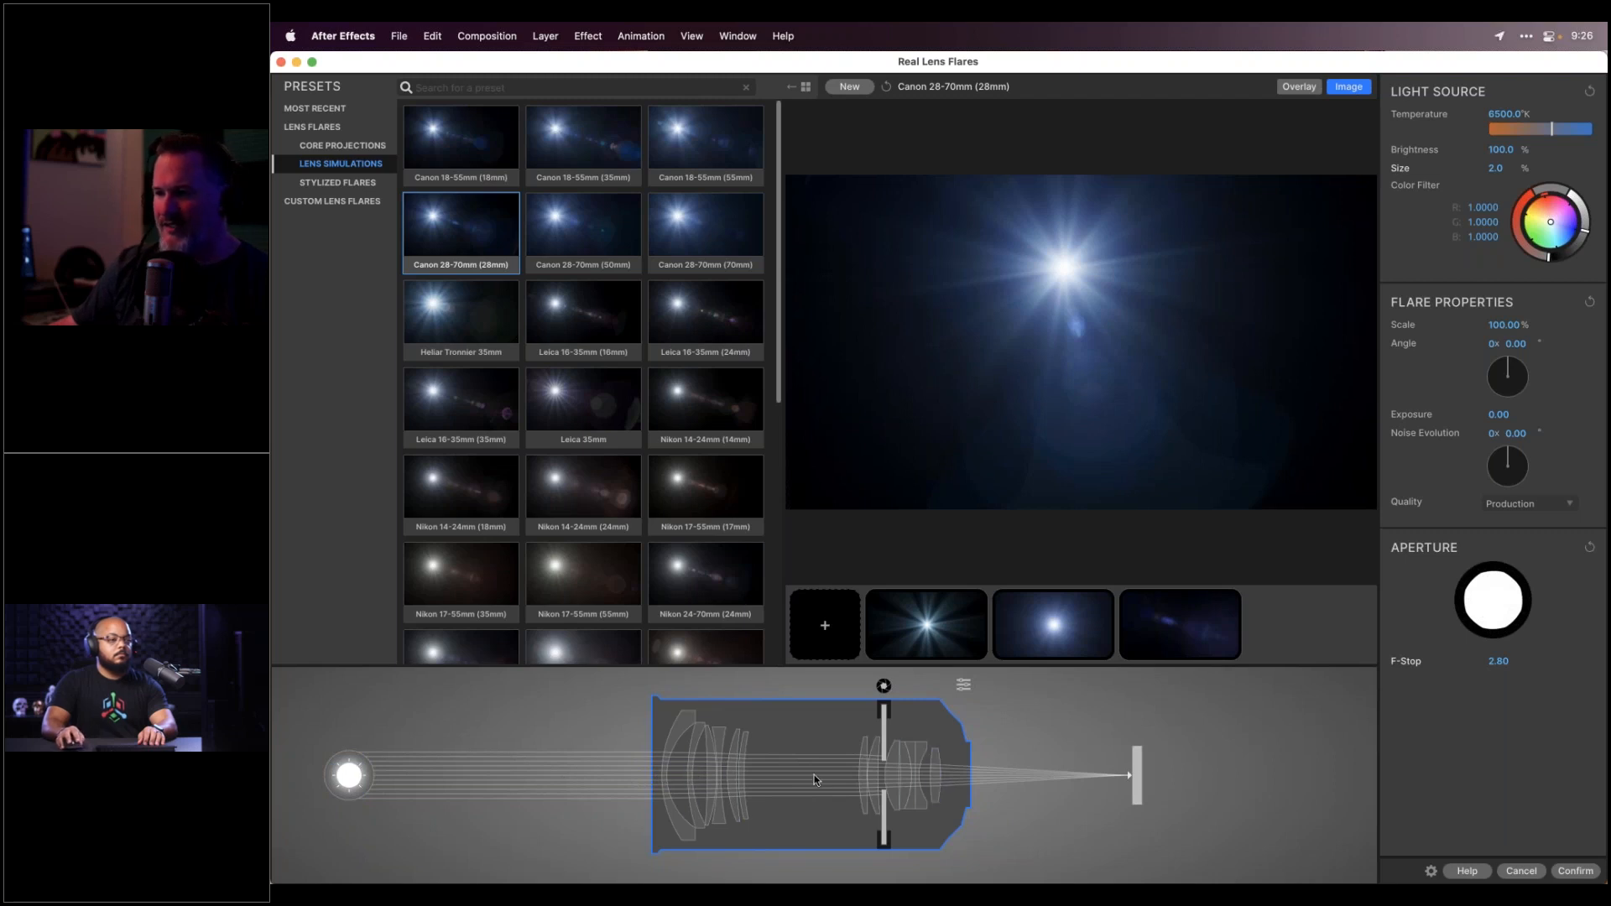
Shift the designer preview's light source left of centre, with ghosts trailing lower right
{"action": "left_click", "coordinate": [1106, 292]}
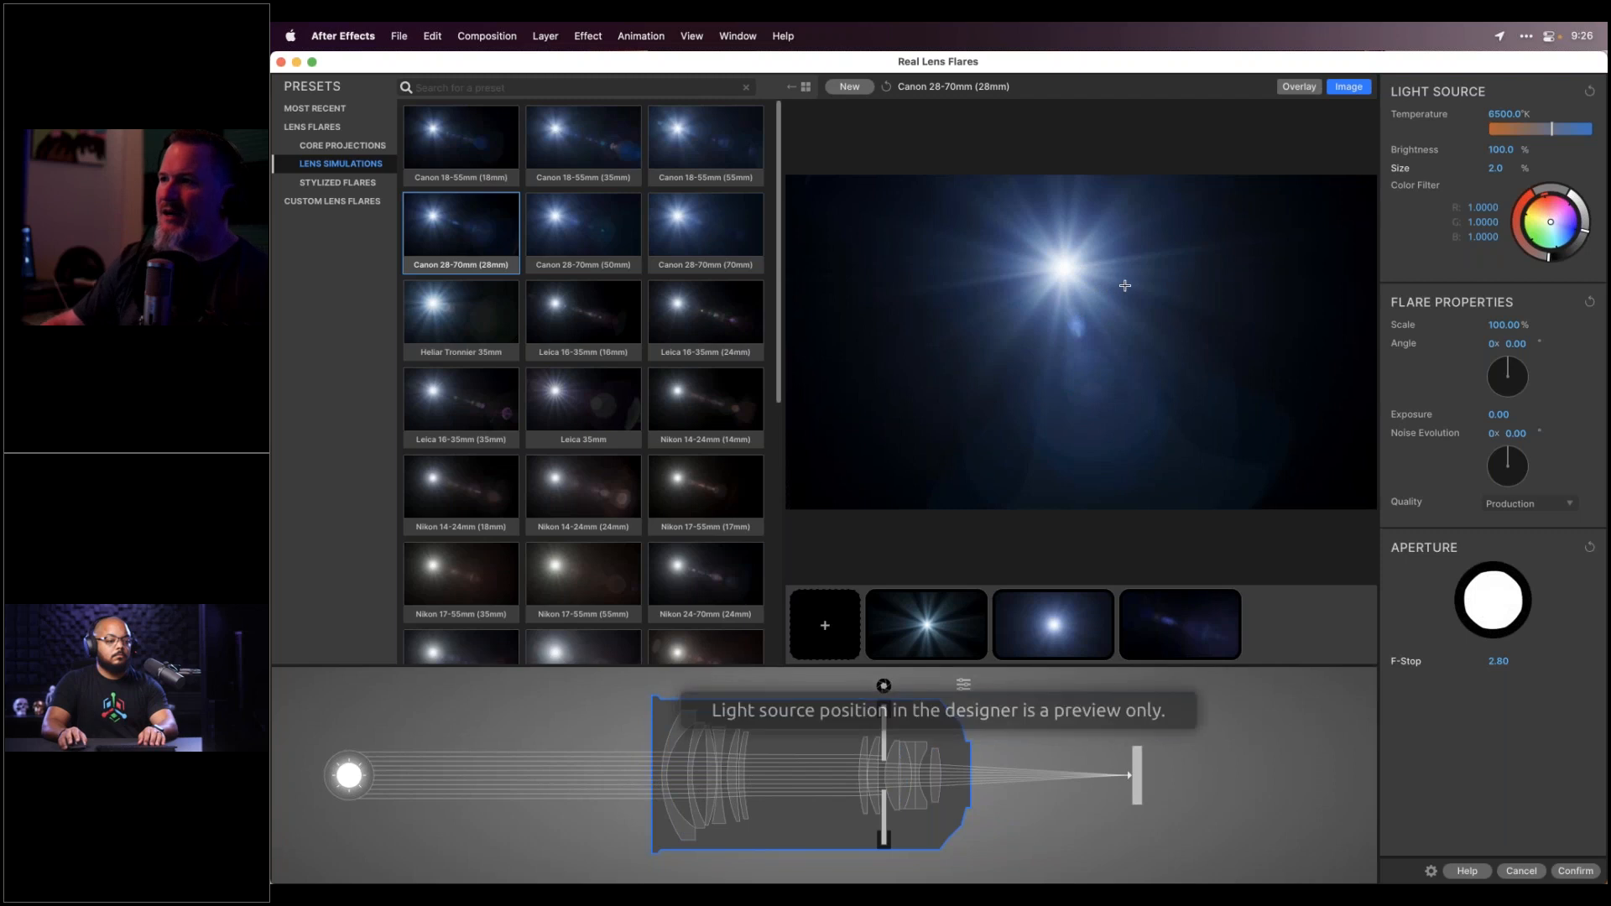
{"action": "left_click", "coordinate": [975, 266]}
{"action": "left_click_drag", "start_coordinate": [976, 265], "coordinate": [881, 252]}
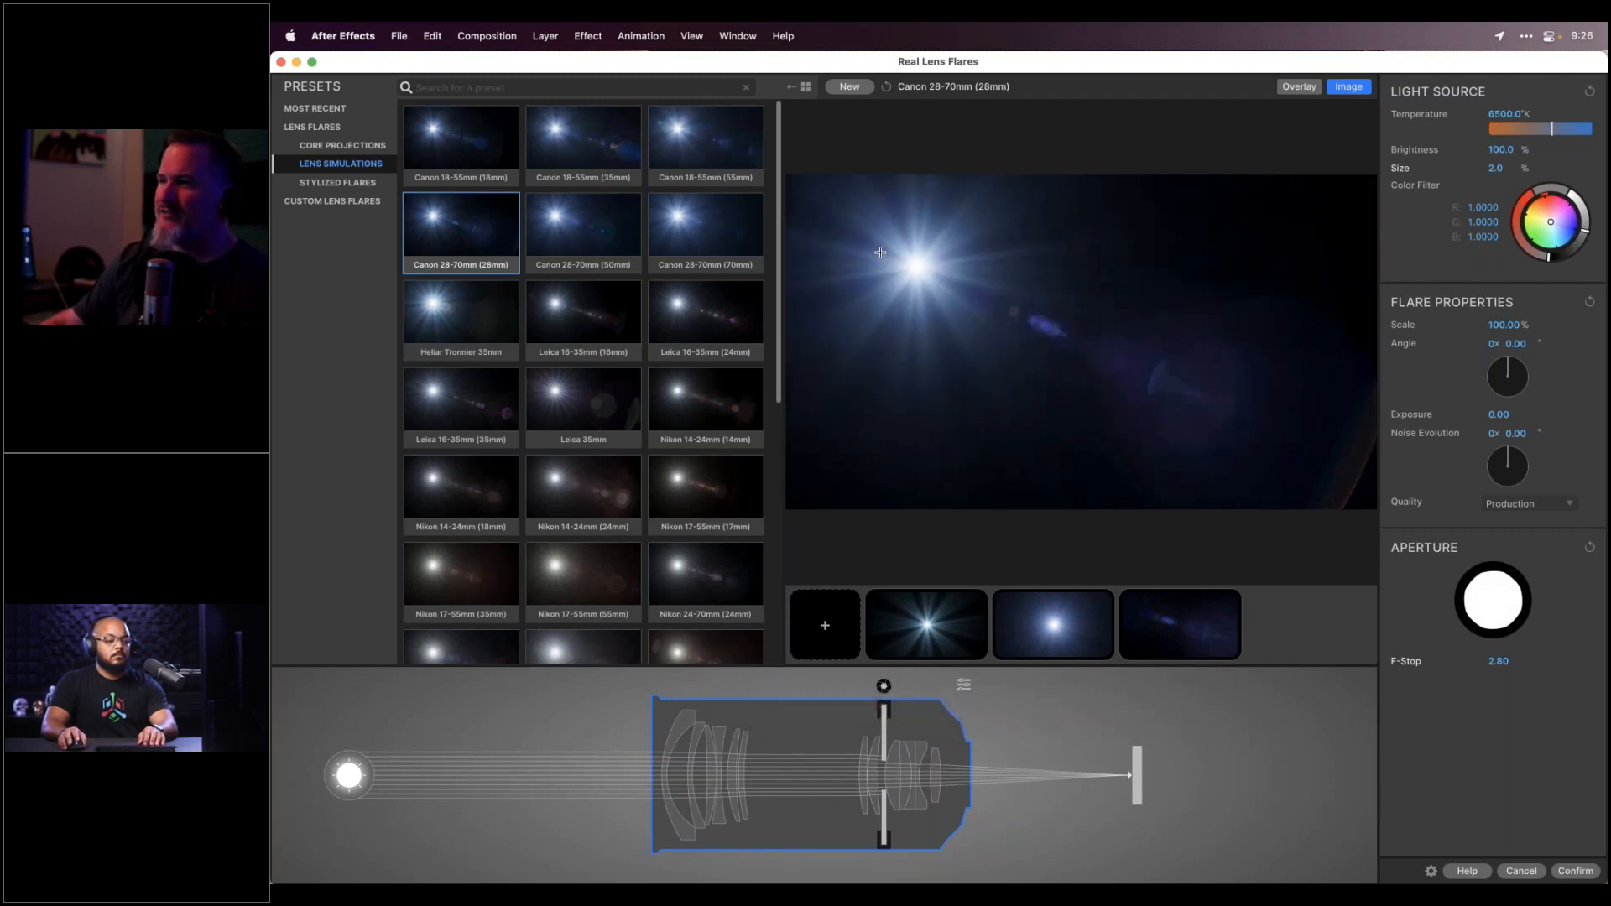
{"action": "left_click", "coordinate": [1080, 256]}
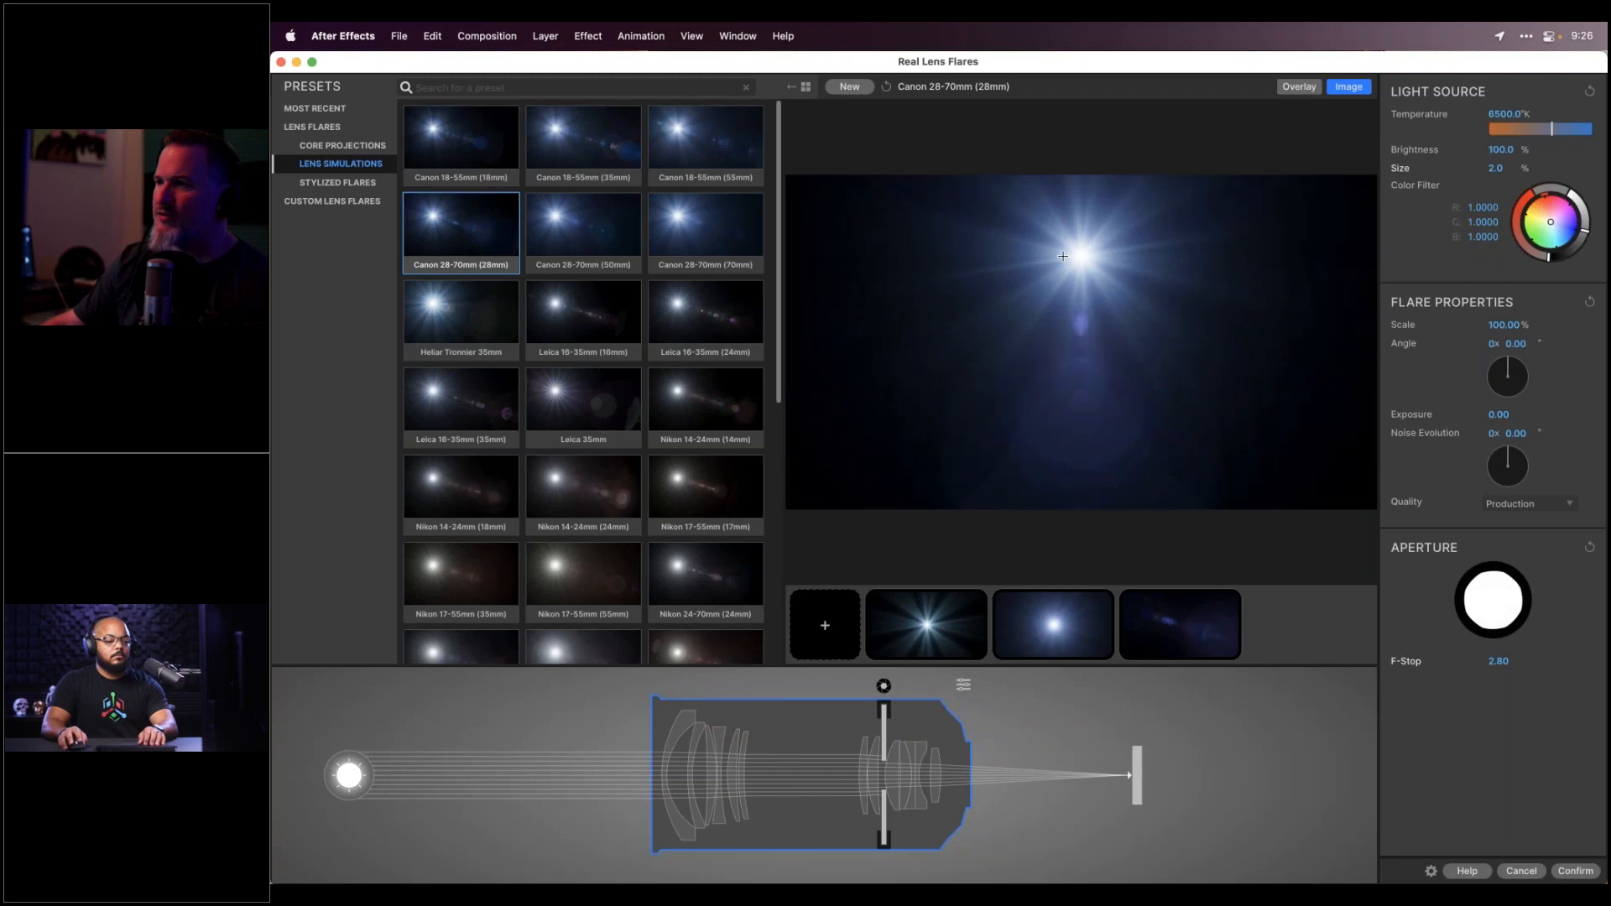
{"action": "left_click", "coordinate": [967, 253]}
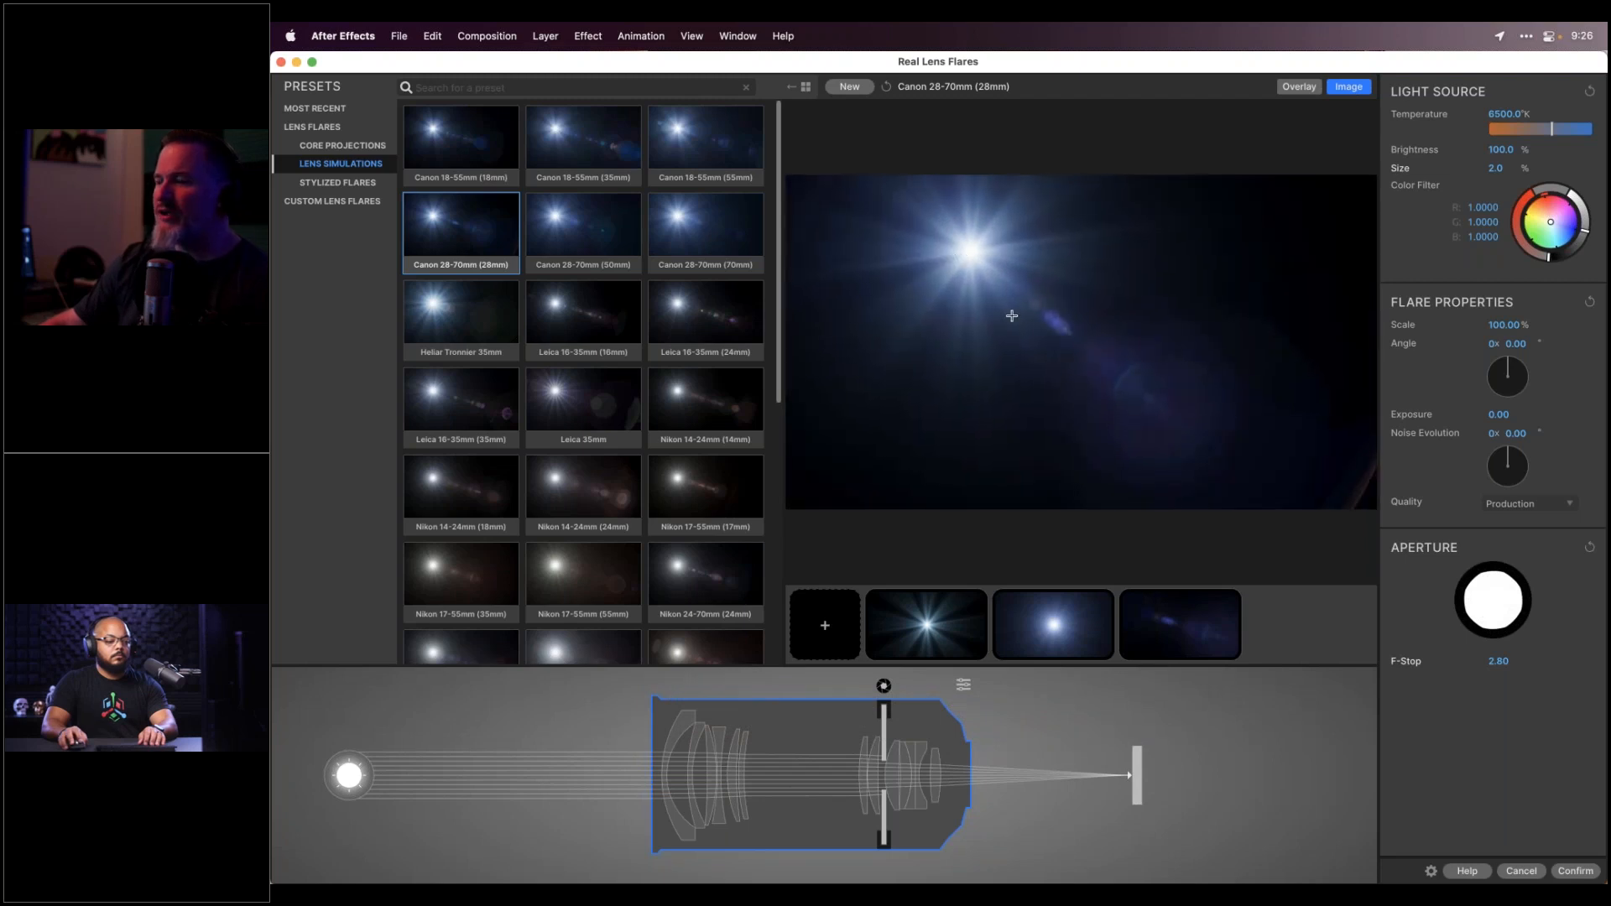
{"action": "left_click_drag", "start_coordinate": [963, 254], "coordinate": [957, 255]}
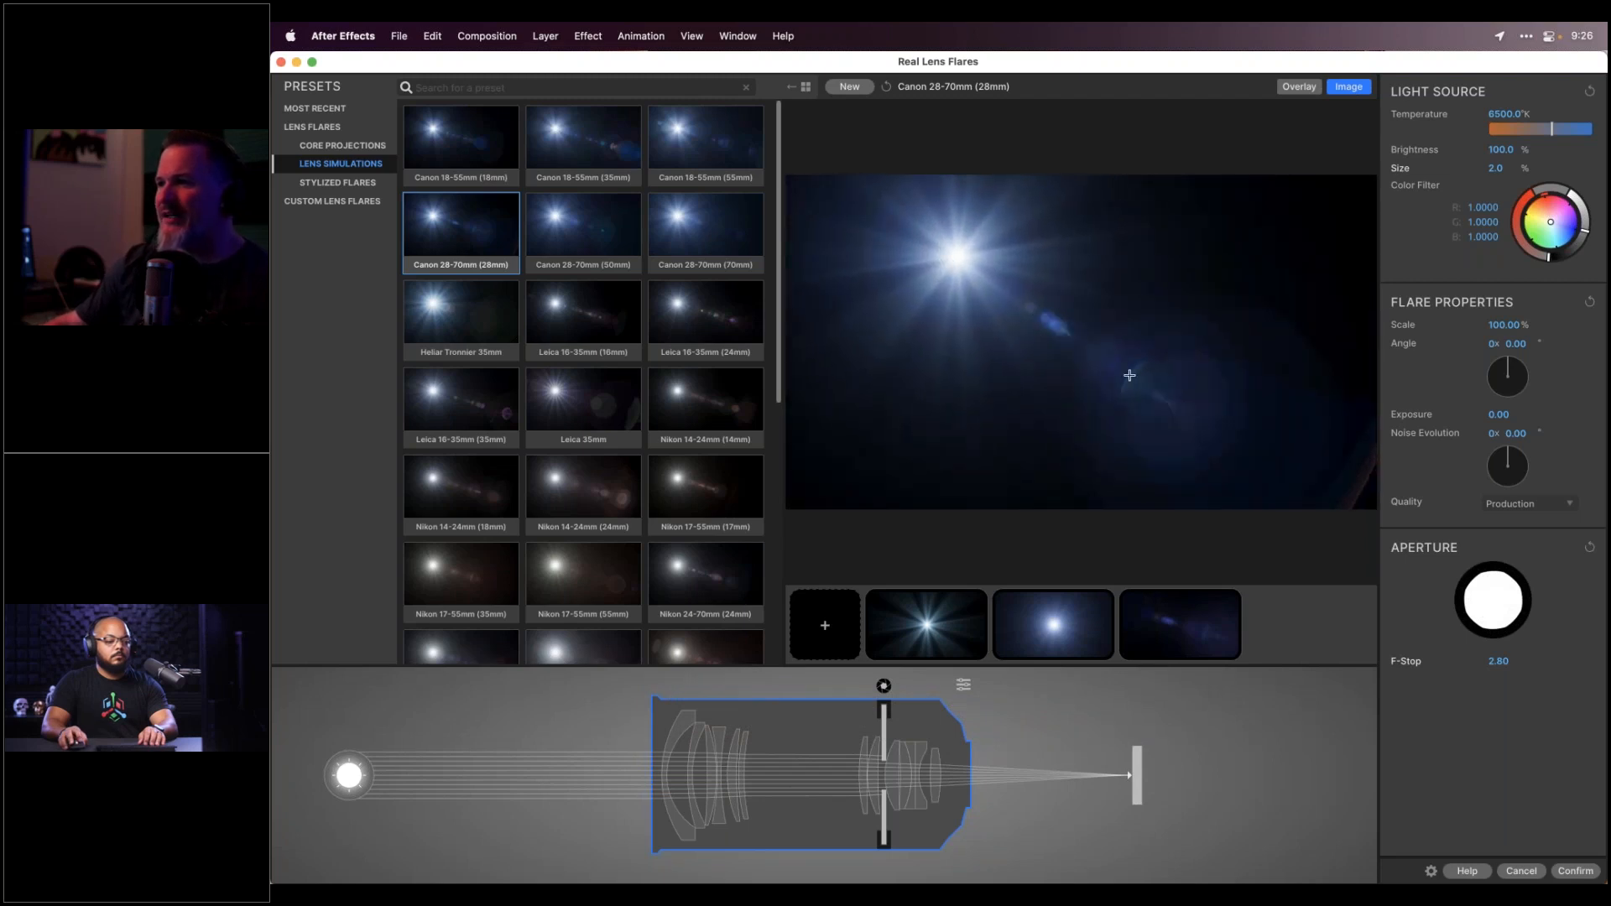
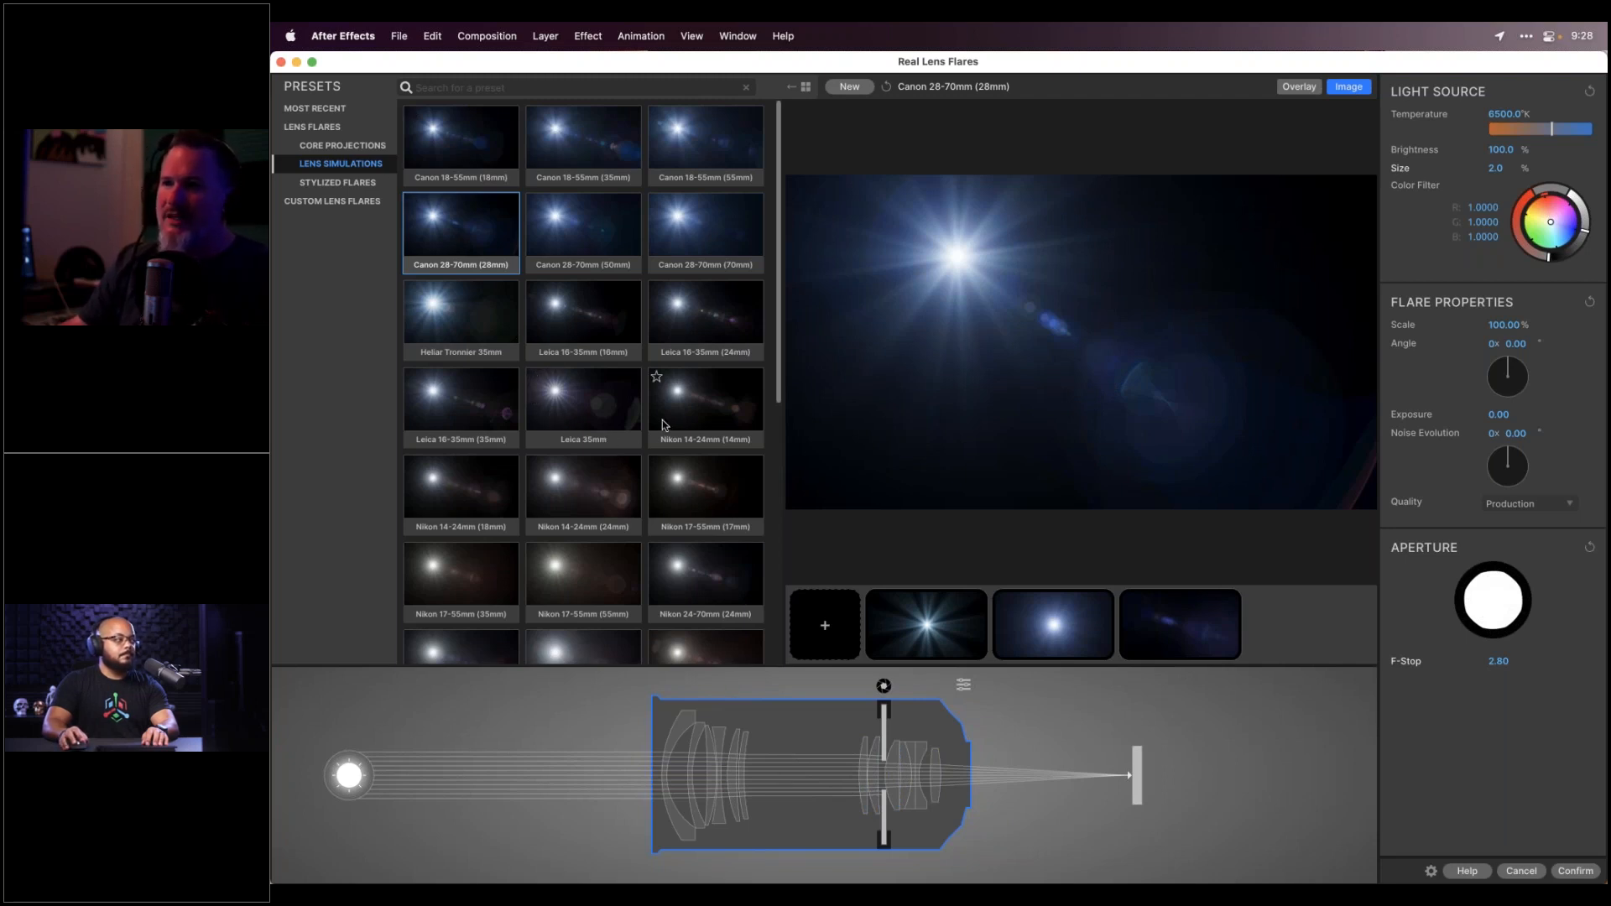
Try the Heliar Tronnier 35mm preset and move the light right, then reload Canon 28-70mm (28mm)
{"action": "left_click", "coordinate": [444, 315]}
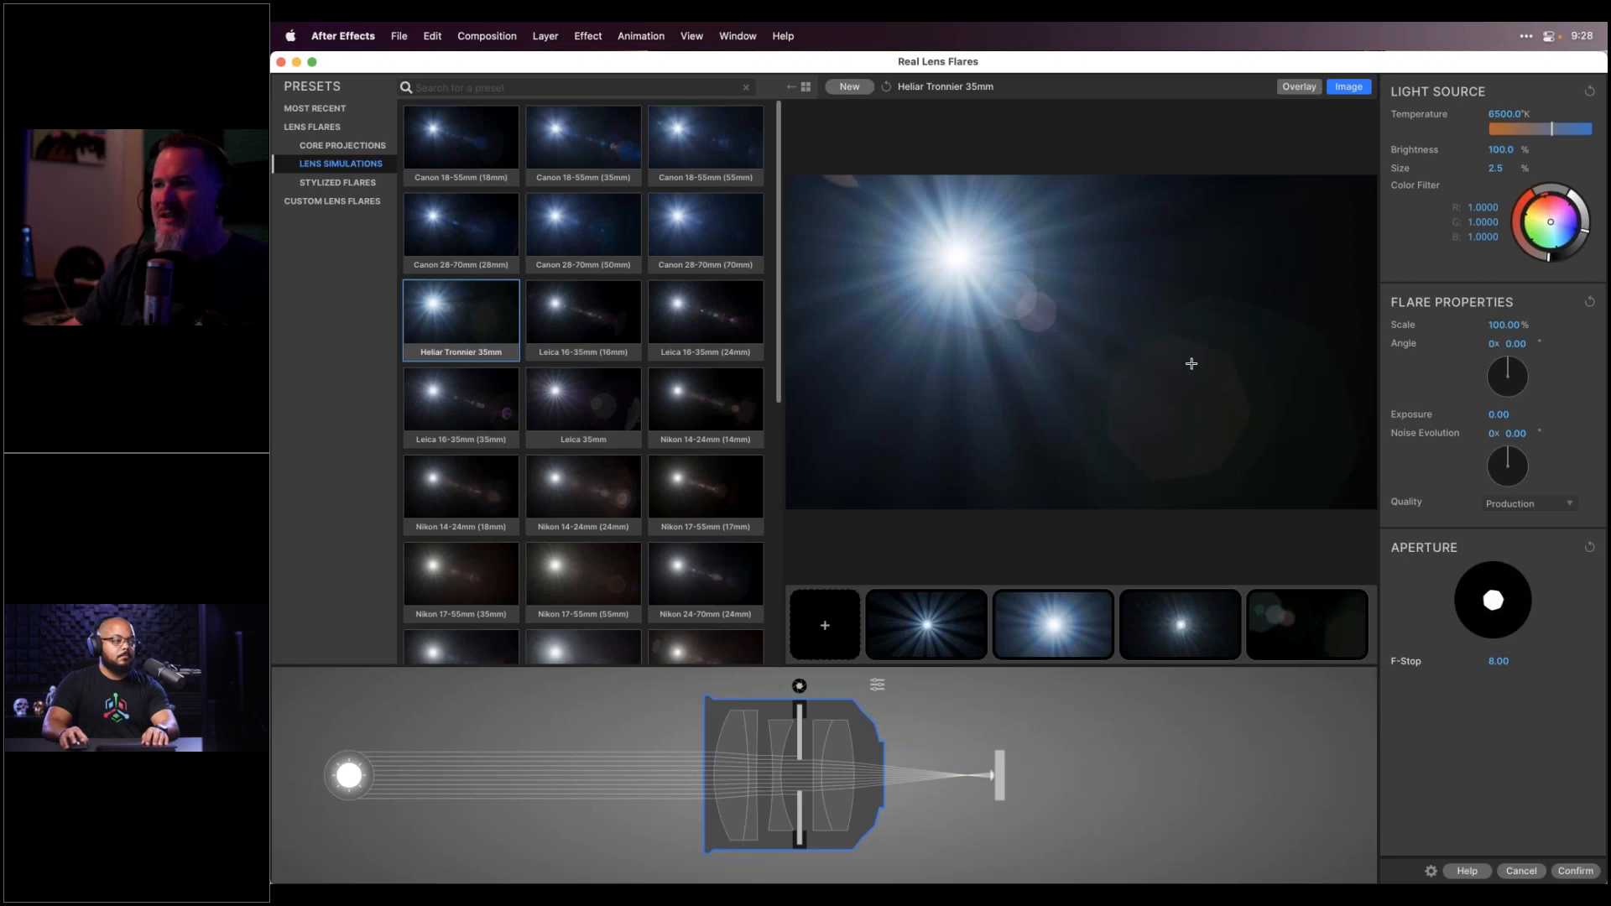
{"action": "left_click", "coordinate": [1247, 262]}
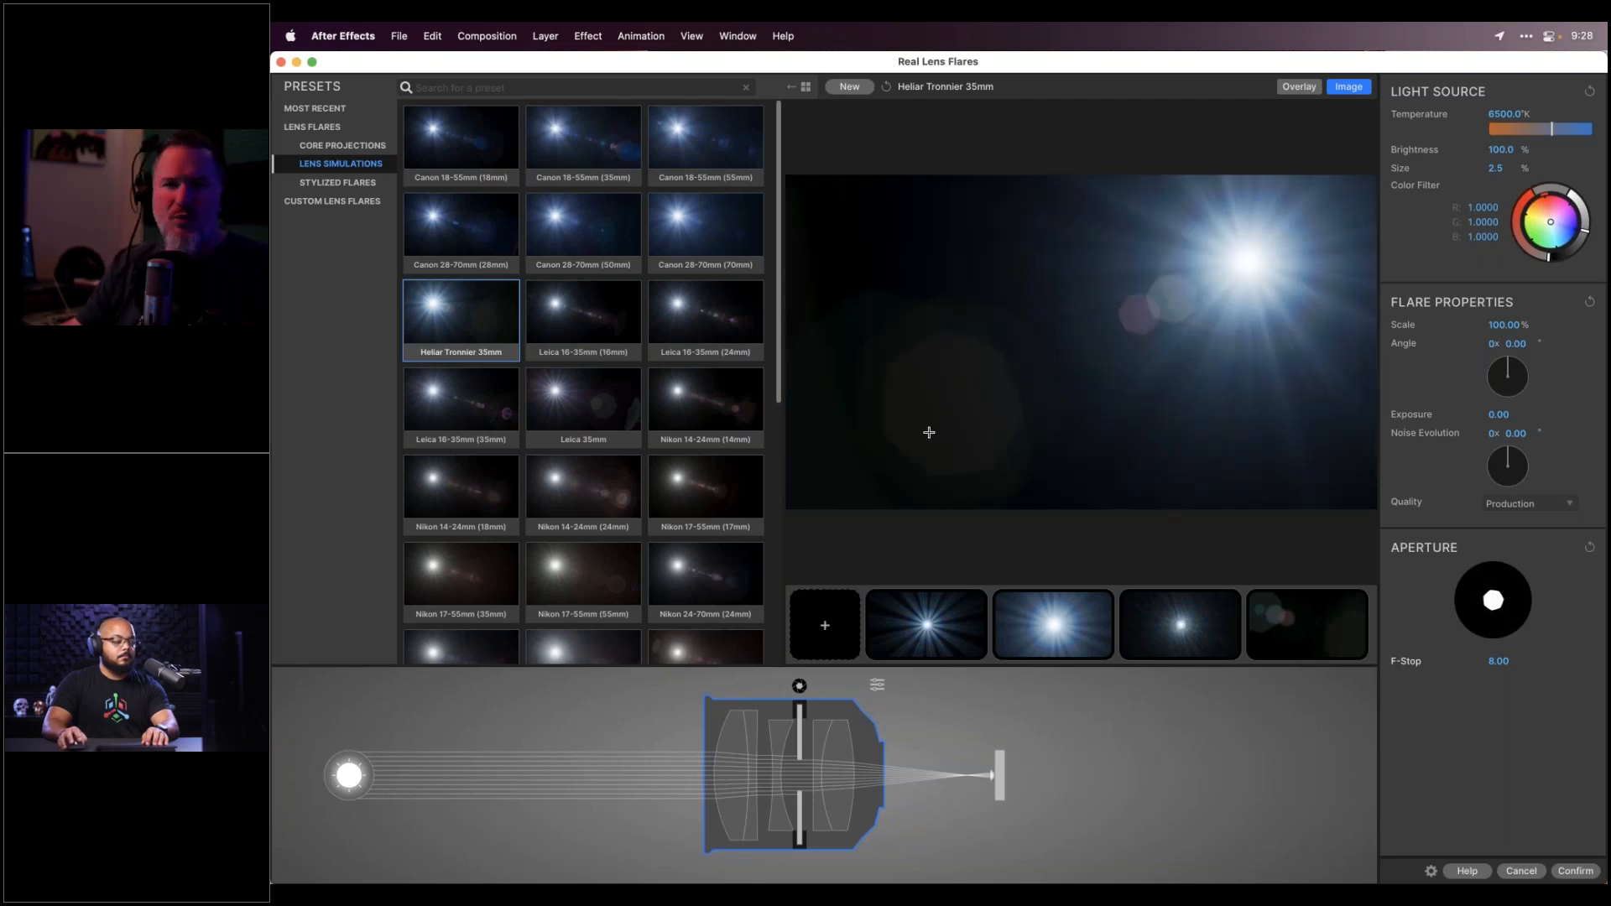
{"action": "left_click", "coordinate": [461, 227]}
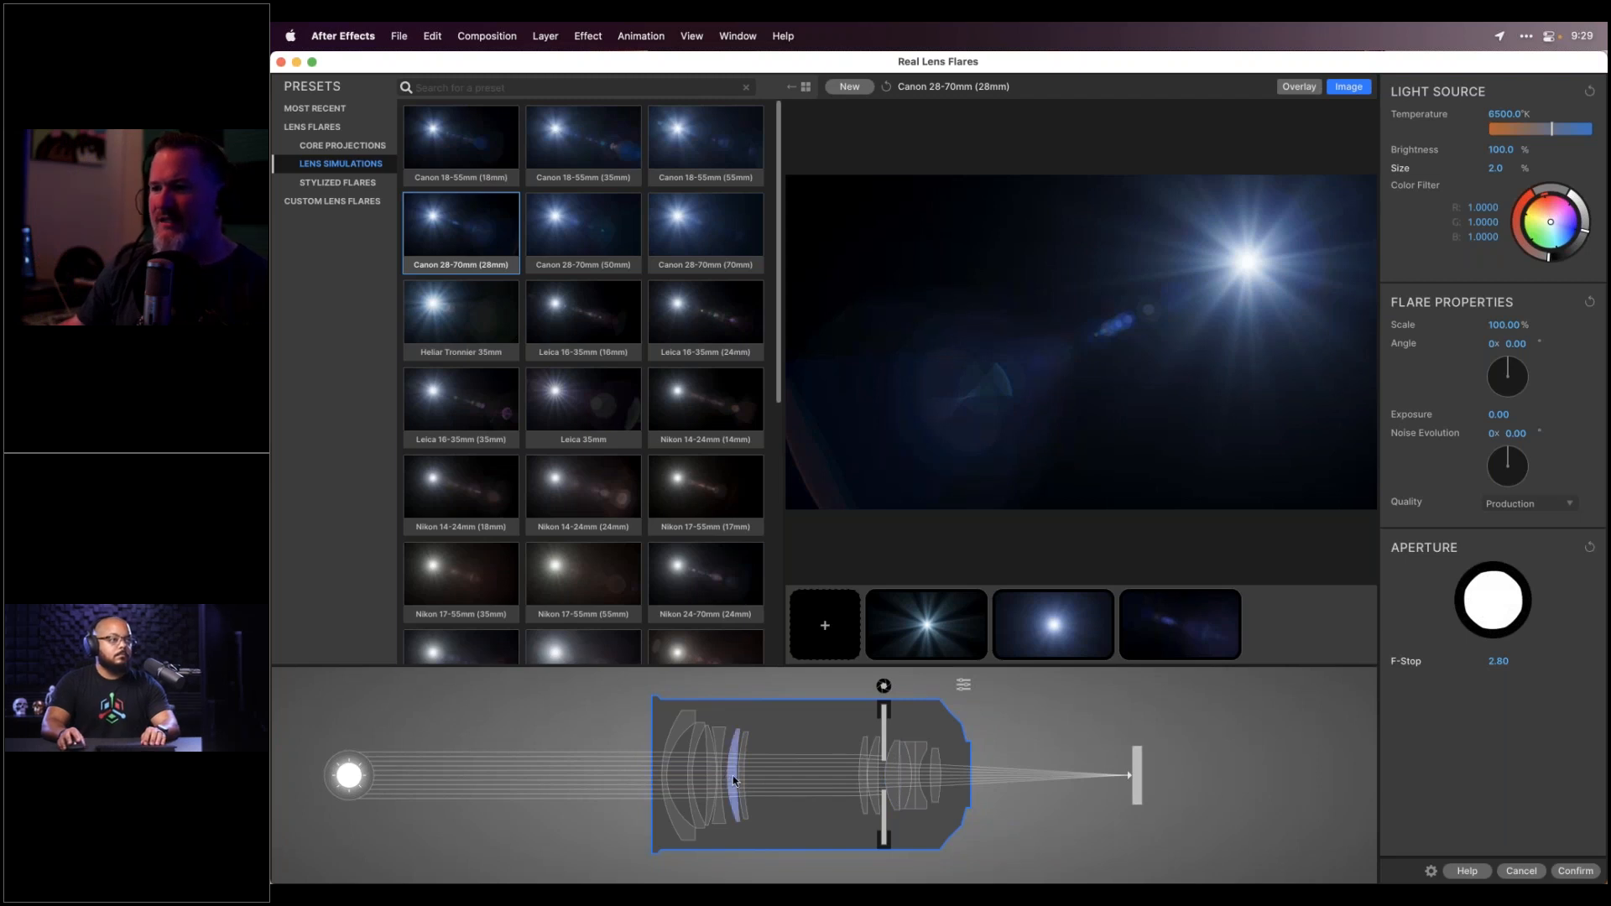
{"action": "mouse_move", "coordinate": [734, 781]}
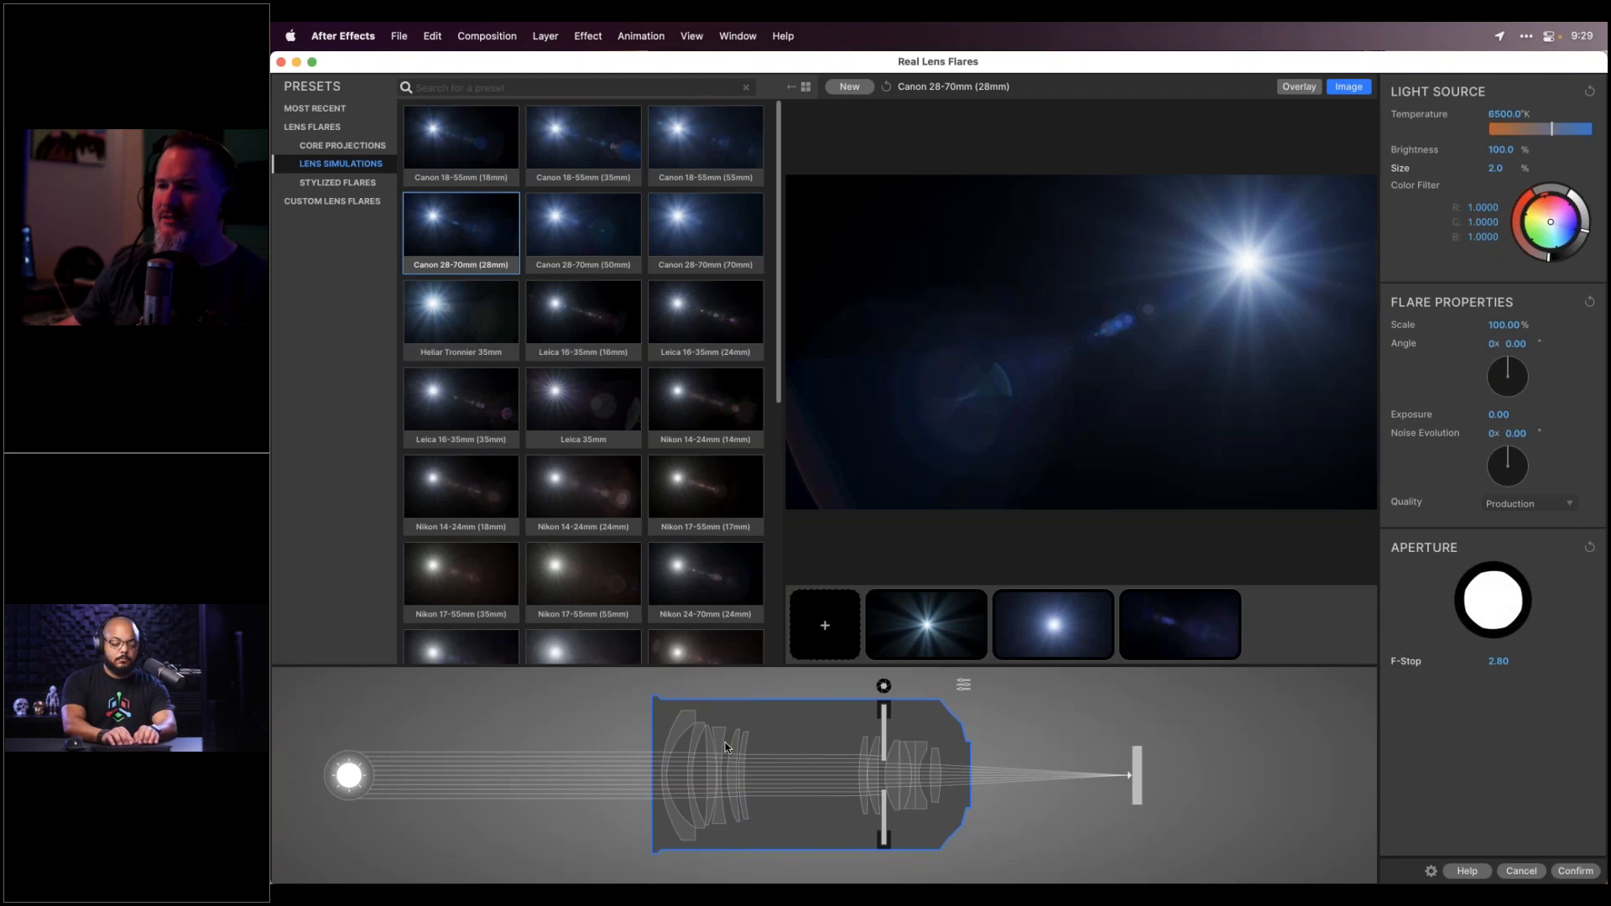
Inspect each element in the lens diagram, then load the Leica 16-35mm (24mm) preset at F-Stop 4.00
{"action": "left_click", "coordinate": [684, 732]}
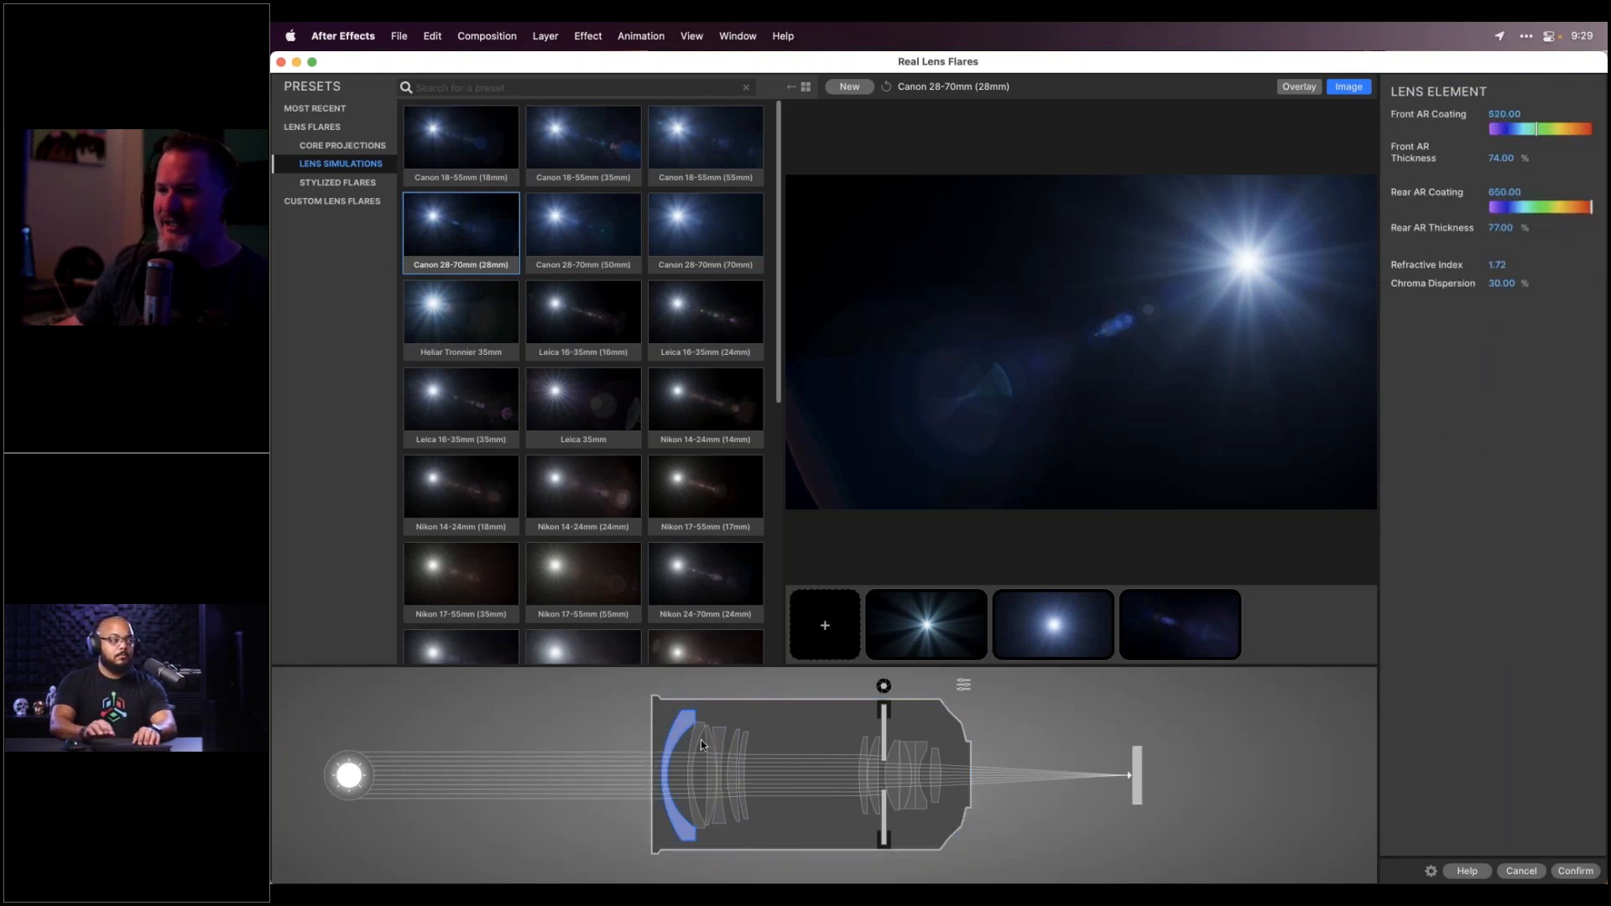
{"action": "left_click", "coordinate": [698, 735]}
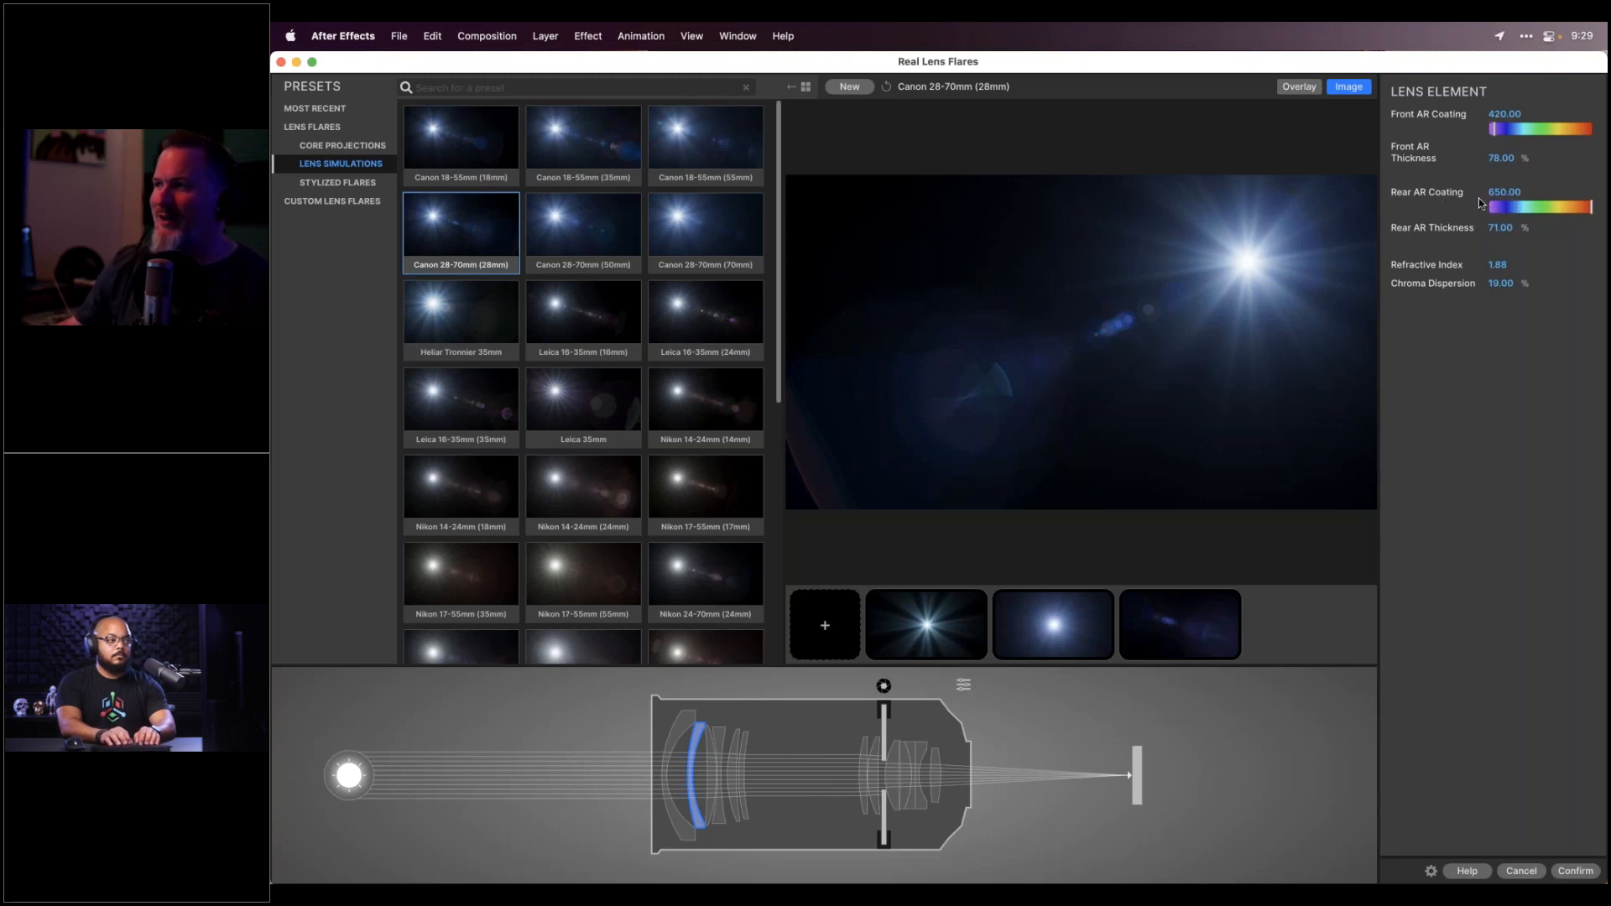
{"action": "left_click", "coordinate": [709, 770]}
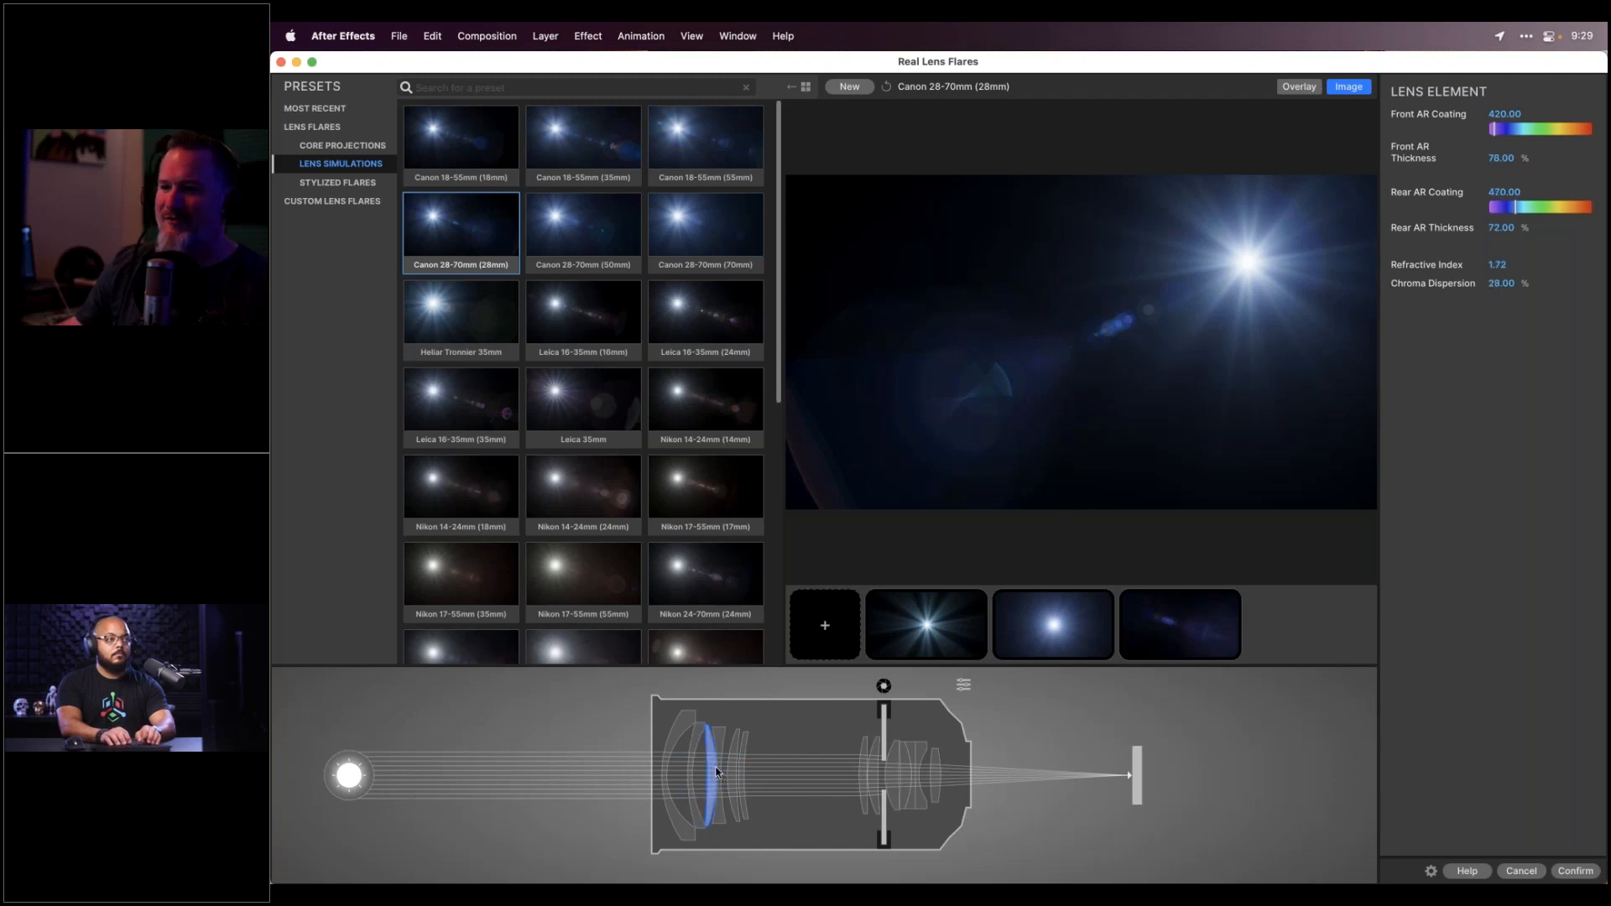
{"action": "left_click", "coordinate": [719, 752]}
{"action": "left_click", "coordinate": [736, 752]}
{"action": "left_click", "coordinate": [742, 750]}
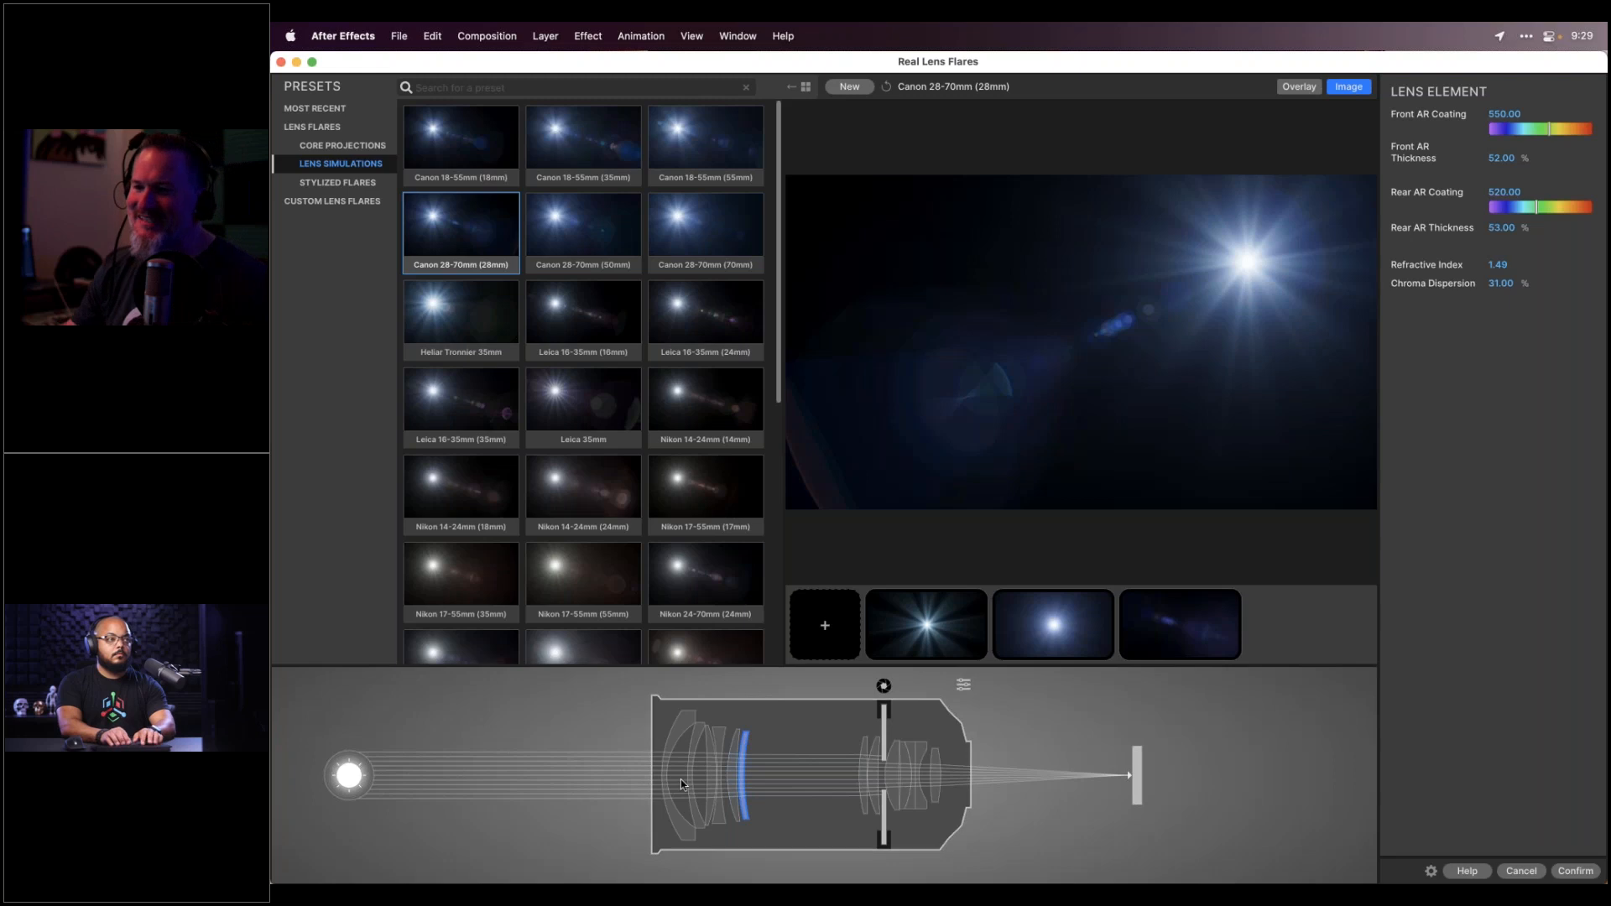
{"action": "left_click", "coordinate": [701, 731]}
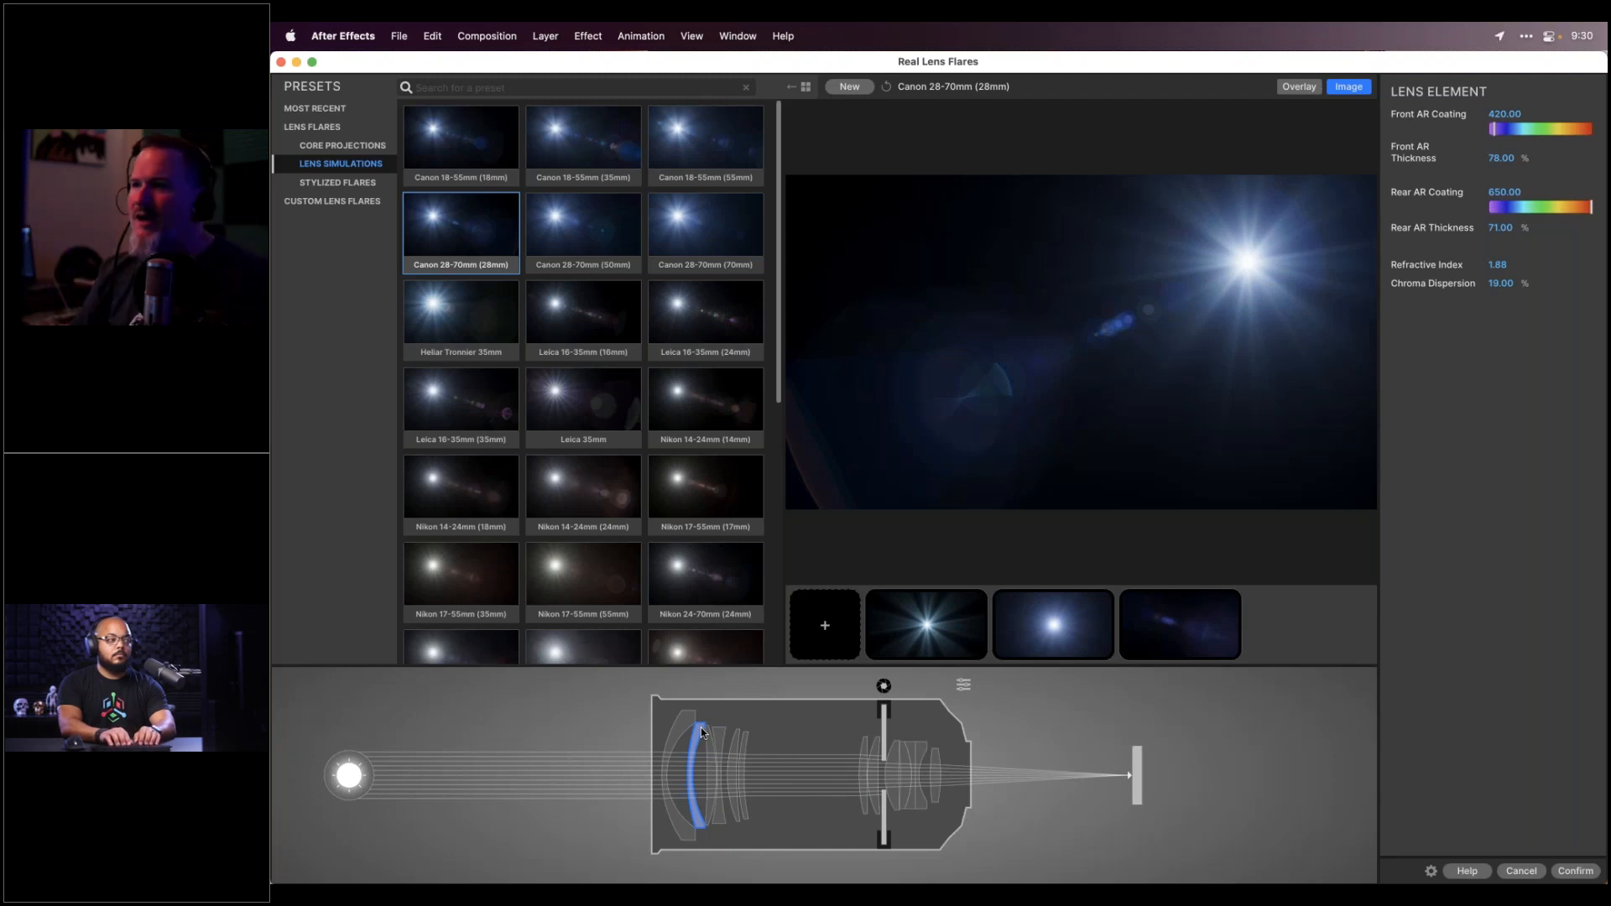
{"action": "left_click", "coordinate": [739, 324]}
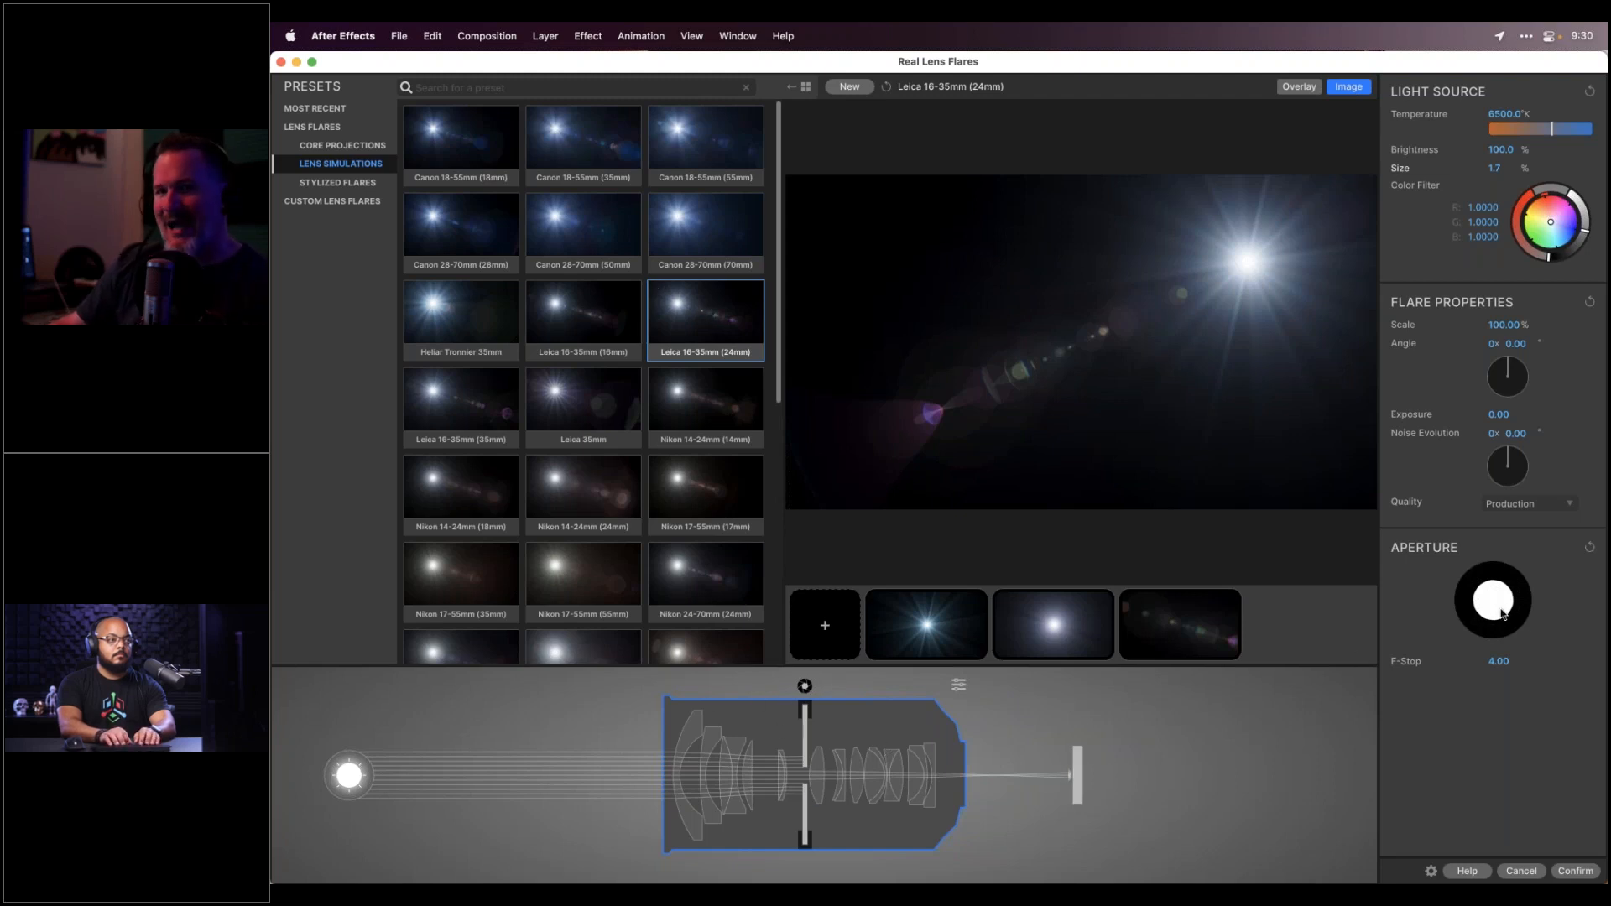
Place the Leica flare's light source in the upper left, with ghosts trailing toward the lower right
{"action": "left_click", "coordinate": [984, 266]}
{"action": "left_click", "coordinate": [971, 256]}
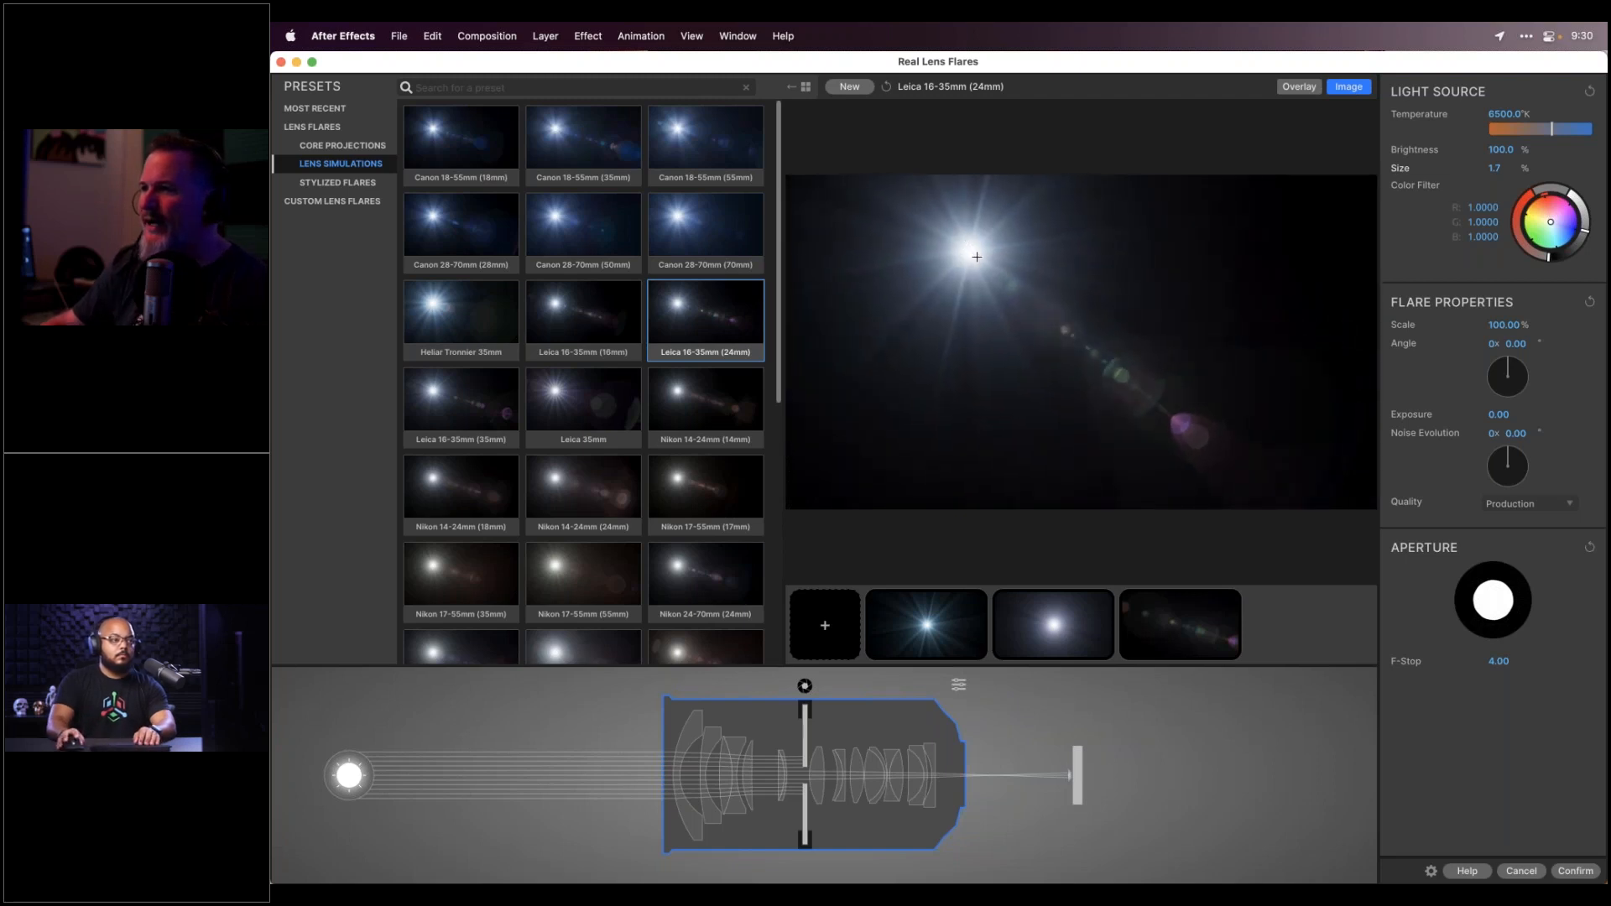
{"action": "left_click", "coordinate": [980, 260]}
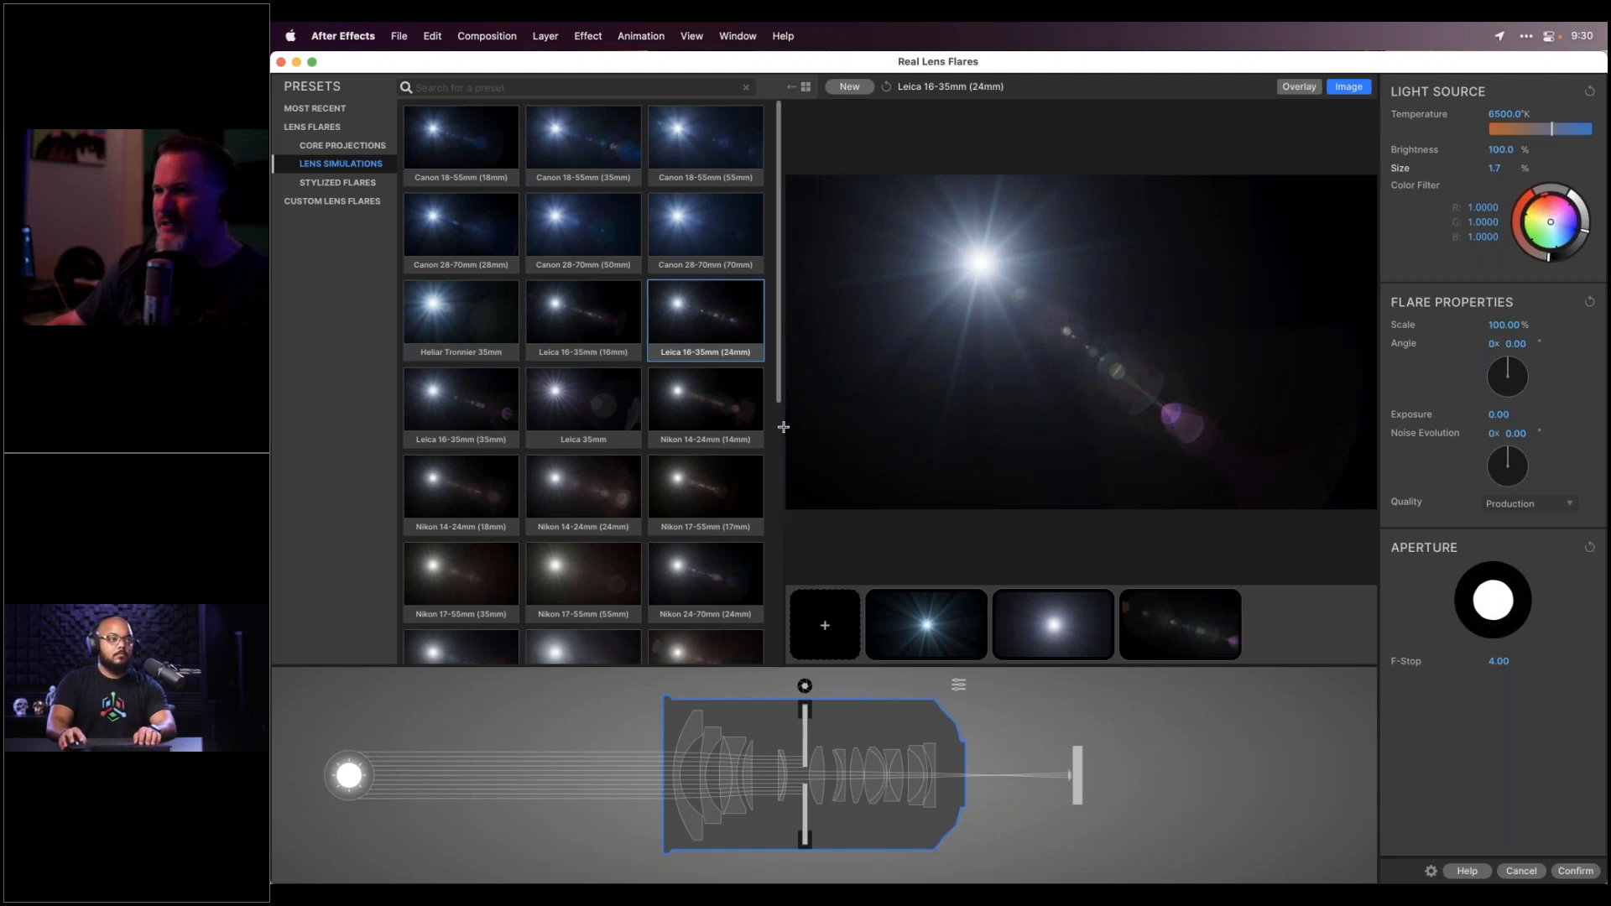
{"action": "left_click_drag", "start_coordinate": [784, 421], "coordinate": [925, 277]}
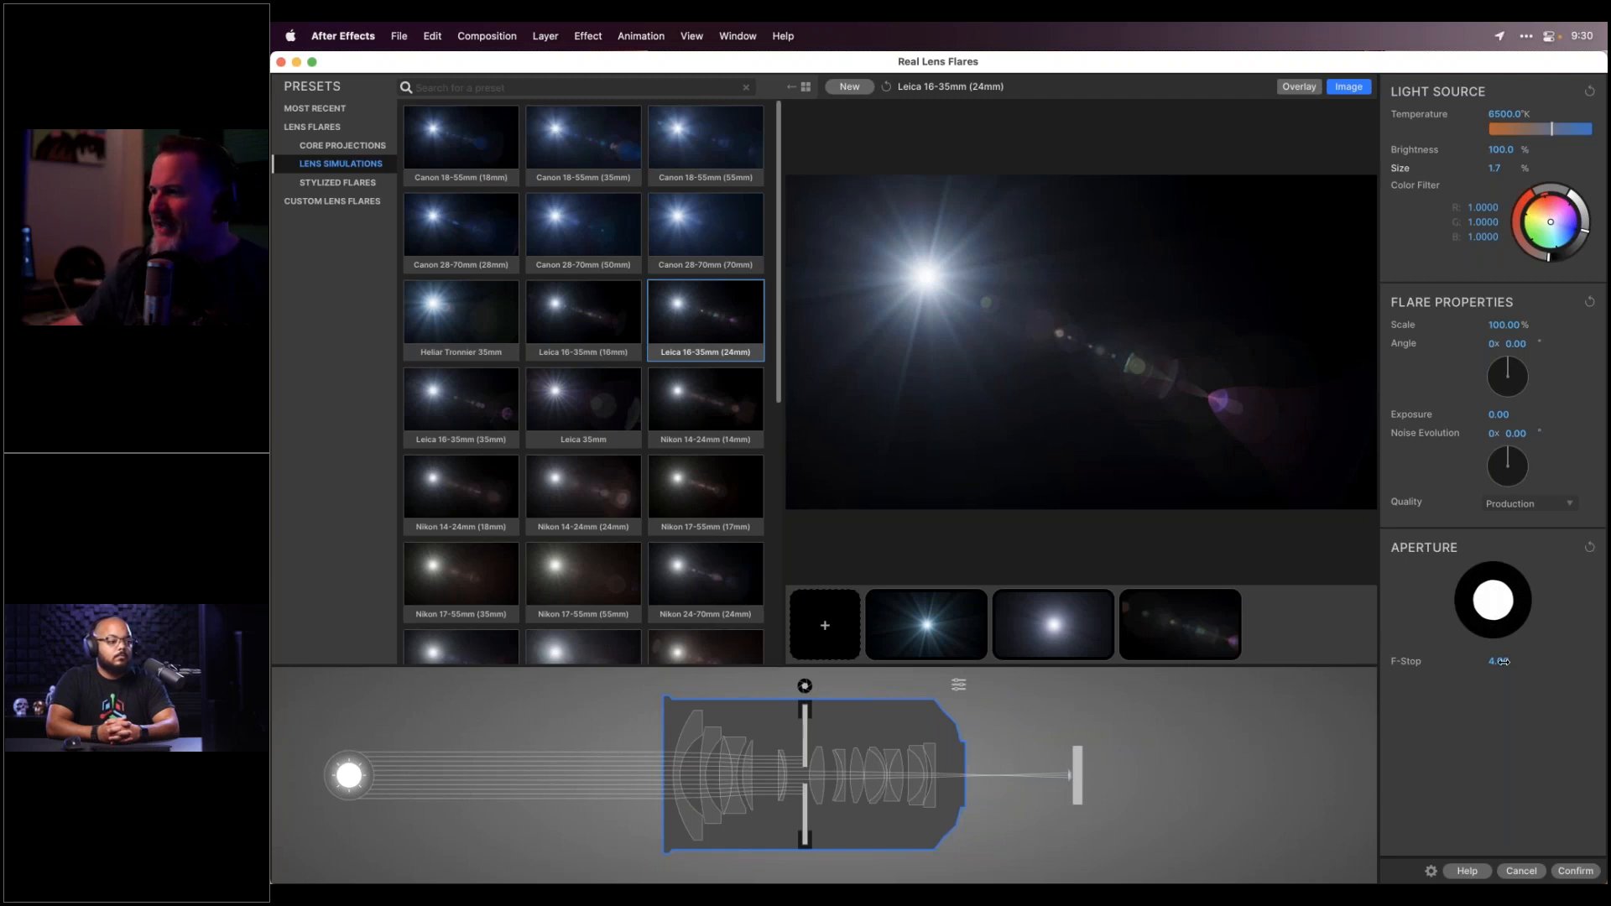
Test F-Stop values between 5.70 and 11.40, then close the designer without applying changes
{"action": "left_click_drag", "start_coordinate": [1501, 661], "coordinate": [1532, 662]}
{"action": "left_click_drag", "start_coordinate": [1500, 662], "coordinate": [1507, 661]}
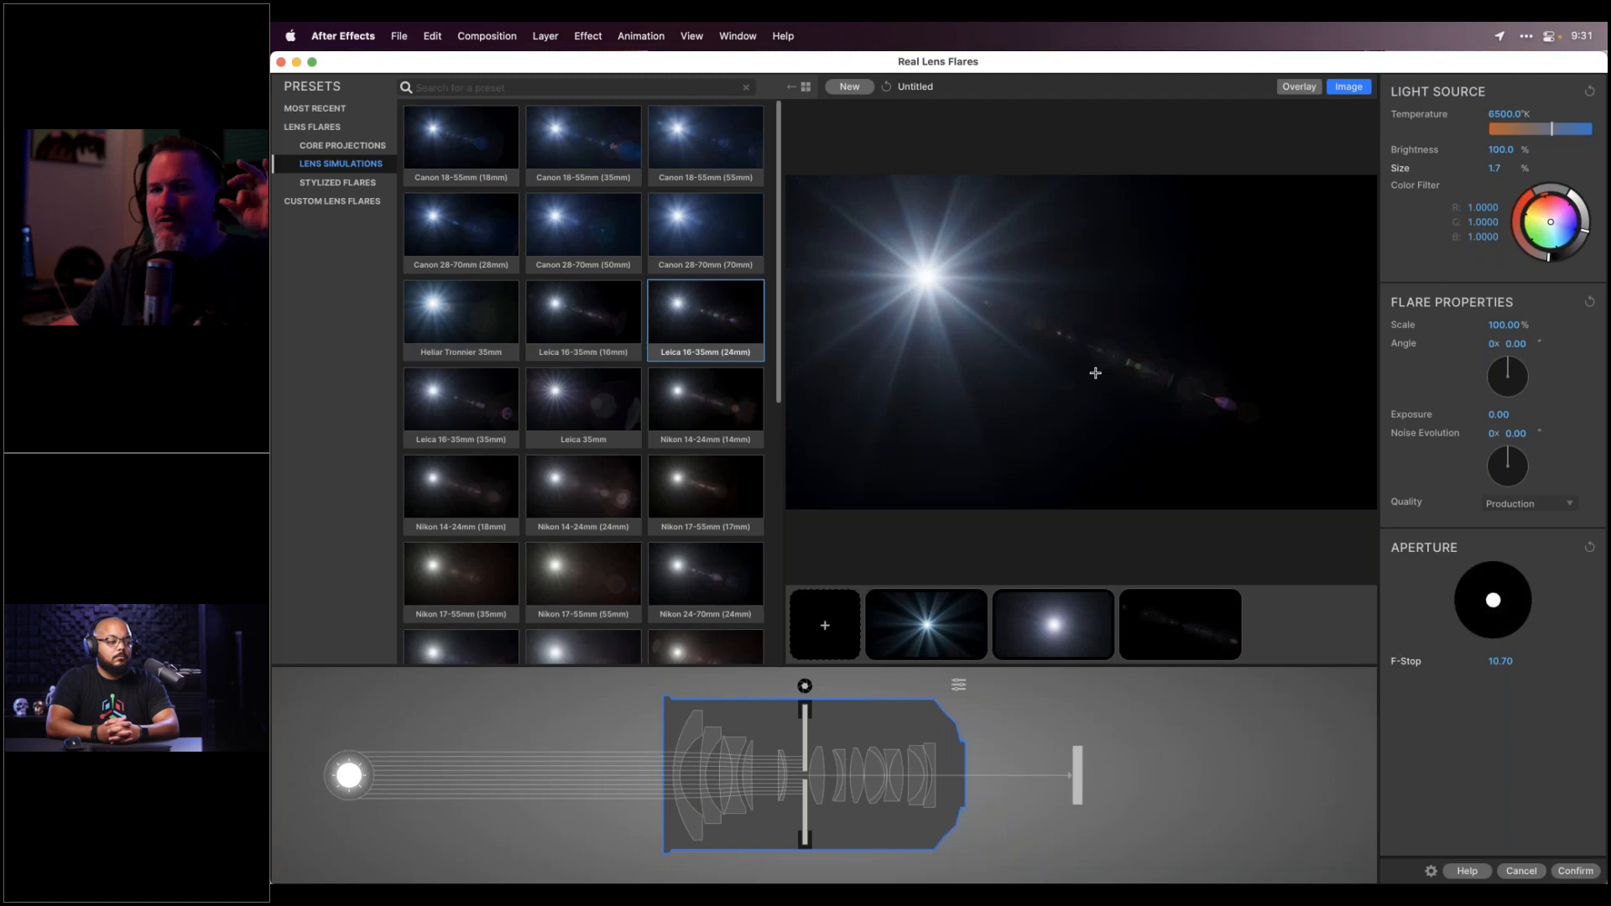
{"action": "left_click_drag", "start_coordinate": [1502, 661], "coordinate": [1511, 662]}
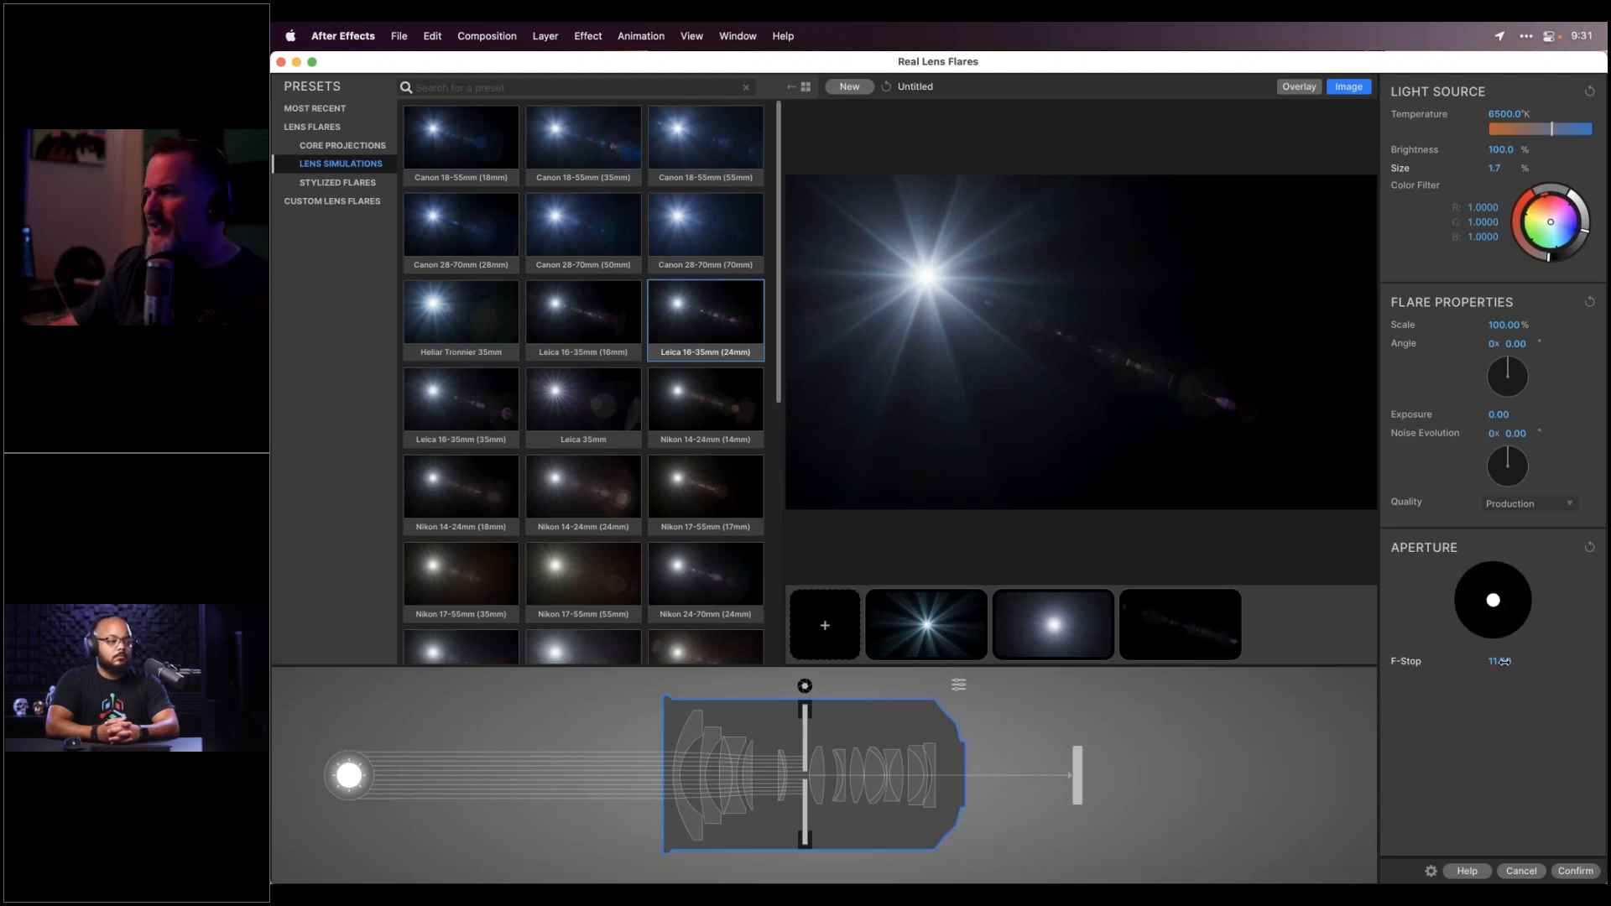
{"action": "left_click_drag", "start_coordinate": [1499, 661], "coordinate": [1388, 661]}
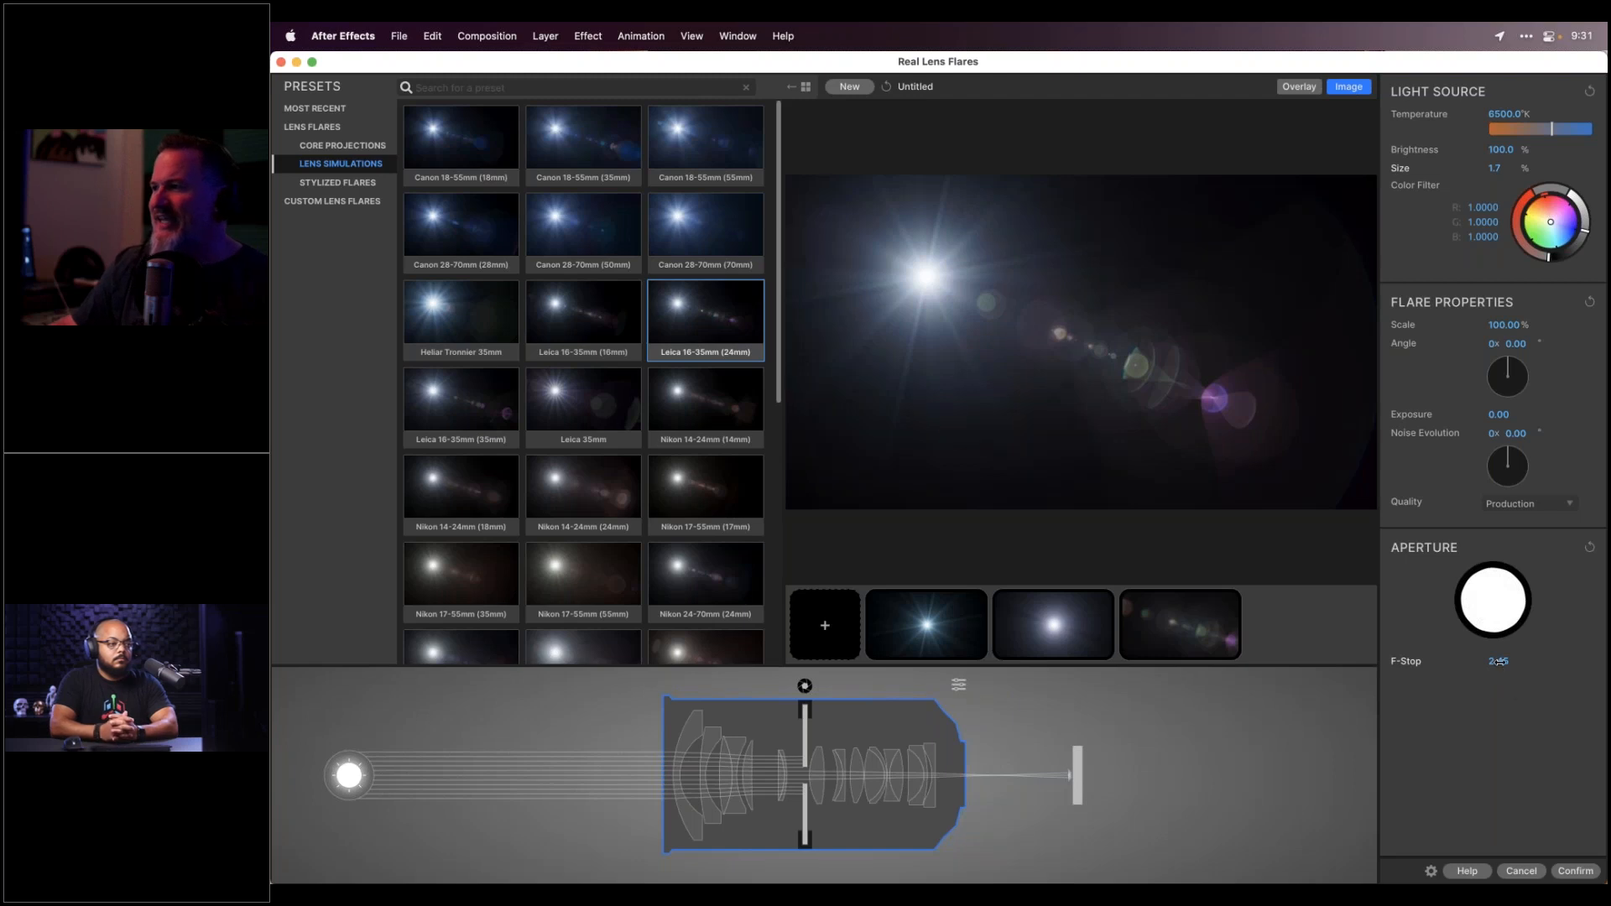
{"action": "mouse_move", "coordinate": [1499, 661]}
{"action": "left_mouse_down"}
{"action": "mouse_move", "coordinate": [1544, 661]}
{"action": "mouse_move", "coordinate": [1470, 661]}
{"action": "mouse_move", "coordinate": [1494, 661]}
{"action": "left_mouse_up"}
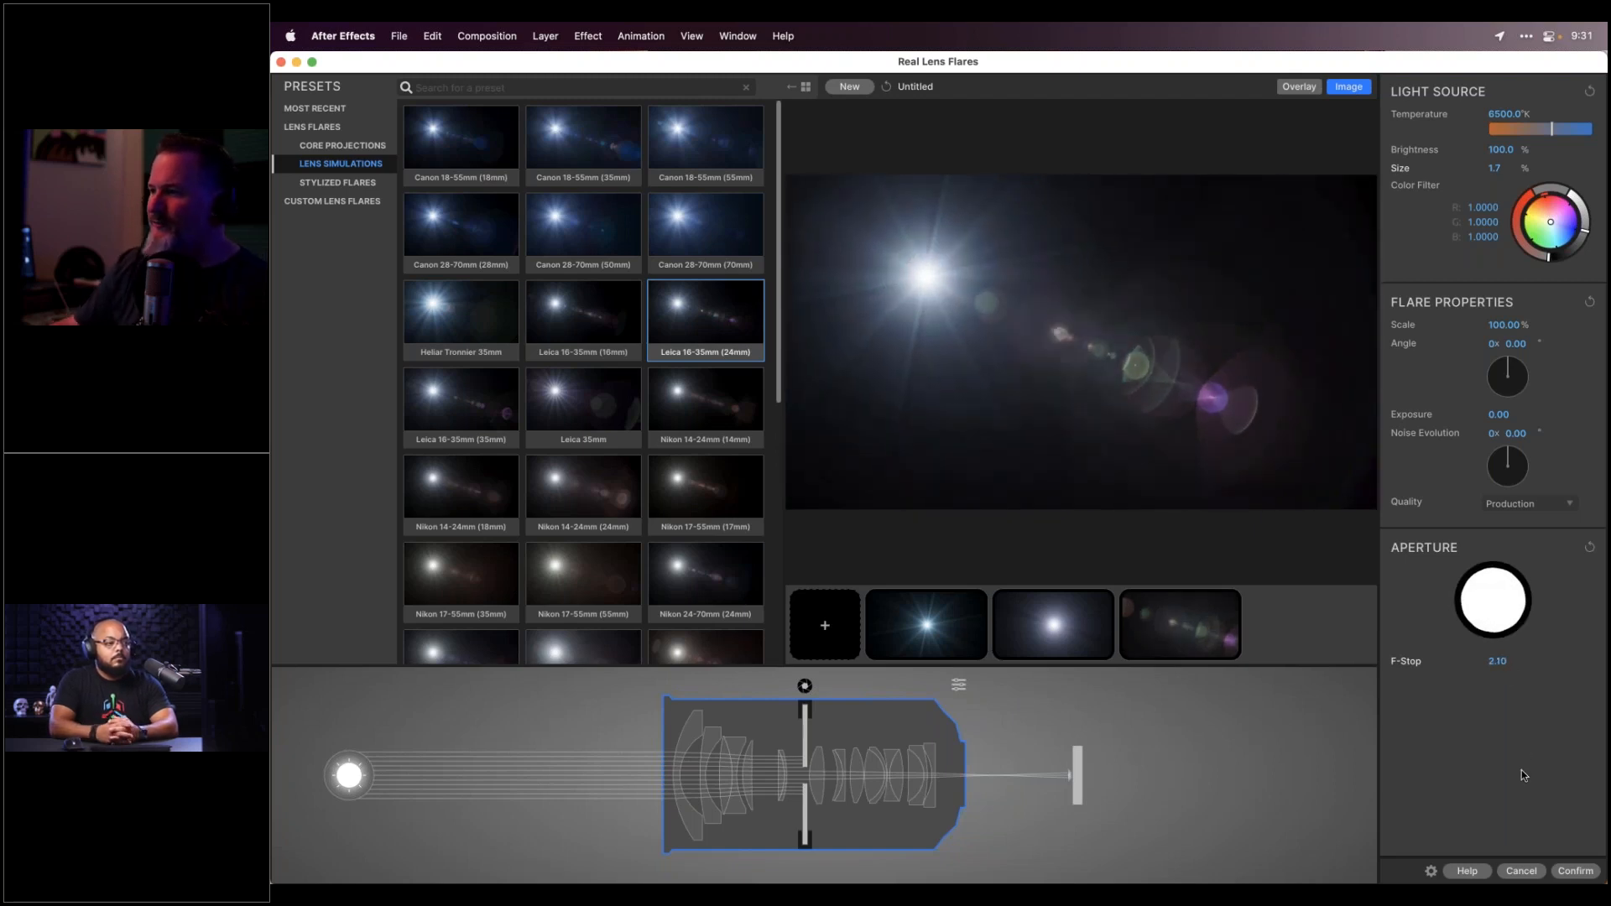
{"action": "left_click", "coordinate": [1523, 871]}
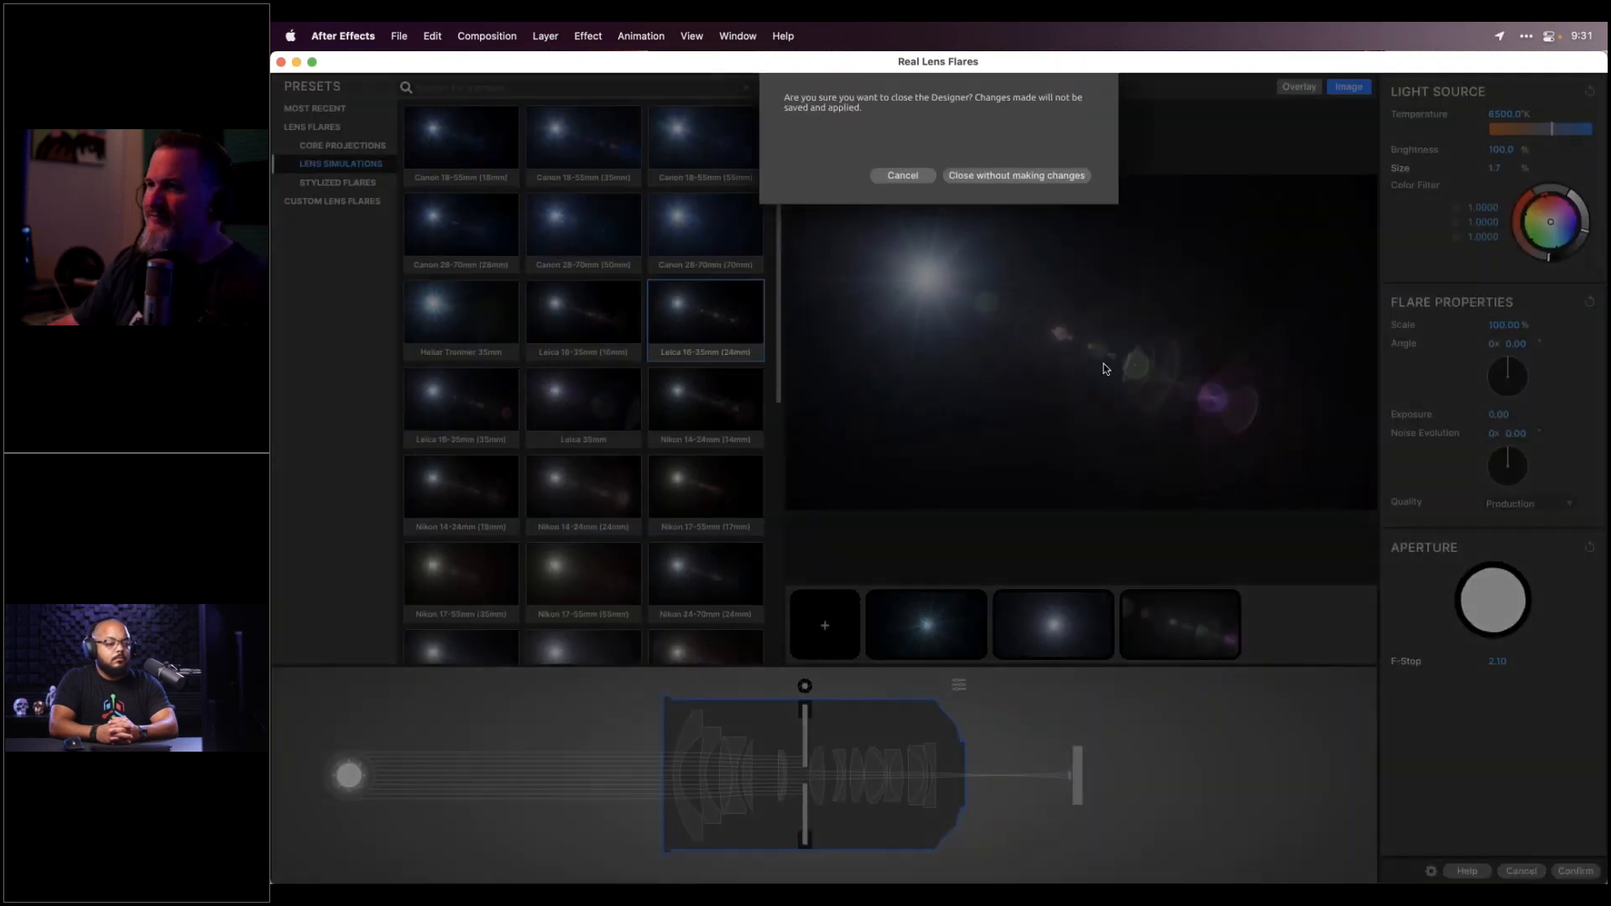
{"action": "left_click", "coordinate": [999, 176]}
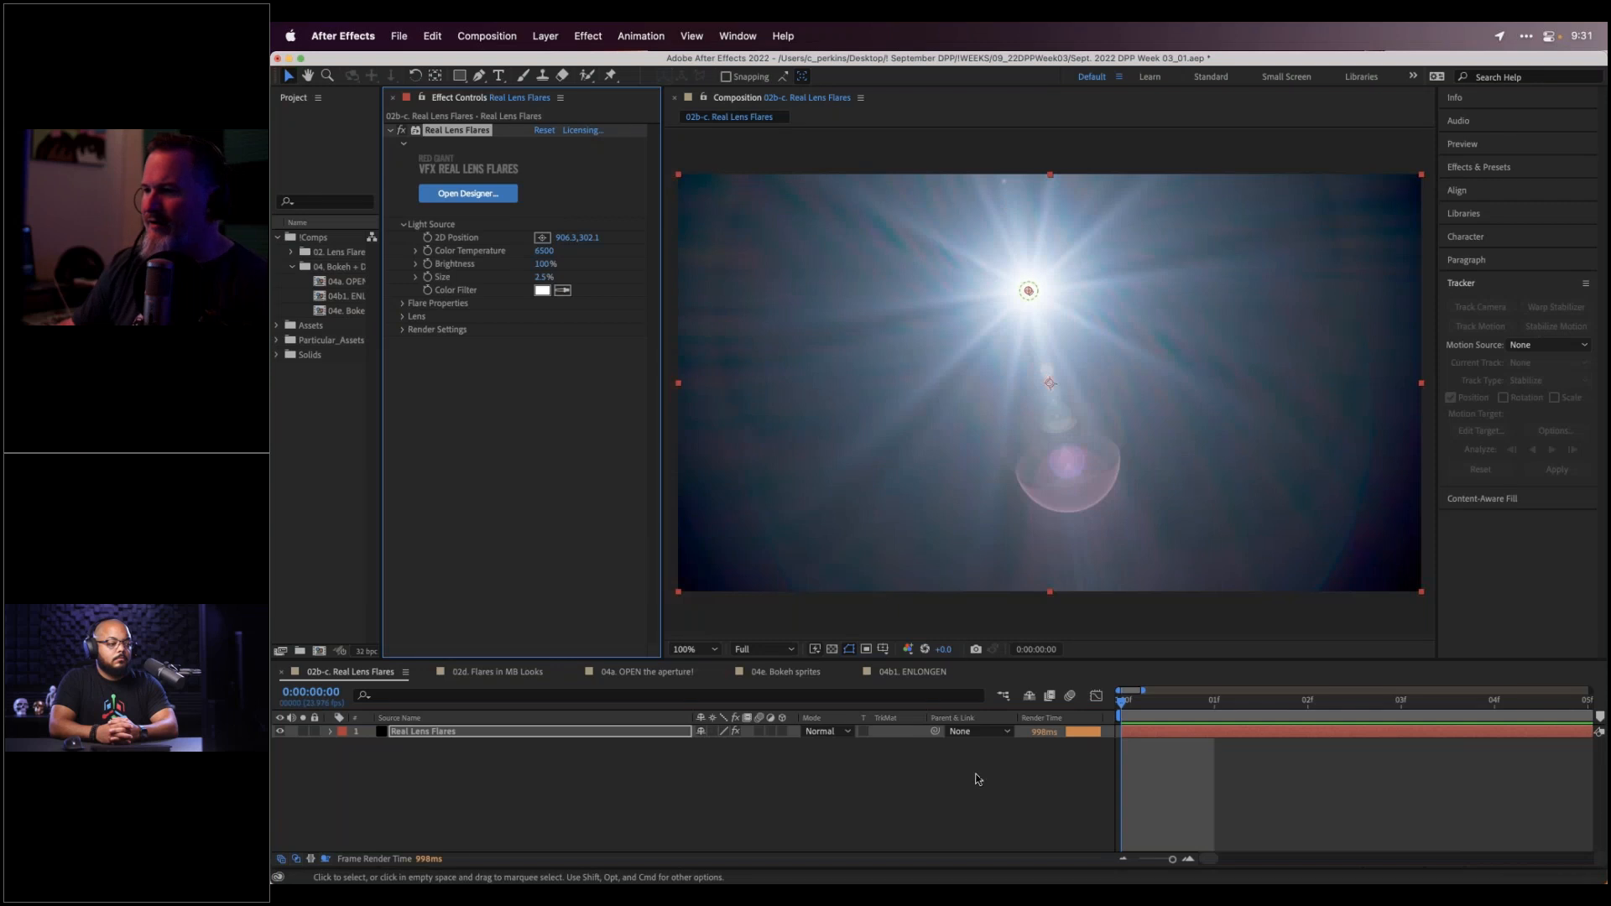
In Premiere Pro, park on the night-shoot clip at 00:03:12:05 and enlarge the Program Monitor
{"action": "mouse_move", "coordinate": [955, 886]}
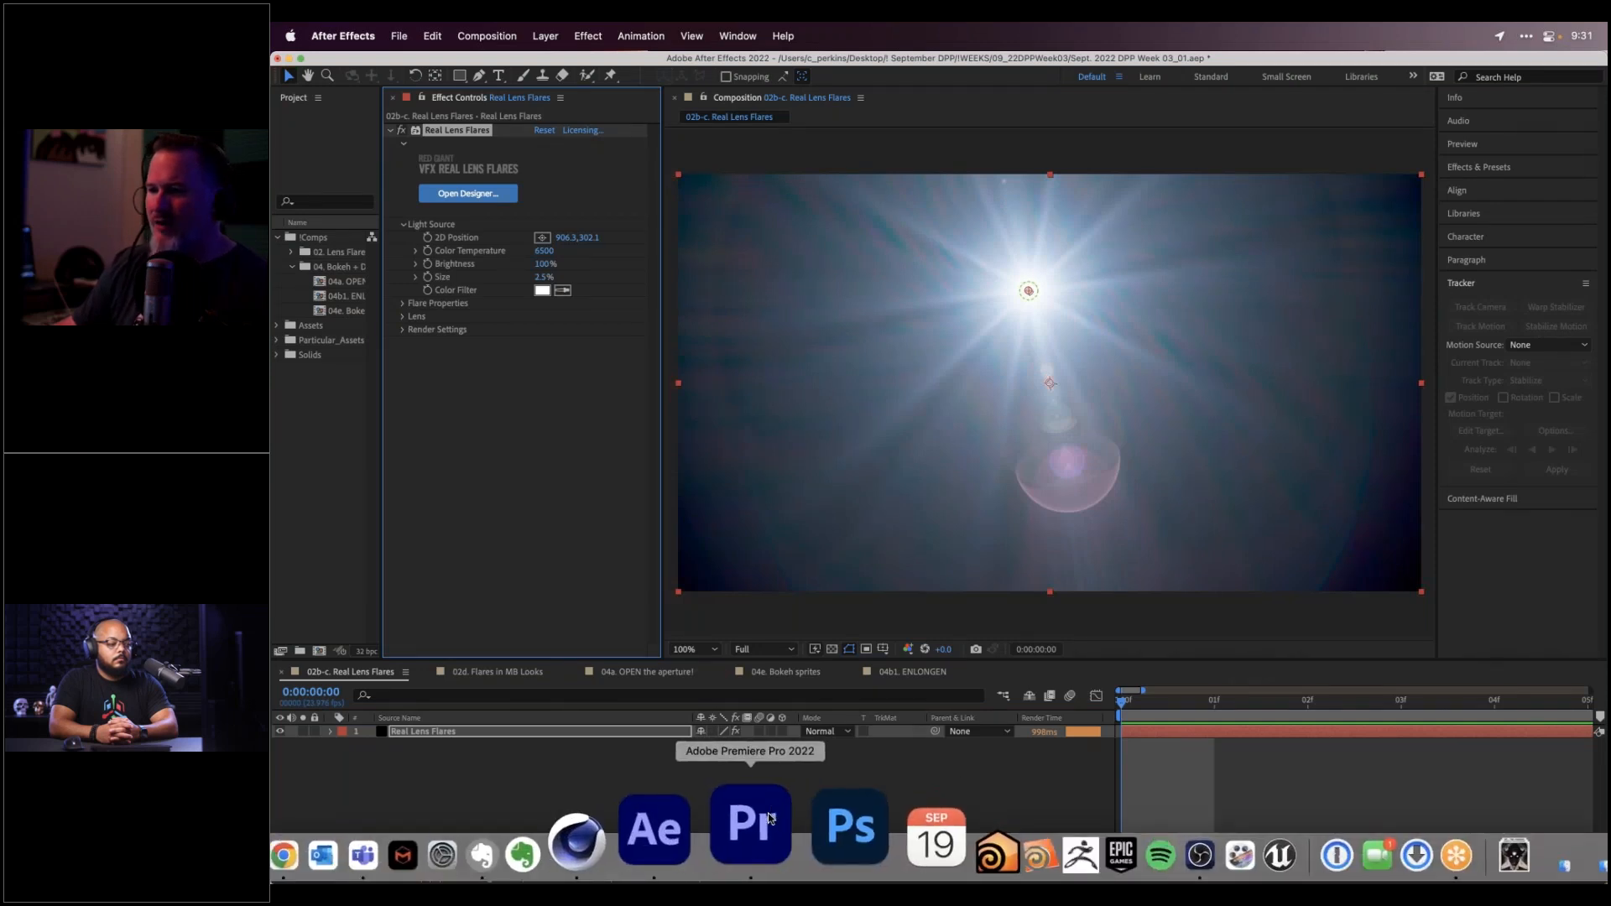
{"action": "left_click", "coordinate": [770, 818]}
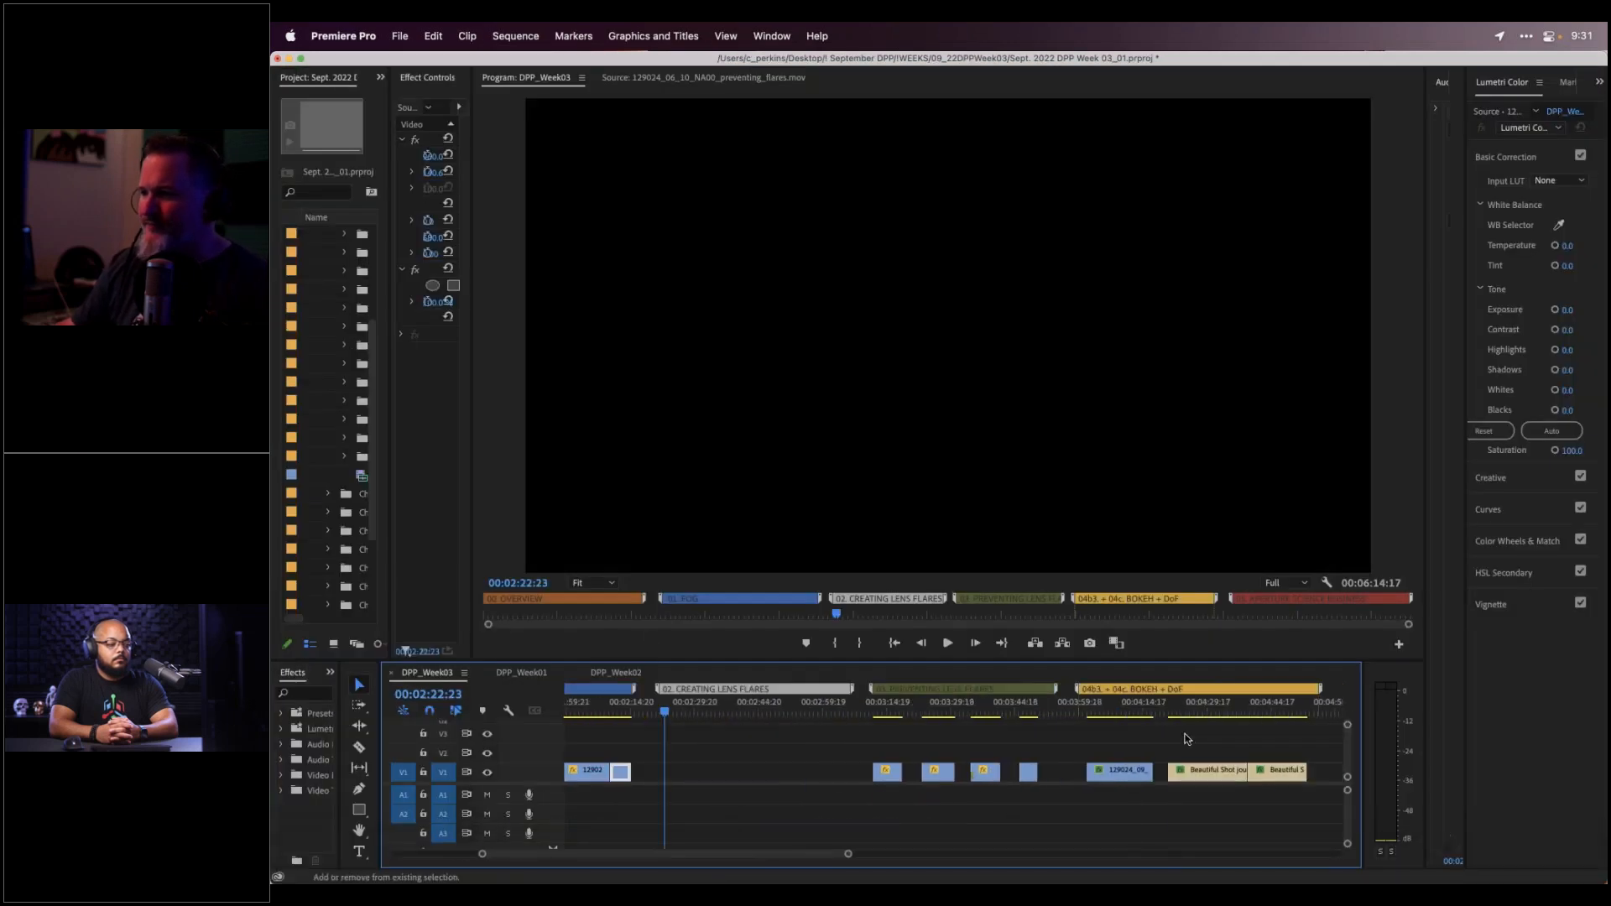
{"action": "left_click", "coordinate": [828, 711]}
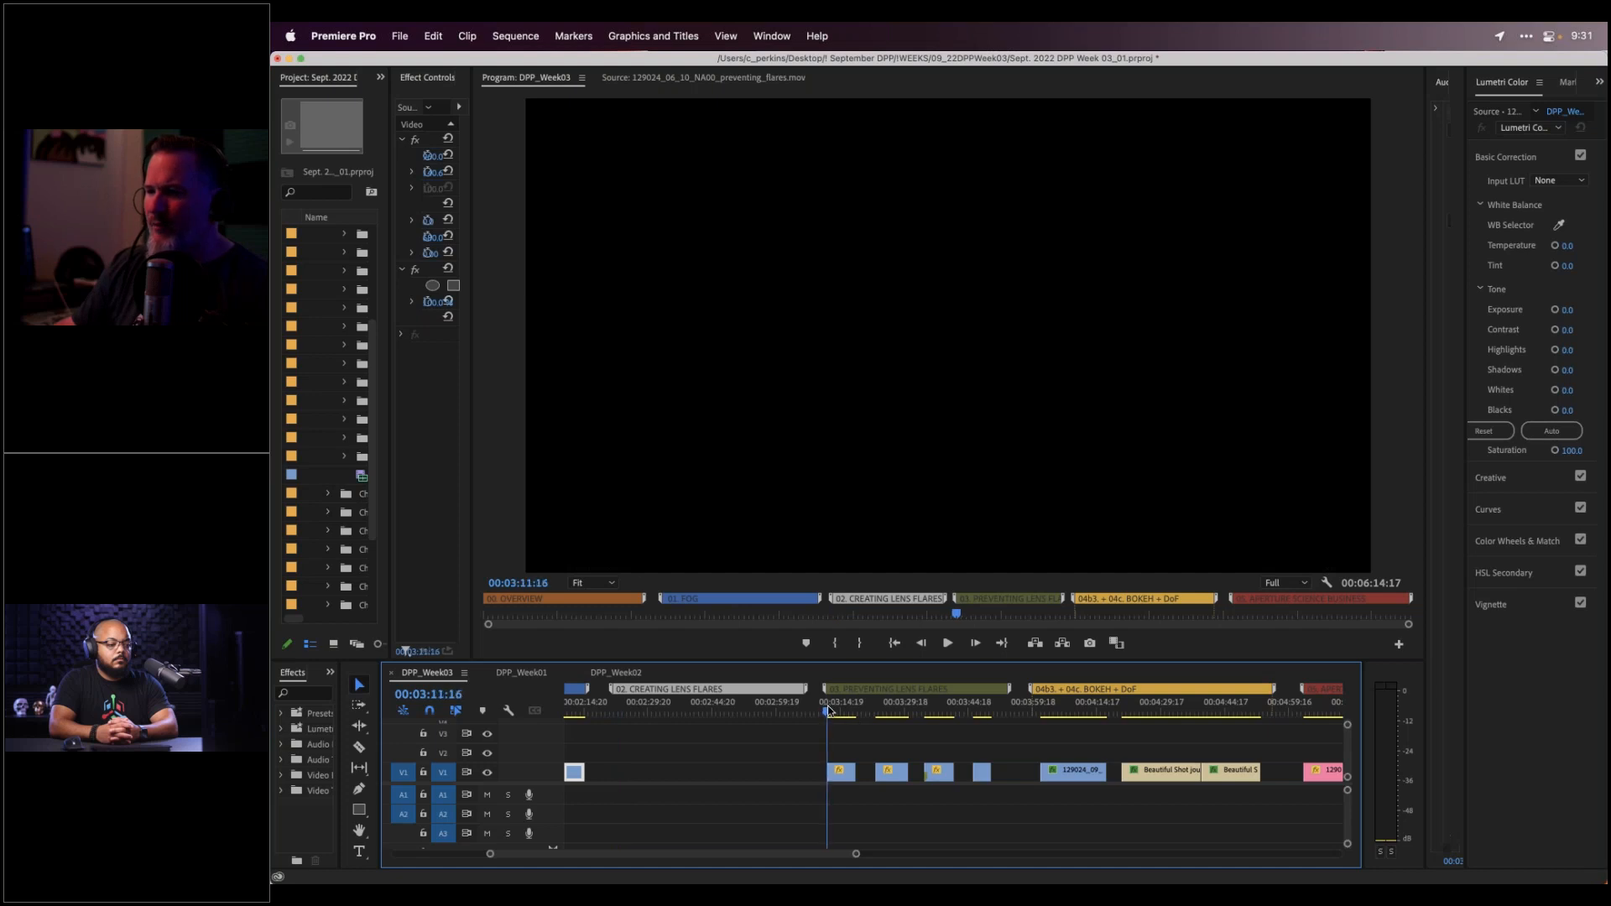
{"action": "key", "text": "Down"}
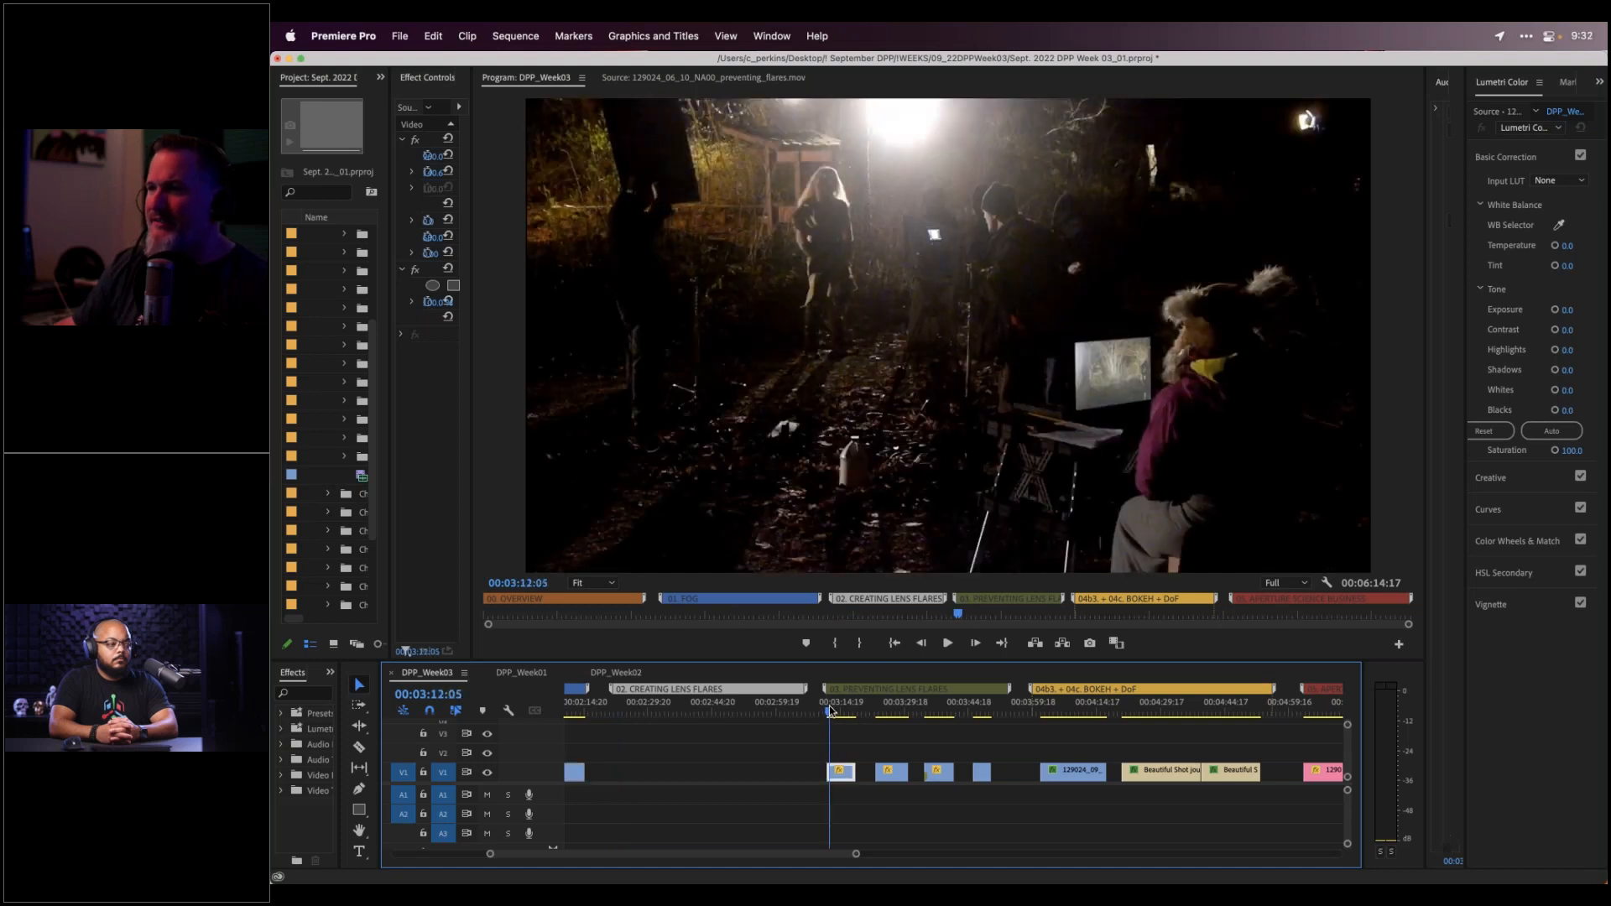
{"action": "left_click", "coordinate": [827, 711]}
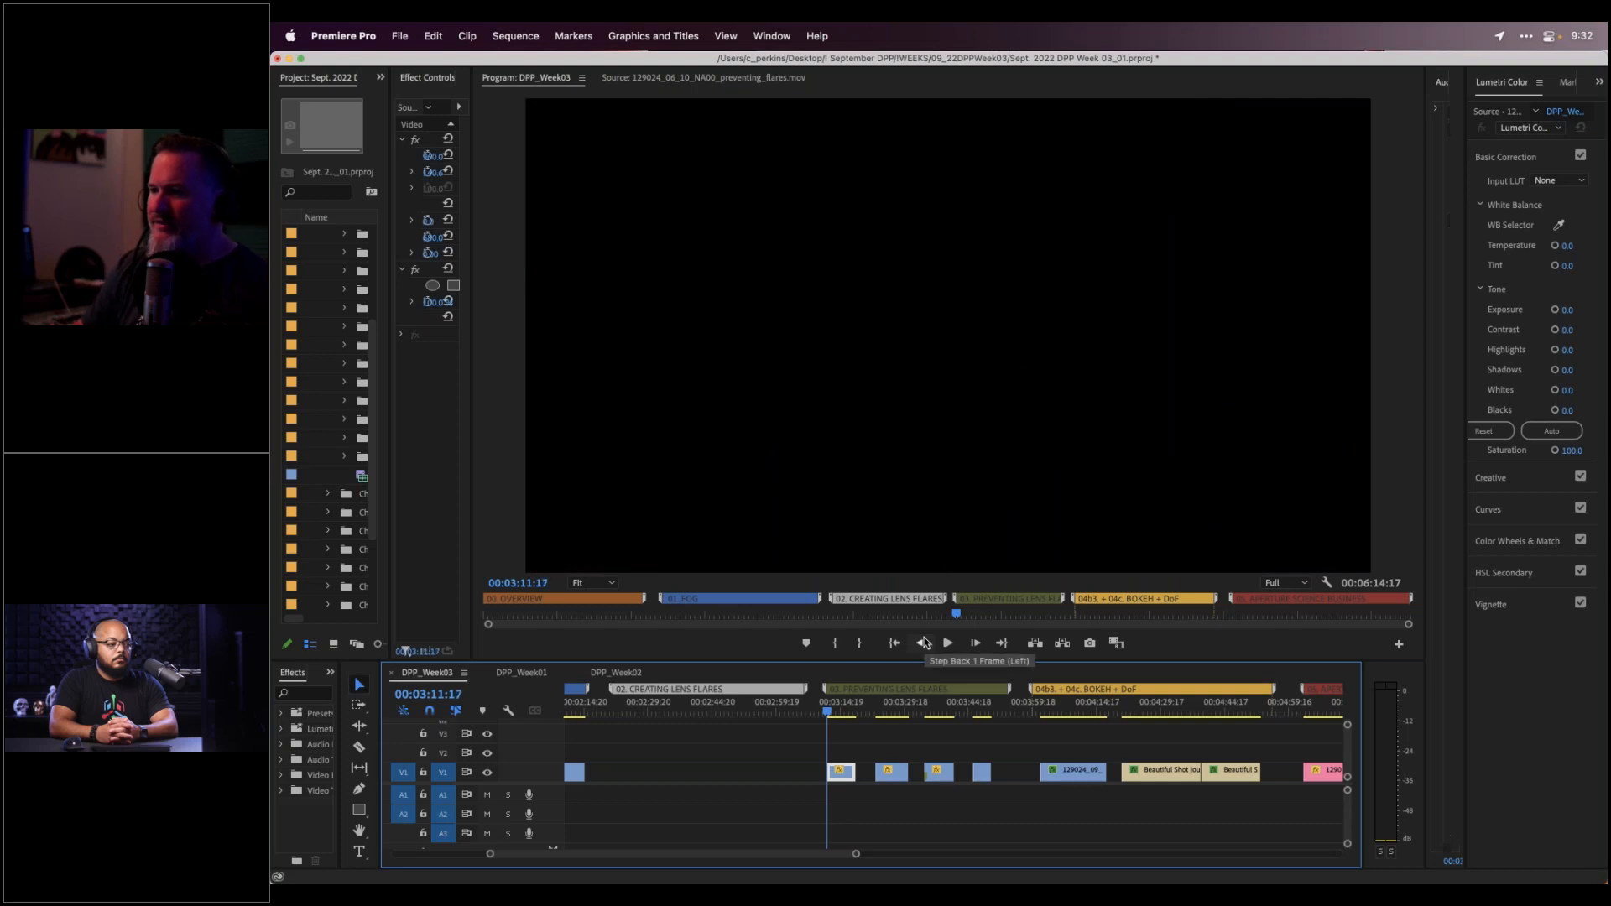
{"action": "left_click", "coordinate": [829, 712]}
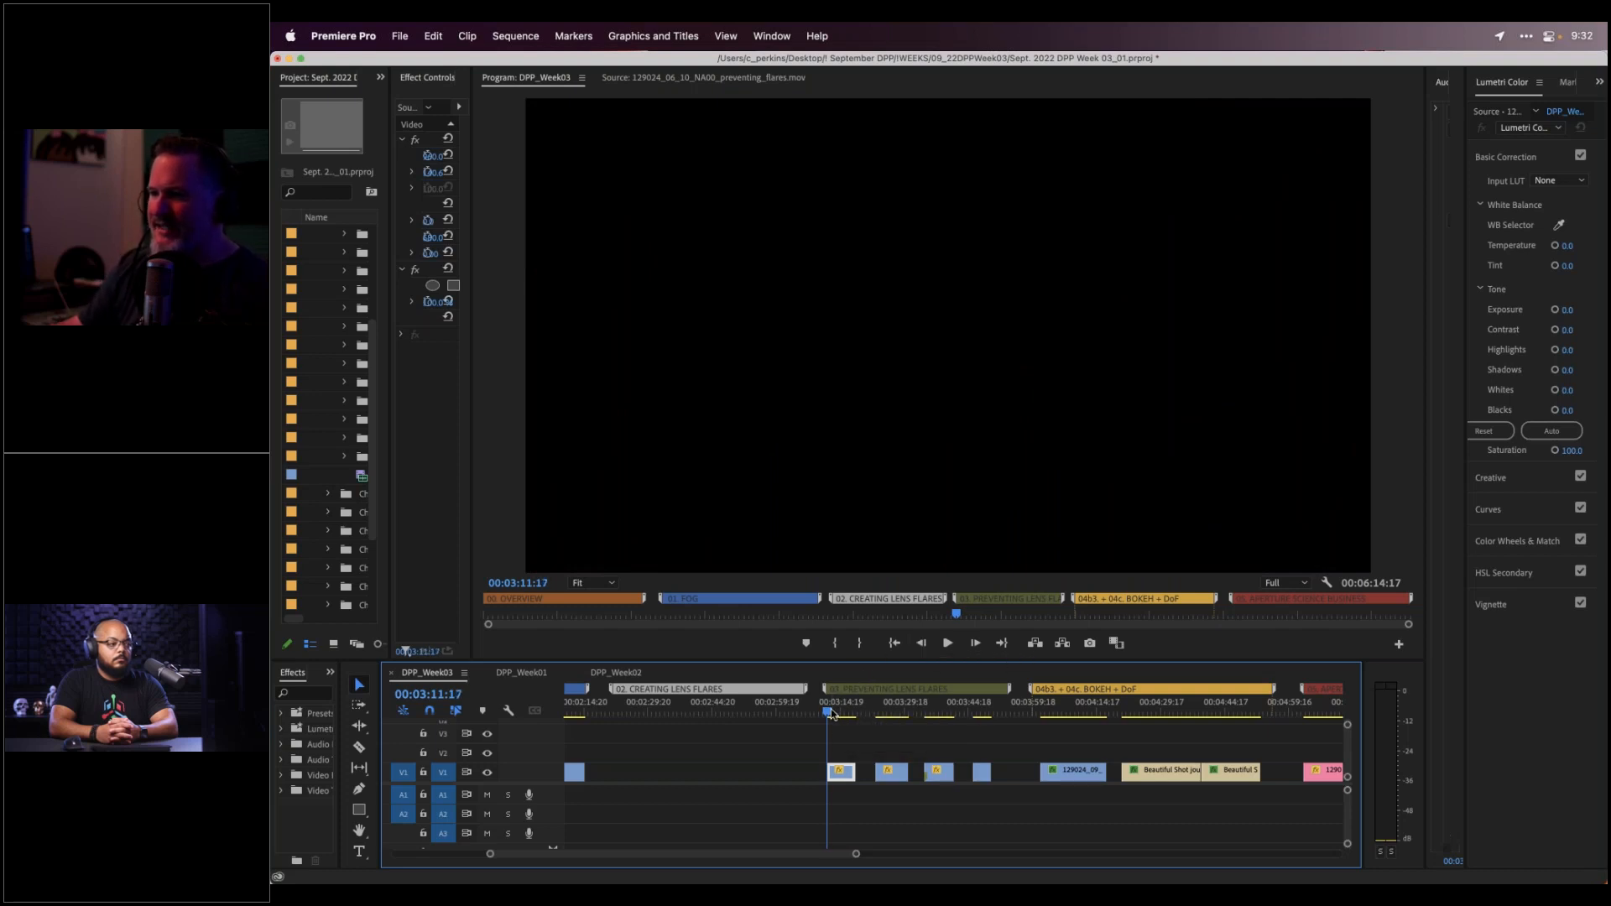
{"action": "left_click", "coordinate": [832, 713]}
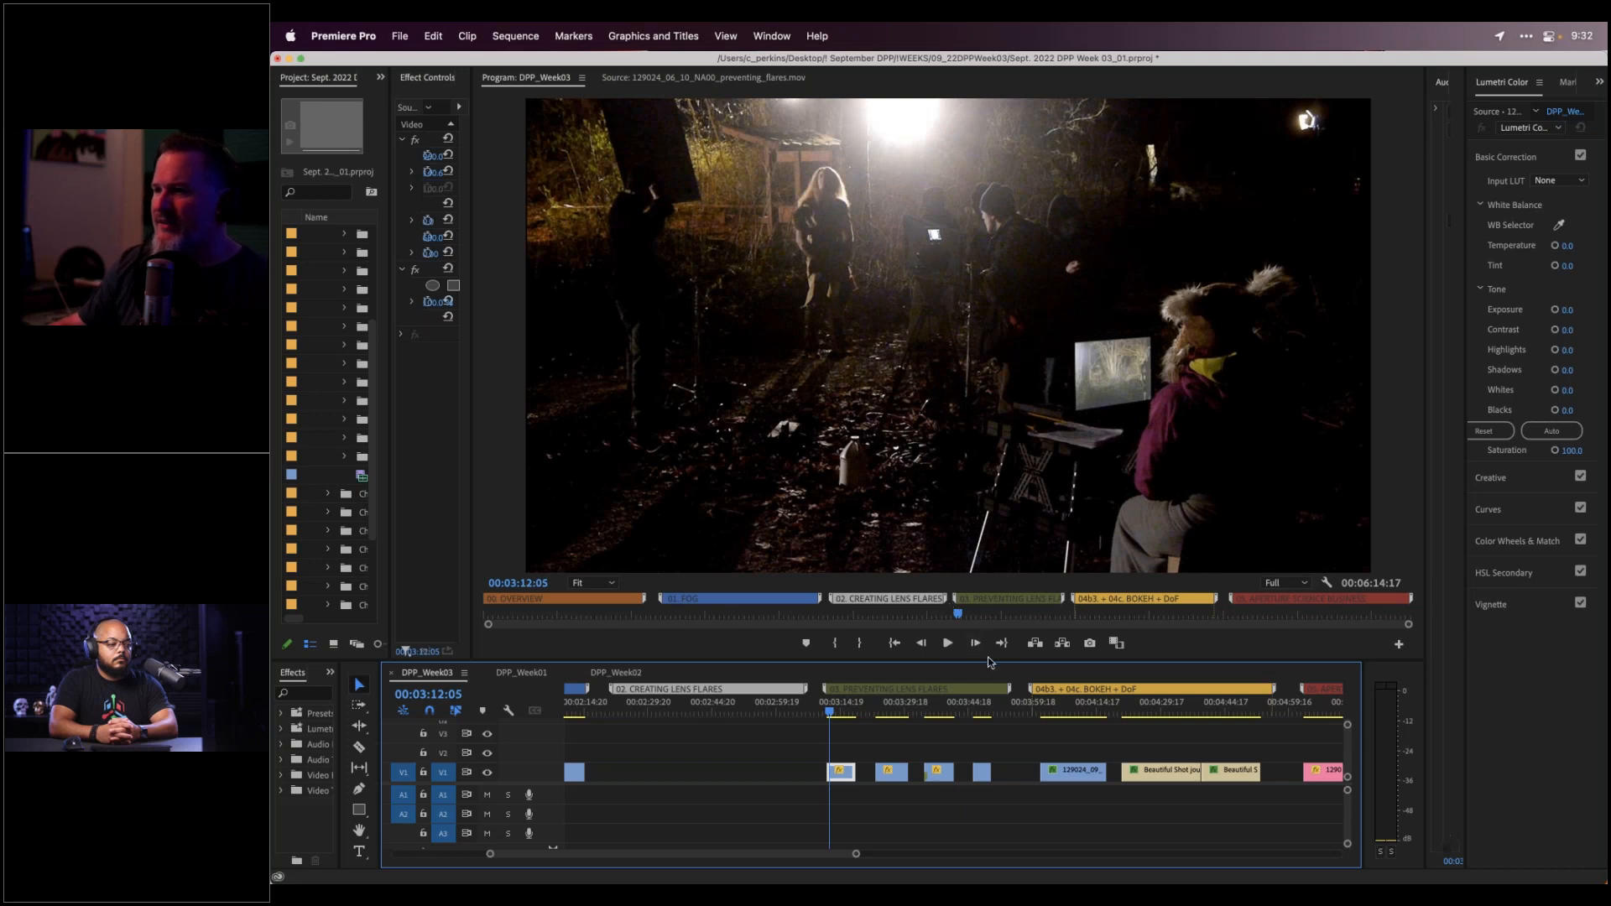
{"action": "left_click_drag", "start_coordinate": [990, 661], "coordinate": [990, 703]}
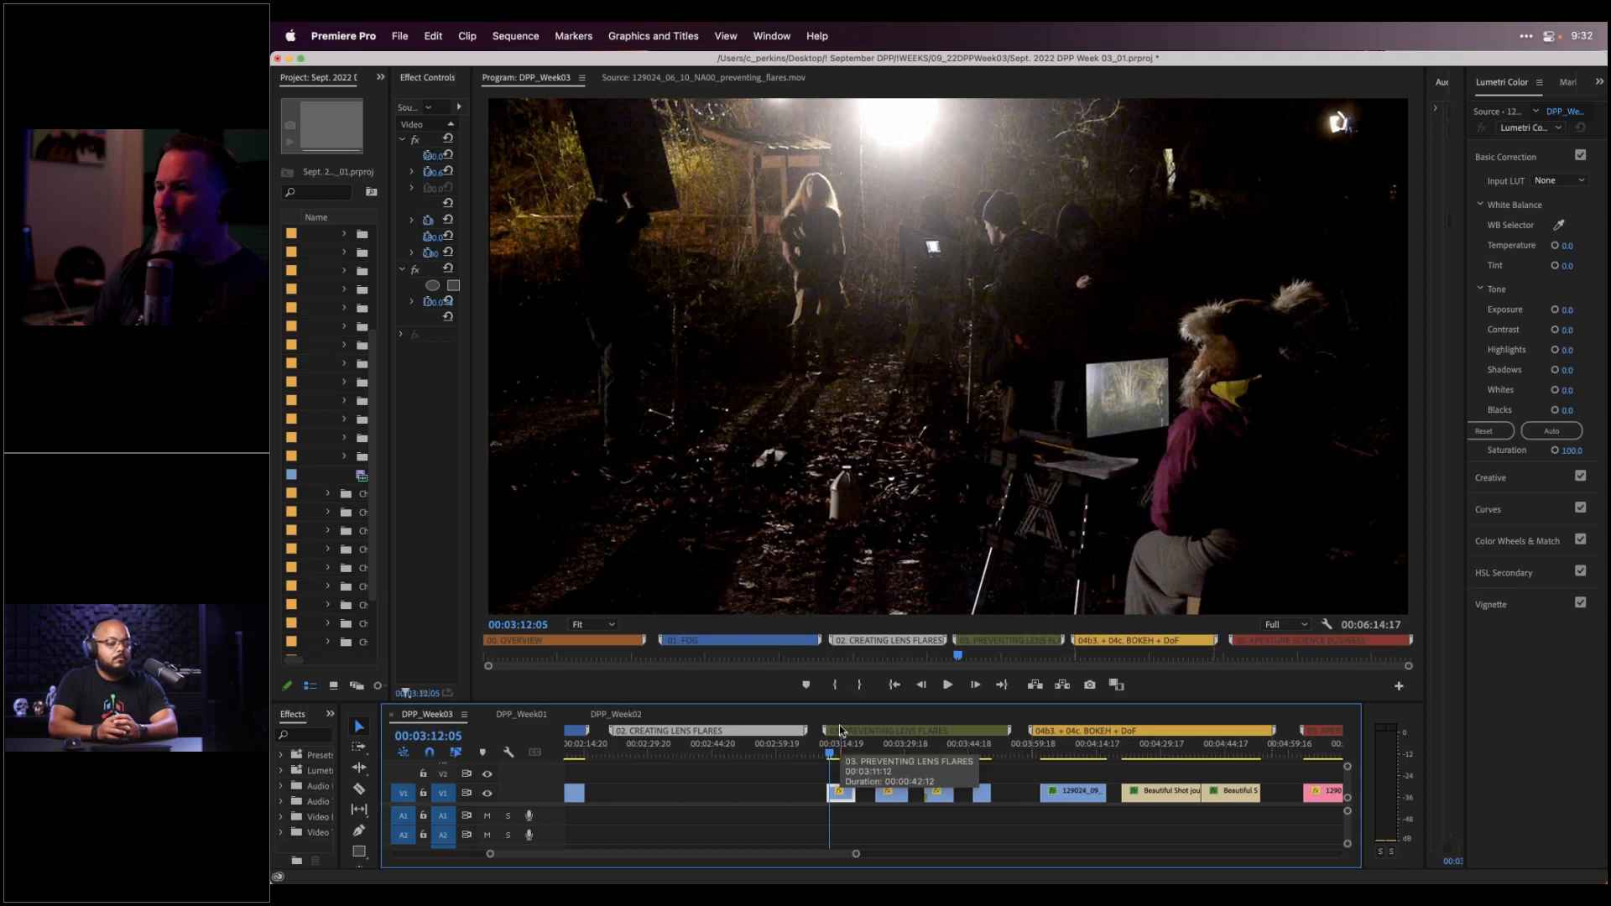
{"action": "key", "text": "space"}
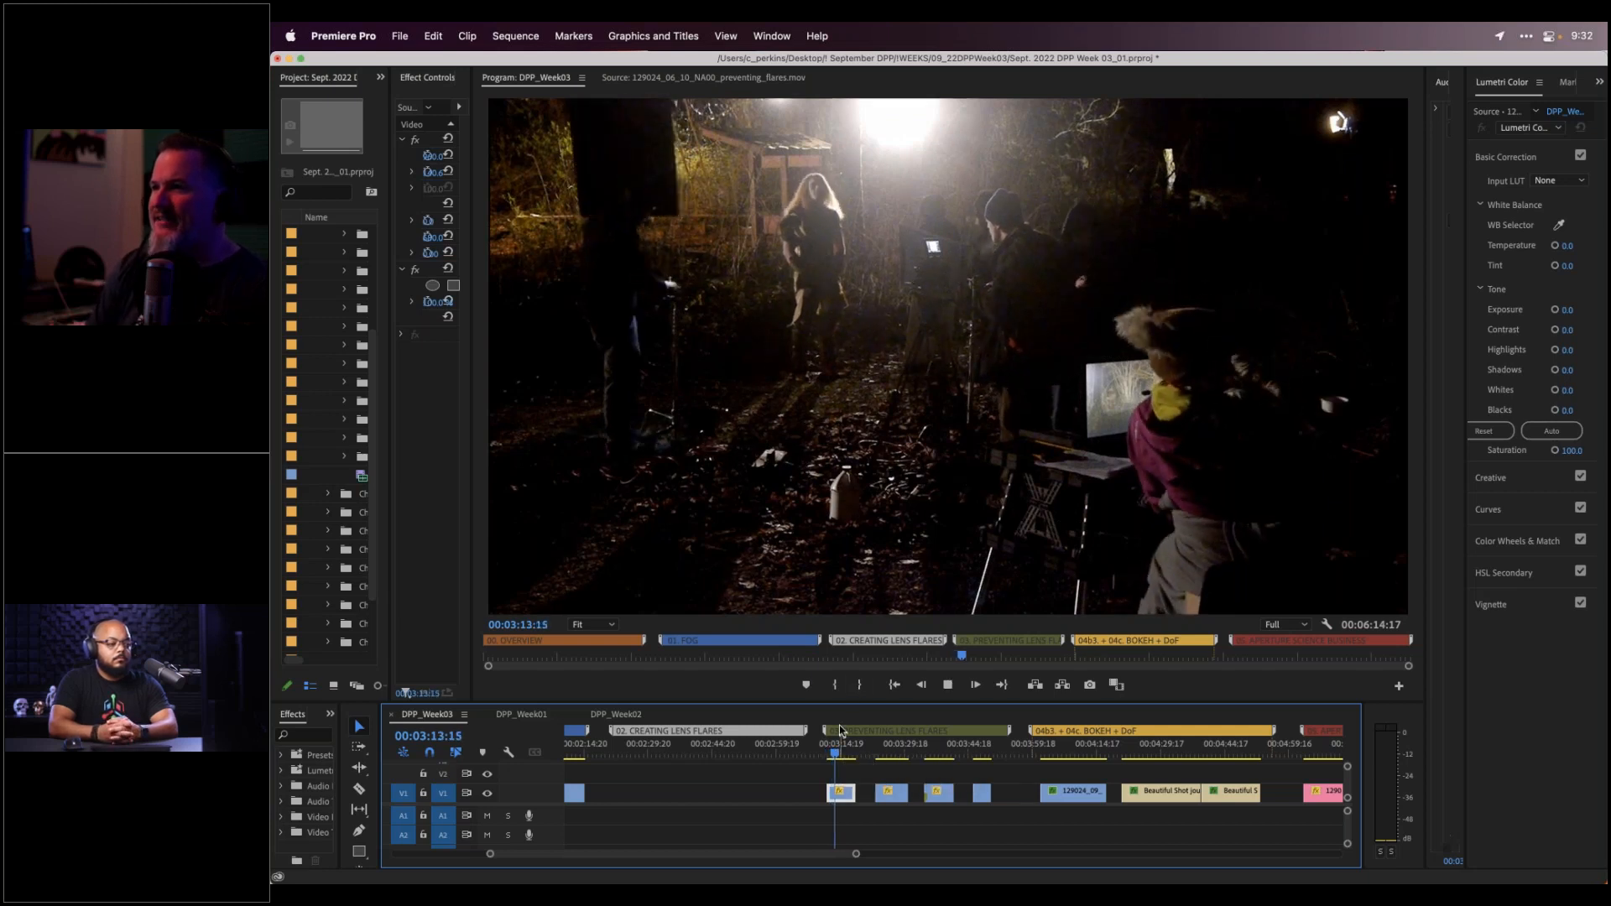
{"action": "key", "text": "space"}
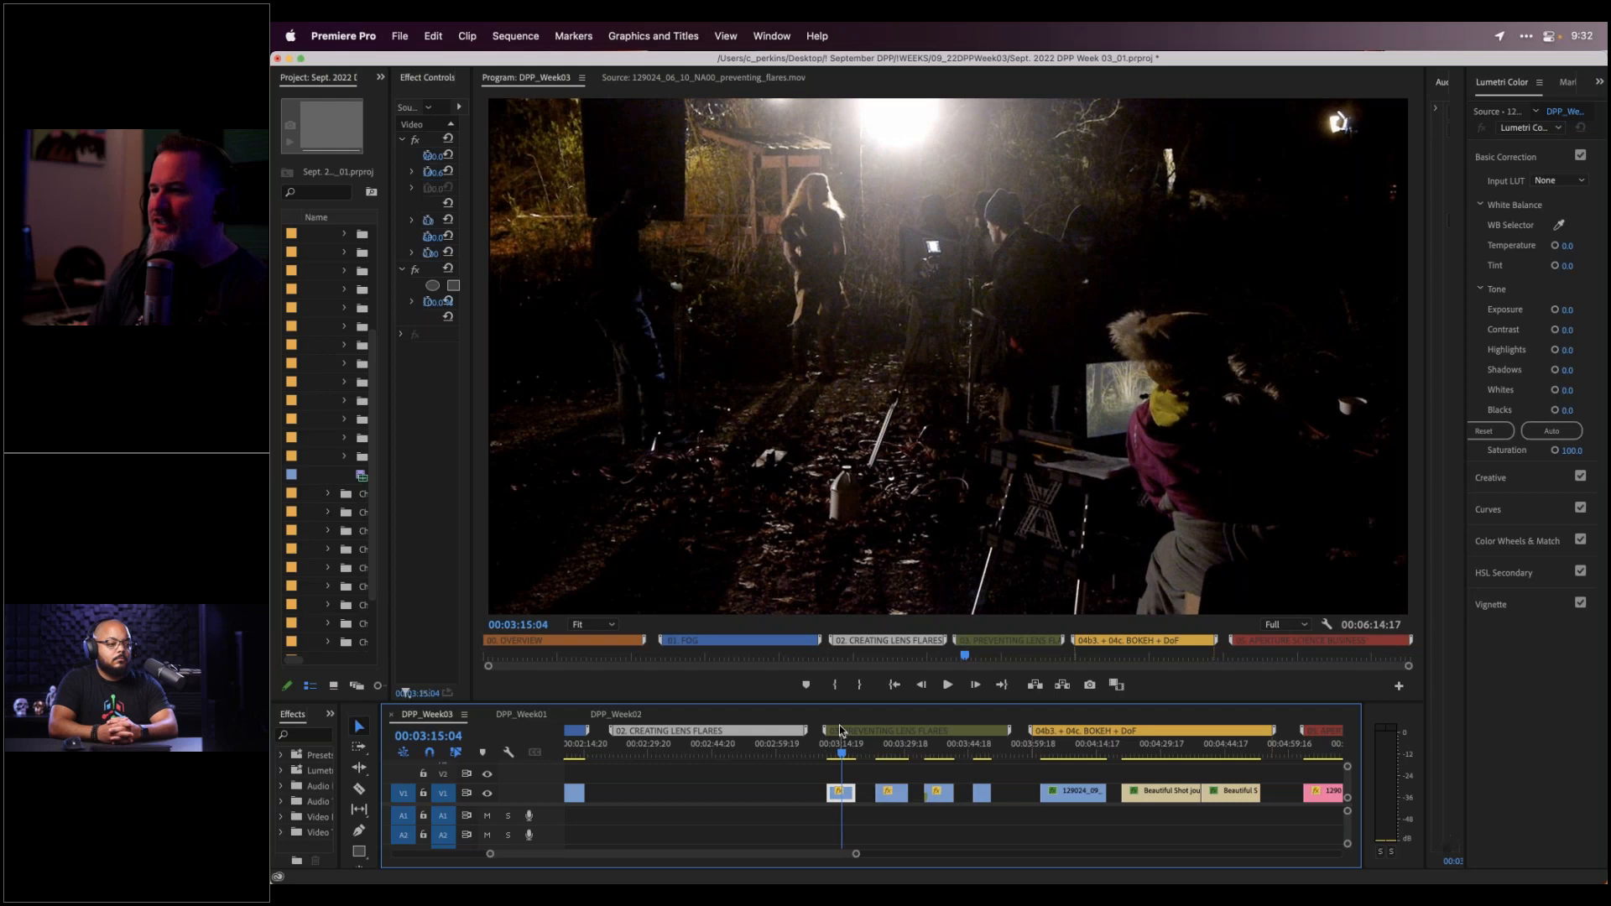
{"action": "key", "text": "Left"}
{"action": "key", "text": "Left"}
{"action": "key", "text": "Left"}
{"action": "key", "text": "Left"}
{"action": "key", "text": "Left"}
{"action": "key", "text": "Left"}
{"action": "key", "text": "Left"}
{"action": "key", "text": "Left"}
{"action": "key", "text": "Left"}
{"action": "key", "text": "Left"}
{"action": "key", "text": "Left"}
{"action": "key", "text": "Left"}
{"action": "key", "text": "Left"}
{"action": "key", "text": "Left"}
{"action": "key", "text": "Left"}
{"action": "key", "text": "Left"}
{"action": "key", "text": "Left"}
{"action": "key", "text": "Left"}
{"action": "key", "text": "Left"}
{"action": "key", "text": "Left"}
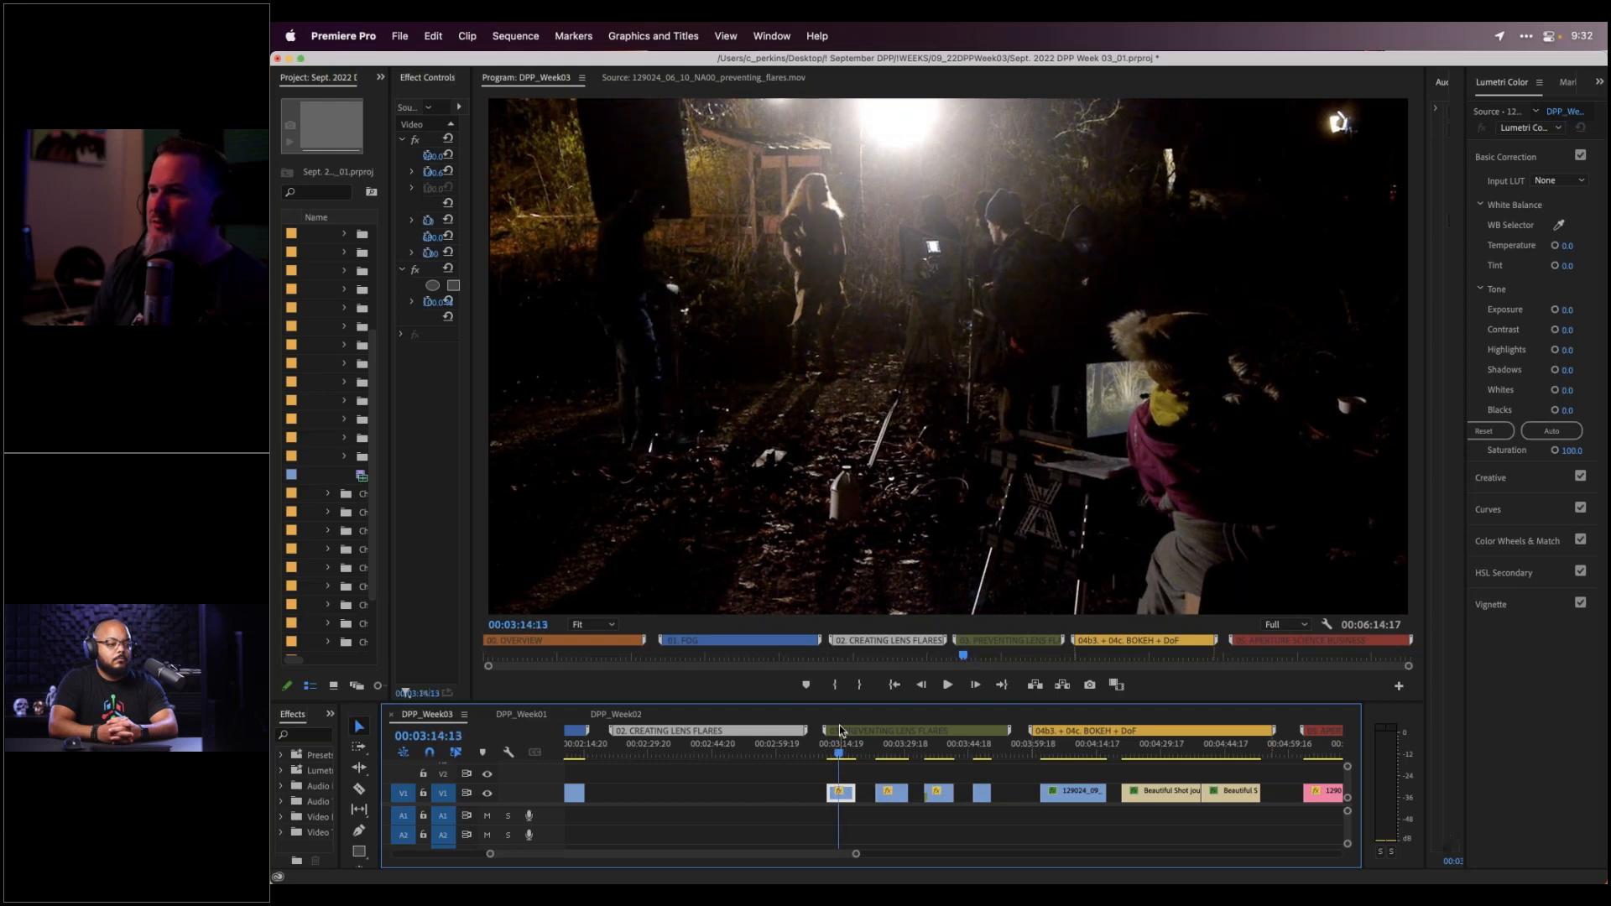
{"action": "key", "text": "Left"}
{"action": "key", "text": "Left"}
{"action": "key", "text": "Left"}
{"action": "key", "text": "Left"}
{"action": "key", "text": "Left"}
{"action": "key", "text": "Left"}
{"action": "key", "text": "Left"}
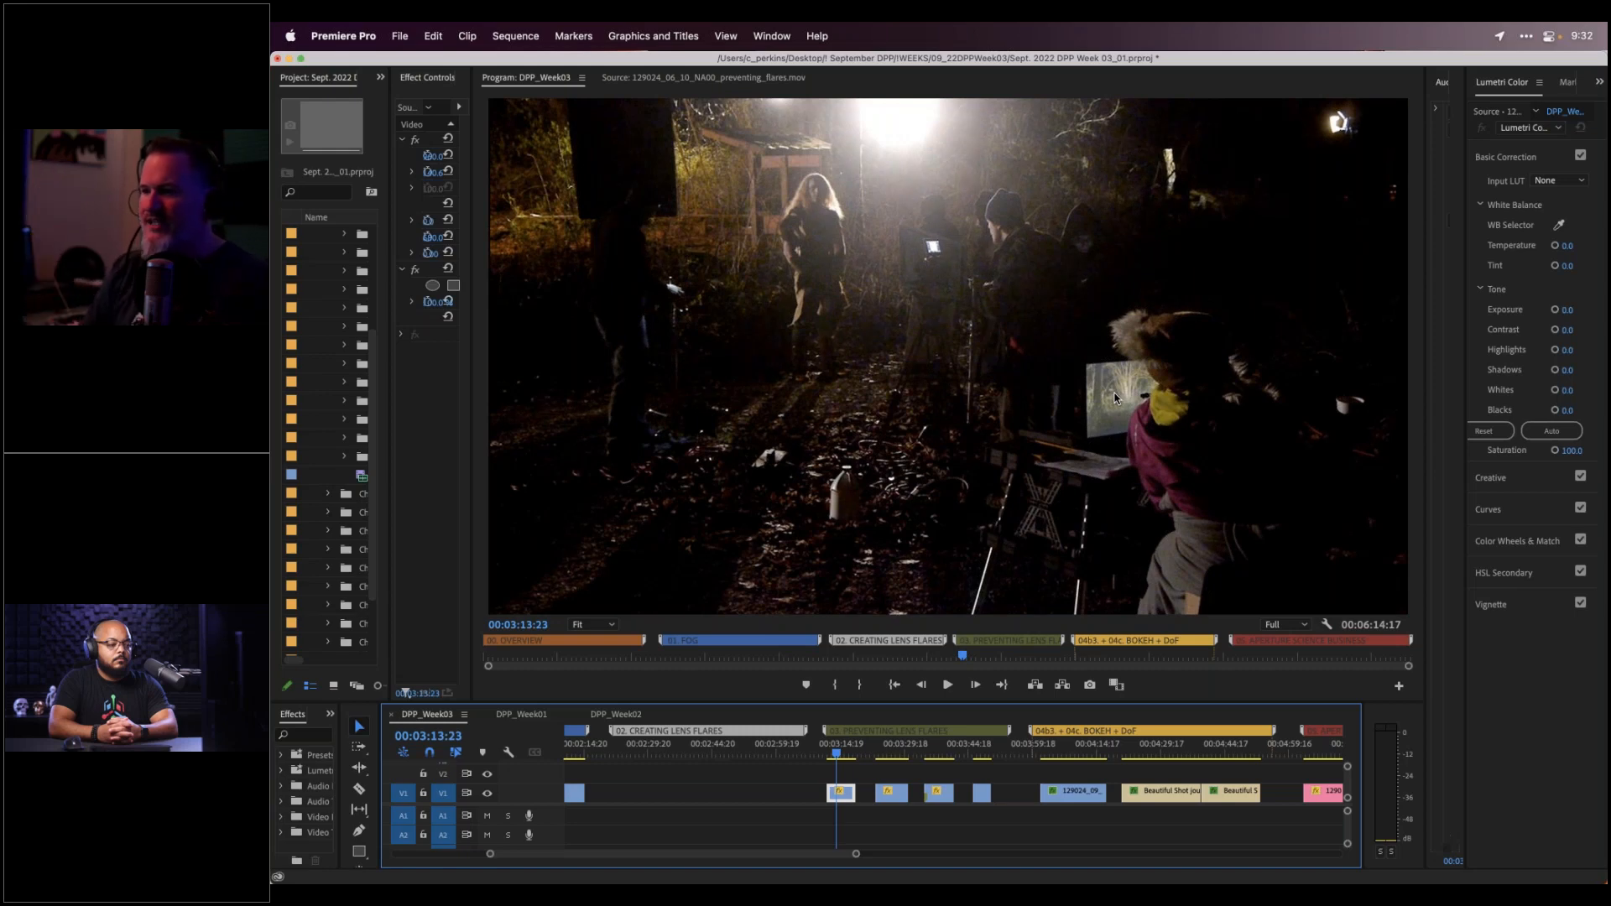
{"action": "key", "text": "Left"}
{"action": "key", "text": "Left"}
{"action": "key", "text": "Left"}
{"action": "key", "text": "Left"}
{"action": "key", "text": "Left"}
{"action": "key", "text": "Left"}
{"action": "key", "text": "Left"}
{"action": "key", "text": "Left"}
{"action": "key", "text": "Left"}
{"action": "key", "text": "Left"}
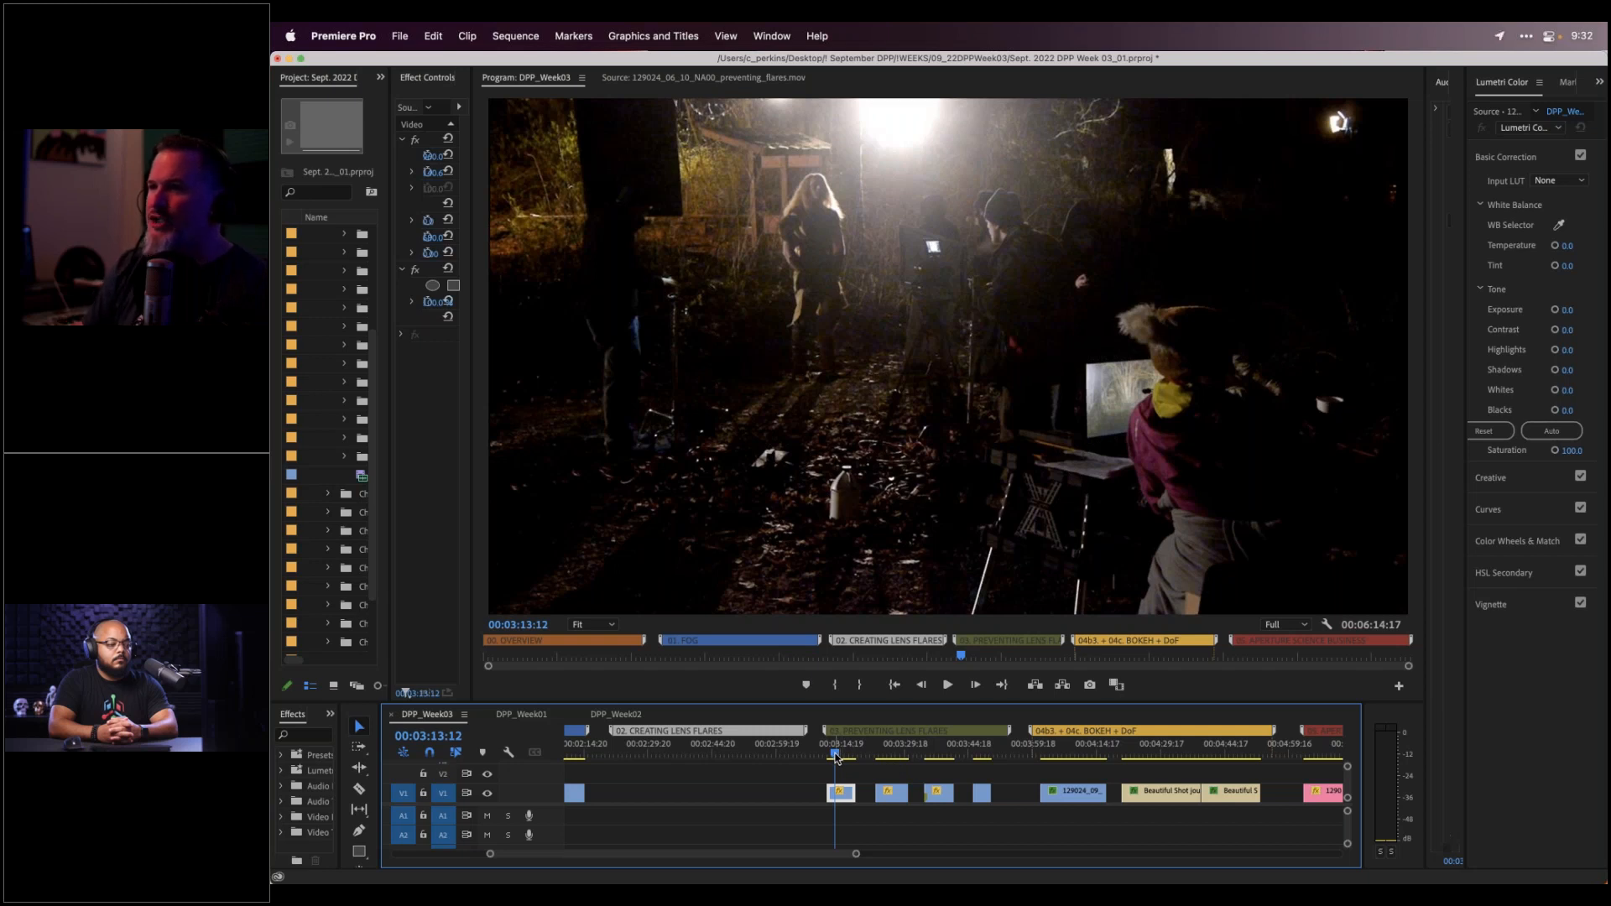
{"action": "key", "text": "Left"}
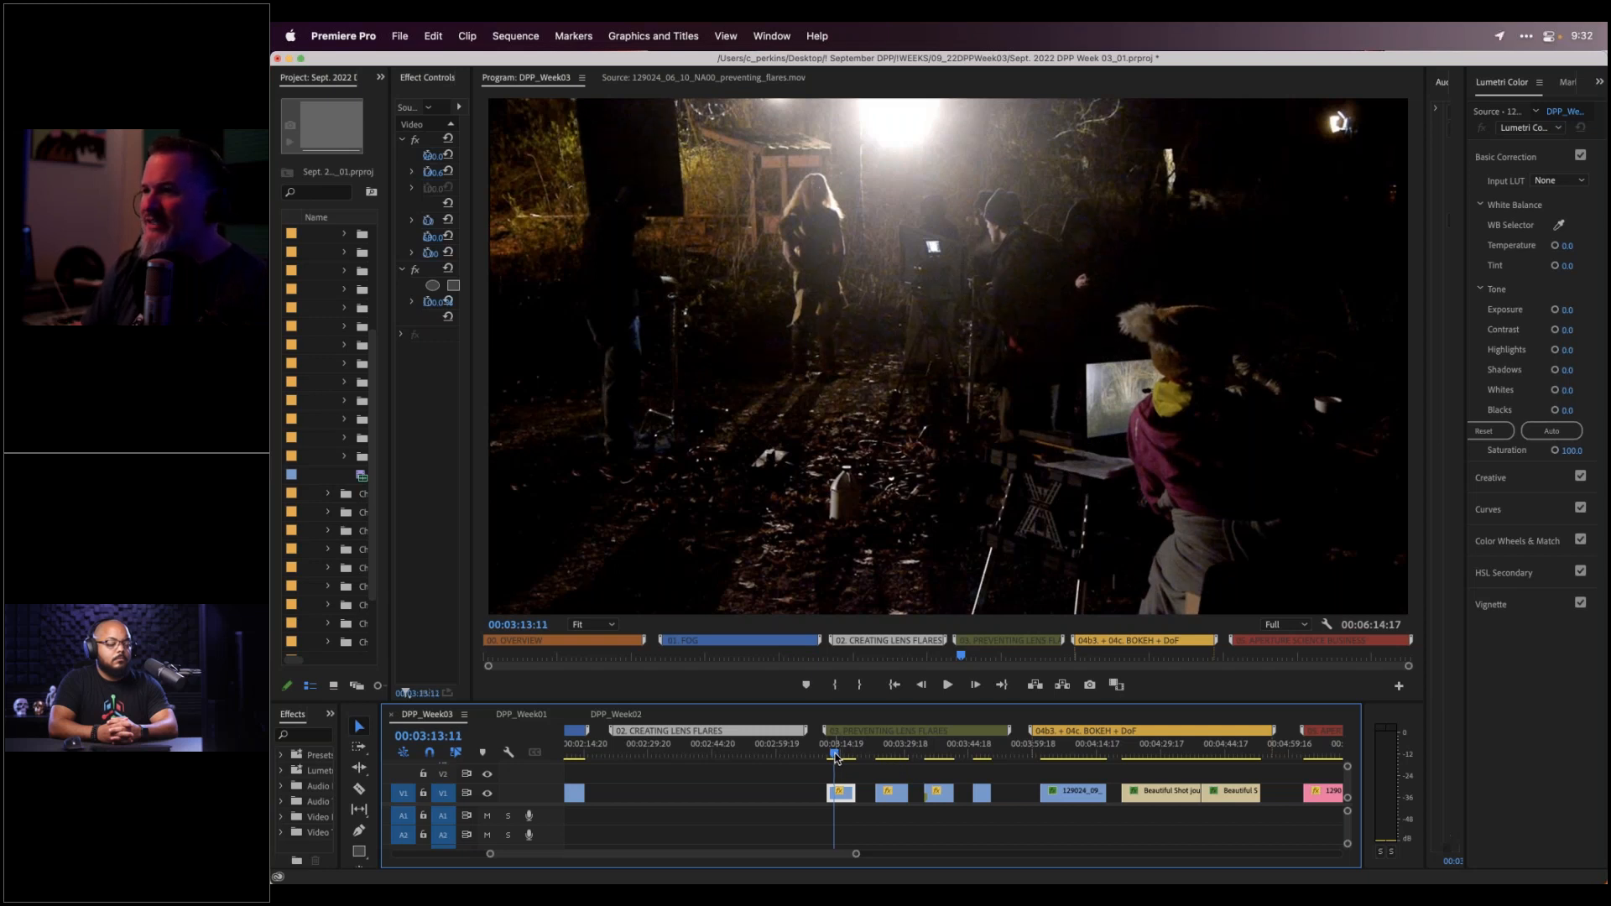
{"action": "key", "text": "Right"}
{"action": "key", "text": "Right"}
{"action": "key", "text": "Right"}
{"action": "key", "text": "Right"}
{"action": "key", "text": "Right"}
{"action": "key", "text": "Right"}
{"action": "key", "text": "Right"}
{"action": "key", "text": "Right"}
{"action": "key", "text": "Right"}
{"action": "key", "text": "Right"}
{"action": "key", "text": "Right"}
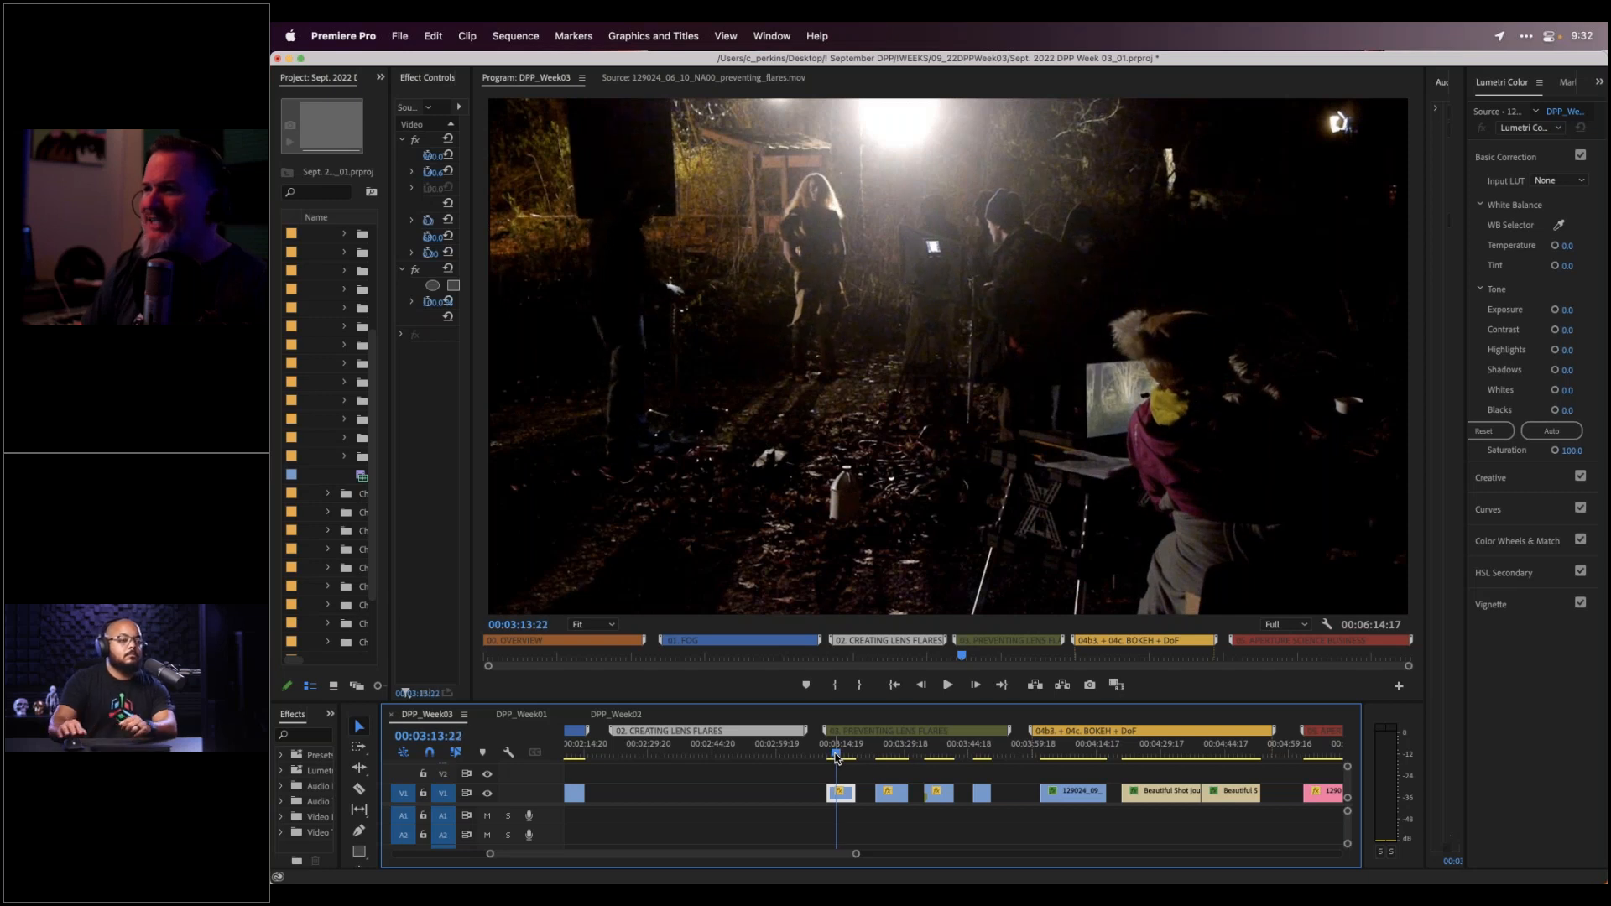
{"action": "key", "text": "Left"}
{"action": "key", "text": "Left"}
{"action": "key", "text": "Left"}
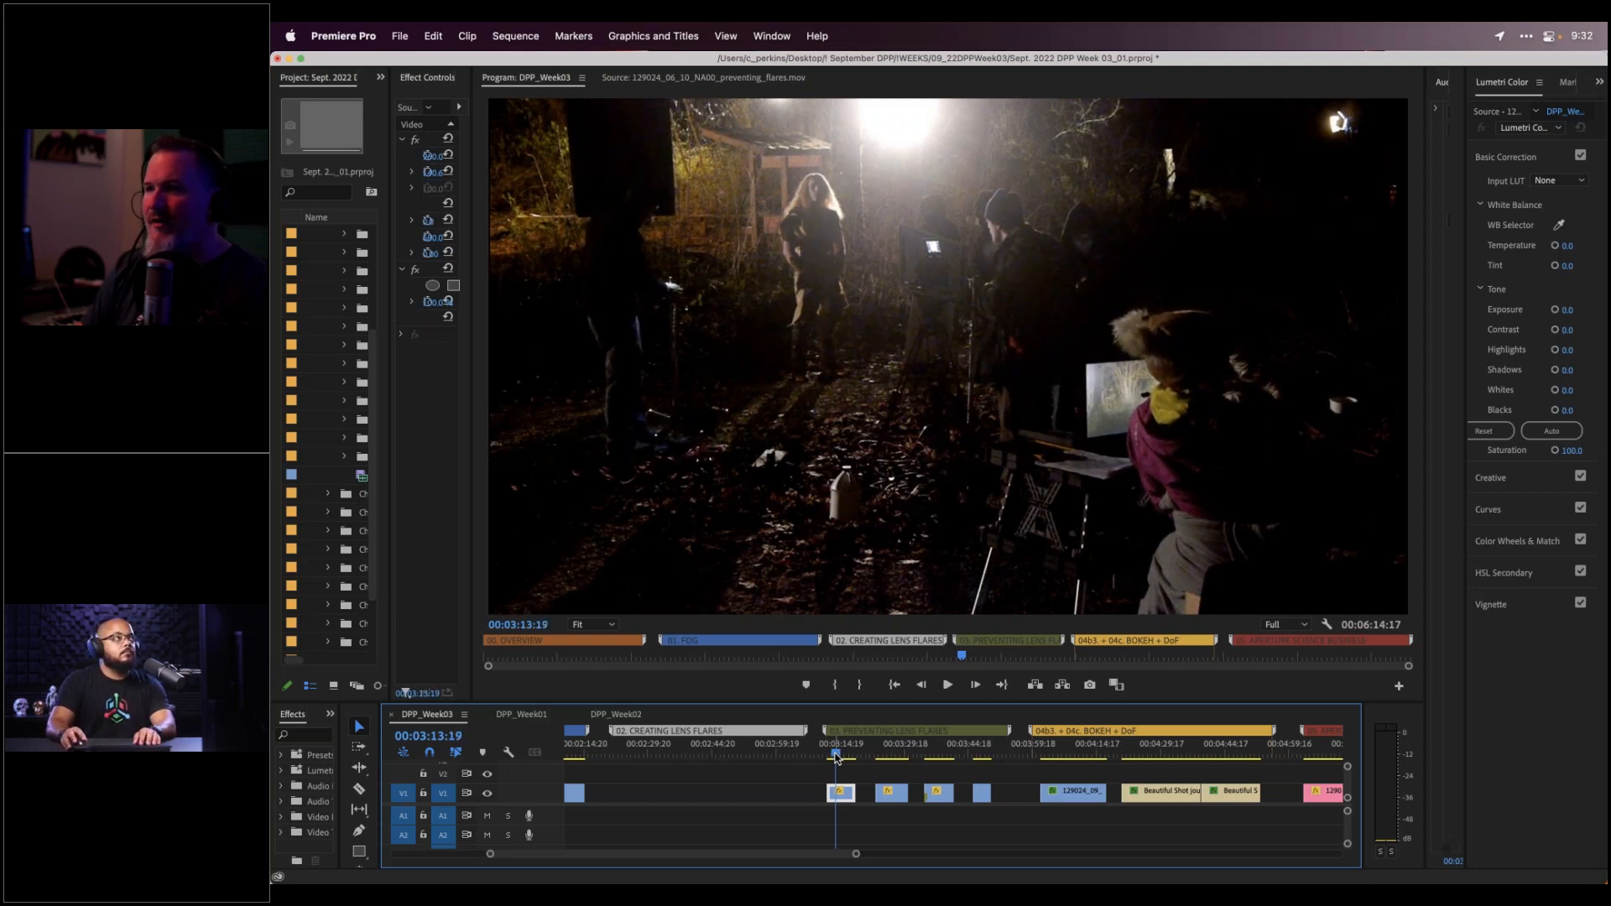
{"action": "key", "text": "Right"}
{"action": "key", "text": "Right"}
{"action": "key", "text": "Right"}
{"action": "key", "text": "Right"}
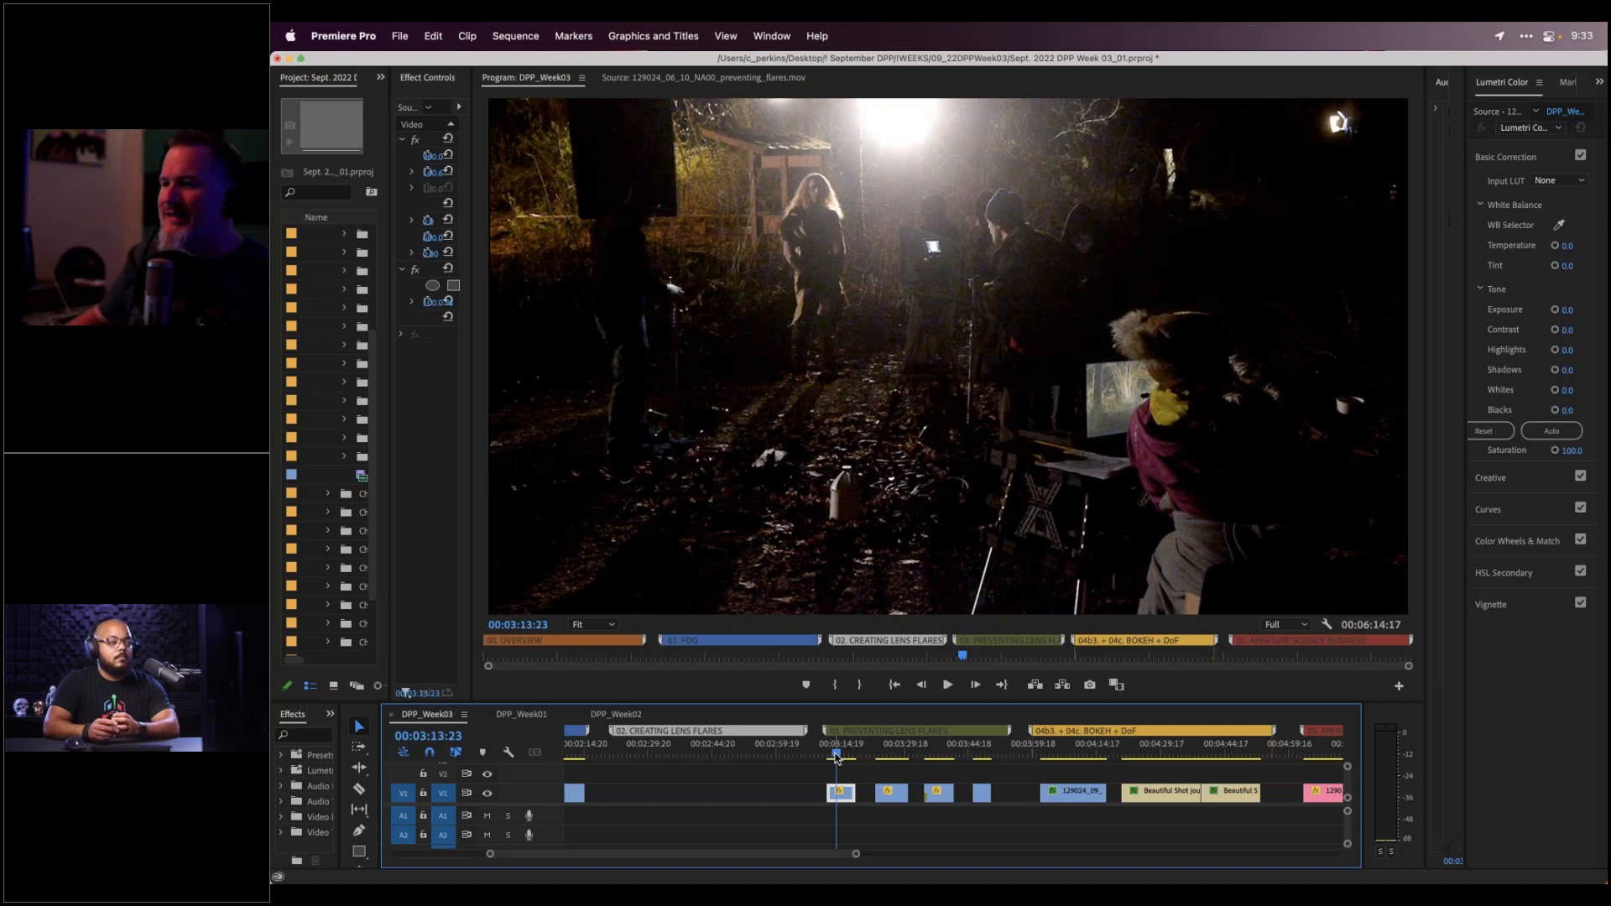
{"action": "key", "text": "Left"}
{"action": "key", "text": "Left"}
{"action": "key", "text": "Left"}
{"action": "key", "text": "Left"}
{"action": "key", "text": "Left"}
{"action": "key", "text": "Left"}
{"action": "key", "text": "Left"}
{"action": "key", "text": "Left"}
{"action": "key", "text": "Left"}
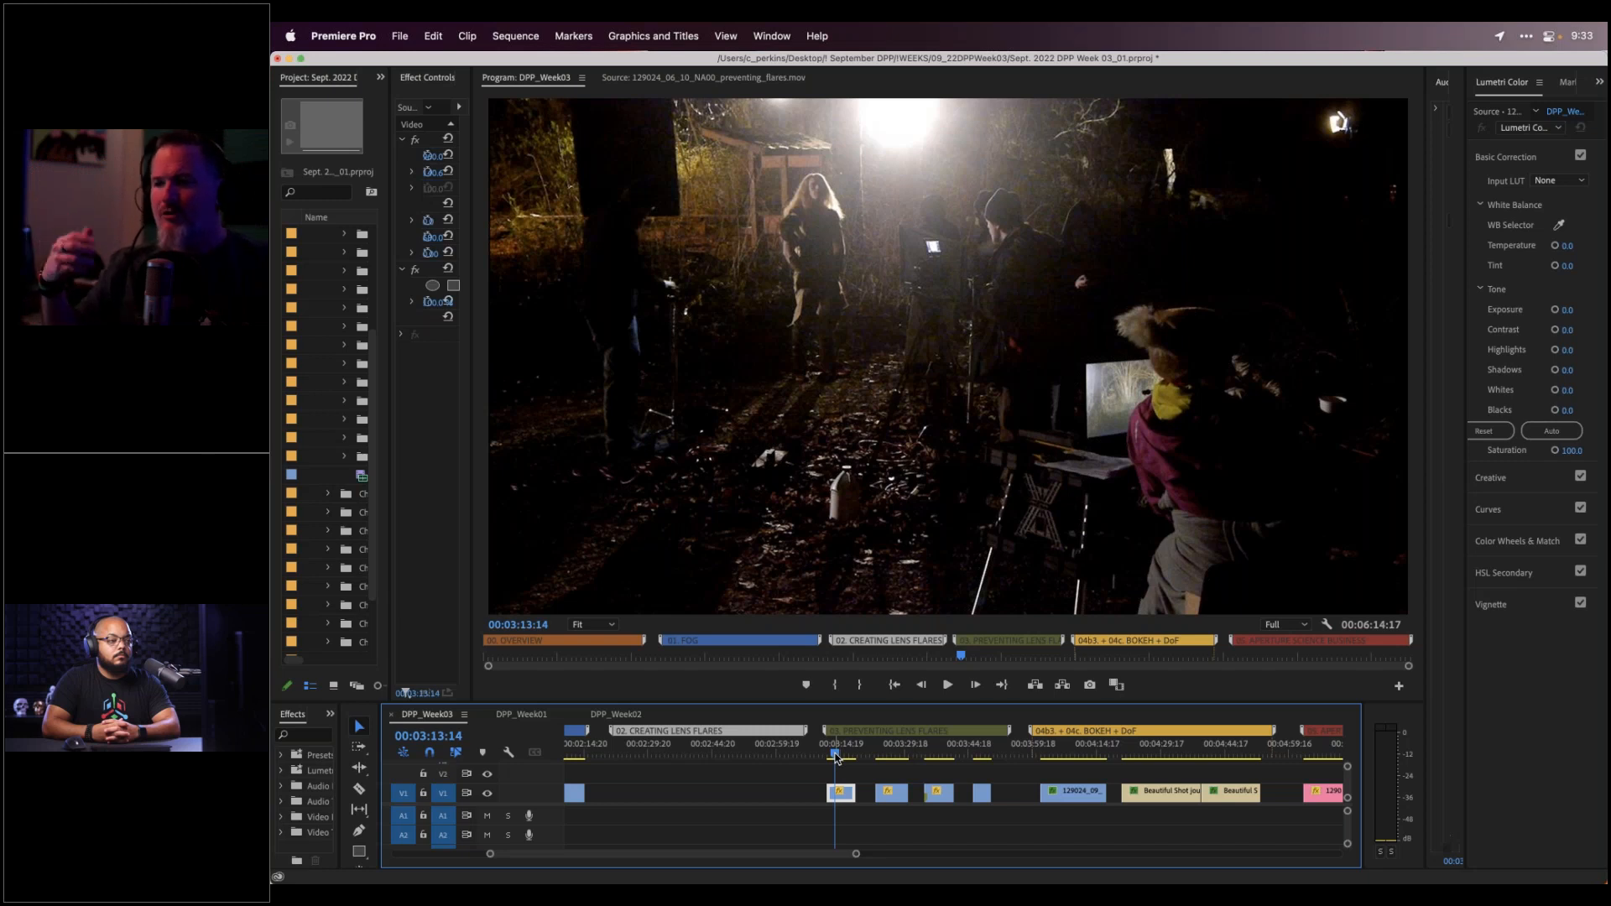
Scrub past the night-shoot clip to the backlit two-women shot at 00:03:28:12
{"action": "left_click_drag", "start_coordinate": [839, 752], "coordinate": [880, 751]}
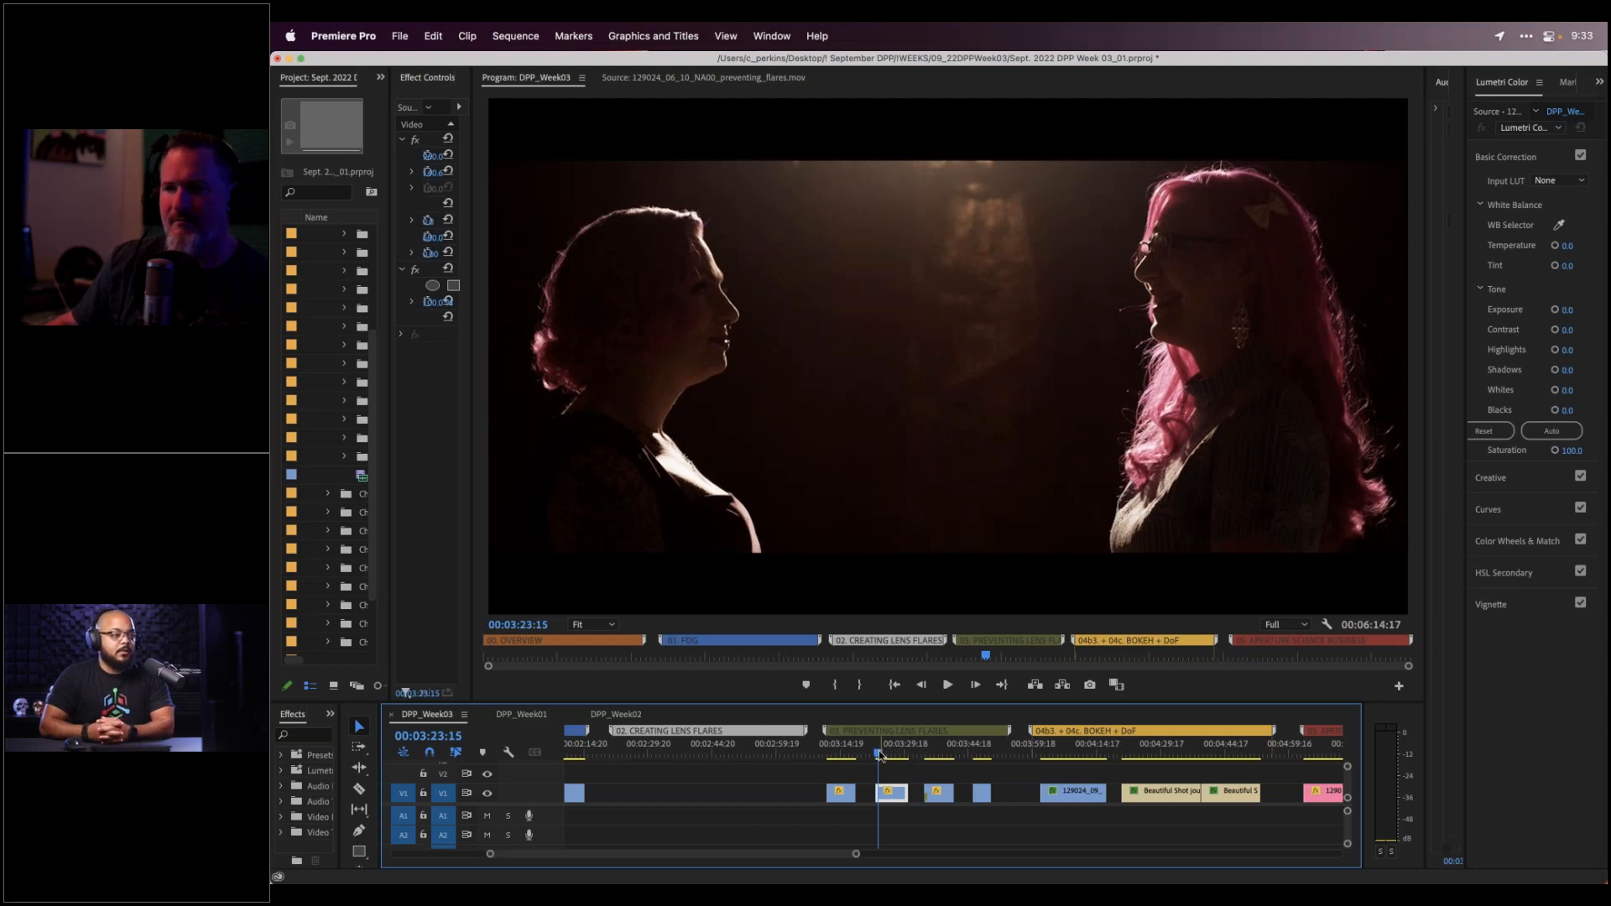
{"action": "left_click_drag", "start_coordinate": [880, 754], "coordinate": [889, 755]}
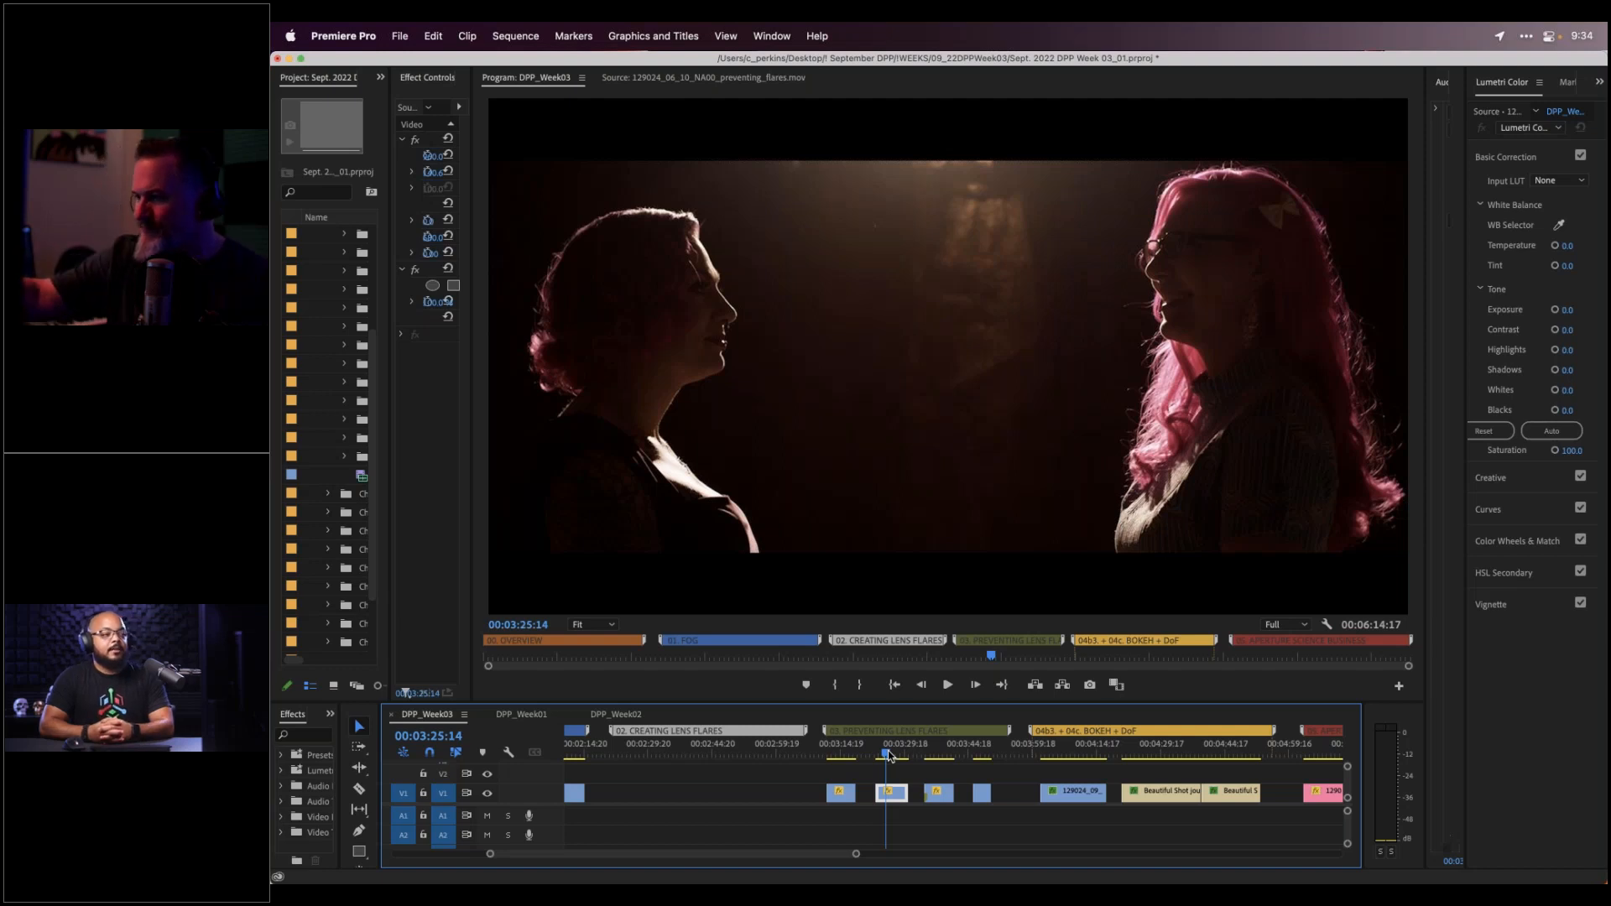
{"action": "mouse_move", "coordinate": [889, 755]}
{"action": "left_mouse_down"}
{"action": "mouse_move", "coordinate": [938, 757]}
{"action": "mouse_move", "coordinate": [898, 757]}
{"action": "left_mouse_up"}
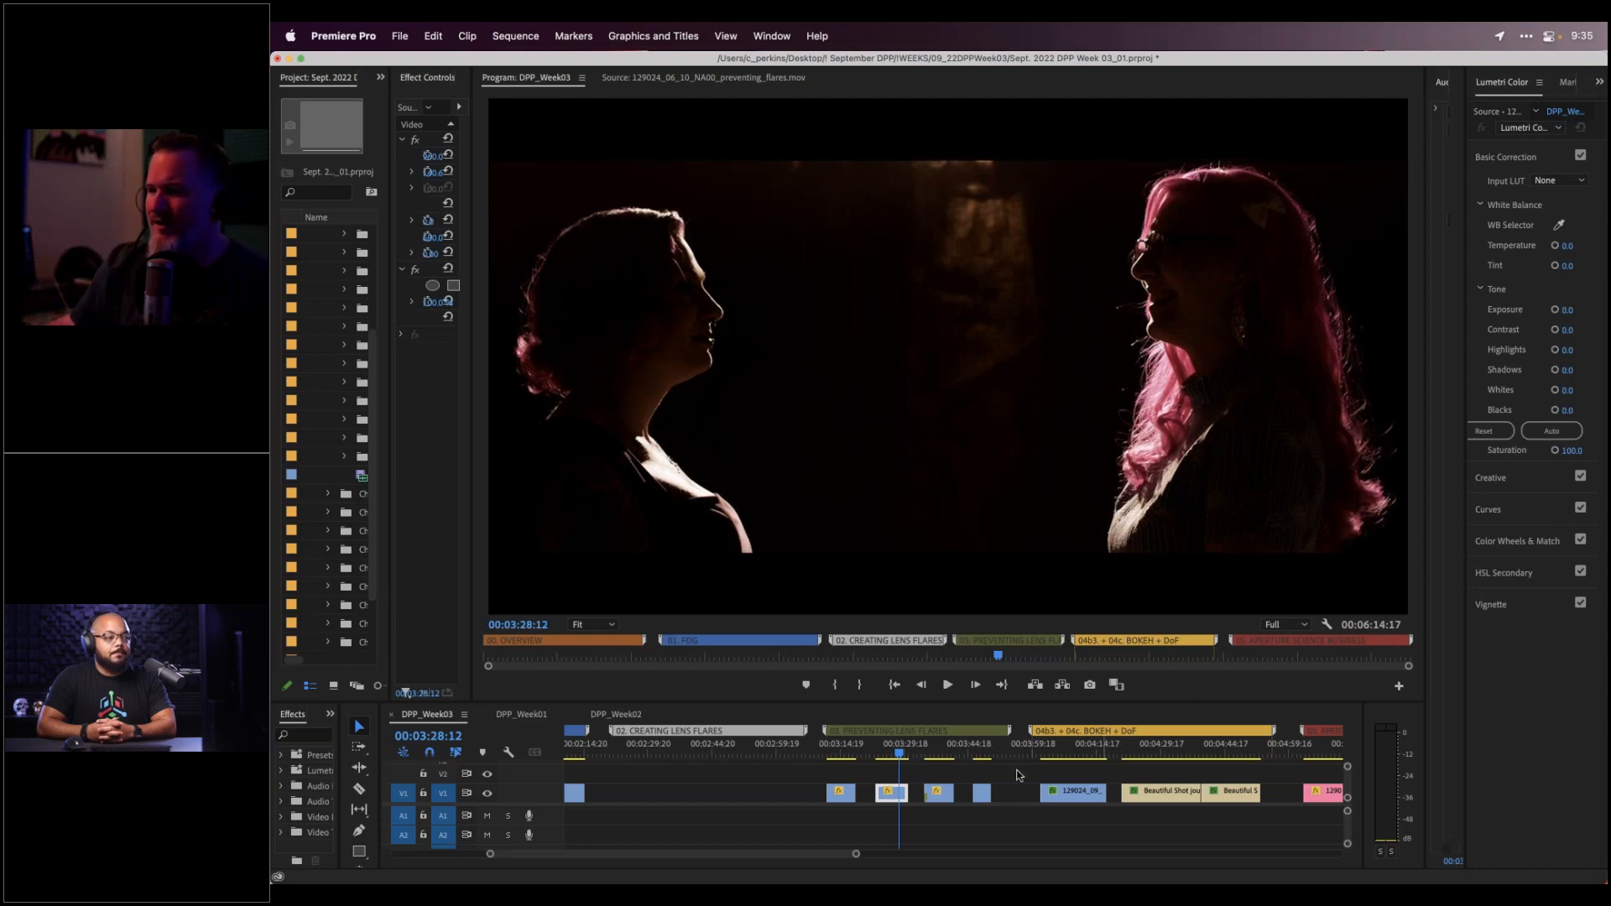
Jump to 00:03:36:20, the 'wide angle lenses are more prone to glare' title card
{"action": "left_click", "coordinate": [932, 756]}
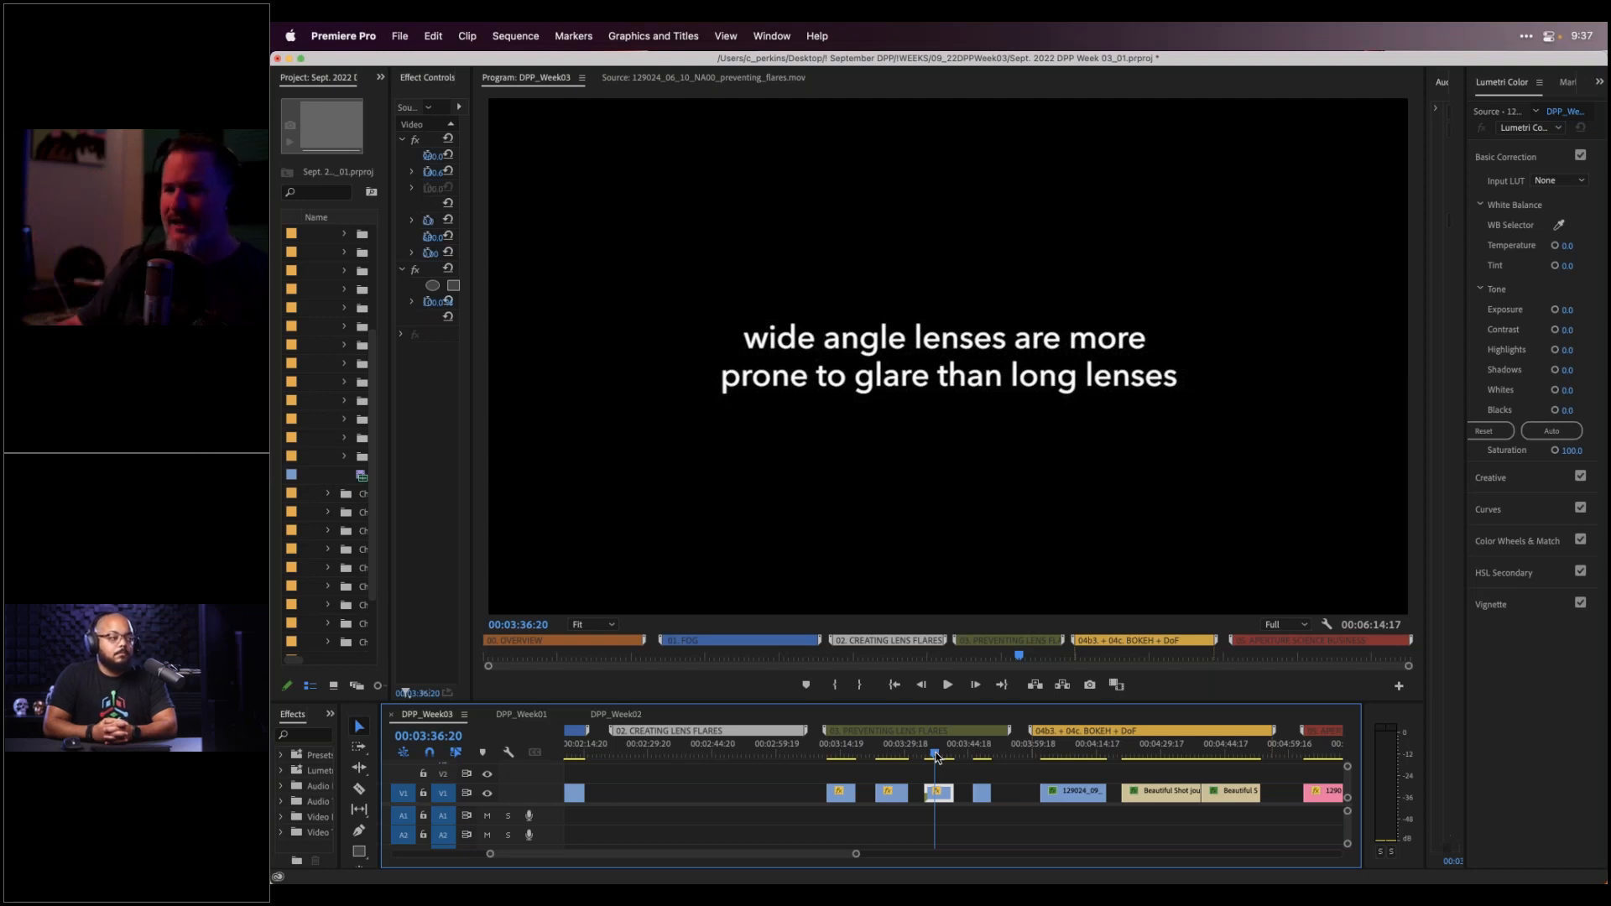
Scrub past the title card and frame-step to 00:03:47:18, the camera operator filming the kneeling woman
{"action": "left_click_drag", "start_coordinate": [939, 755], "coordinate": [977, 760]}
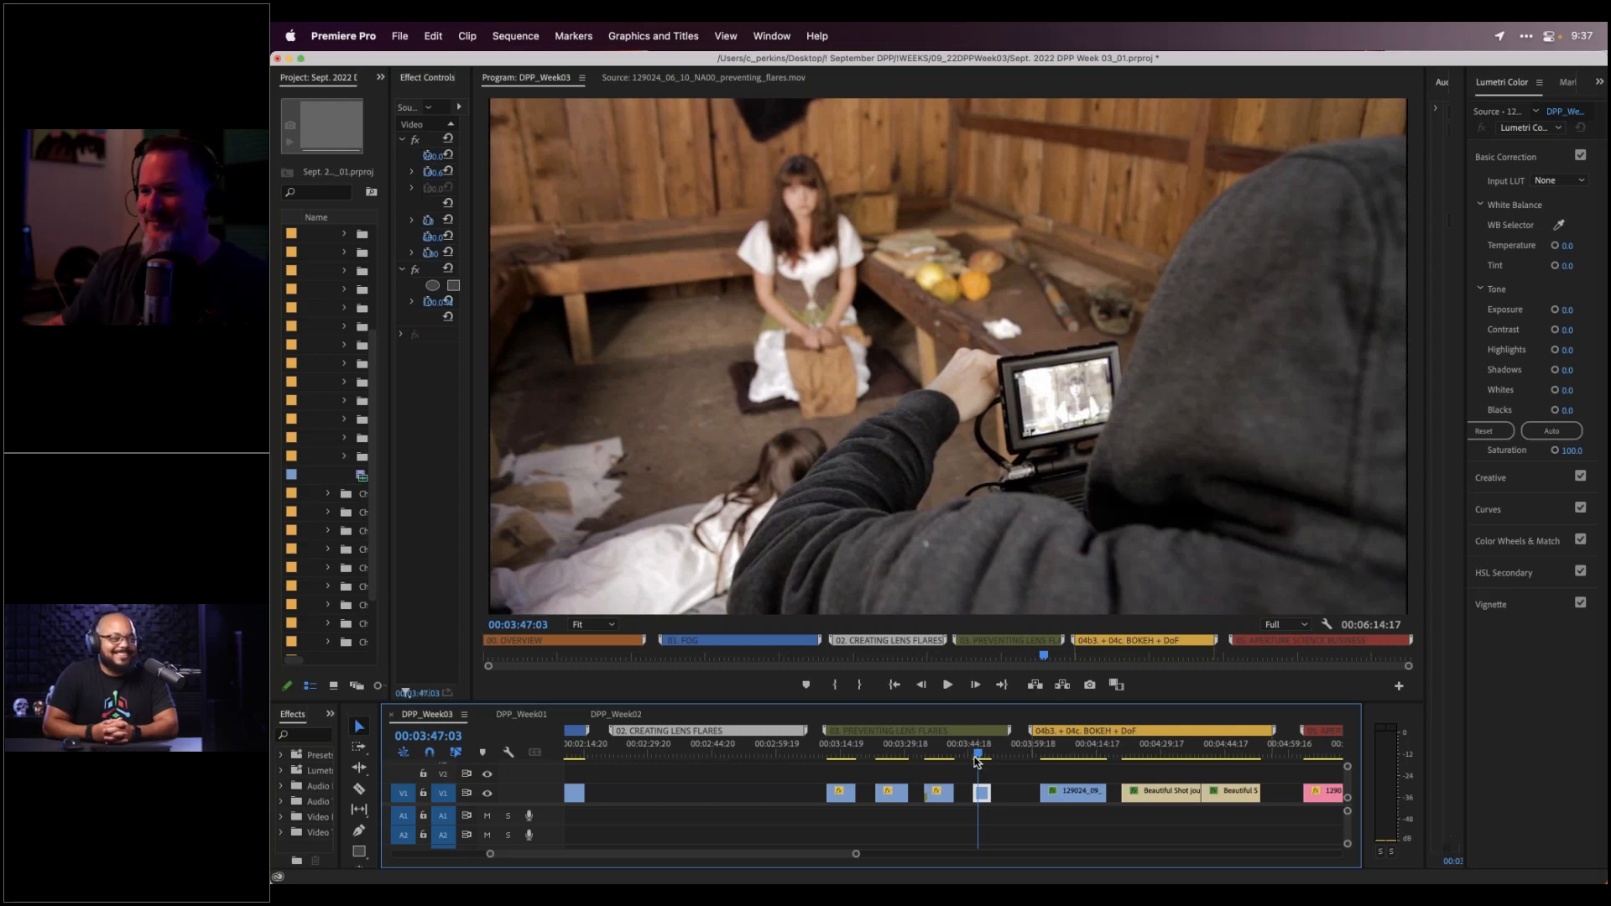
{"action": "left_click_drag", "start_coordinate": [977, 760], "coordinate": [975, 758]}
{"action": "key", "text": "Right"}
{"action": "key", "text": "Right"}
{"action": "key", "text": "Right"}
{"action": "key", "text": "Right"}
{"action": "key", "text": "Right"}
{"action": "key", "text": "Right"}
{"action": "key", "text": "Right"}
{"action": "key", "text": "Right"}
{"action": "key", "text": "Right"}
{"action": "key", "text": "Right"}
{"action": "key", "text": "Right"}
{"action": "key", "text": "Right"}
{"action": "key", "text": "Left"}
{"action": "key", "text": "Left"}
{"action": "key", "text": "Left"}
{"action": "key", "text": "Left"}
{"action": "key", "text": "Left"}
{"action": "key", "text": "Left"}
{"action": "key", "text": "Left"}
{"action": "key", "text": "Left"}
{"action": "key", "text": "Left"}
{"action": "key", "text": "Left"}
{"action": "key", "text": "Left"}
{"action": "key", "text": "Left"}
{"action": "key", "text": "Left"}
{"action": "key", "text": "Left"}
{"action": "key", "text": "Left"}
{"action": "key", "text": "Left"}
{"action": "key", "text": "Left"}
{"action": "key", "text": "Left"}
{"action": "key", "text": "Left"}
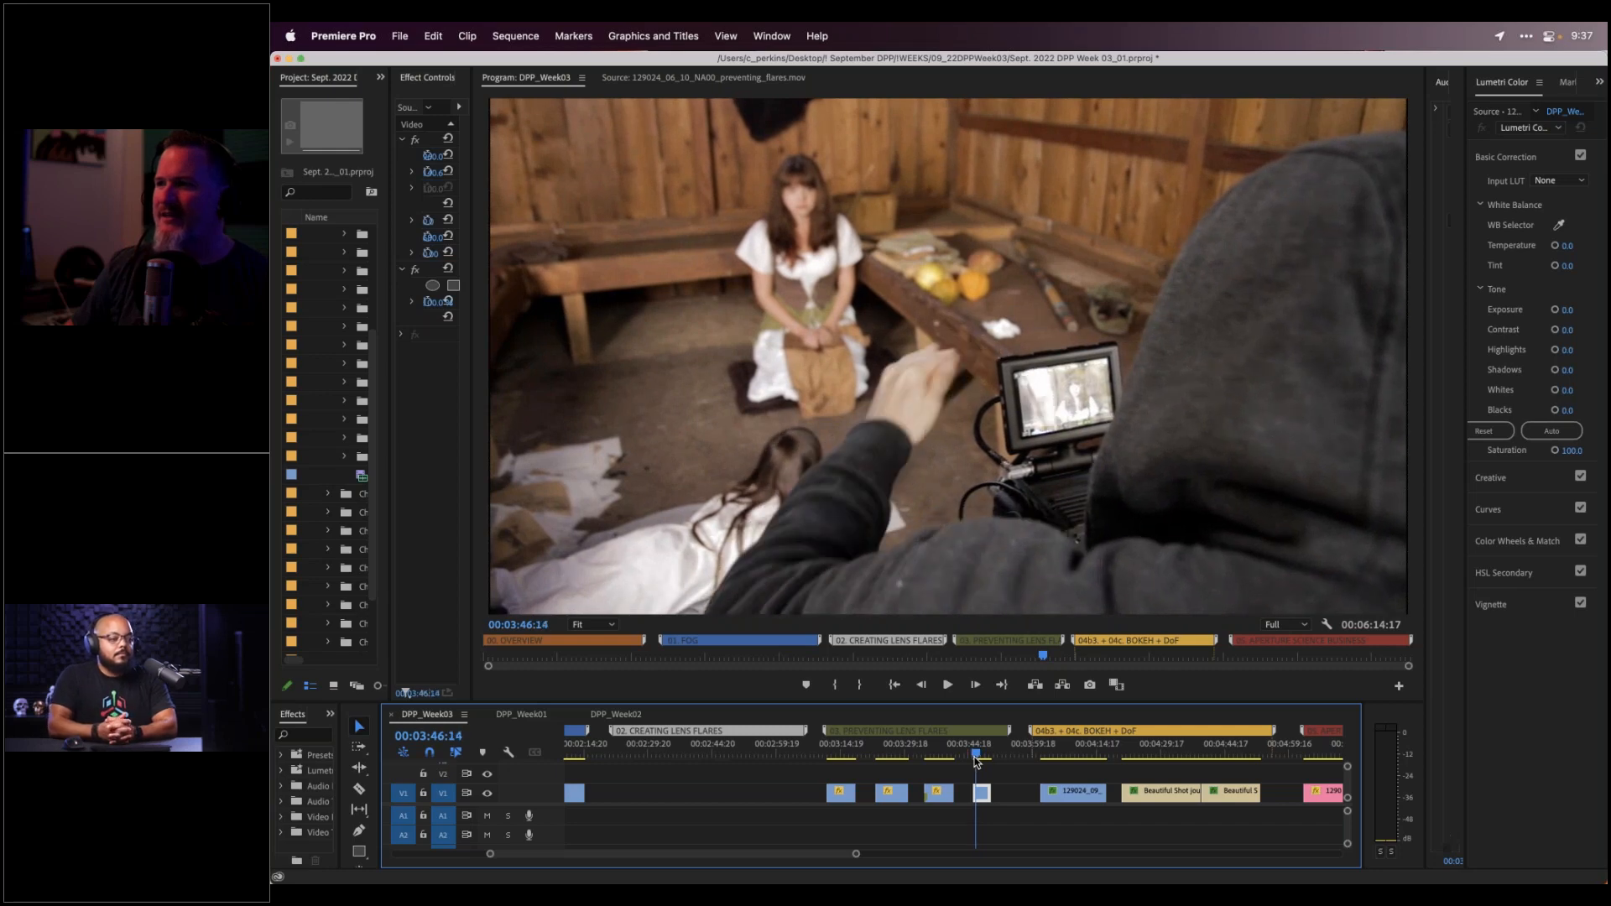
{"action": "key", "text": "Right"}
{"action": "key", "text": "Right"}
{"action": "key", "text": "Right"}
{"action": "key", "text": "Right"}
{"action": "key", "text": "Right"}
{"action": "key", "text": "Right"}
{"action": "key", "text": "Right"}
{"action": "key", "text": "Right"}
{"action": "key", "text": "Right"}
{"action": "key", "text": "Right"}
{"action": "key", "text": "Right"}
{"action": "key", "text": "Right"}
{"action": "key", "text": "Right"}
{"action": "key", "text": "Right"}
{"action": "key", "text": "Right"}
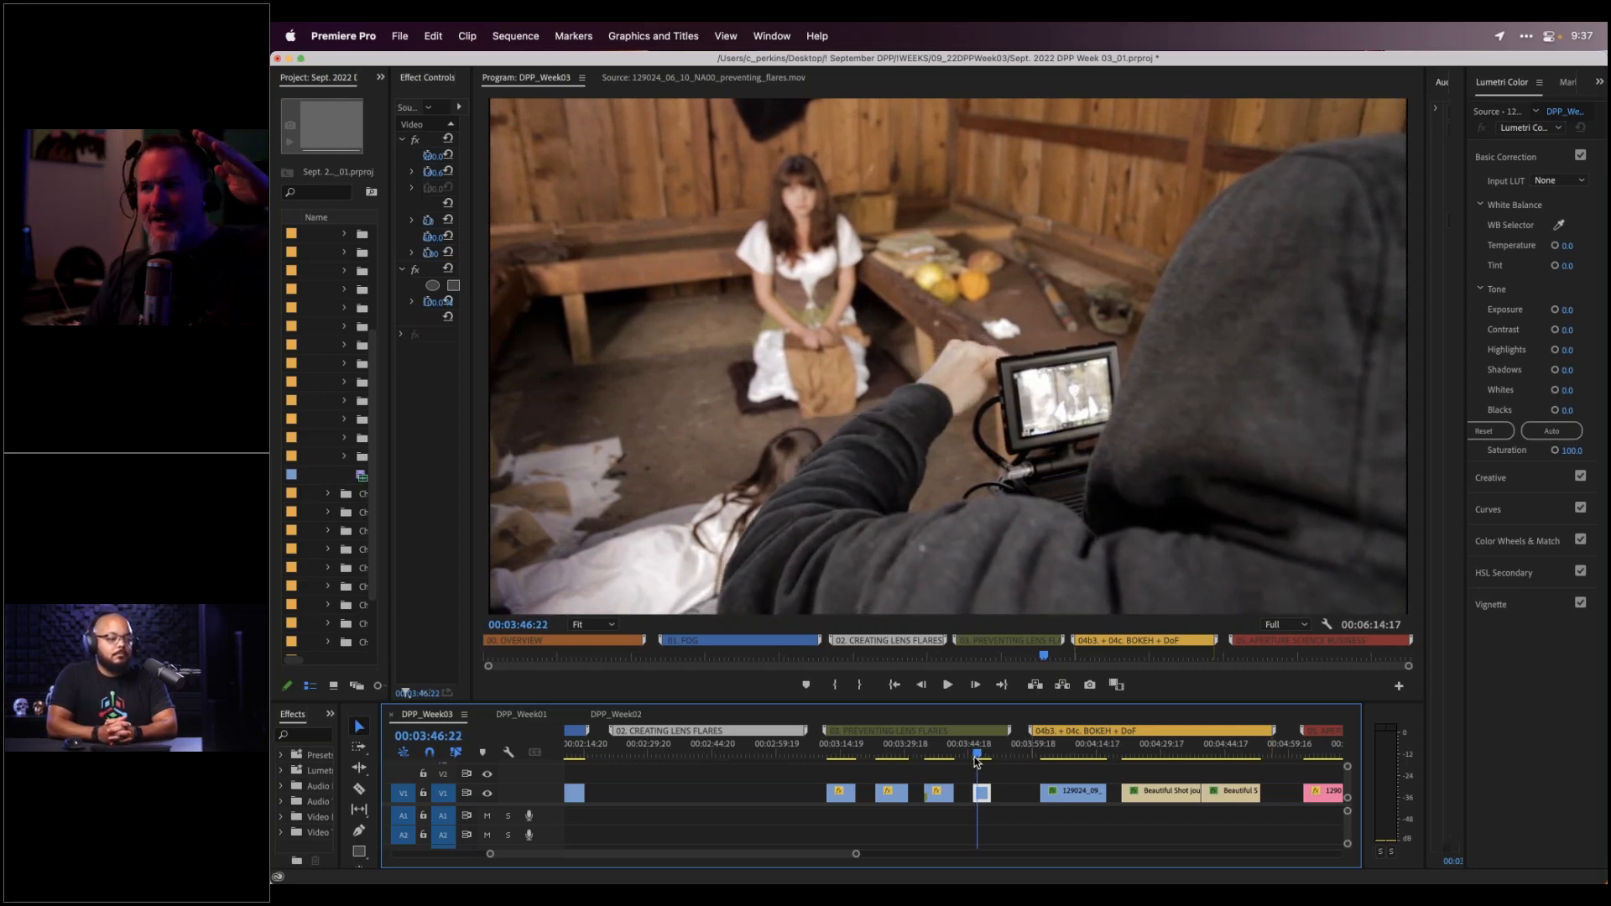
{"action": "key", "text": "Right"}
{"action": "key", "text": "Right"}
{"action": "key", "text": "Right"}
{"action": "key", "text": "Right"}
{"action": "key", "text": "Right"}
{"action": "key", "text": "Right"}
{"action": "key", "text": "Right"}
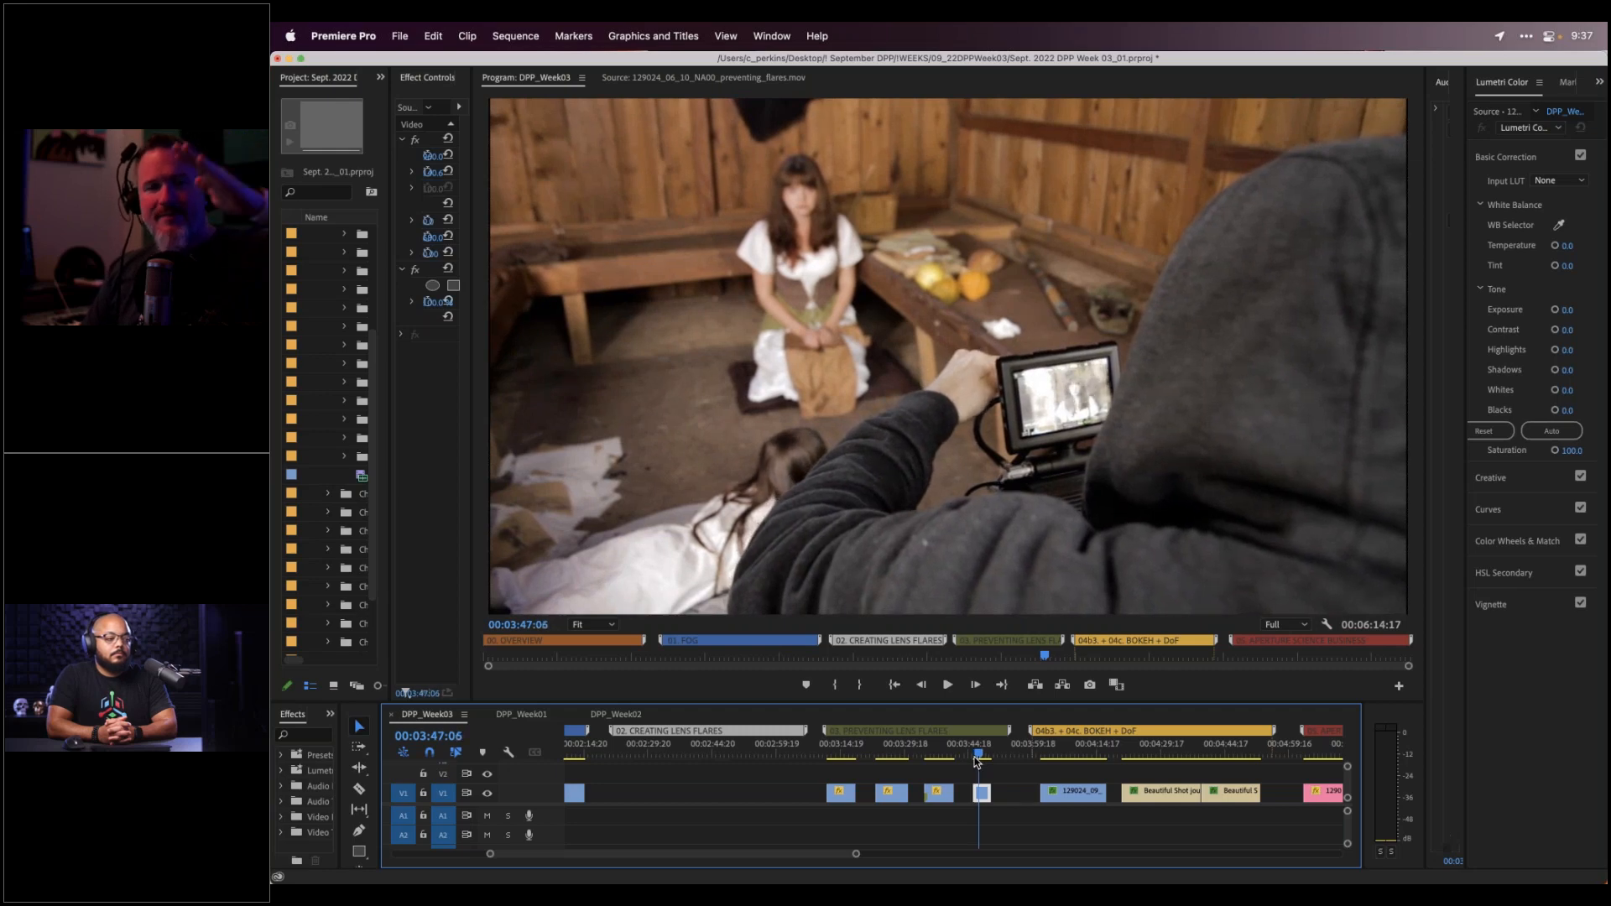
{"action": "key", "text": "Right"}
{"action": "key", "text": "Right"}
{"action": "key", "text": "Right"}
{"action": "key", "text": "Right"}
{"action": "key", "text": "Right"}
{"action": "key", "text": "Right"}
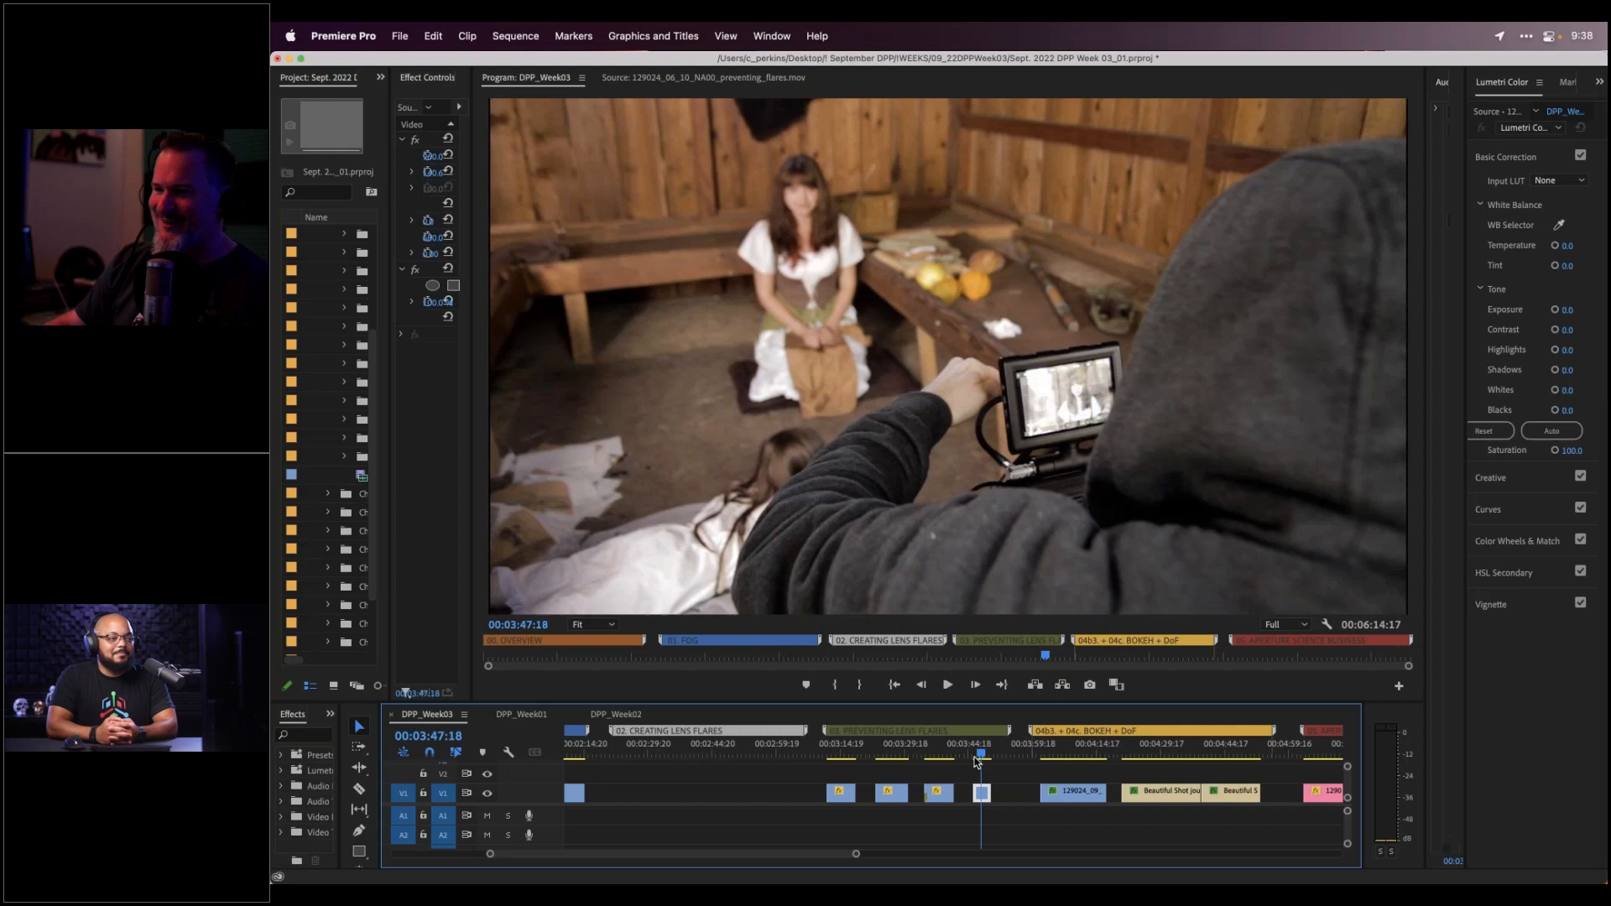
{"action": "mouse_move", "coordinate": [808, 881]}
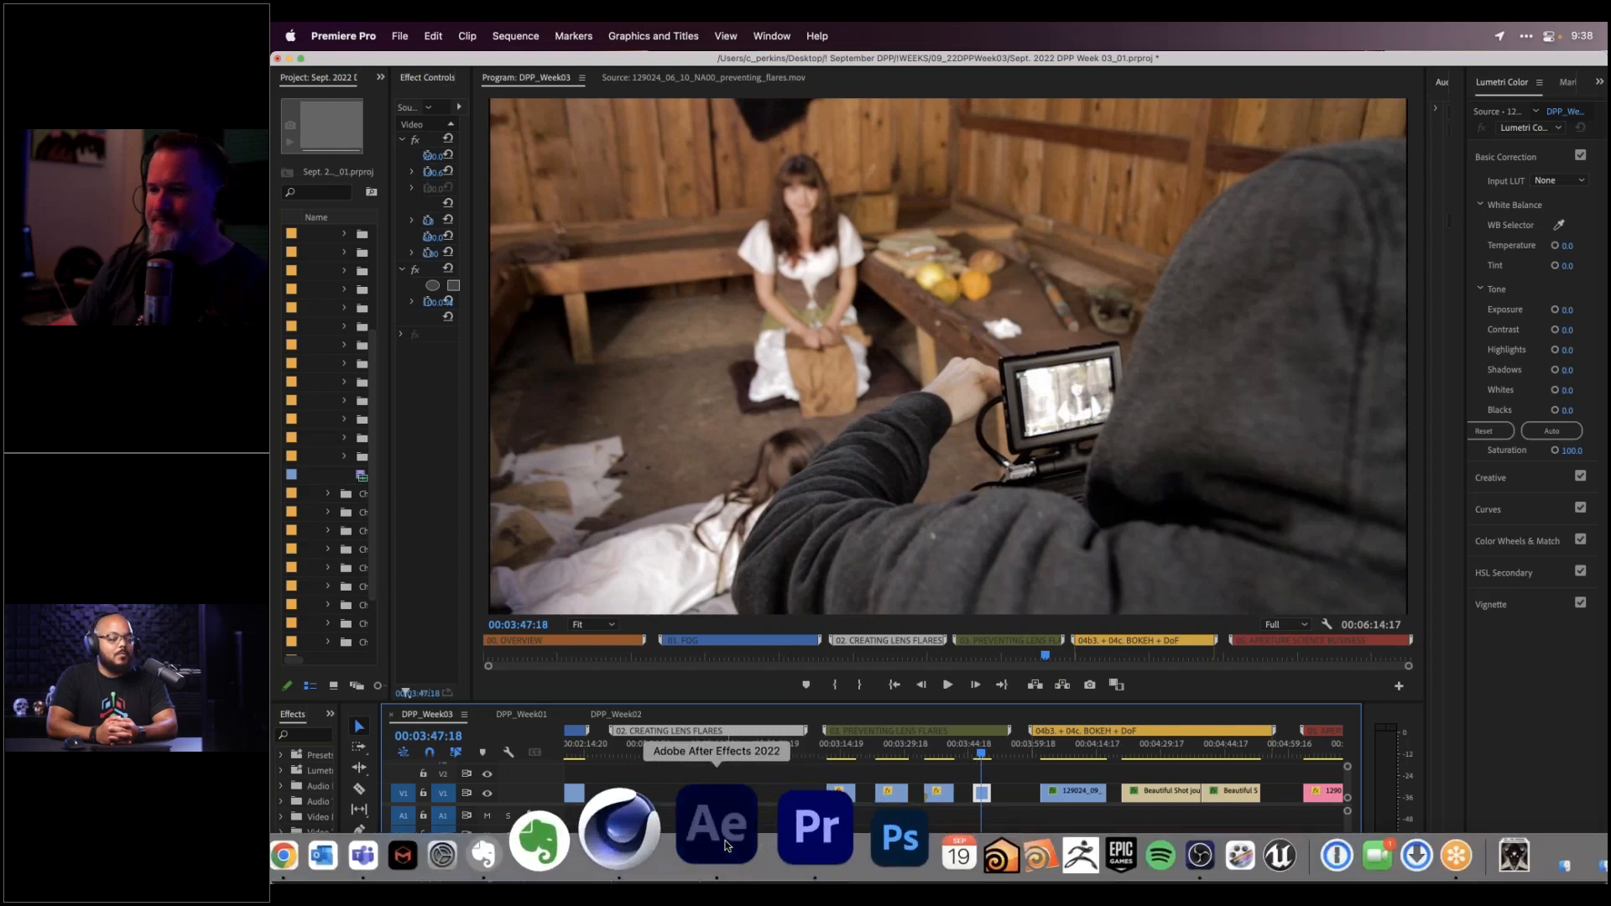
Return to After Effects on the 02b-c. Real Lens Flares comp, its effect at Size 2.5%
{"action": "left_click", "coordinate": [726, 845]}
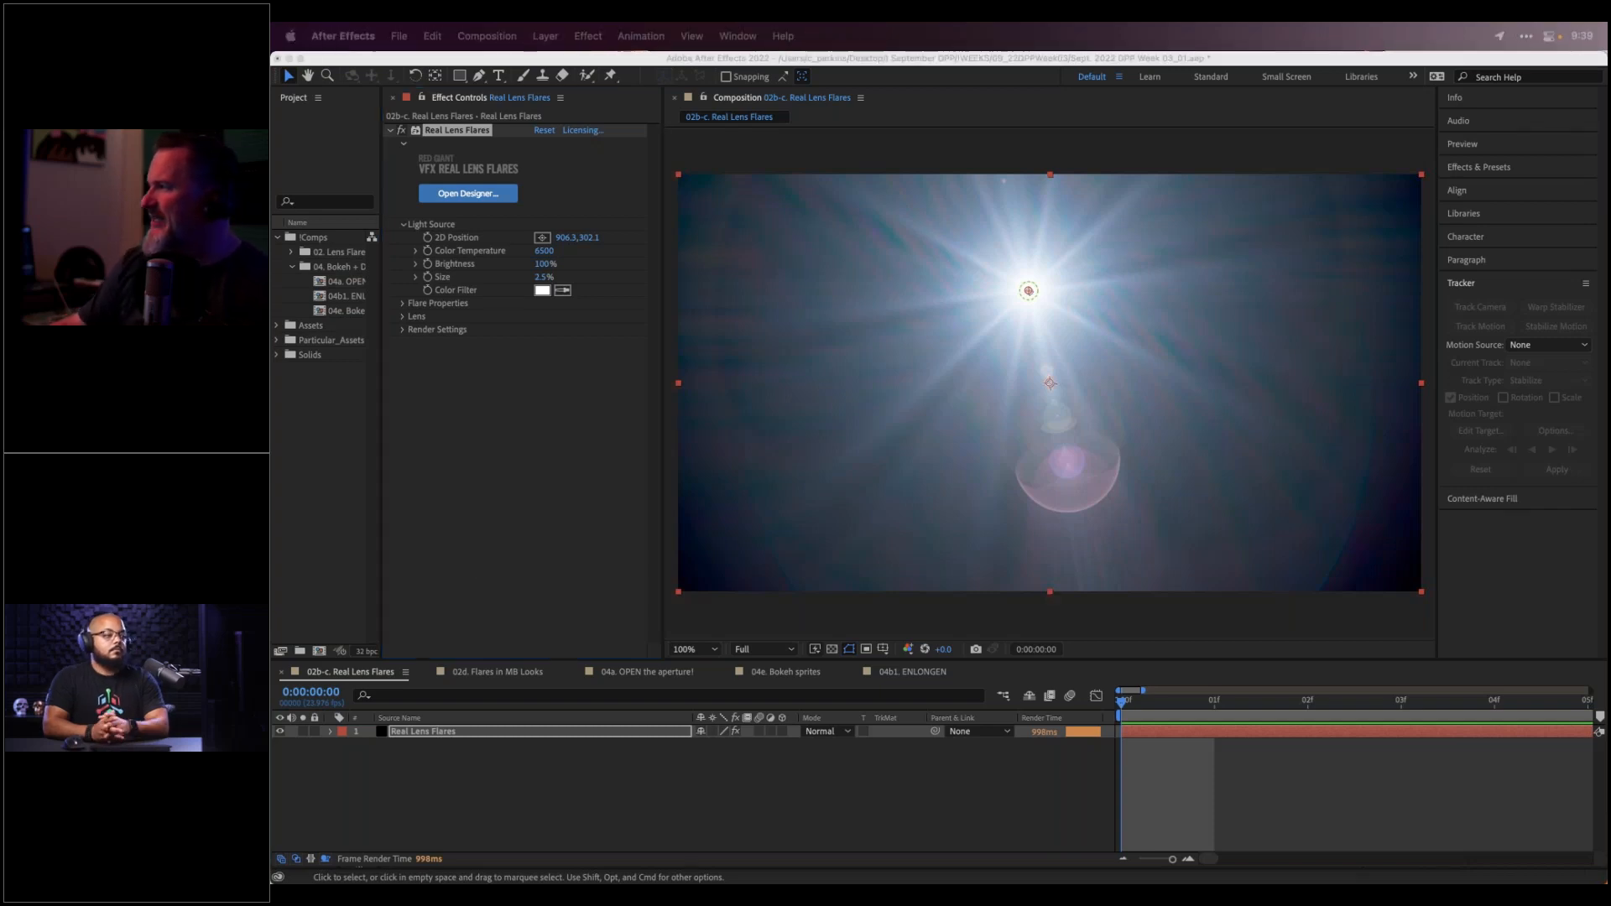
Open the 04a. OPEN the aperture! composition and select its Camera 1 layer
{"action": "left_click", "coordinate": [657, 674]}
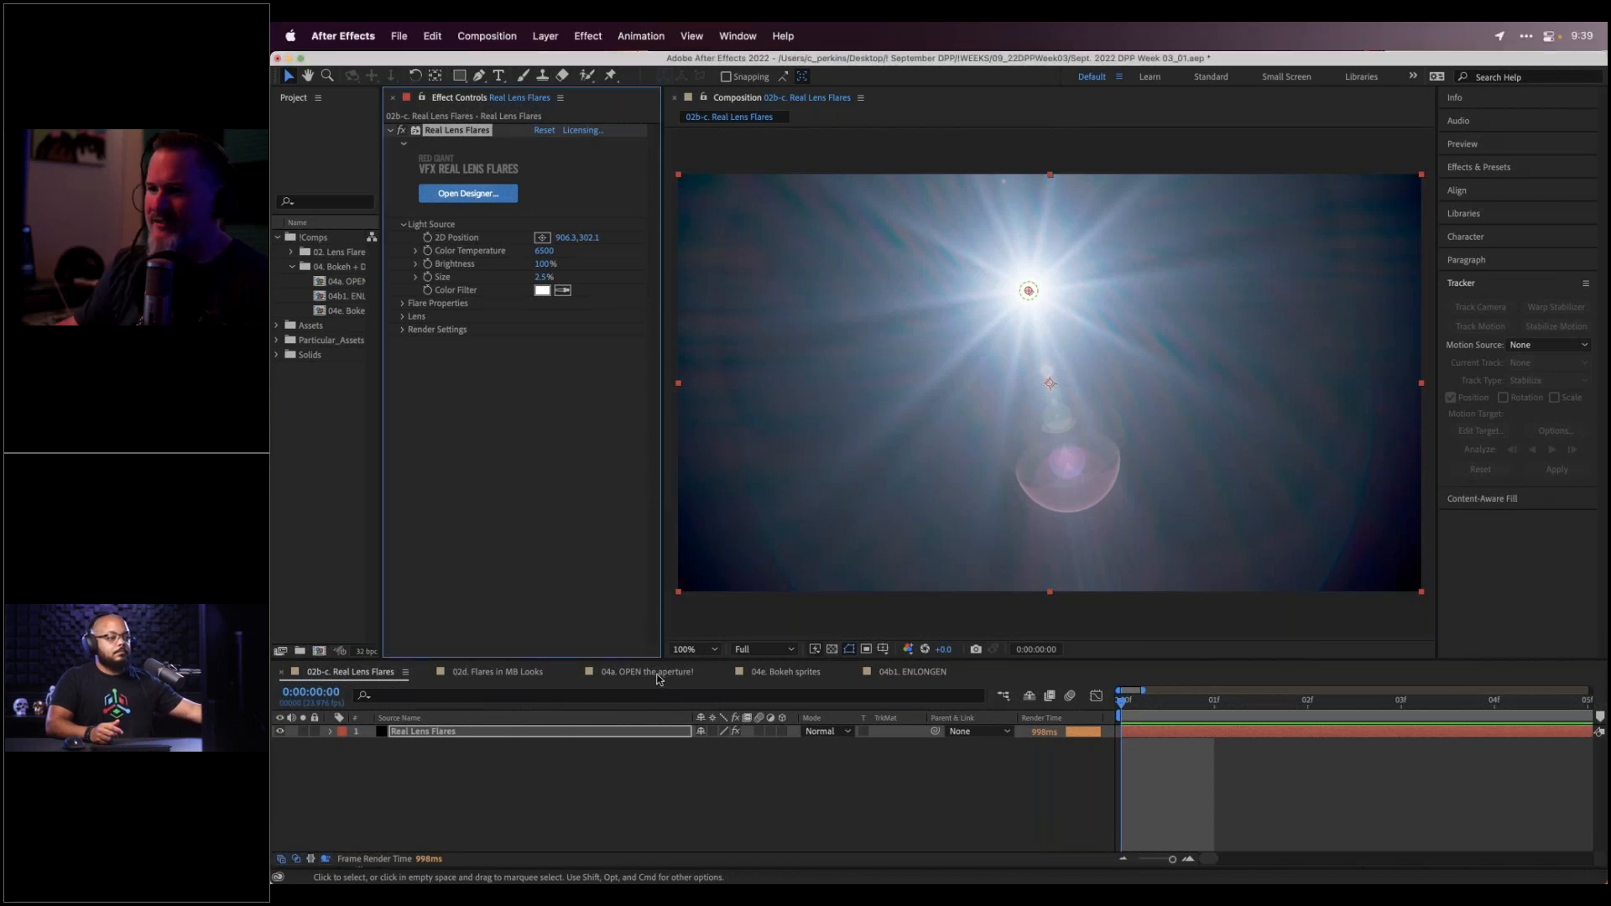
{"action": "left_click", "coordinate": [657, 674]}
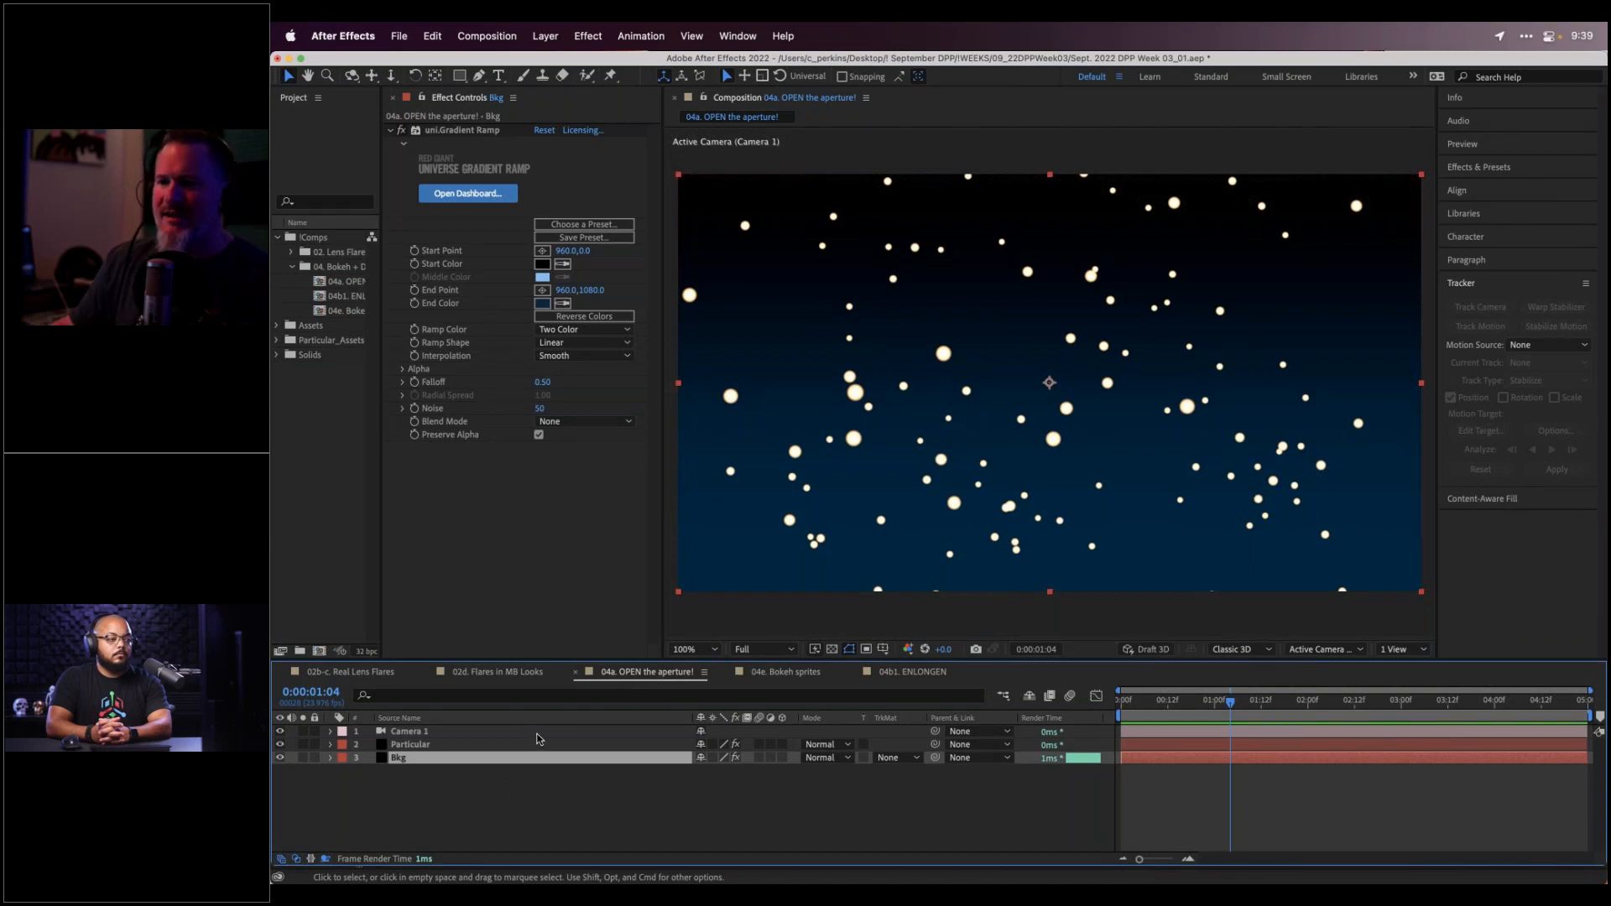
{"action": "left_click", "coordinate": [540, 733]}
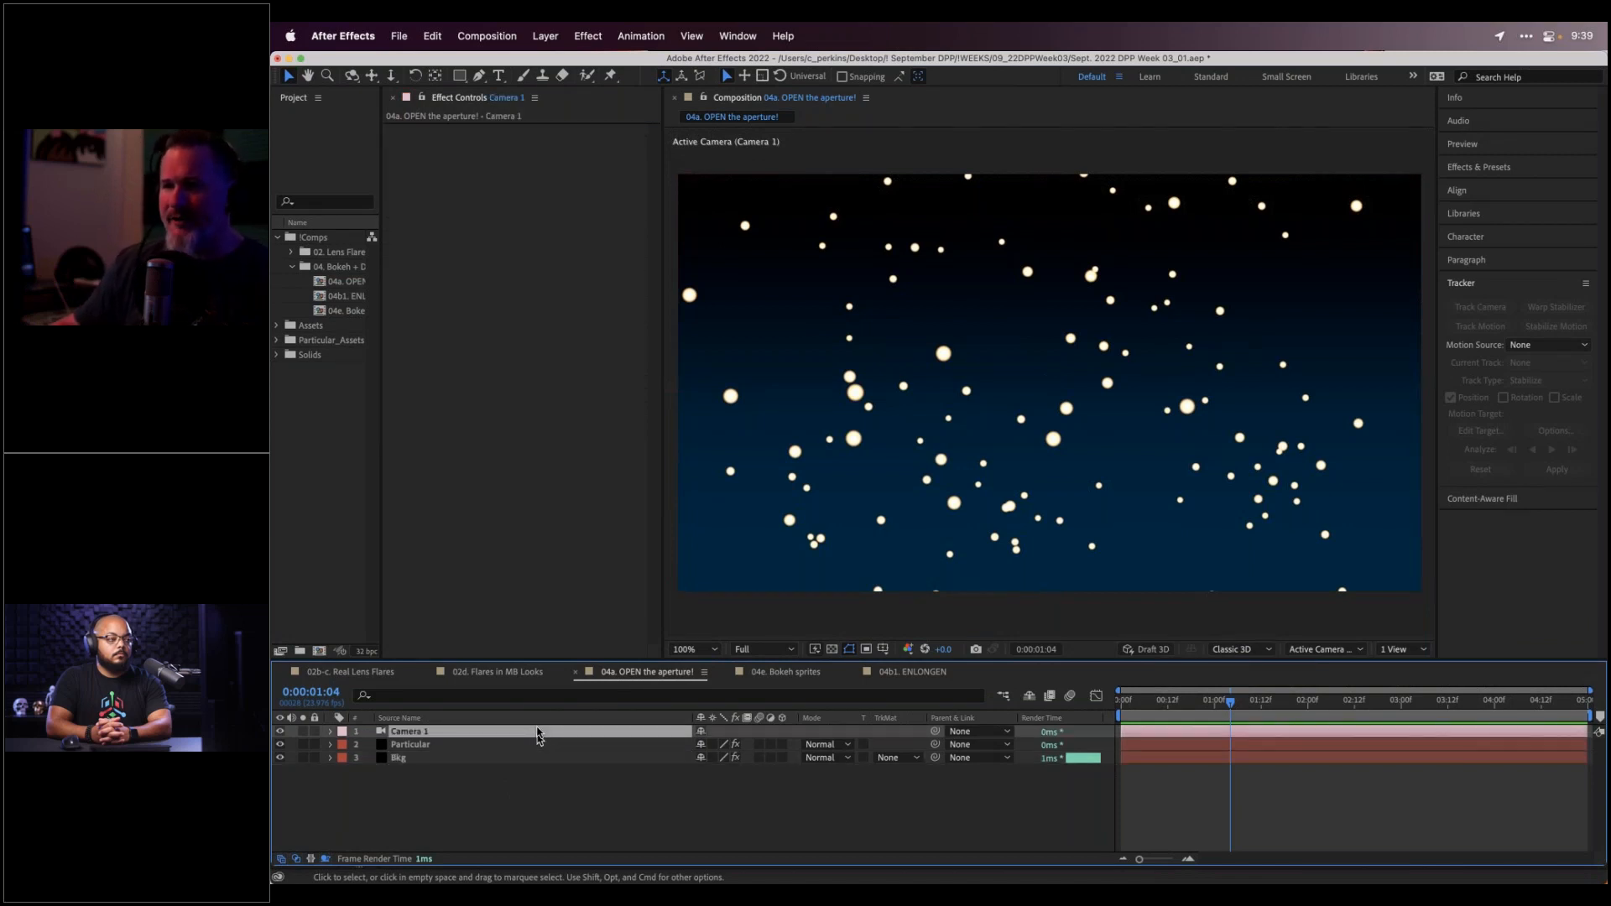
Bring Premiere Pro forward, fit the whole DPP_Week03 sequence, and park the playhead near 00:00:59:09
{"action": "mouse_move", "coordinate": [638, 876]}
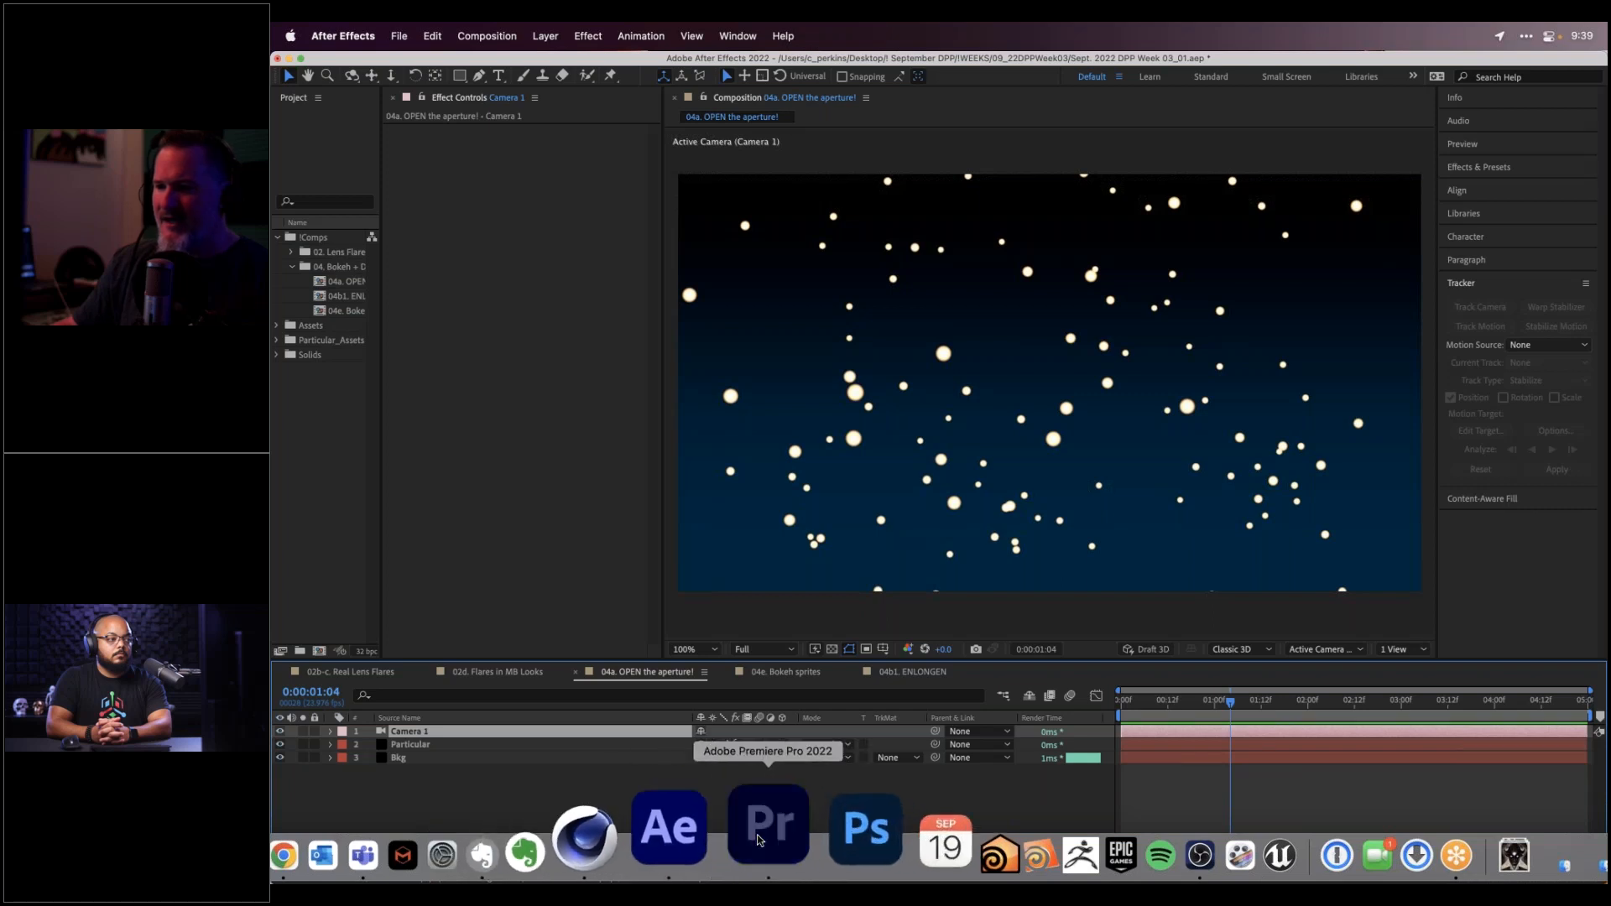
{"action": "left_click", "coordinate": [759, 839]}
{"action": "key", "text": "backslash"}
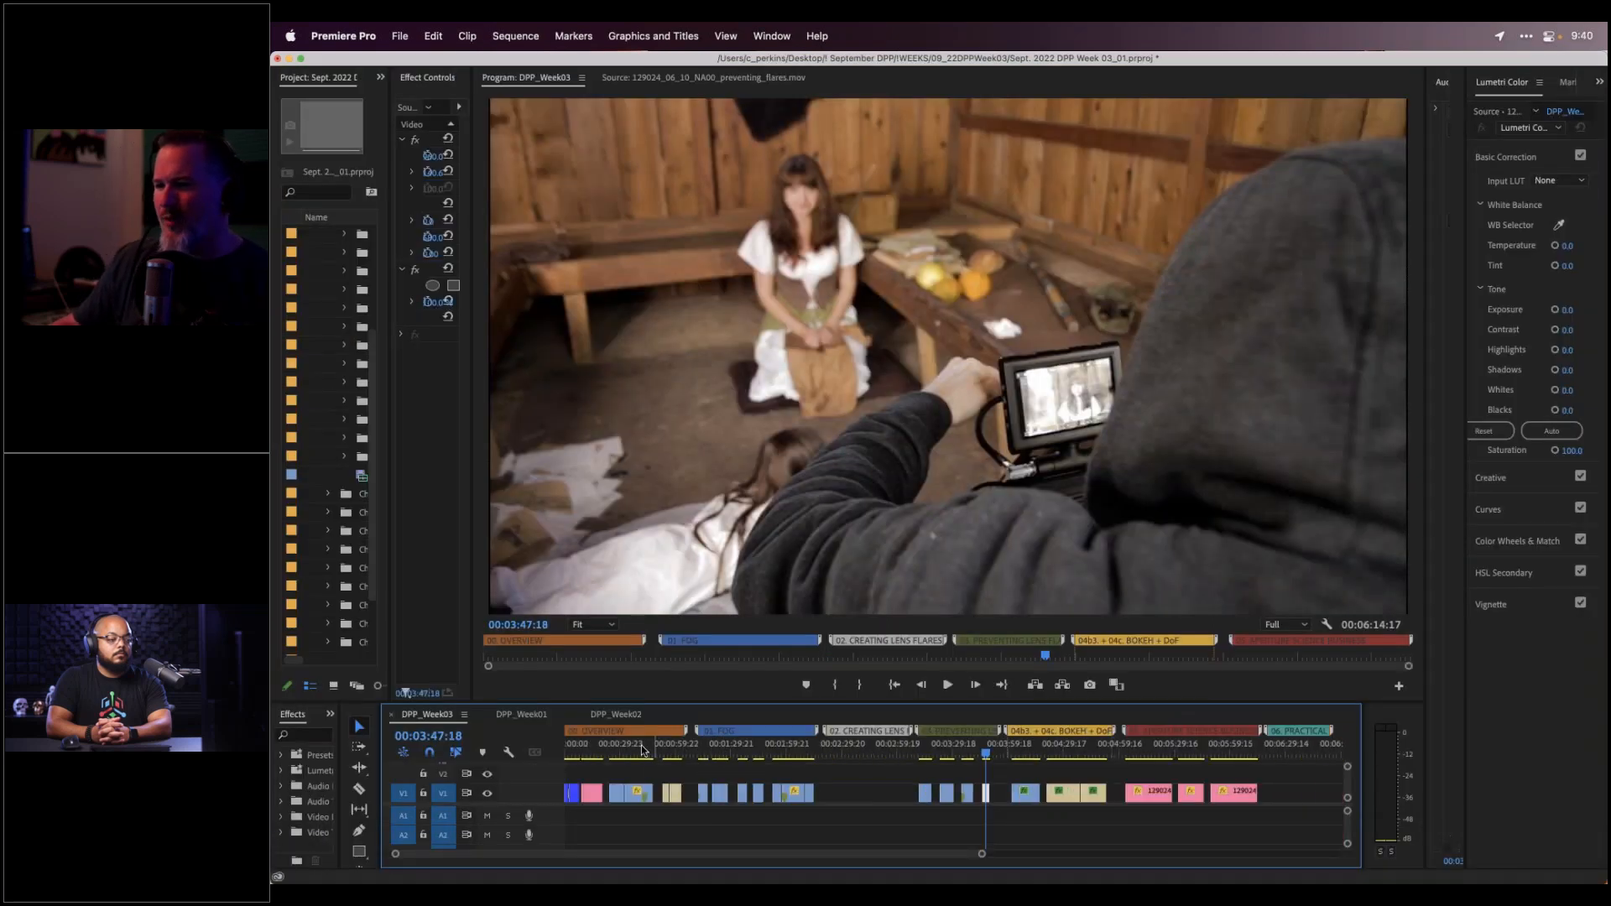
{"action": "left_click_drag", "start_coordinate": [644, 752], "coordinate": [676, 751]}
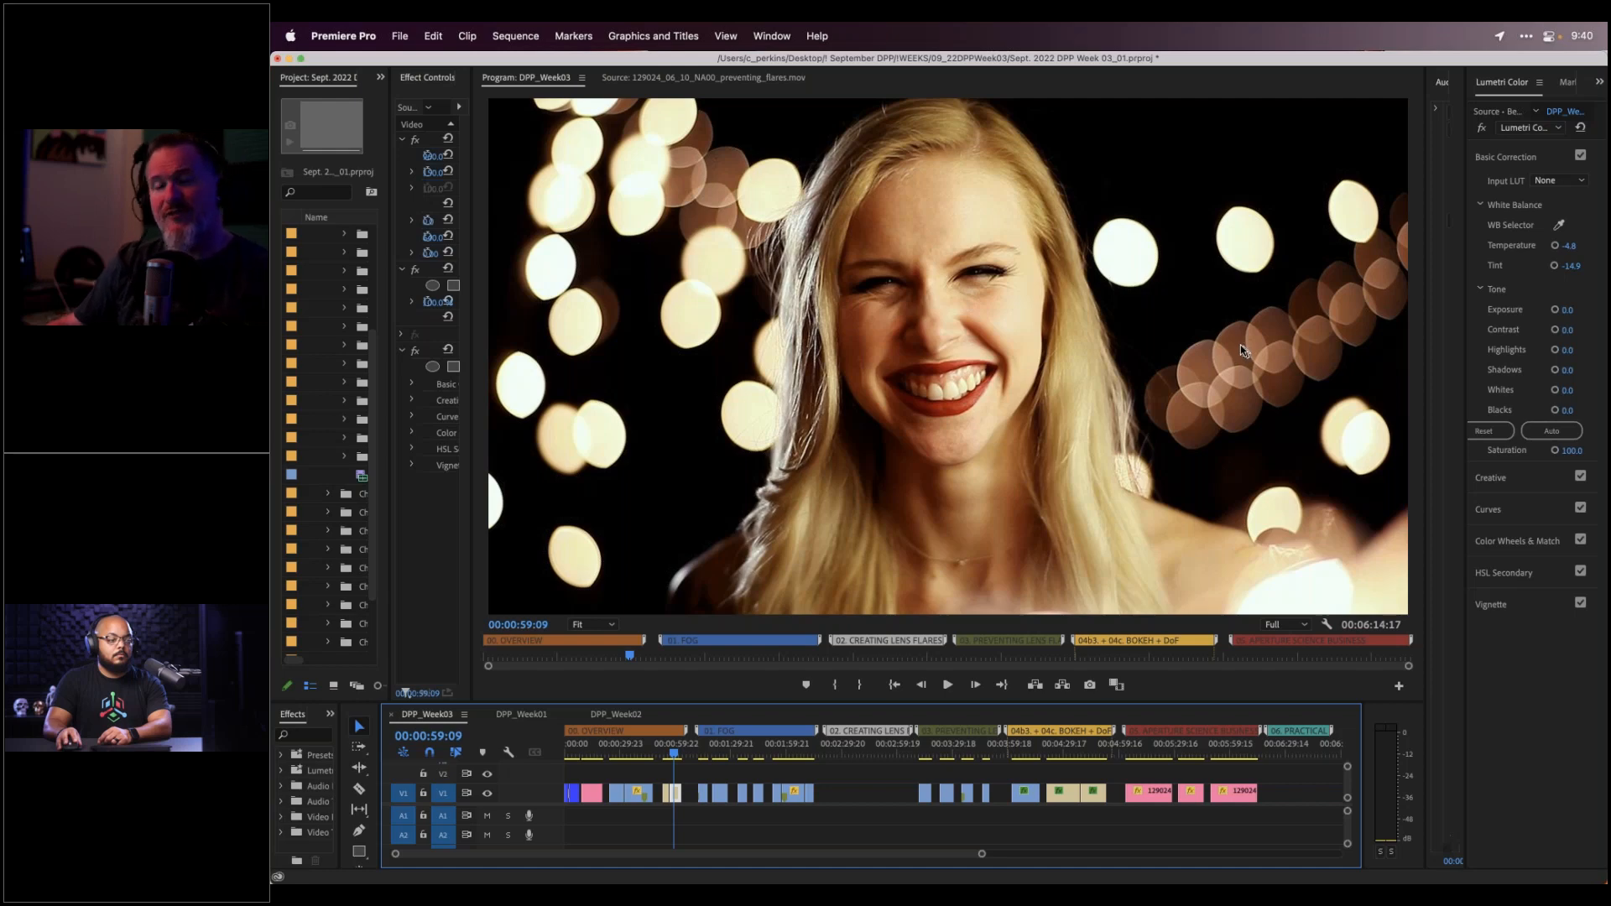
Switch back to After Effects on the 04a. OPEN the aperture! composition
{"action": "mouse_move", "coordinate": [688, 881]}
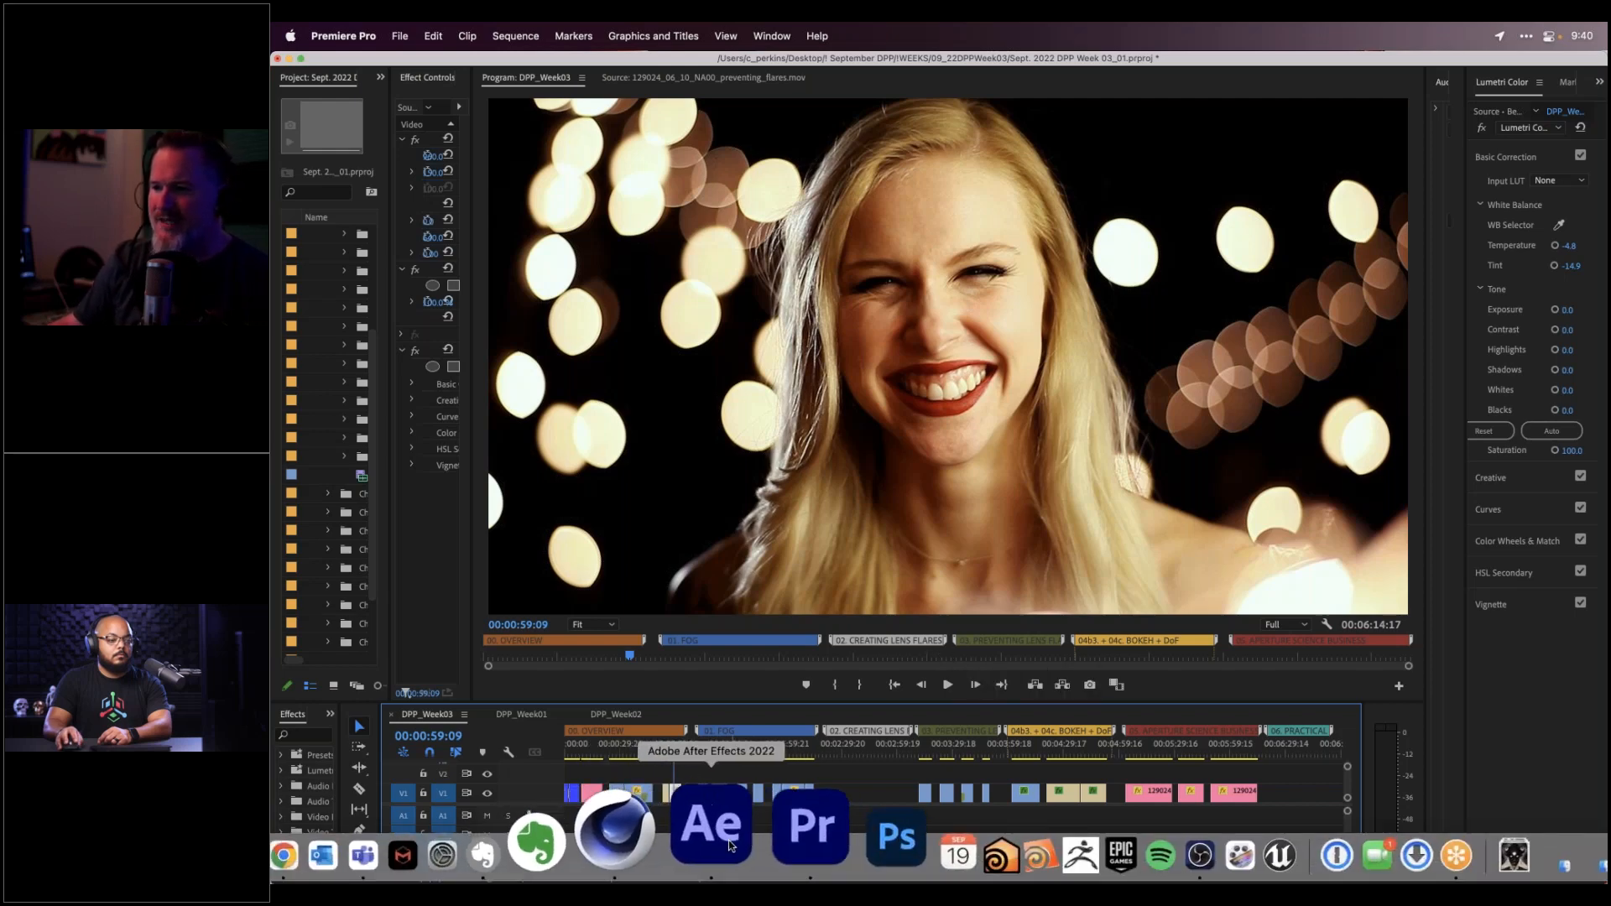
{"action": "left_click", "coordinate": [730, 841]}
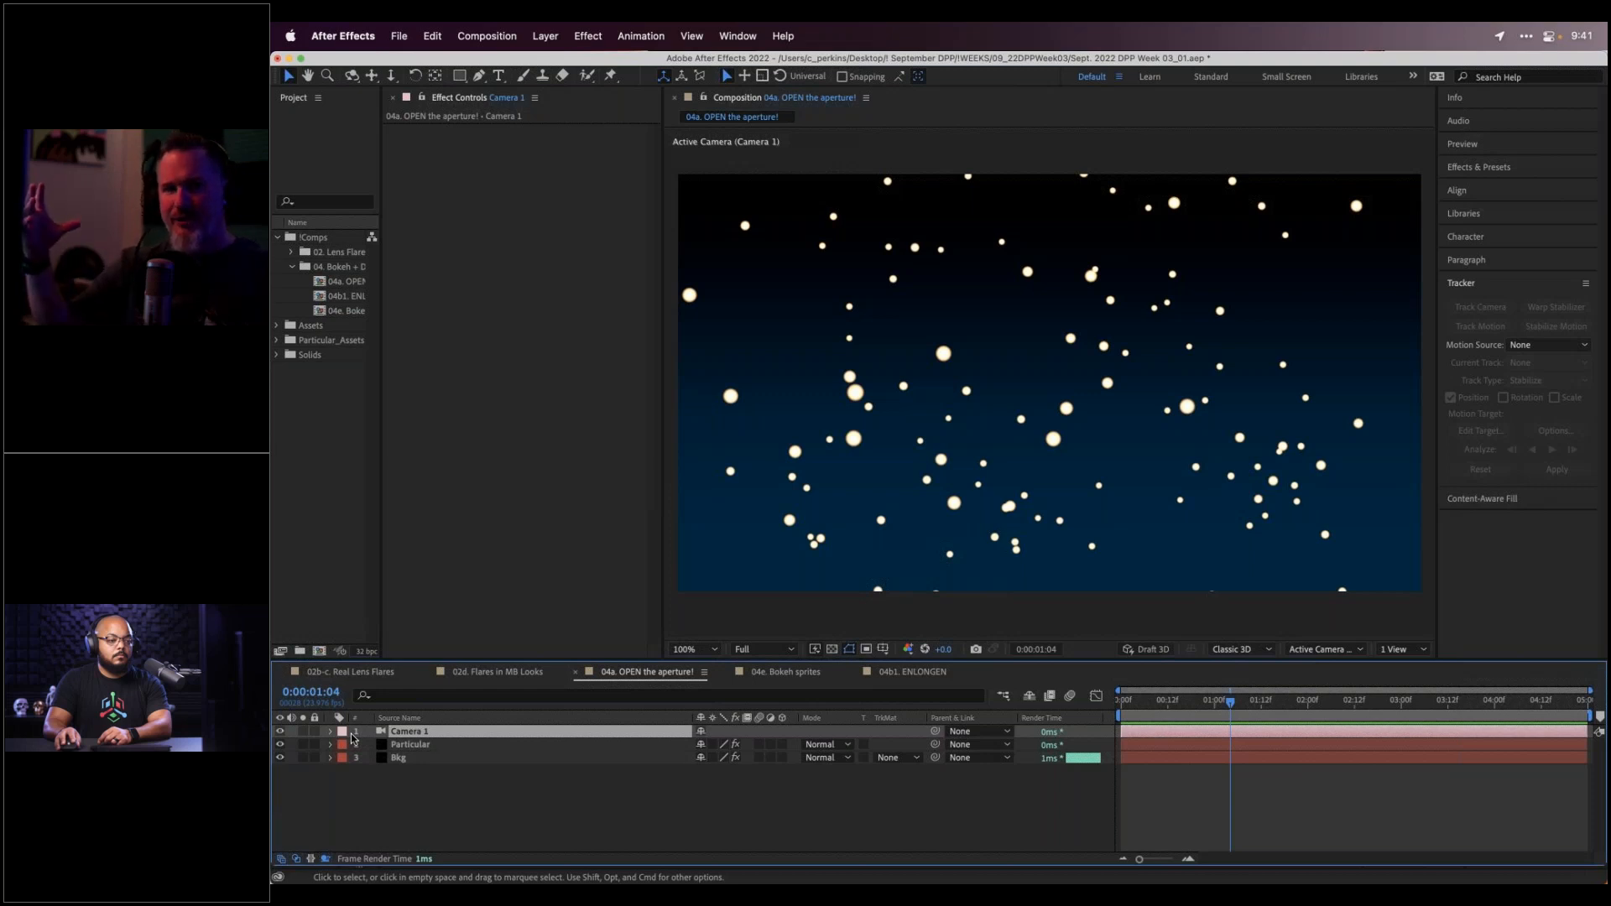
{"action": "mouse_move", "coordinate": [621, 839]}
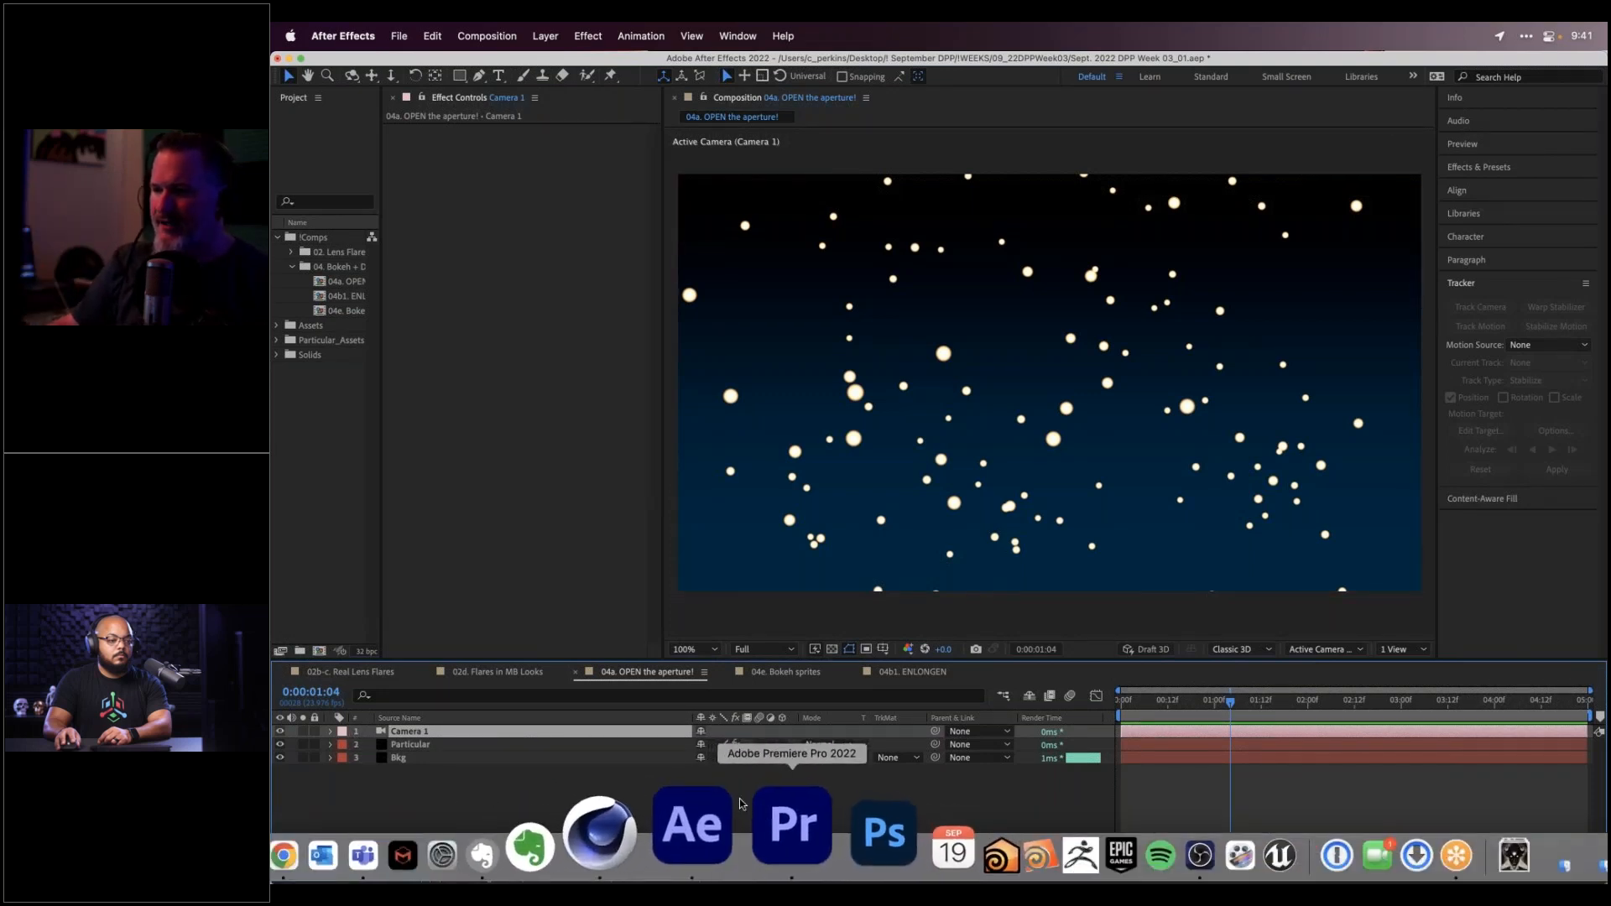
In Premiere Pro, scrub the bokeh portrait shots from 00:04:25, then return to After Effects
{"action": "left_click", "coordinate": [760, 824]}
{"action": "left_click", "coordinate": [1057, 755]}
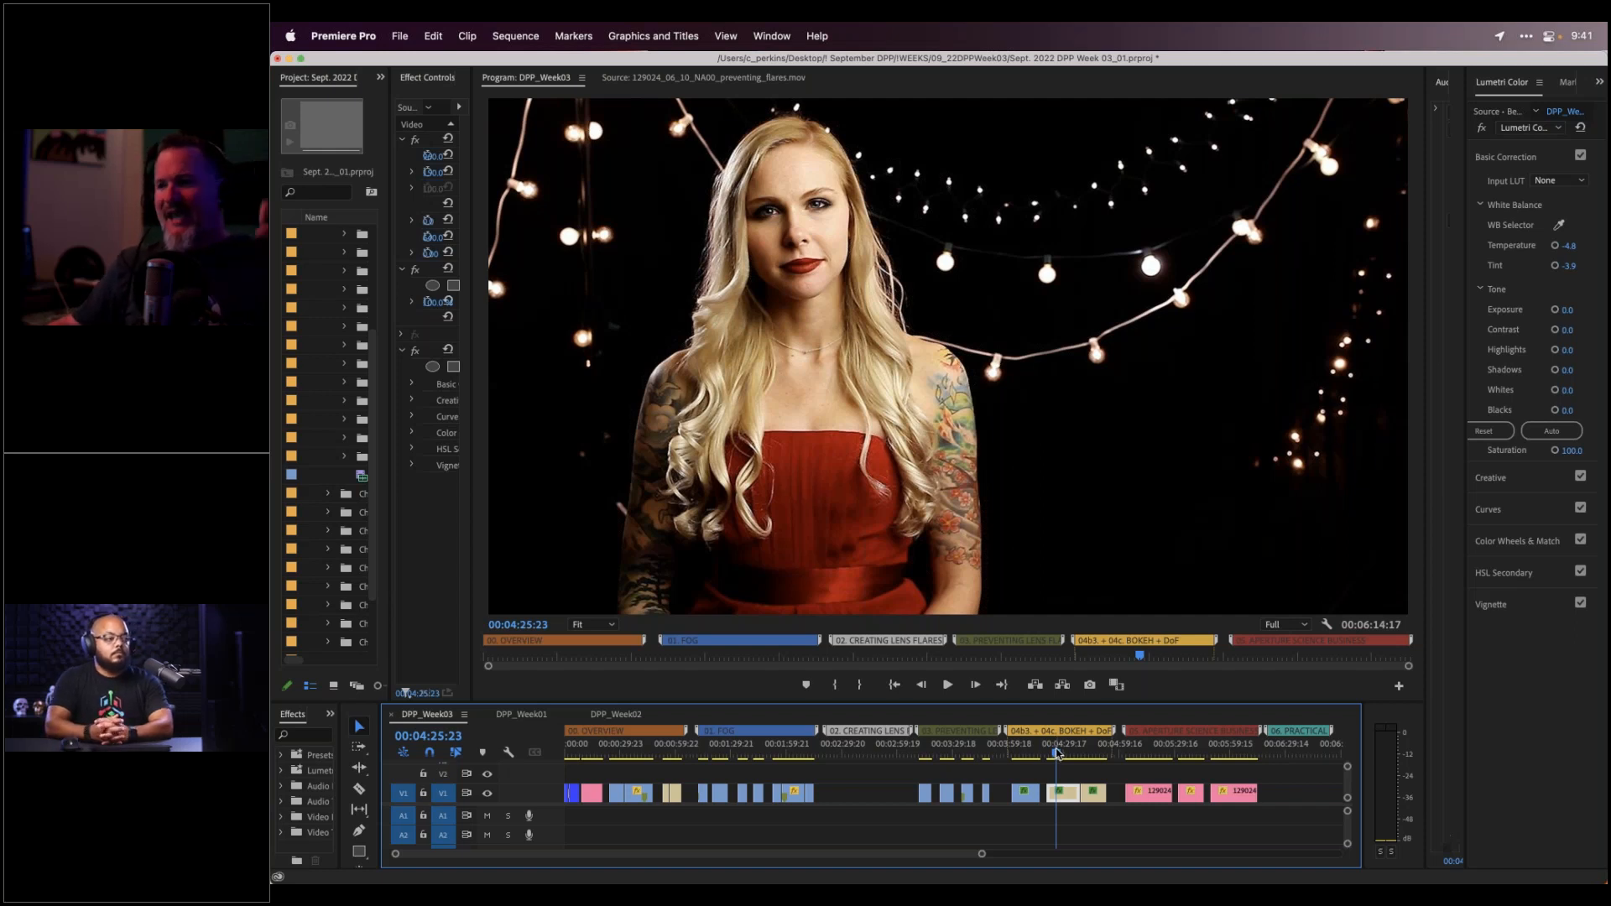
{"action": "left_click_drag", "start_coordinate": [1057, 752], "coordinate": [1096, 749]}
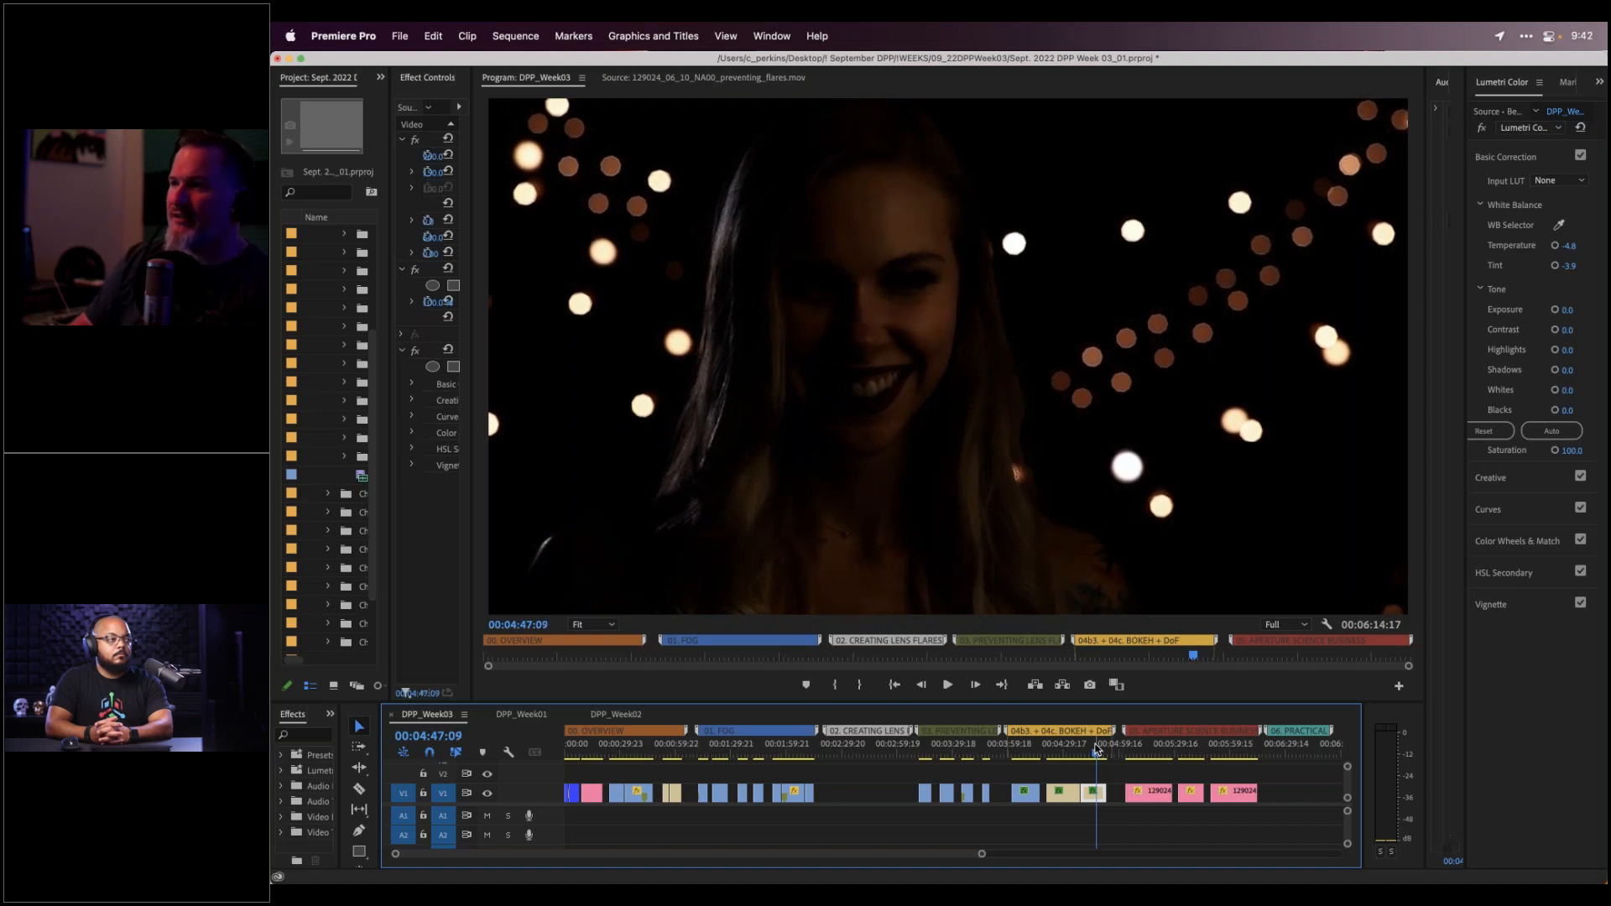
{"action": "left_click_drag", "start_coordinate": [1096, 750], "coordinate": [1098, 750]}
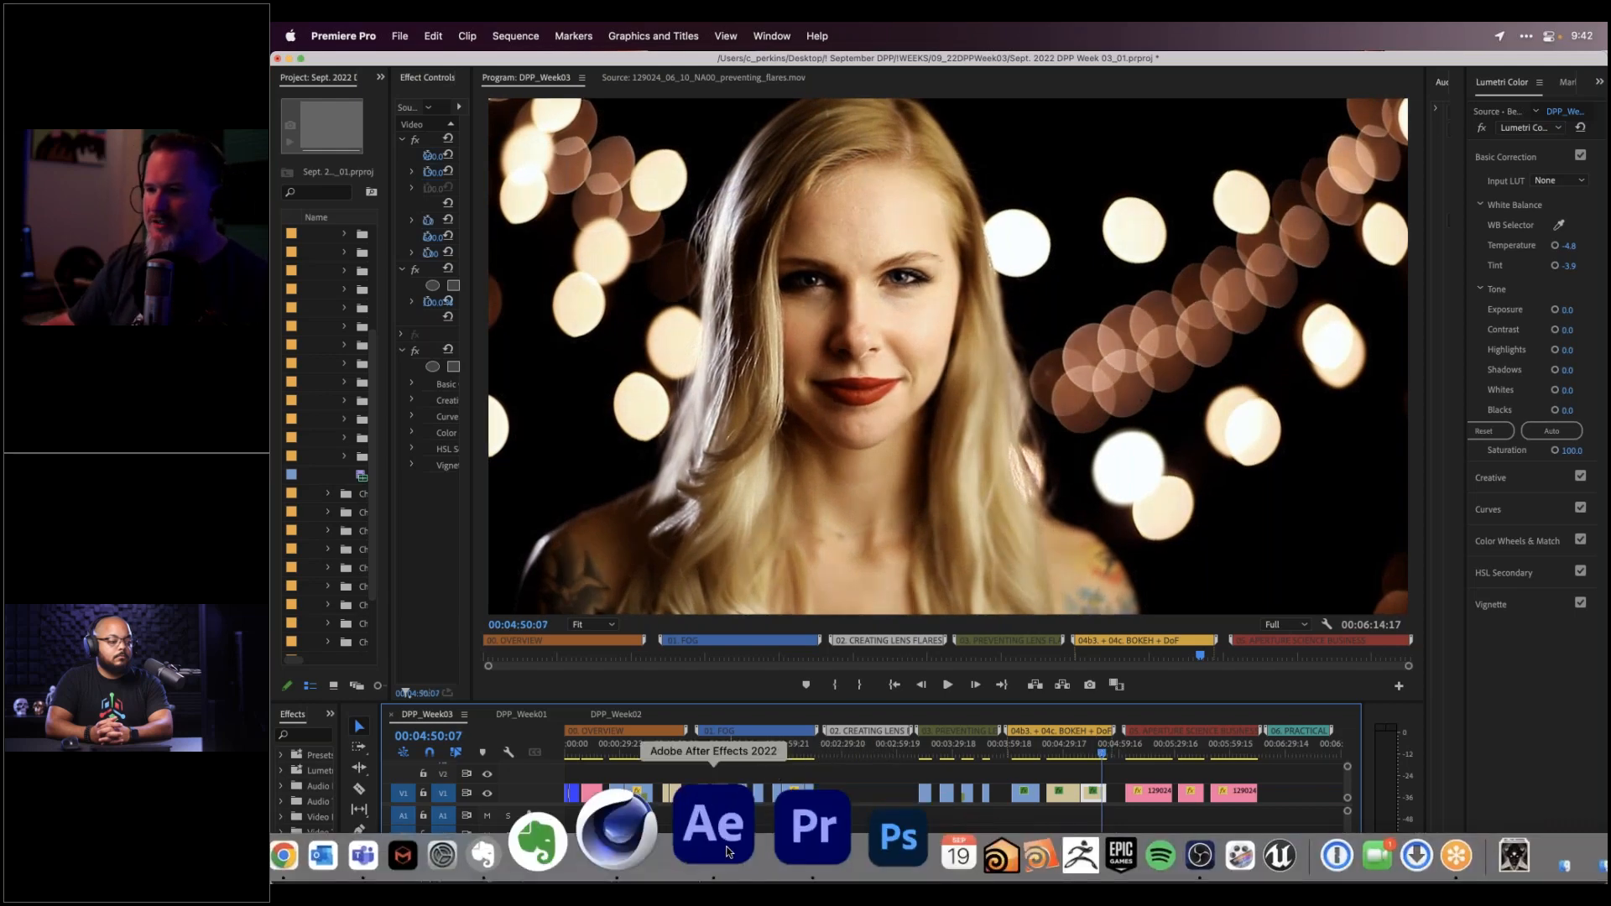
{"action": "key", "text": "super+Tab"}
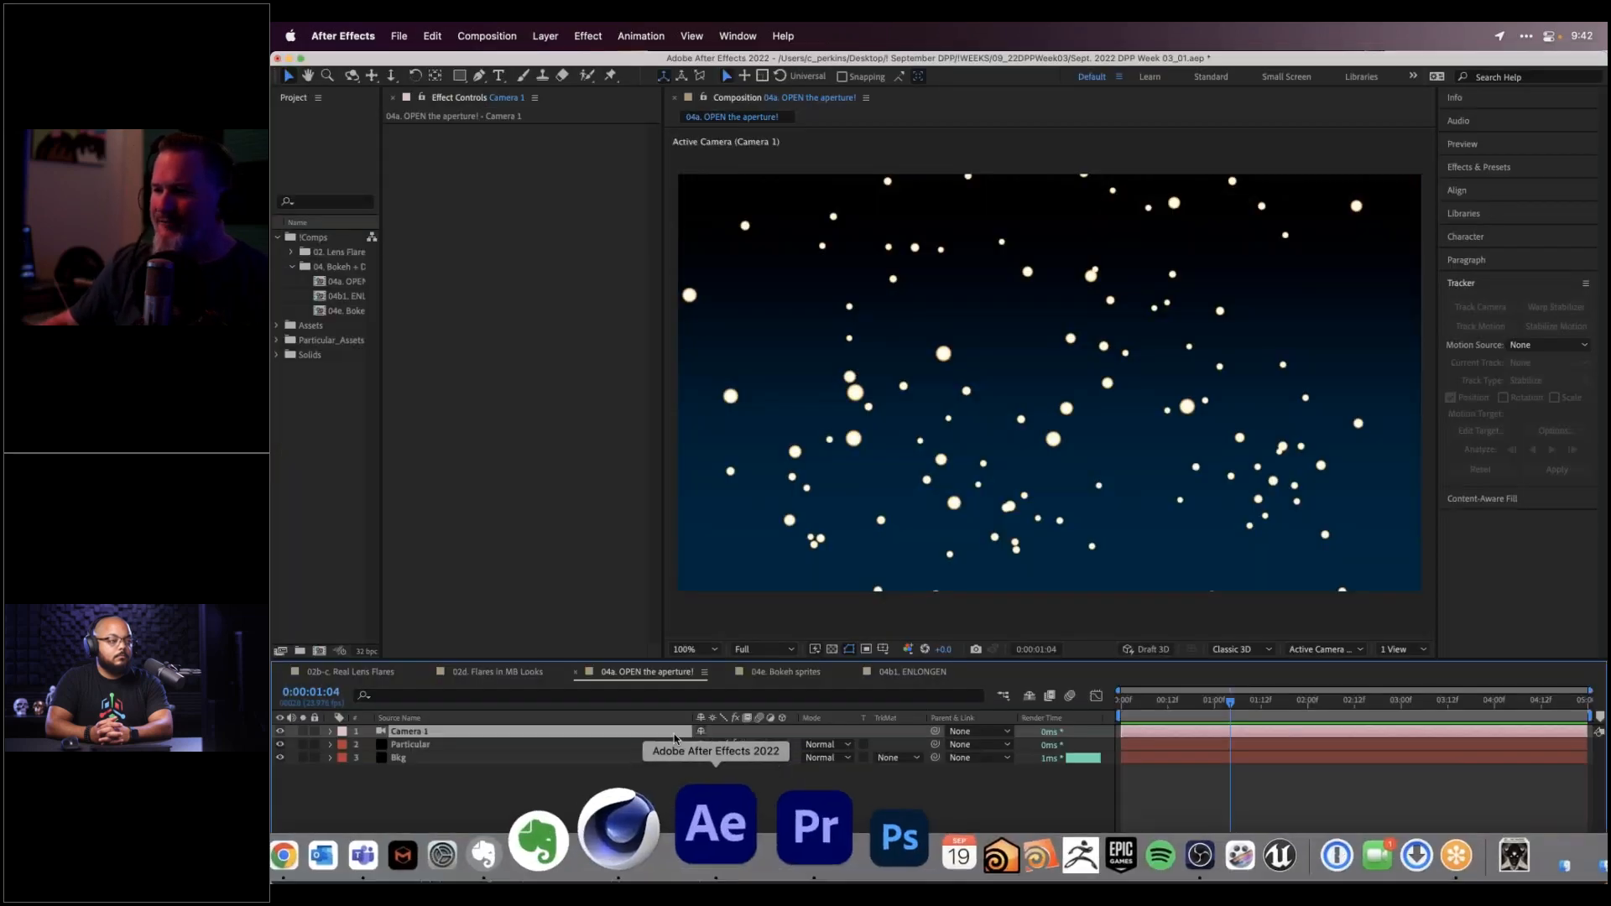
Set Camera 1's Aperture to 5.0 pixels and switch on its Depth of Field
{"action": "left_click", "coordinate": [332, 731]}
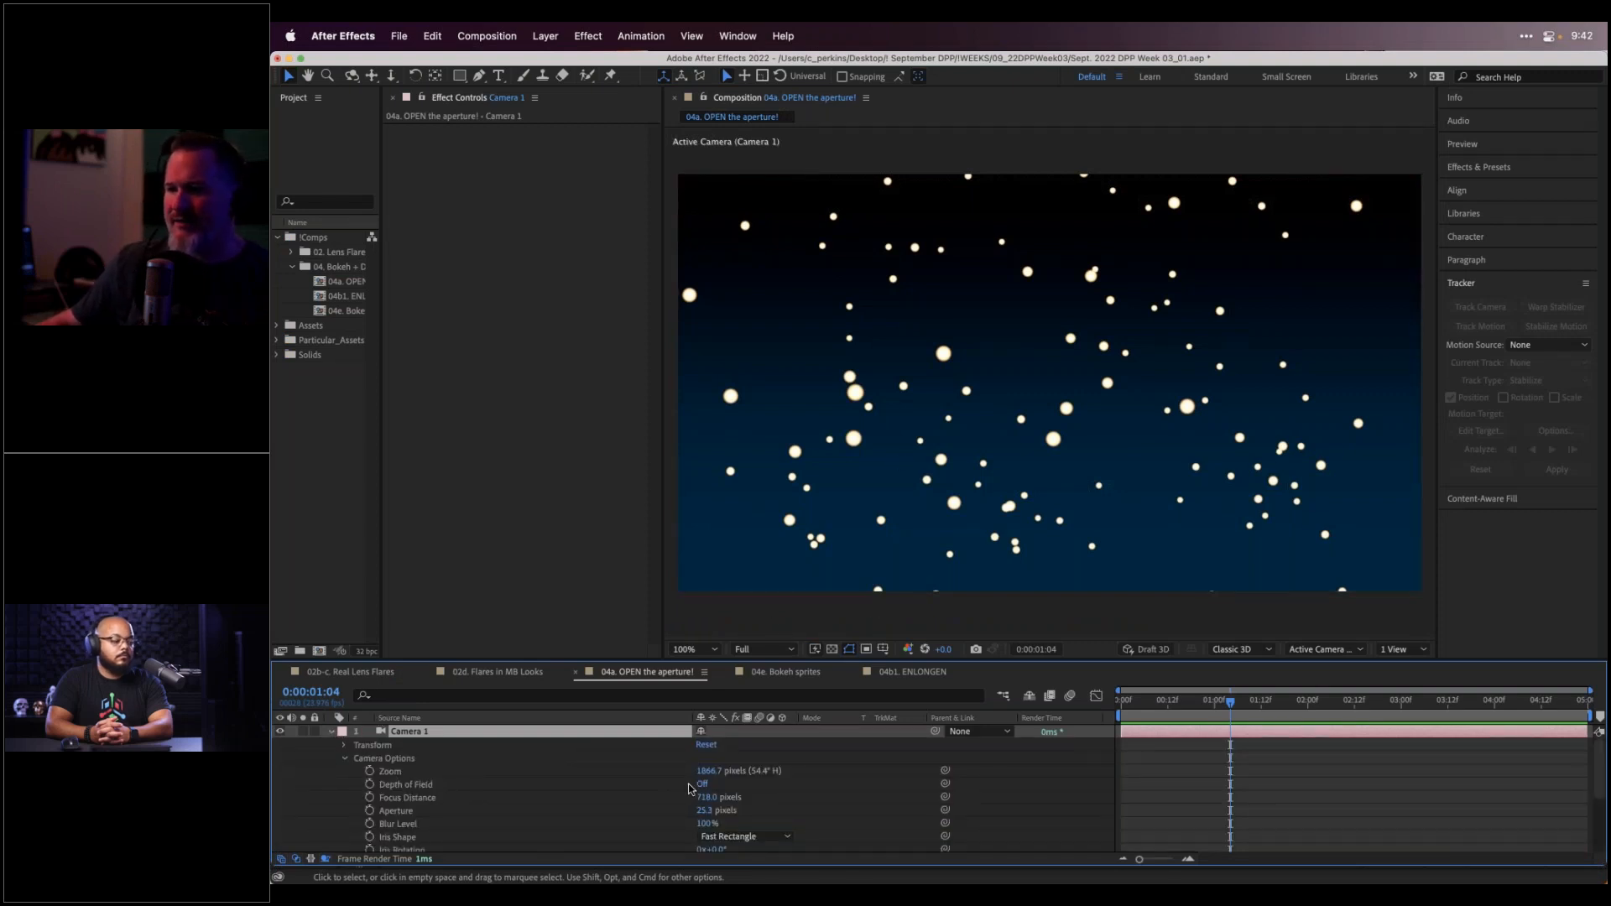
{"action": "left_click", "coordinate": [704, 811]}
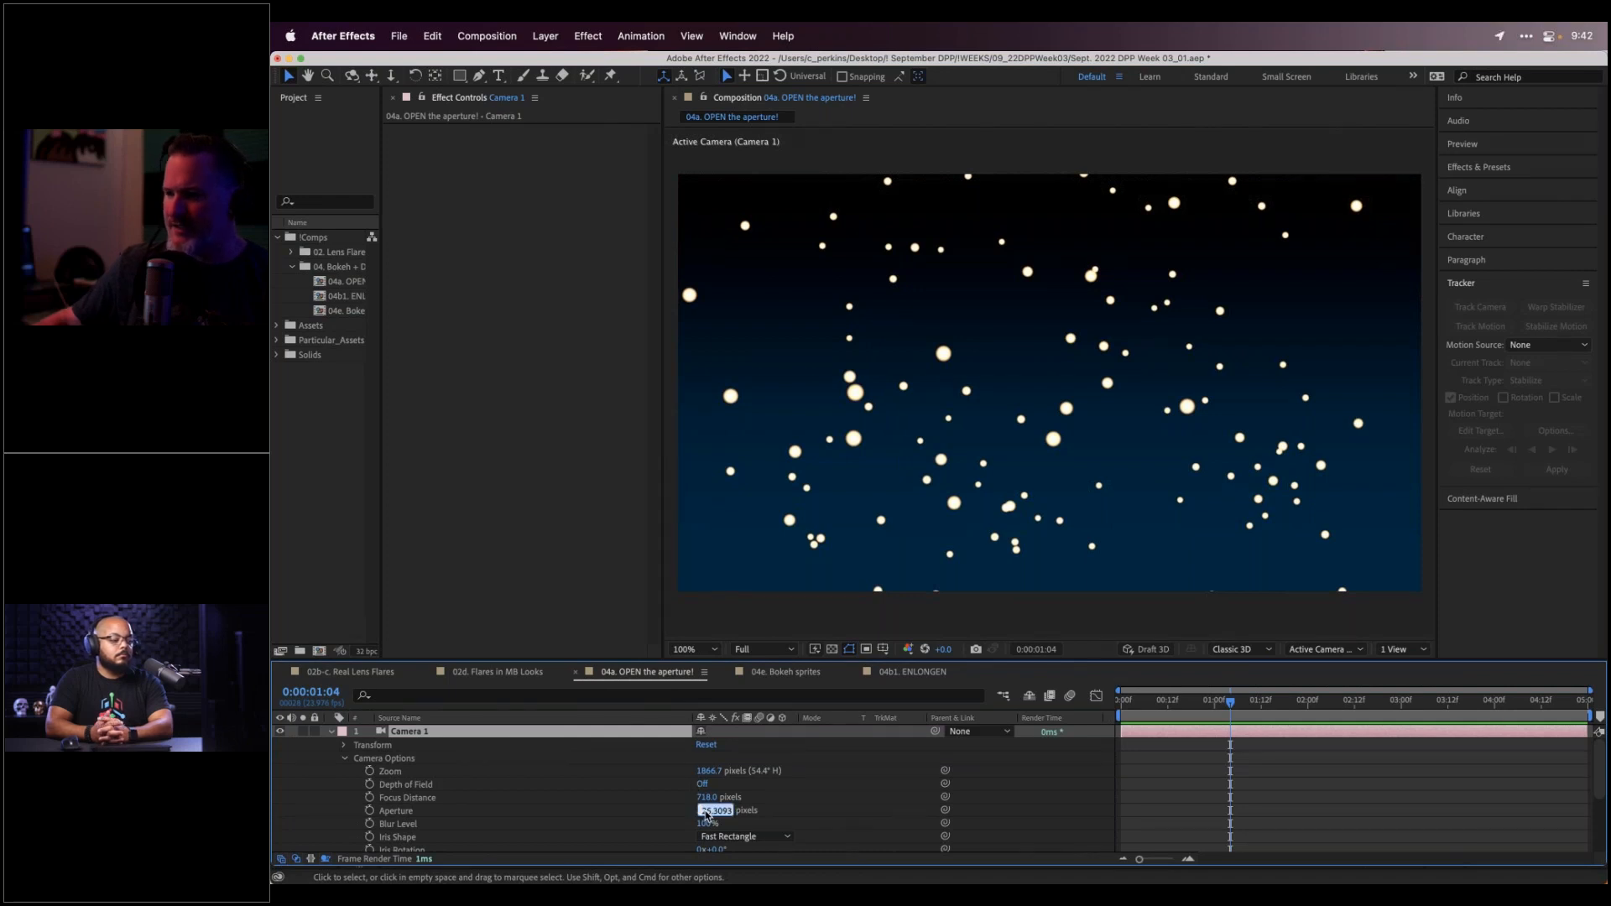
{"action": "type", "text": "5"}
{"action": "key", "text": "Return"}
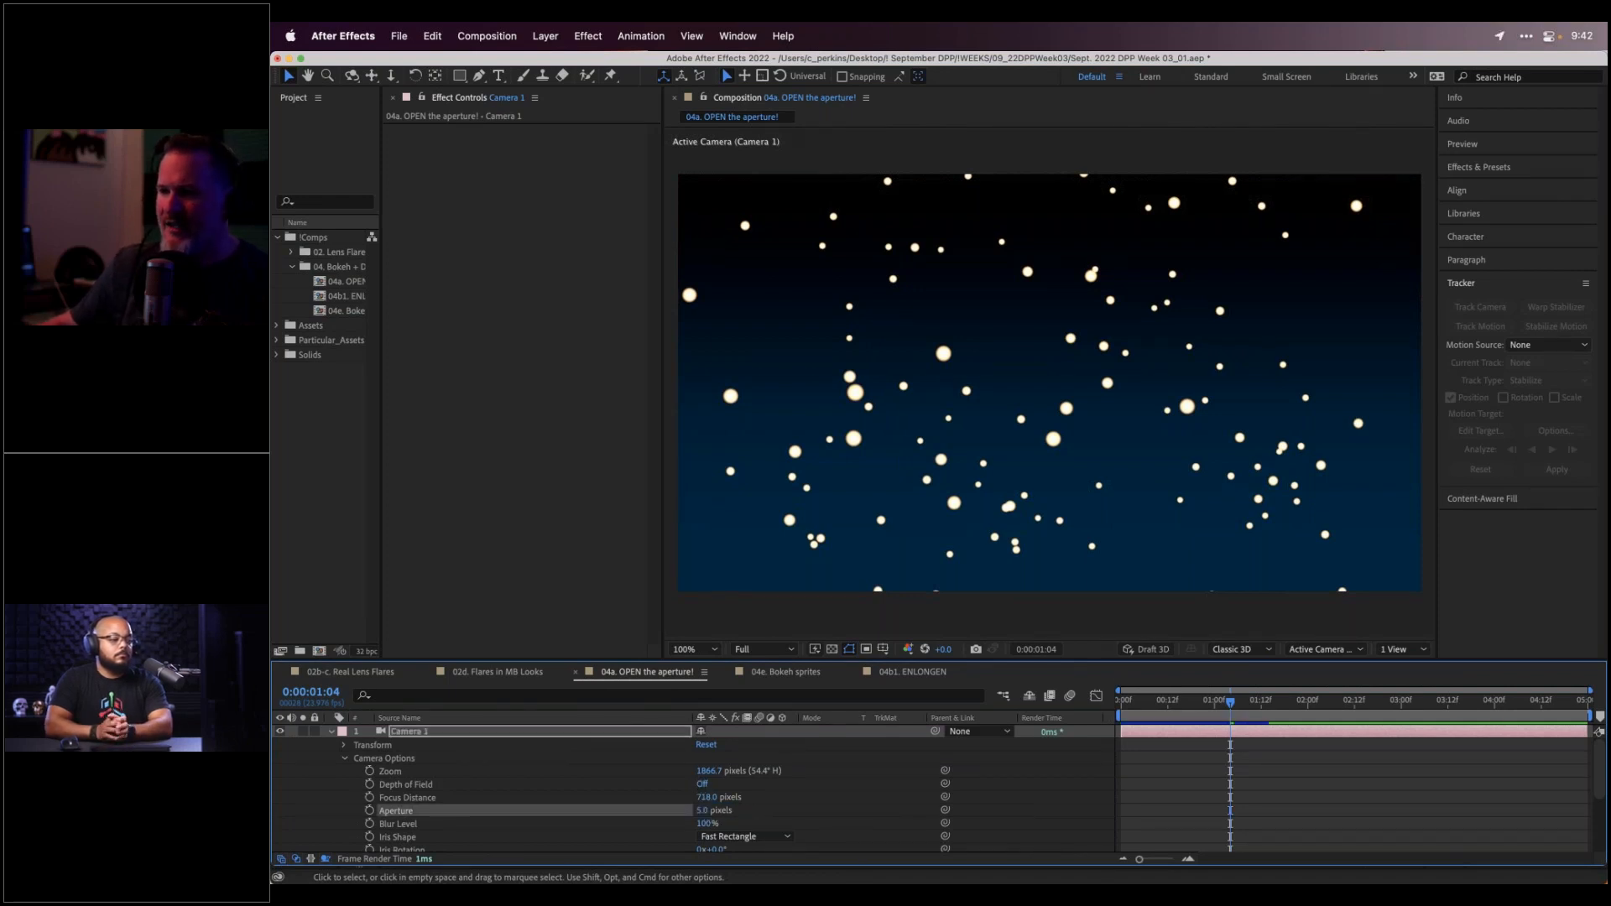
{"action": "left_click", "coordinate": [703, 783]}
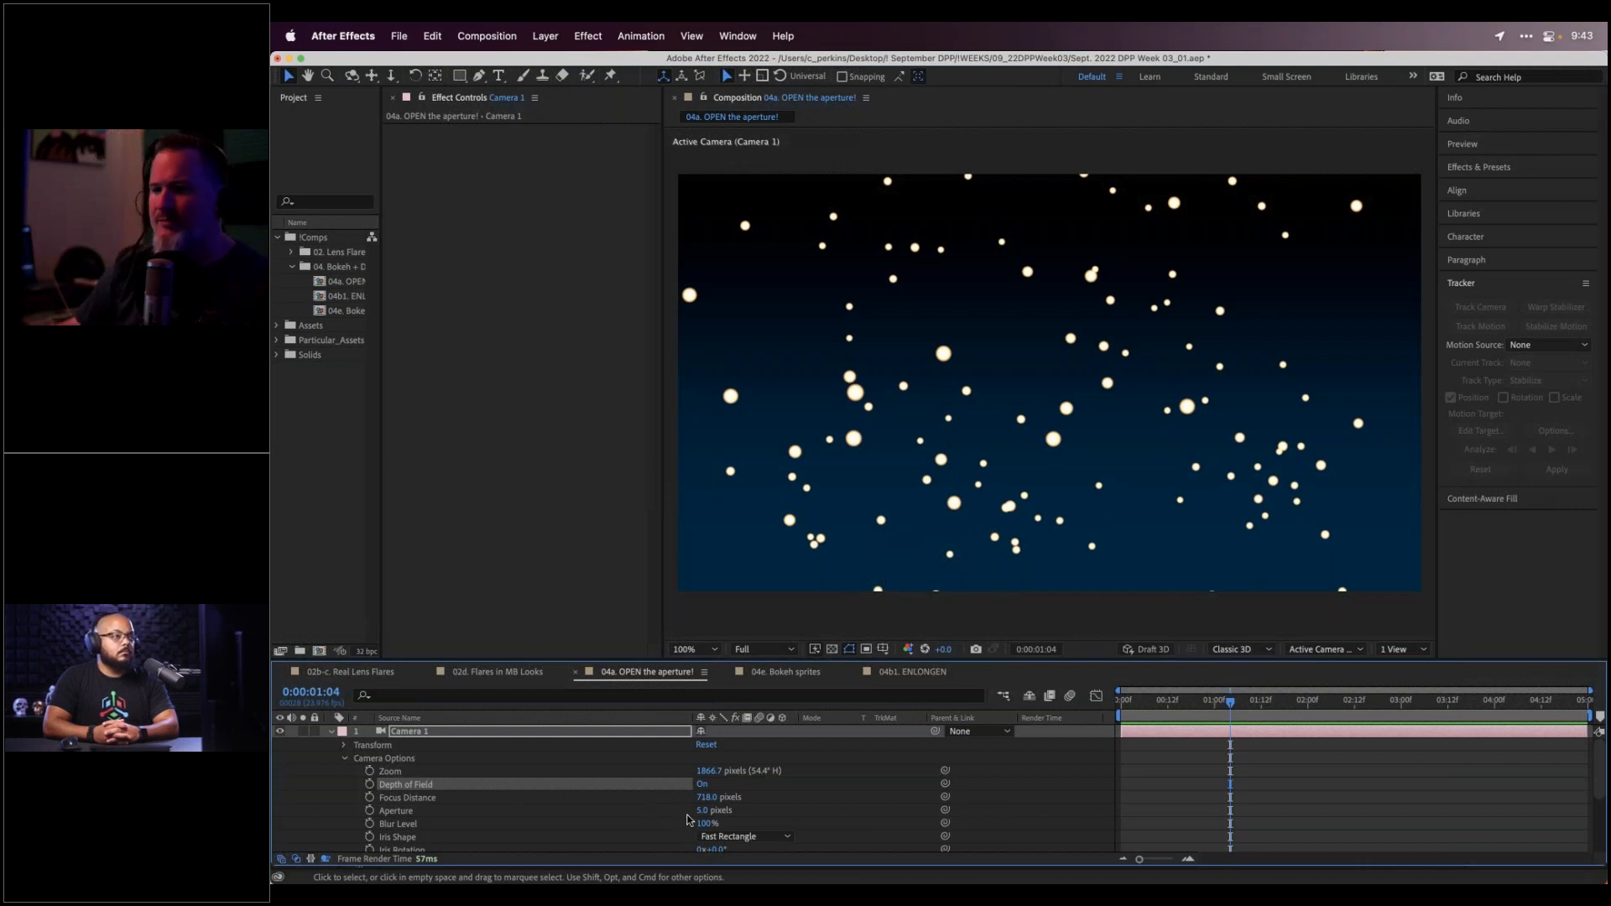
Scrub Camera 1's Aperture up through roughly 20, 186, then about 264 pixels
{"action": "mouse_move", "coordinate": [692, 812]}
{"action": "left_mouse_down"}
{"action": "mouse_move", "coordinate": [720, 810]}
{"action": "mouse_move", "coordinate": [721, 828]}
{"action": "mouse_move", "coordinate": [711, 811]}
{"action": "left_mouse_up"}
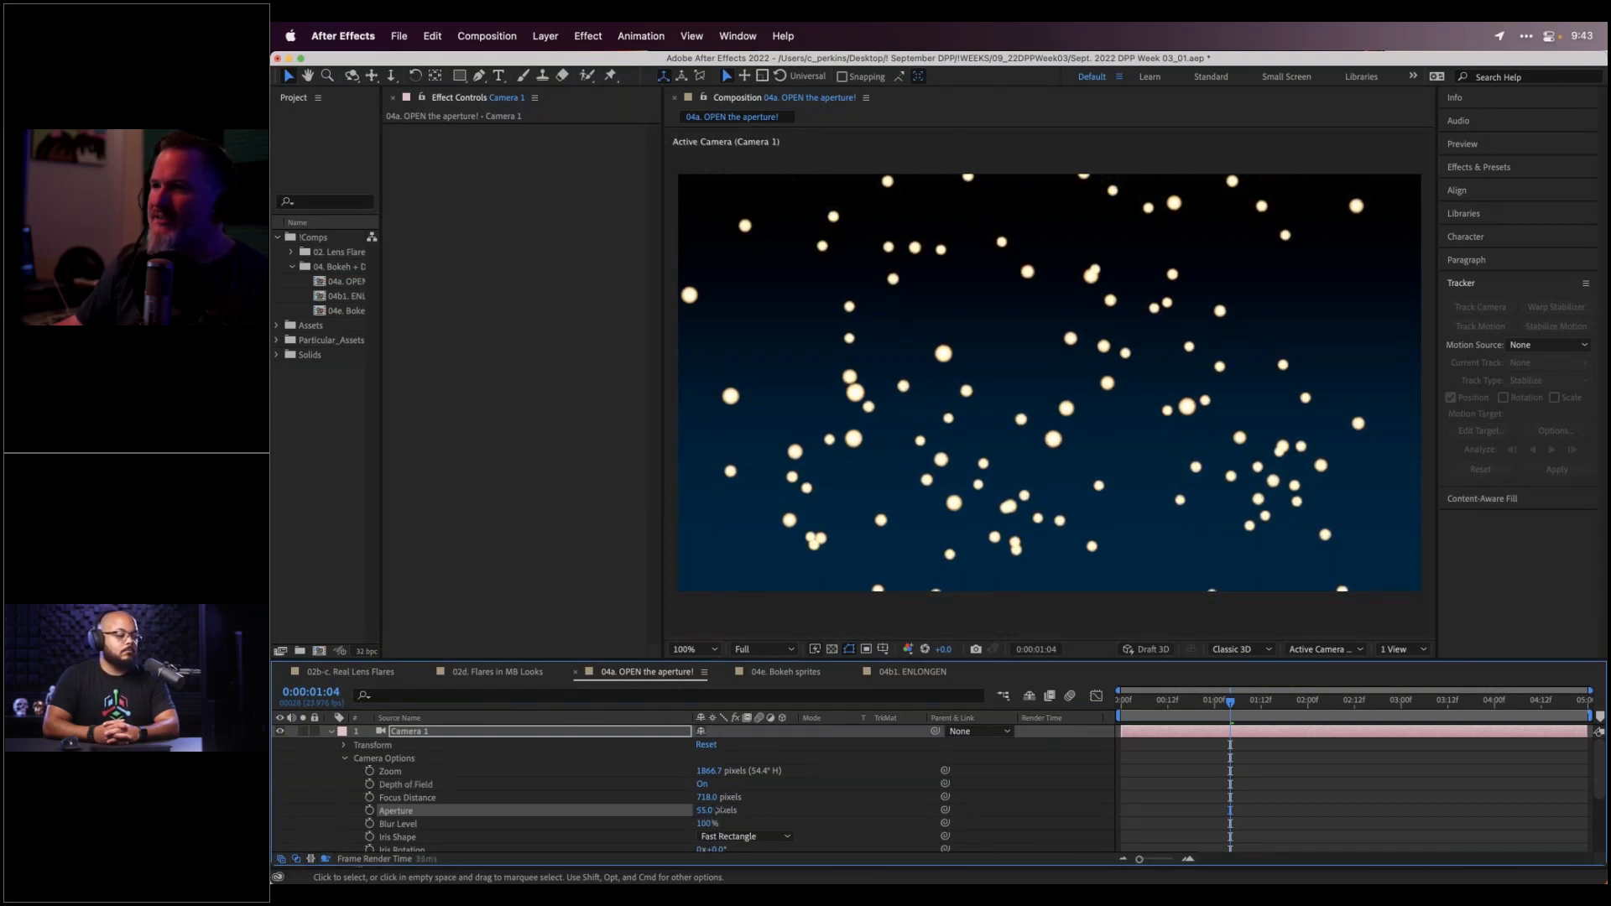
{"action": "mouse_move", "coordinate": [723, 811]}
{"action": "left_mouse_down"}
{"action": "mouse_move", "coordinate": [703, 812]}
{"action": "mouse_move", "coordinate": [749, 805]}
{"action": "left_mouse_up"}
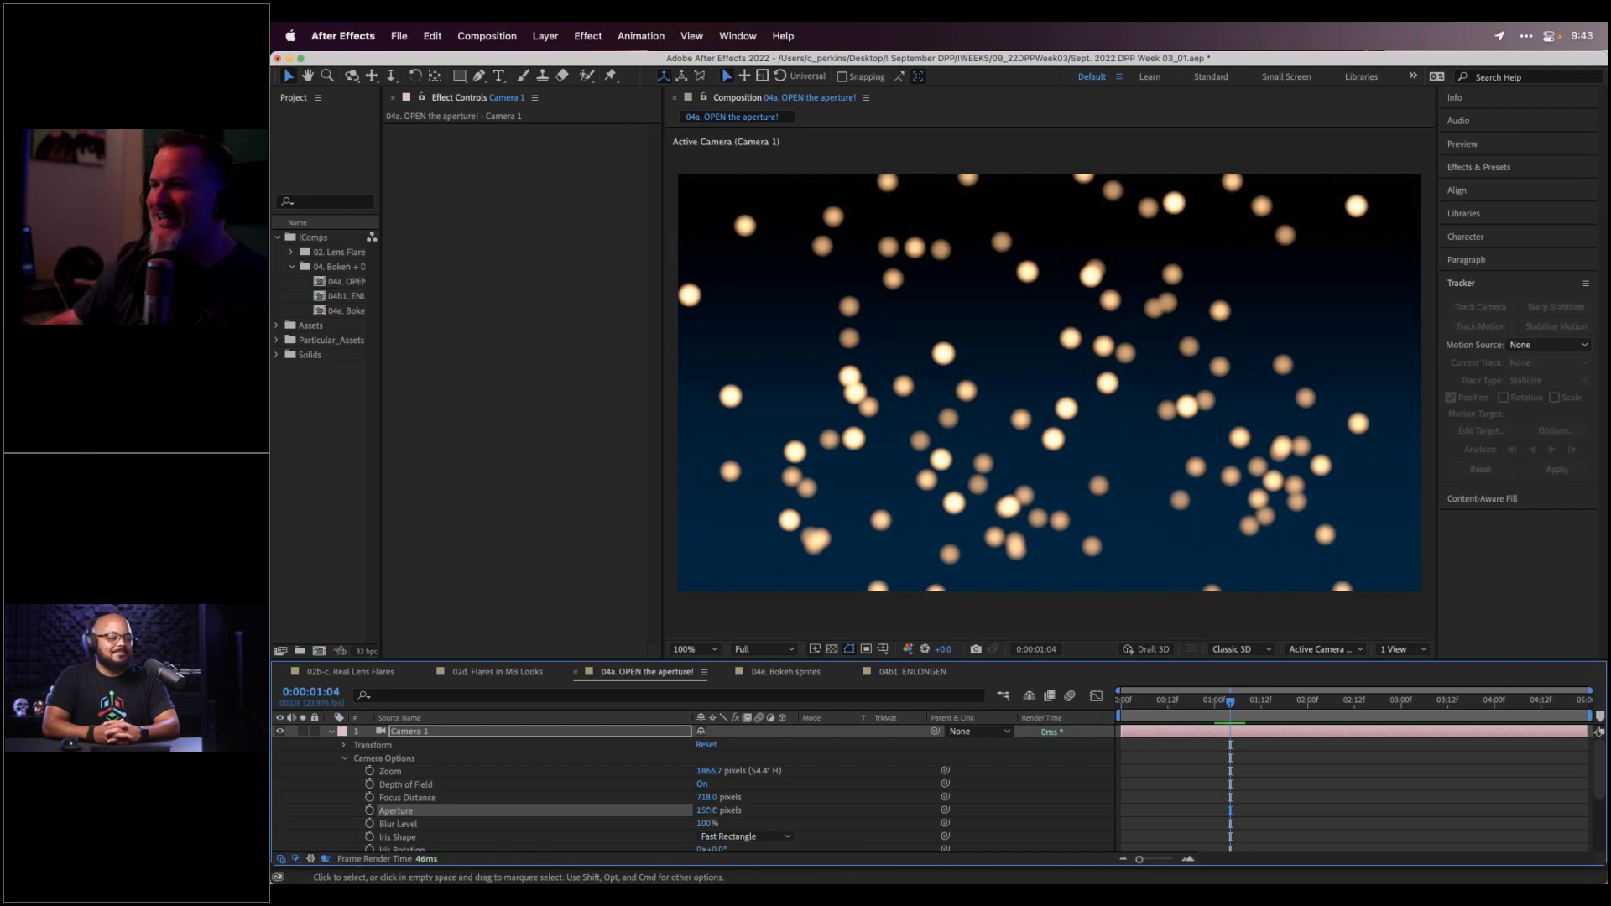
{"action": "left_click_drag", "start_coordinate": [709, 810], "coordinate": [746, 805]}
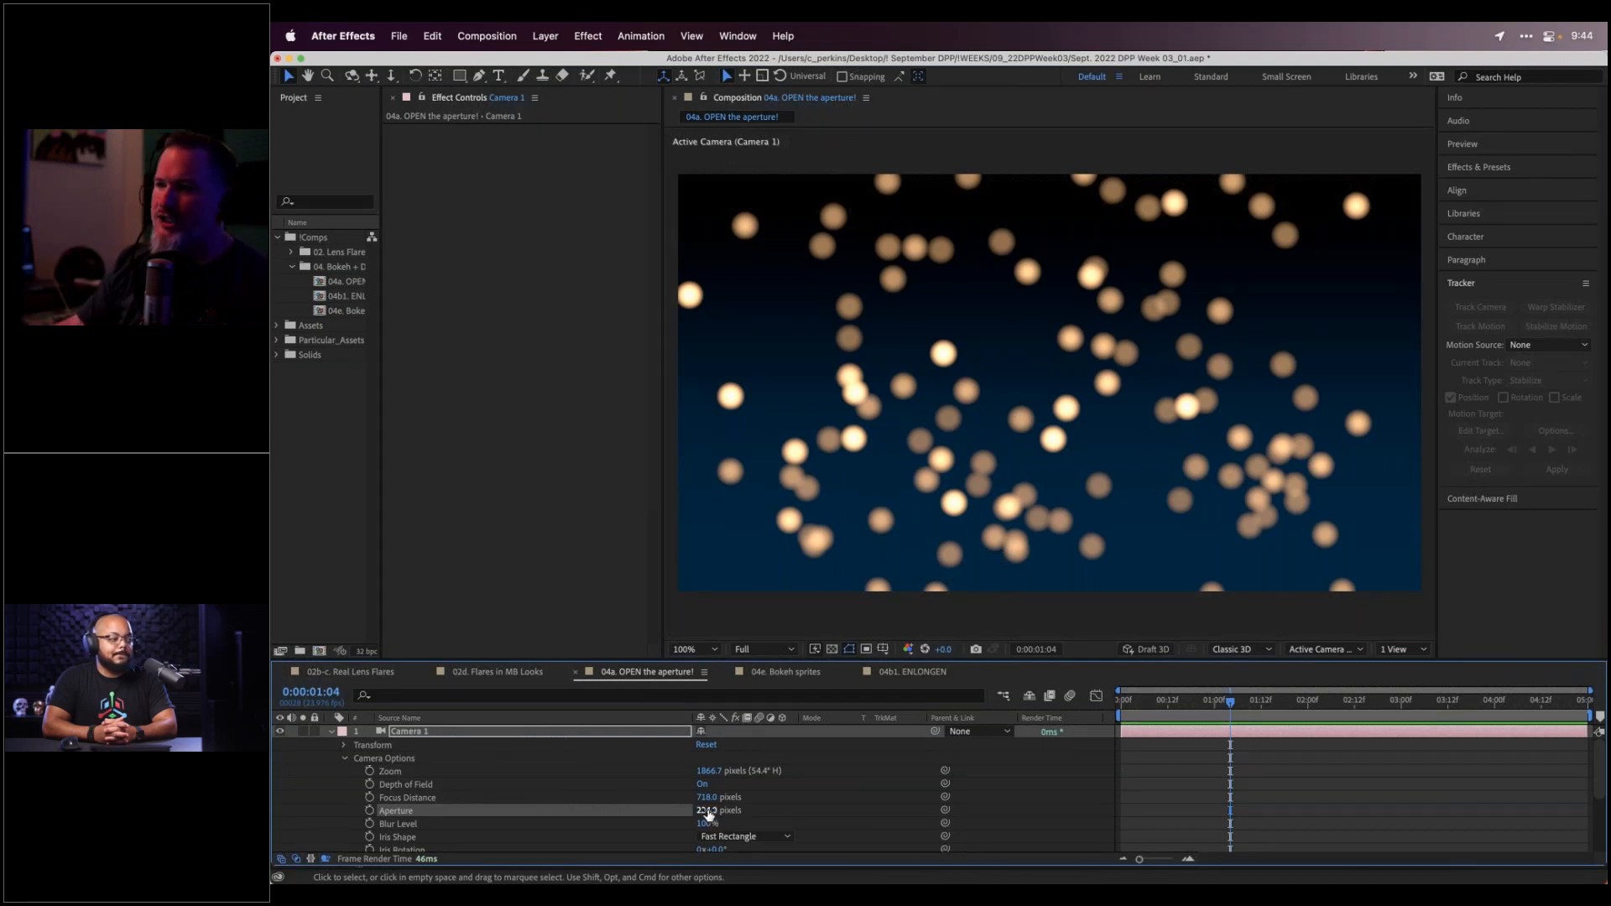
{"action": "left_click_drag", "start_coordinate": [707, 811], "coordinate": [726, 814]}
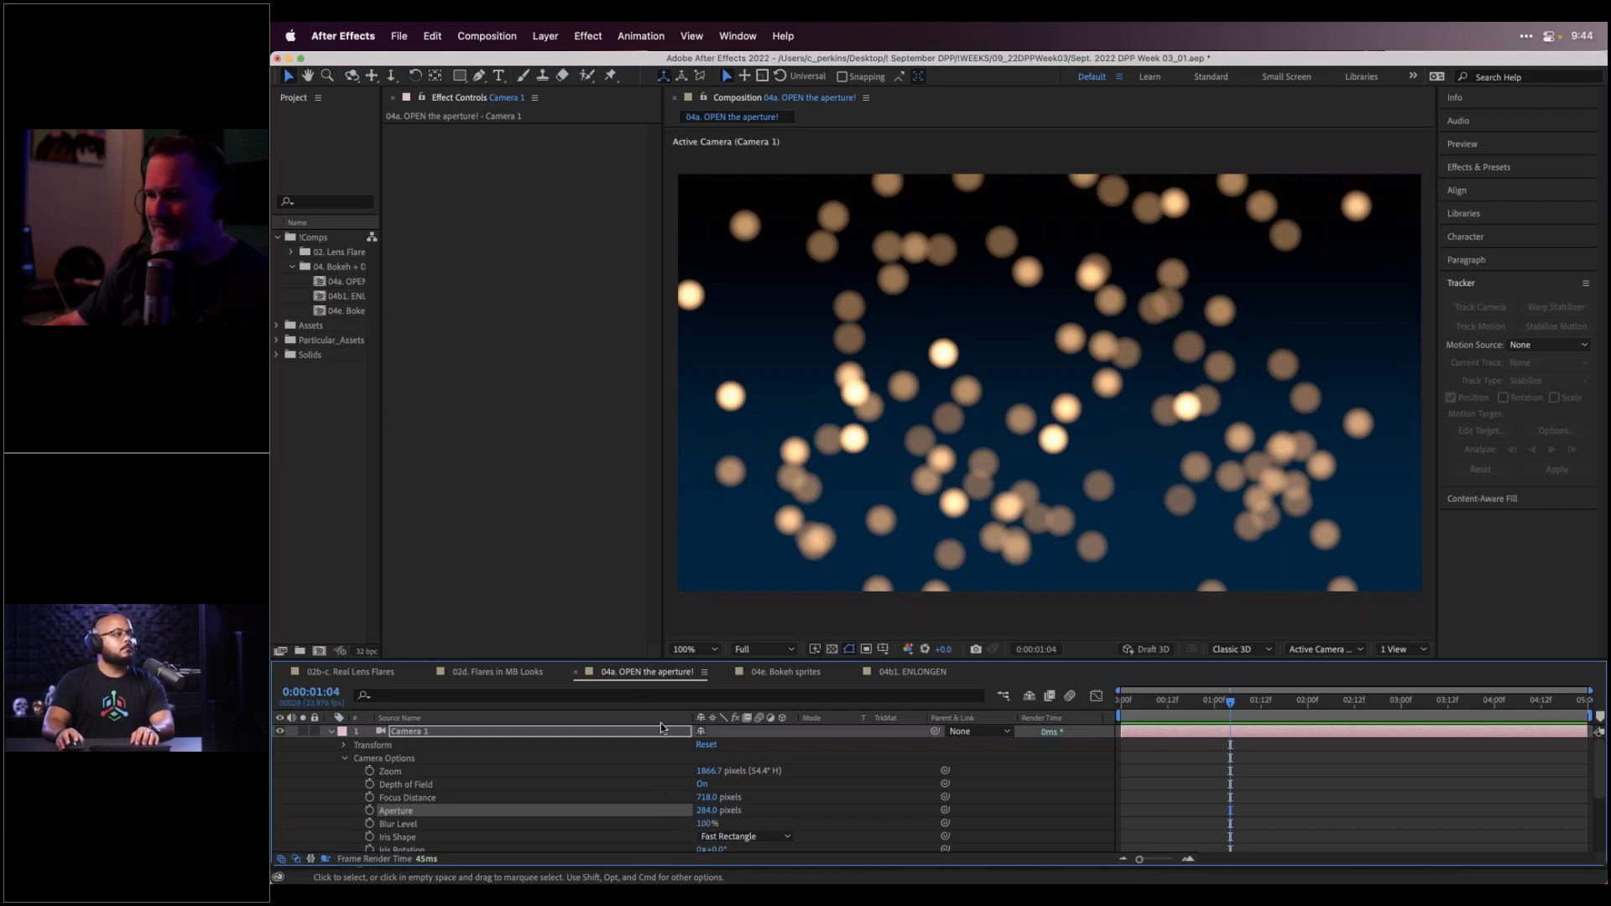
Inspect the Particular layer in the 04e. Bokeh sprites comp, then return to Premiere Pro
{"action": "left_click", "coordinate": [787, 673]}
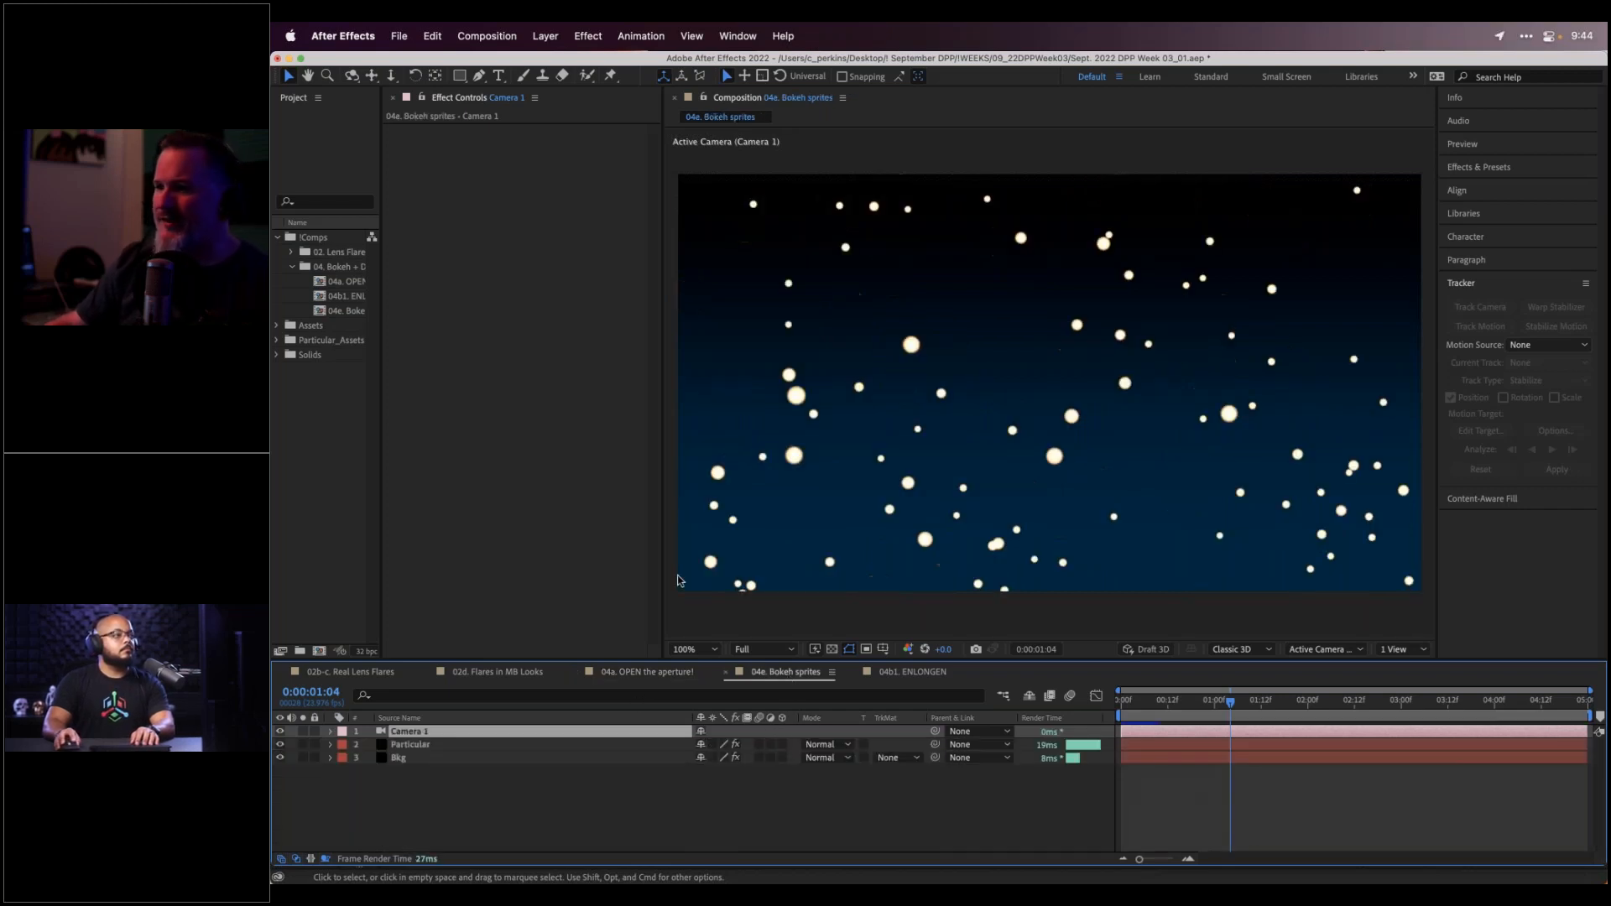
{"action": "left_click", "coordinate": [437, 748]}
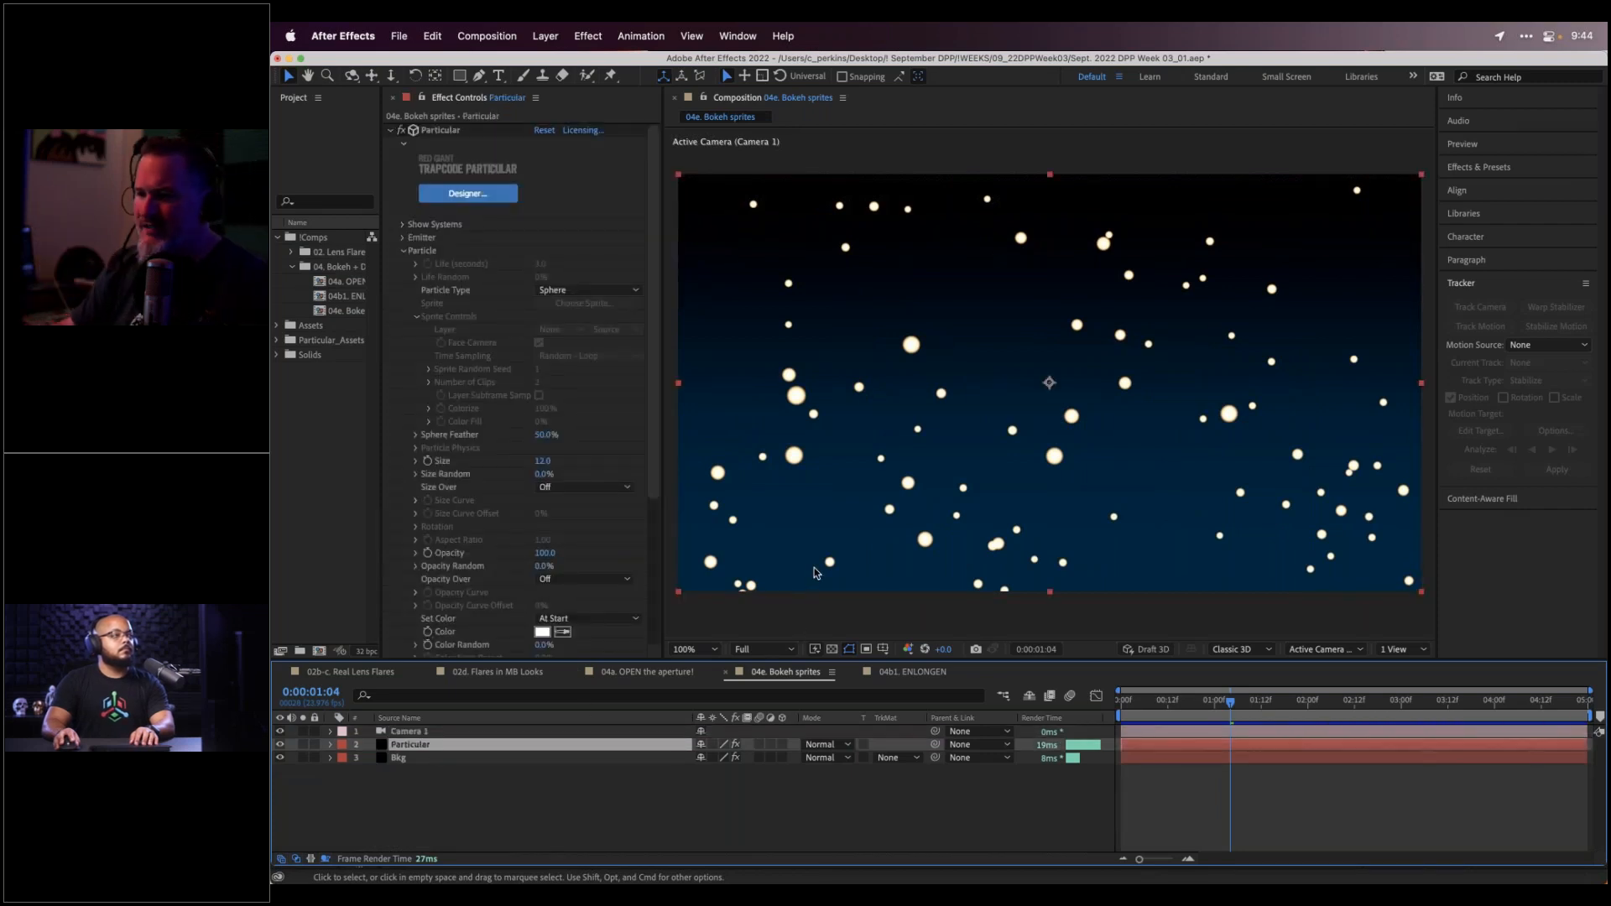
{"action": "left_click", "coordinate": [739, 831]}
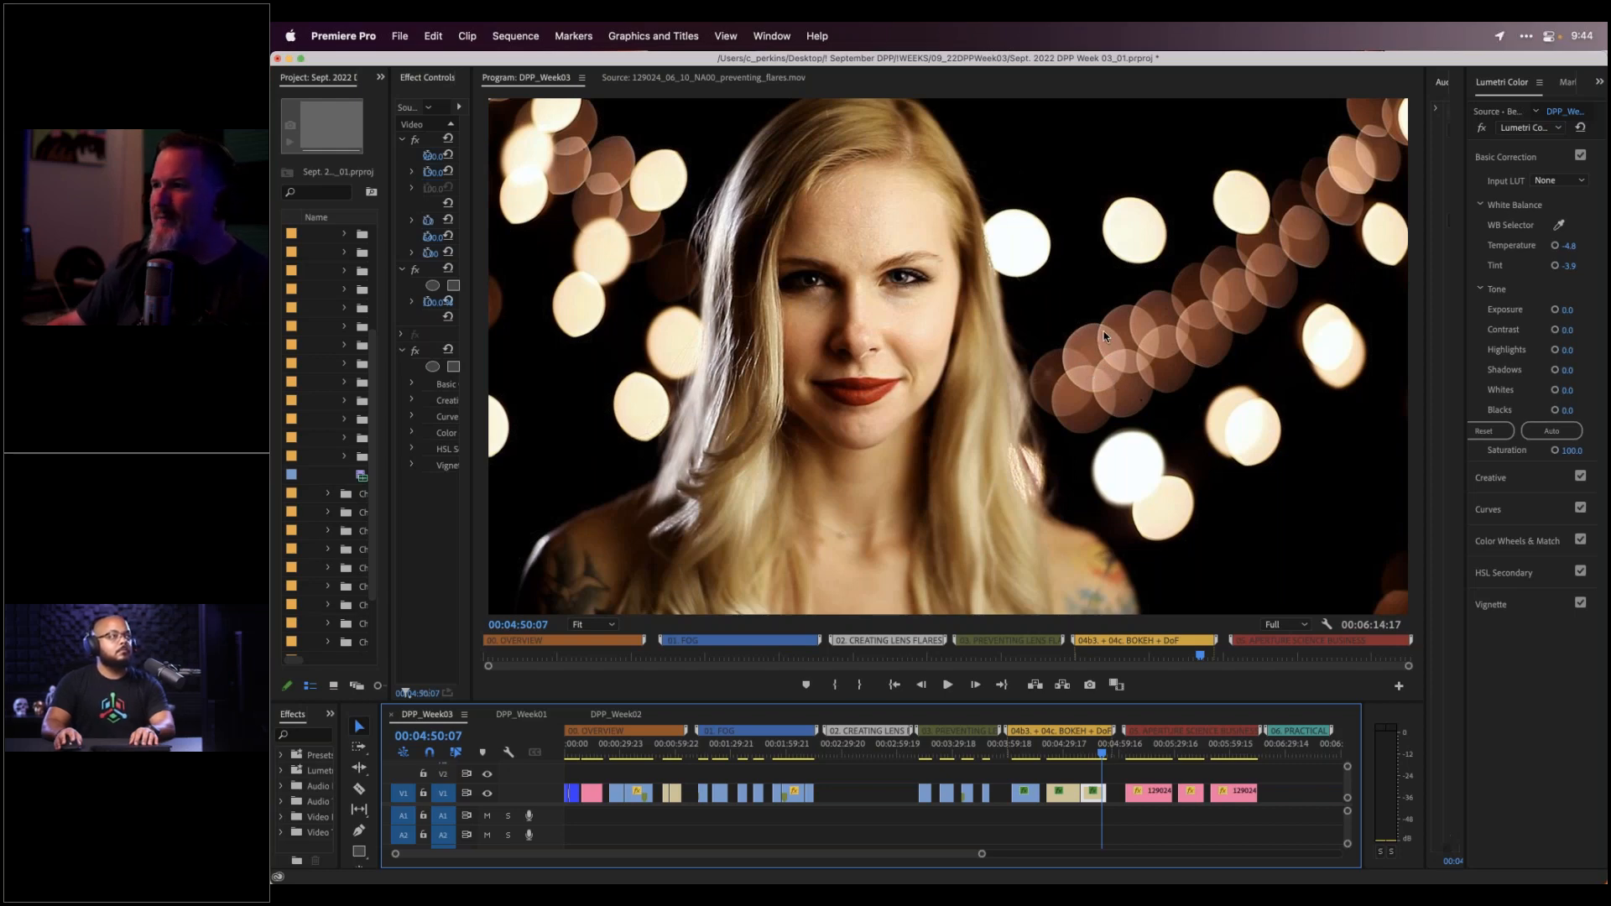
Zoom the Program monitor to 400% and pan onto the bokeh circles, then return to After Effects
{"action": "left_click", "coordinate": [586, 628]}
{"action": "left_click", "coordinate": [603, 776]}
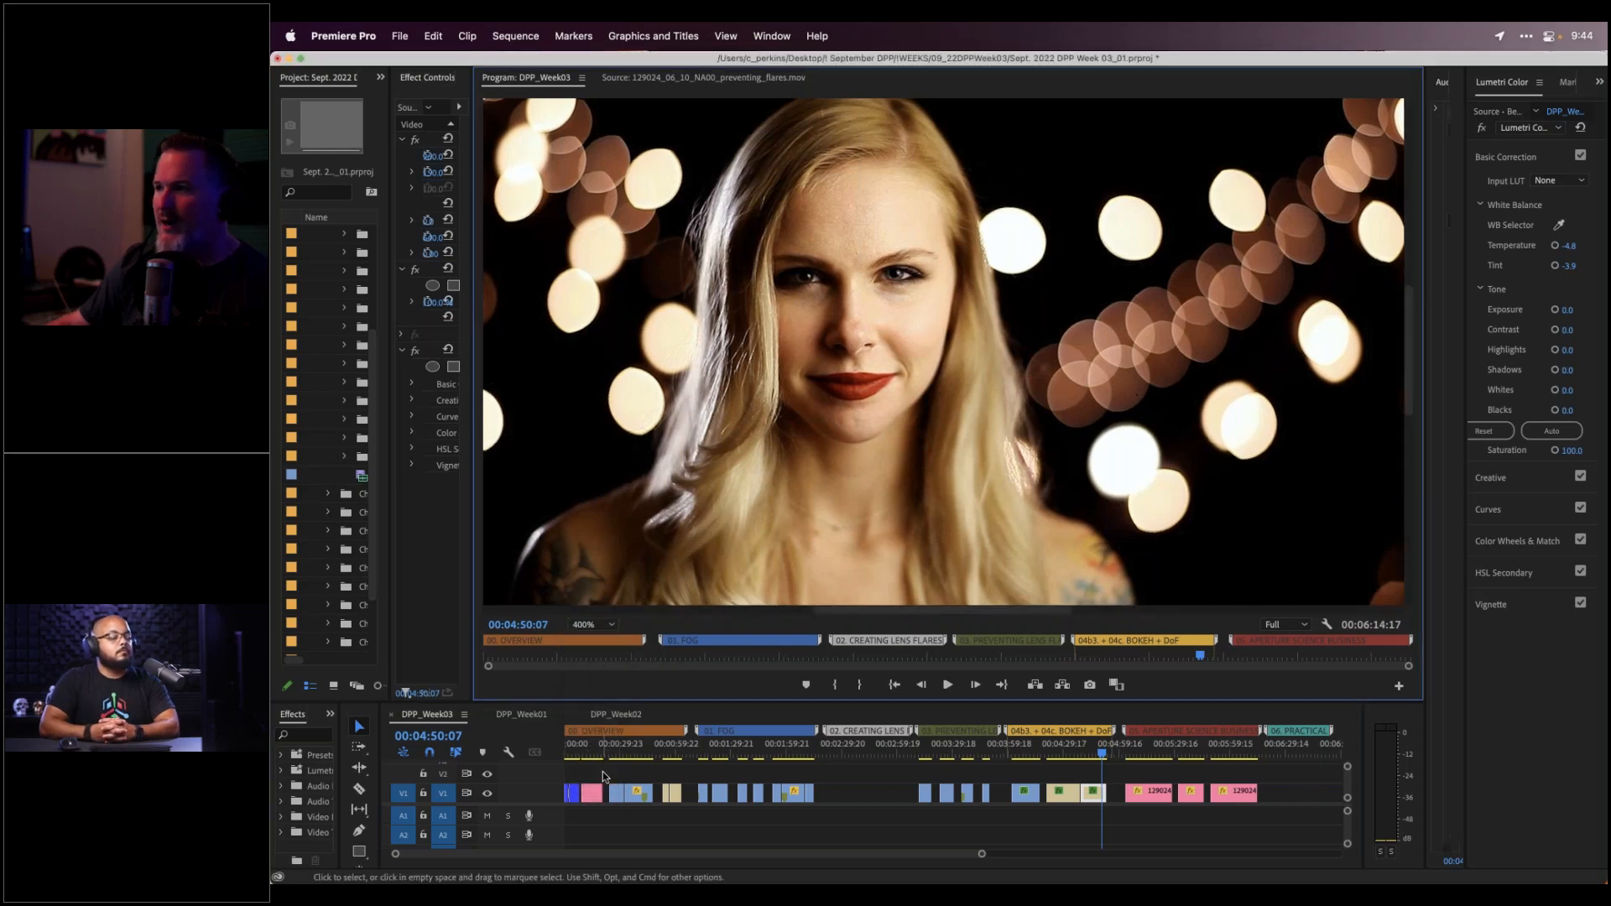
{"action": "left_click_drag", "start_coordinate": [908, 607], "coordinate": [1071, 596]}
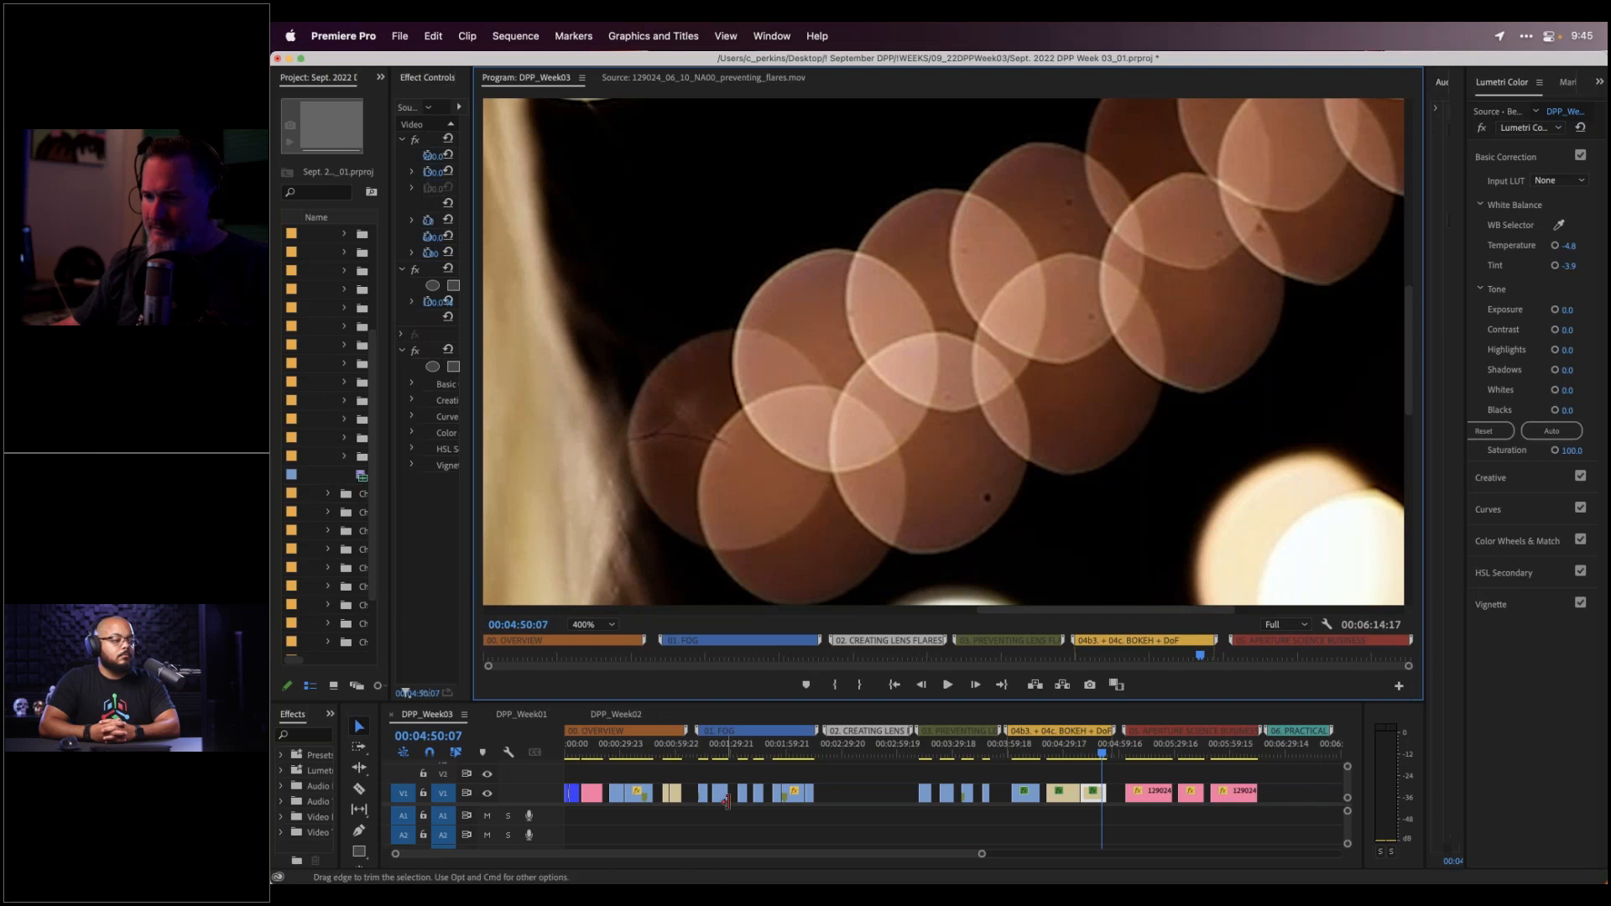
{"action": "mouse_move", "coordinate": [701, 882]}
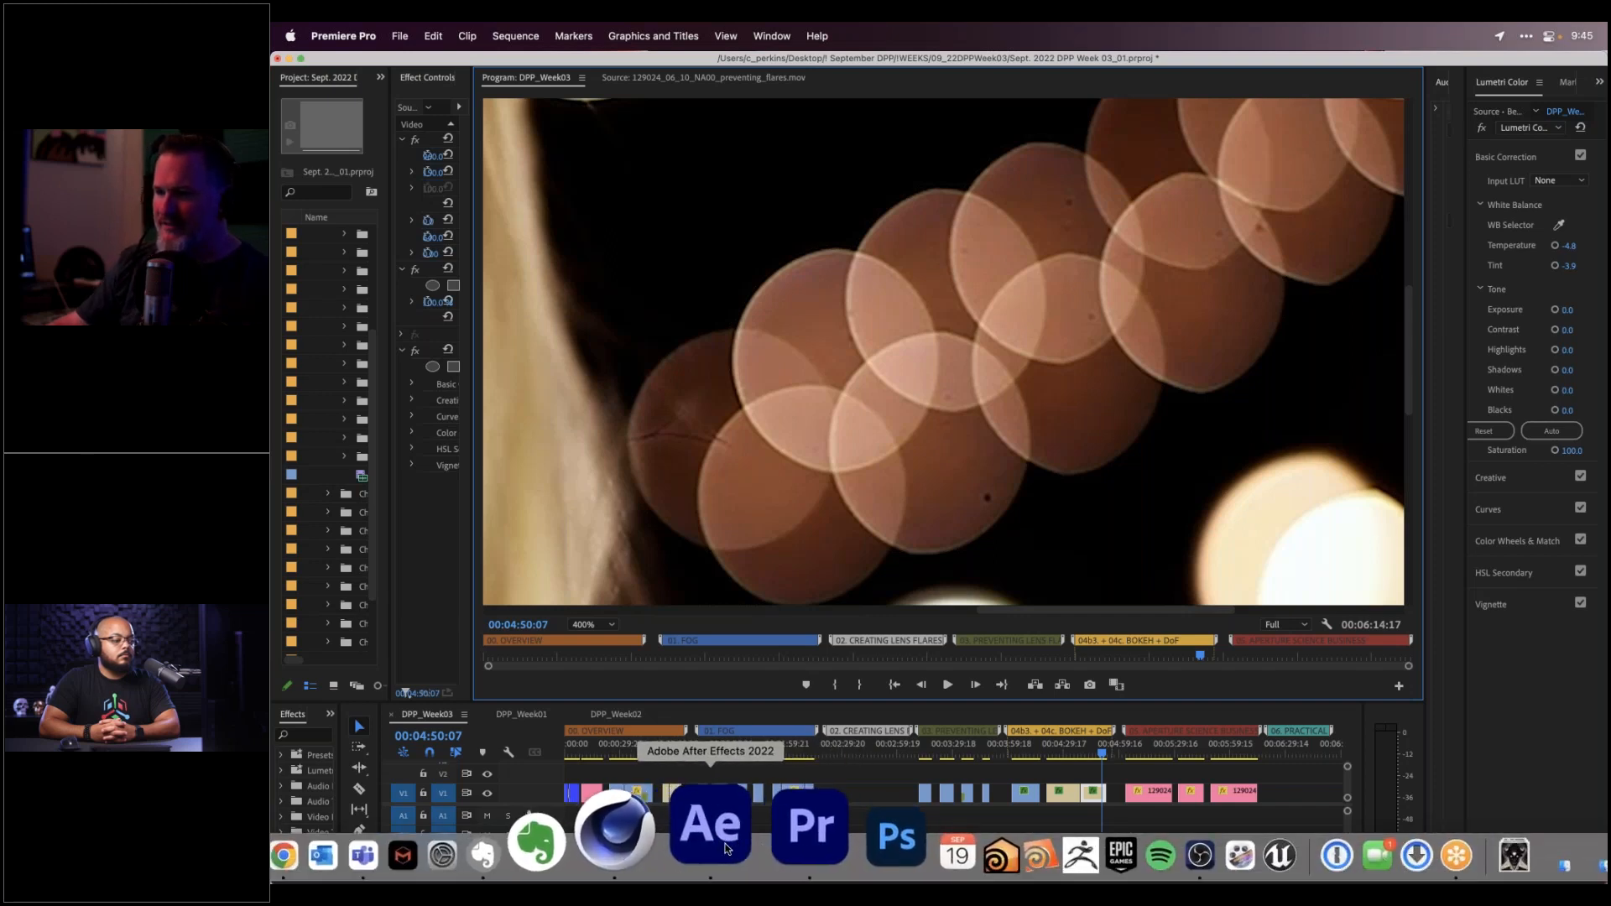
{"action": "left_click", "coordinate": [726, 849]}
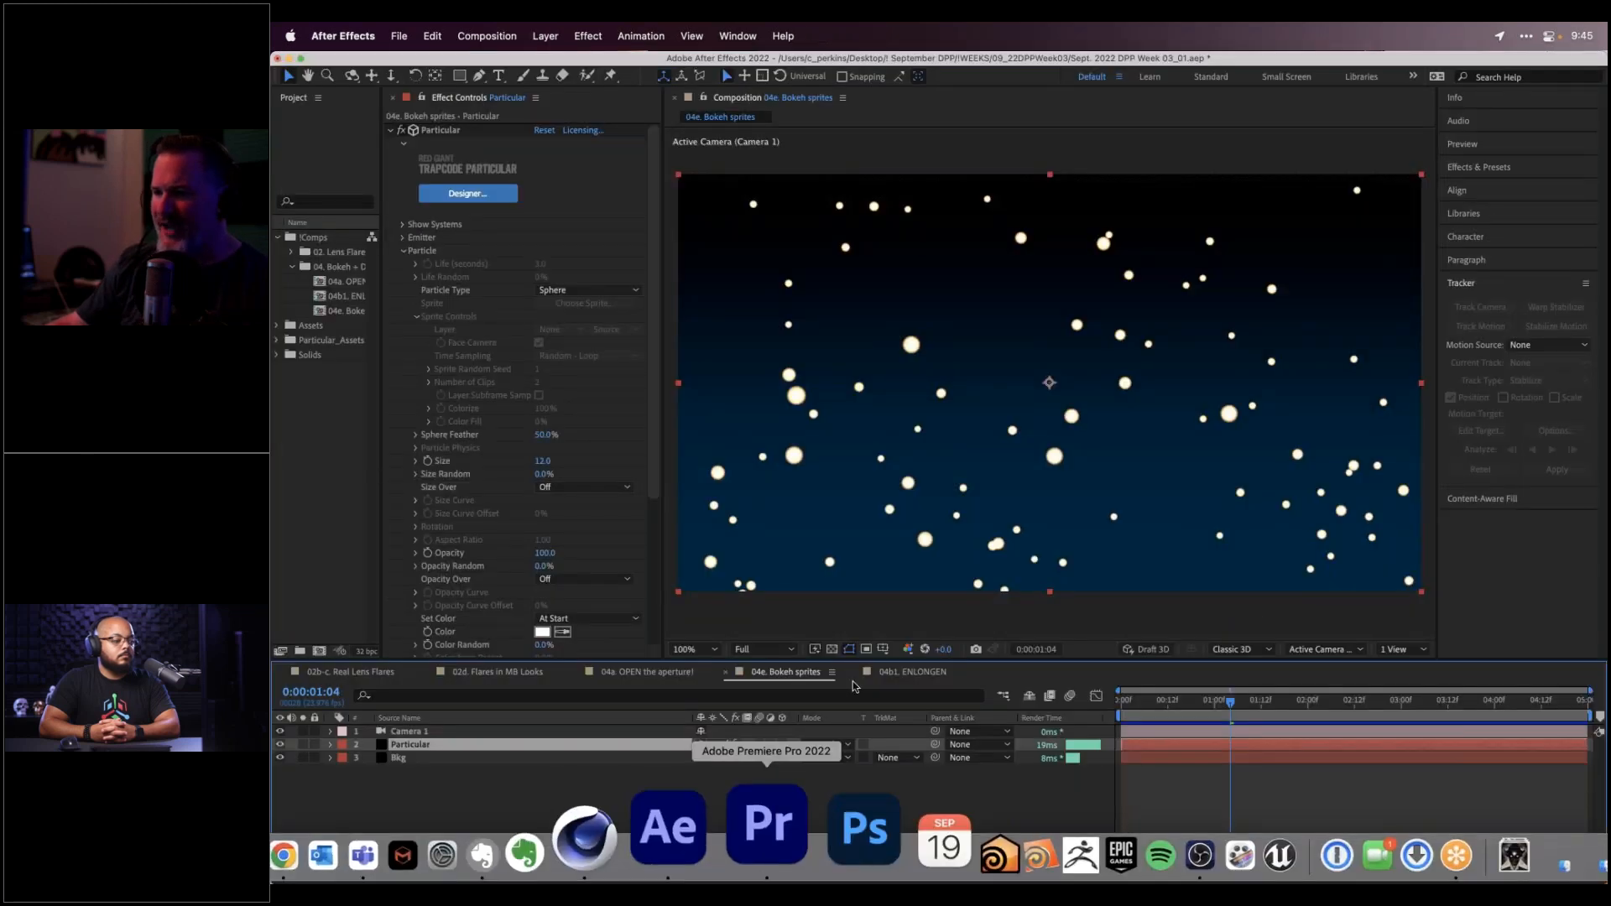
{"action": "left_click", "coordinate": [643, 672]}
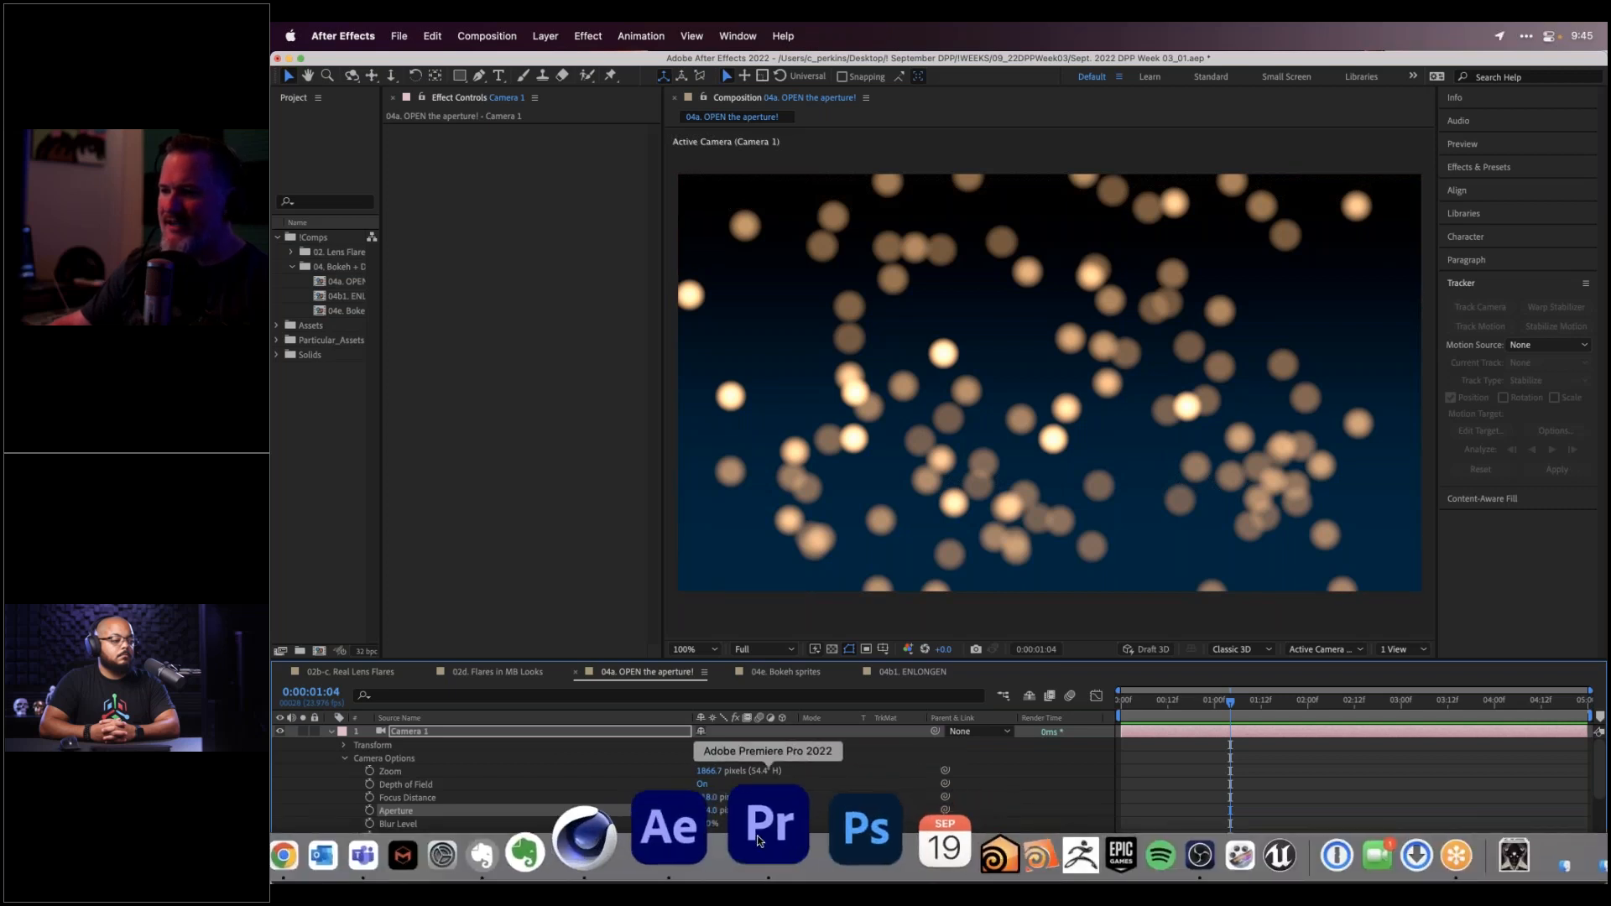
{"action": "left_click", "coordinate": [760, 830]}
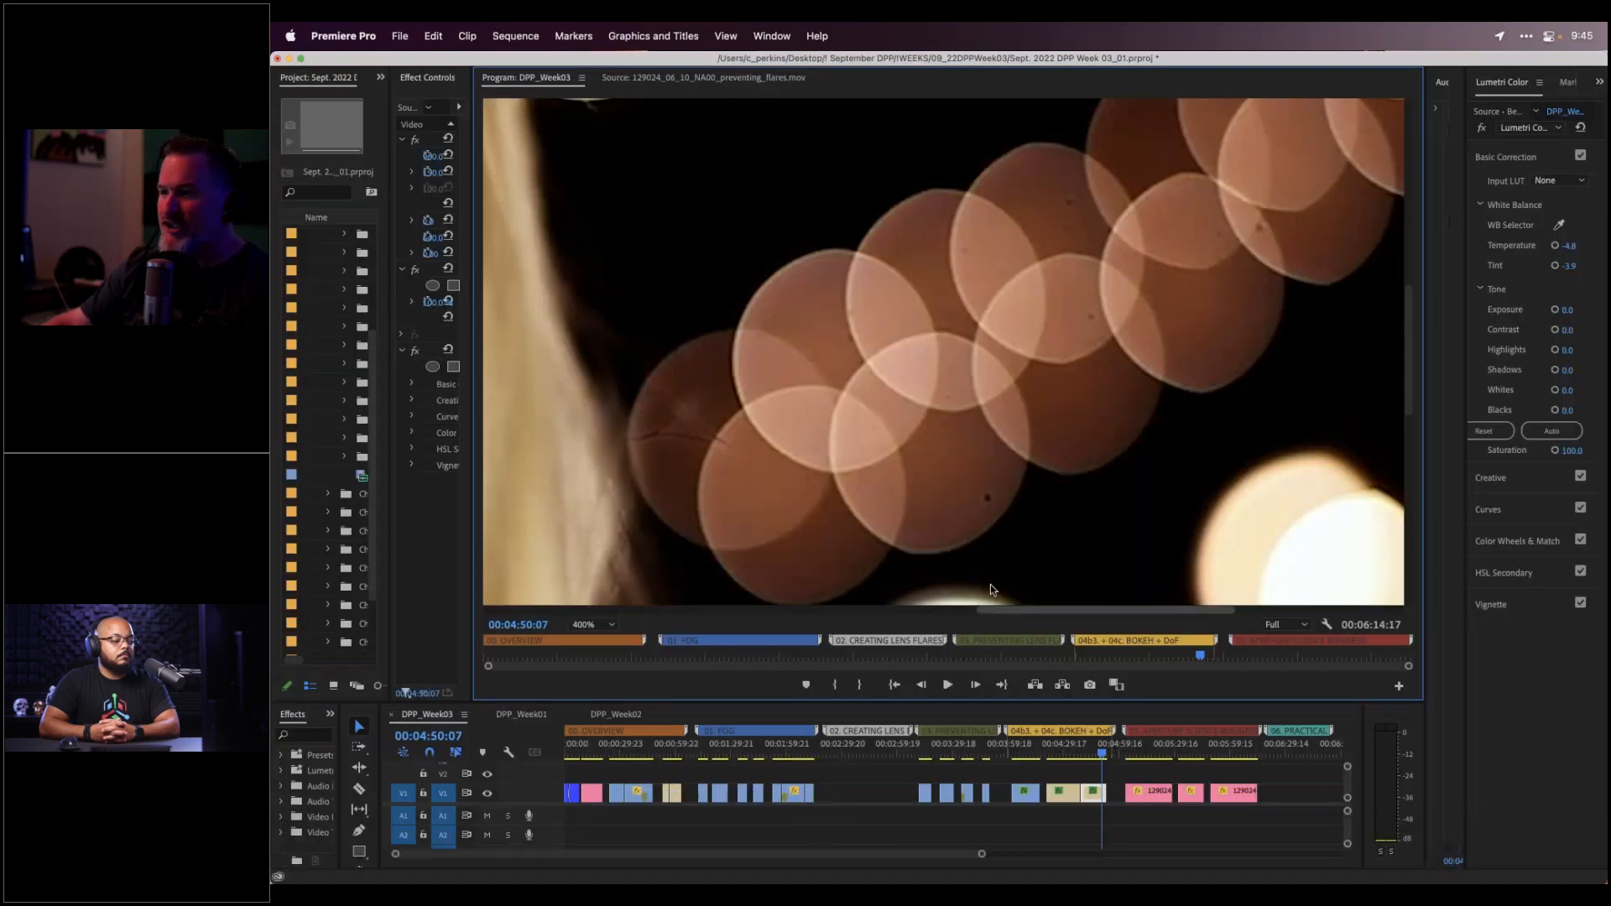
{"action": "left_click", "coordinate": [727, 849]}
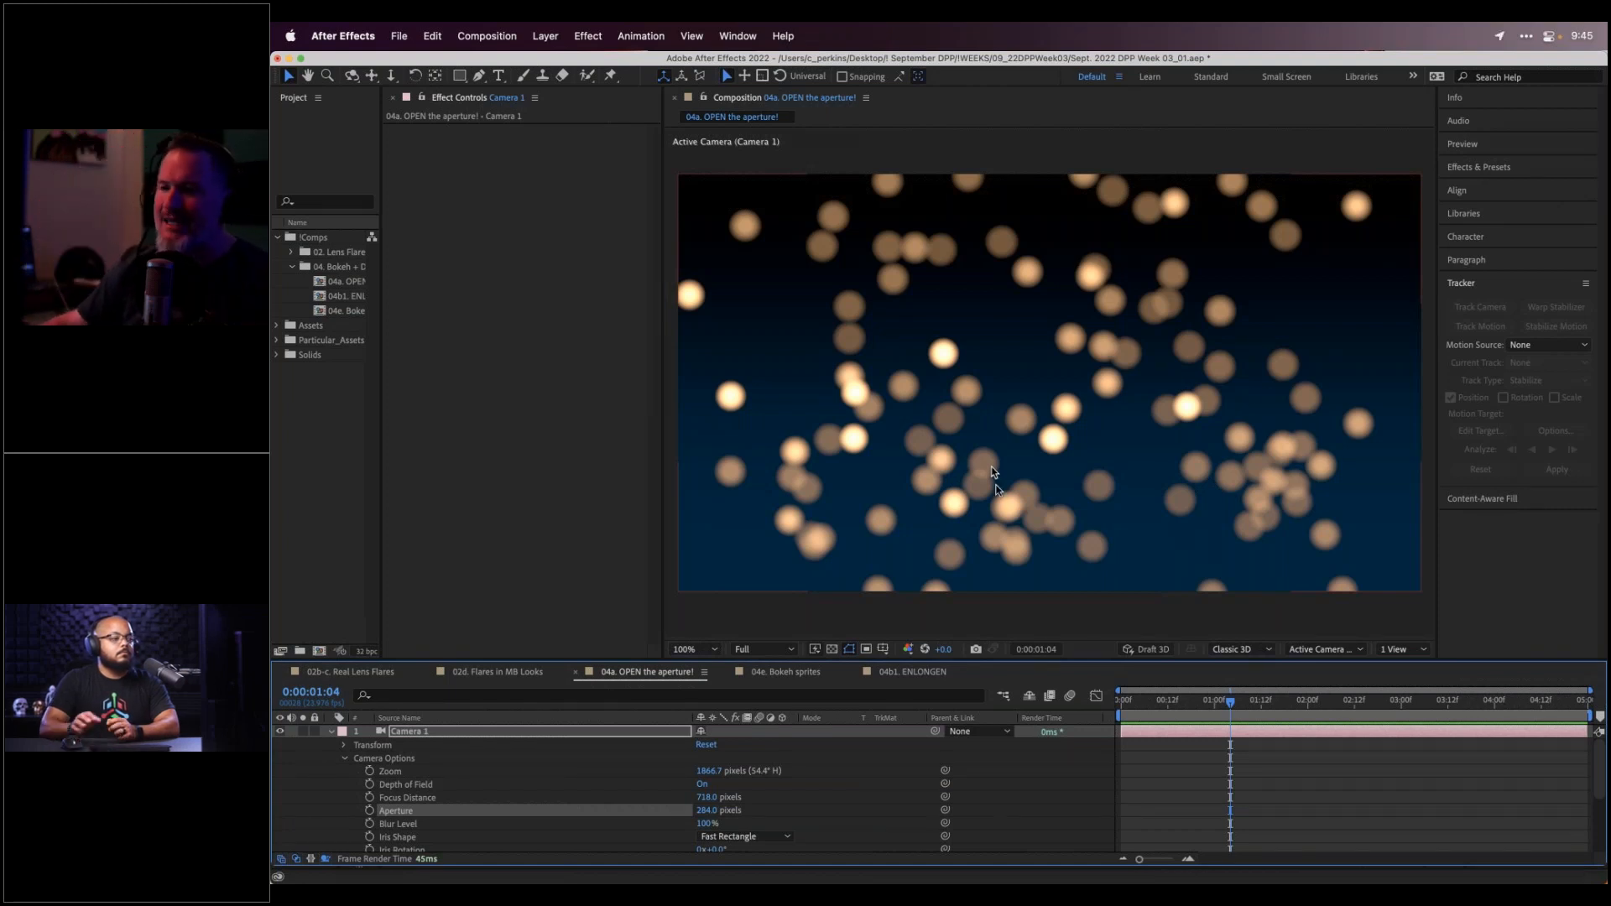
{"action": "left_click", "coordinate": [796, 674]}
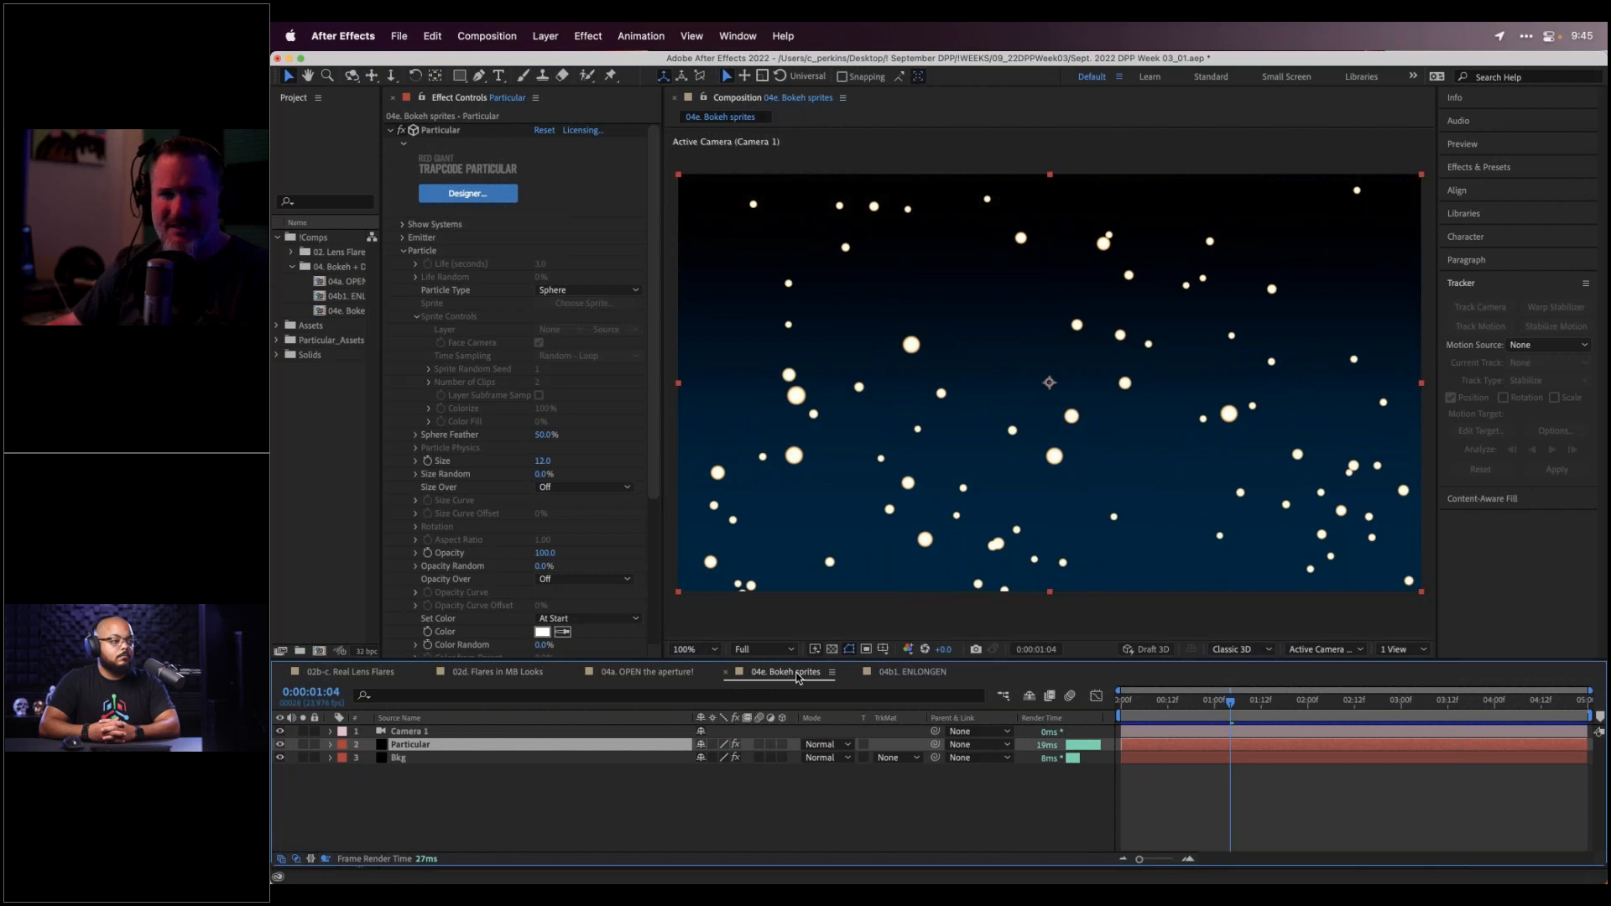
Make Particular emit Sprite particles using the Bokeh 4 sprite from the Bokeh category
{"action": "left_click", "coordinate": [573, 290]}
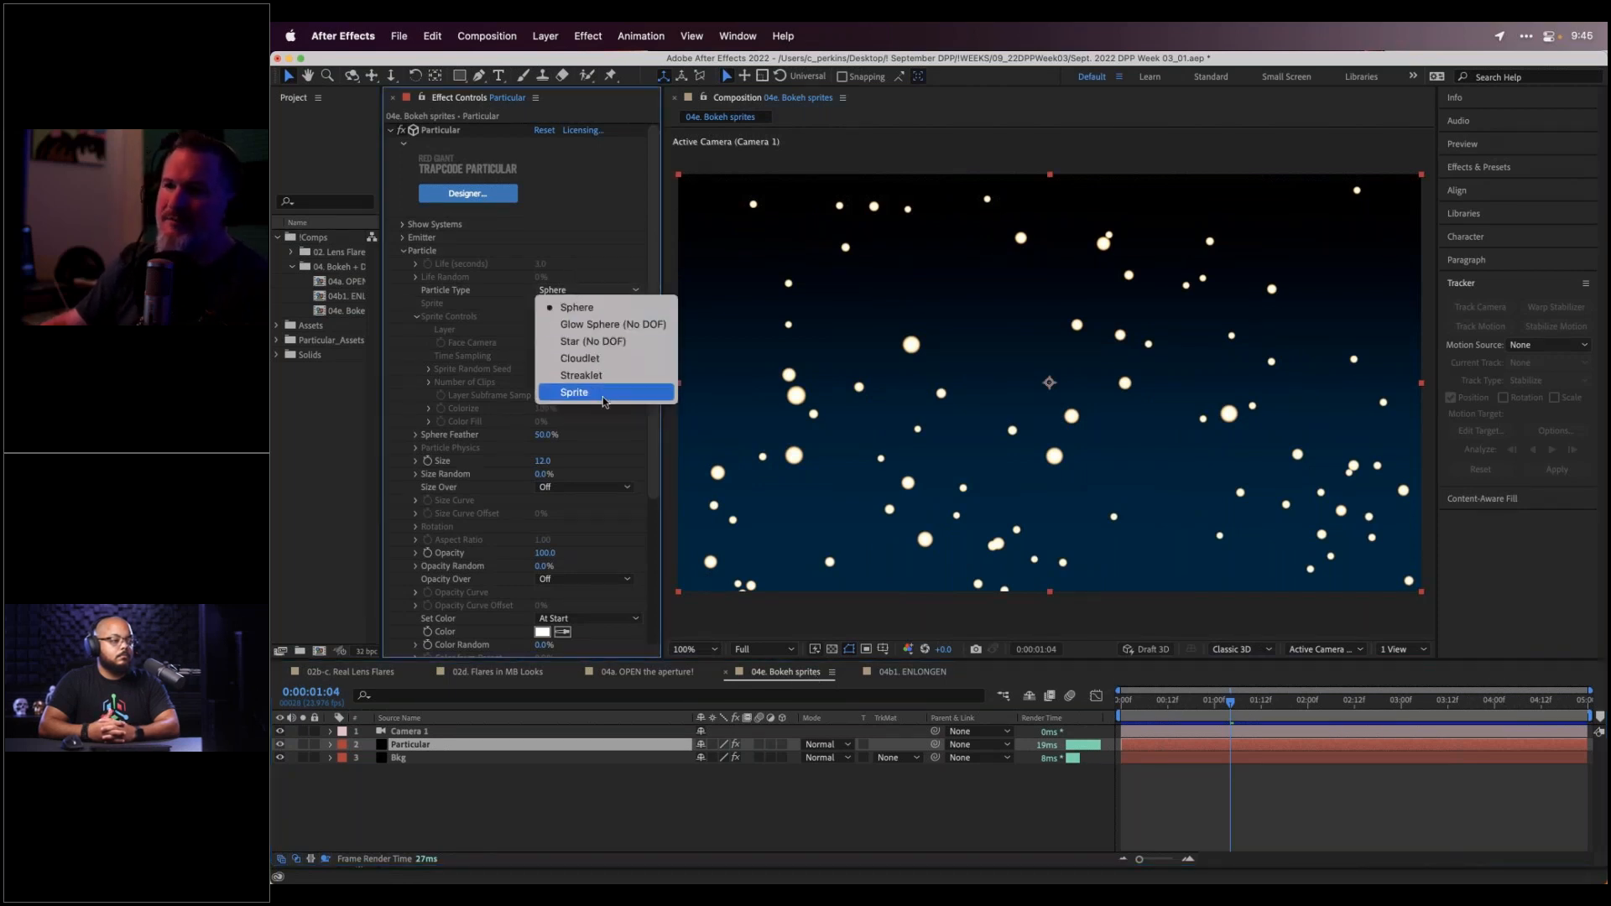
{"action": "key", "text": "Escape"}
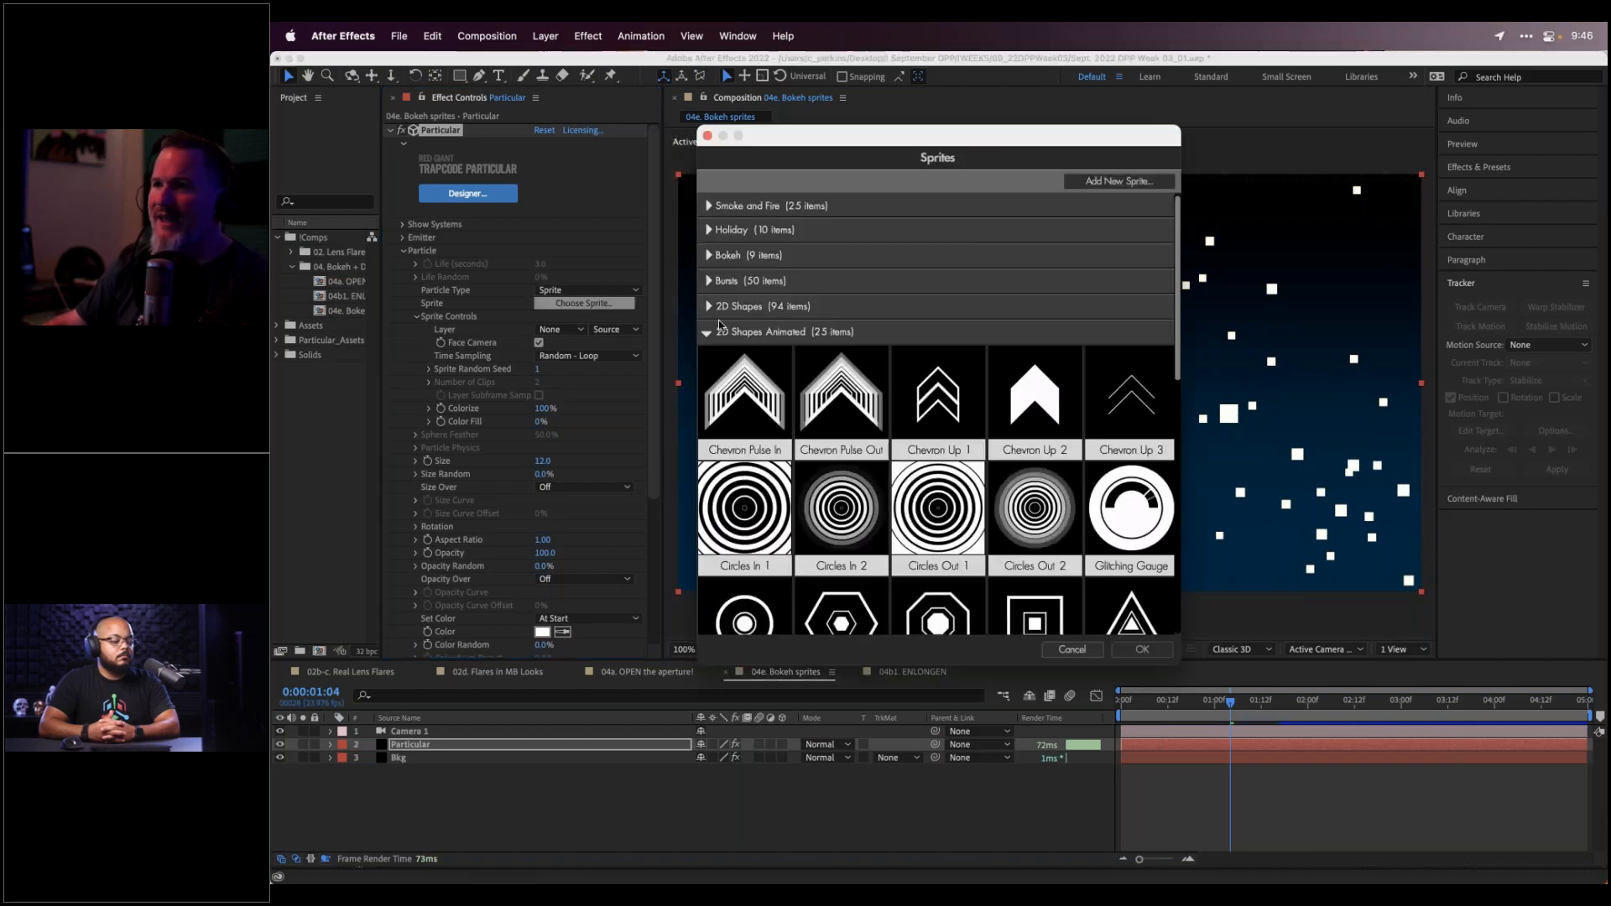
{"action": "left_click", "coordinate": [707, 332]}
{"action": "left_click", "coordinate": [708, 256]}
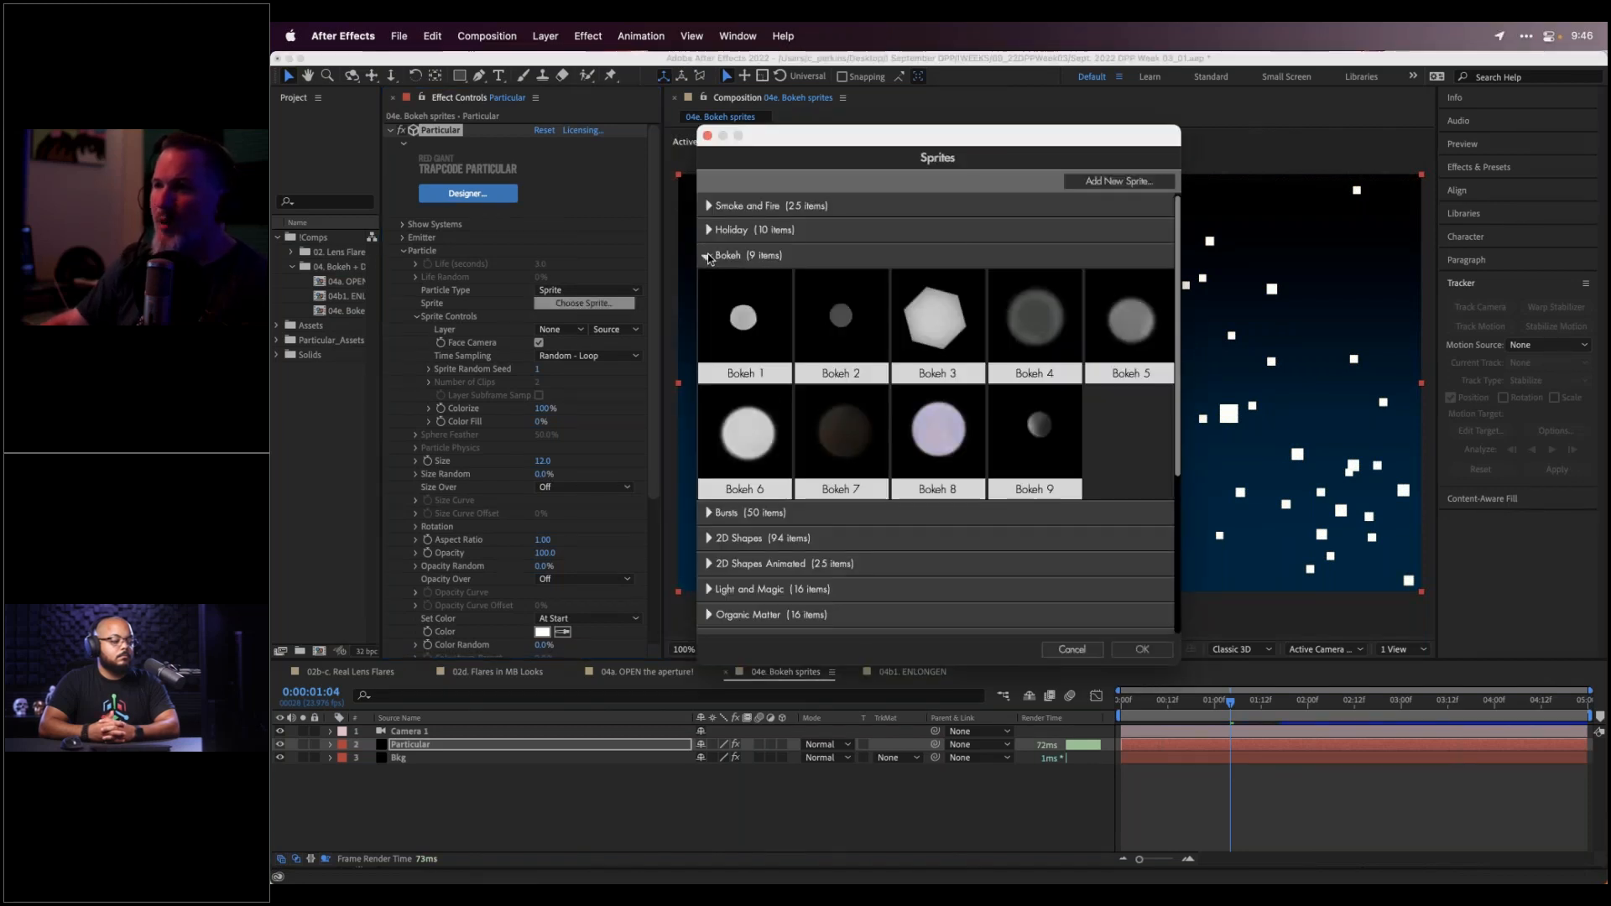
{"action": "left_click", "coordinate": [1044, 324]}
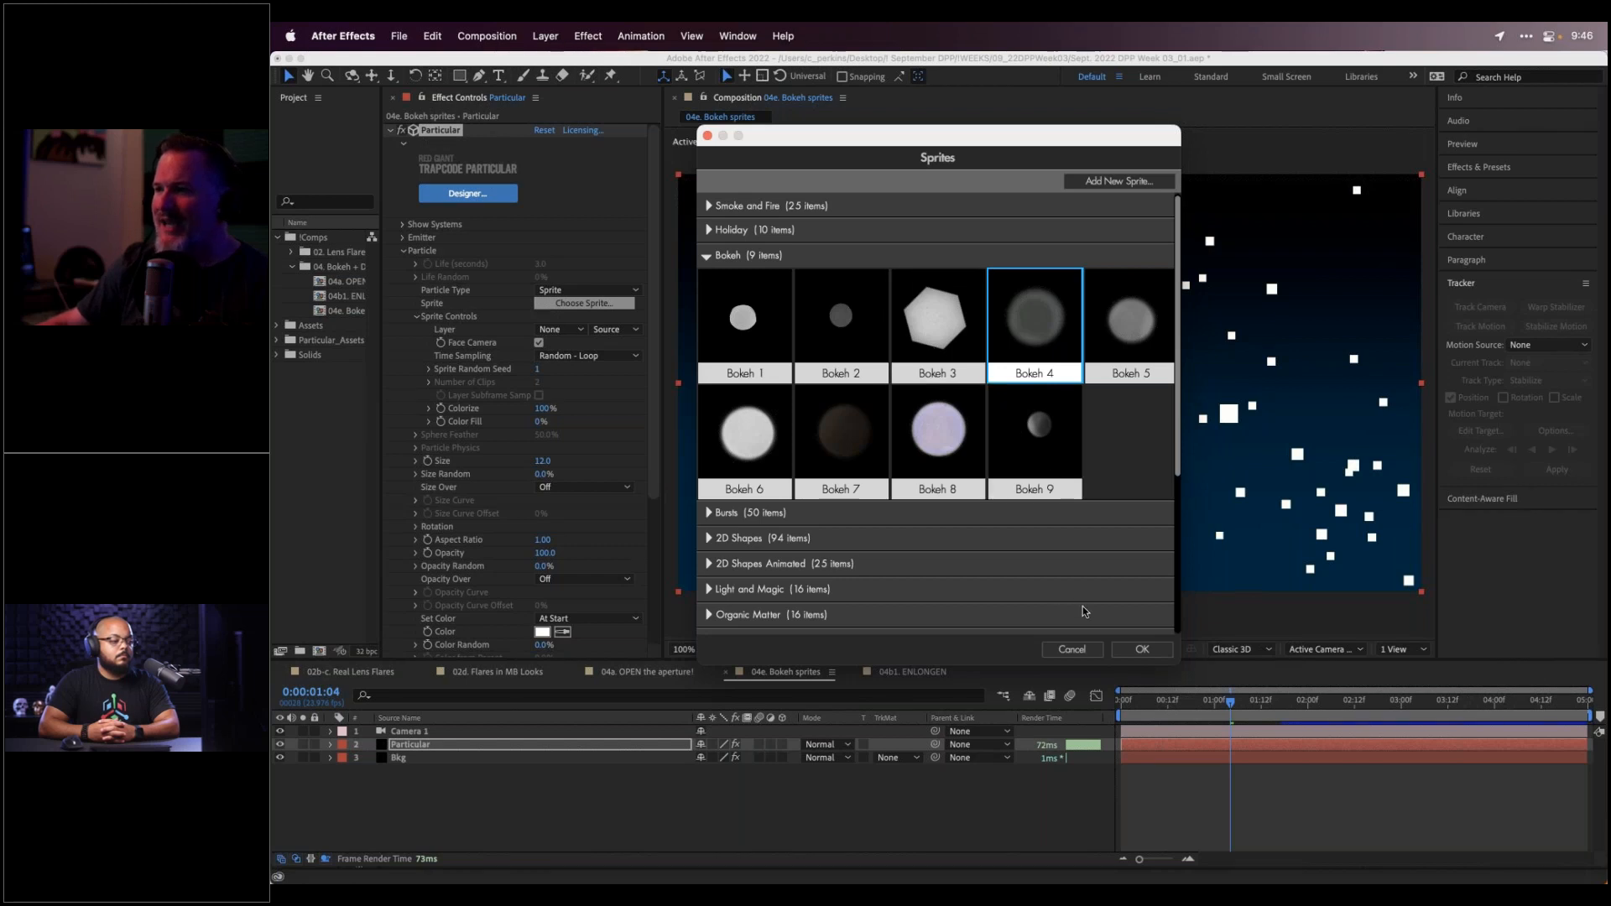
{"action": "left_click", "coordinate": [1143, 651]}
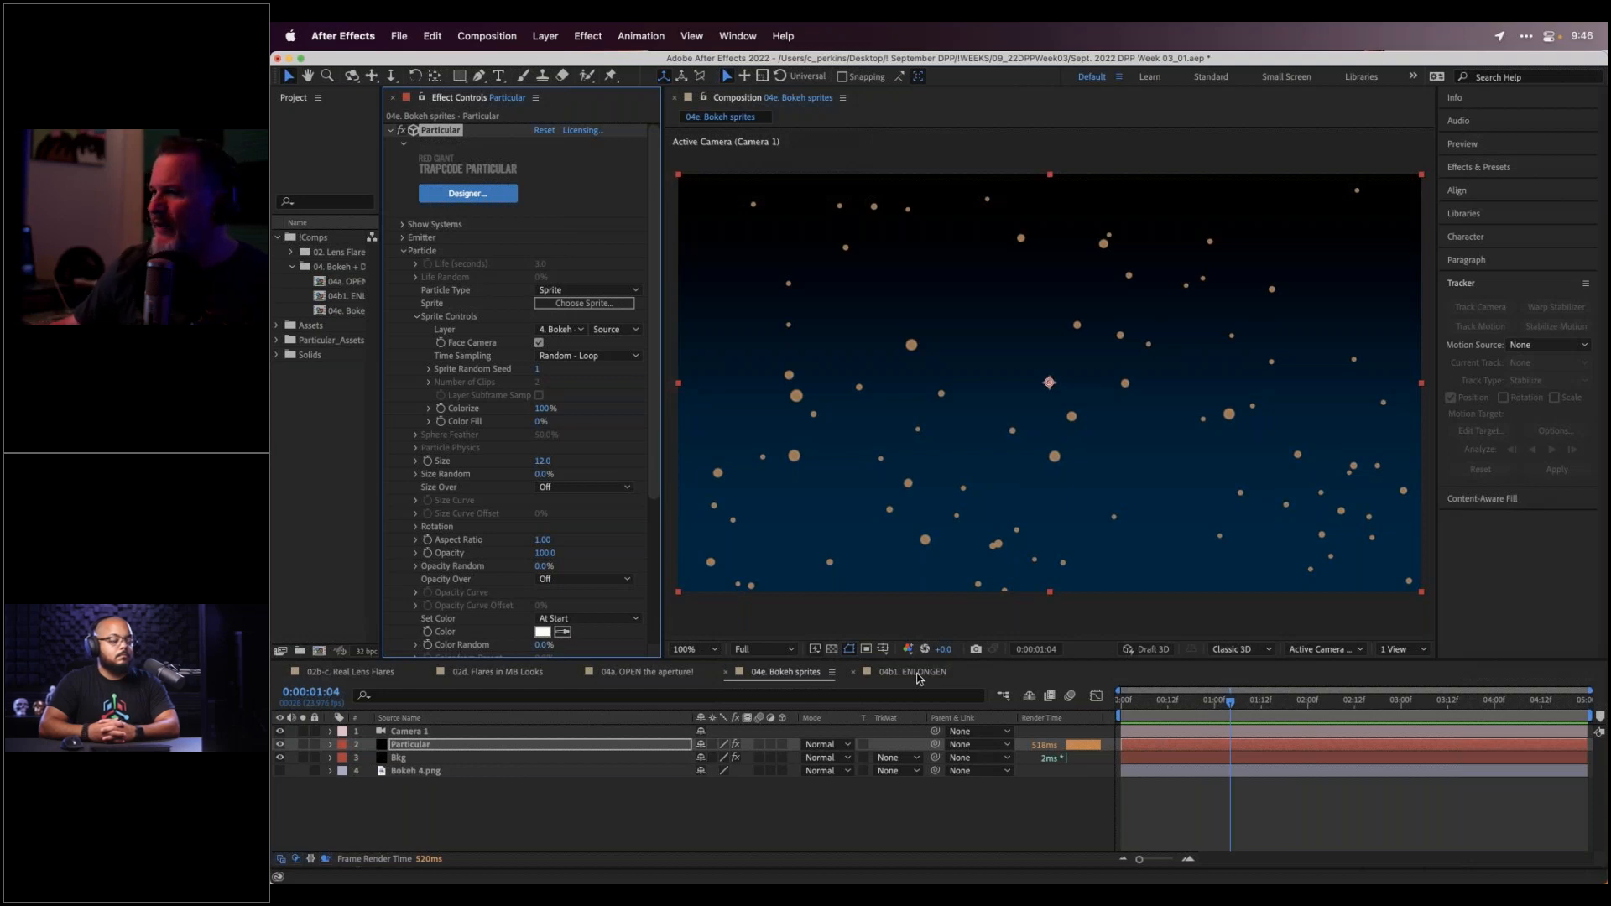
Switch to the 04b1. ENLONGEN composition with its 135mm camera view
{"action": "left_click", "coordinate": [918, 673]}
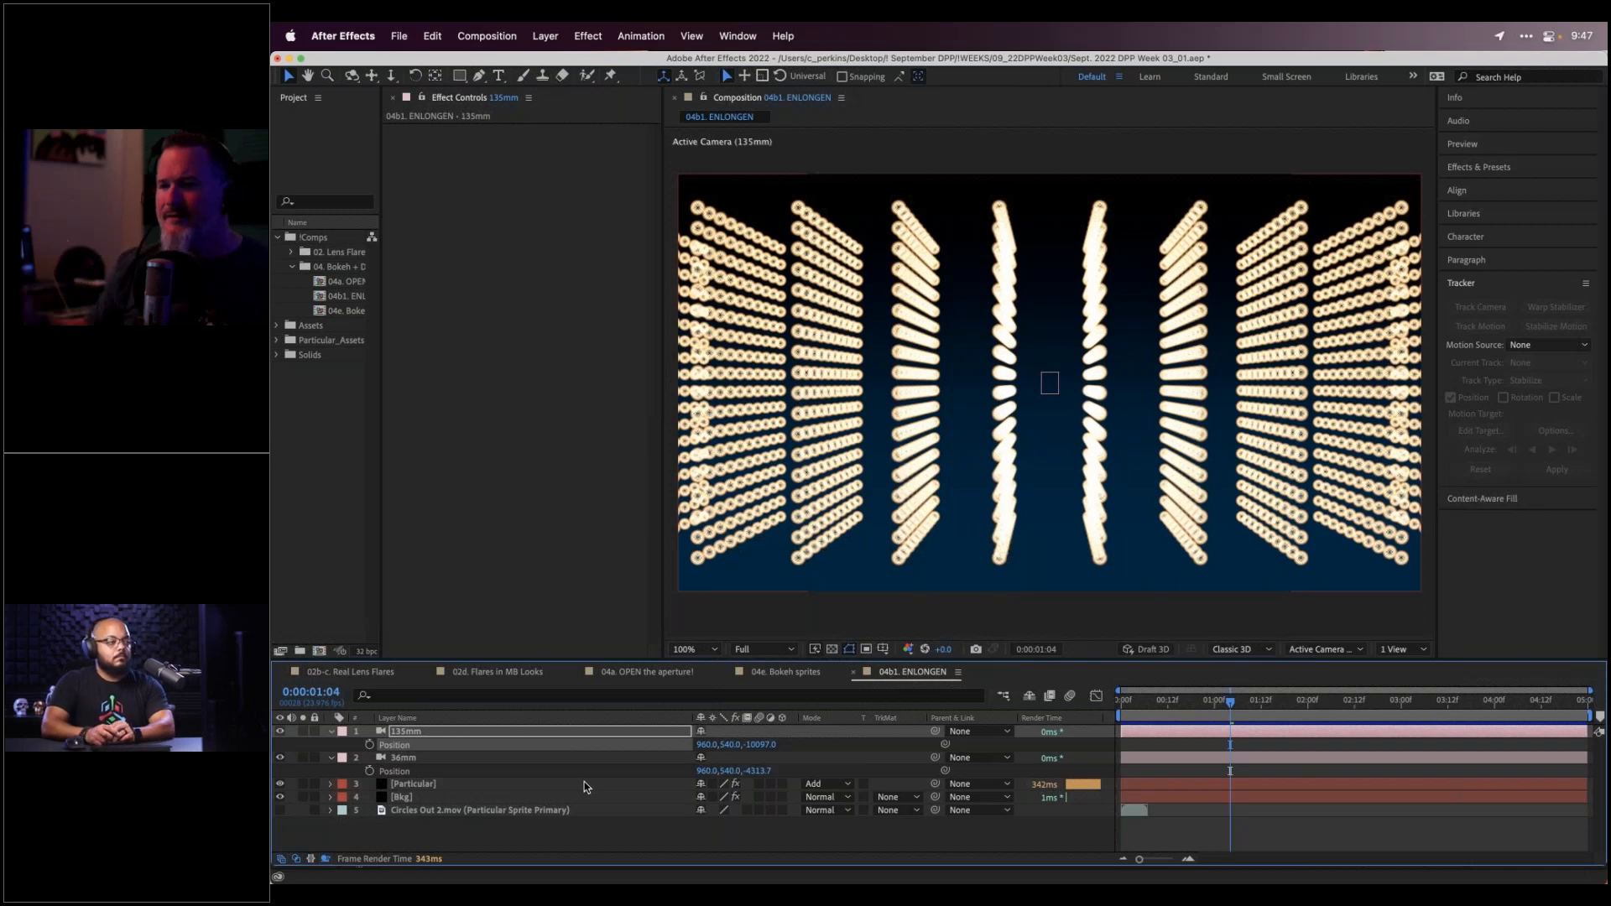
Hide the 135mm camera layer and select the 36mm camera layer
{"action": "left_click", "coordinate": [280, 733]}
{"action": "left_click", "coordinate": [441, 758]}
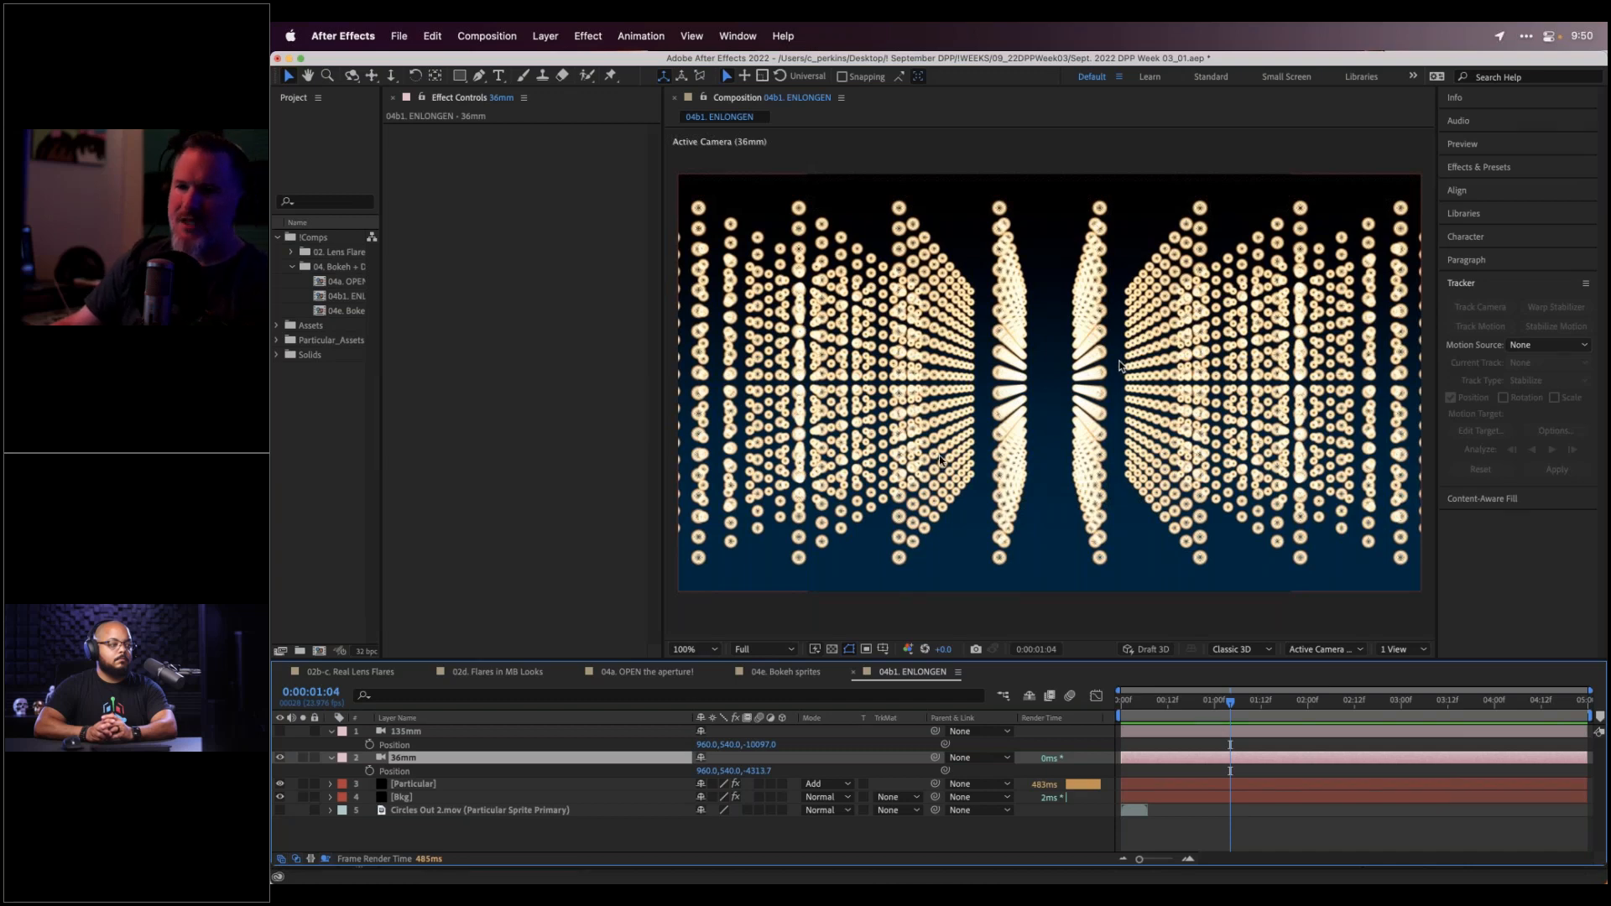
Re-enable the 135mm camera layer so the ENLONGEN comp shows long streaks, then switch to Premiere Pro
{"action": "left_click", "coordinate": [279, 731]}
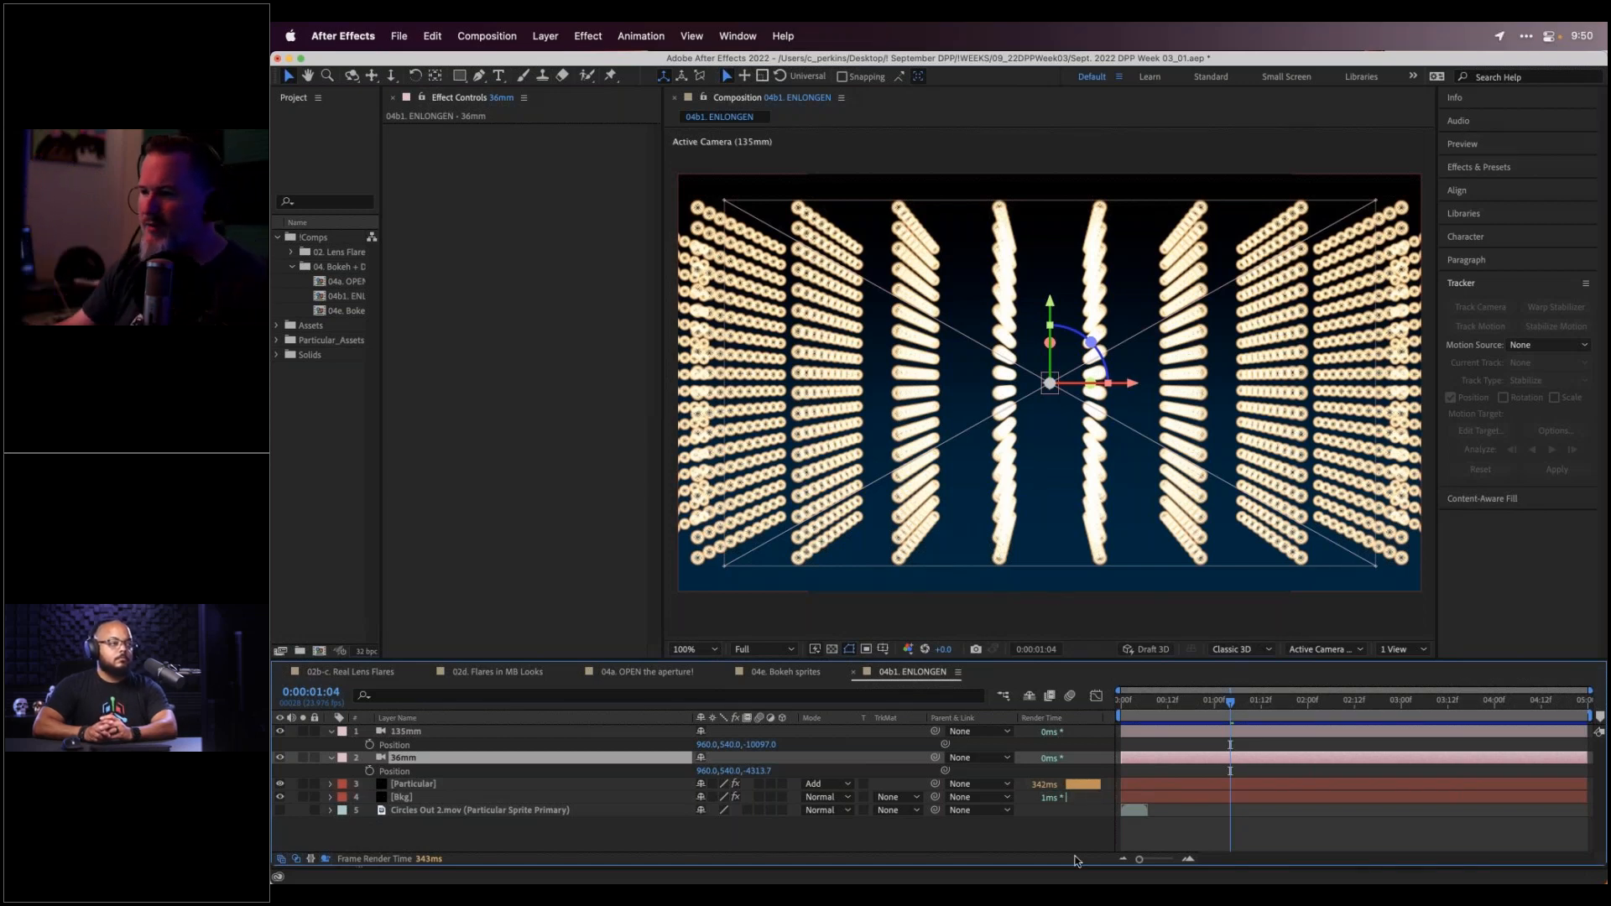
{"action": "mouse_move", "coordinate": [944, 872]}
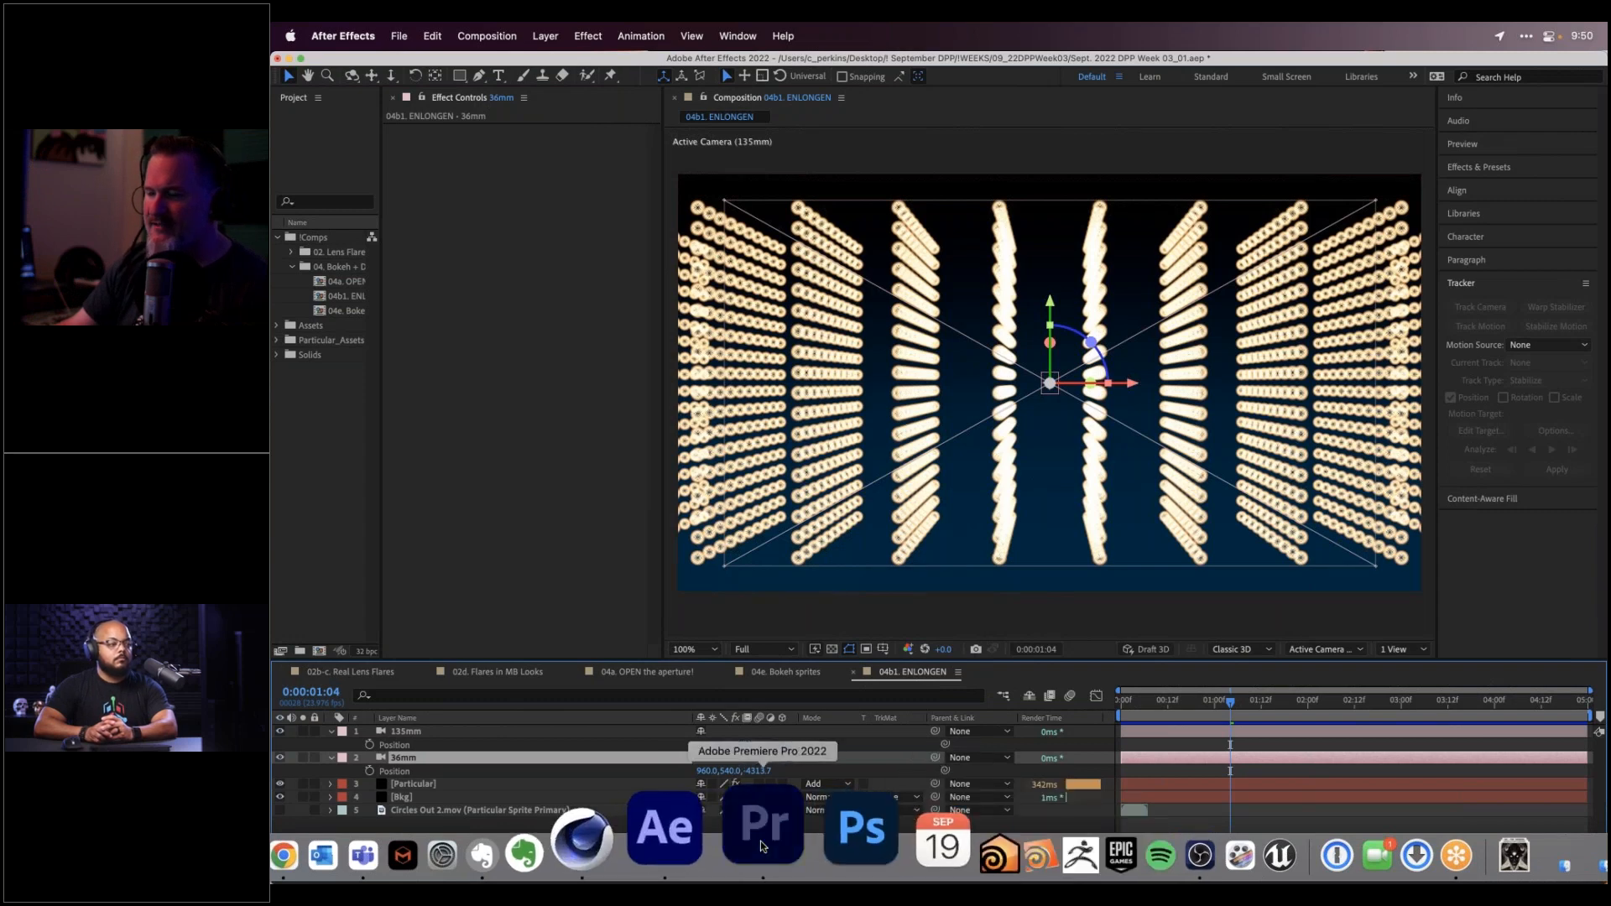
{"action": "left_click", "coordinate": [761, 840]}
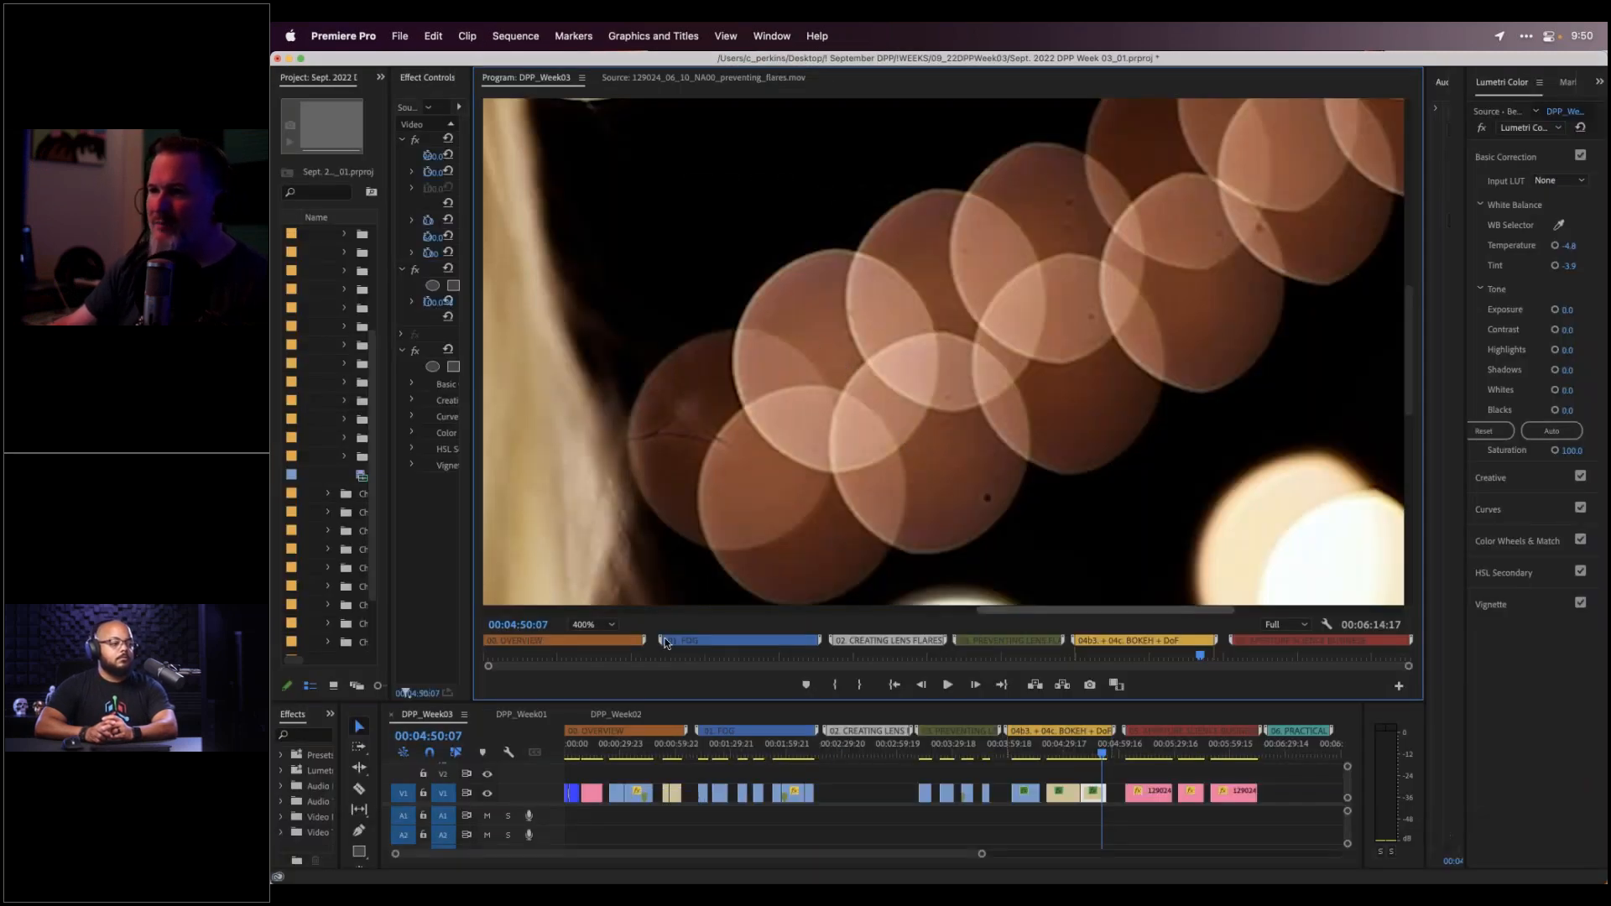
Change the Program Monitor zoom from 400% to Fit to show the whole frame
{"action": "left_click", "coordinate": [603, 622]}
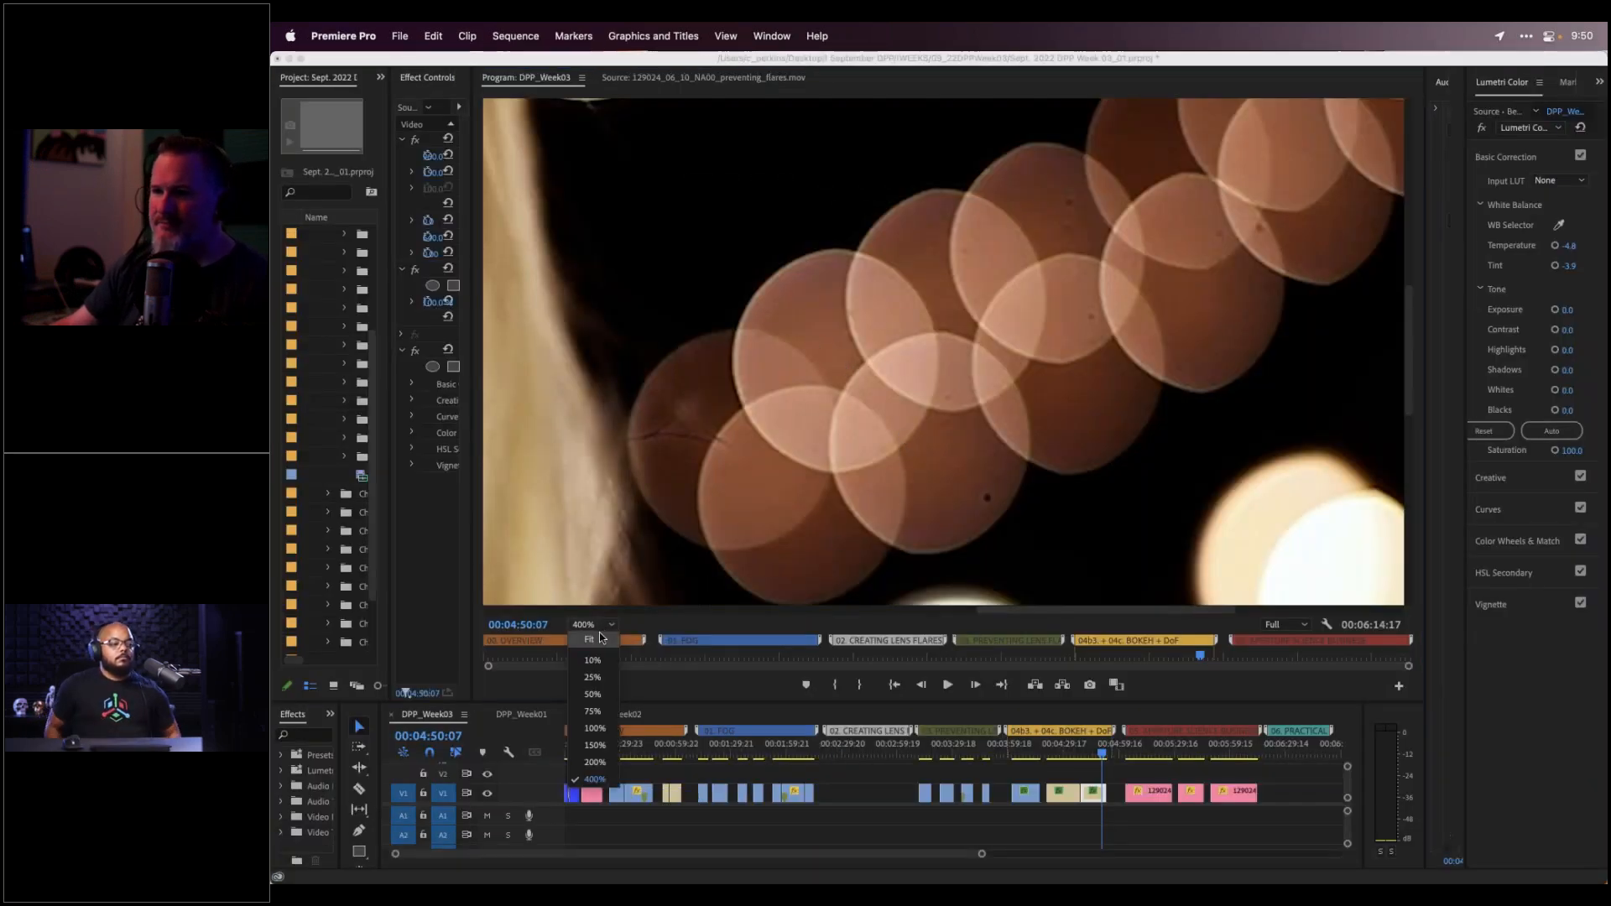
{"action": "left_click", "coordinate": [605, 637]}
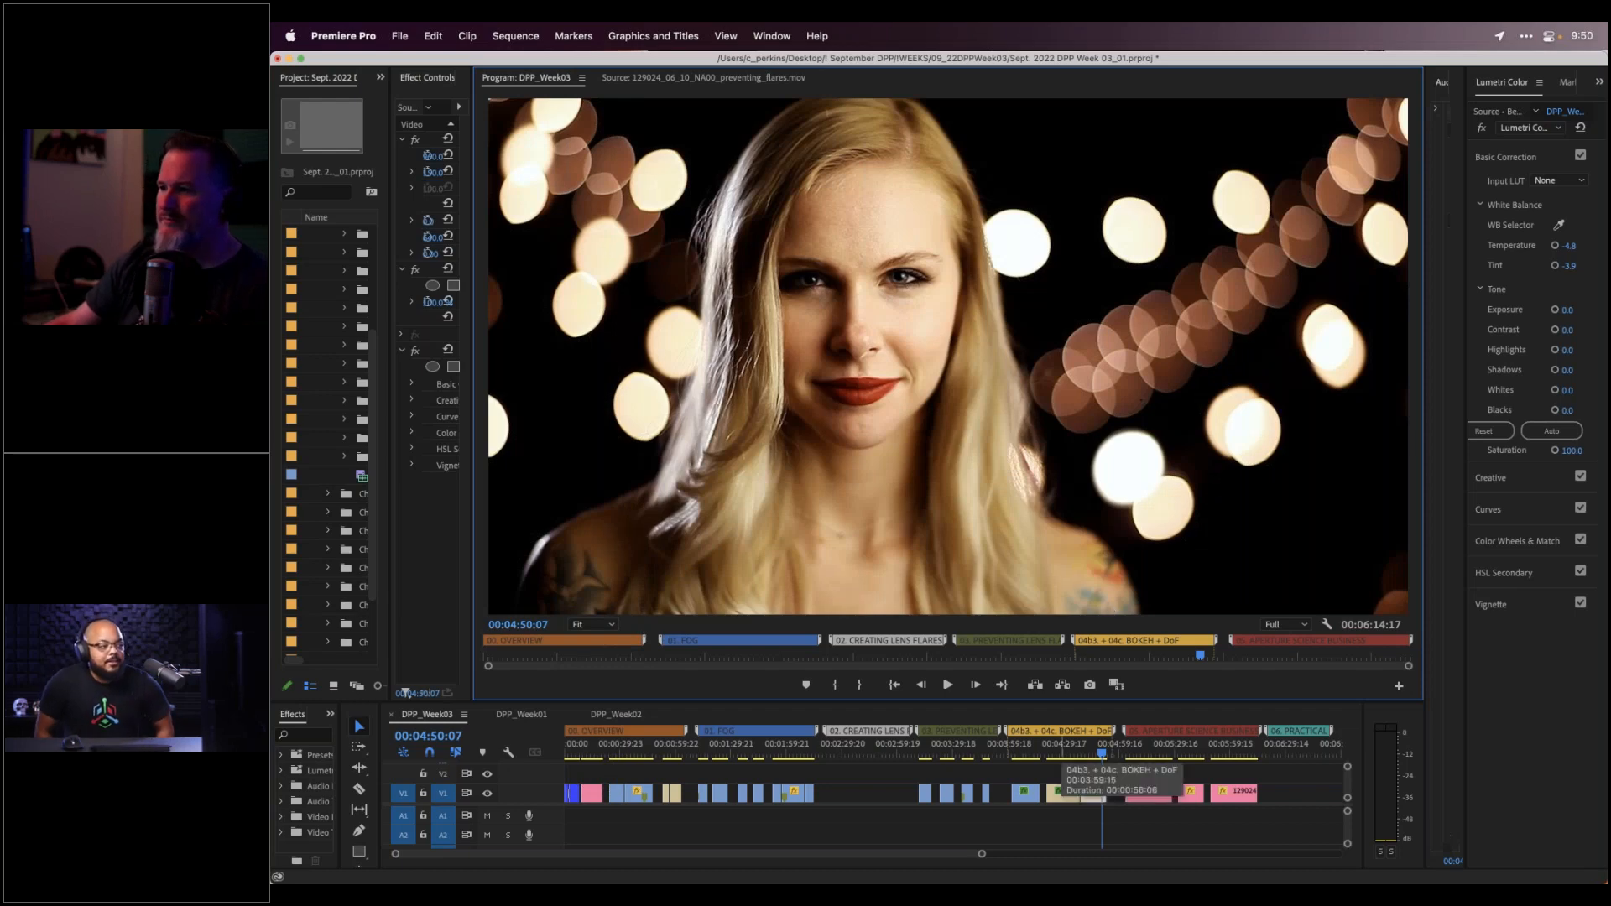
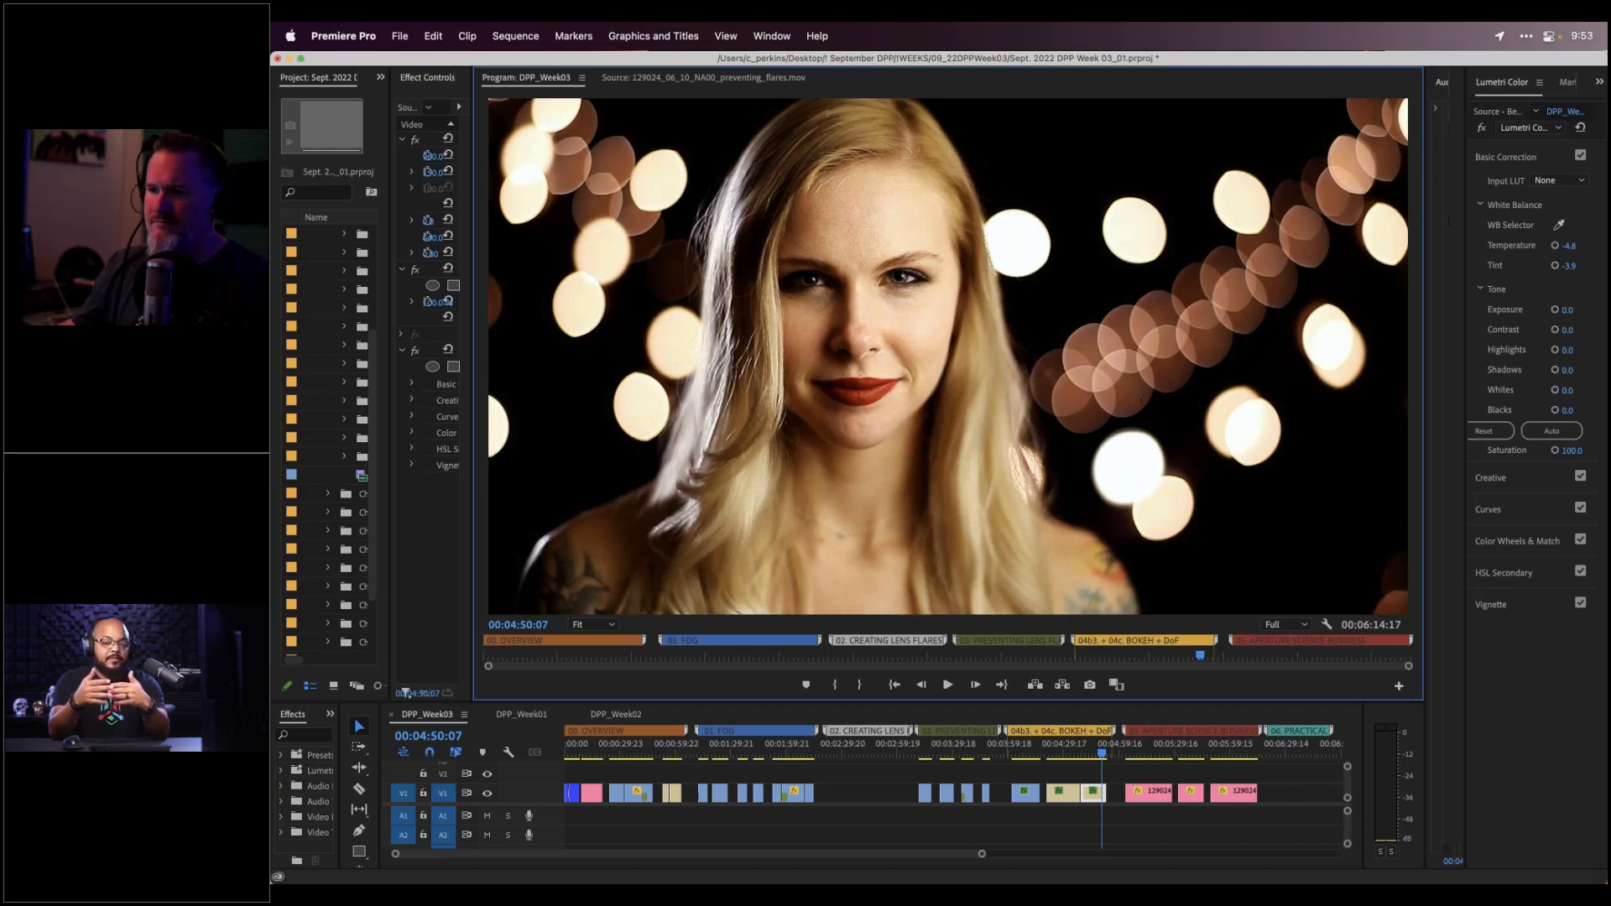
Back in Cinema 4D, start a new scene and add a default Cube and a 36 mm Camera
{"action": "mouse_move", "coordinate": [624, 881]}
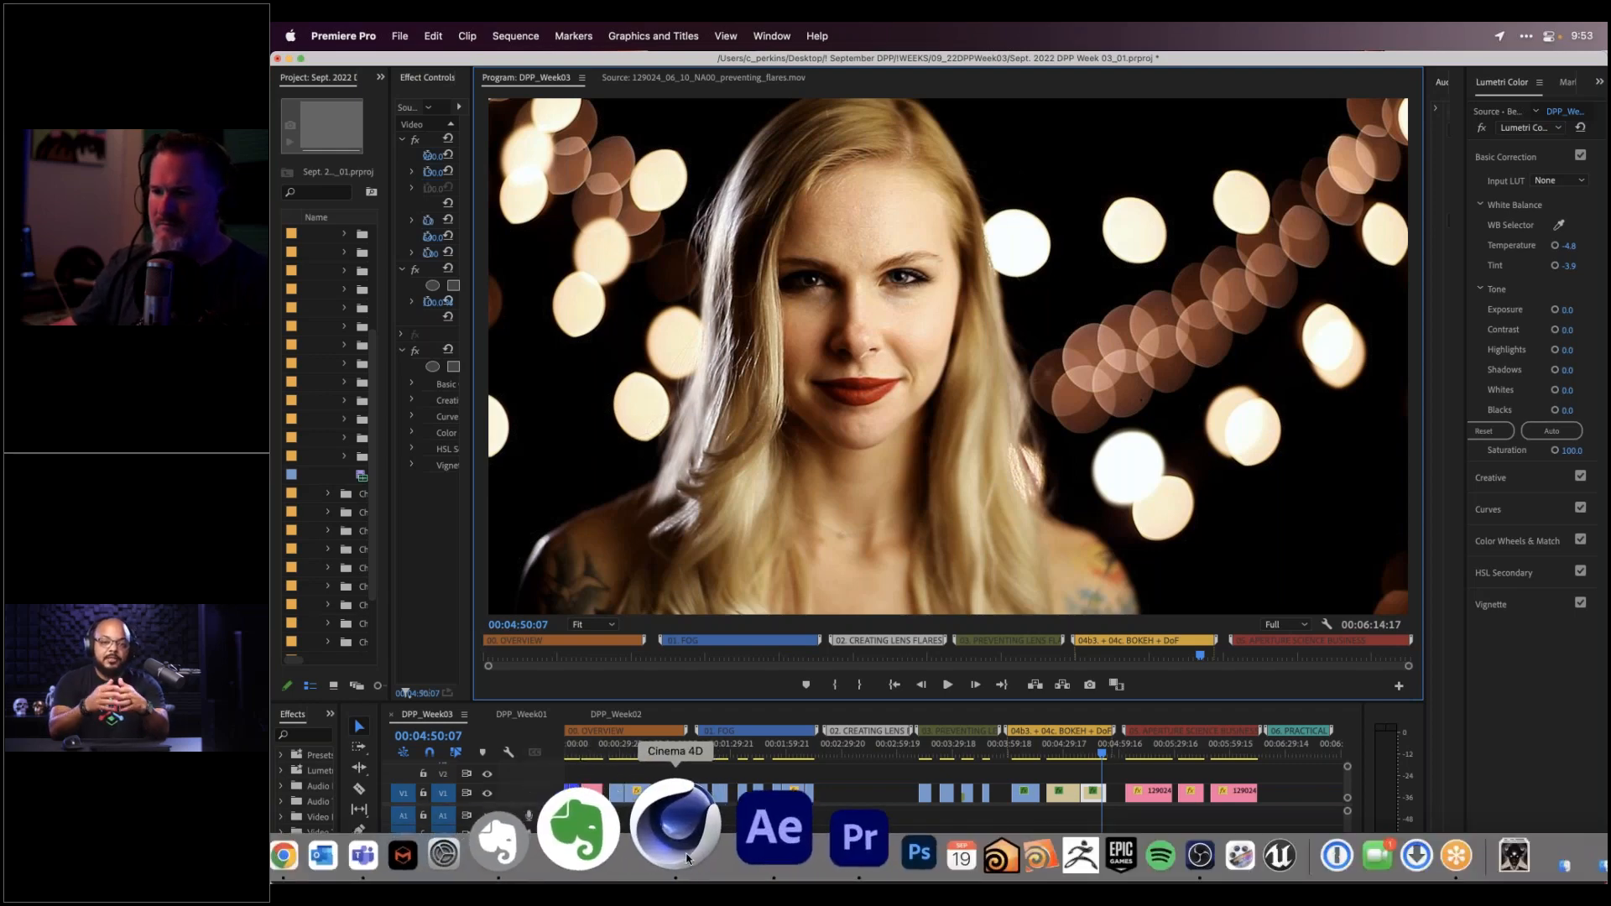
{"action": "left_click", "coordinate": [665, 831]}
{"action": "key", "text": "super+n"}
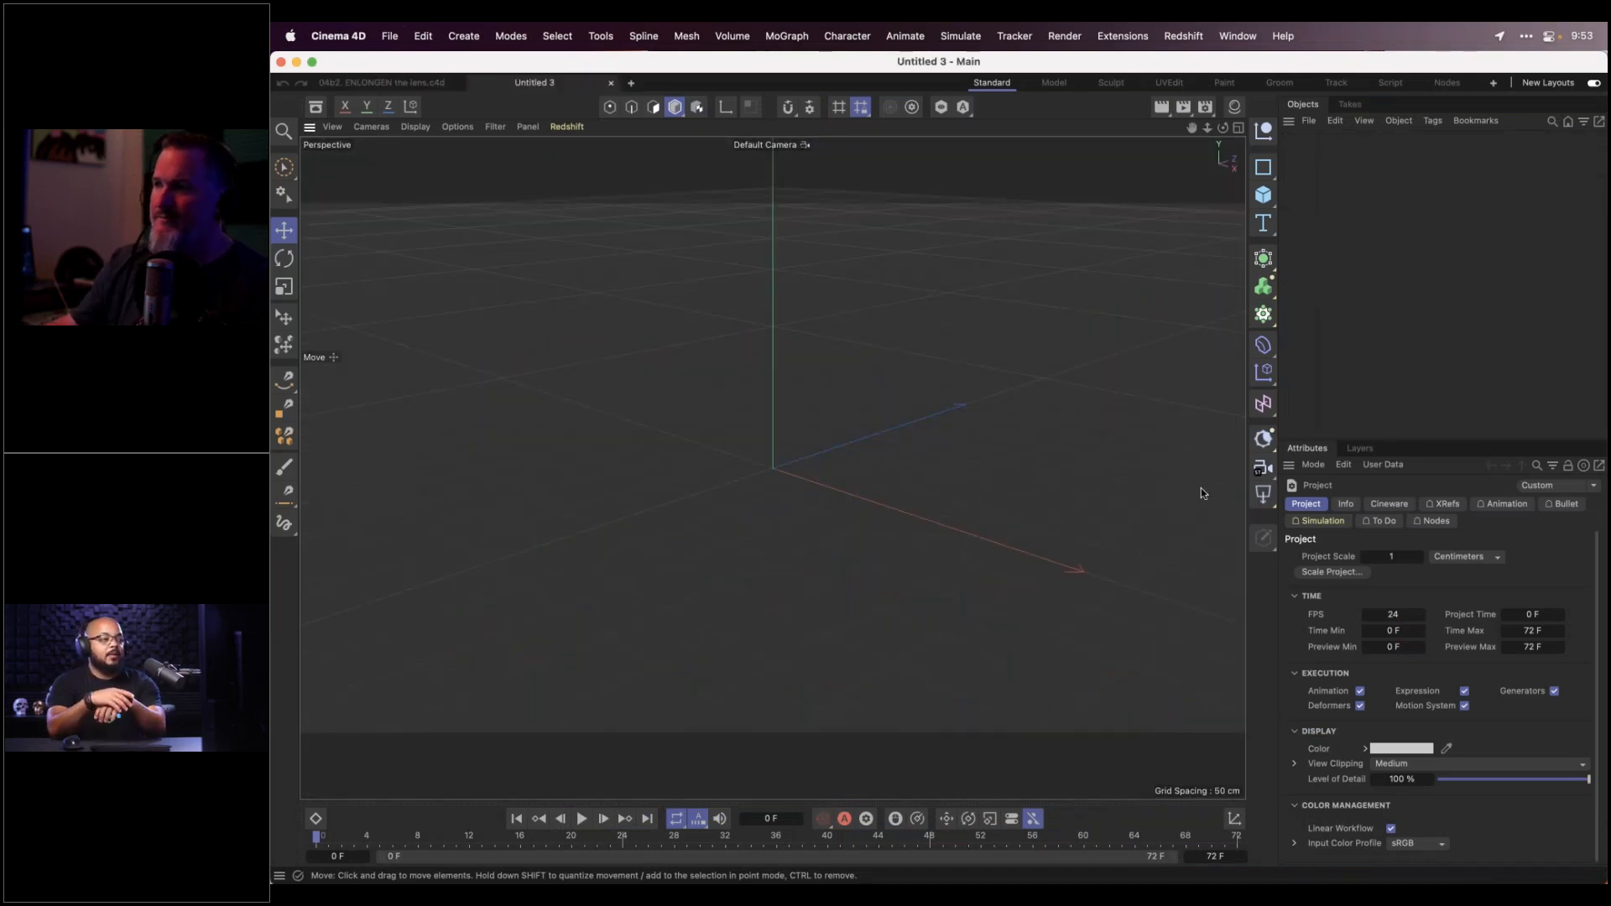
{"action": "left_click", "coordinate": [1263, 194]}
{"action": "left_click", "coordinate": [1264, 468]}
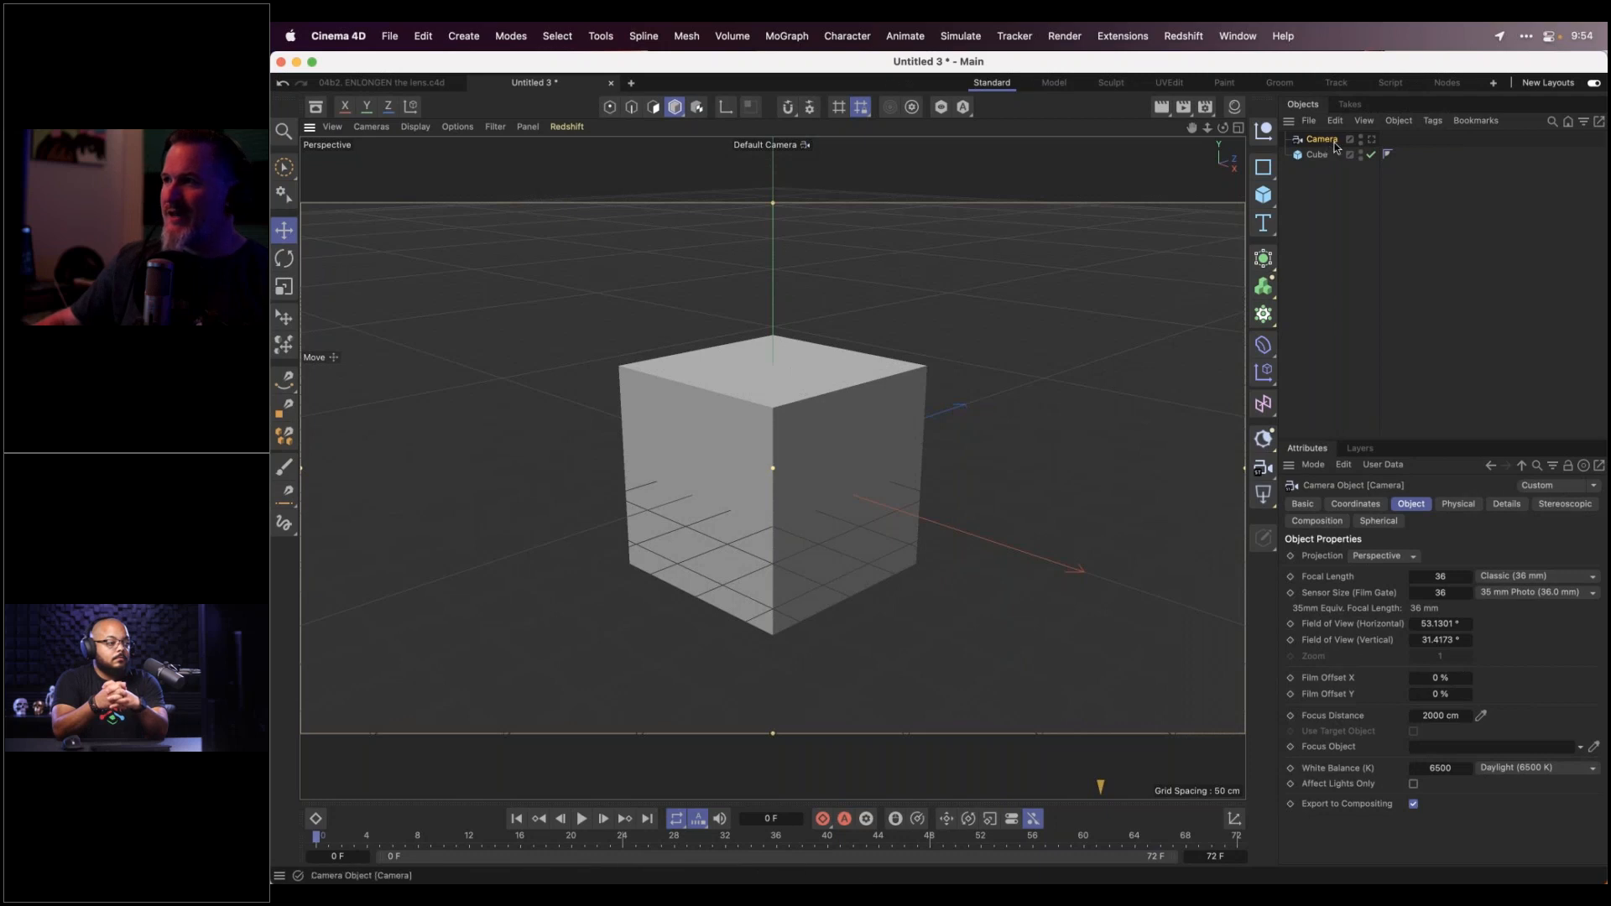
Look through the new camera, try a longer focal length, then undo the change
{"action": "left_click", "coordinate": [1372, 140]}
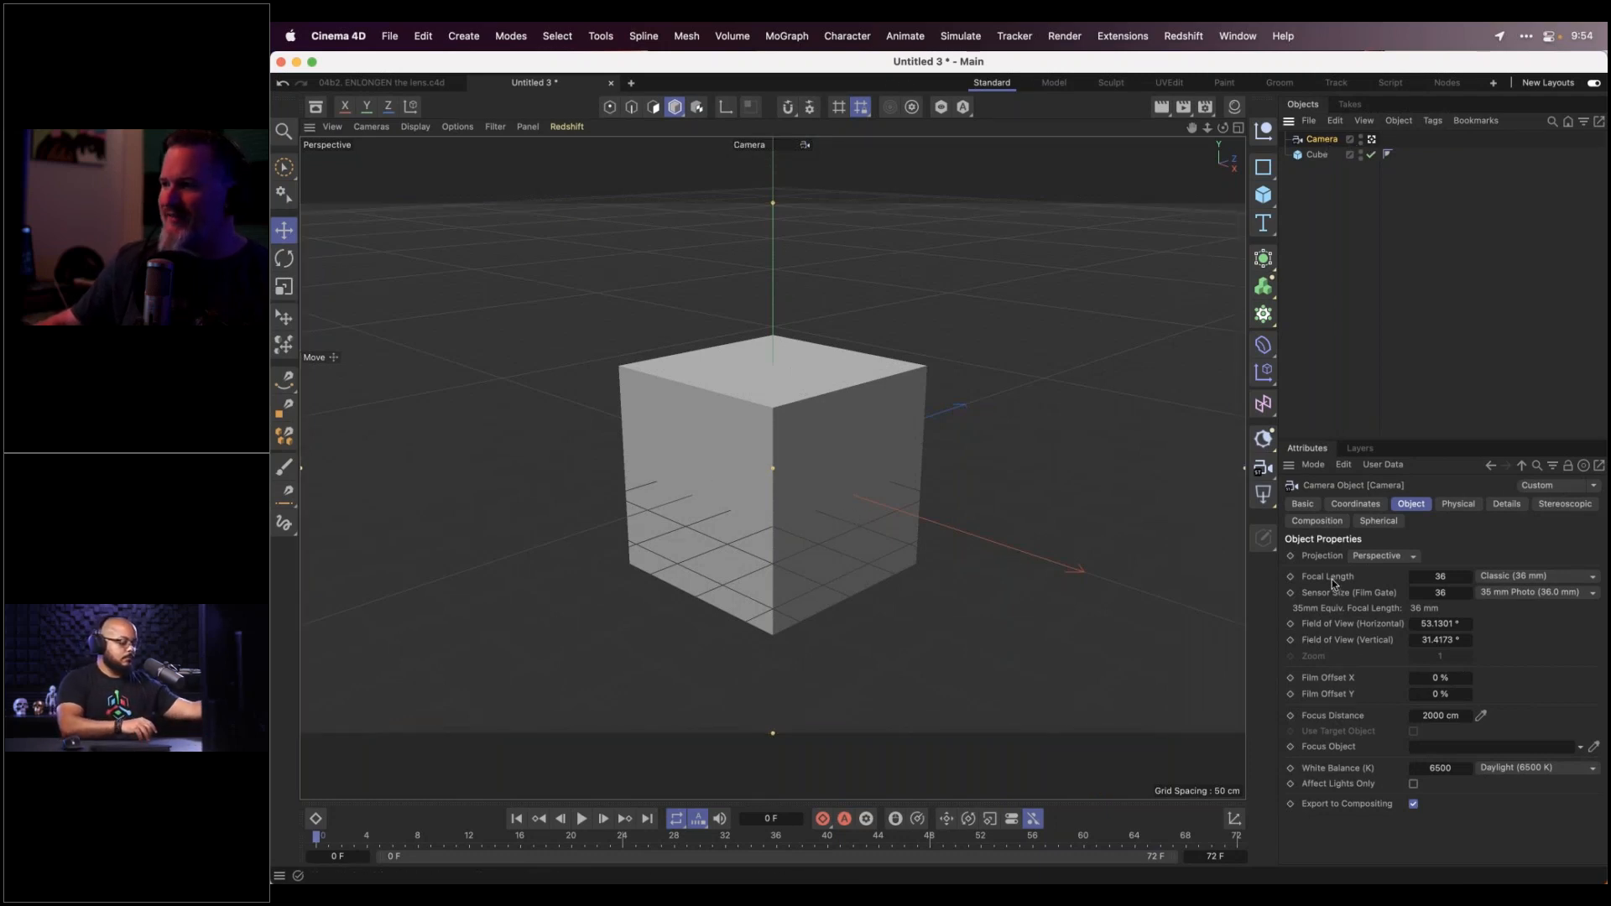
{"action": "left_click_drag", "start_coordinate": [1440, 576], "coordinate": [1439, 576]}
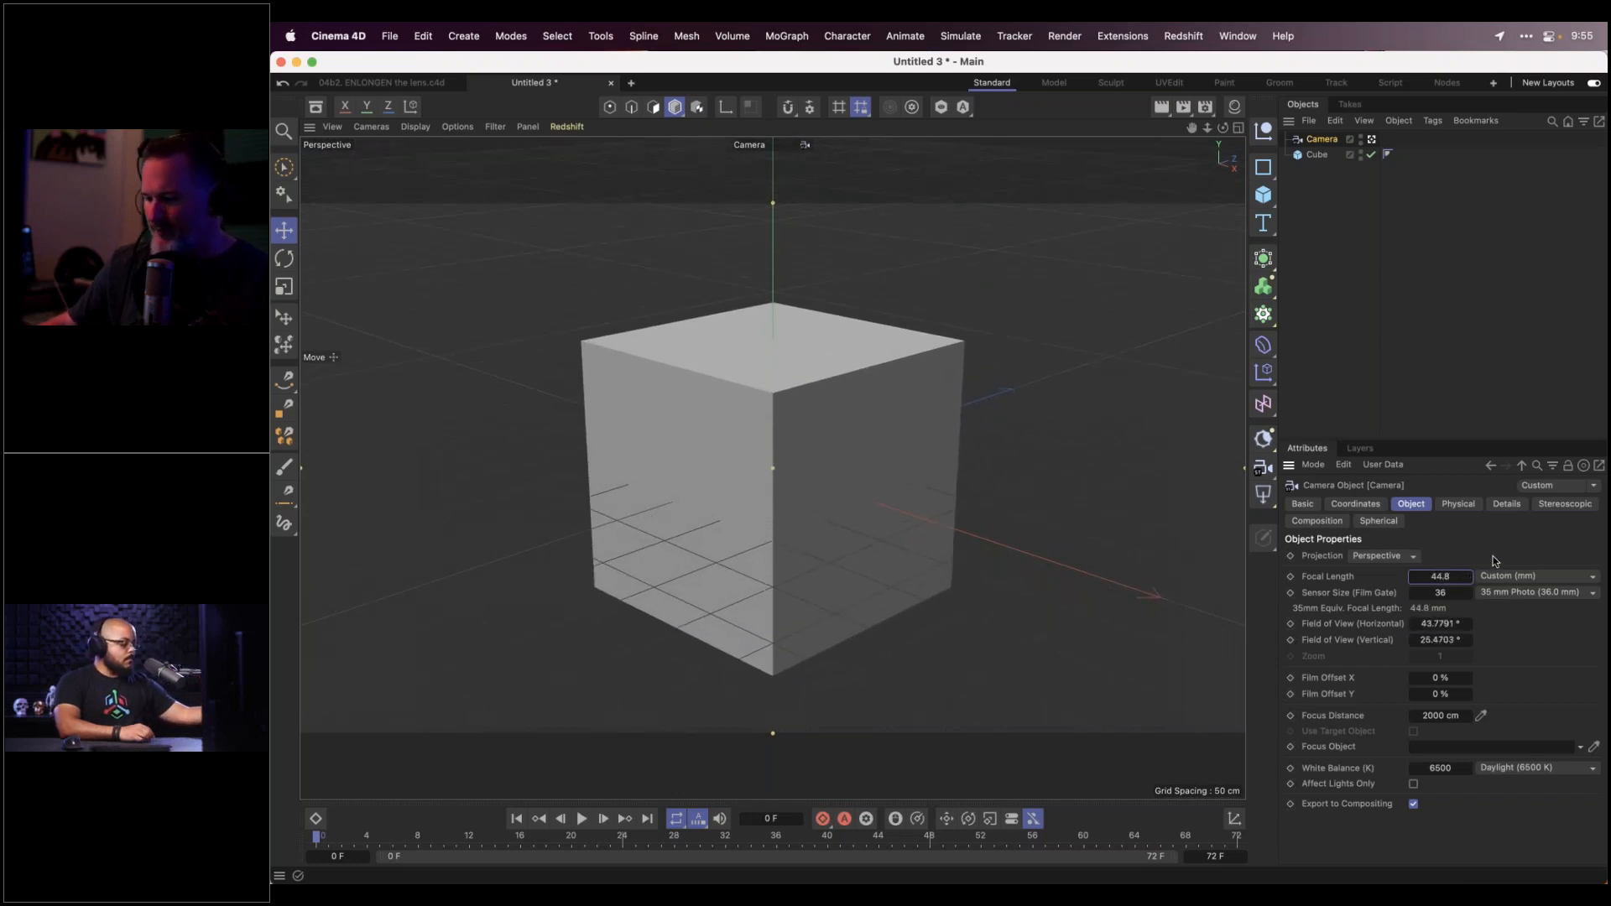
{"action": "key", "text": "super+z"}
Return to the default view, orbit out, and lower the camera's focal length to 29.4 mm
{"action": "left_click", "coordinate": [1371, 139]}
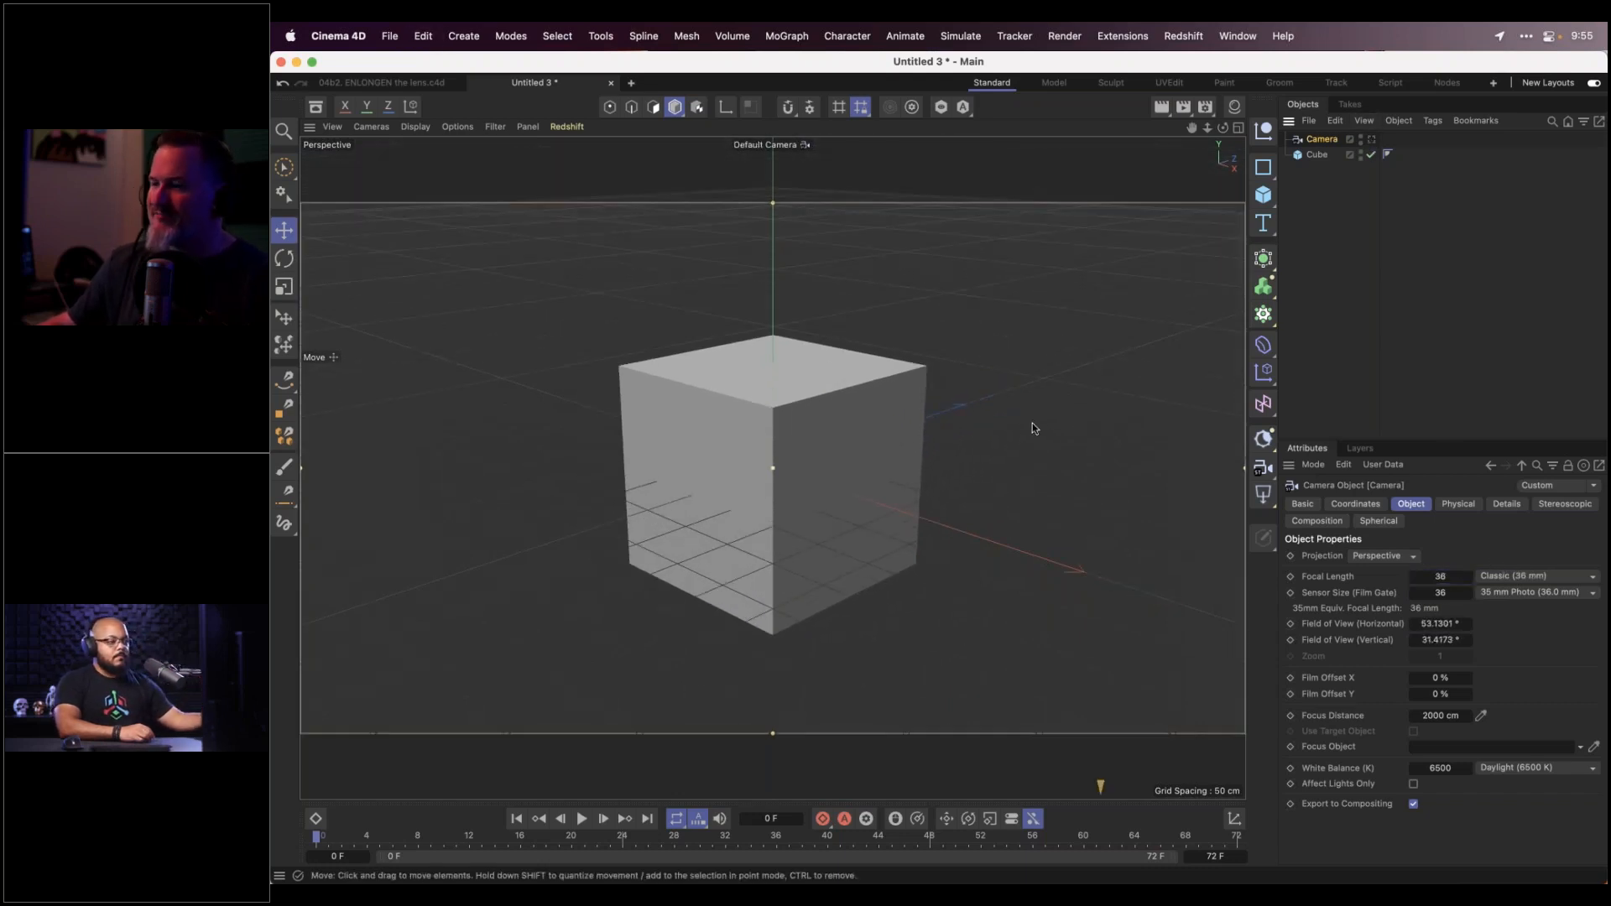
{"action": "scroll", "coordinate": [1031, 432], "scroll_direction": "down", "scroll_amount": 5}
{"action": "left_click_drag", "start_coordinate": [1031, 436], "coordinate": [972, 513]}
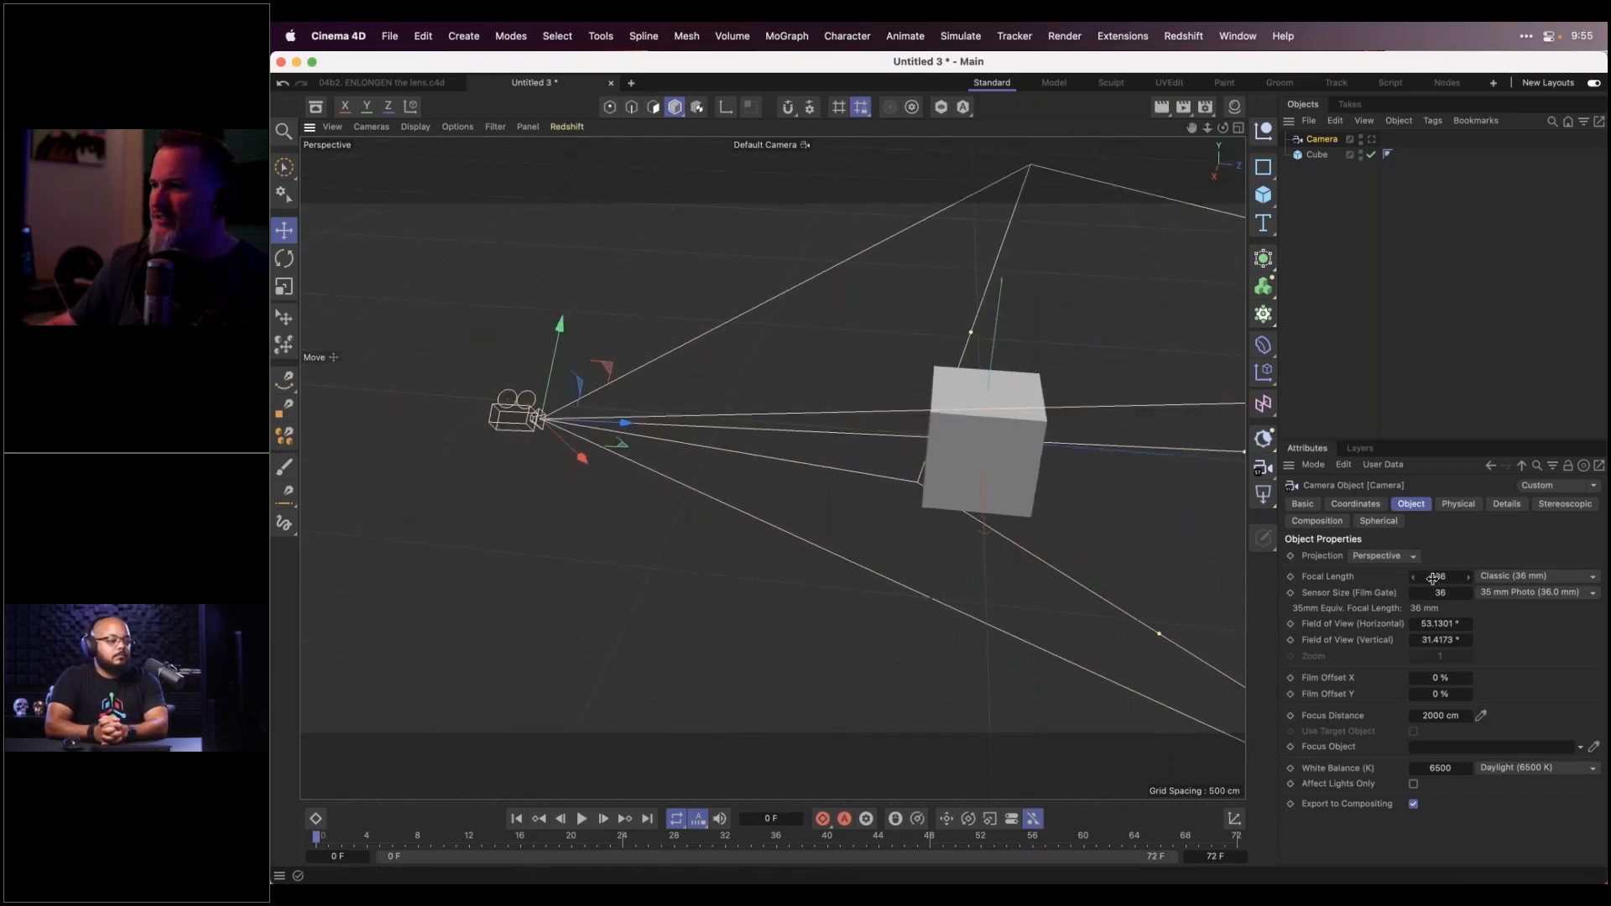
{"action": "left_click_drag", "start_coordinate": [1440, 579], "coordinate": [1443, 577]}
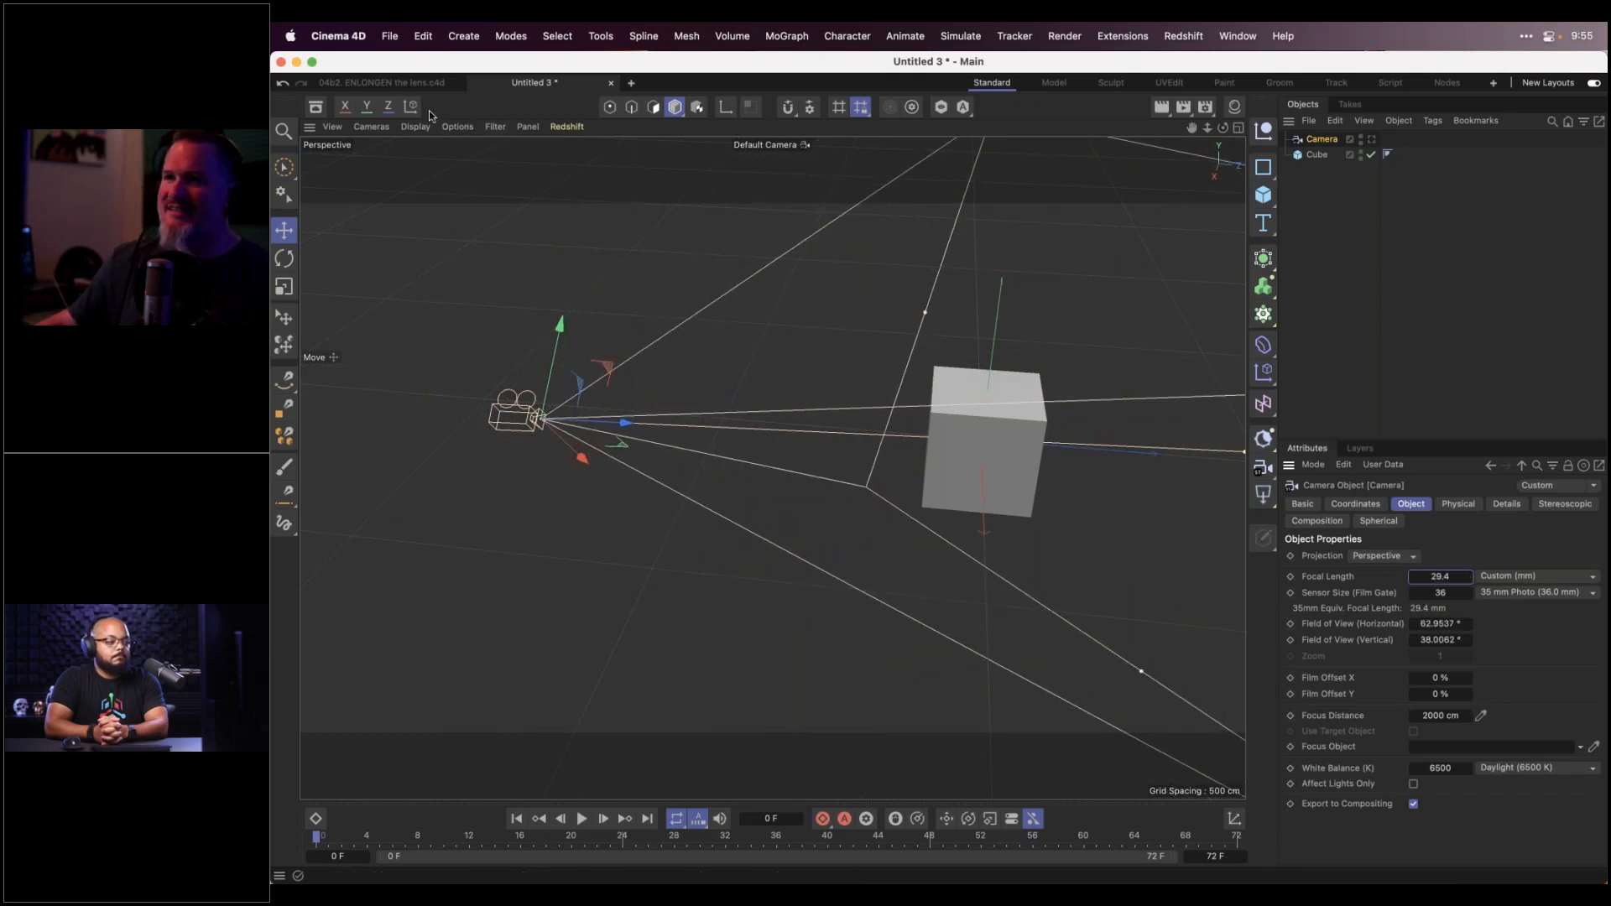
Switch to the 04b2. ENLONGEN the lens.c4d scene and orbit around its three cameras and cube grid
{"action": "left_click", "coordinate": [387, 84]}
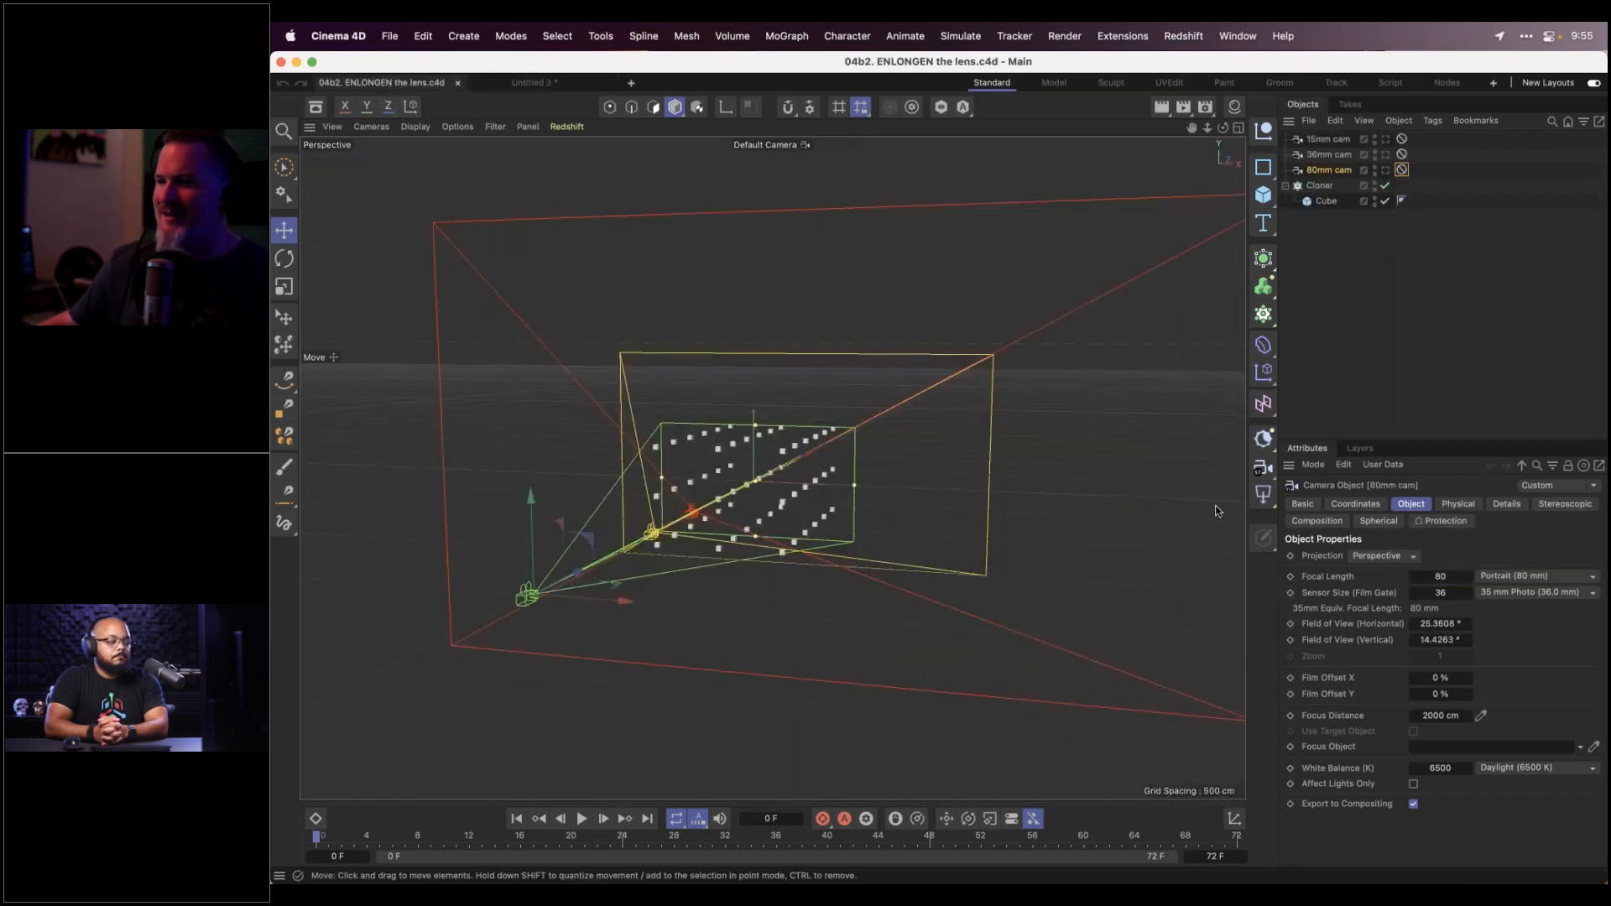
{"action": "left_click_drag", "start_coordinate": [849, 514], "coordinate": [604, 508]}
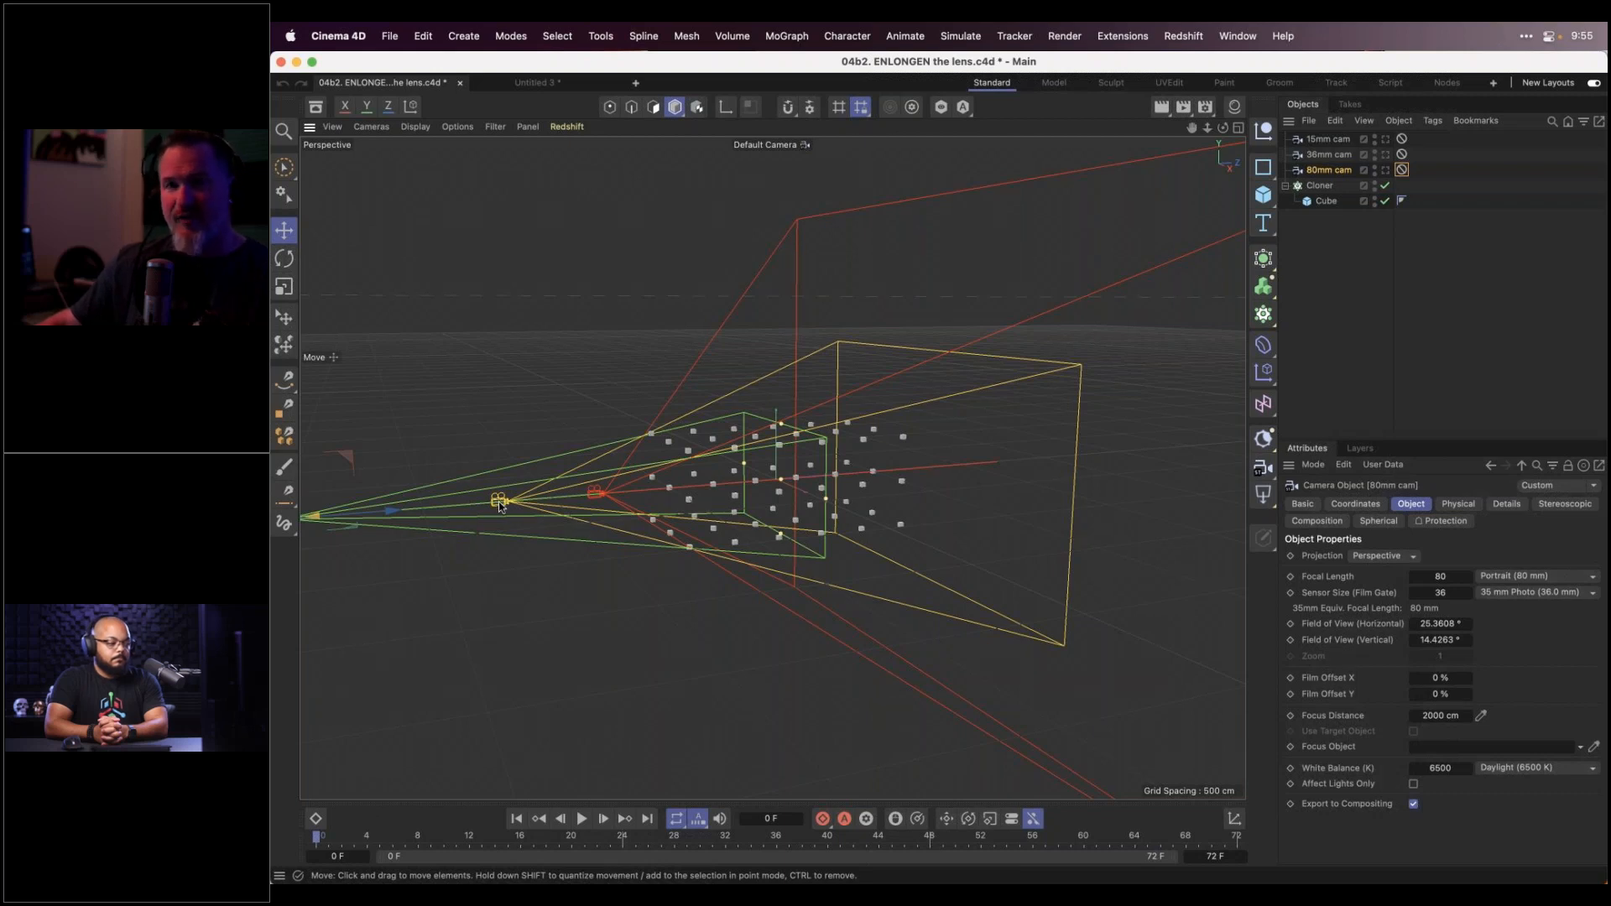
{"action": "left_click_drag", "start_coordinate": [493, 560], "coordinate": [529, 552]}
{"action": "mouse_move", "coordinate": [681, 532]}
{"action": "left_mouse_down"}
{"action": "mouse_move", "coordinate": [818, 552]}
{"action": "mouse_move", "coordinate": [824, 670]}
{"action": "mouse_move", "coordinate": [850, 673]}
{"action": "mouse_move", "coordinate": [868, 586]}
{"action": "mouse_move", "coordinate": [828, 558]}
{"action": "mouse_move", "coordinate": [741, 546]}
{"action": "mouse_move", "coordinate": [695, 571]}
{"action": "mouse_move", "coordinate": [786, 713]}
{"action": "mouse_move", "coordinate": [778, 530]}
{"action": "mouse_move", "coordinate": [704, 547]}
{"action": "left_mouse_up"}
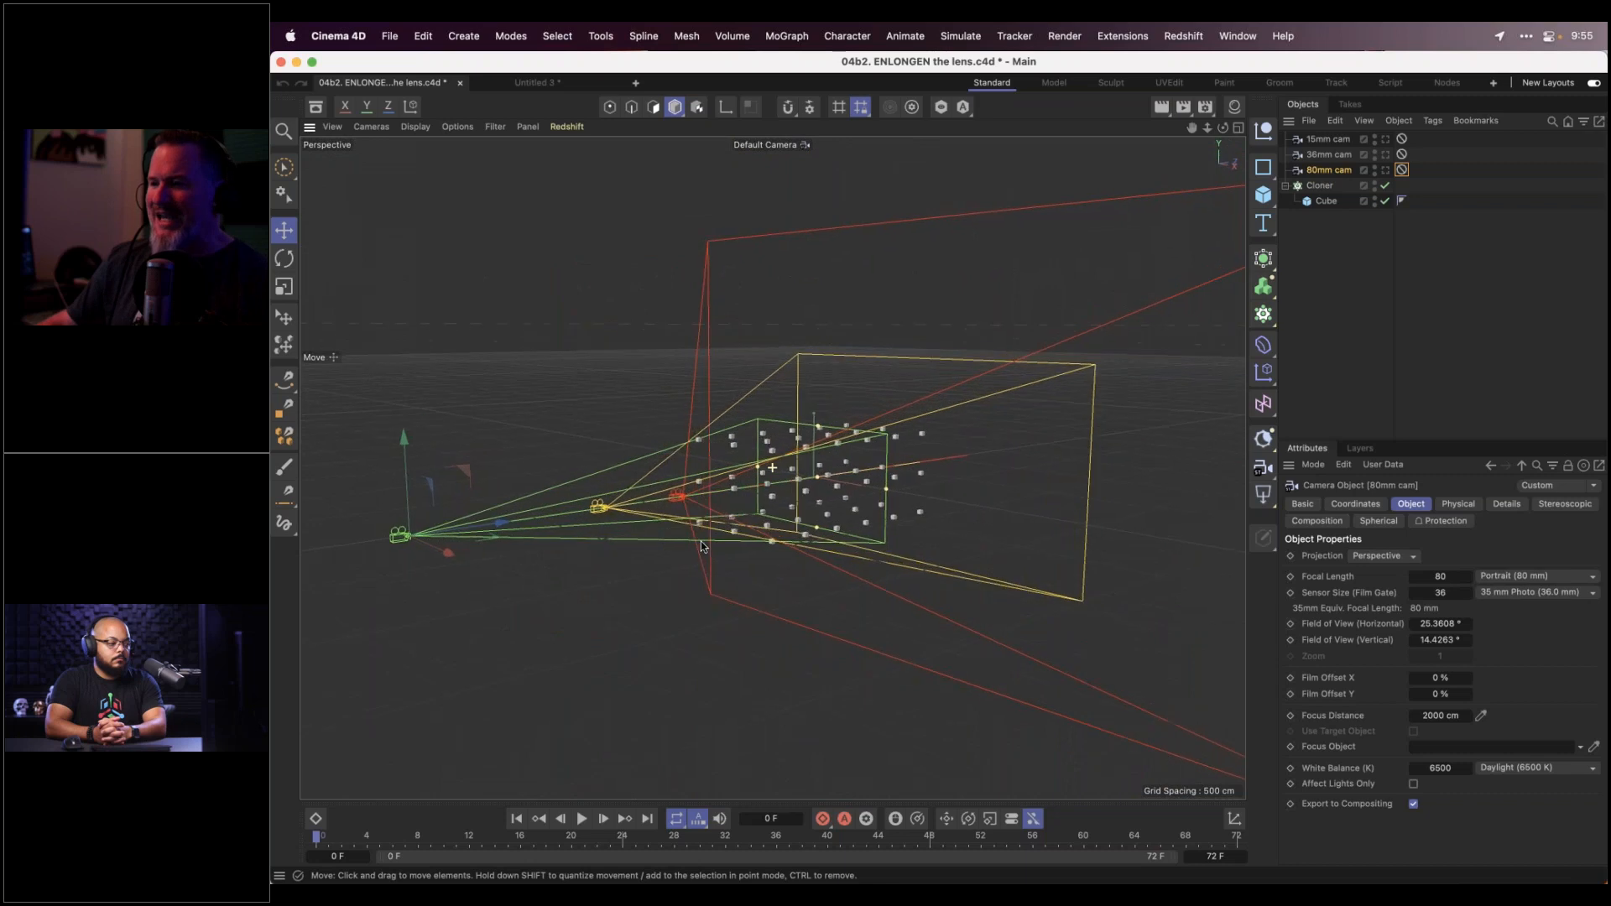
{"action": "scroll", "coordinate": [703, 547], "scroll_direction": "up", "scroll_amount": 5}
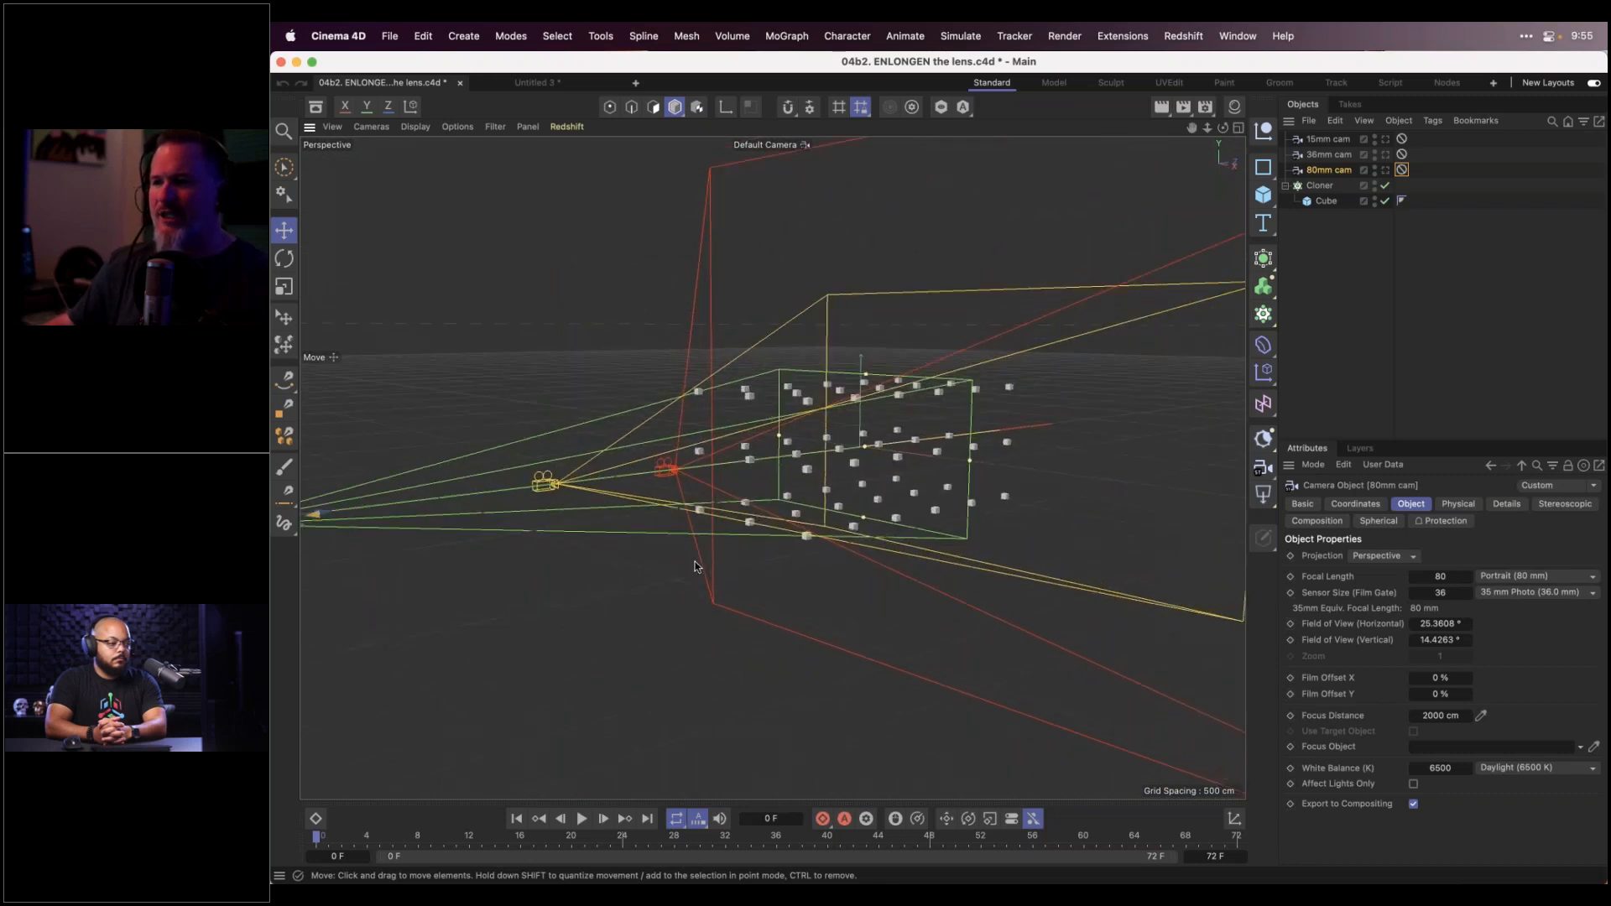
{"action": "left_click_drag", "start_coordinate": [725, 560], "coordinate": [783, 554]}
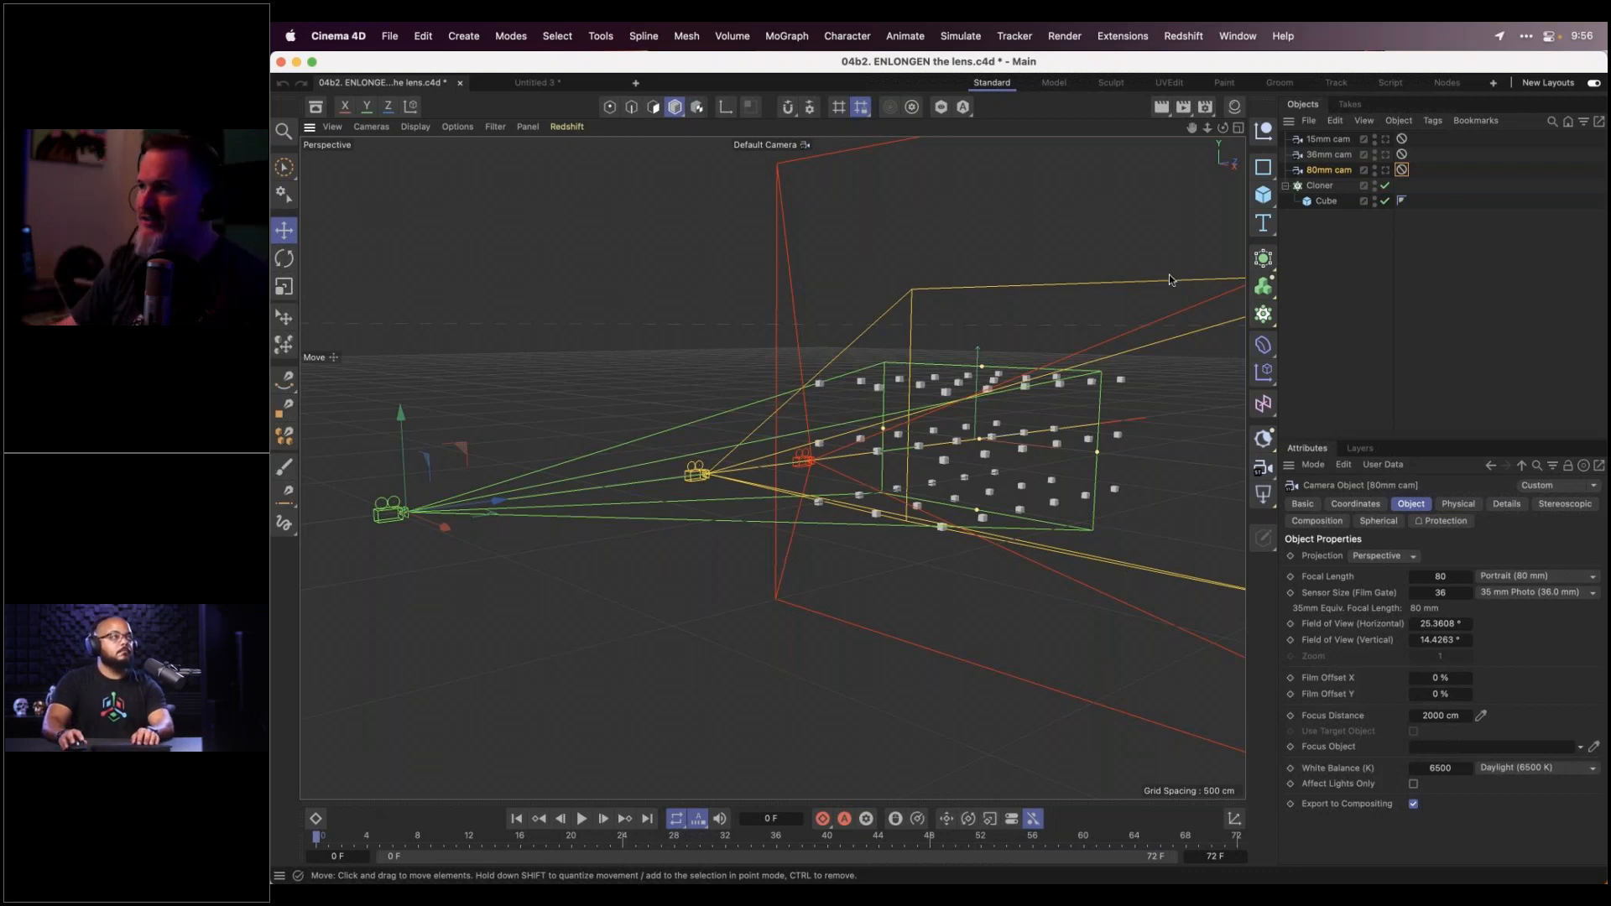
Filter the viewport to Geometry Only and look through the 15mm cam
{"action": "left_click", "coordinate": [1386, 156]}
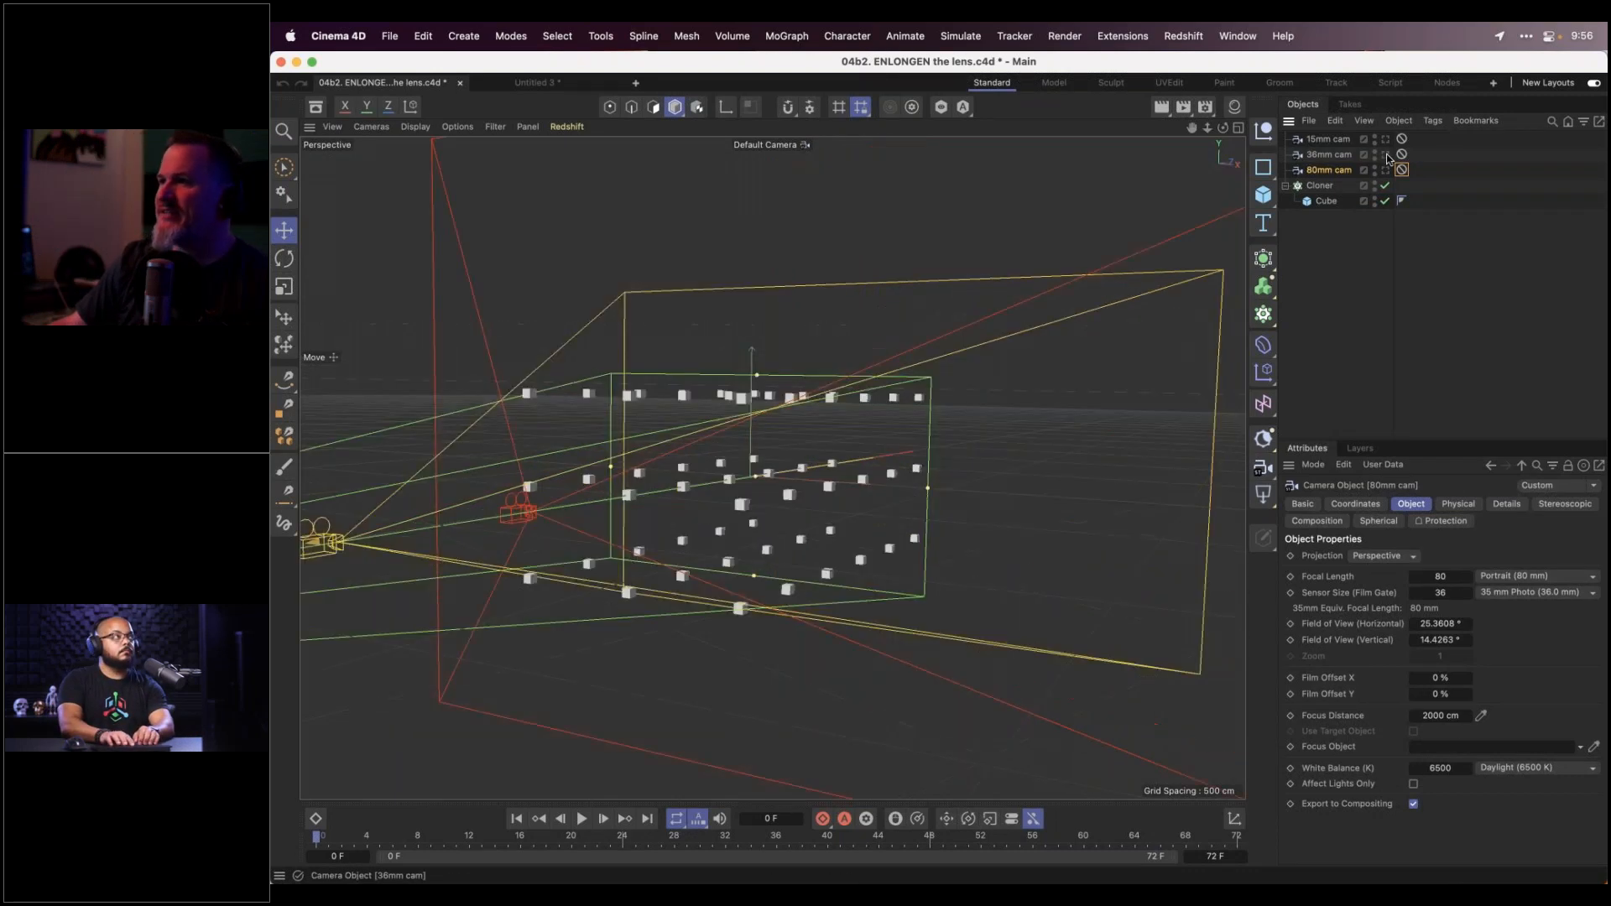
{"action": "left_click", "coordinate": [499, 126]}
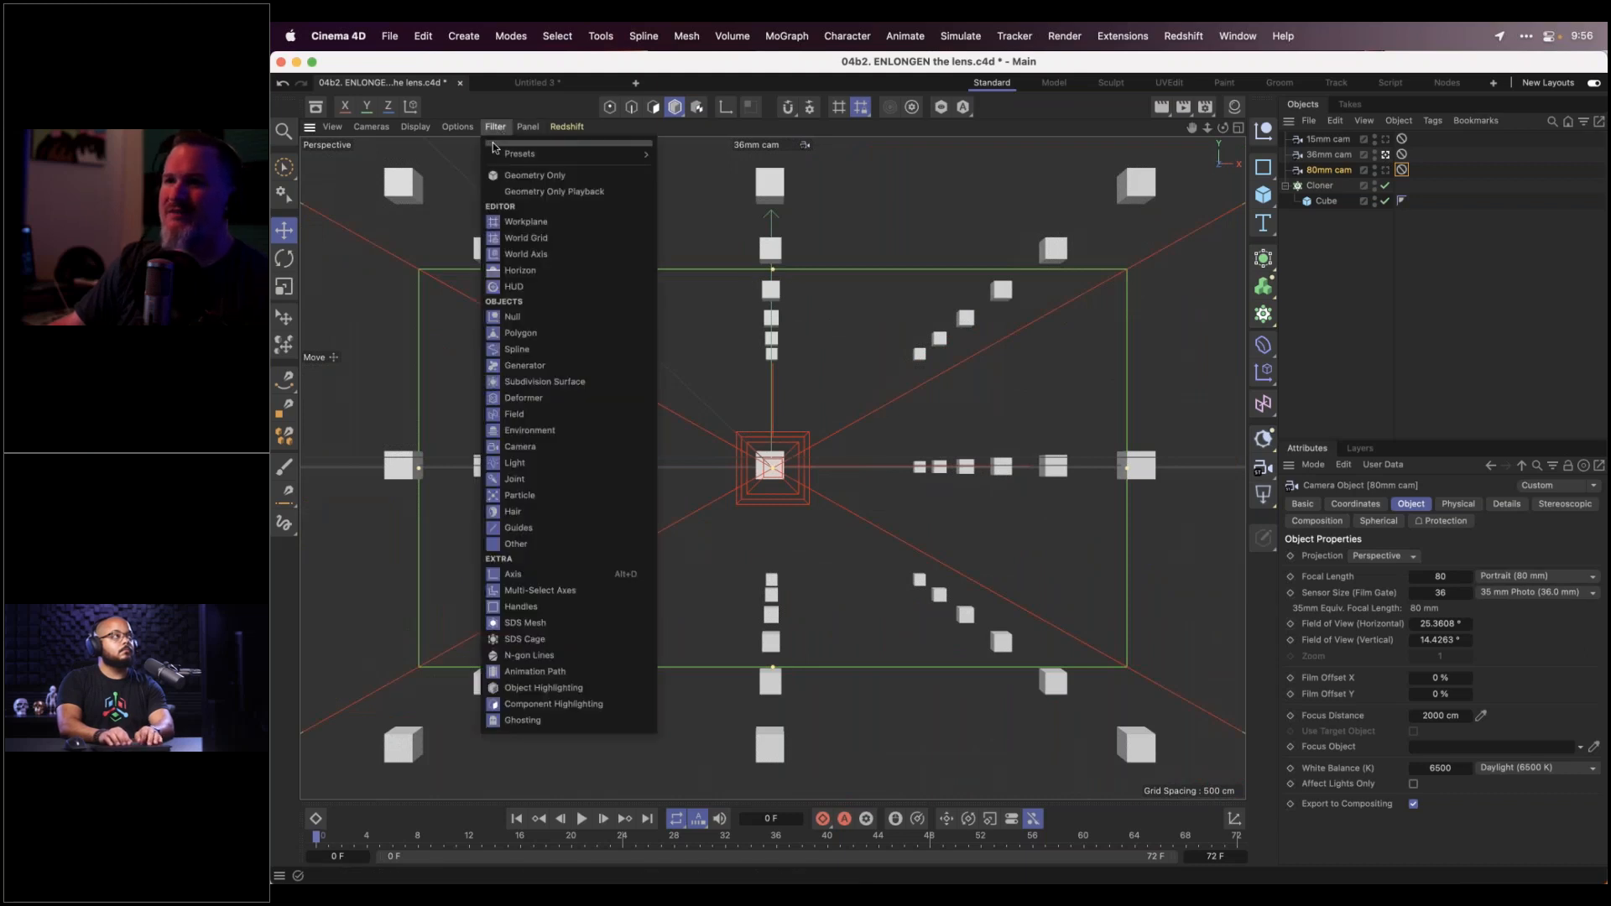
{"action": "left_click", "coordinate": [537, 168]}
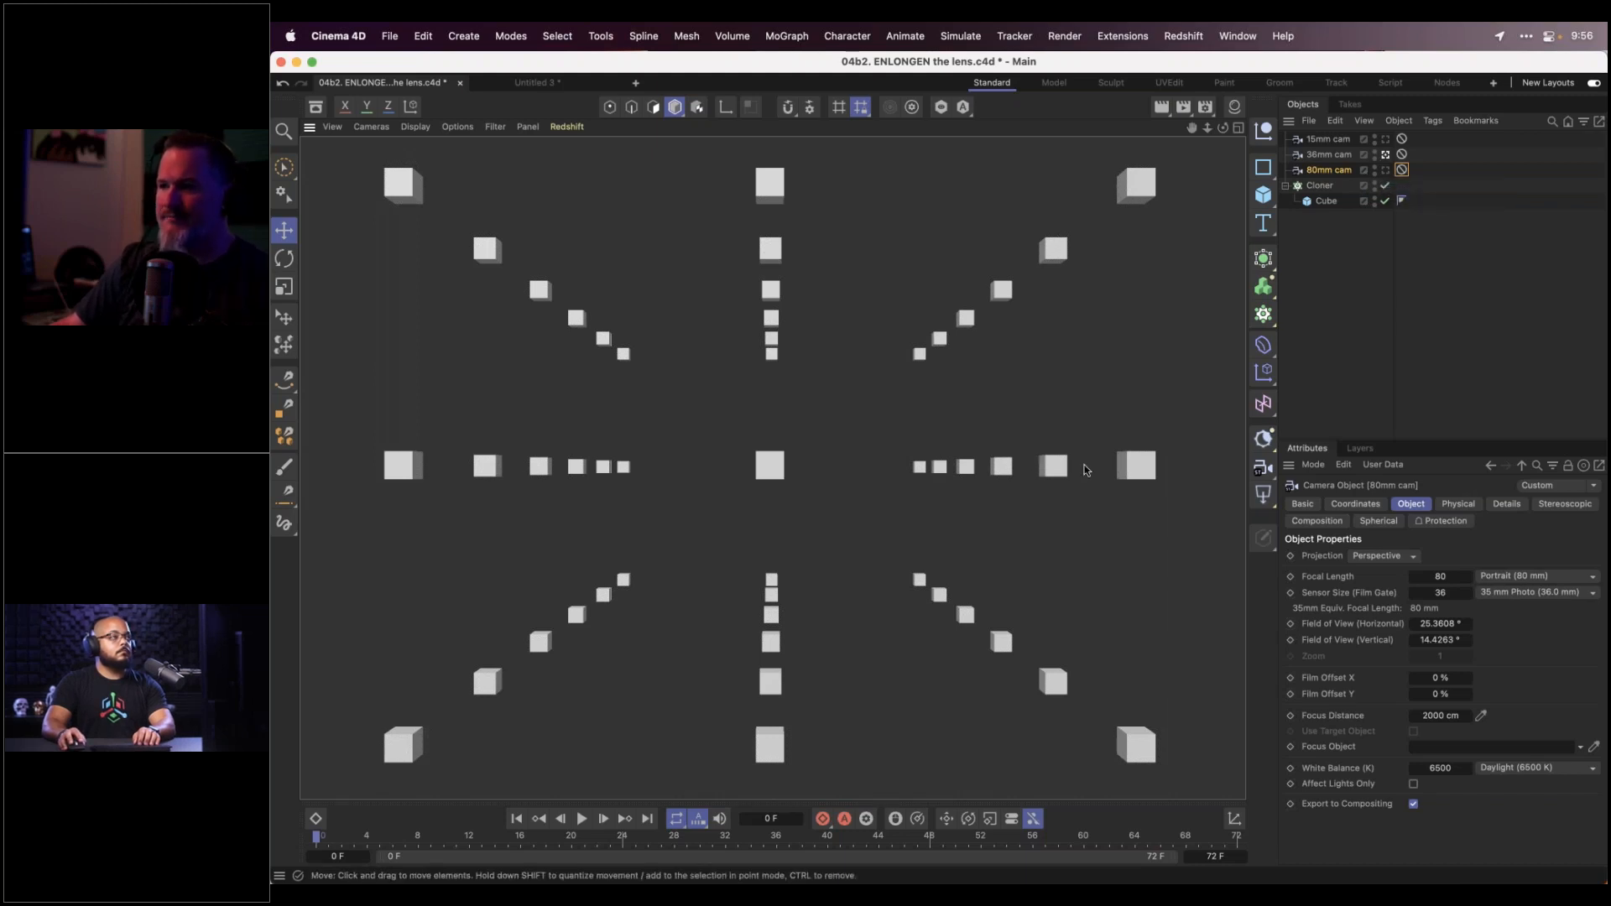
{"action": "left_click", "coordinate": [1385, 140]}
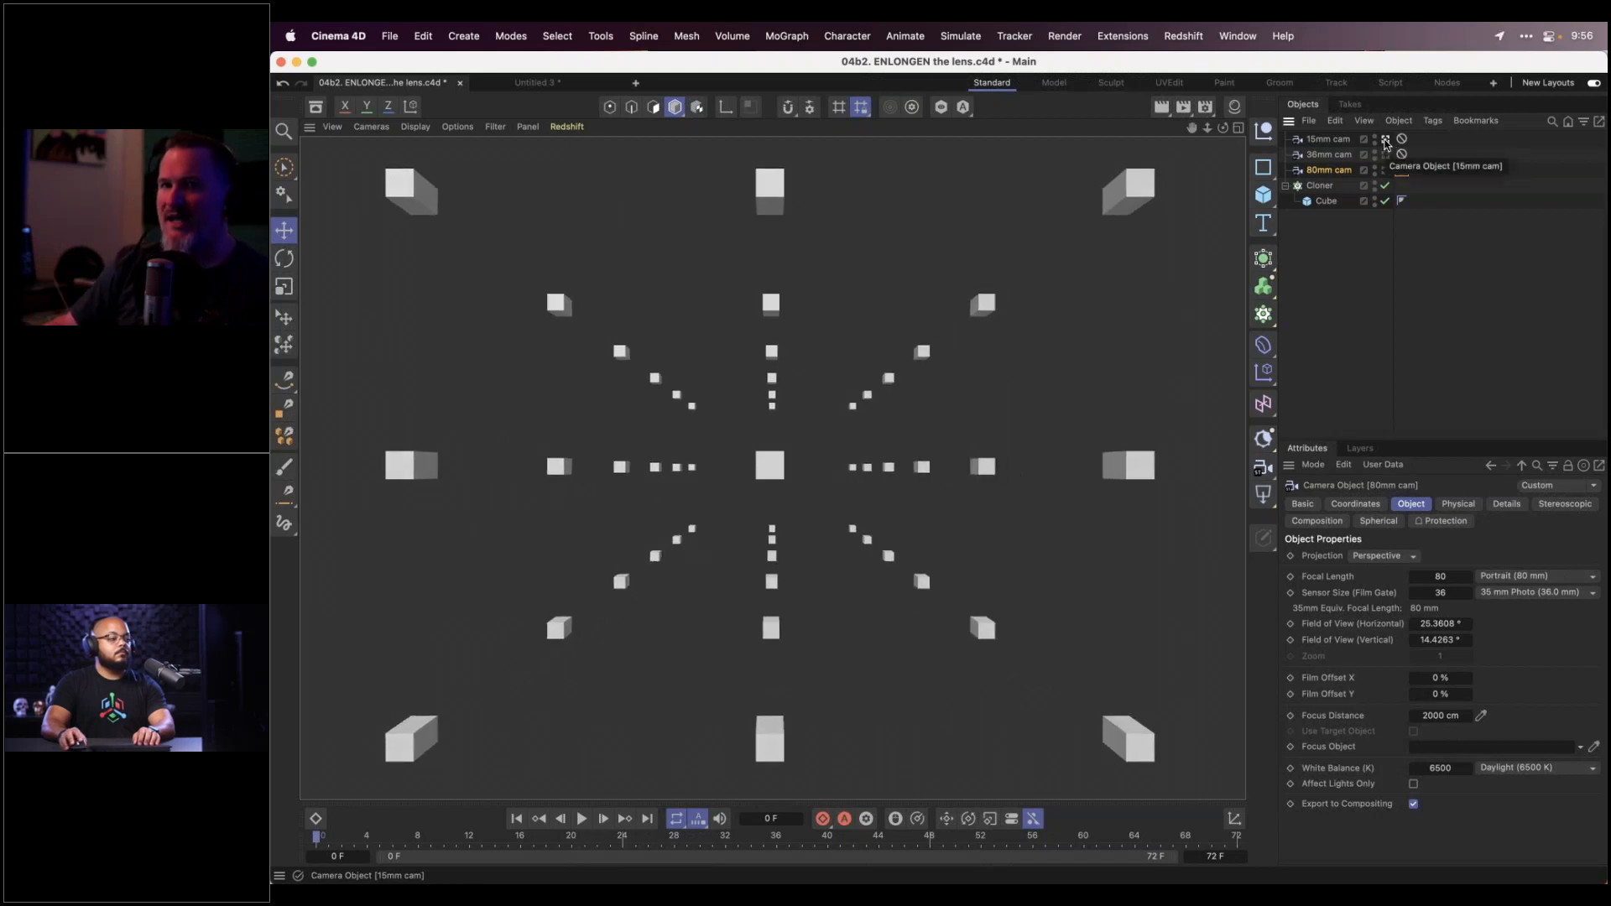
{"action": "left_click", "coordinate": [1385, 154]}
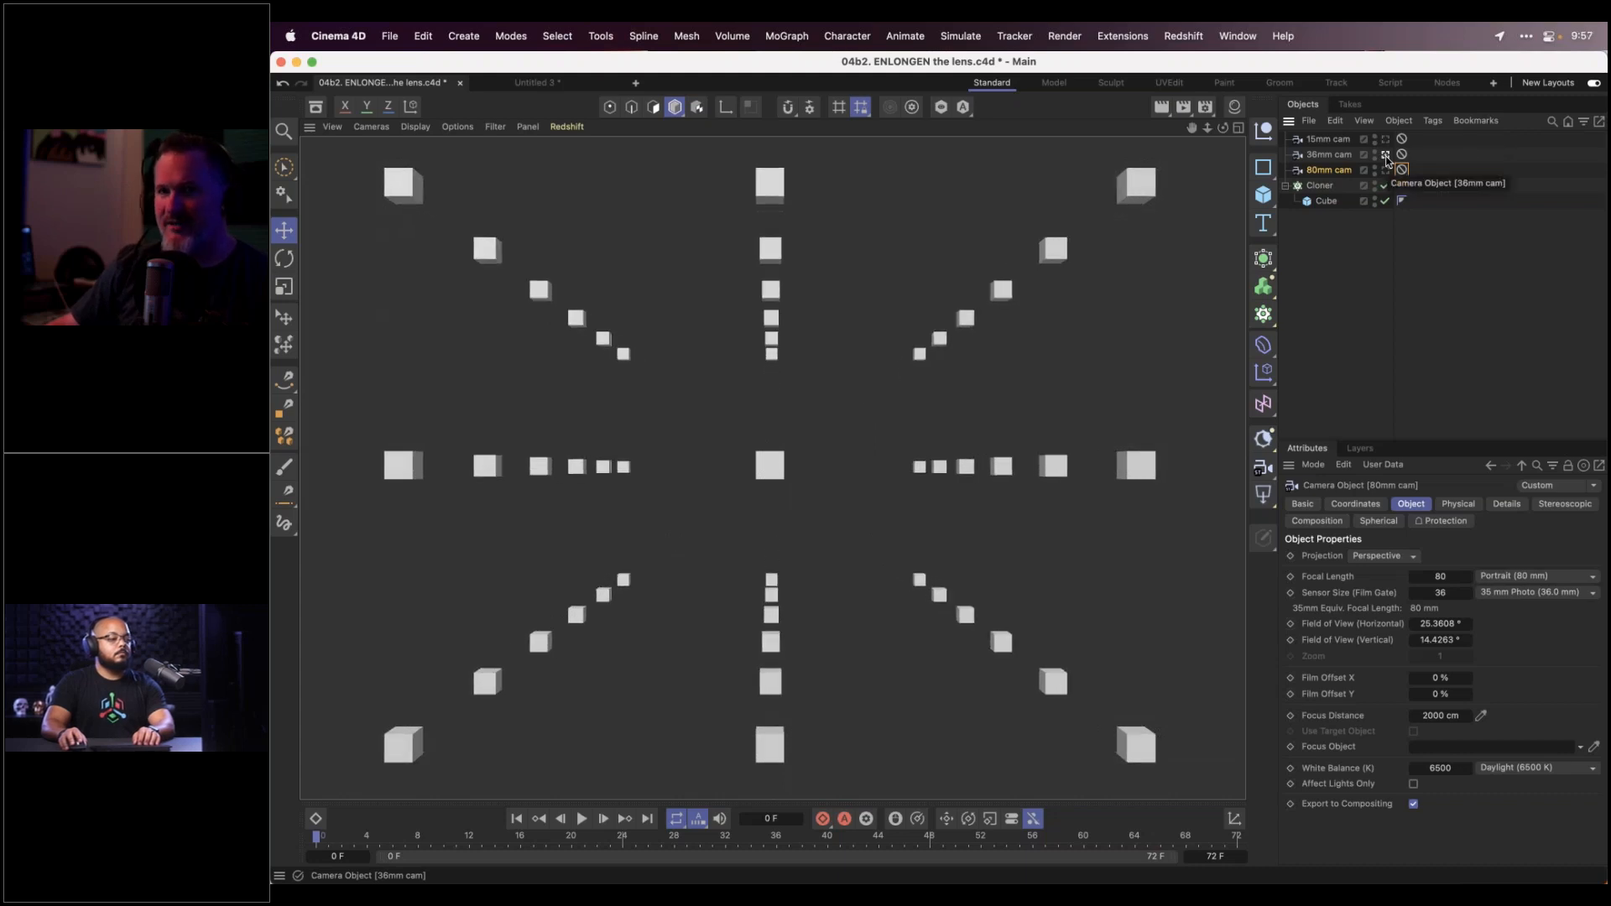
{"action": "left_click", "coordinate": [1386, 139]}
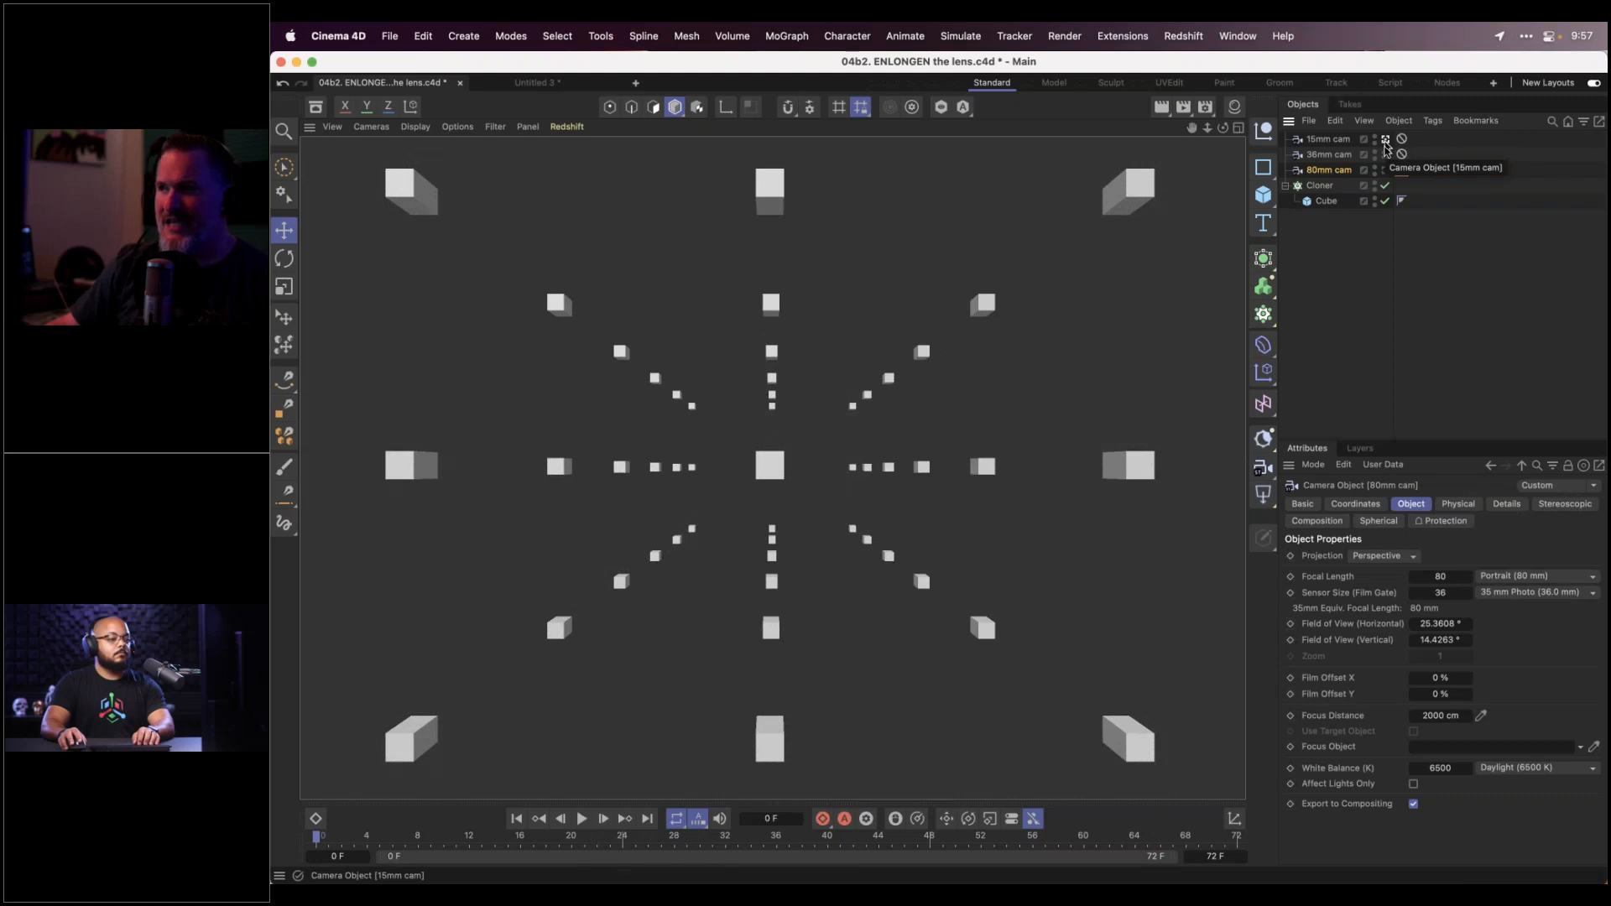
{"action": "left_click", "coordinate": [1386, 157]}
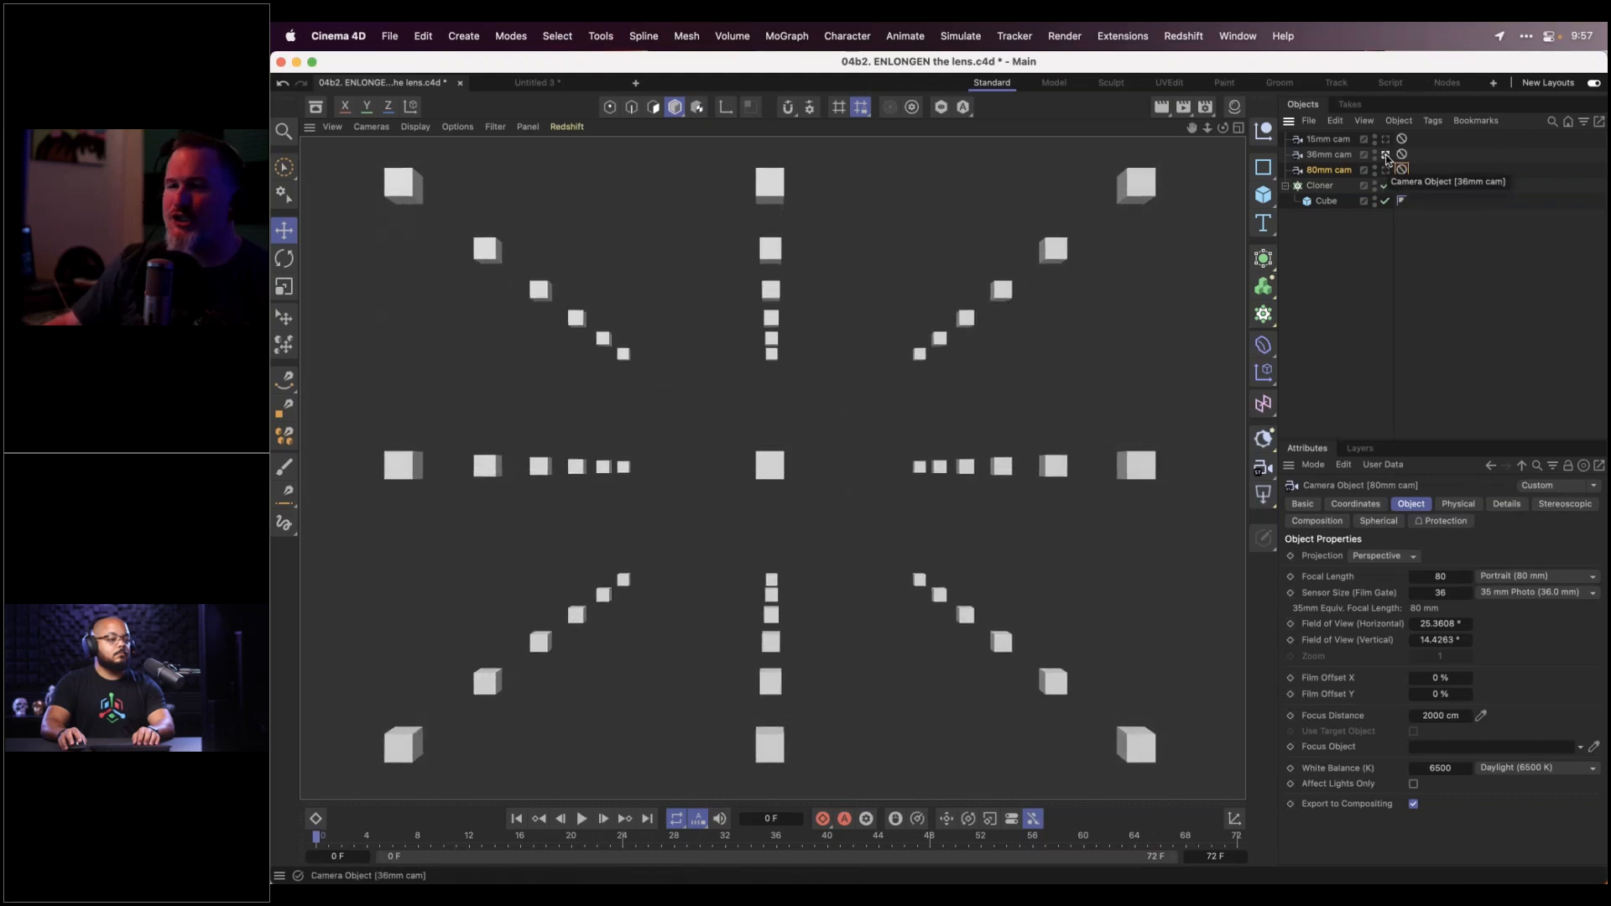
{"action": "left_click", "coordinate": [1386, 139]}
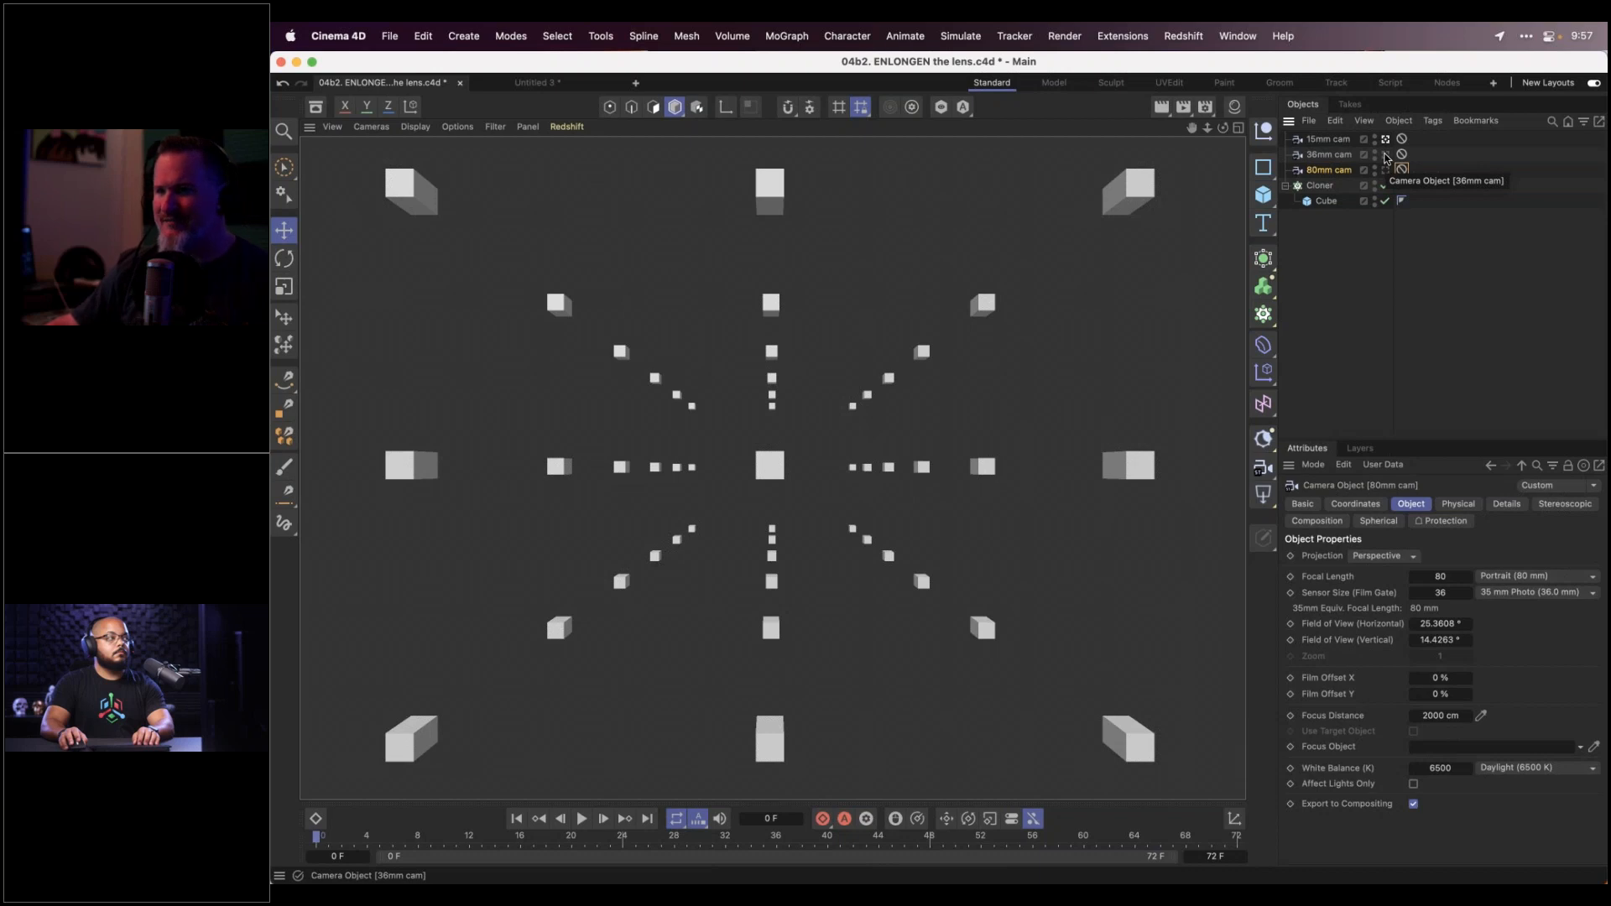
Compare the 15mm, 36mm and 80mm camera views, ending on the 80mm cam
{"action": "left_click", "coordinate": [1386, 156]}
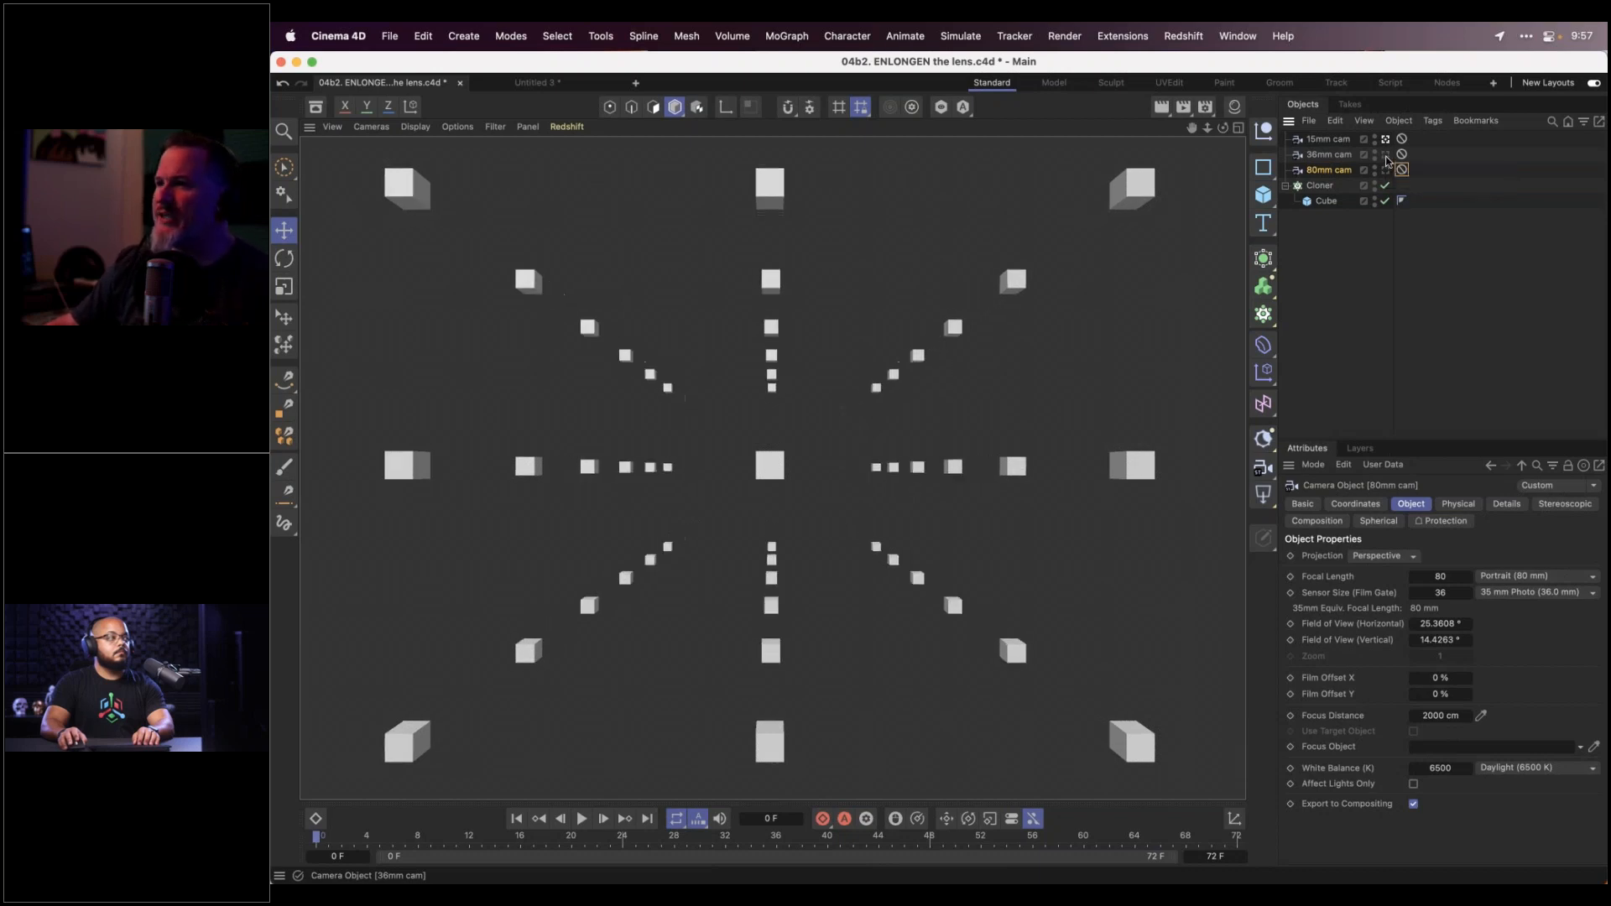
{"action": "left_click", "coordinate": [1385, 140]}
{"action": "left_click", "coordinate": [1386, 155]}
{"action": "left_click", "coordinate": [1386, 171]}
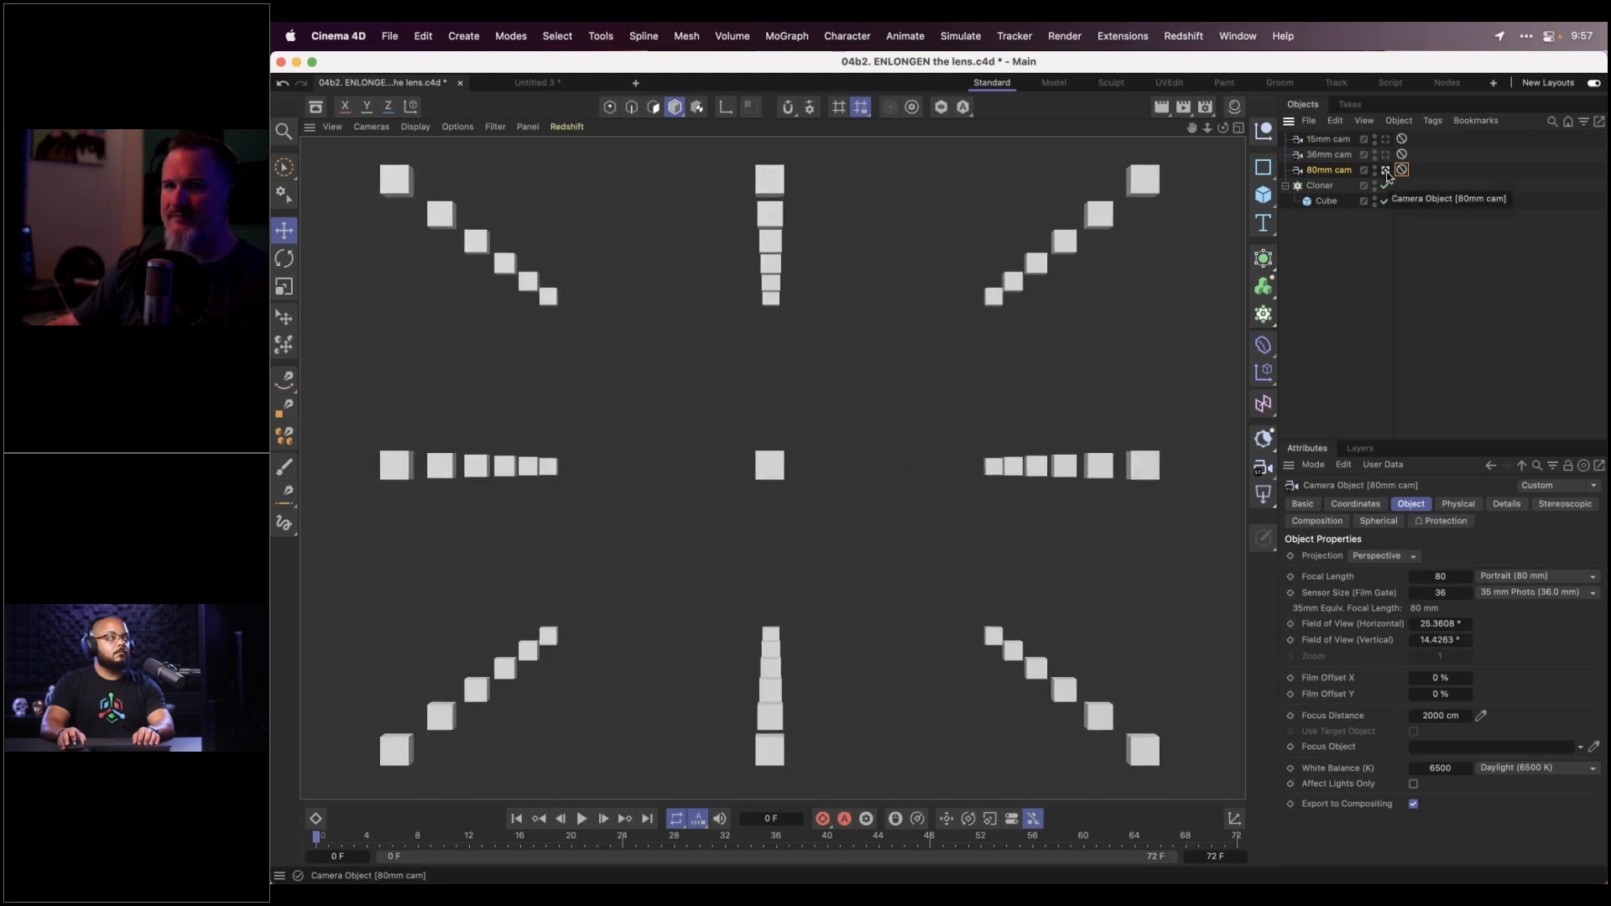
{"action": "left_click", "coordinate": [1385, 155]}
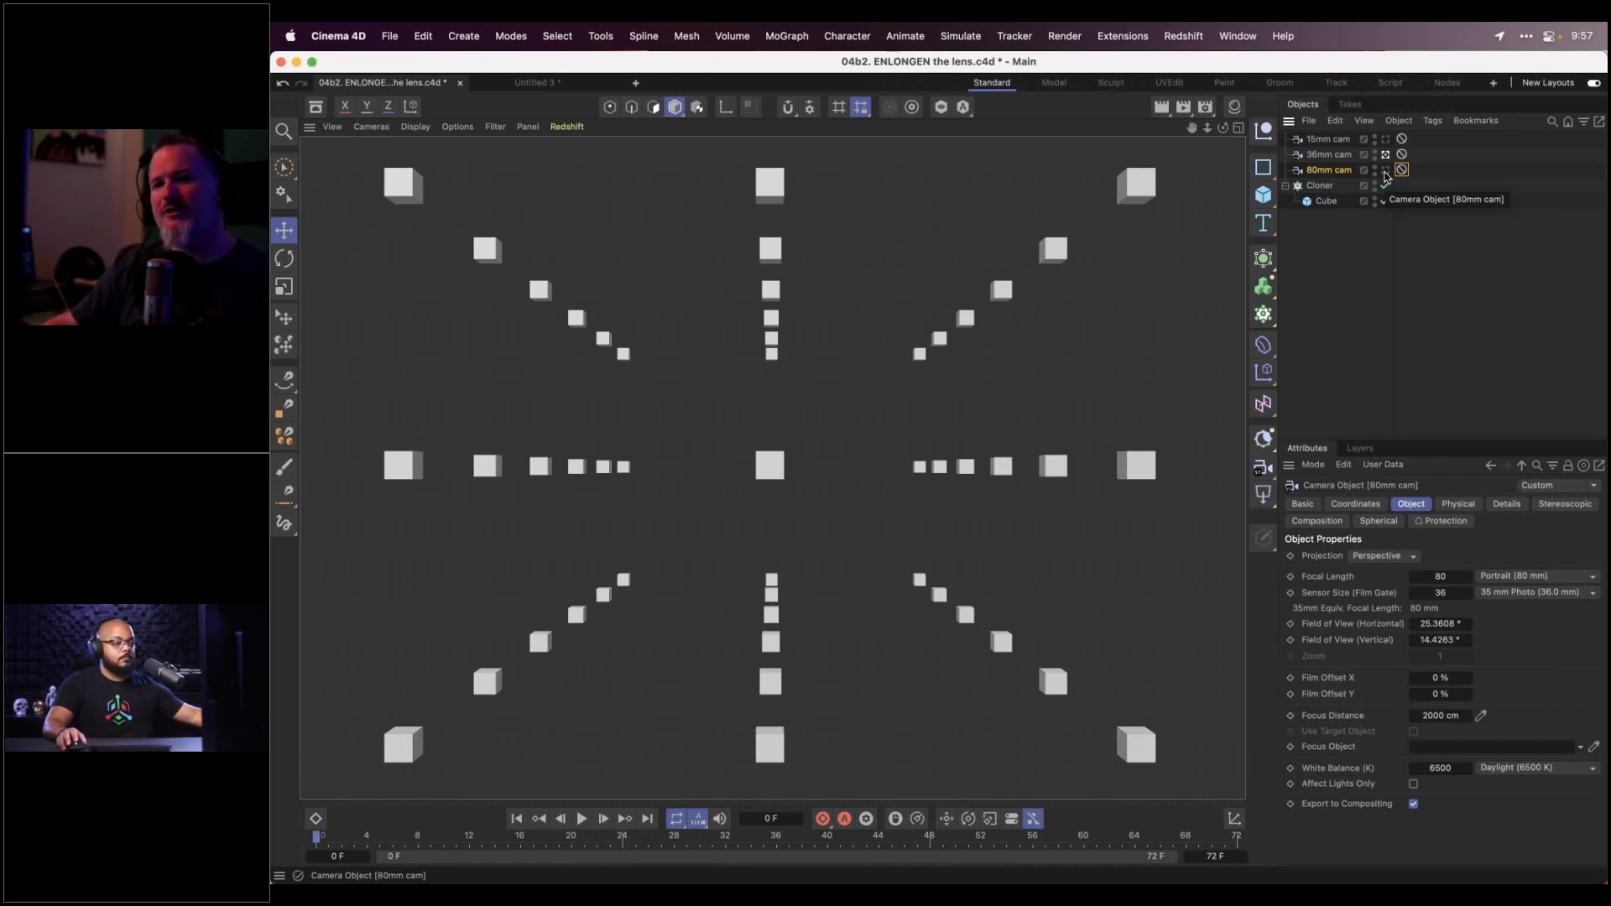
{"action": "left_click", "coordinate": [1385, 171]}
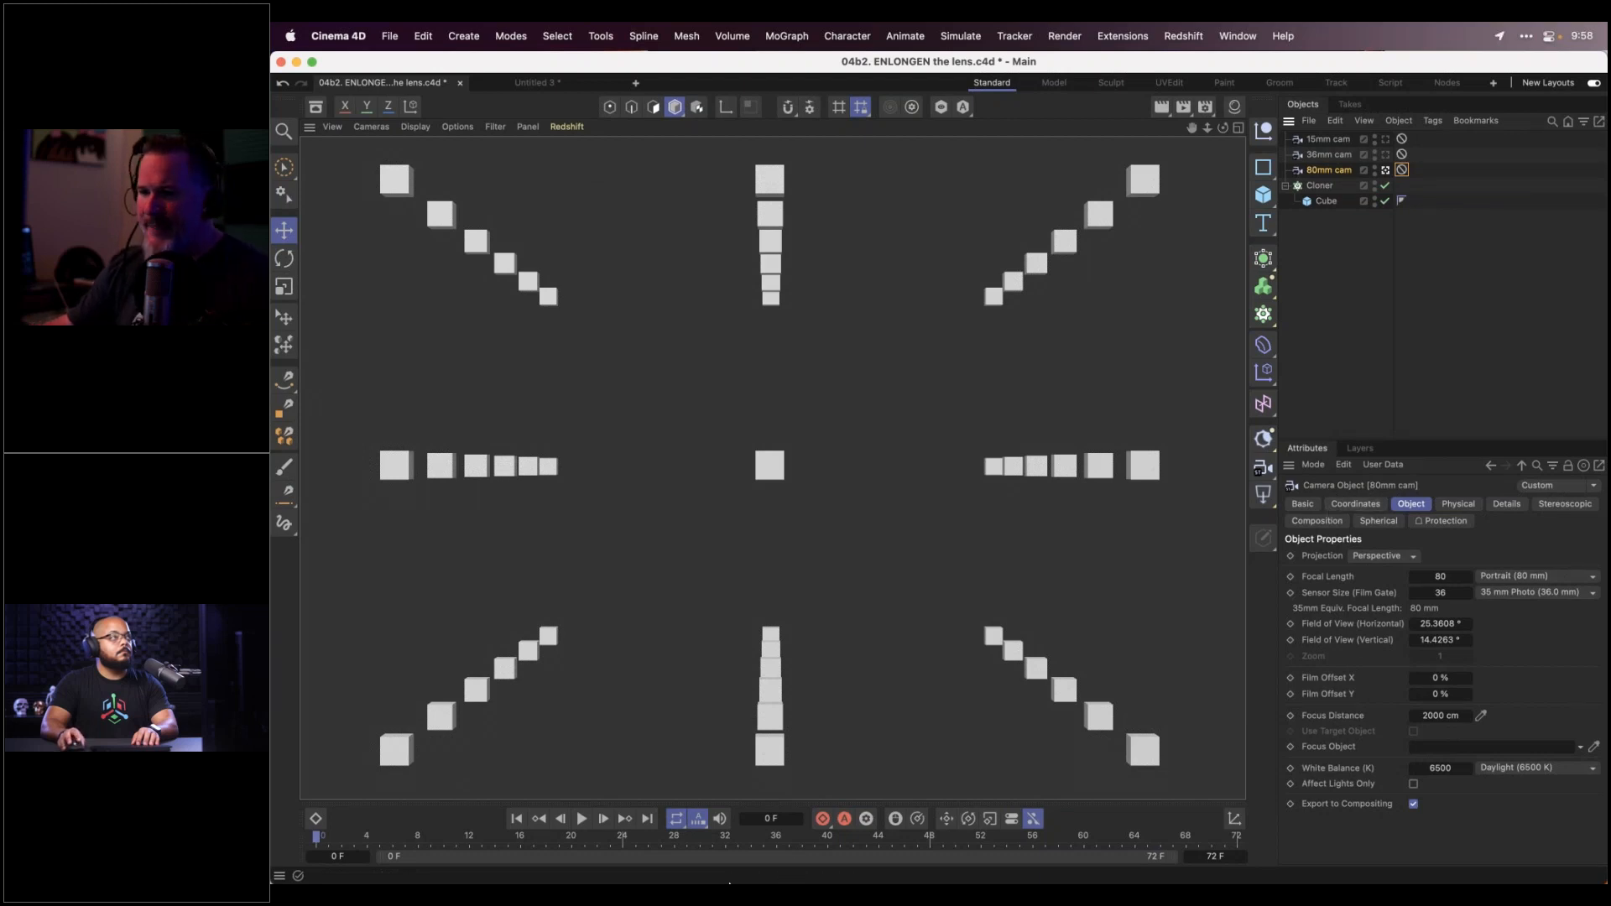
In Premiere Pro, move the DPP_Week03 playhead to 00:04:03:09 on the man's close-up shot
{"action": "mouse_move", "coordinate": [671, 864]}
{"action": "left_click", "coordinate": [758, 844]}
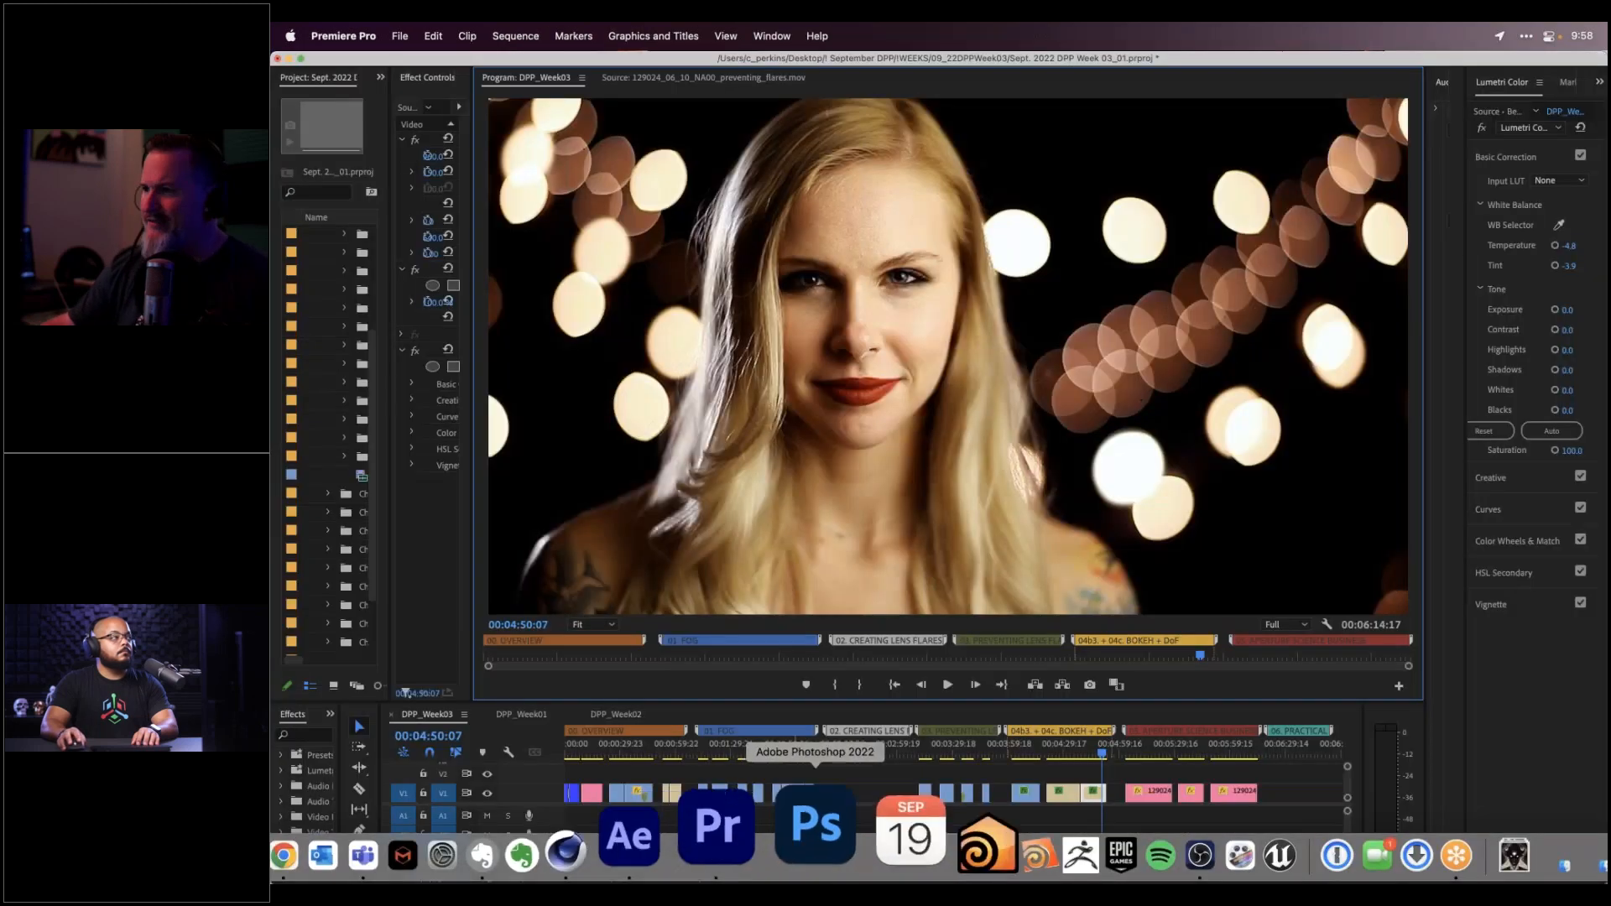
{"action": "left_click", "coordinate": [1048, 755]}
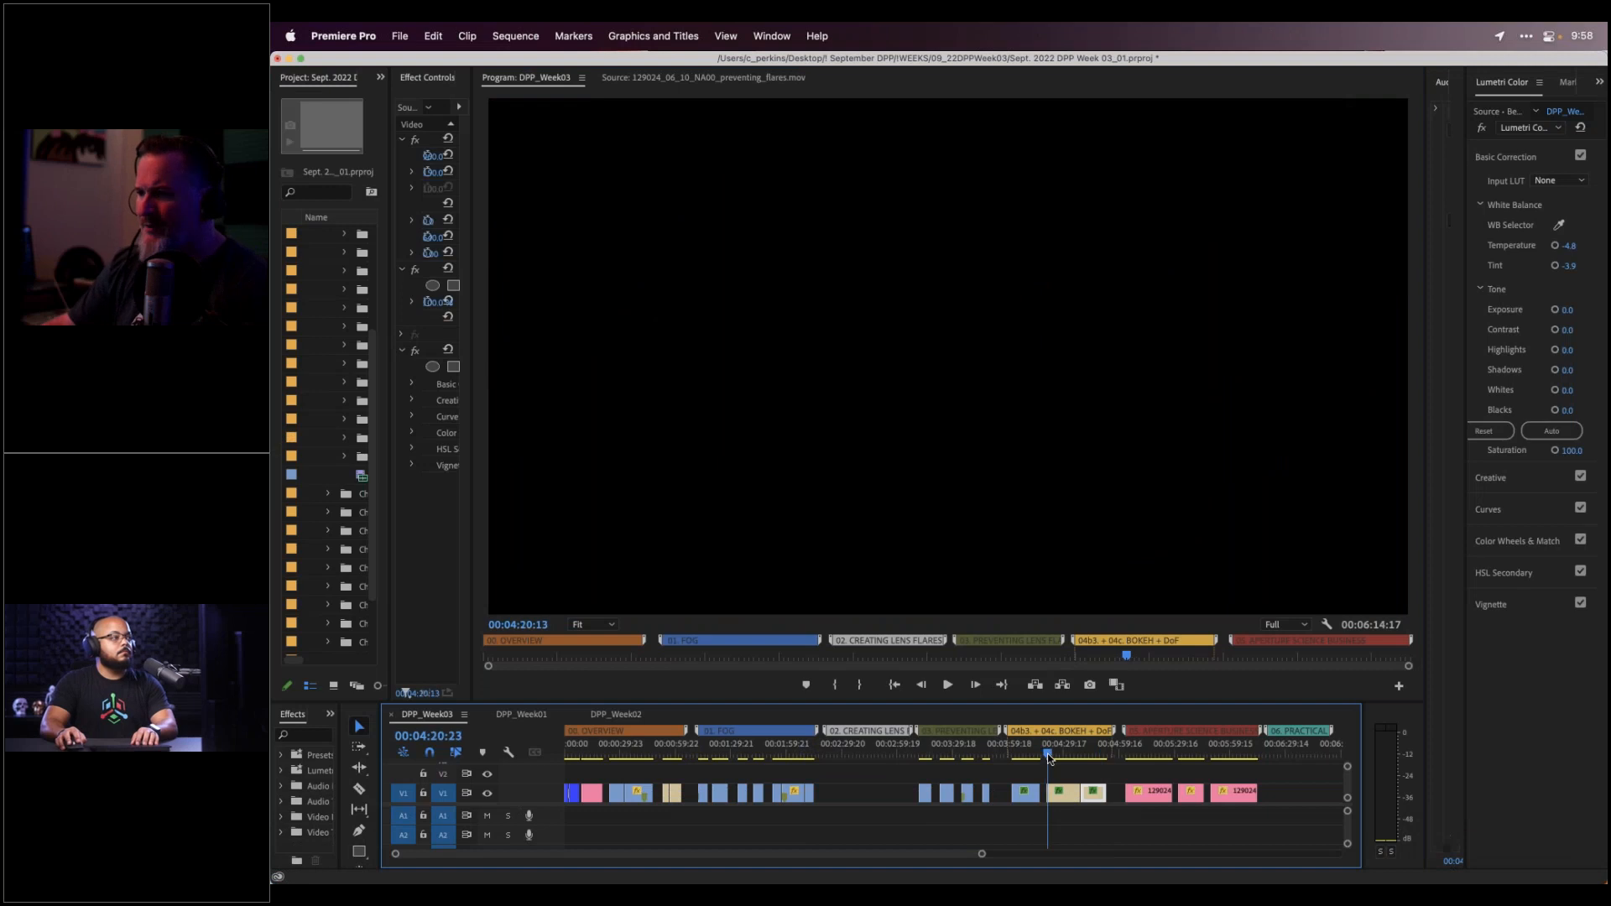
{"action": "left_click", "coordinate": [1015, 755]}
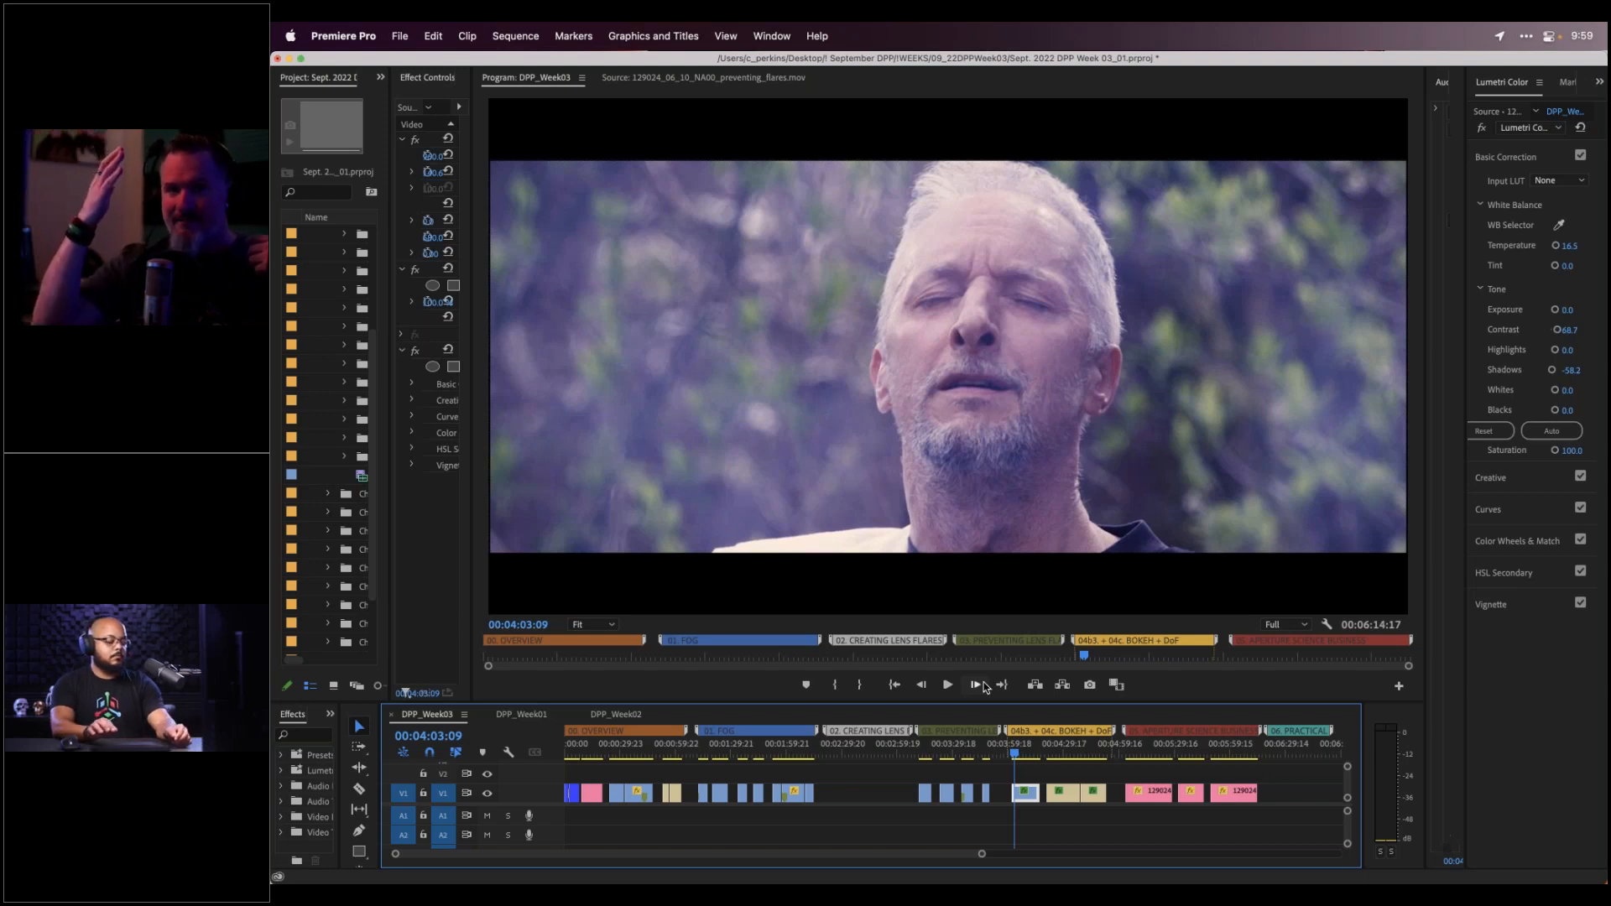
Scrub the aperture clip to f/11.3, then jump to the f-stops slide at 00:05:03:15
{"action": "left_click", "coordinate": [1015, 754]}
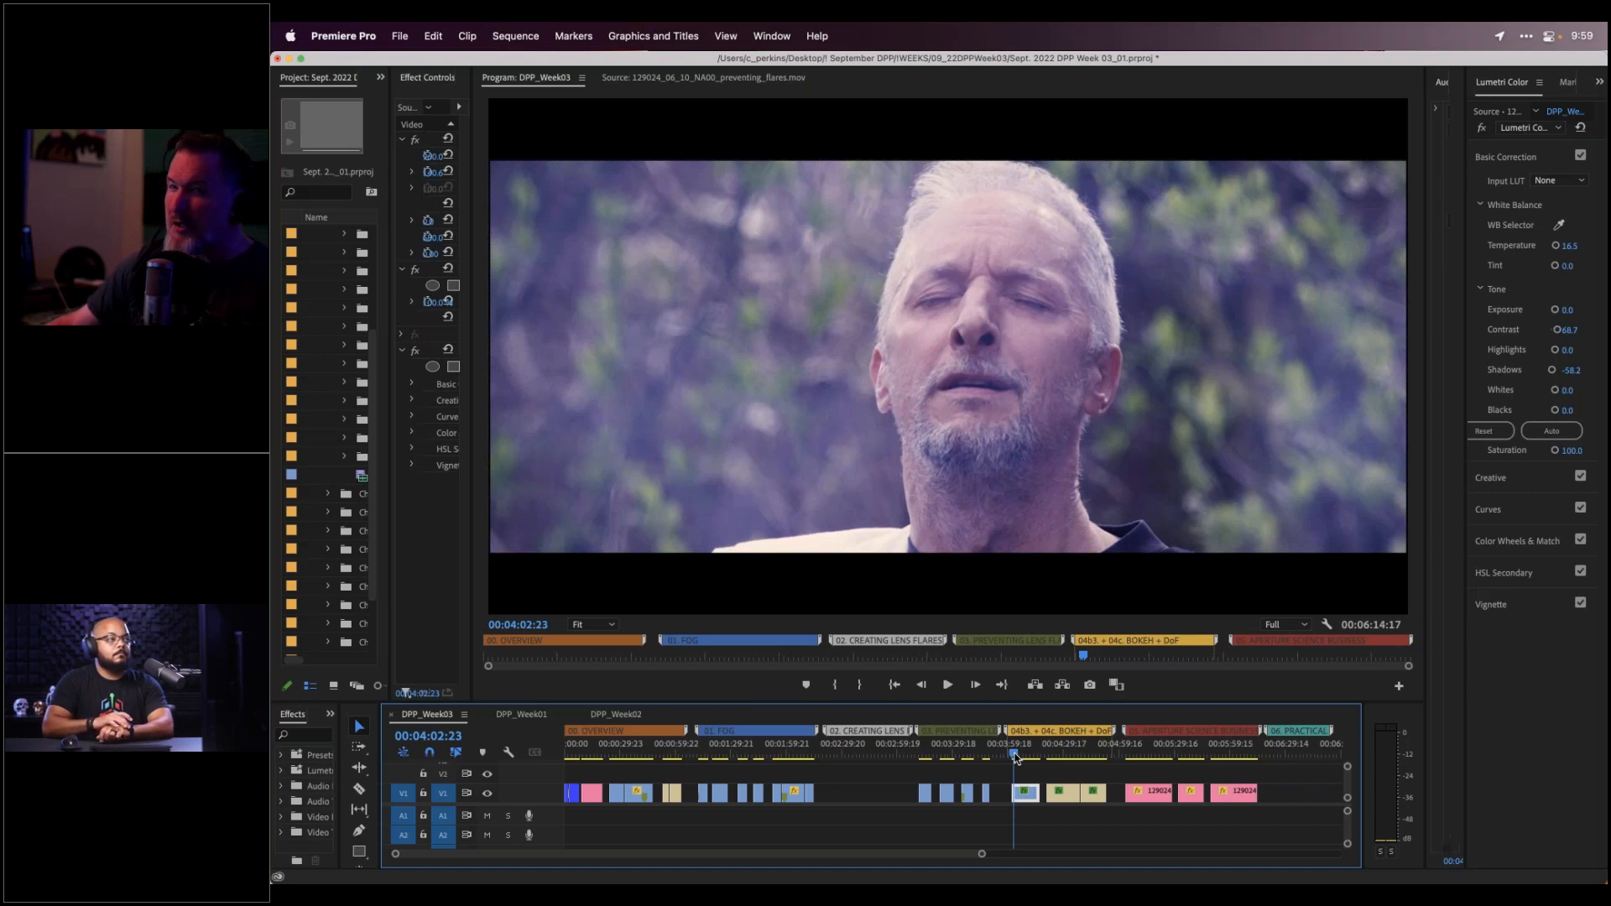
{"action": "left_click_drag", "start_coordinate": [1017, 752], "coordinate": [1027, 755]}
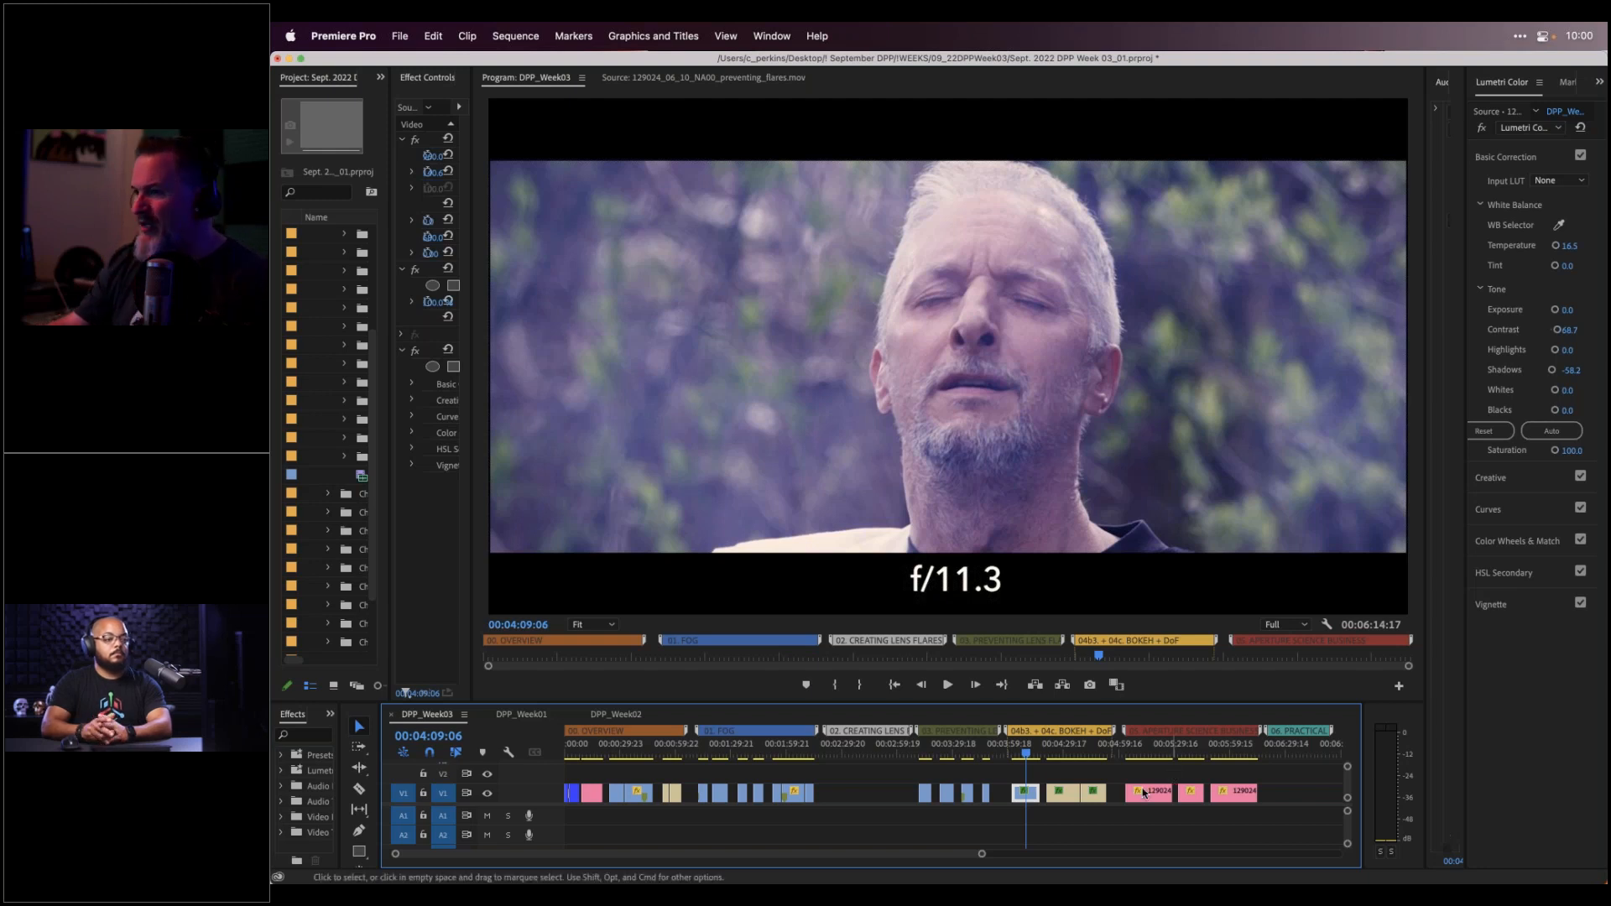
{"action": "scroll", "coordinate": [1115, 762], "scroll_direction": "right", "scroll_amount": 3}
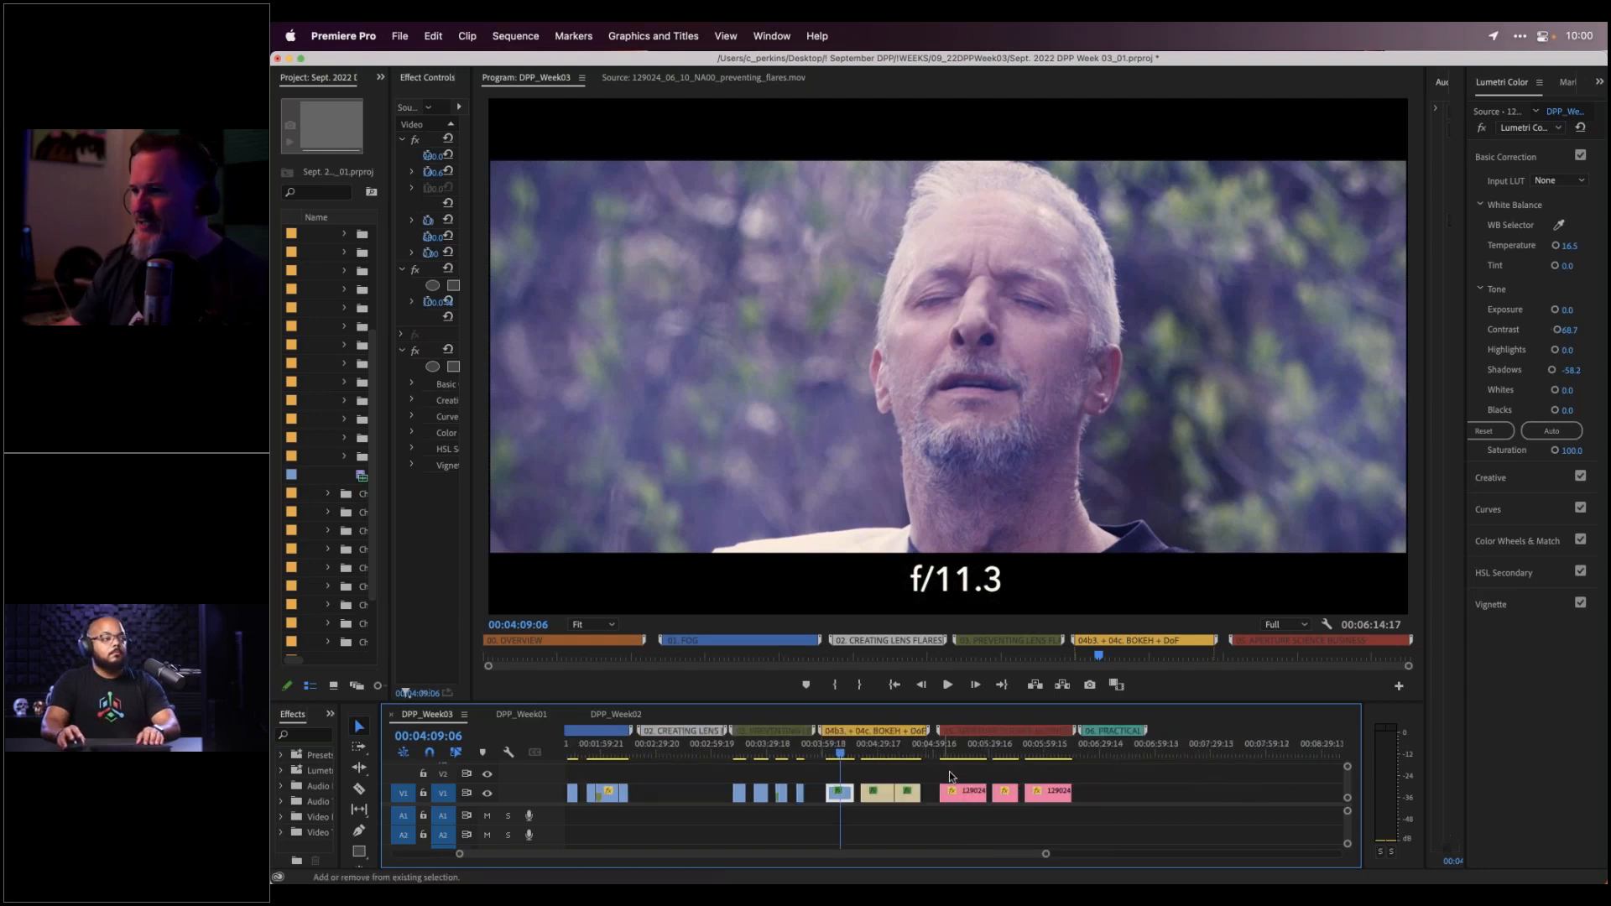
{"action": "left_click", "coordinate": [941, 755]}
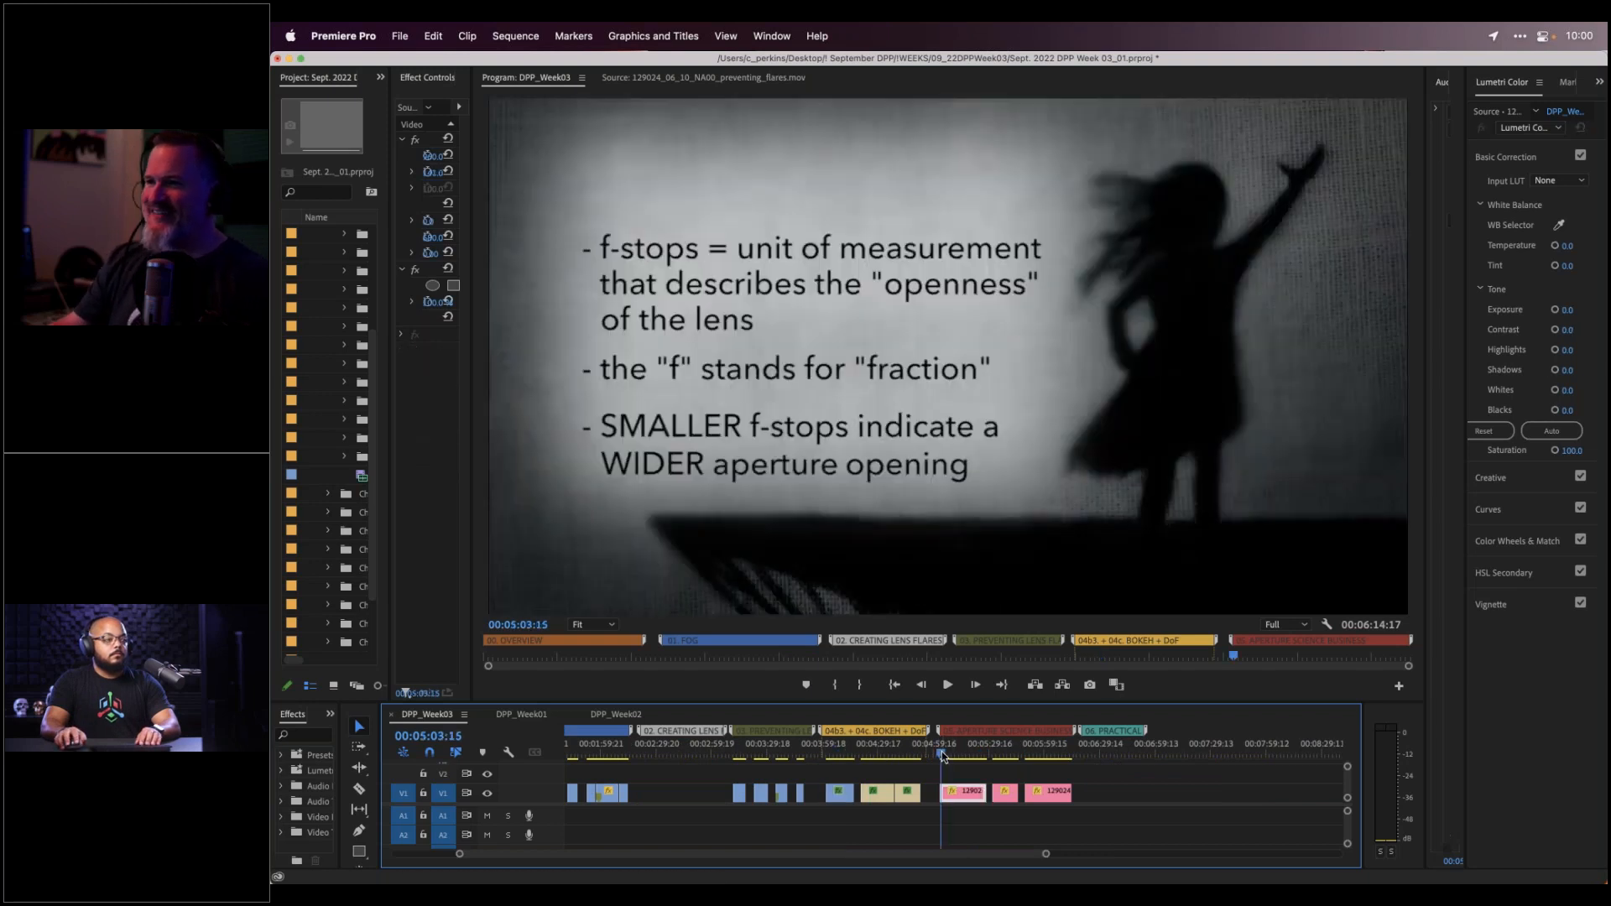
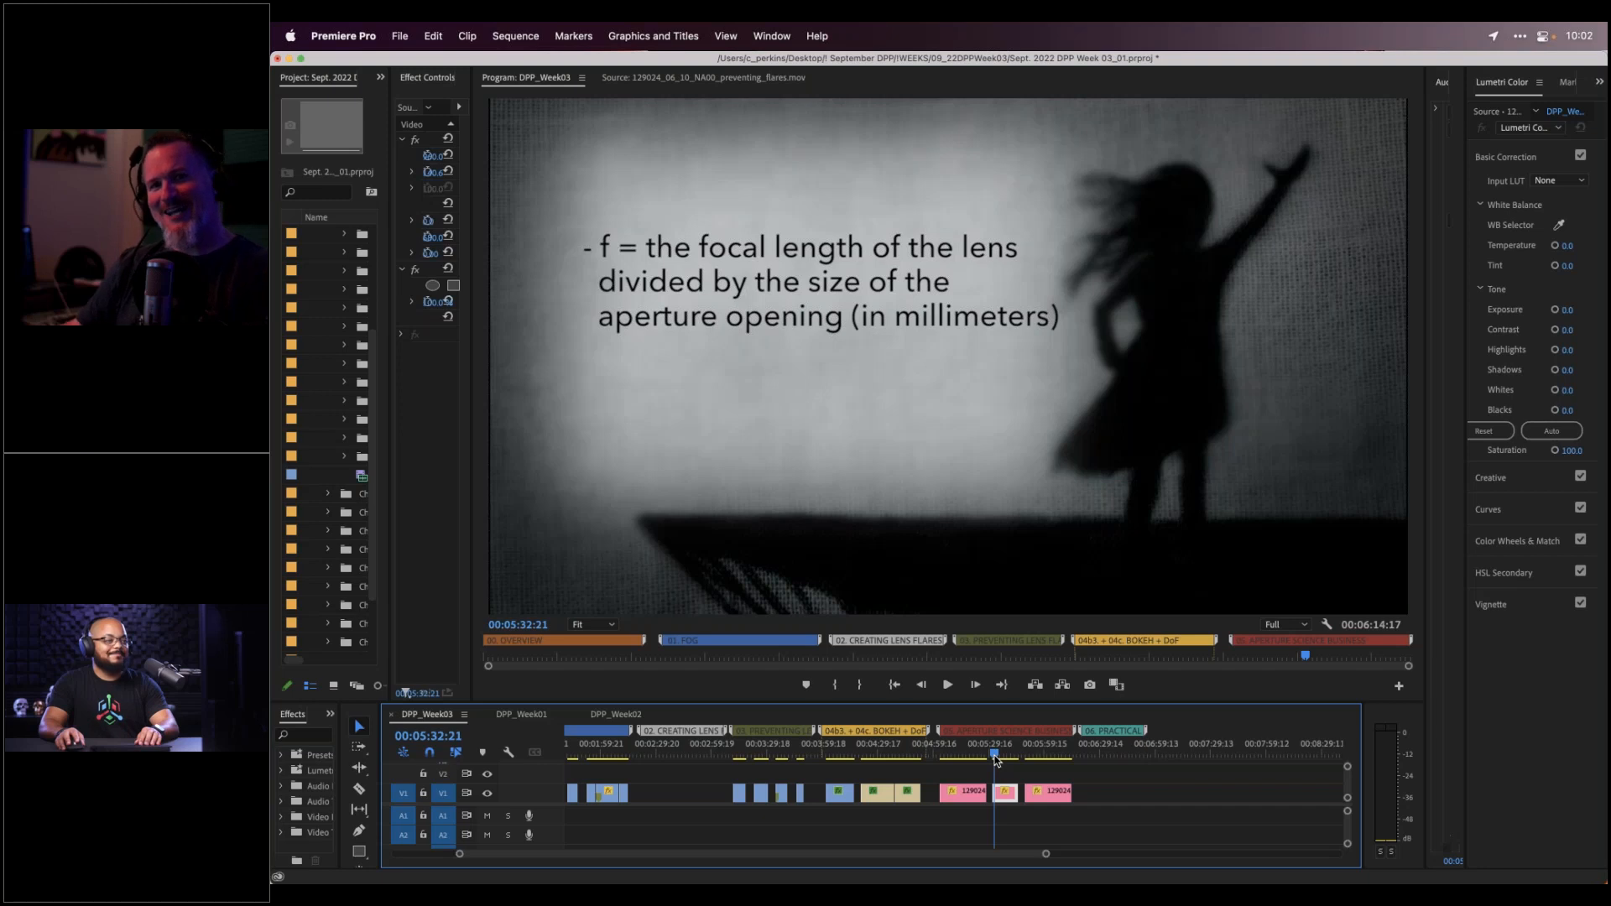
Play the sequence past the f-stop definition slide and stop on the '100mm lens (÷)' slide
{"action": "key", "text": "space"}
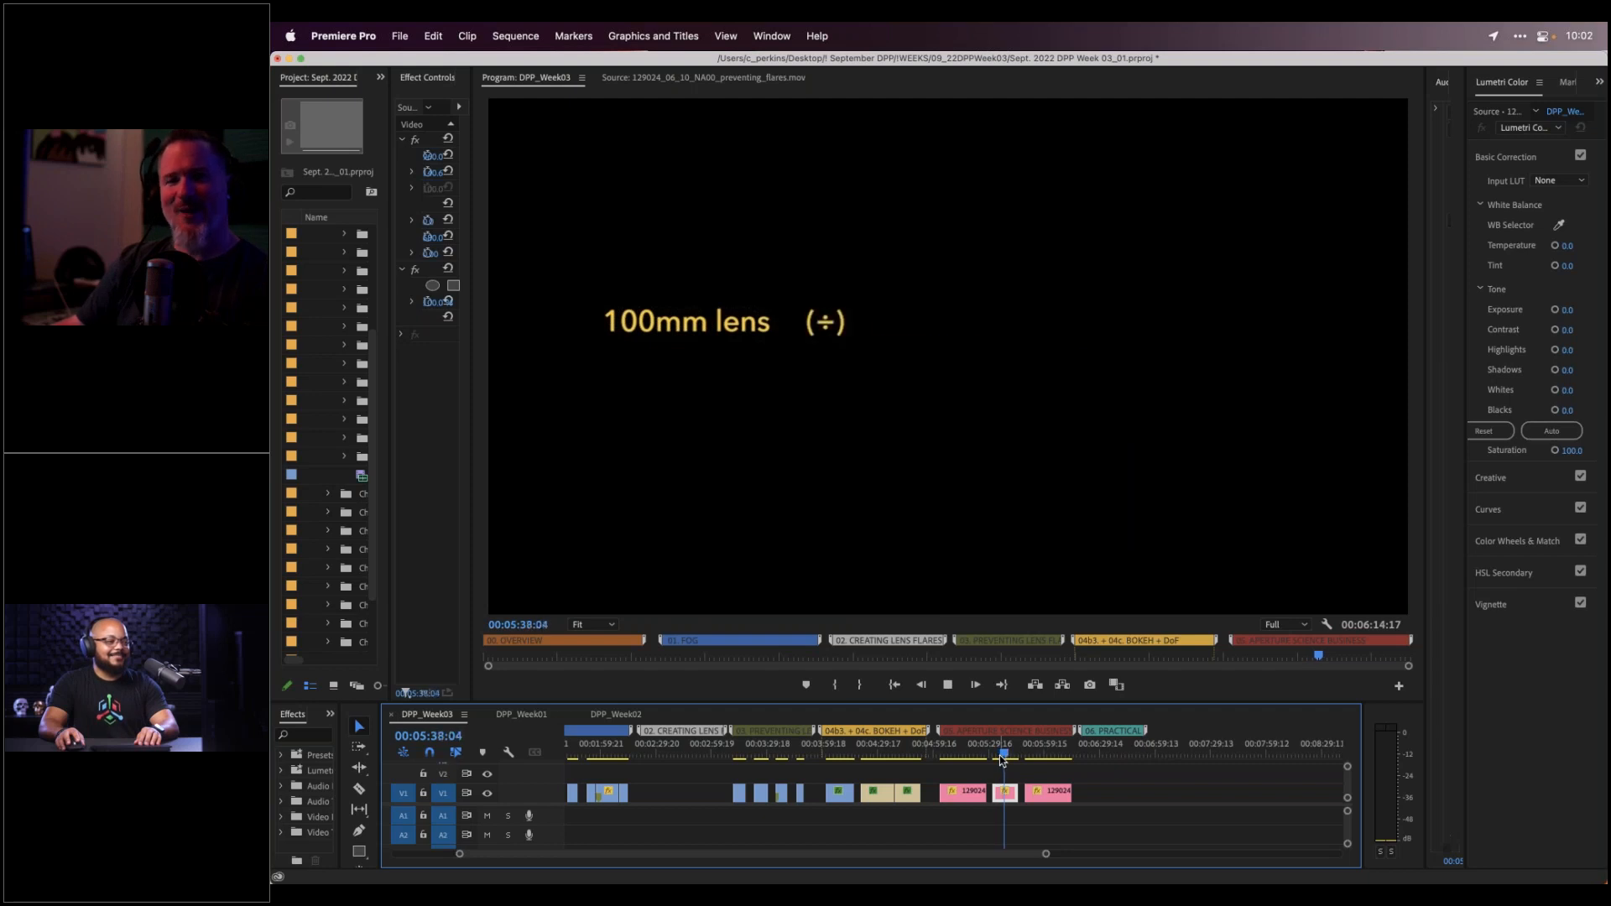
{"action": "key", "text": "space"}
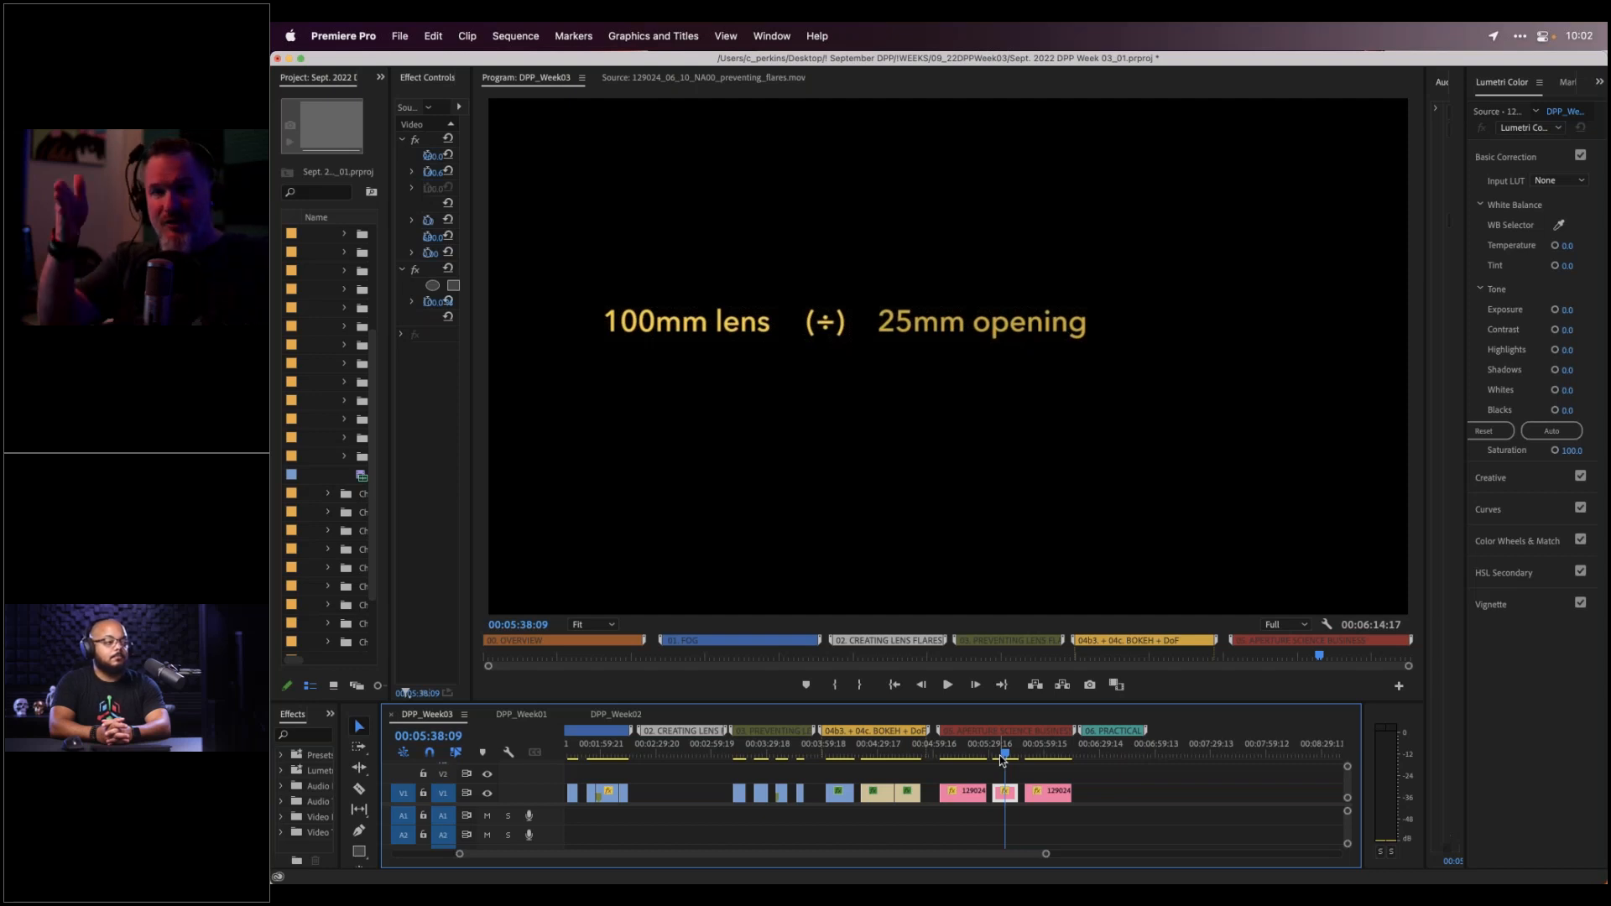
Play through the slide until 100mm ÷ 25mm = f/4 and 100mm ÷ 50mm = f/2 both show
{"action": "key", "text": "space"}
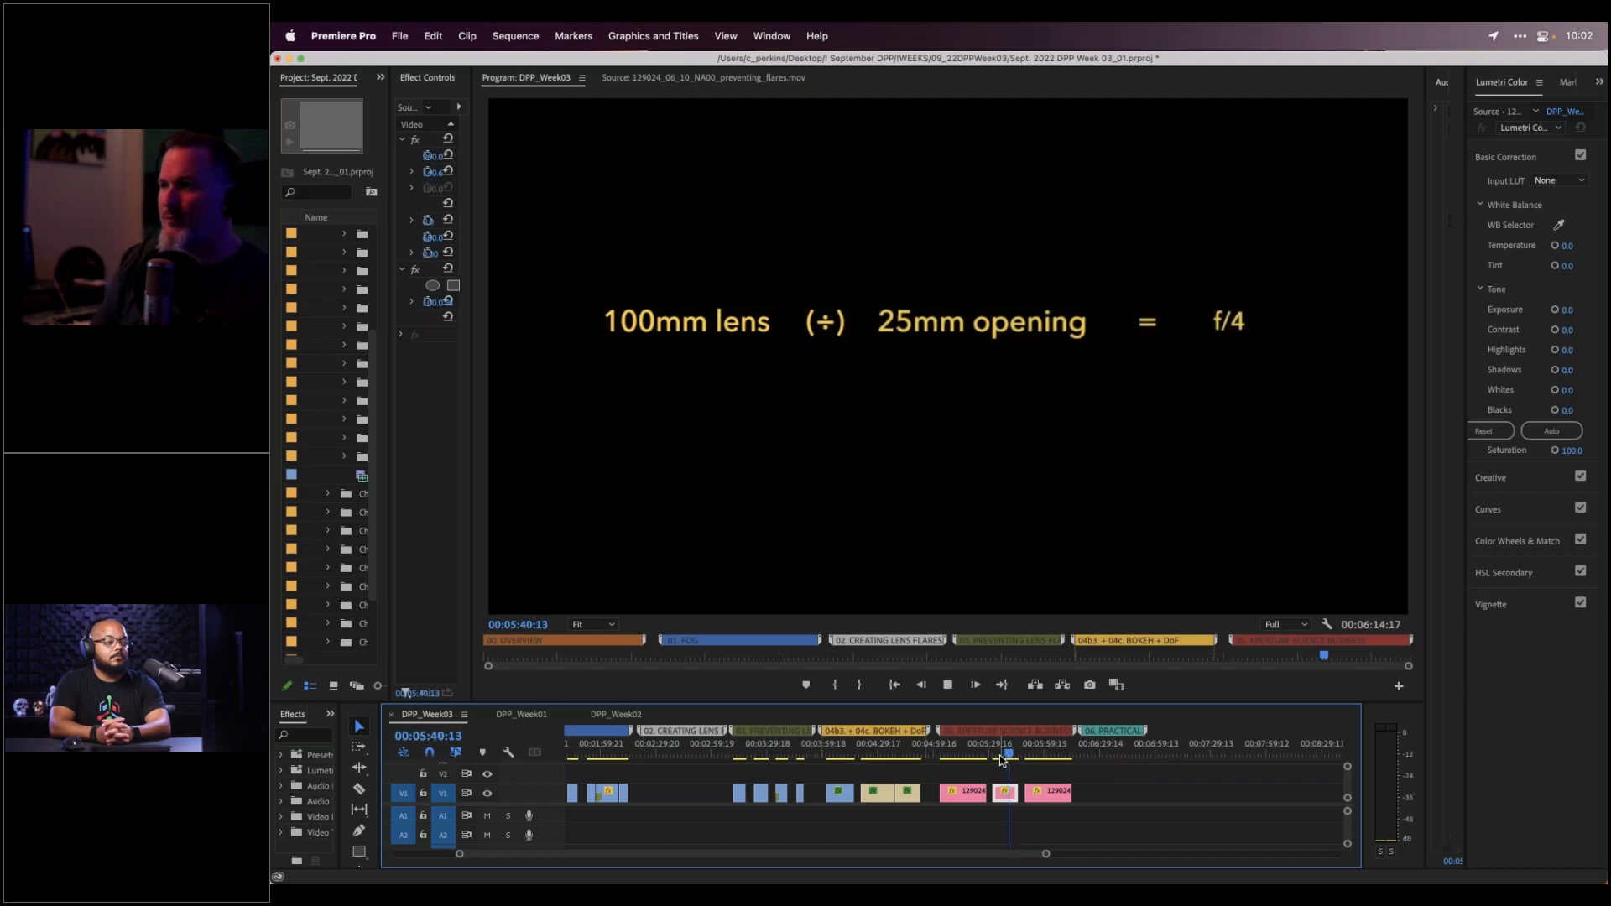
{"action": "key", "text": "space"}
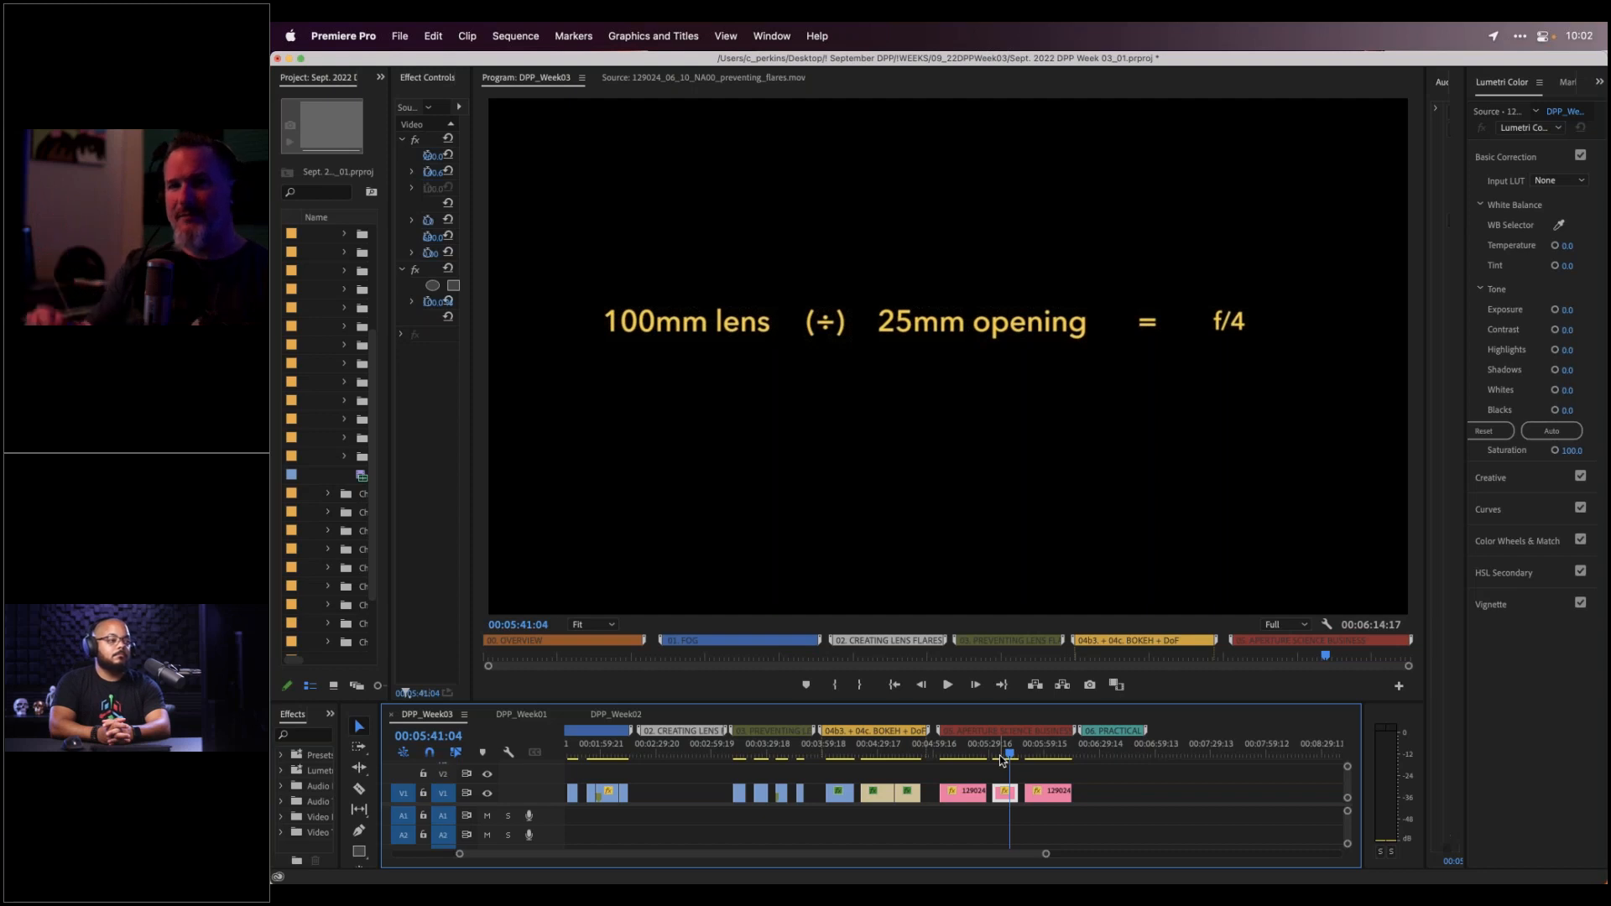
{"action": "key", "text": "space"}
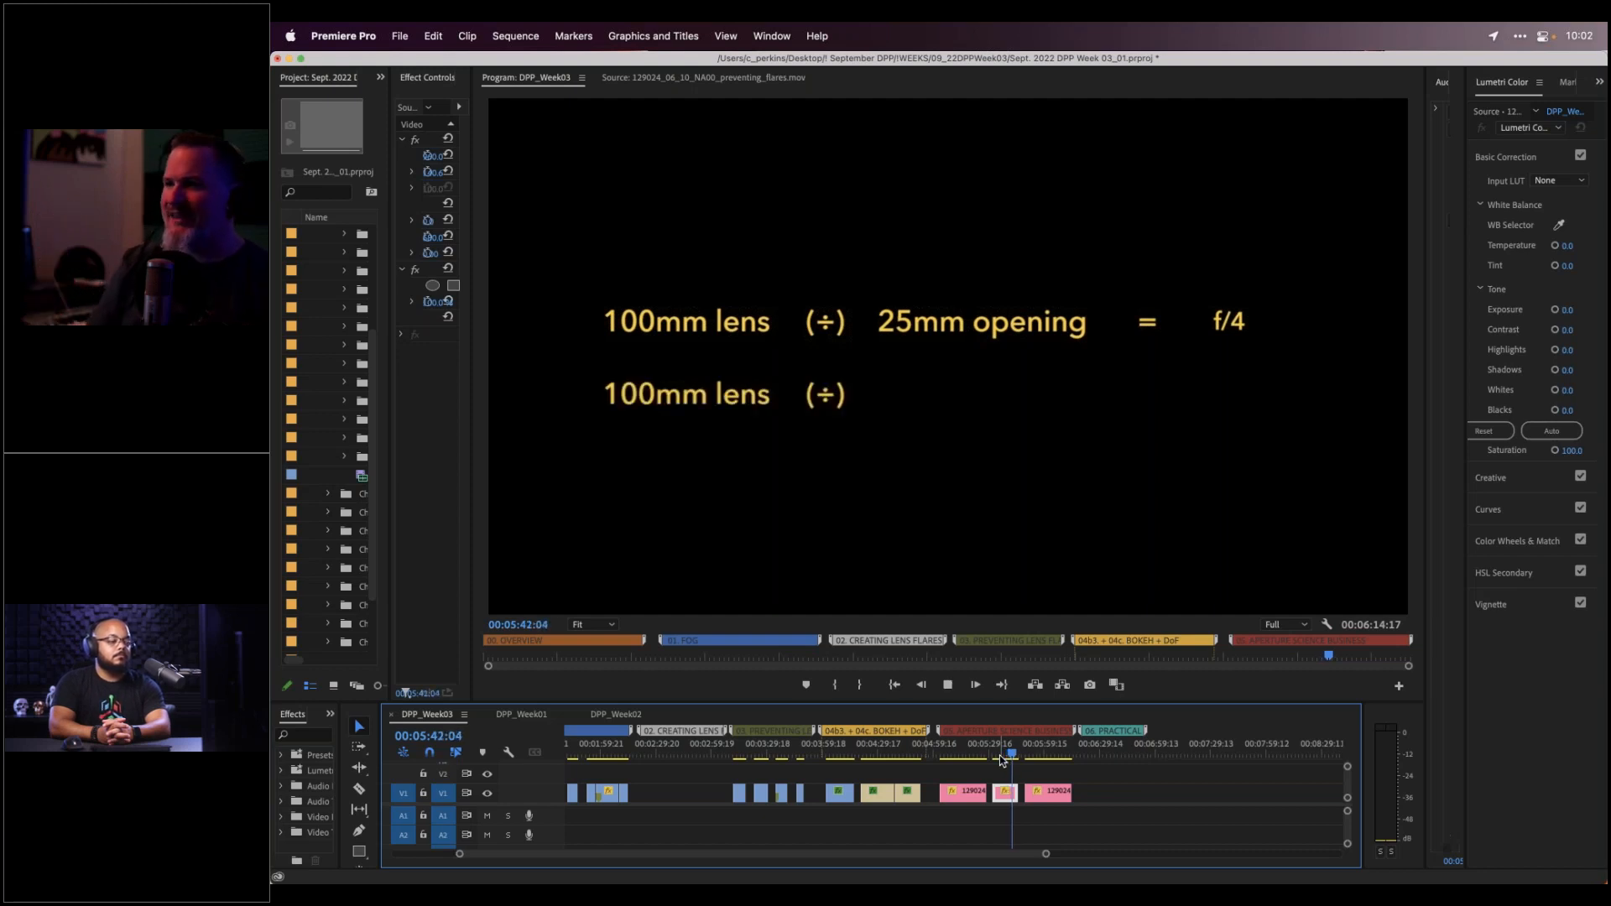
{"action": "key", "text": "space"}
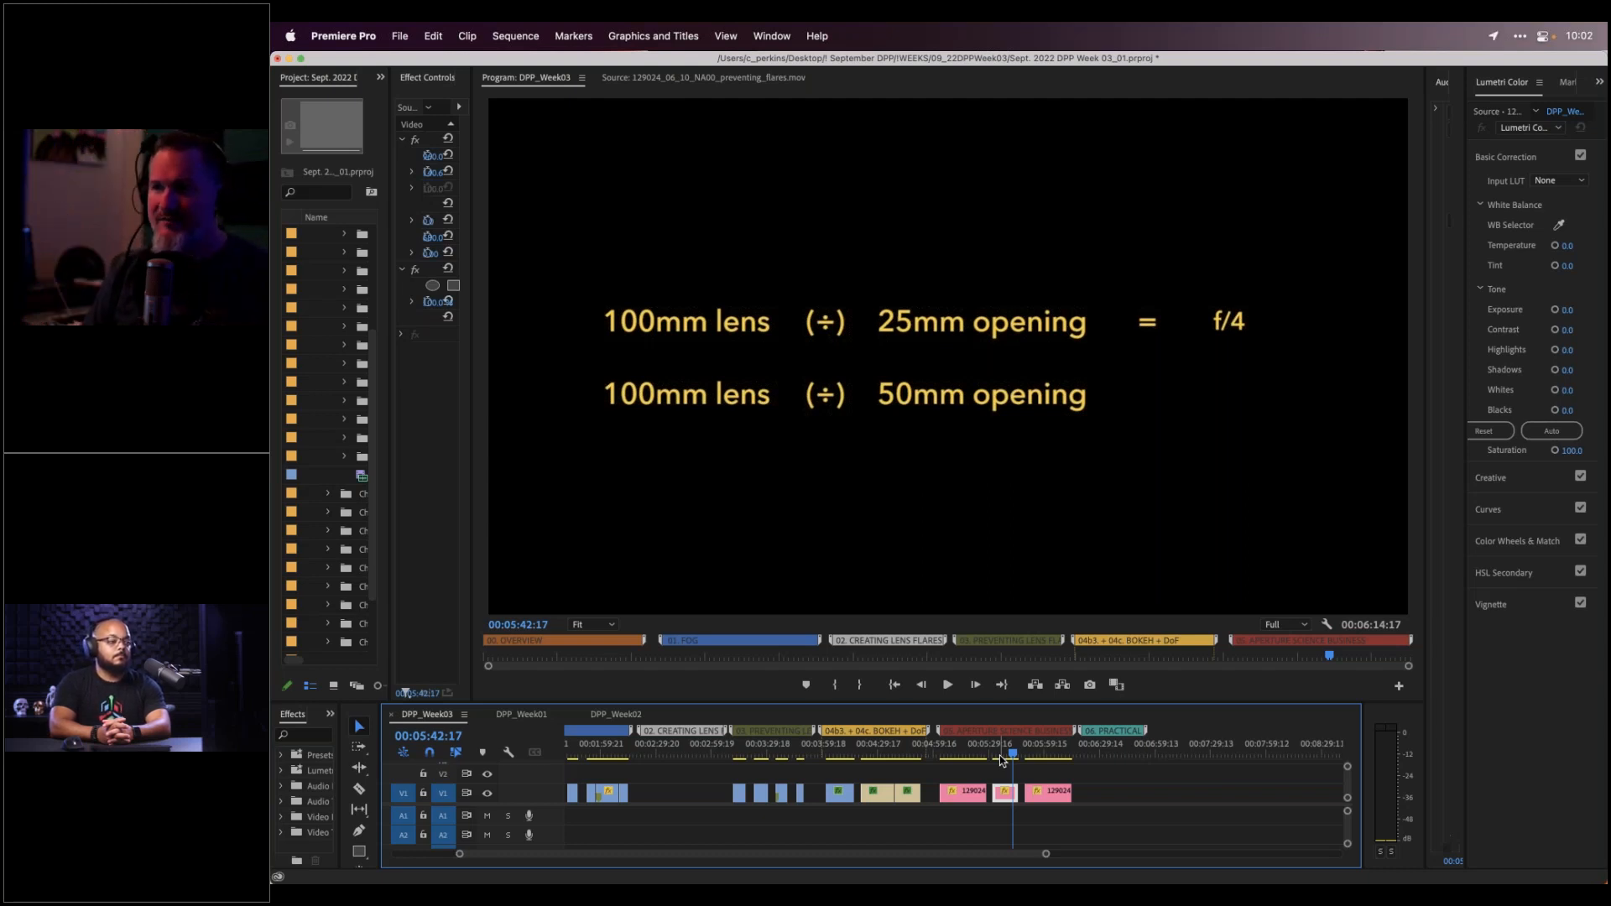
{"action": "key", "text": "space"}
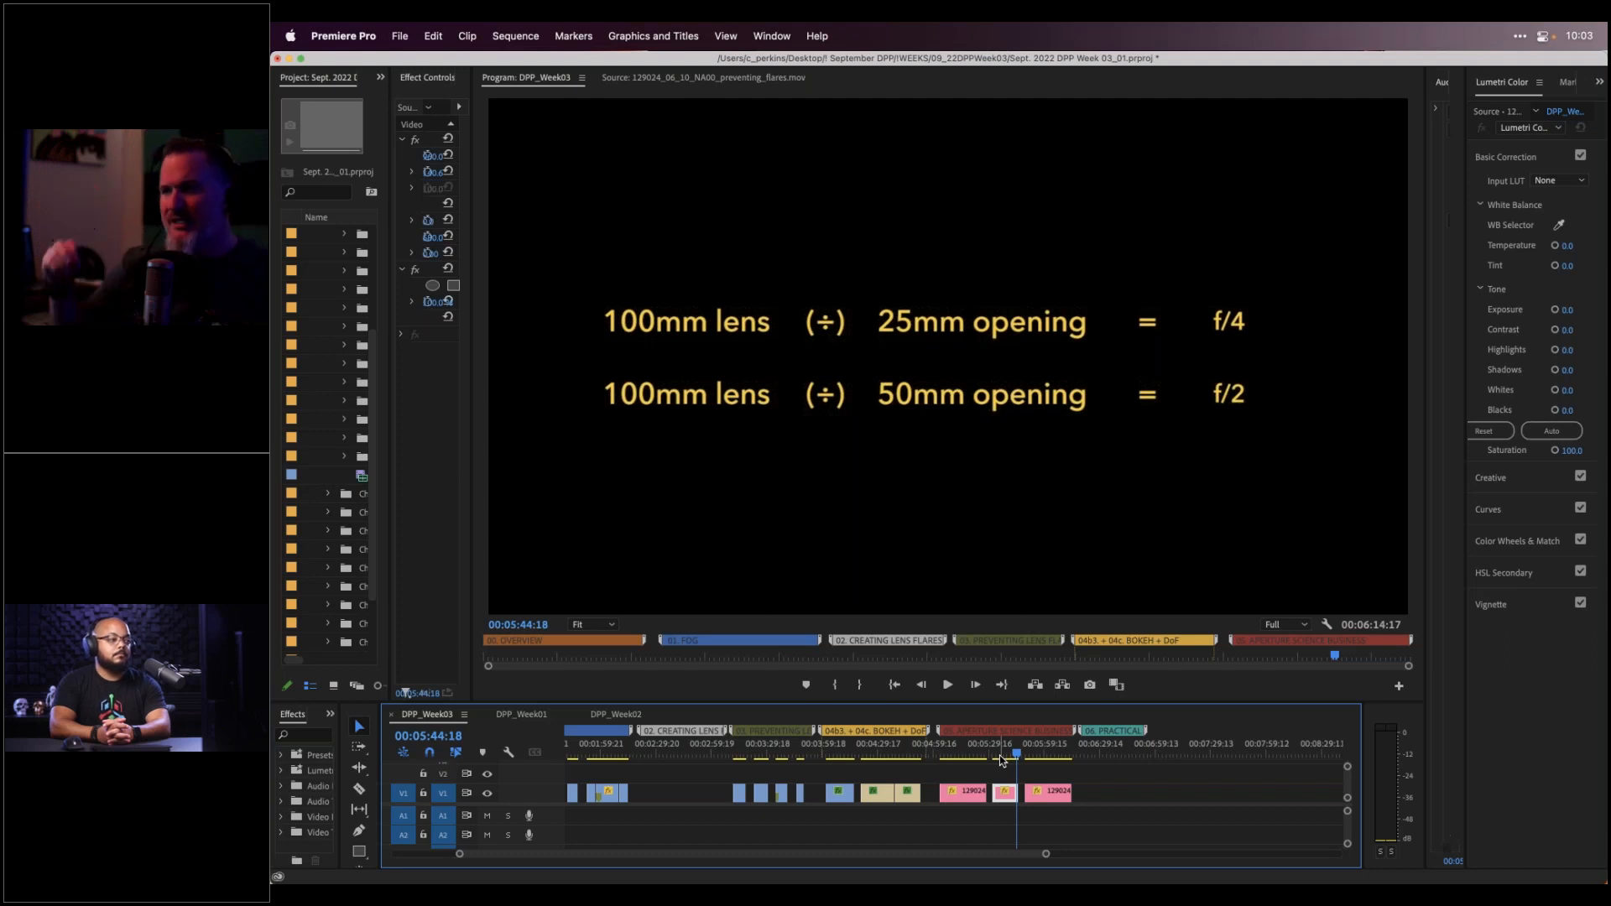
Move the playhead ahead to the f/1.4 vs f/2 slide at 00:05:52:14
{"action": "left_click_drag", "start_coordinate": [1021, 752], "coordinate": [1031, 752]}
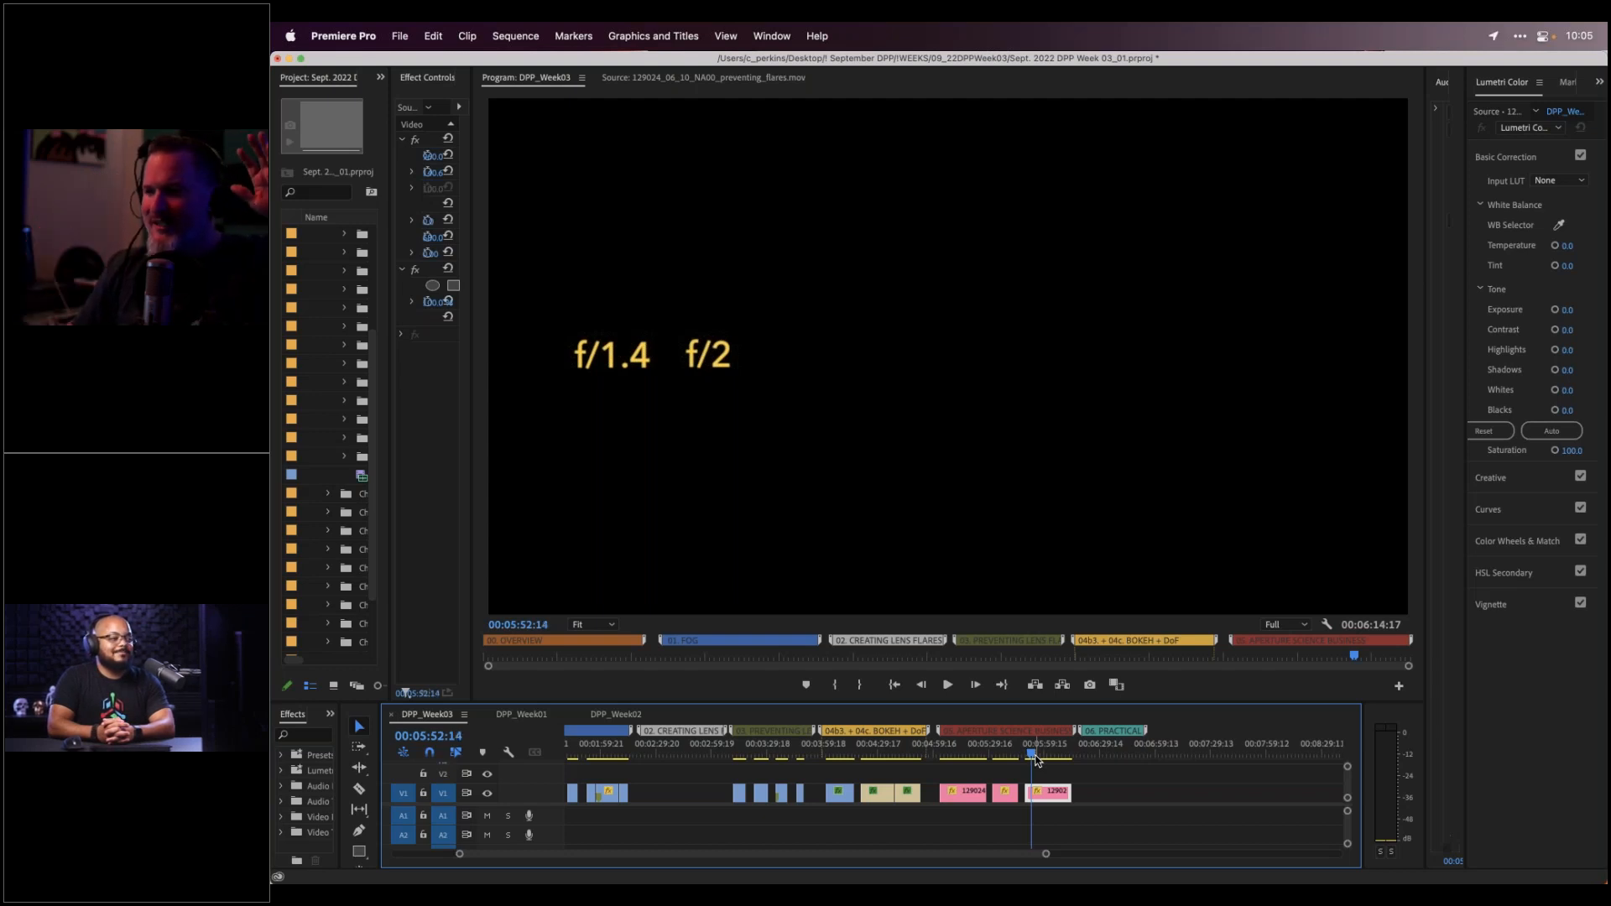
Play the f-stop scale animation from f/1.4 to f/16 with its arrows, then scroll the timeline left
{"action": "key", "text": "space"}
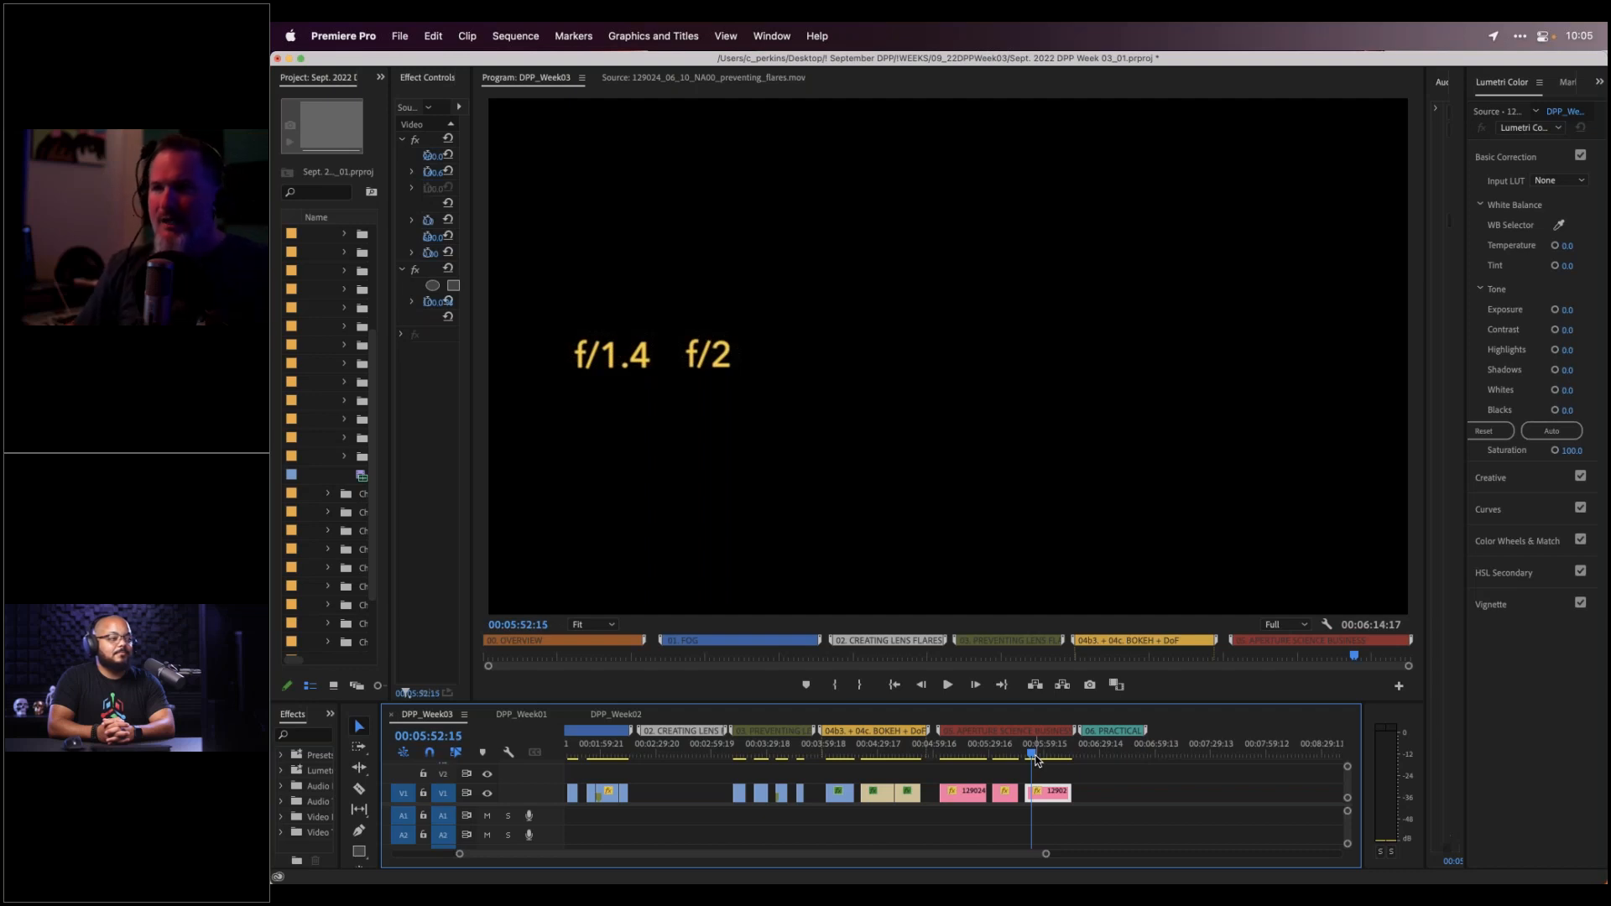
{"action": "key", "text": "Right"}
{"action": "key", "text": "Right"}
{"action": "key", "text": "Right"}
{"action": "key", "text": "Right"}
{"action": "key", "text": "Right"}
{"action": "key", "text": "Right"}
{"action": "key", "text": "space"}
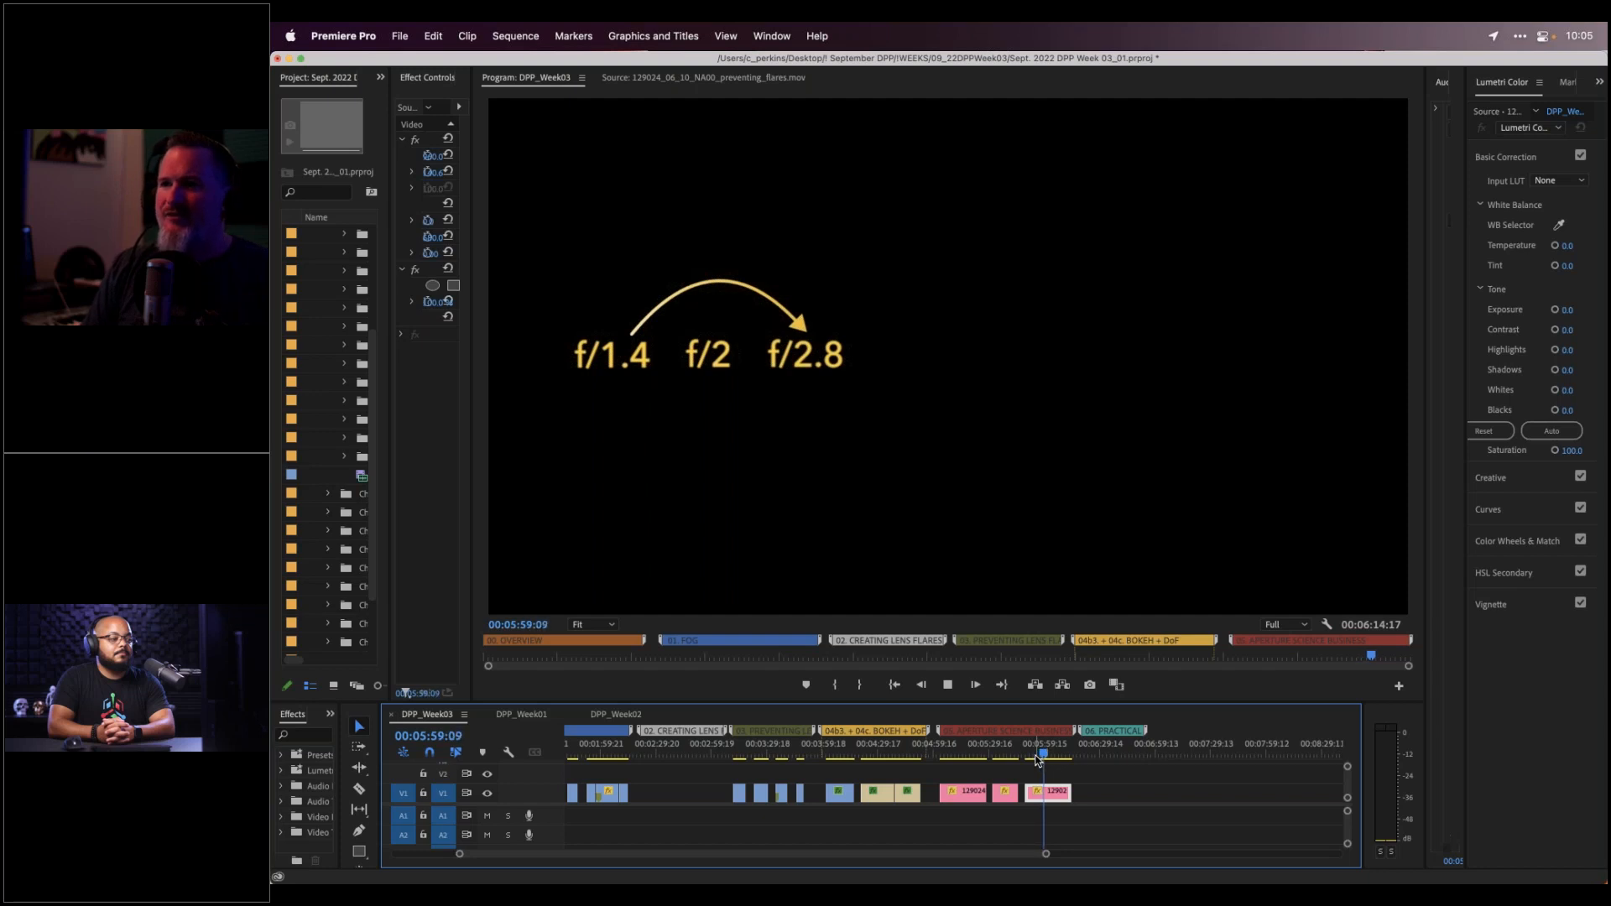
{"action": "key", "text": "space"}
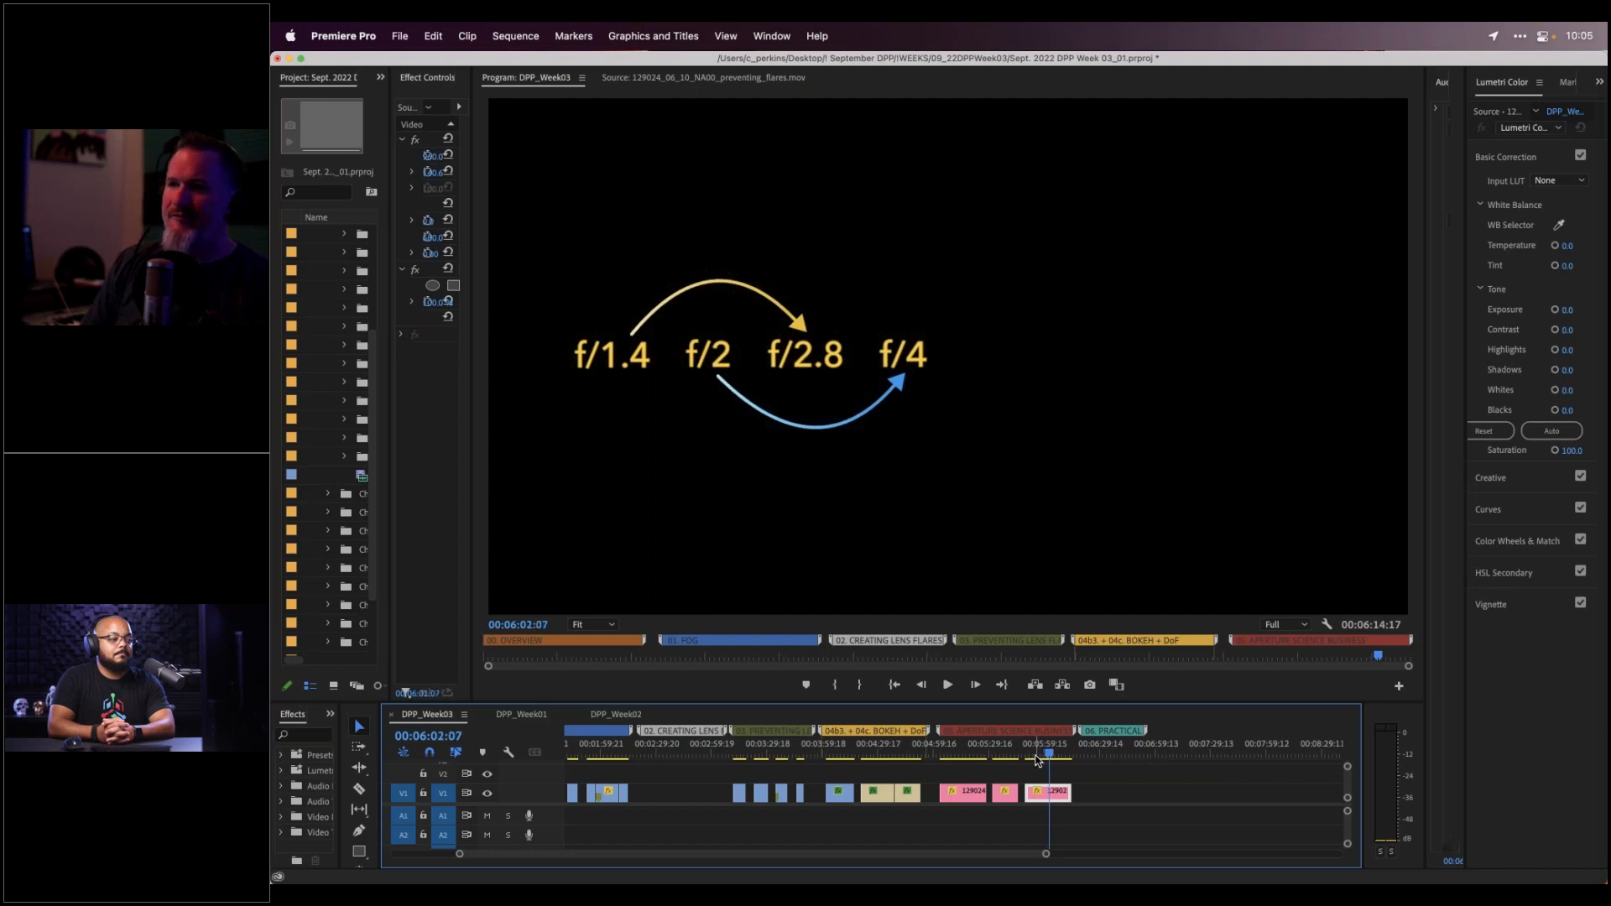
{"action": "key", "text": "Right"}
{"action": "key", "text": "Right"}
{"action": "key", "text": "Right"}
{"action": "key", "text": "Right"}
{"action": "key", "text": "Right"}
{"action": "key", "text": "Right"}
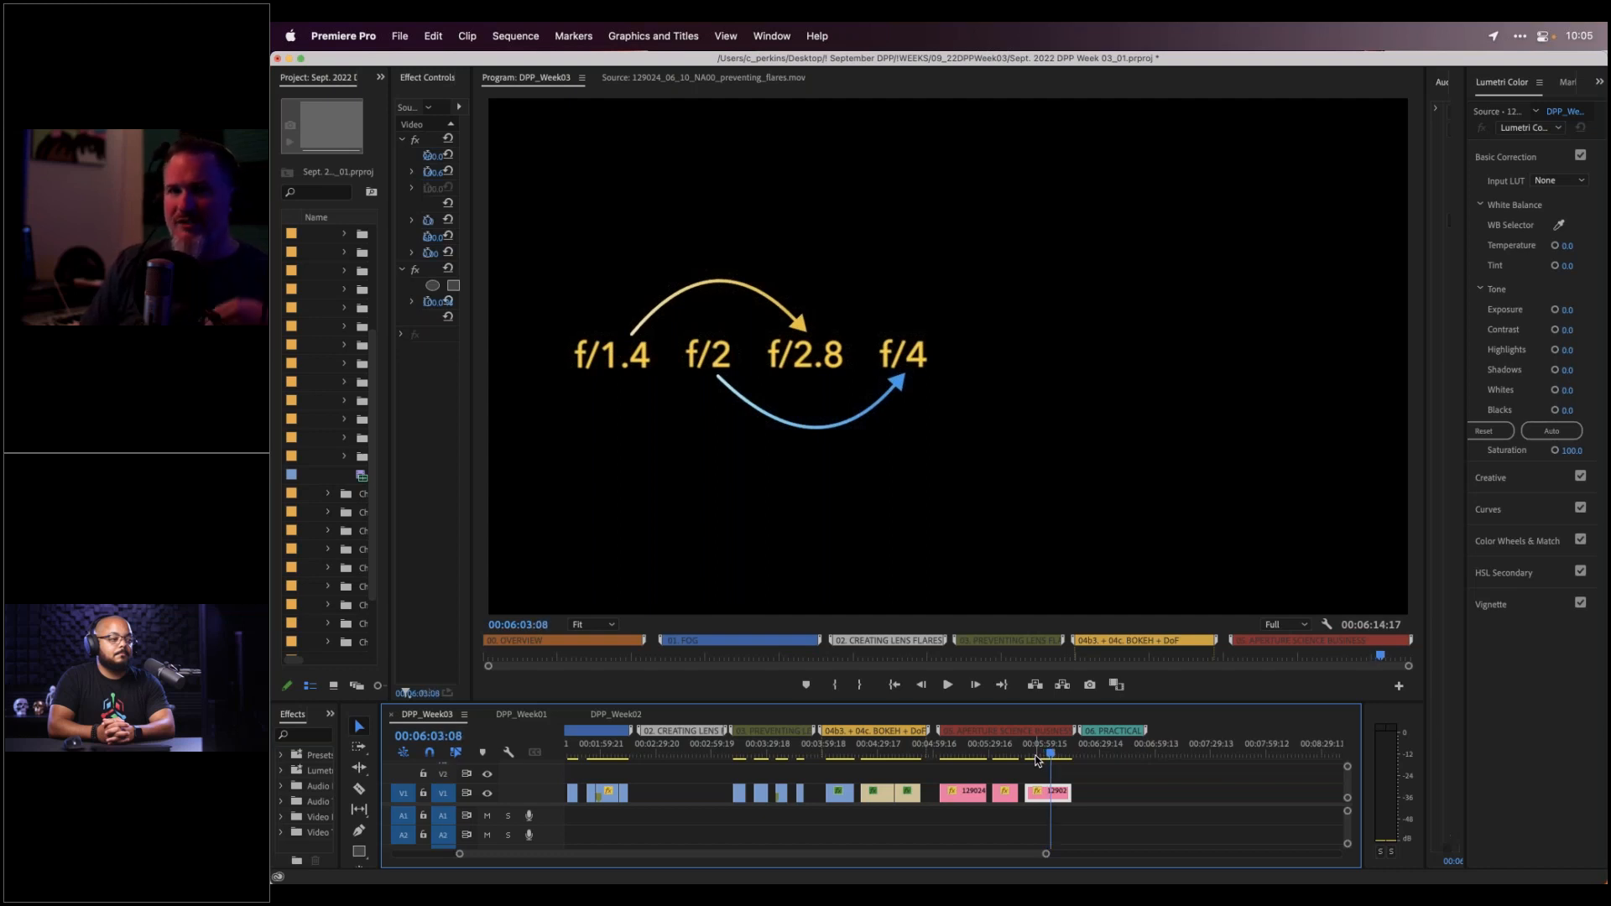
{"action": "key", "text": "space"}
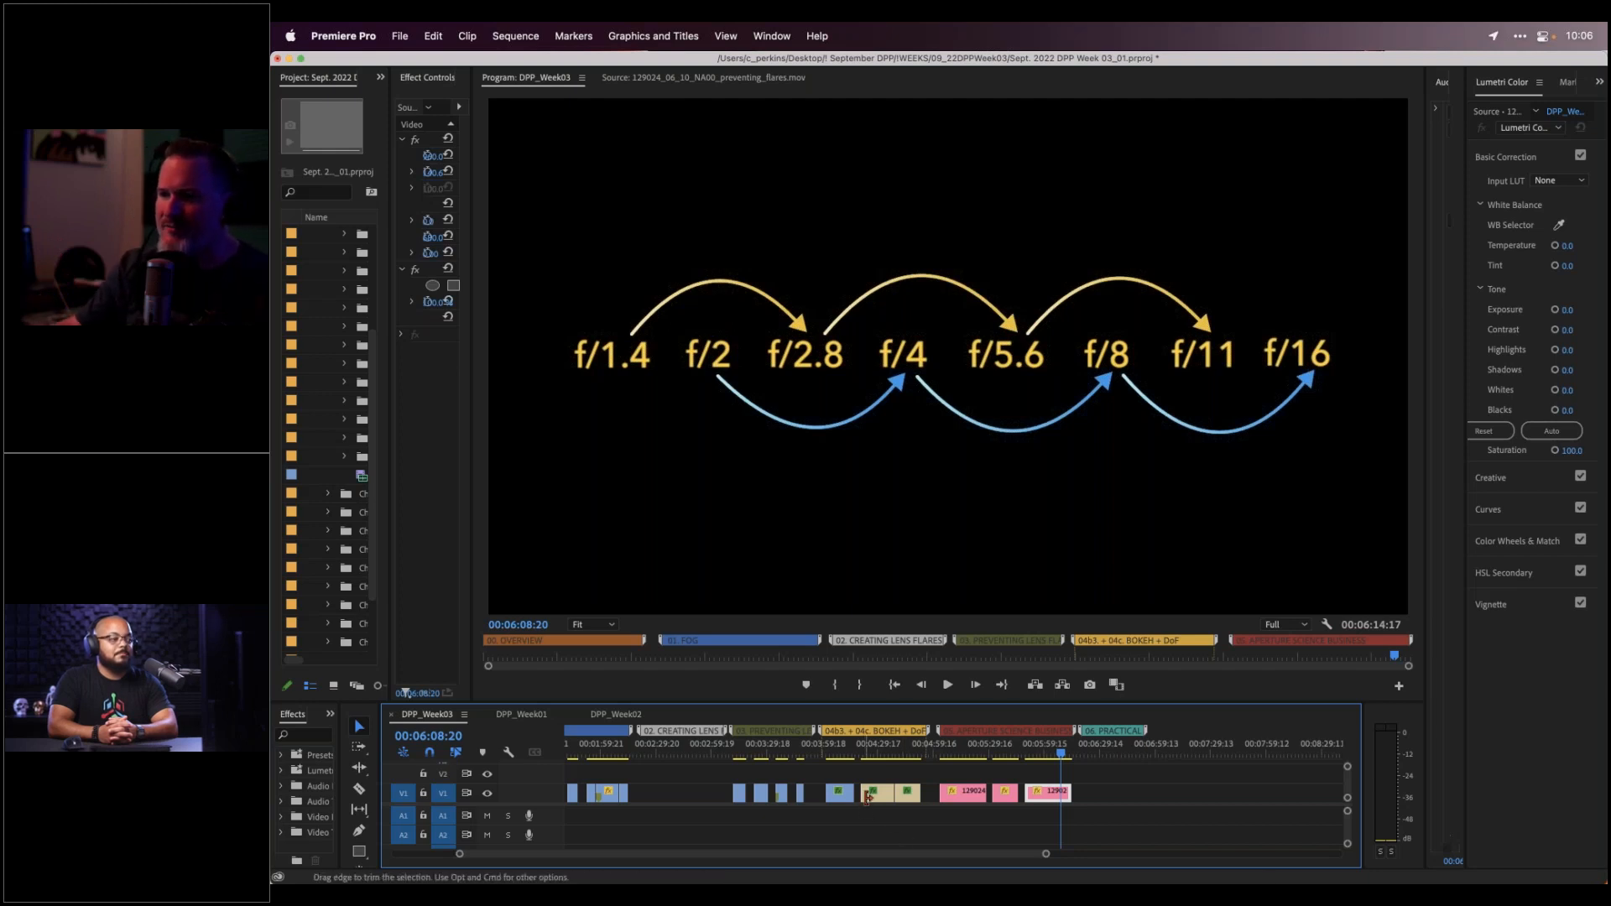
{"action": "scroll", "coordinate": [873, 797], "scroll_direction": "left", "scroll_amount": 3}
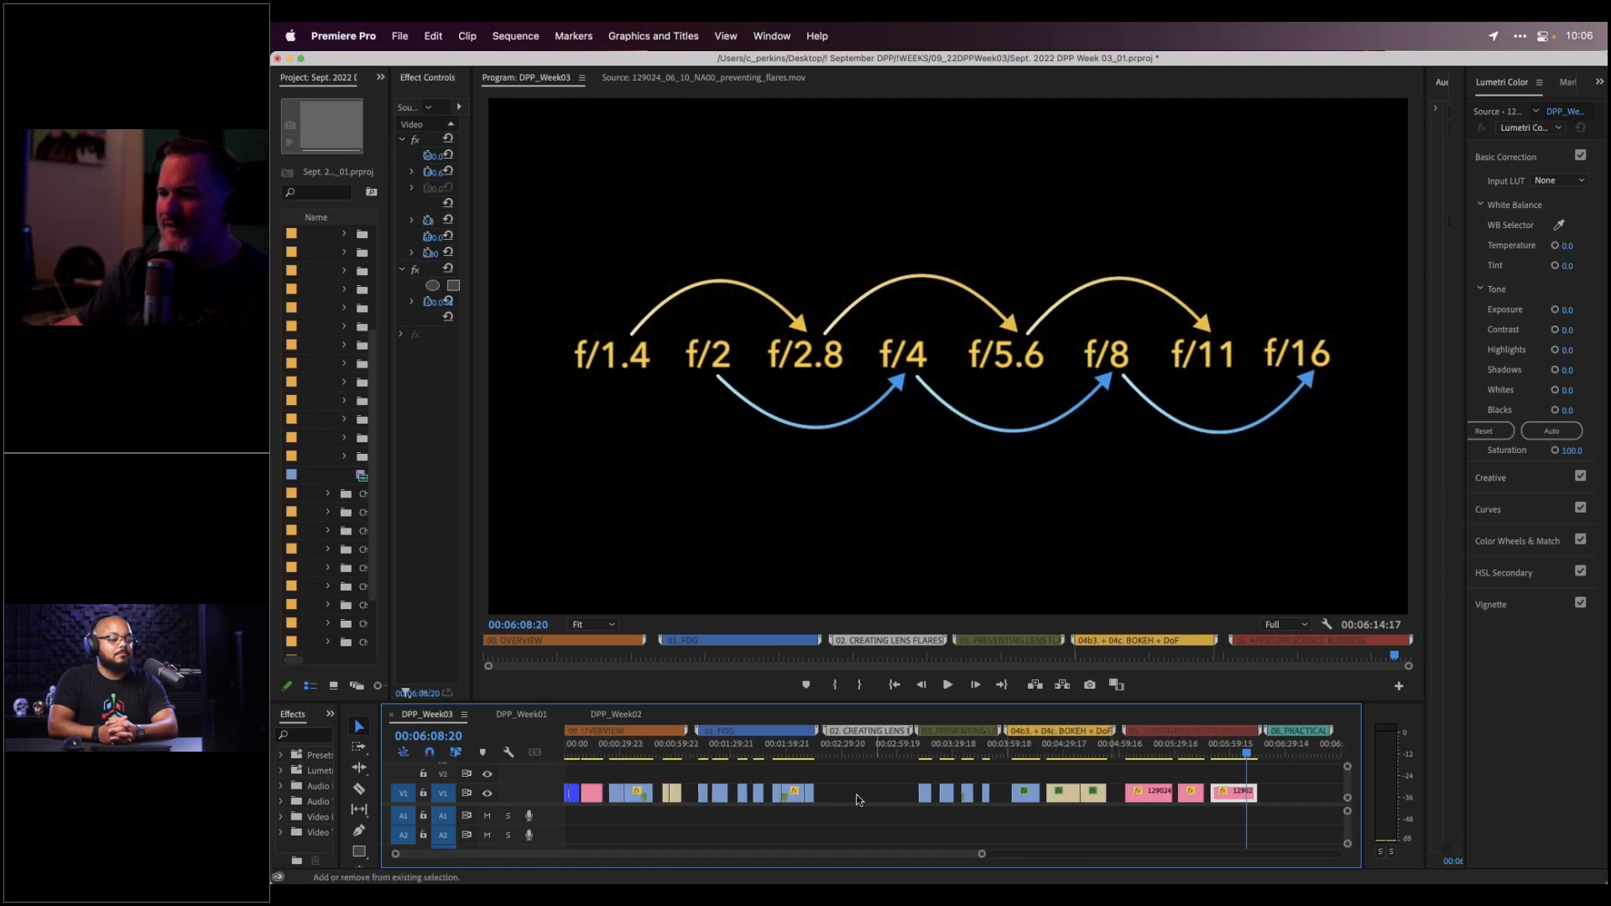
Park the playhead on the smiling-woman bokeh portrait clip at 00:01:00:15
{"action": "left_click", "coordinate": [668, 748]}
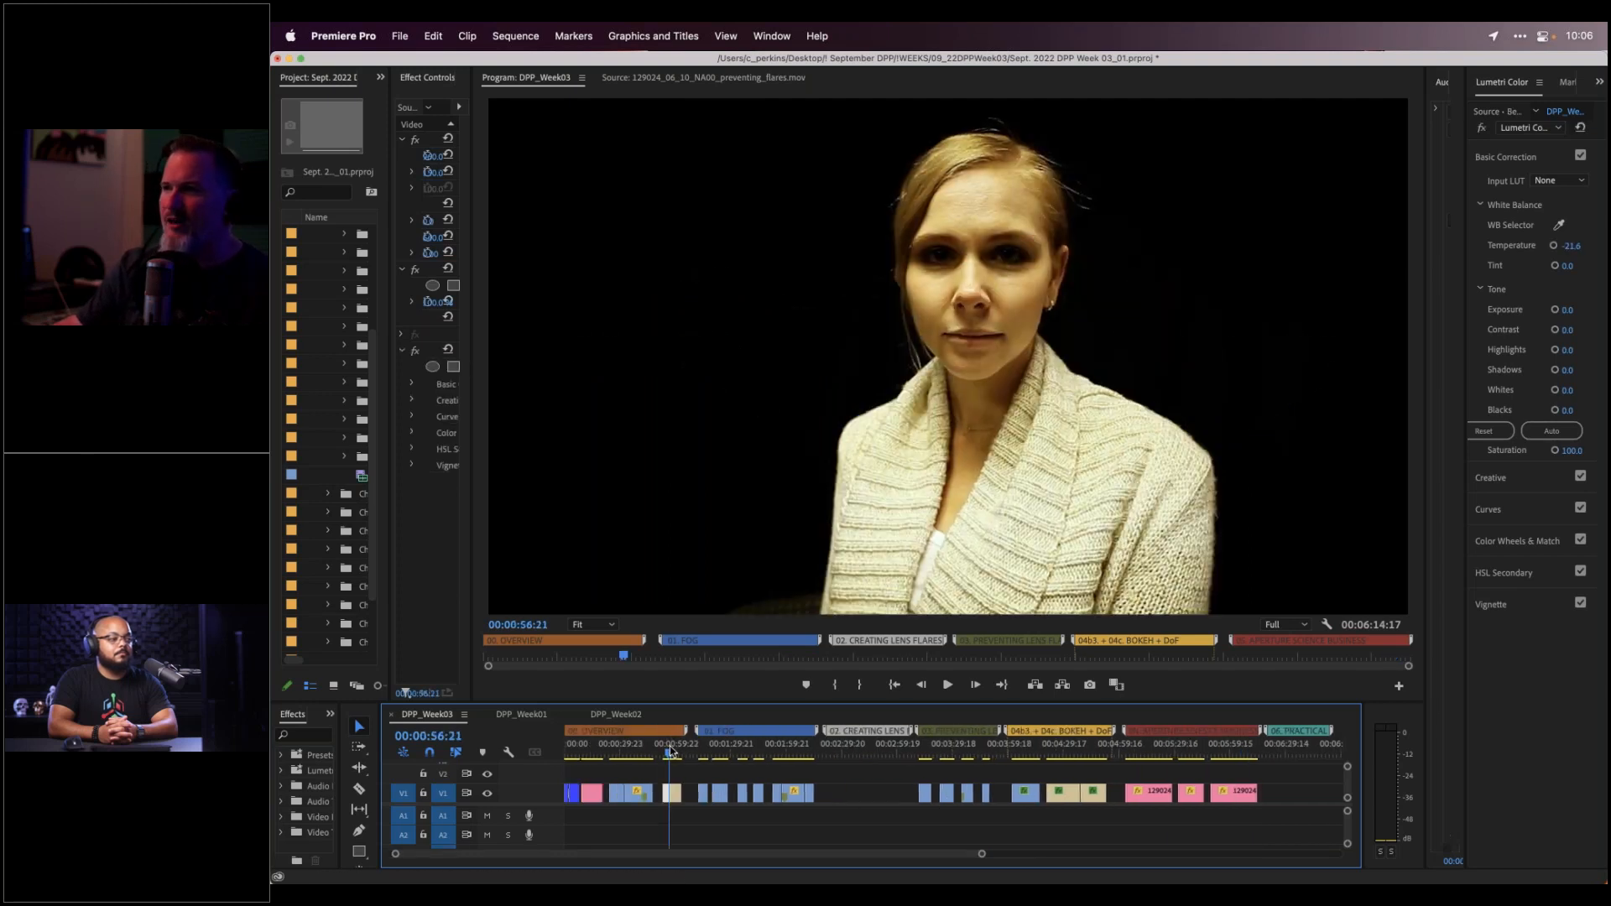
{"action": "left_click", "coordinate": [675, 747]}
{"action": "left_click_drag", "start_coordinate": [677, 747], "coordinate": [667, 751]}
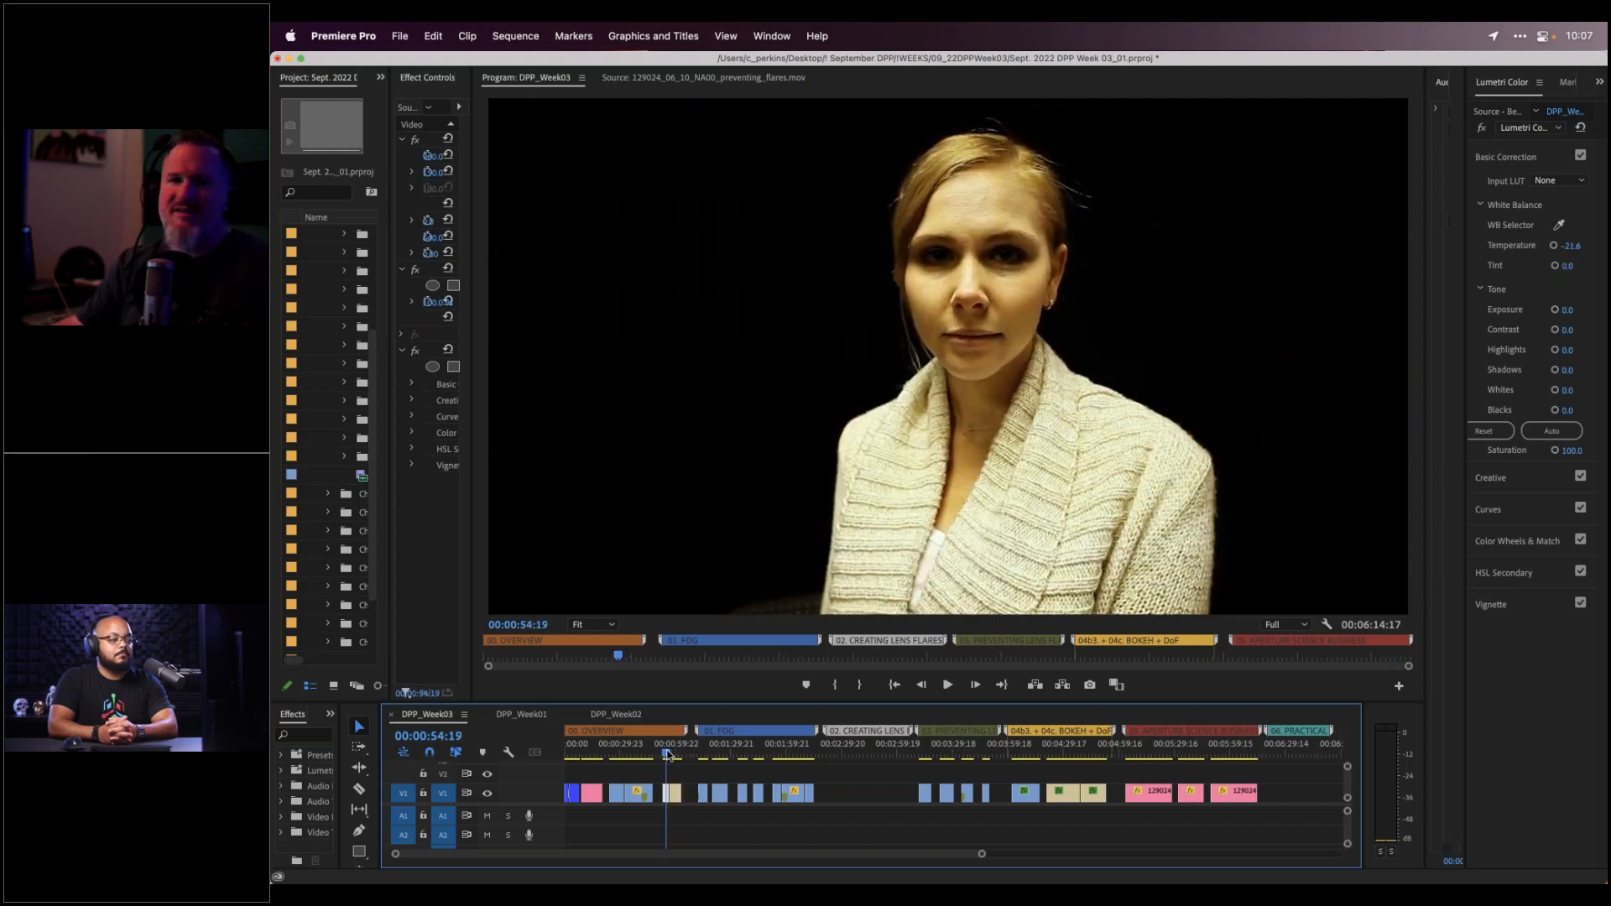
{"action": "left_click", "coordinate": [676, 751]}
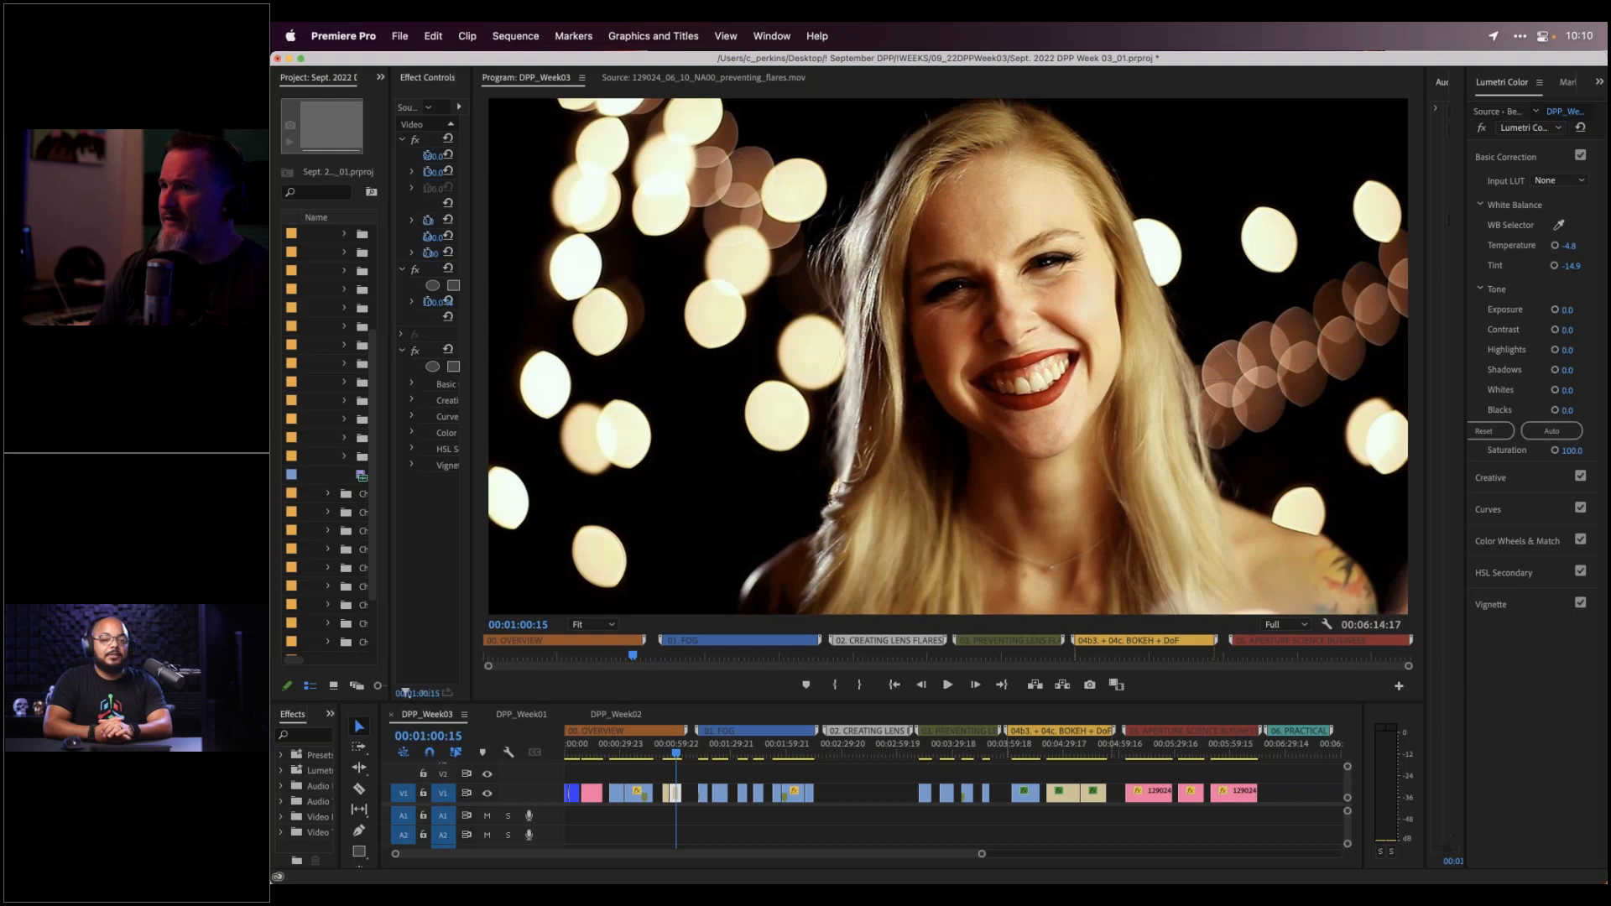
Bring Chrome's Maxon Training Team YouTube channel page, with its upcoming live streams, to the front
{"action": "mouse_move", "coordinate": [460, 868]}
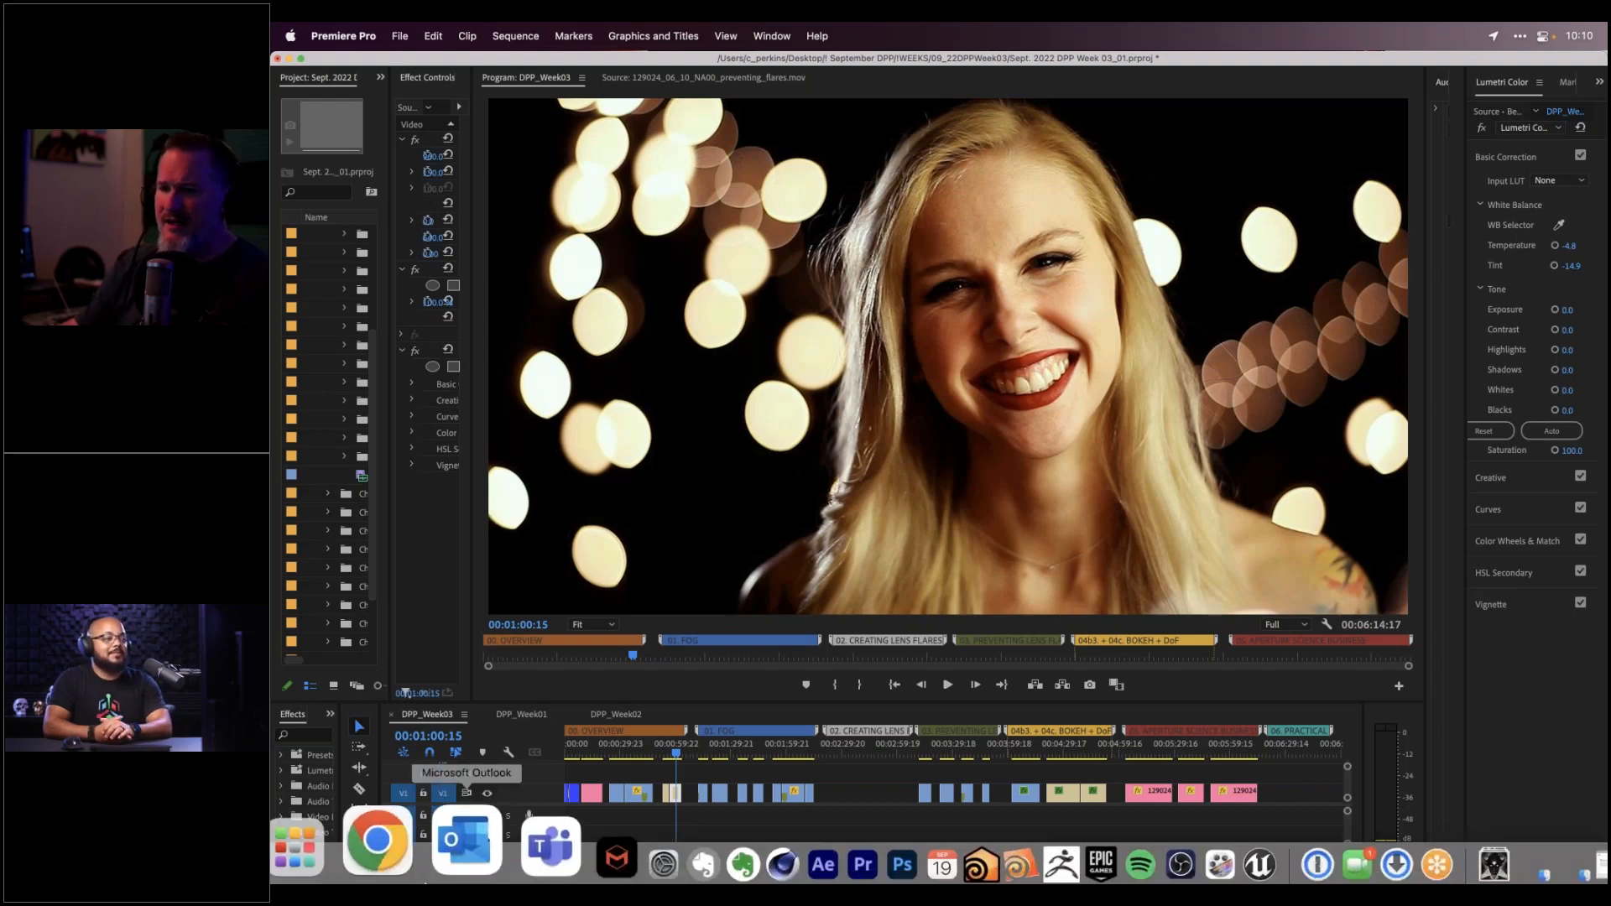
{"action": "left_click", "coordinate": [384, 860]}
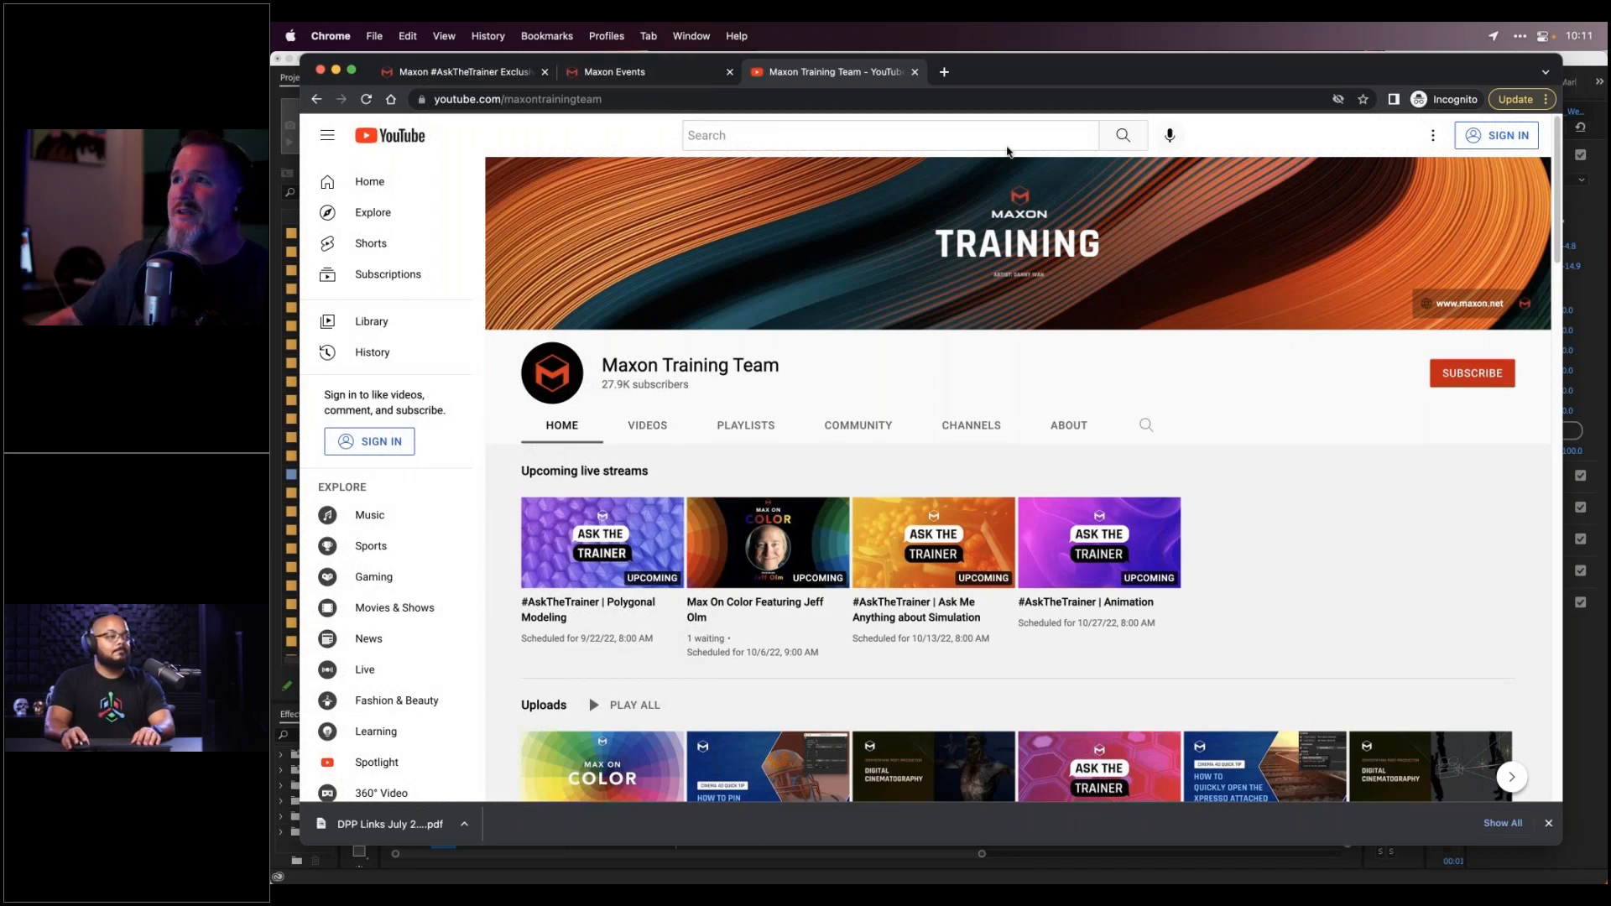
{"action": "left_click_drag", "start_coordinate": [1069, 75], "coordinate": [1063, 71]}
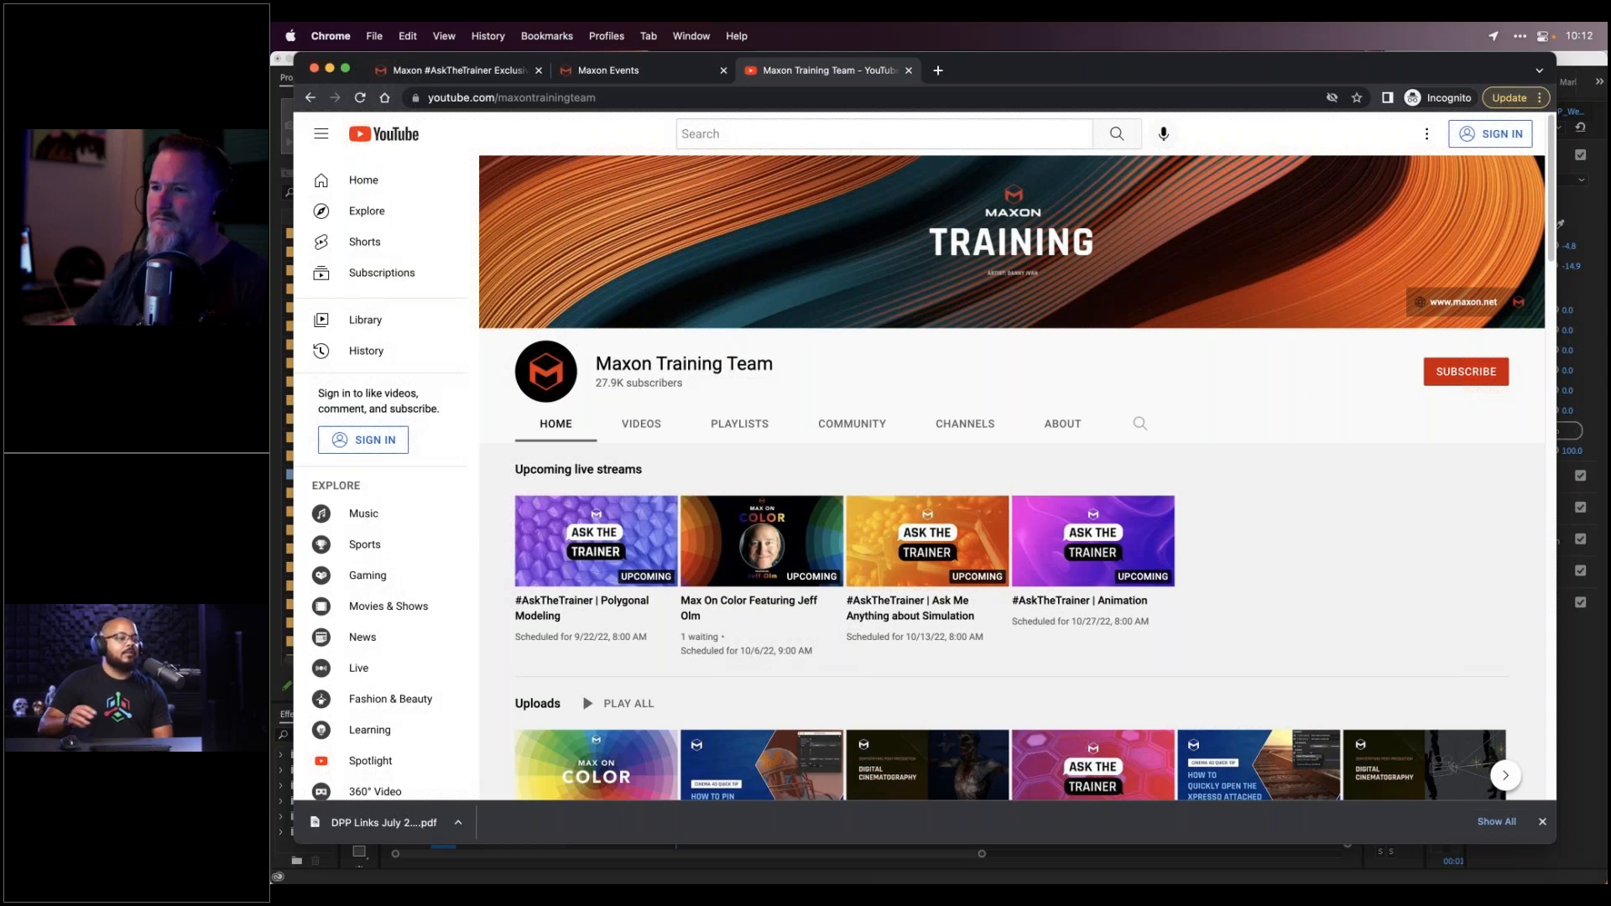
{"action": "mouse_move", "coordinate": [796, 878]}
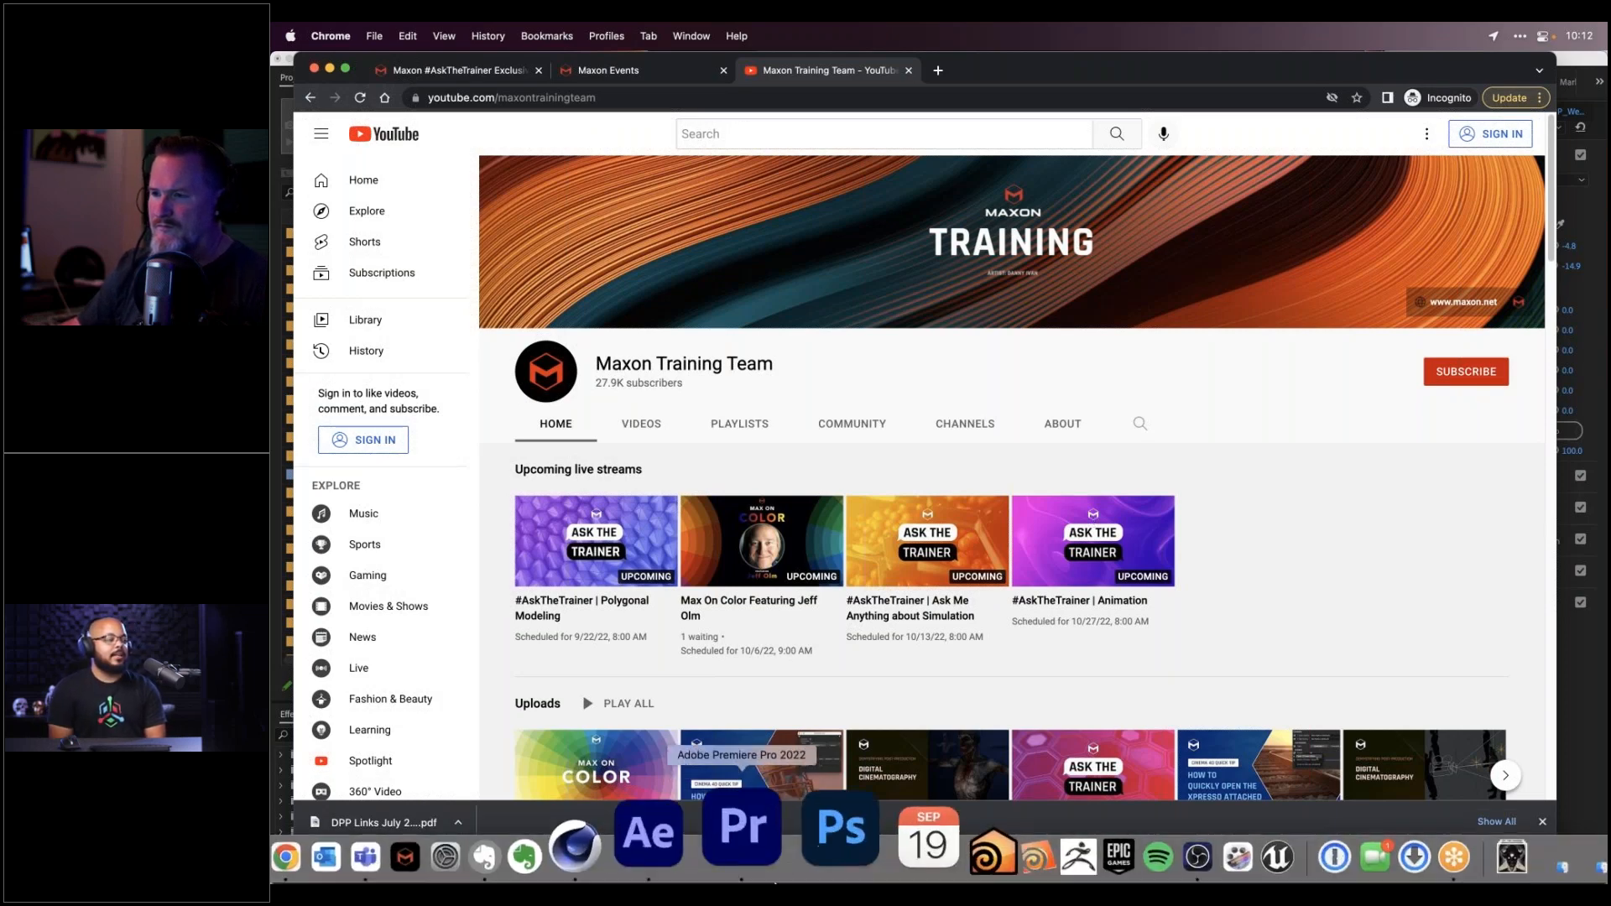
{"action": "left_click", "coordinate": [732, 841]}
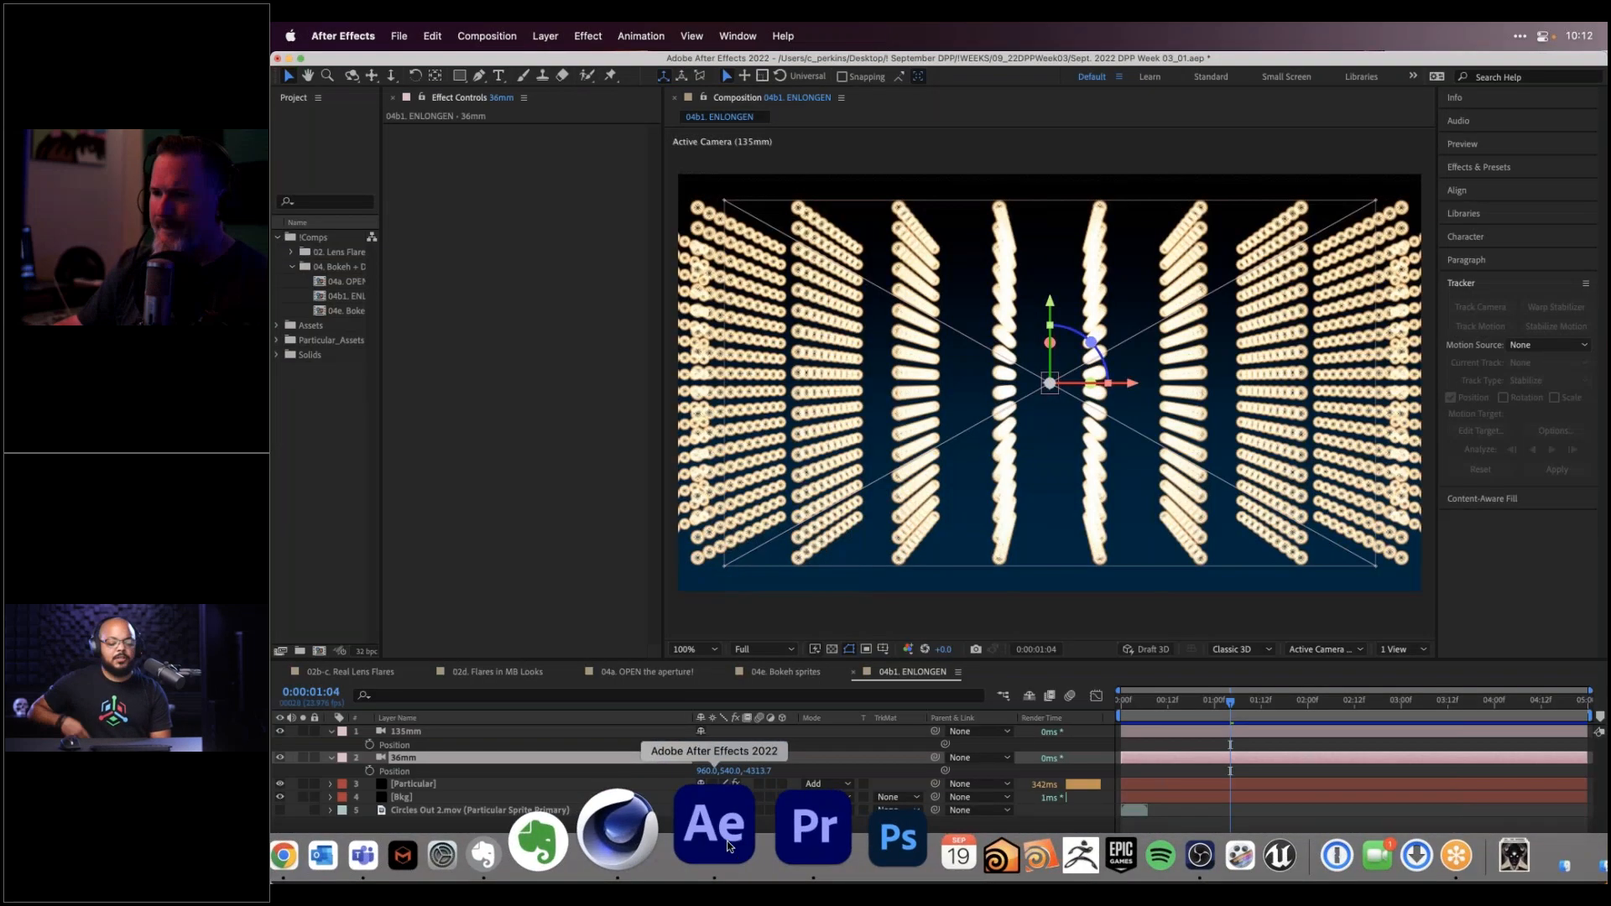
{"action": "left_click", "coordinate": [482, 672]}
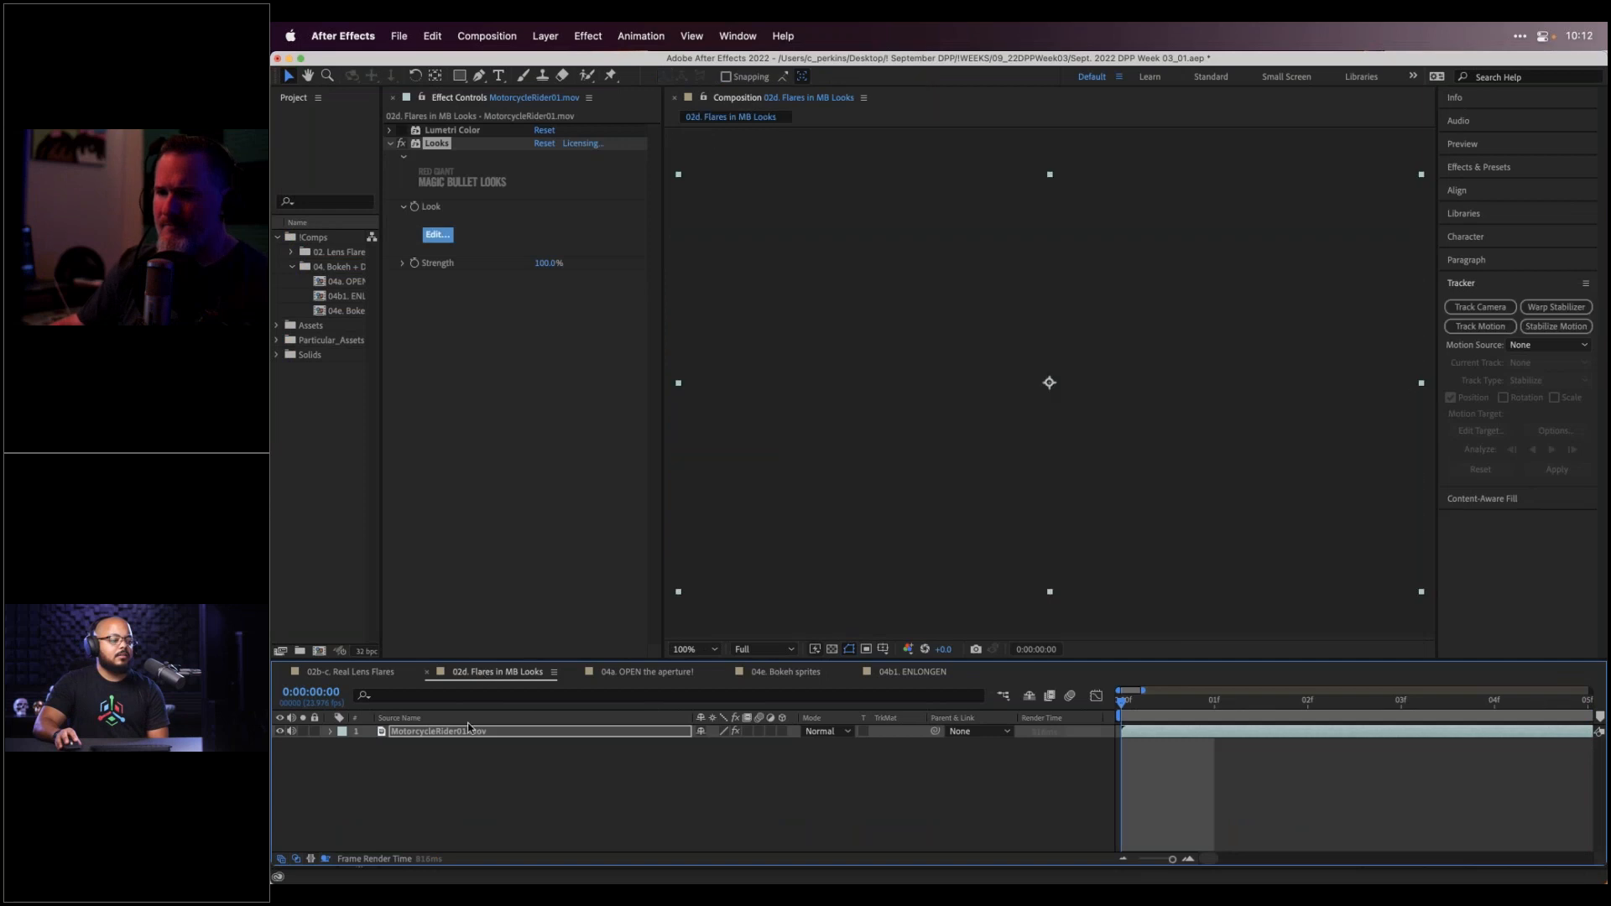
{"action": "left_click", "coordinate": [439, 236]}
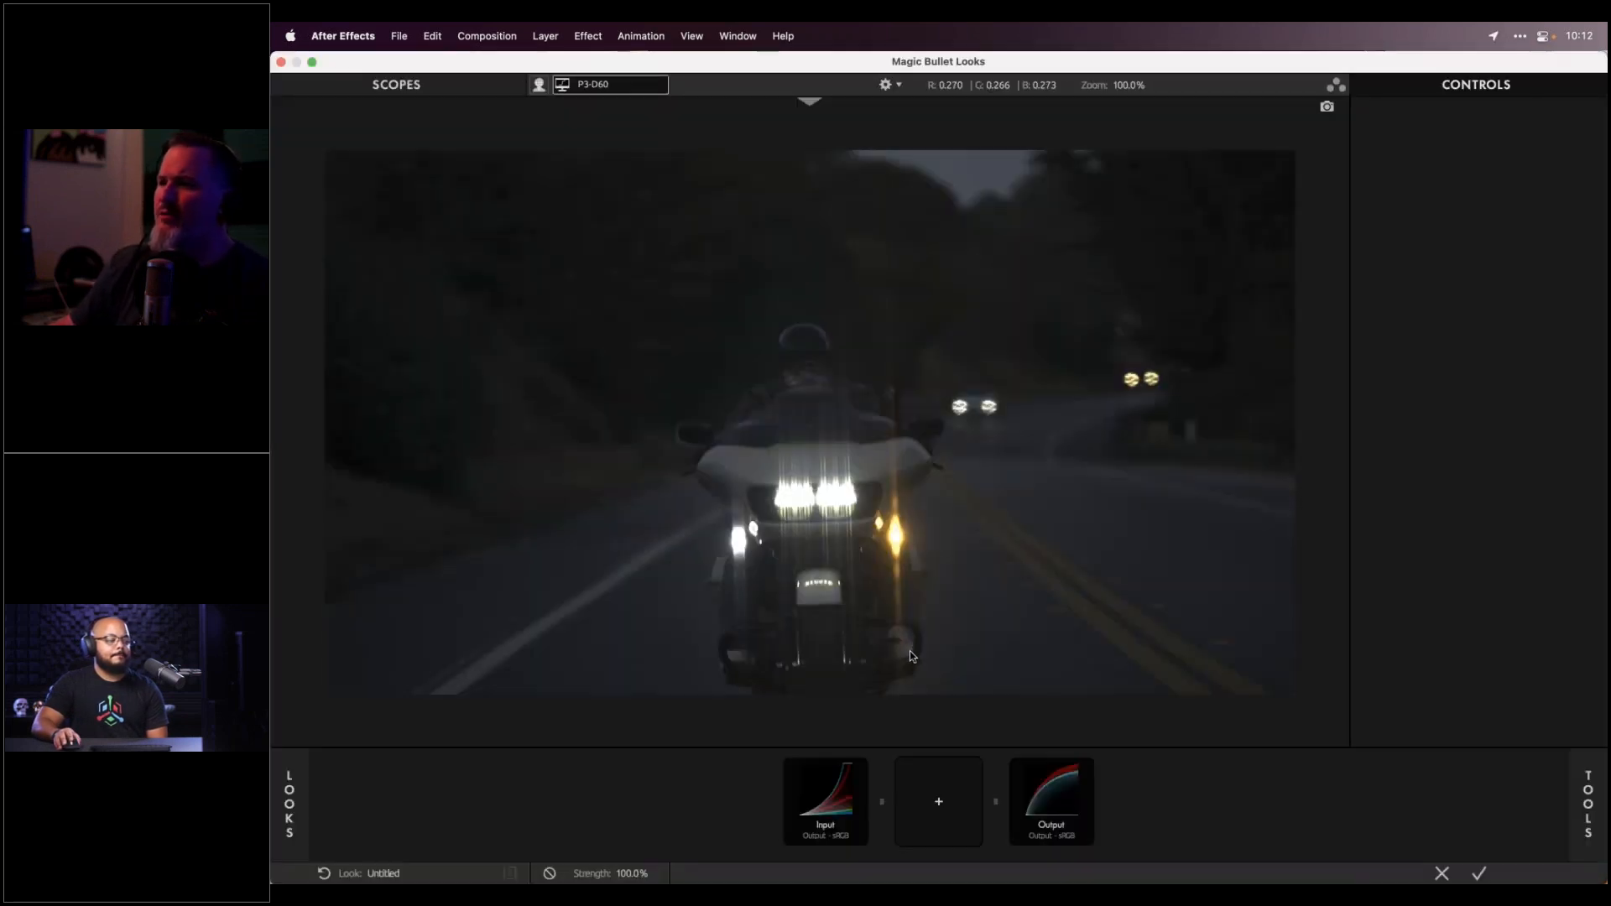
{"action": "mouse_move", "coordinate": [1589, 804]}
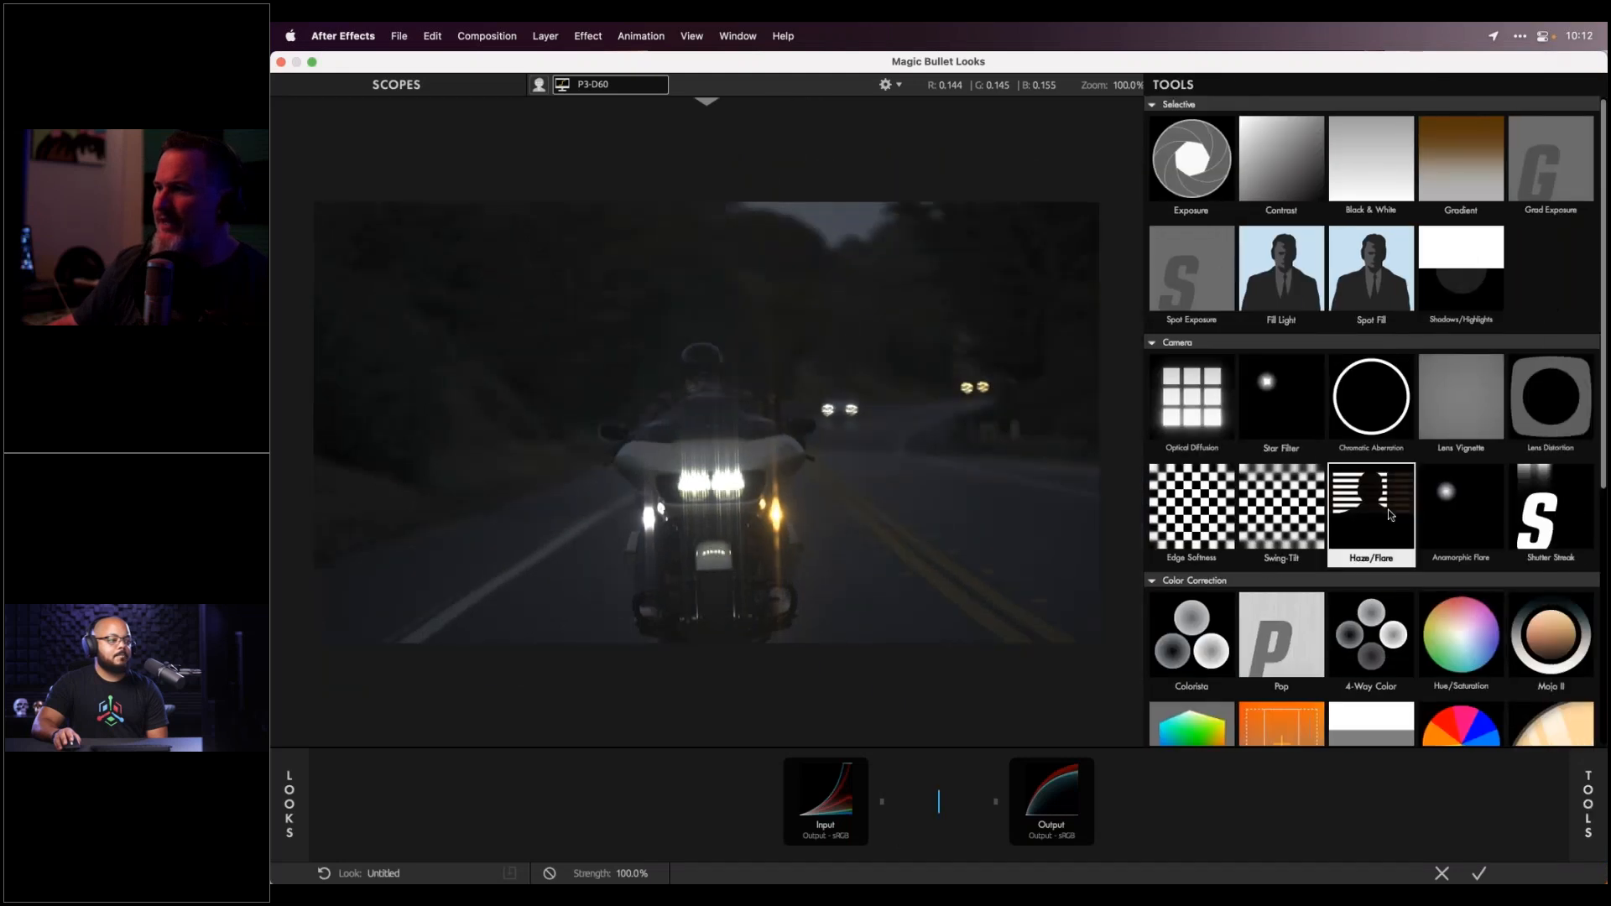
{"action": "double_click", "coordinate": [1381, 511]}
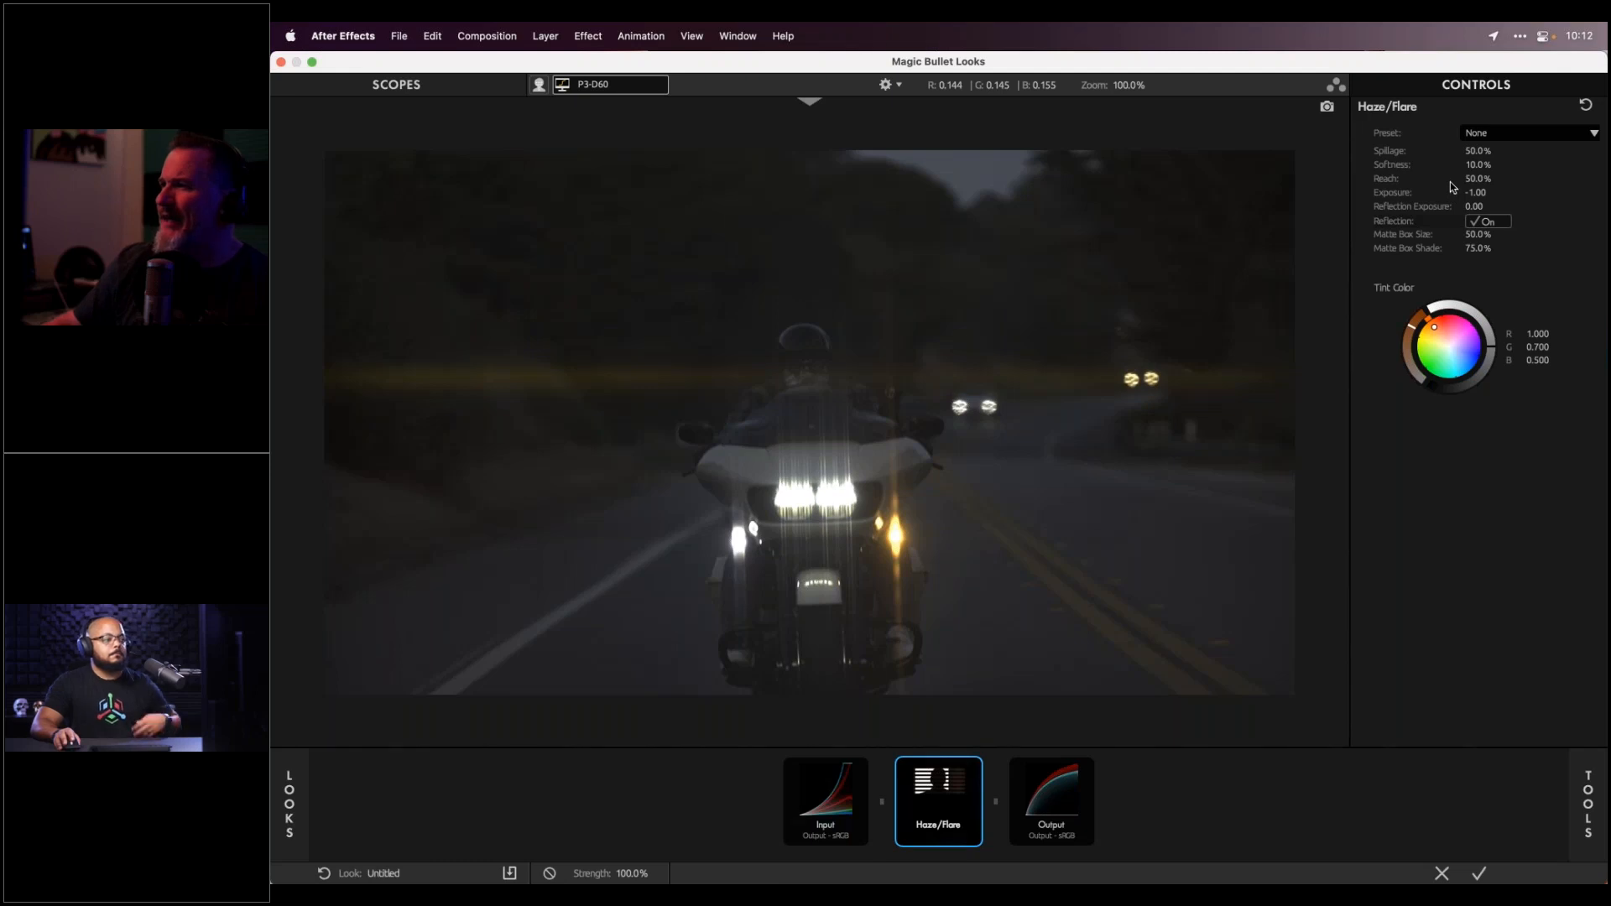
{"action": "left_click", "coordinate": [1540, 135]}
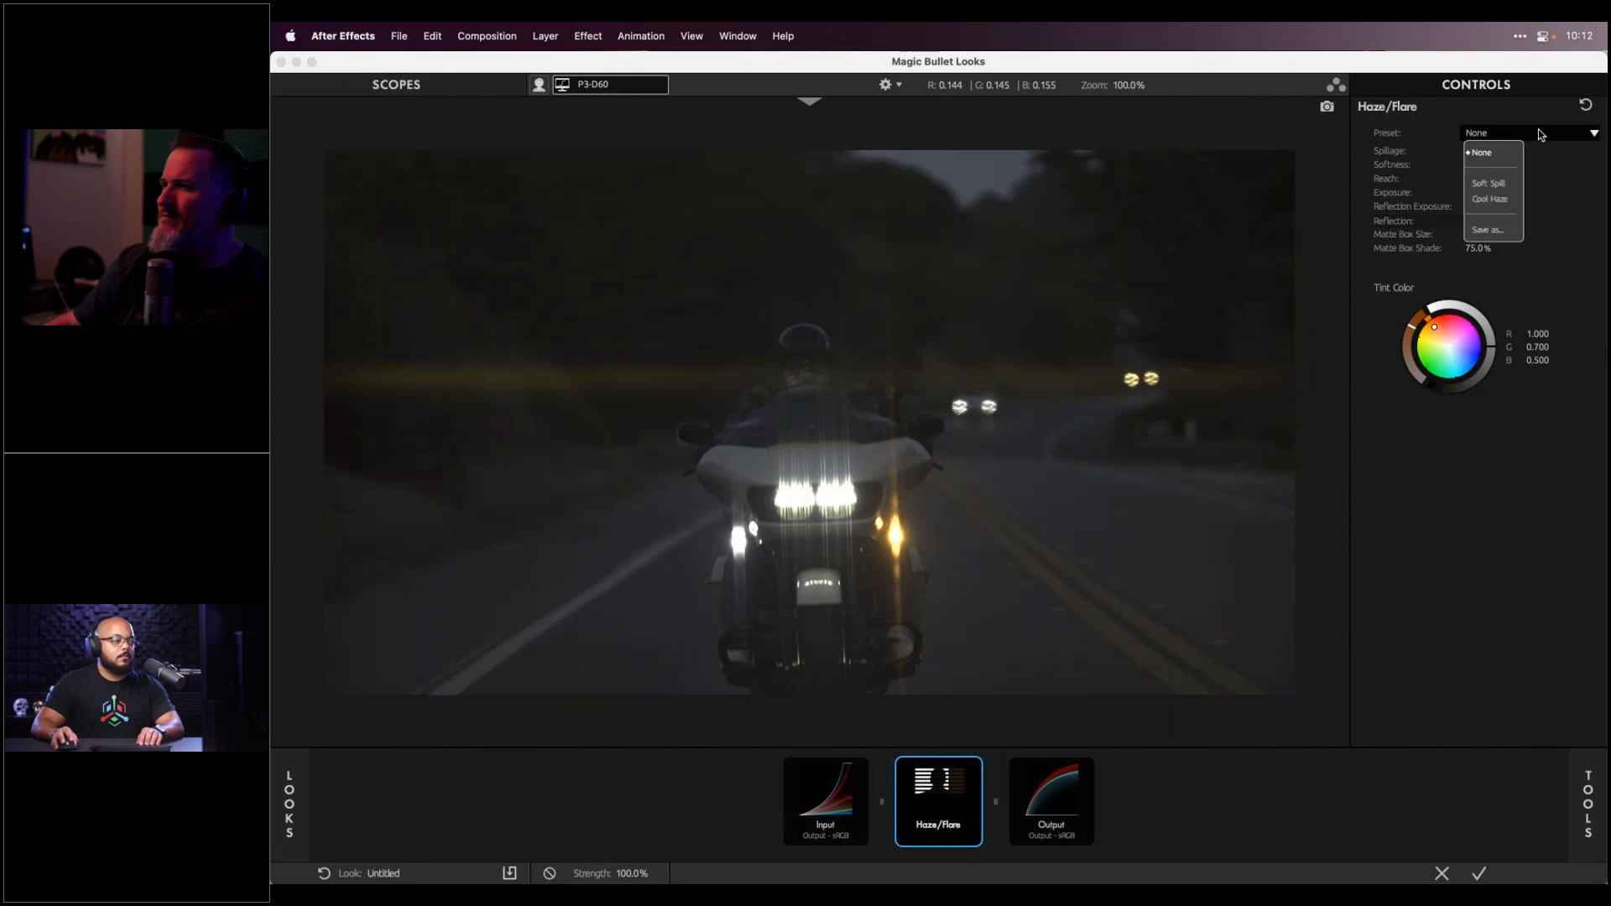
{"action": "left_click", "coordinate": [1548, 177]}
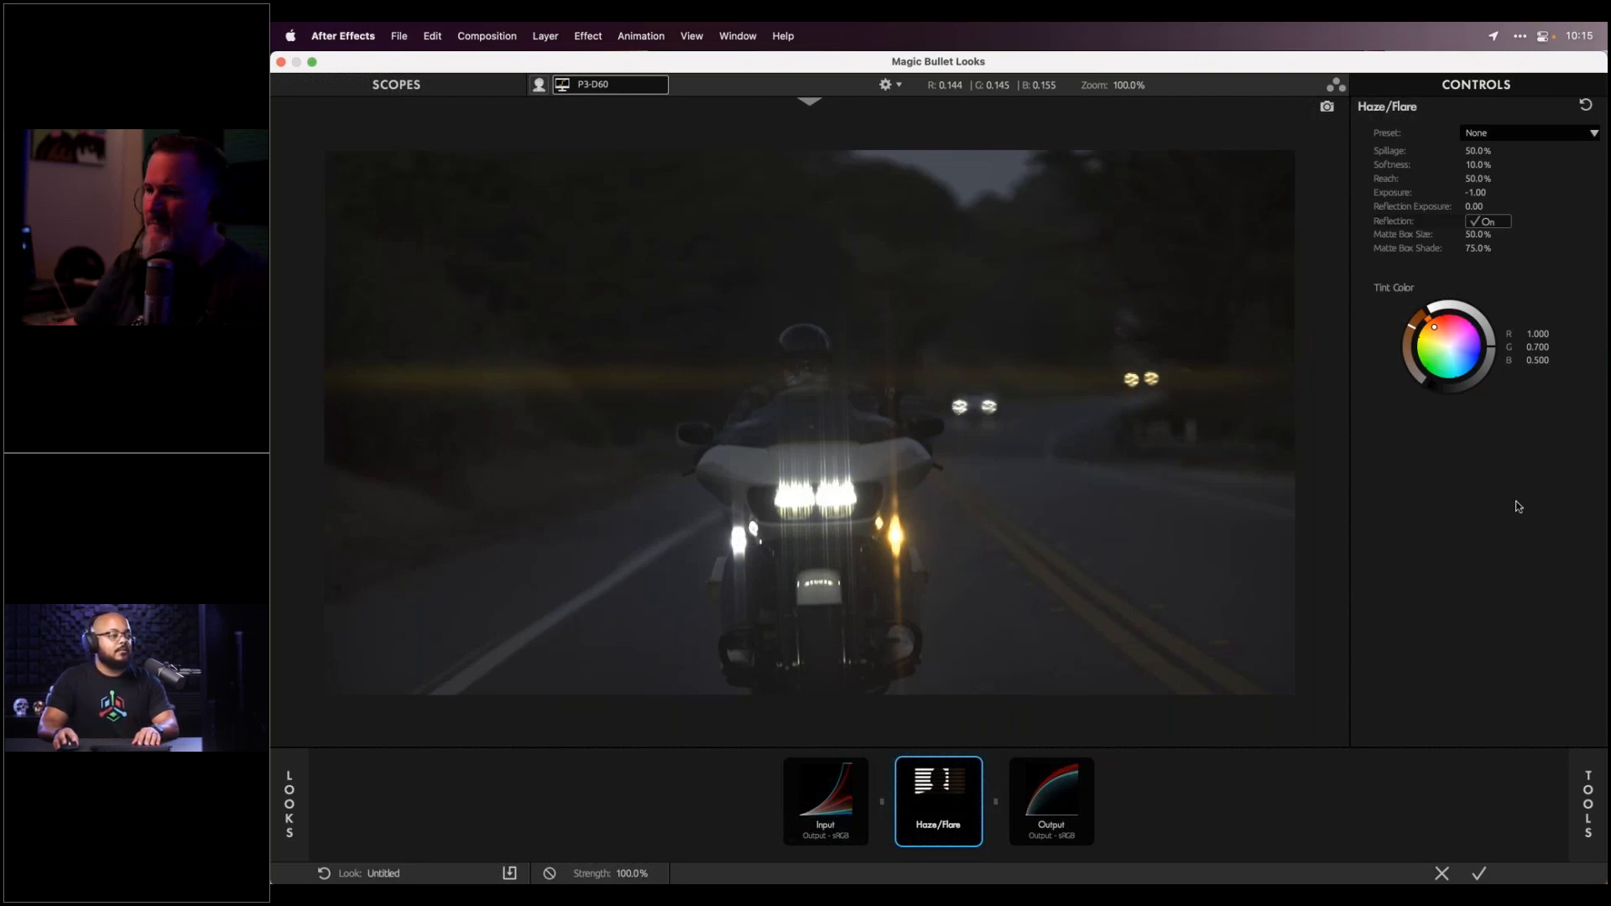
Close Magic Bullet Looks without saving the edits and widen the Project panel
{"action": "left_click", "coordinate": [1436, 873]}
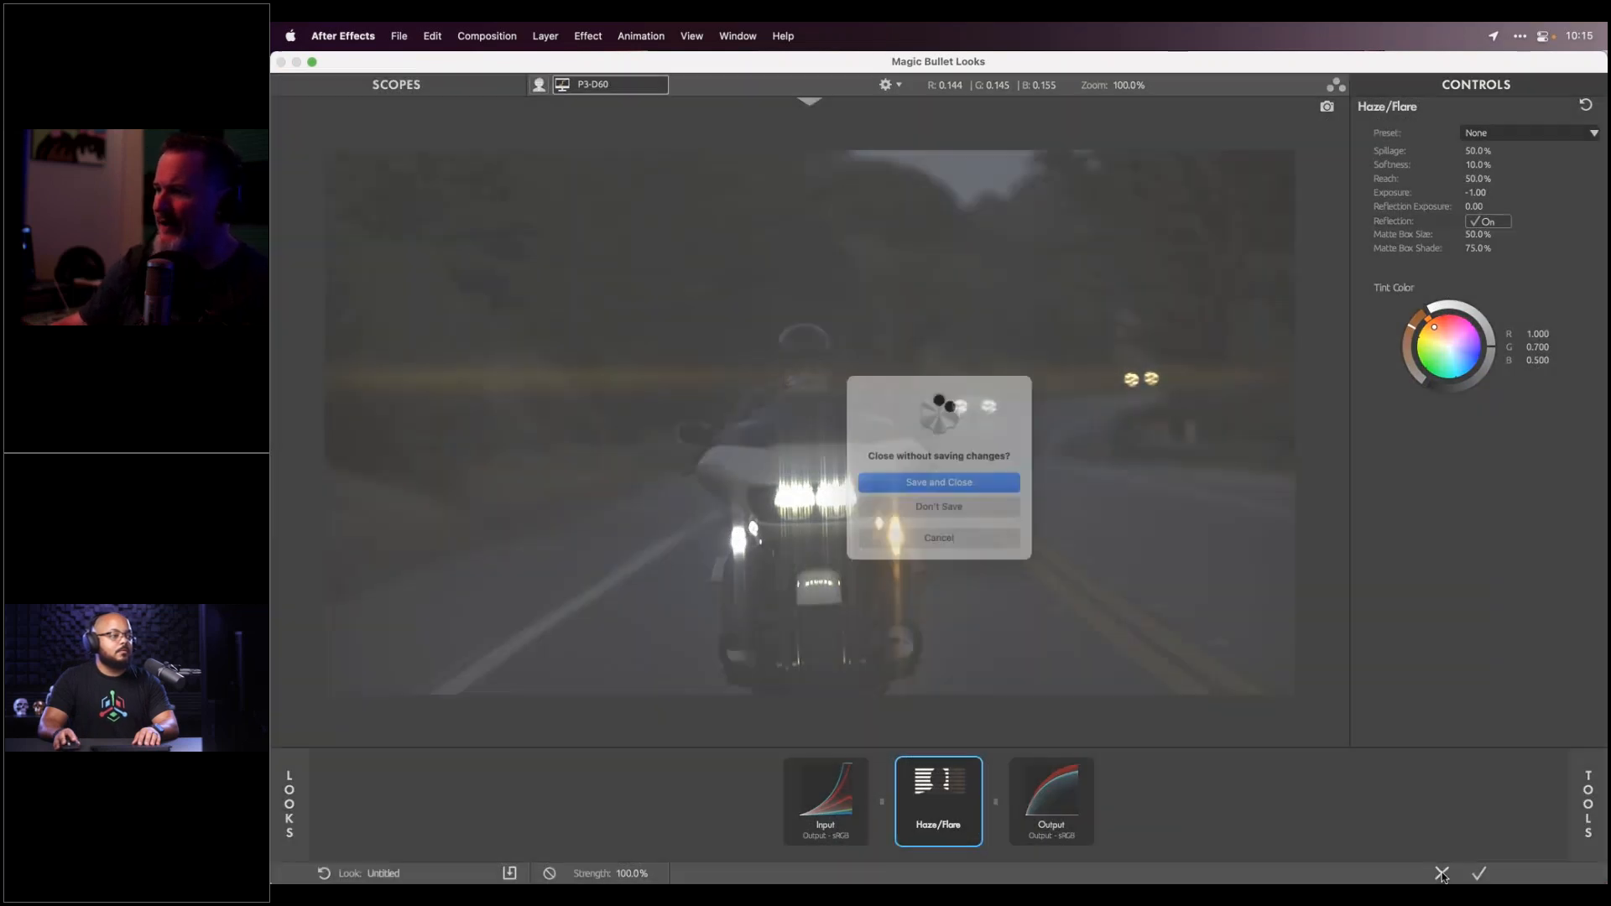
{"action": "left_click", "coordinate": [963, 514]}
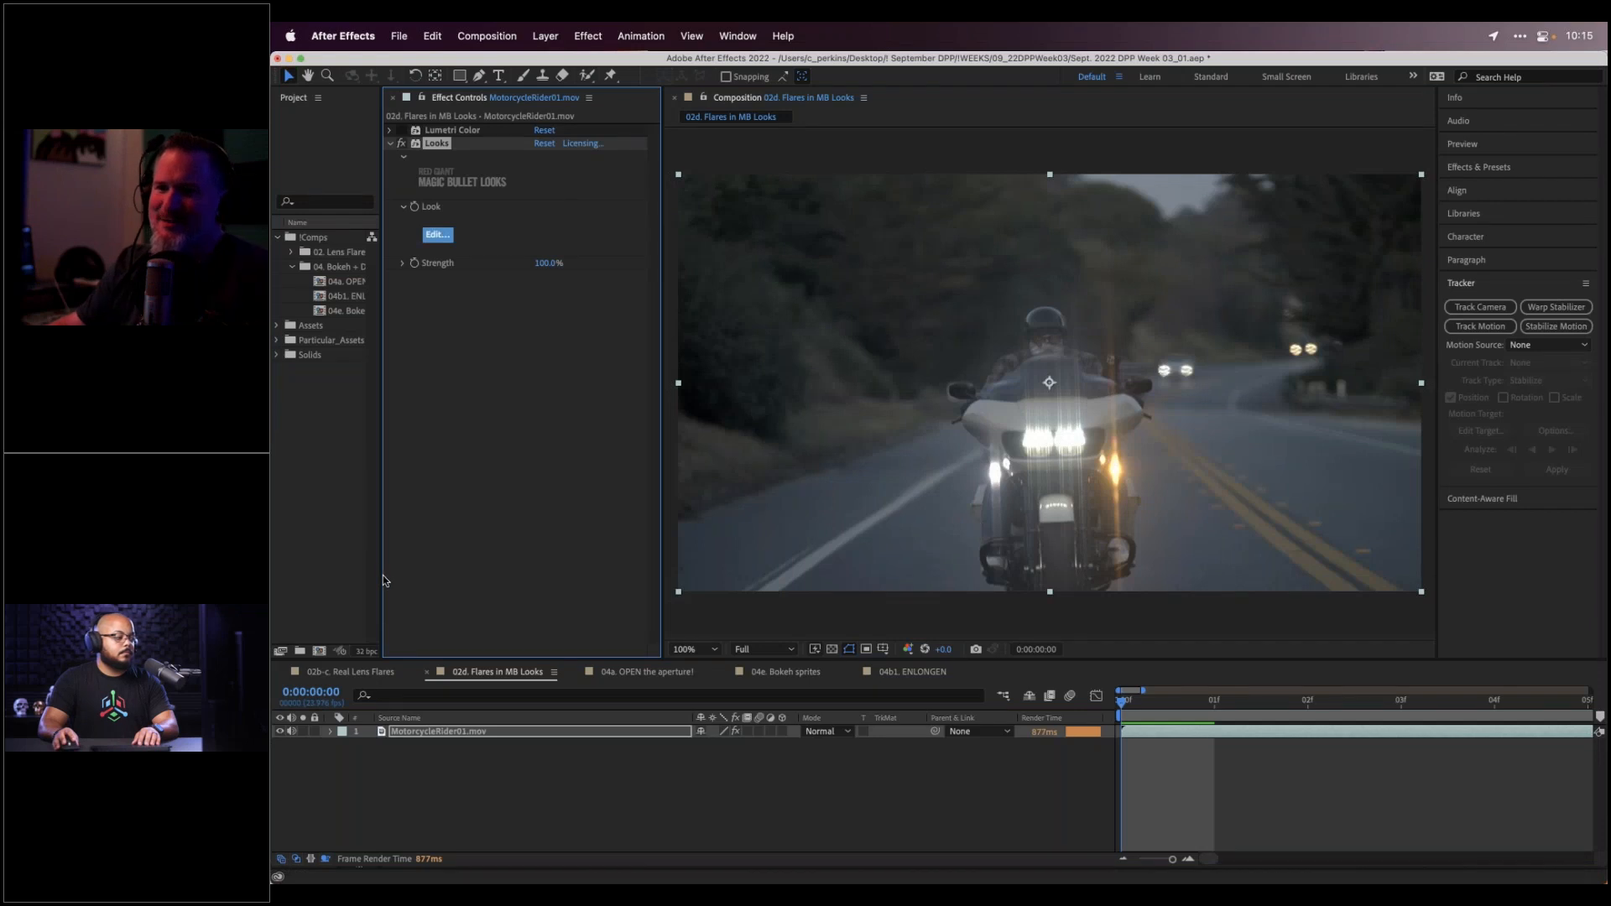
{"action": "left_click_drag", "start_coordinate": [383, 576], "coordinate": [454, 567]}
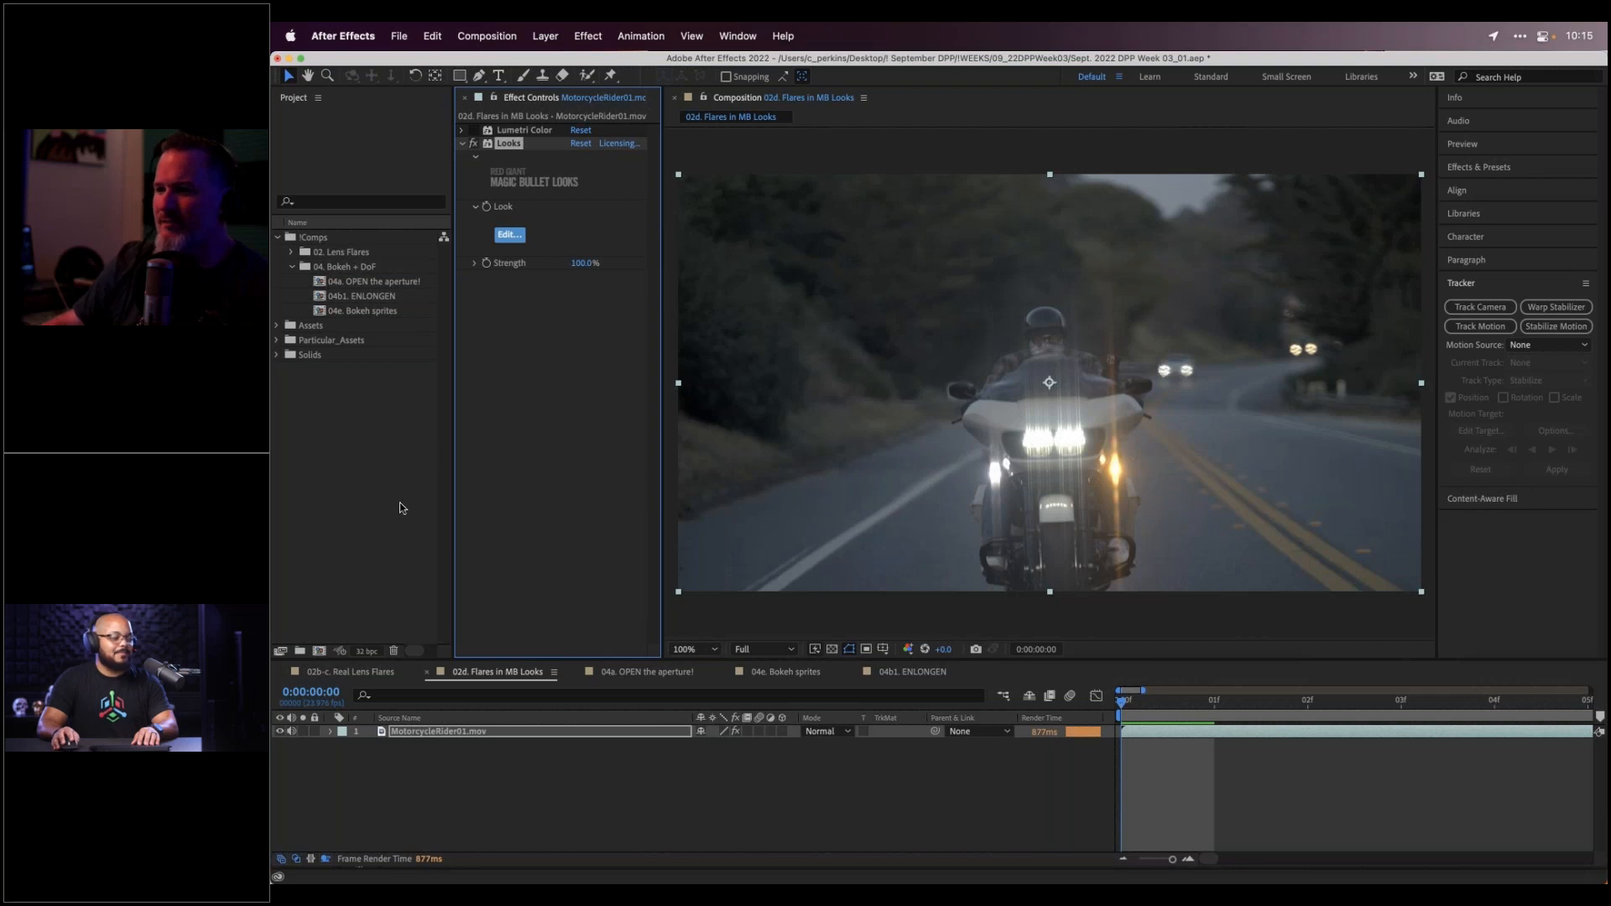
Switch to the 04a and then the 04e. Bokeh sprites comps, then bring Cinema 4D forward
{"action": "left_click", "coordinate": [642, 675]}
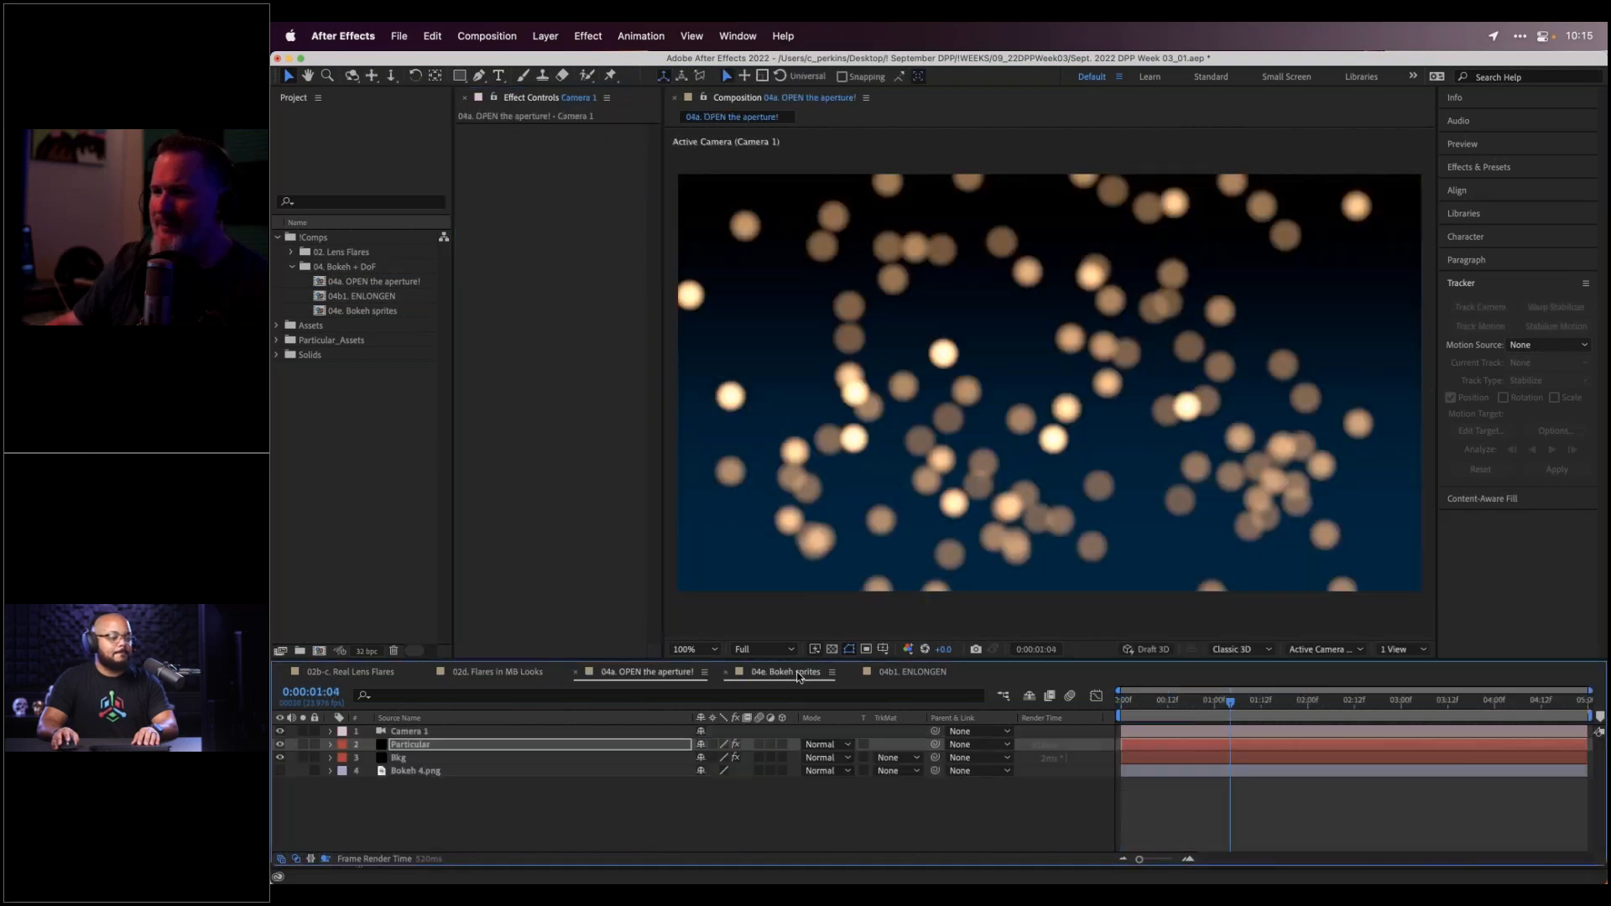
{"action": "left_click", "coordinate": [797, 677]}
{"action": "mouse_move", "coordinate": [587, 847]}
{"action": "left_click", "coordinate": [671, 845]}
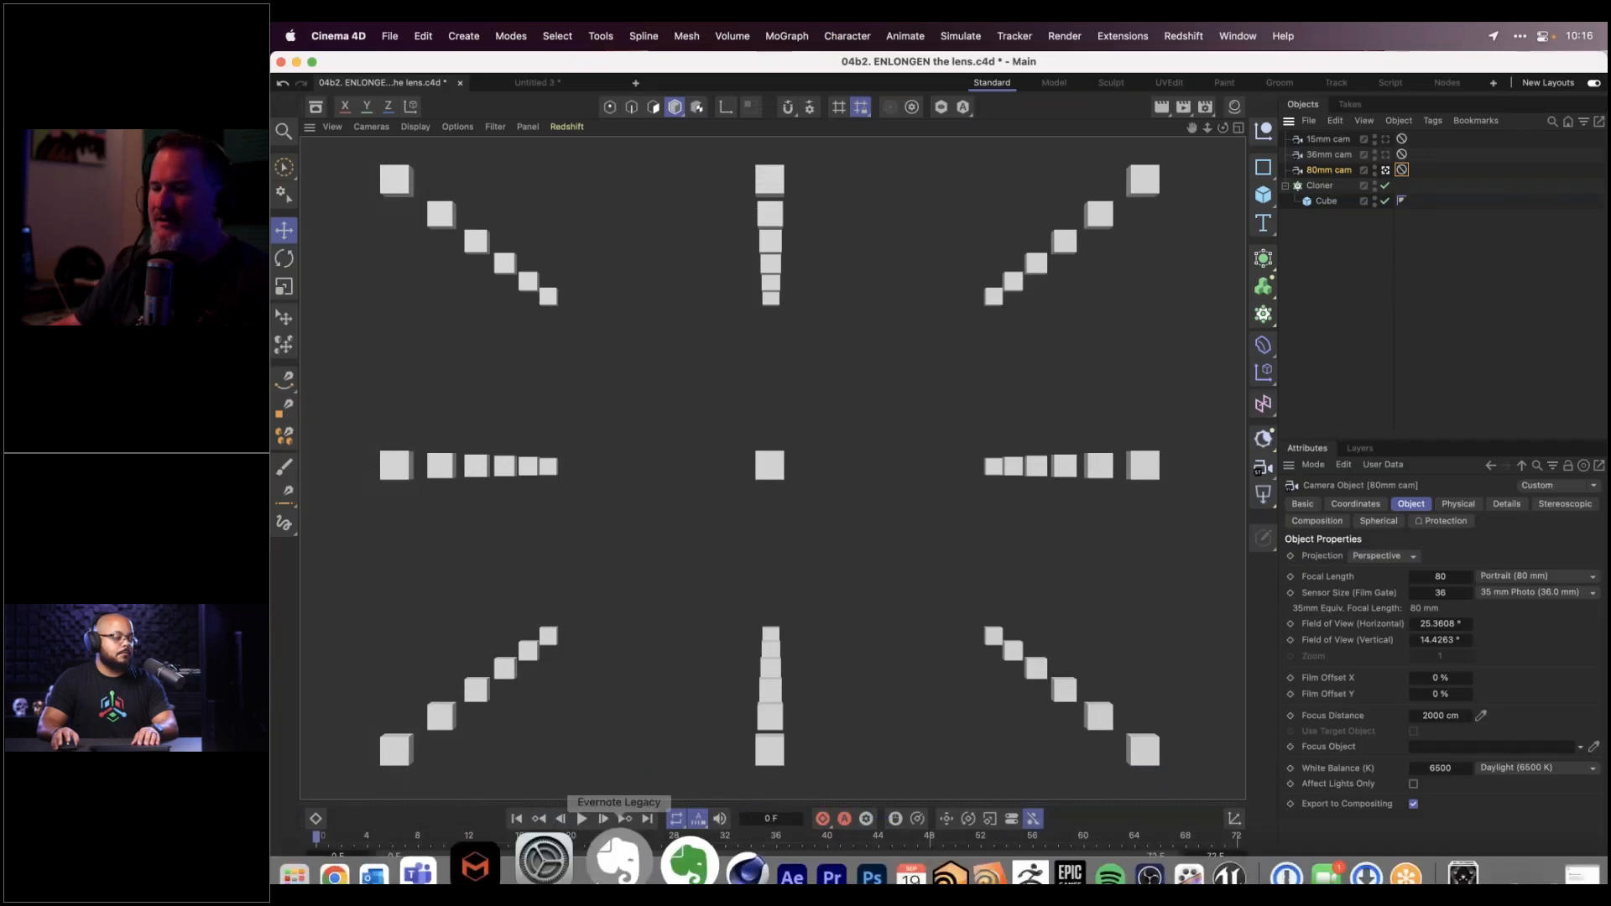
Return to After Effects' 04e. Bokeh sprites comp, then switch to Premiere Pro
{"action": "left_click", "coordinate": [717, 831]}
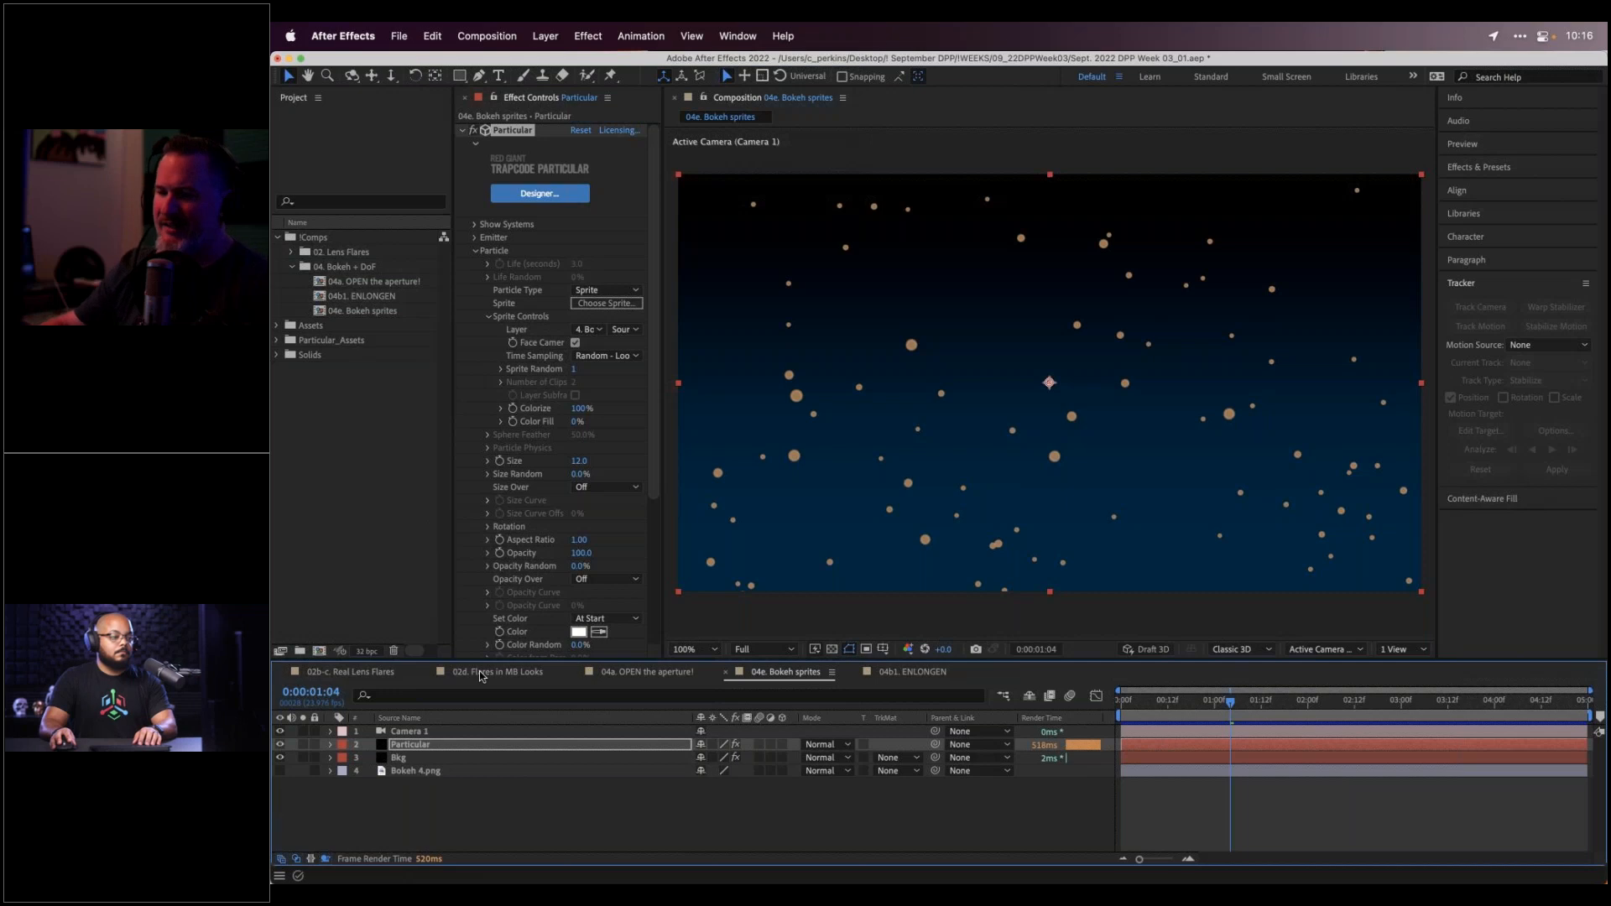
{"action": "mouse_move", "coordinate": [791, 852]}
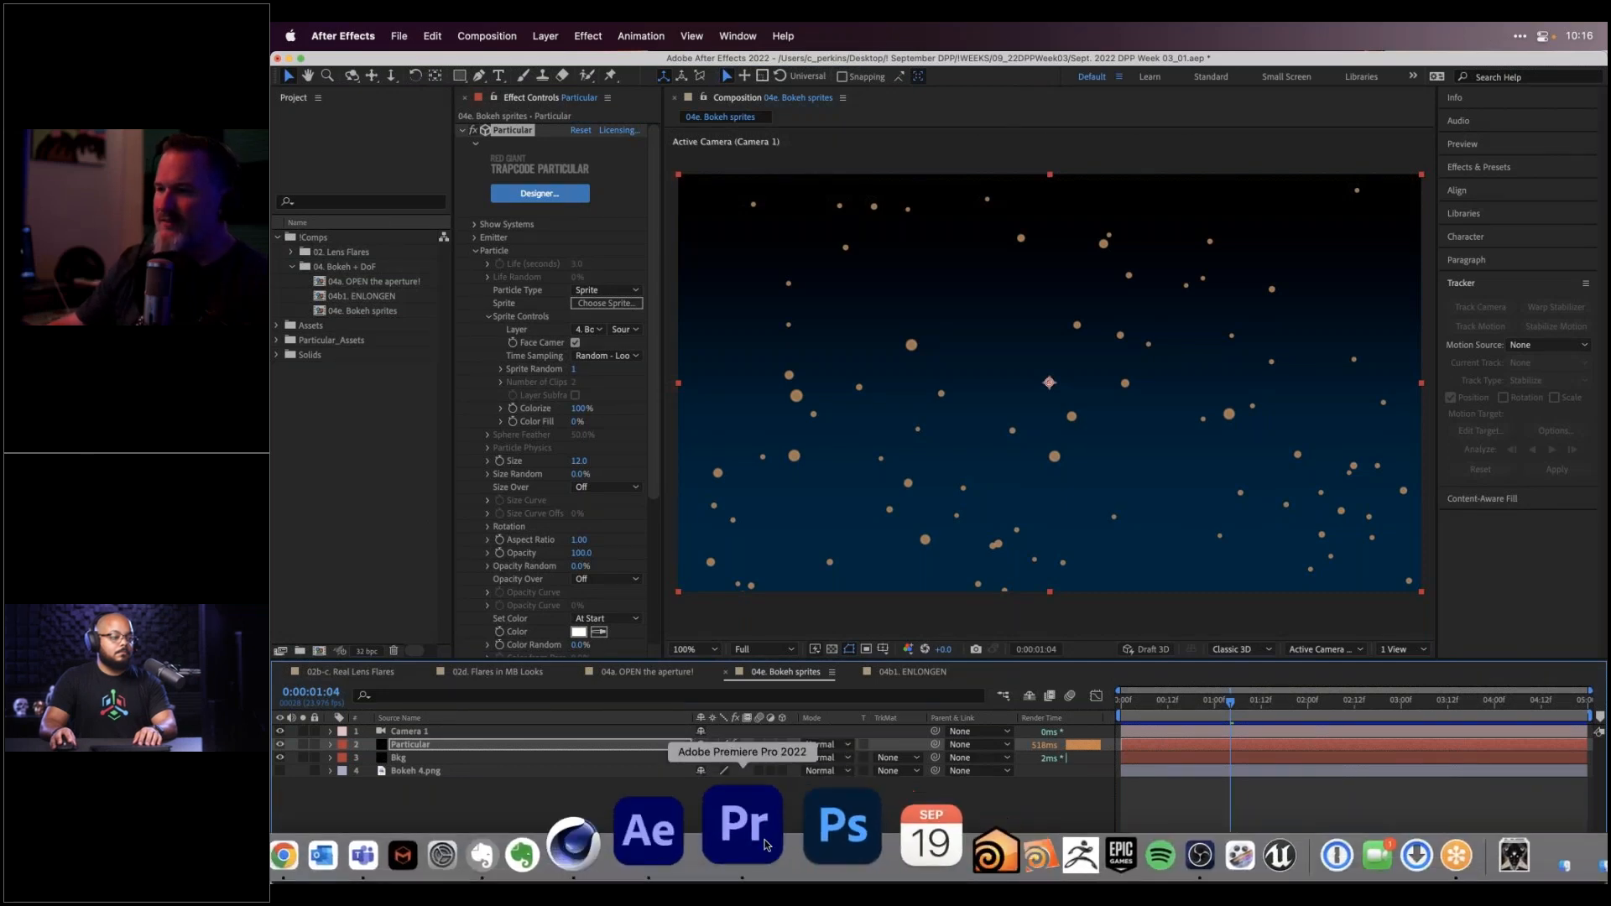
{"action": "left_click", "coordinate": [764, 844]}
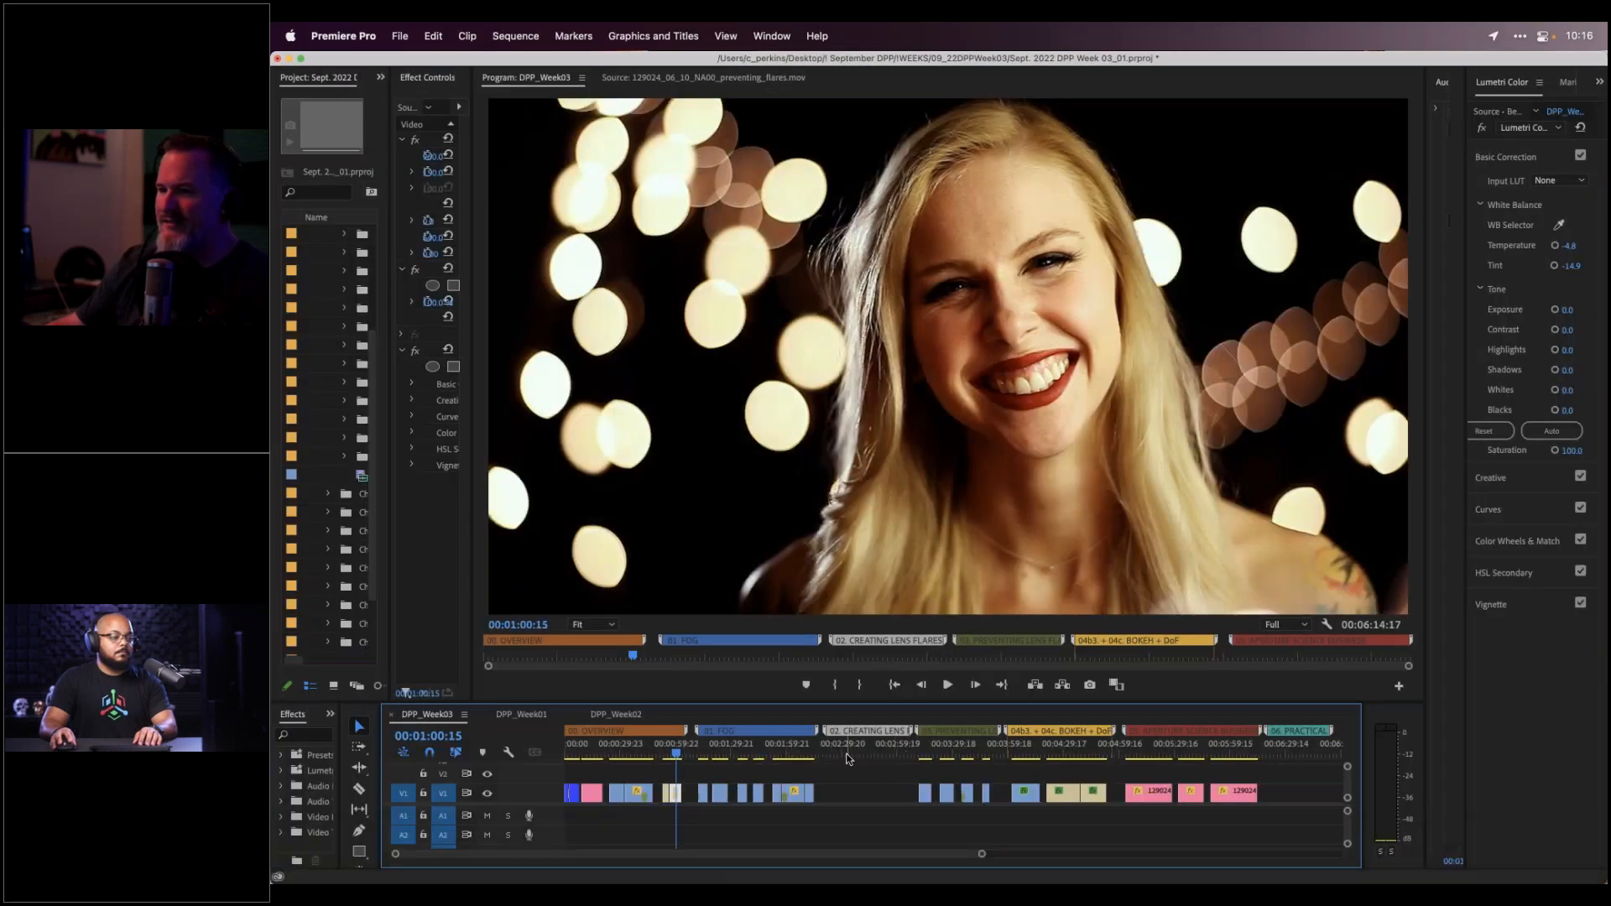